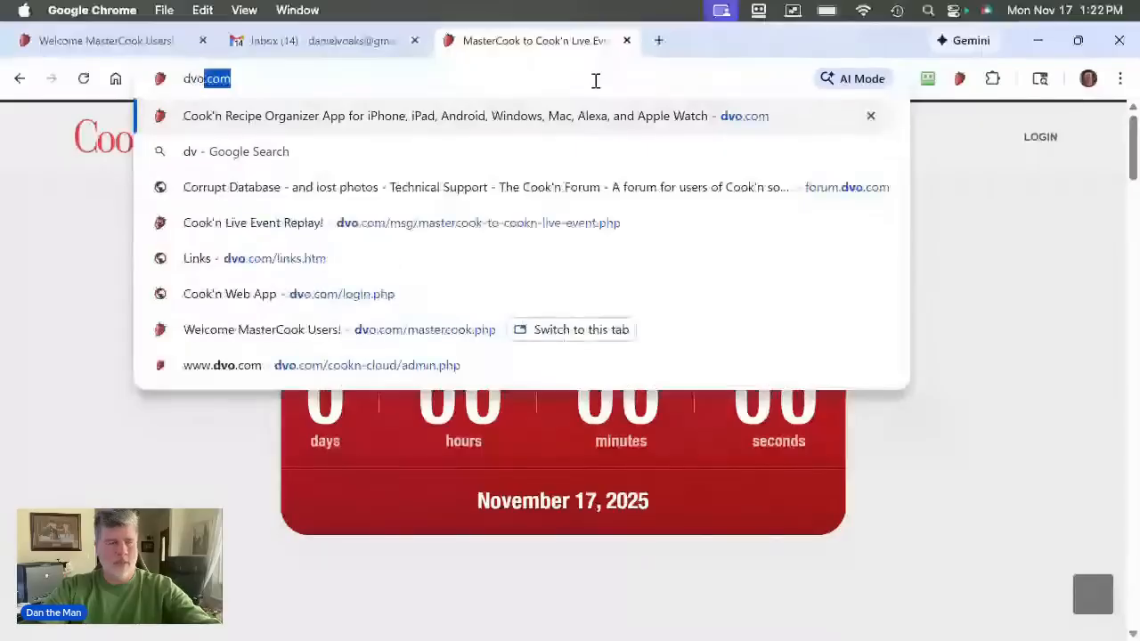
Go to dvo.com and open the About DVO page with the Our History story
{"action": "key", "text": "Return"}
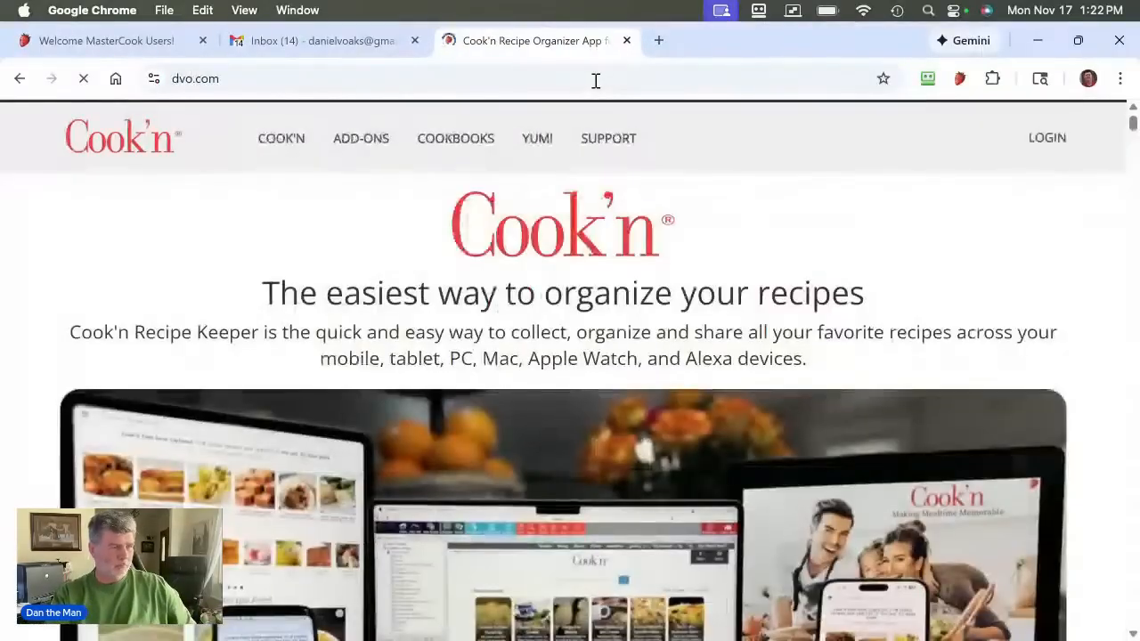
{"action": "mouse_move", "coordinate": [613, 163]}
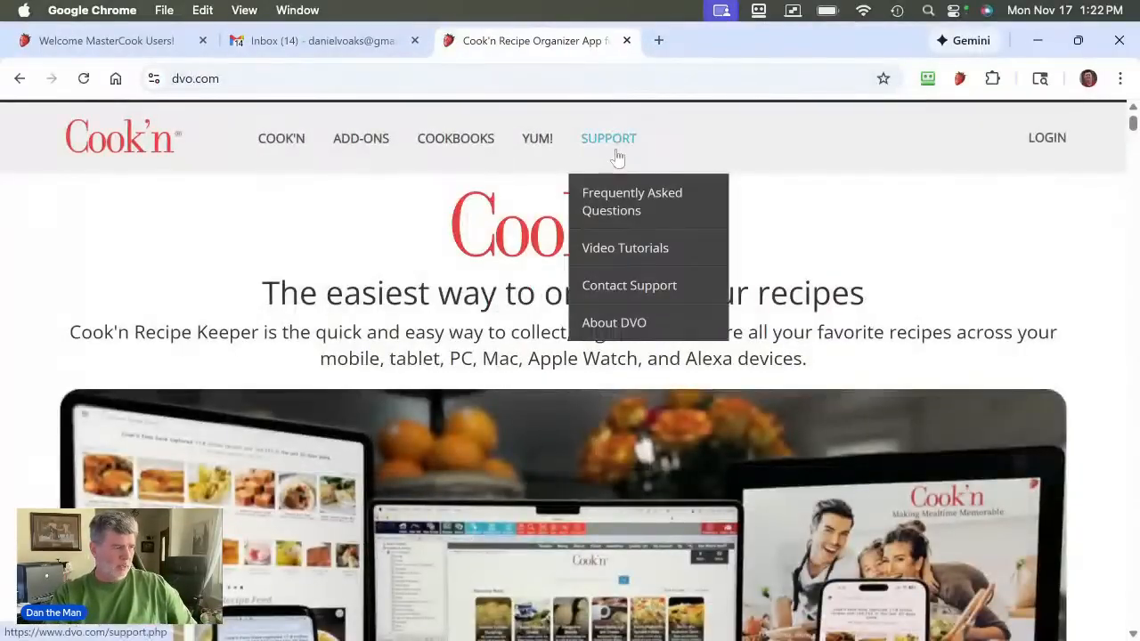
{"action": "mouse_move", "coordinate": [533, 109]}
{"action": "mouse_move", "coordinate": [627, 145]}
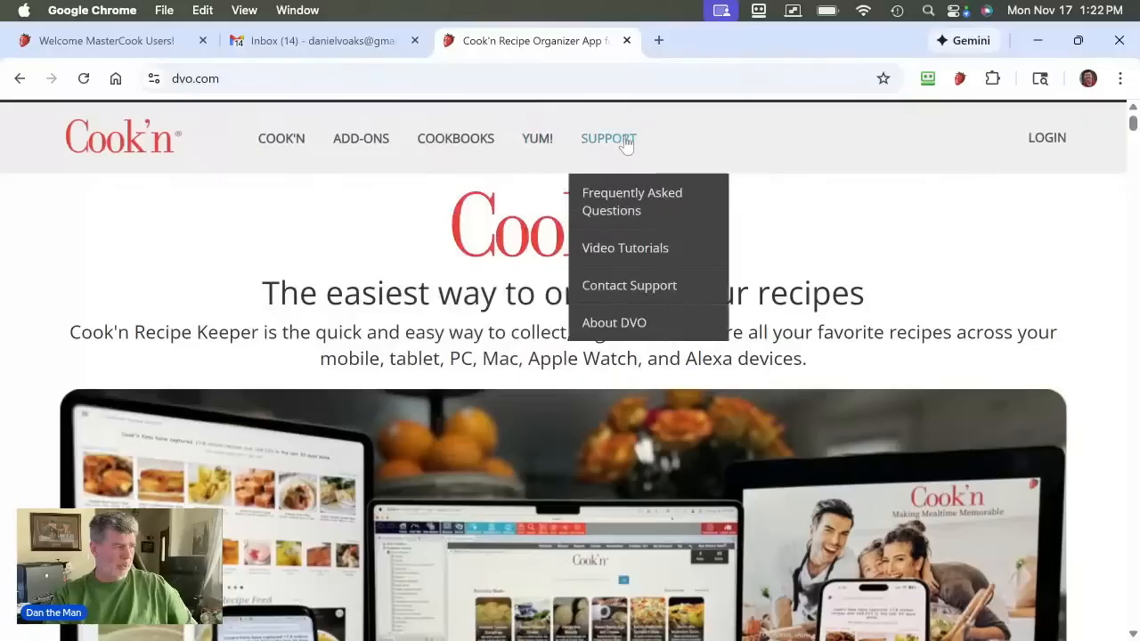
{"action": "left_click", "coordinate": [646, 324]}
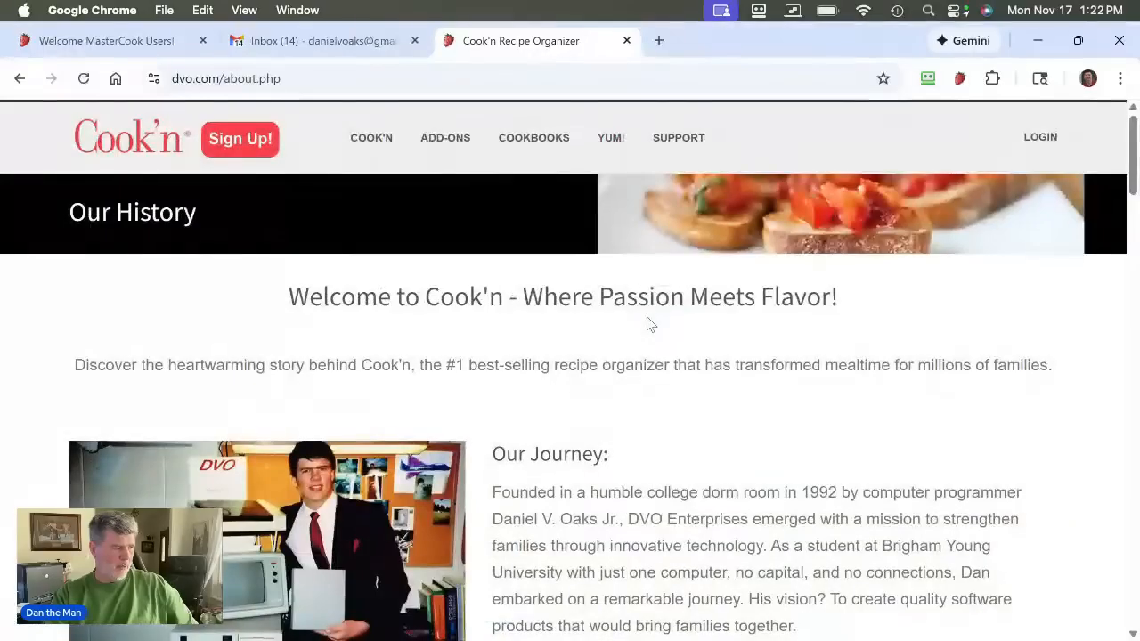
{"action": "scroll", "coordinate": [648, 324], "scroll_direction": "down", "scroll_amount": 3}
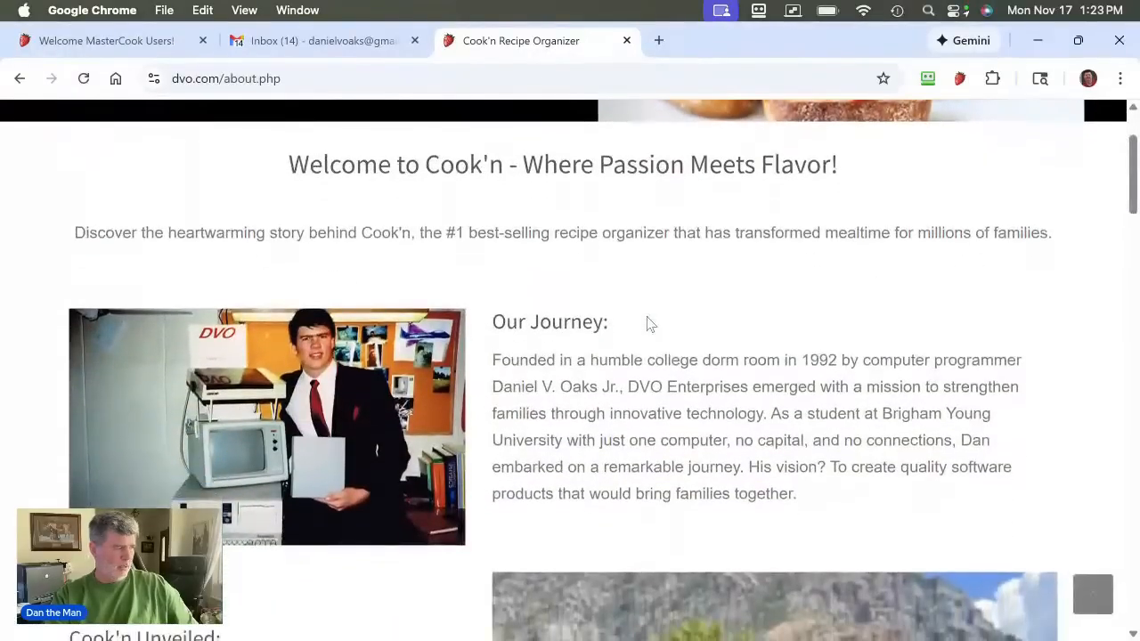
{"action": "scroll", "coordinate": [650, 324], "scroll_direction": "down", "scroll_amount": 1}
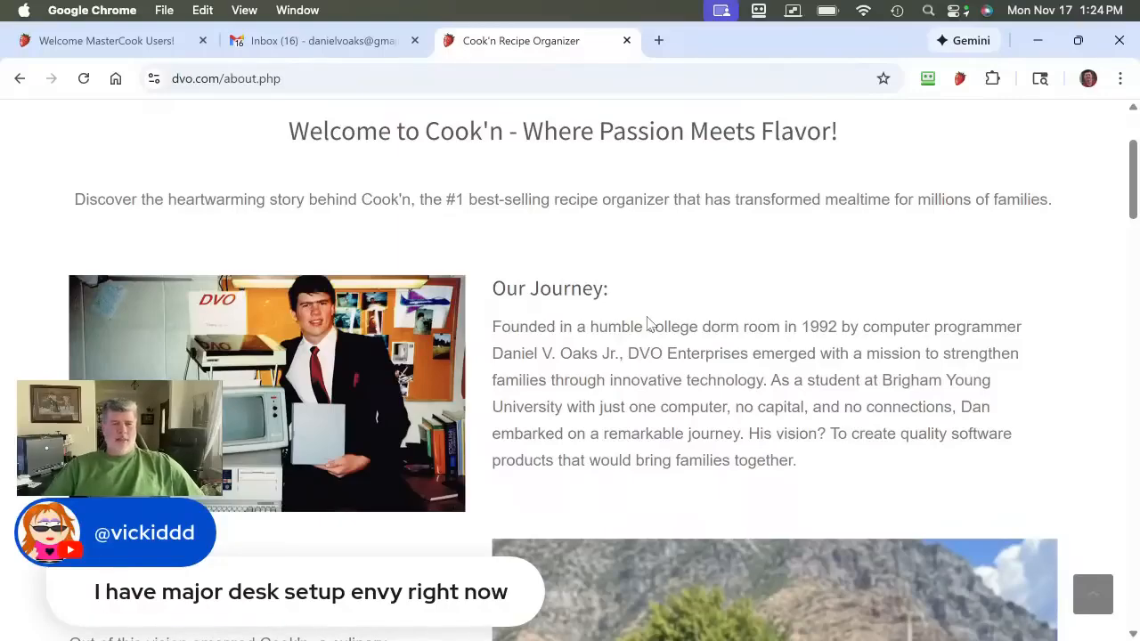
{"action": "scroll", "coordinate": [647, 323], "scroll_direction": "down", "scroll_amount": 2}
{"action": "scroll", "coordinate": [647, 323], "scroll_direction": "down", "scroll_amount": 5}
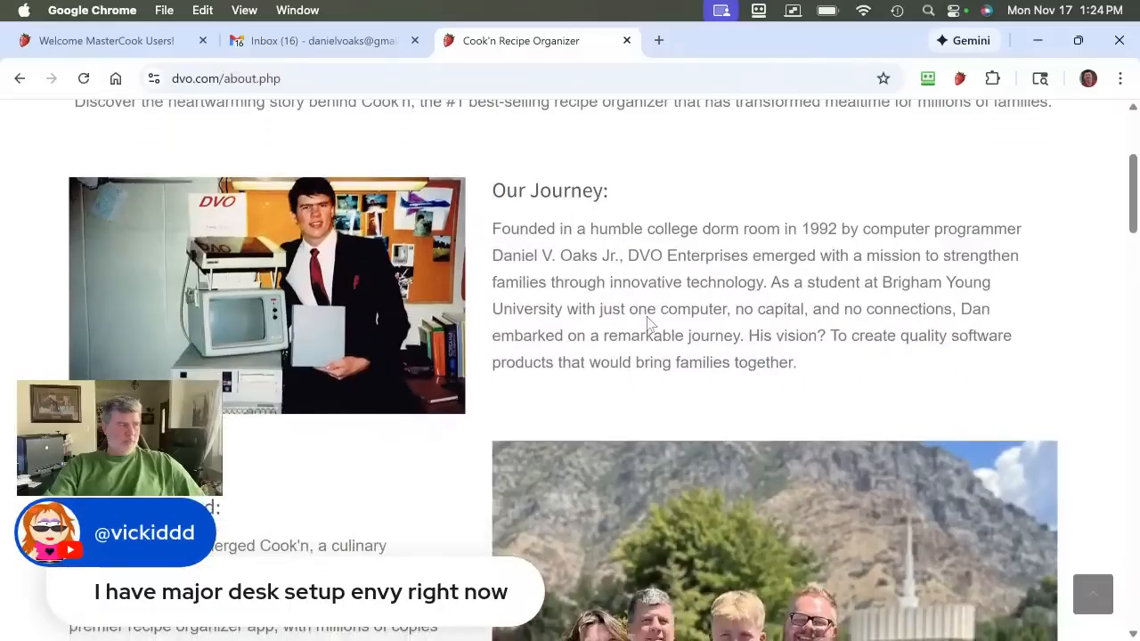
{"action": "scroll", "coordinate": [648, 324], "scroll_direction": "down", "scroll_amount": 3}
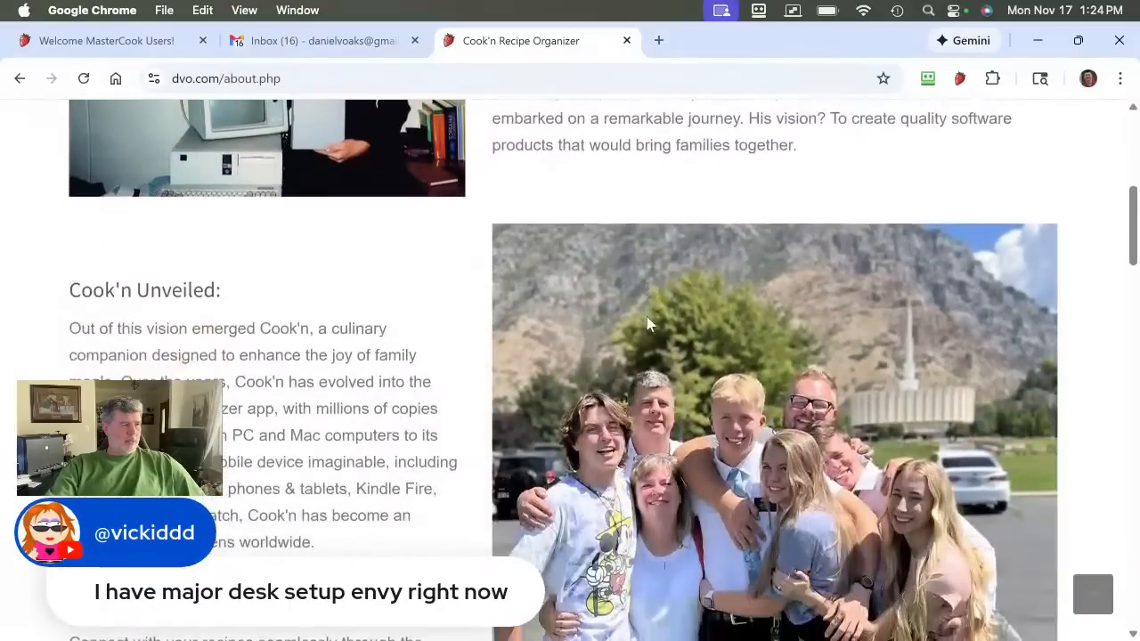
{"action": "scroll", "coordinate": [647, 323], "scroll_direction": "down", "scroll_amount": 1}
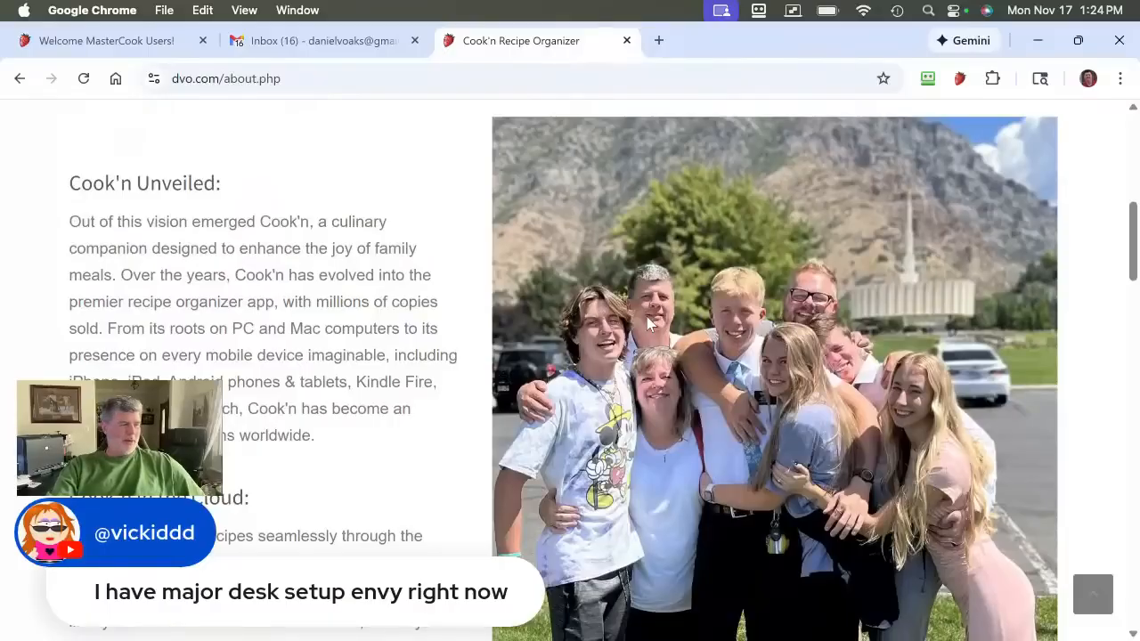
{"action": "scroll", "coordinate": [648, 324], "scroll_direction": "down", "scroll_amount": 2}
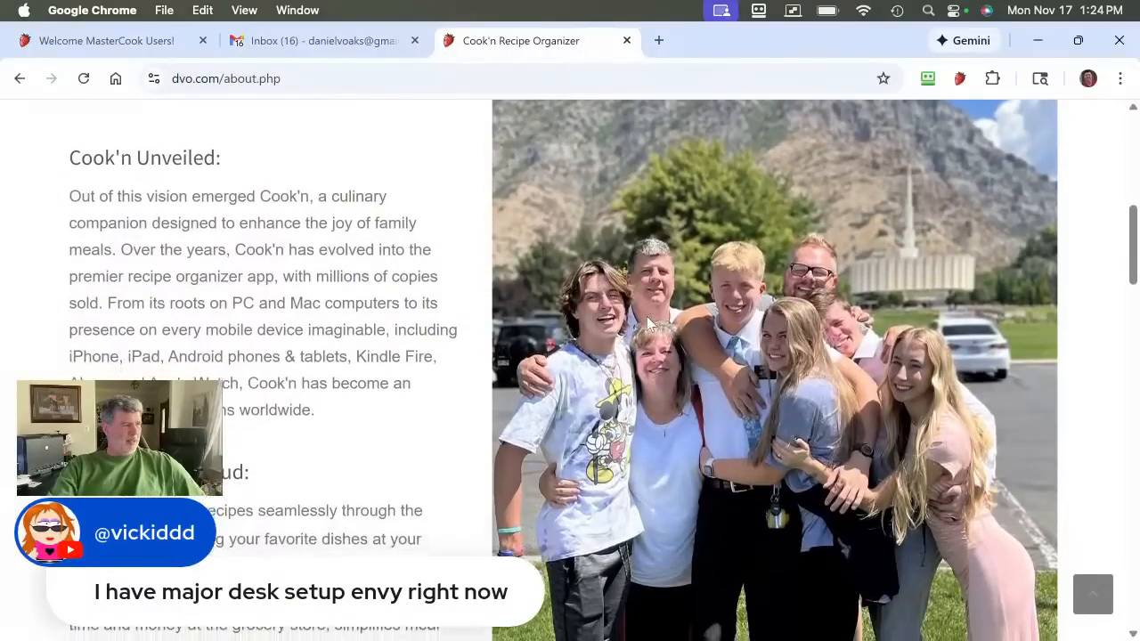
{"action": "scroll", "coordinate": [647, 323], "scroll_direction": "down", "scroll_amount": 5}
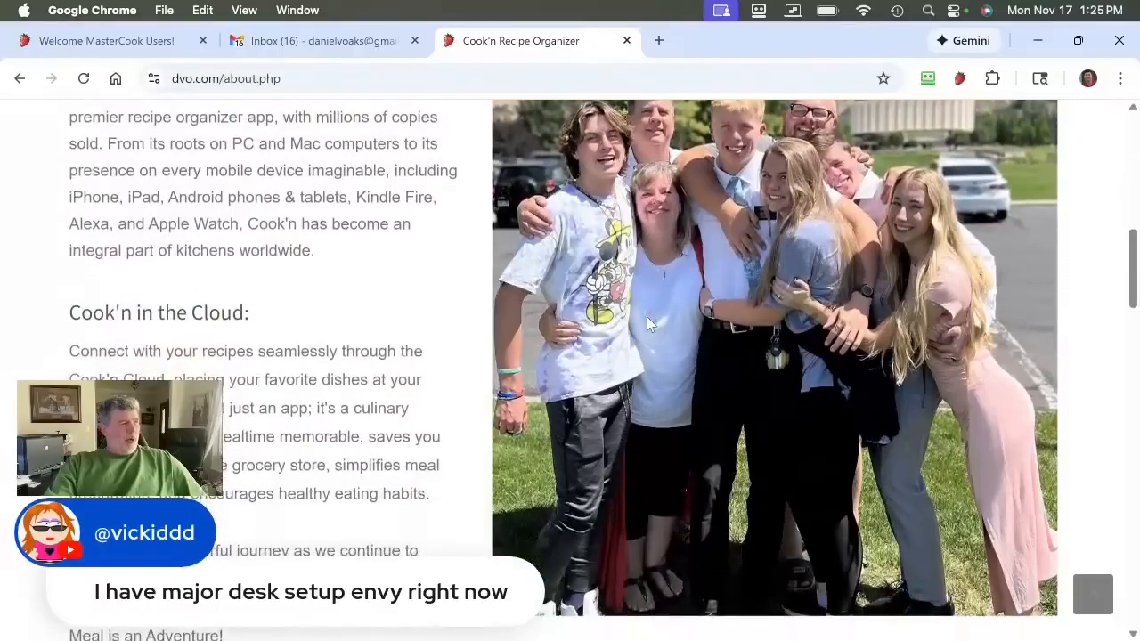
{"action": "scroll", "coordinate": [647, 323], "scroll_direction": "down", "scroll_amount": 2}
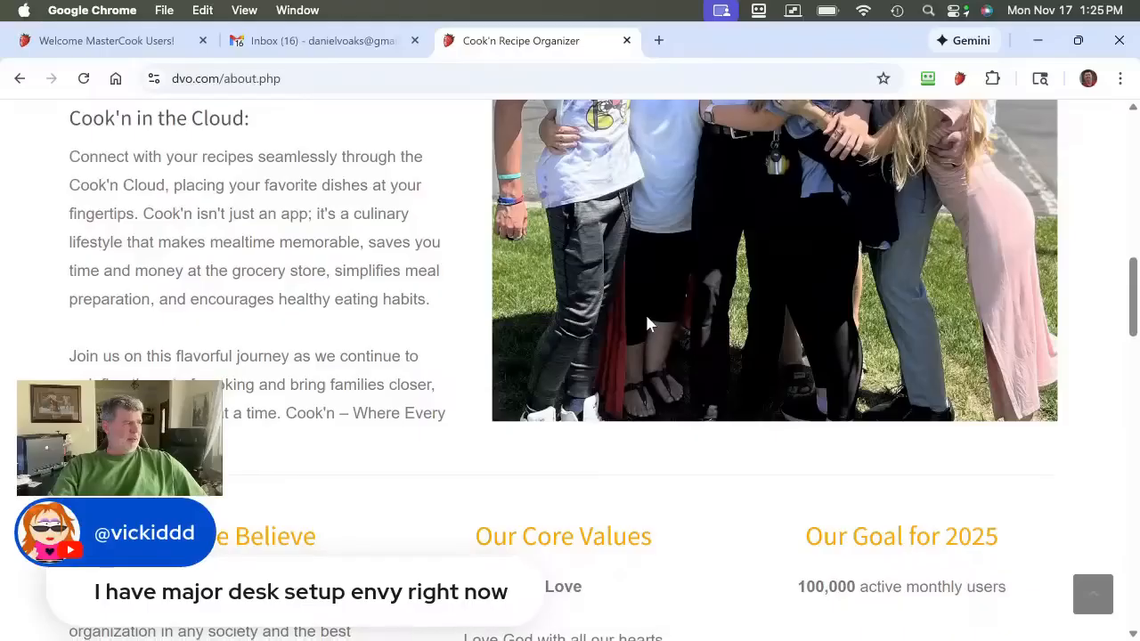
{"action": "scroll", "coordinate": [647, 323], "scroll_direction": "down", "scroll_amount": 1}
{"action": "scroll", "coordinate": [647, 323], "scroll_direction": "down", "scroll_amount": 4}
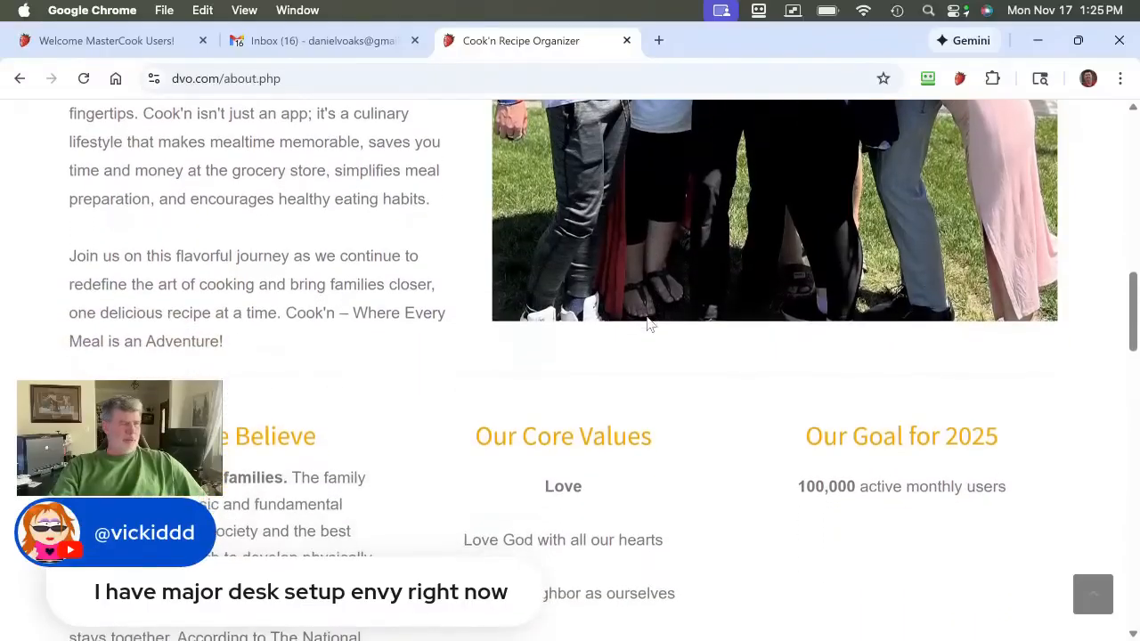
{"action": "scroll", "coordinate": [647, 323], "scroll_direction": "down", "scroll_amount": 5}
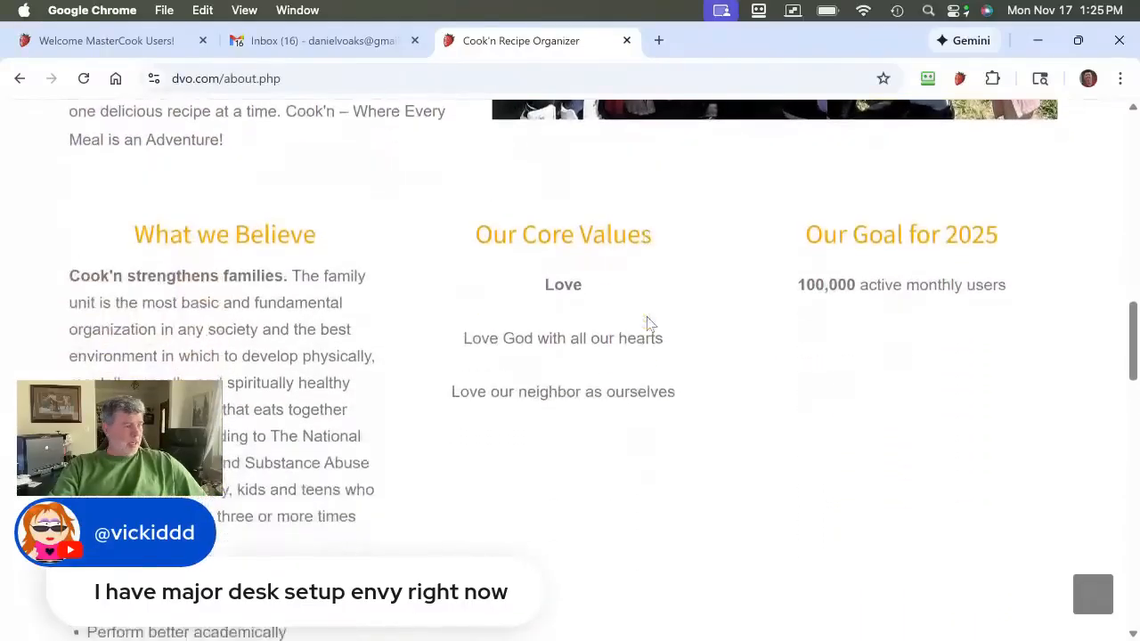
{"action": "scroll", "coordinate": [647, 323], "scroll_direction": "down", "scroll_amount": 2}
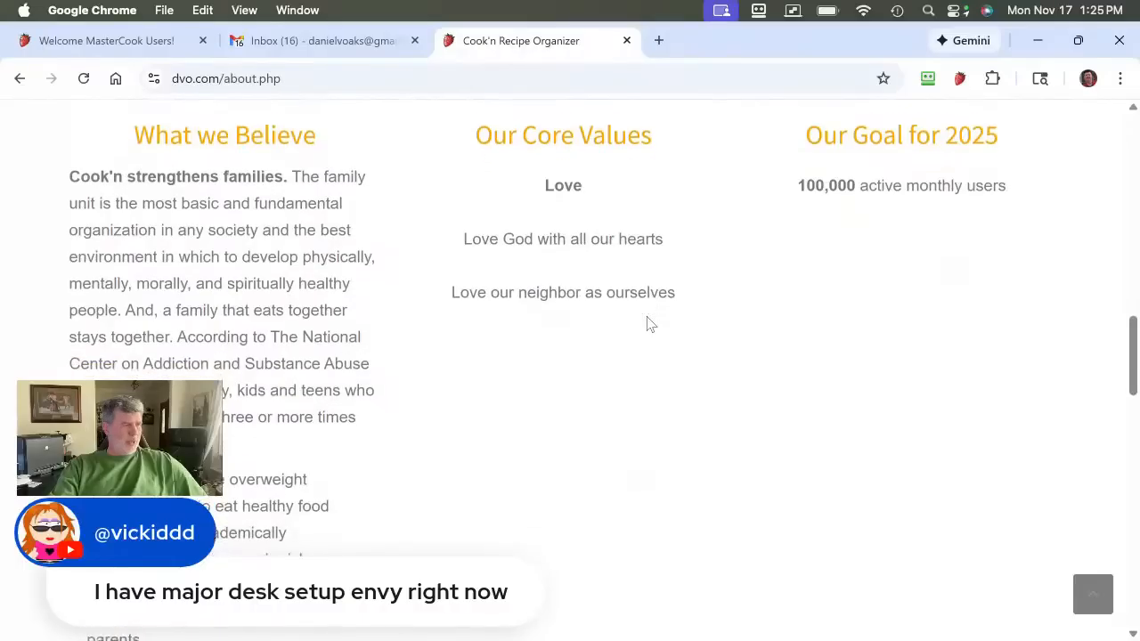
{"action": "scroll", "coordinate": [647, 323], "scroll_direction": "up", "scroll_amount": 1}
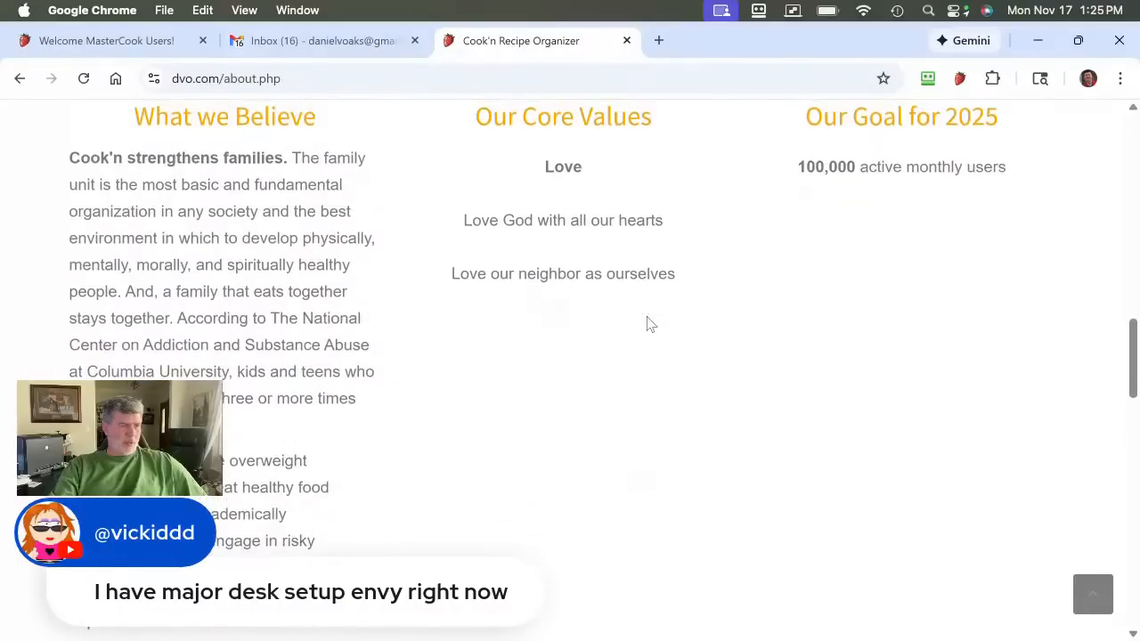
{"action": "scroll", "coordinate": [647, 323], "scroll_direction": "down", "scroll_amount": 12}
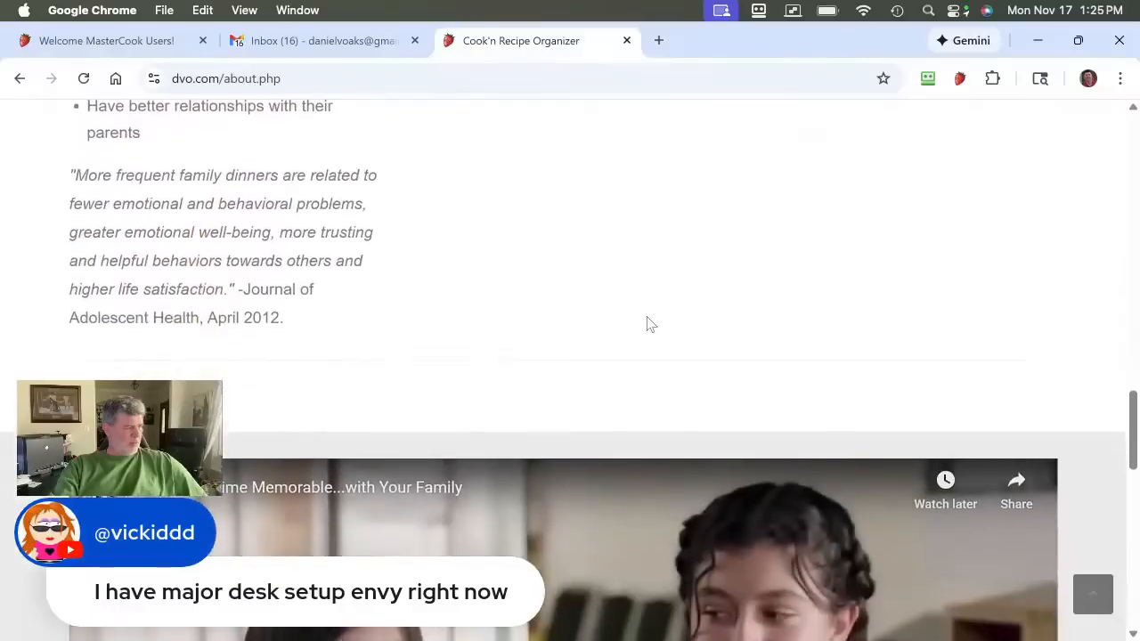
{"action": "scroll", "coordinate": [648, 324], "scroll_direction": "down", "scroll_amount": 7}
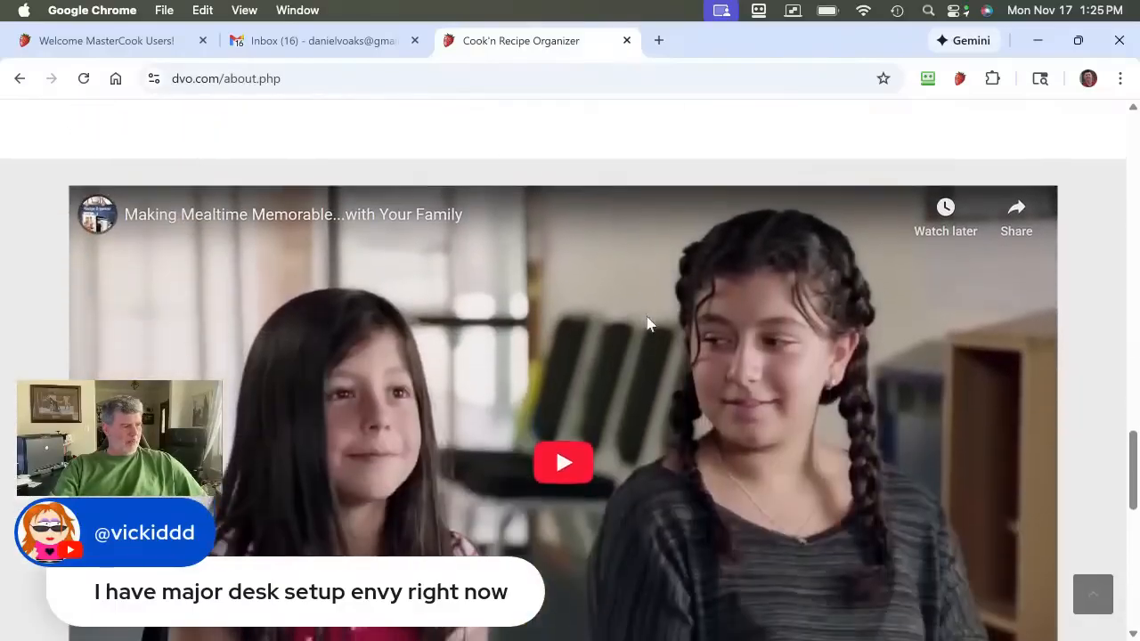
{"action": "scroll", "coordinate": [647, 324], "scroll_direction": "down", "scroll_amount": 16}
{"action": "scroll", "coordinate": [648, 324], "scroll_direction": "up", "scroll_amount": 20}
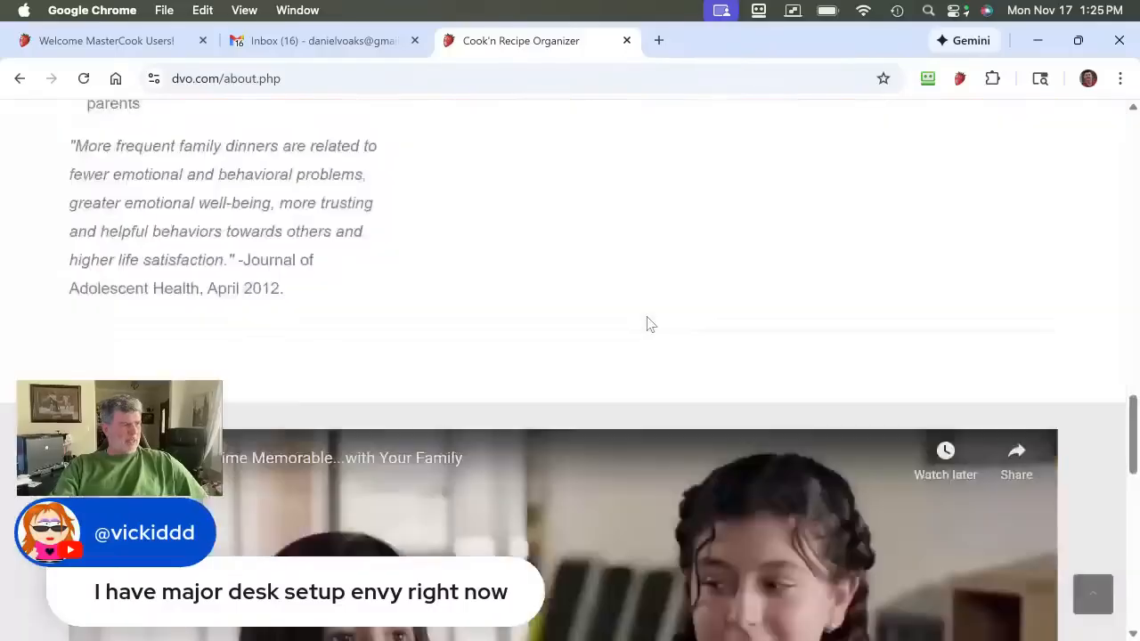
{"action": "scroll", "coordinate": [647, 324], "scroll_direction": "up", "scroll_amount": 20}
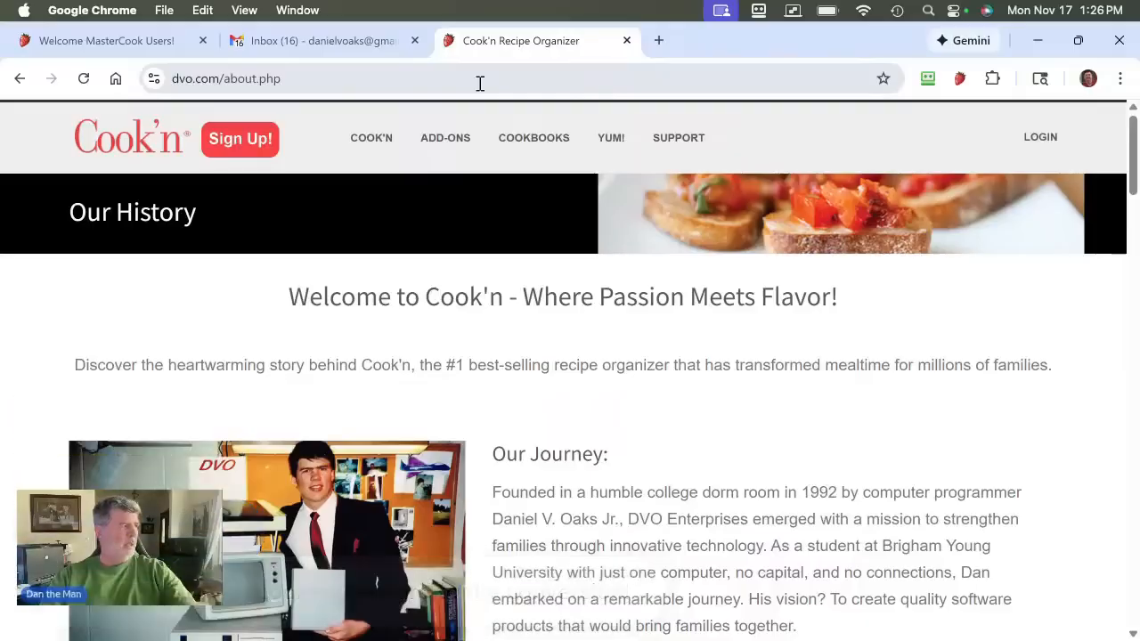
Return to the Welcome MasterCook Users! tab and scroll down to its Why Cook'n? section
{"action": "left_click", "coordinate": [109, 40]}
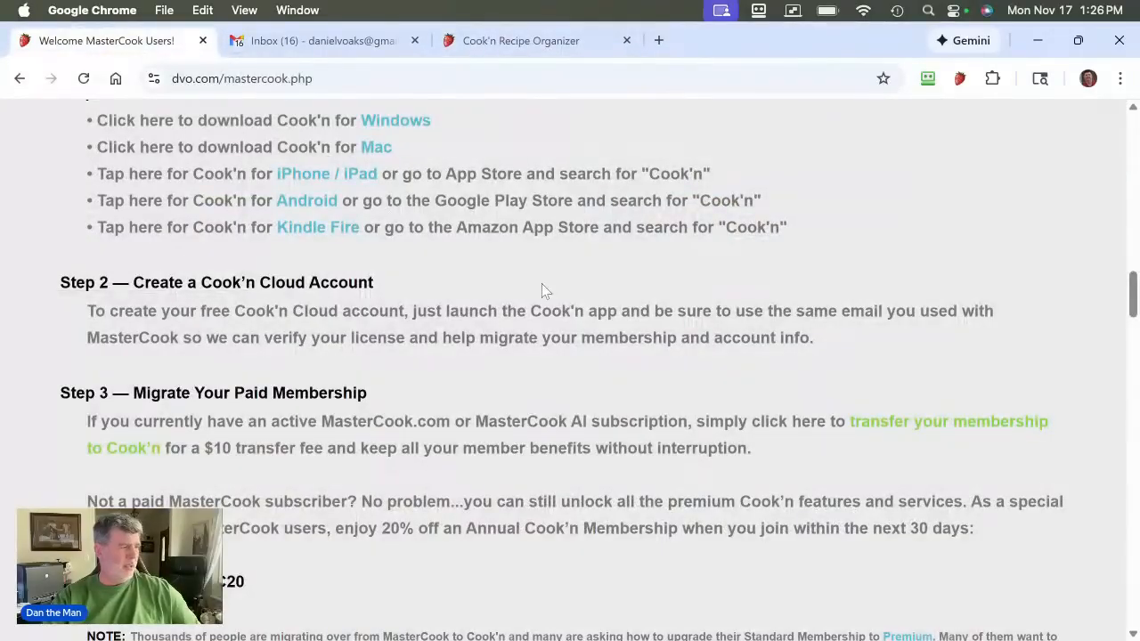
{"action": "scroll", "coordinate": [542, 290], "scroll_direction": "up", "scroll_amount": 10}
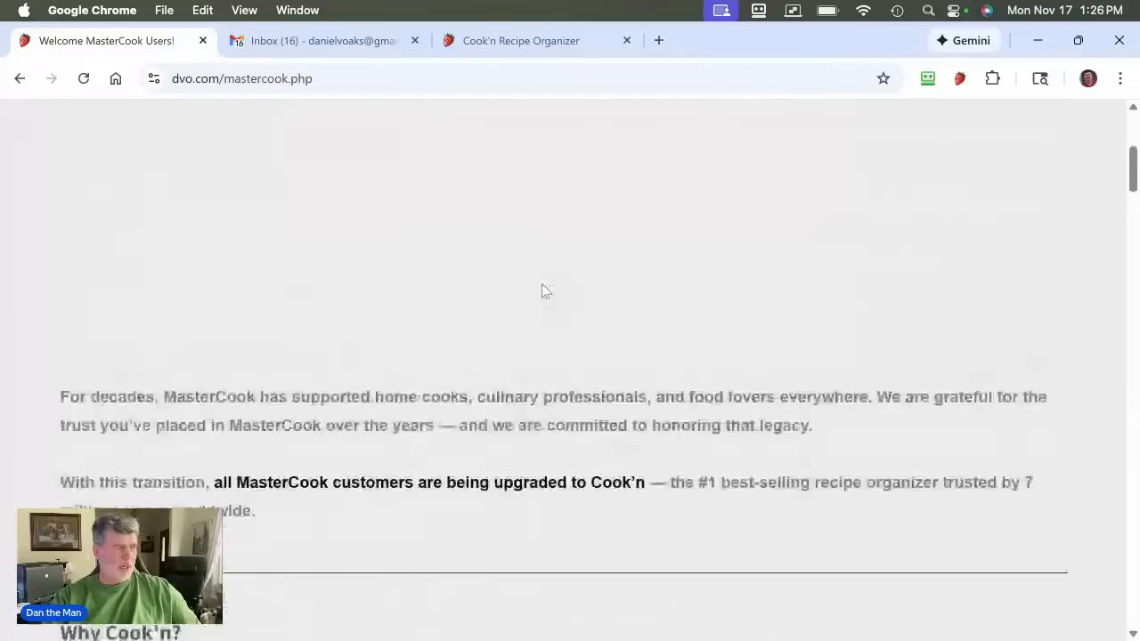
{"action": "scroll", "coordinate": [541, 290], "scroll_direction": "up", "scroll_amount": 5}
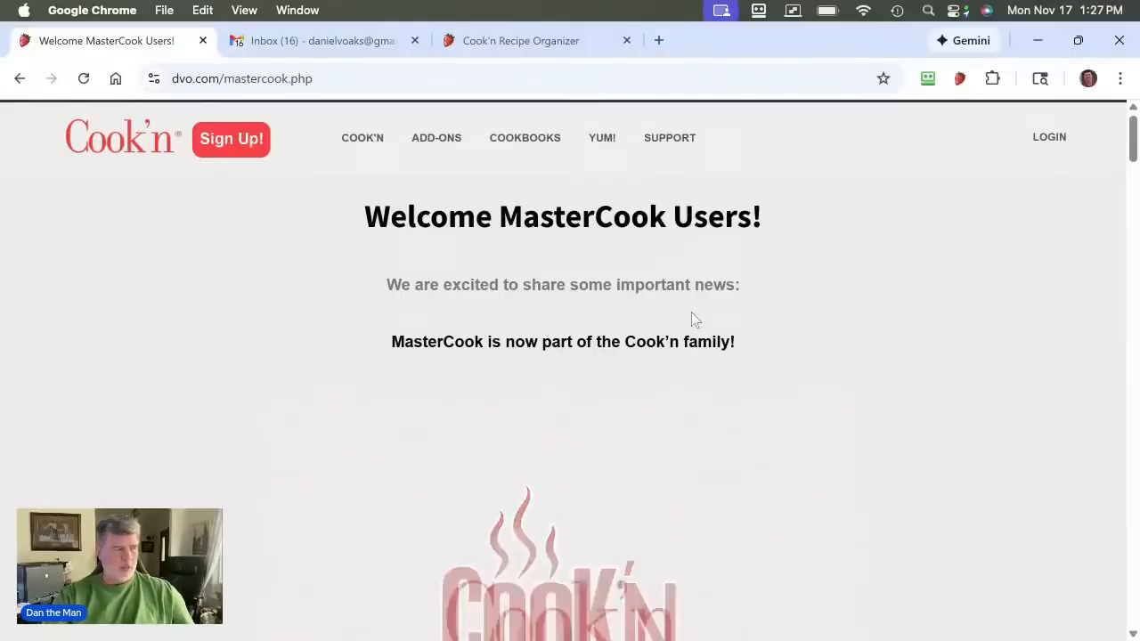
{"action": "scroll", "coordinate": [694, 319], "scroll_direction": "down", "scroll_amount": 4}
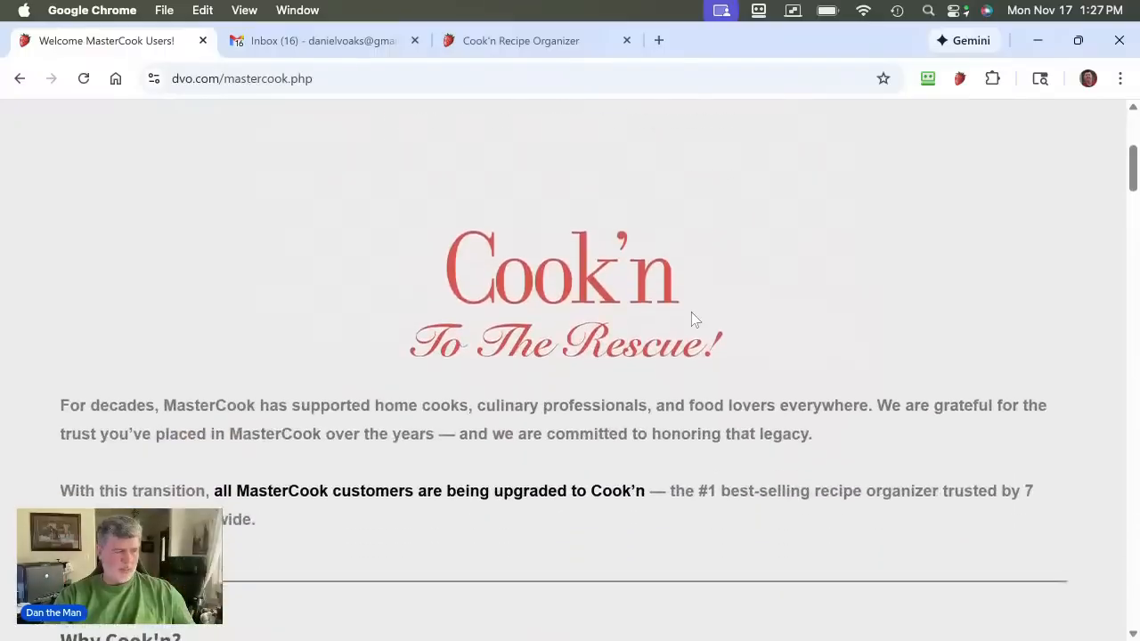
{"action": "scroll", "coordinate": [694, 319], "scroll_direction": "down", "scroll_amount": 4}
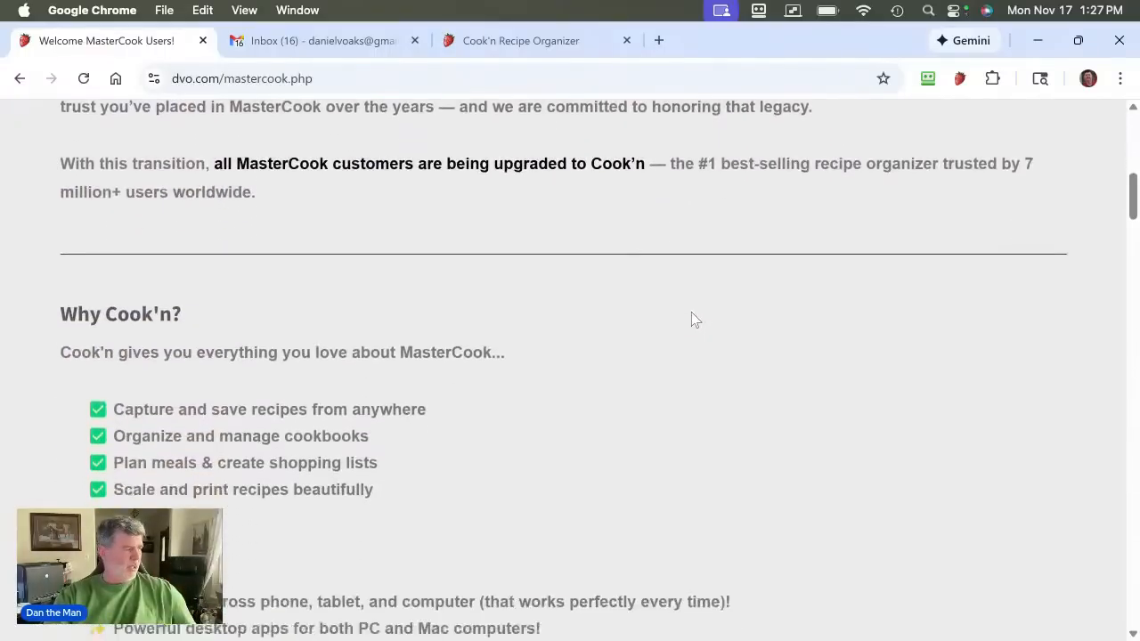
{"action": "scroll", "coordinate": [694, 320], "scroll_direction": "down", "scroll_amount": 2}
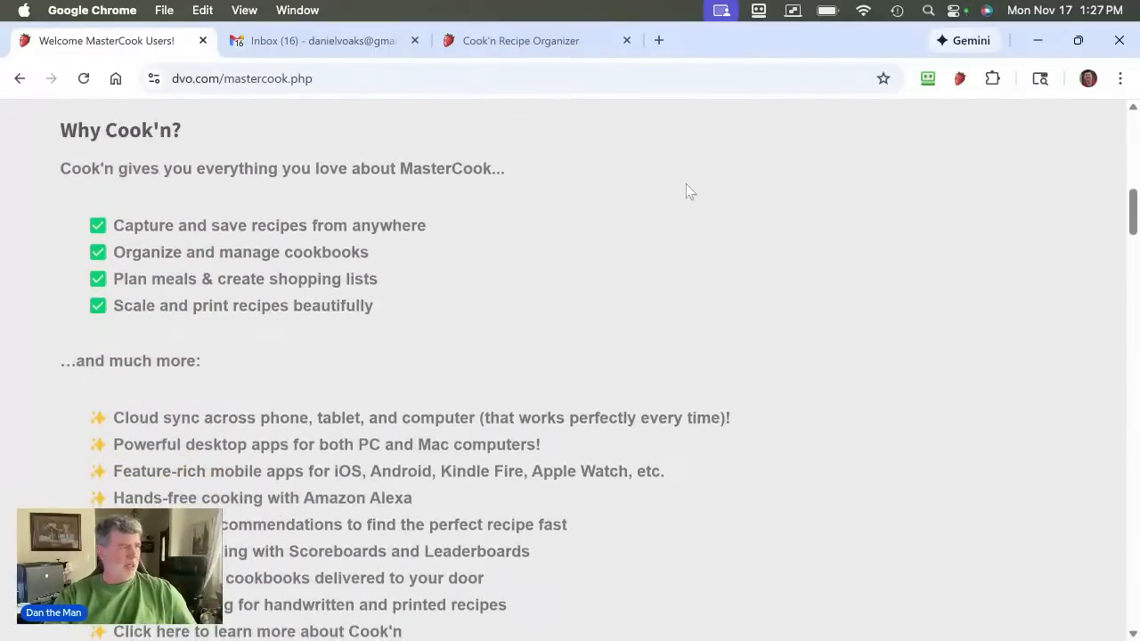
Load mastercook.com in a new browser tab
{"action": "left_click", "coordinate": [660, 41]}
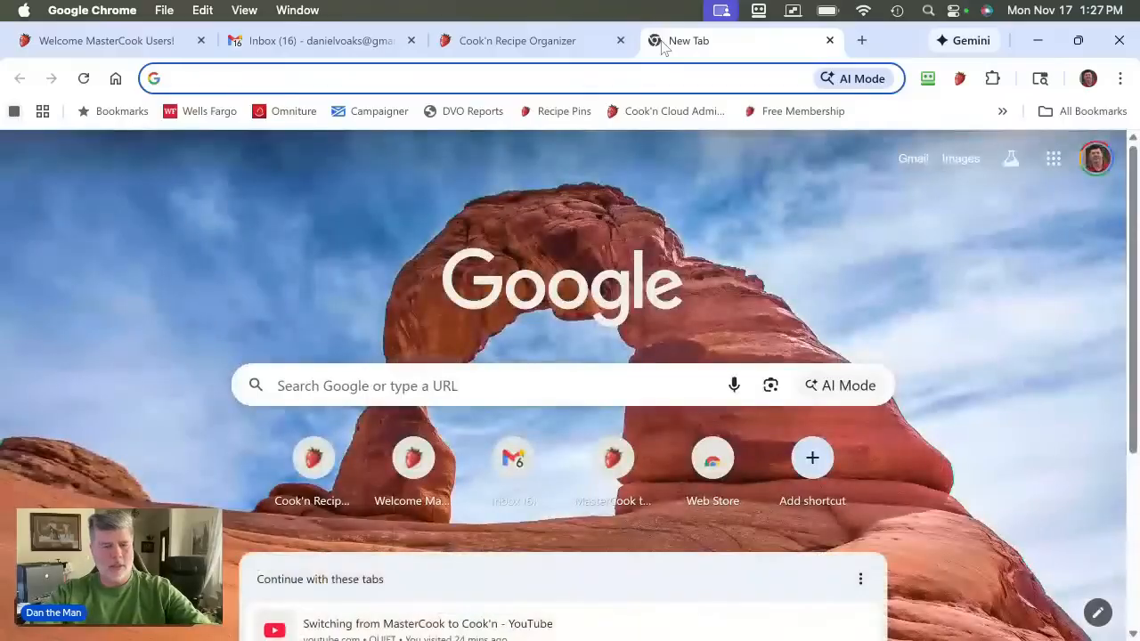
{"action": "type", "text": "mas"}
{"action": "key", "text": "Return"}
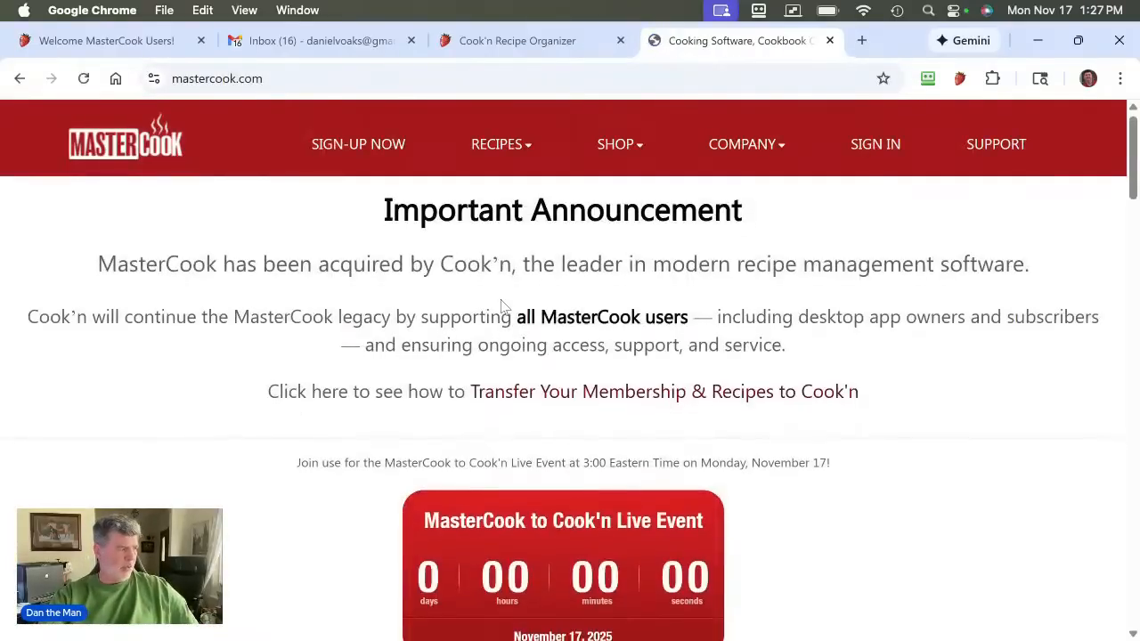
Follow the Transfer Your Membership & Recipes link, then the 'transfer your MasterCook membership' link
{"action": "scroll", "coordinate": [504, 313], "scroll_direction": "down", "scroll_amount": 1}
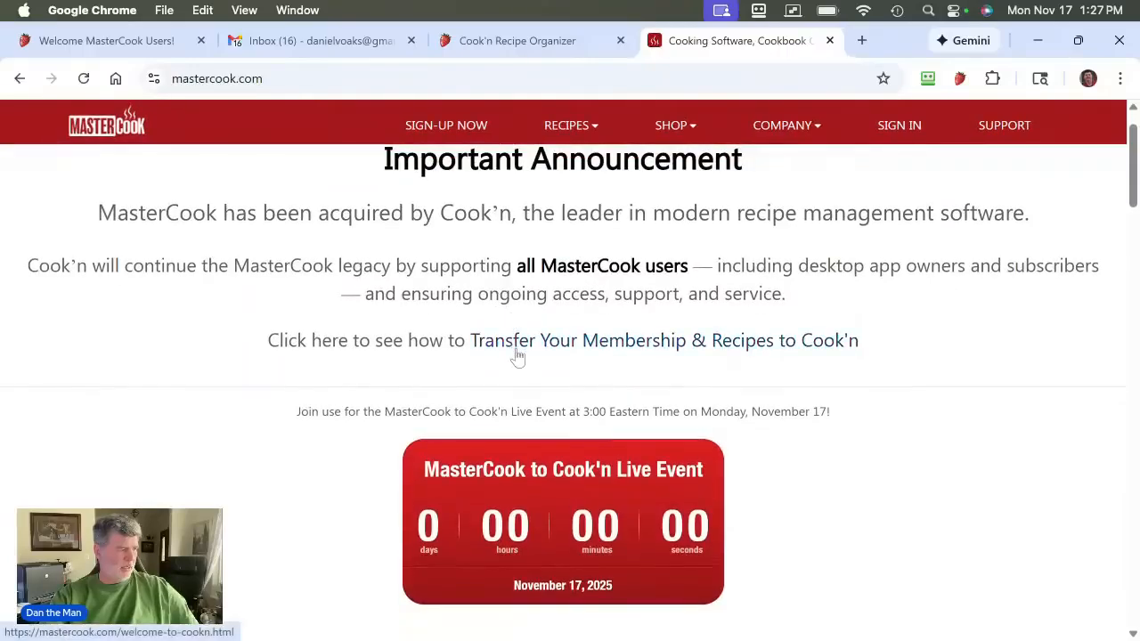
{"action": "left_click", "coordinate": [518, 352]}
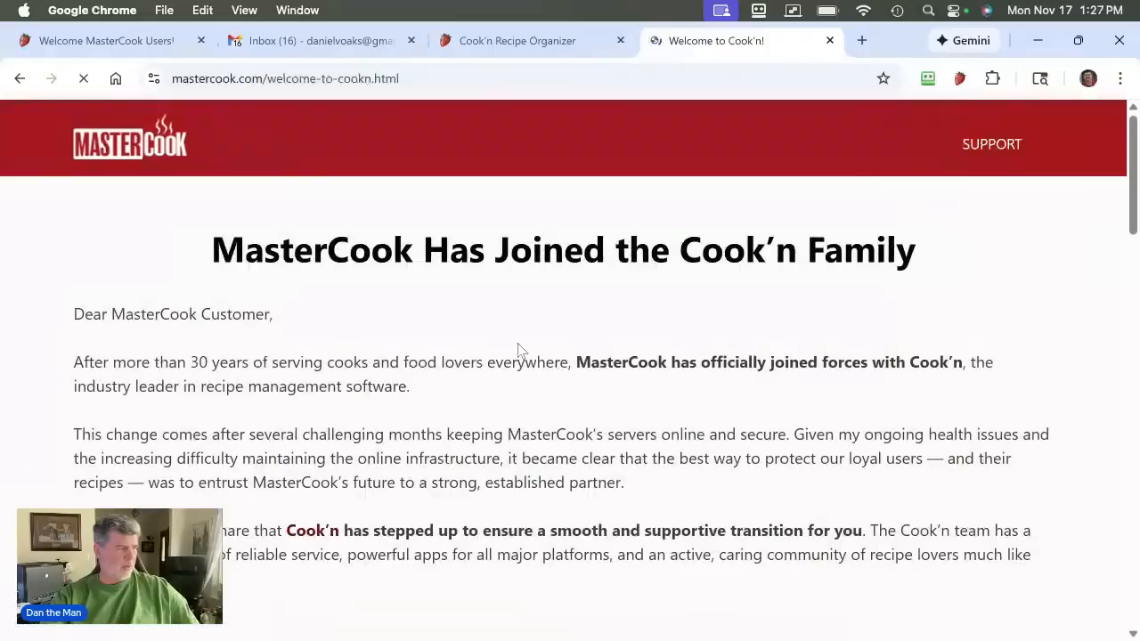
{"action": "scroll", "coordinate": [518, 347], "scroll_direction": "down", "scroll_amount": 5}
{"action": "scroll", "coordinate": [520, 350], "scroll_direction": "down", "scroll_amount": 10}
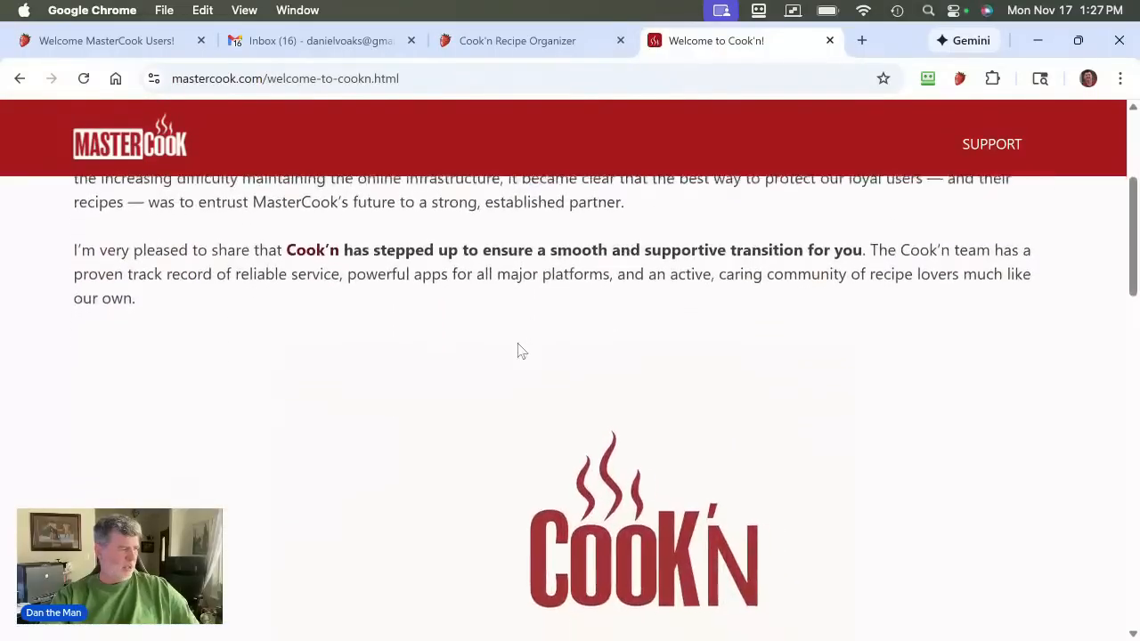
{"action": "scroll", "coordinate": [518, 349], "scroll_direction": "down", "scroll_amount": 4}
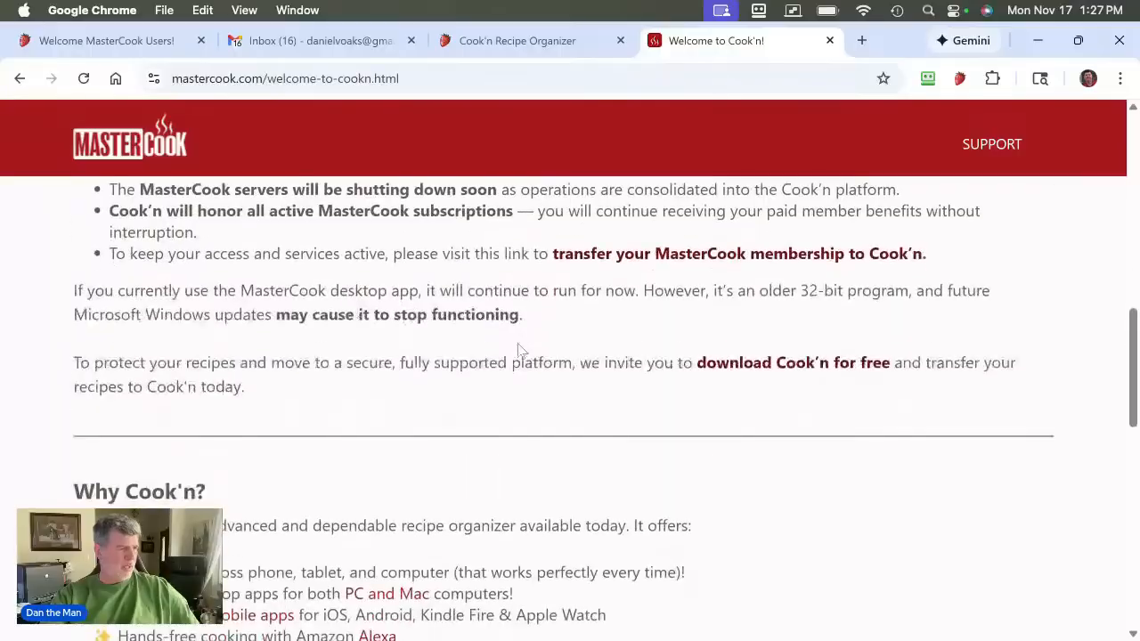
{"action": "left_click", "coordinate": [701, 255]}
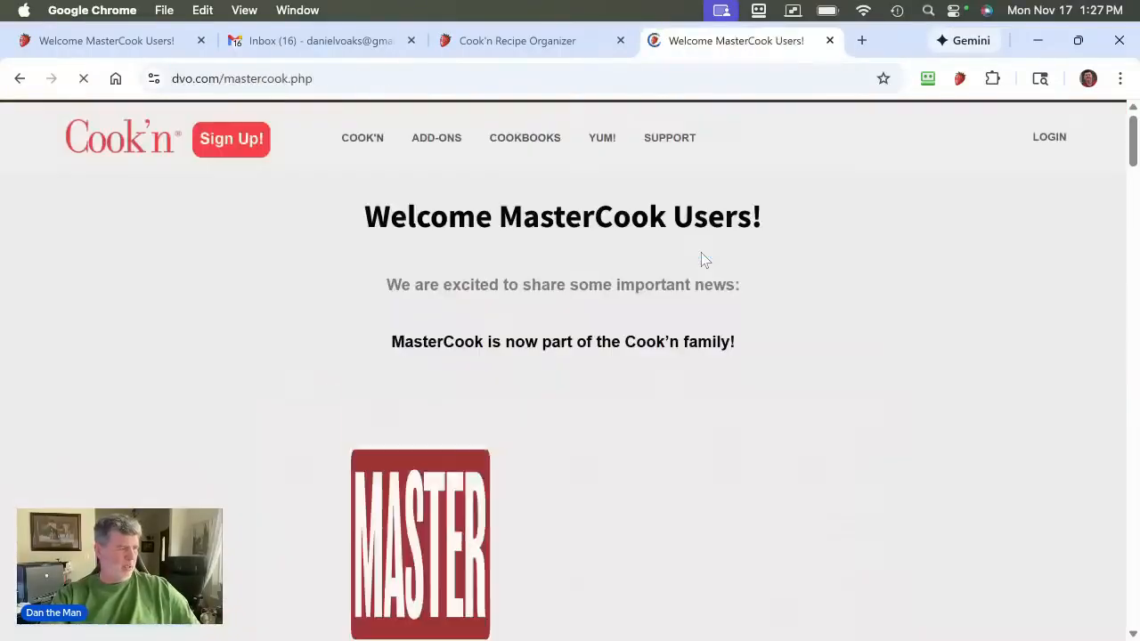
Scroll down to the How to Make the Switch section with its Step 1 download links
{"action": "scroll", "coordinate": [701, 259], "scroll_direction": "down", "scroll_amount": 5}
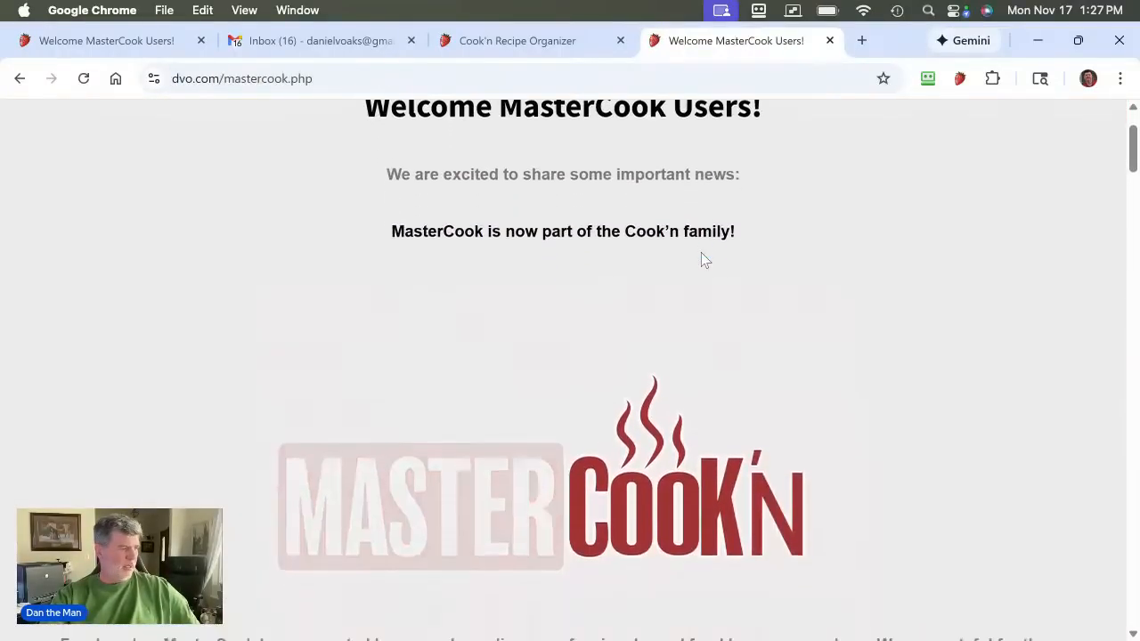
{"action": "scroll", "coordinate": [702, 254], "scroll_direction": "down", "scroll_amount": 5}
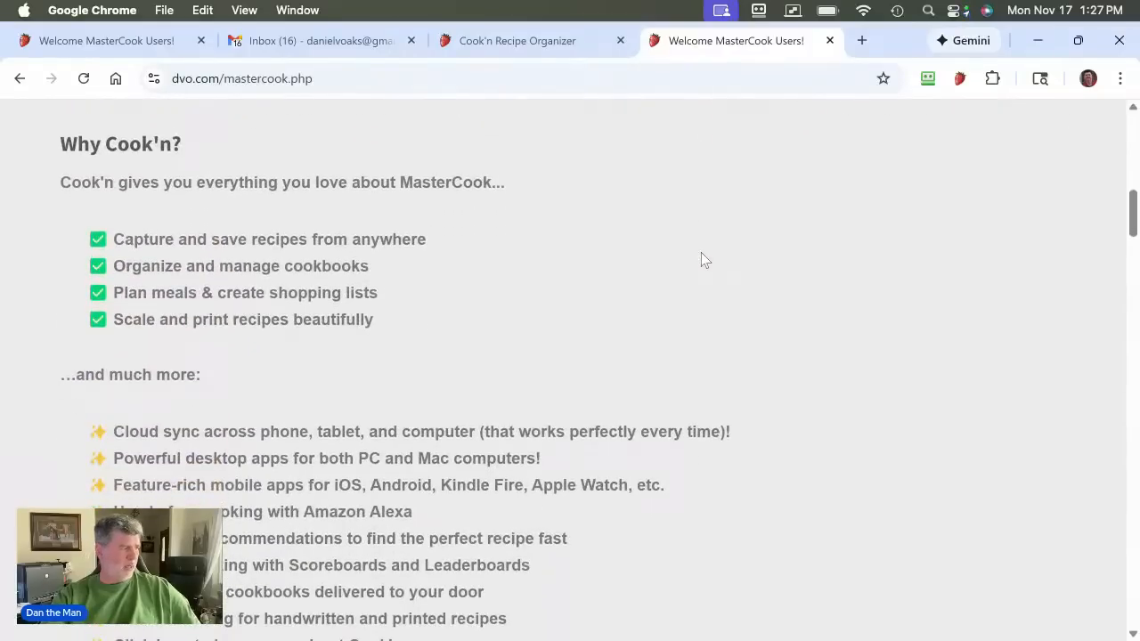
{"action": "scroll", "coordinate": [700, 258], "scroll_direction": "down", "scroll_amount": 3}
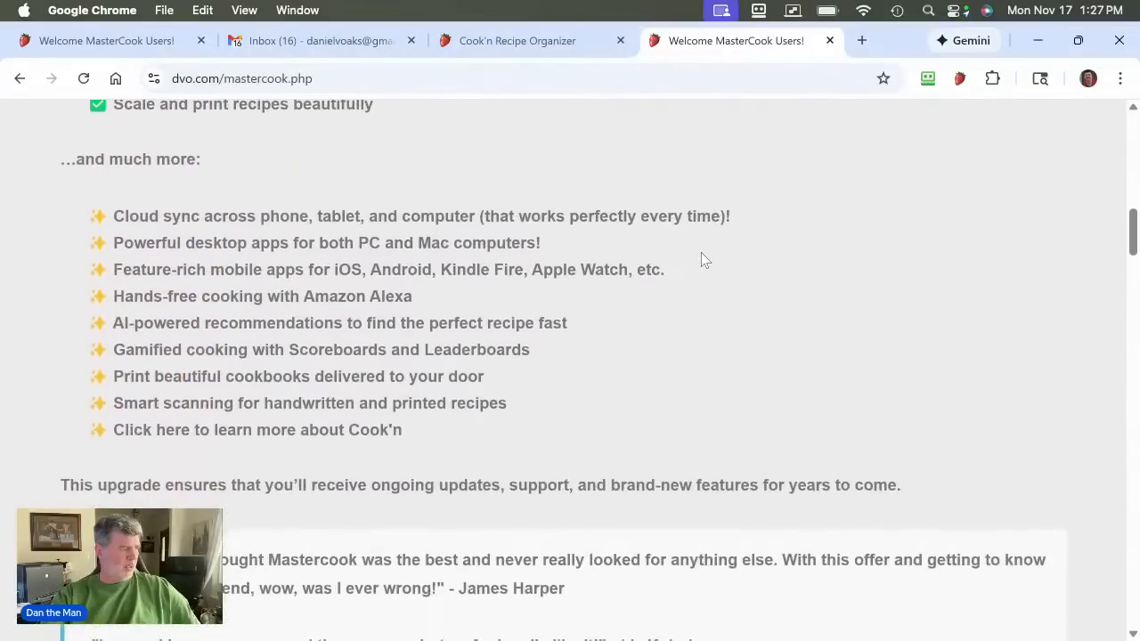
{"action": "scroll", "coordinate": [701, 258], "scroll_direction": "down", "scroll_amount": 7}
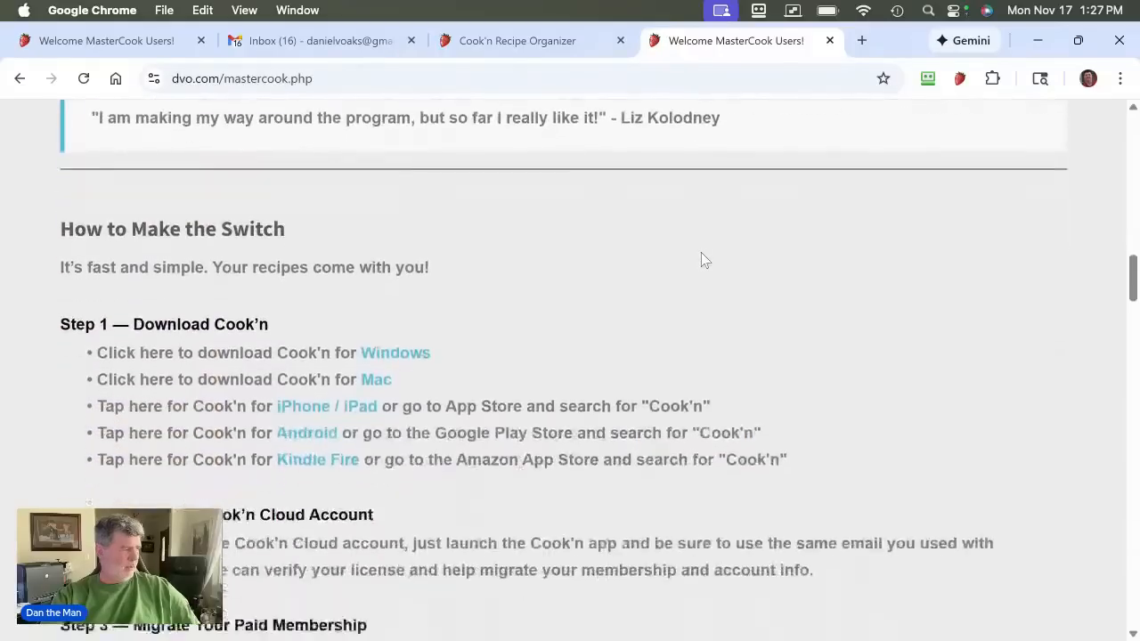
{"action": "scroll", "coordinate": [701, 258], "scroll_direction": "down", "scroll_amount": 1}
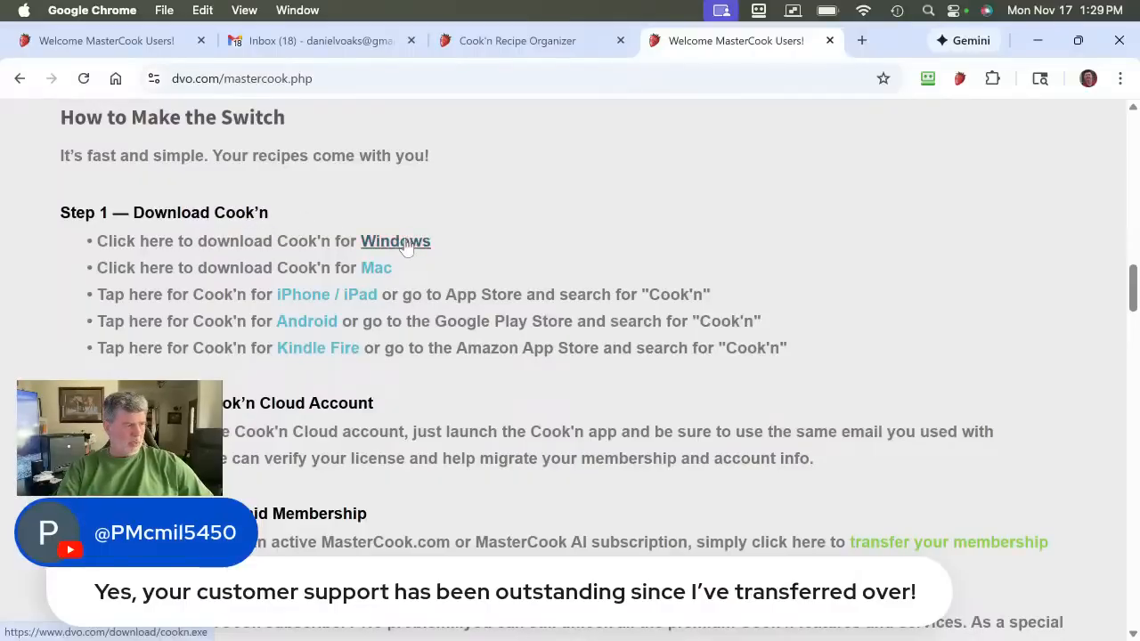
Download the Windows installer from Step 1 and run cookn (1).exe to reach the Setup Wizard
{"action": "left_click", "coordinate": [403, 248]}
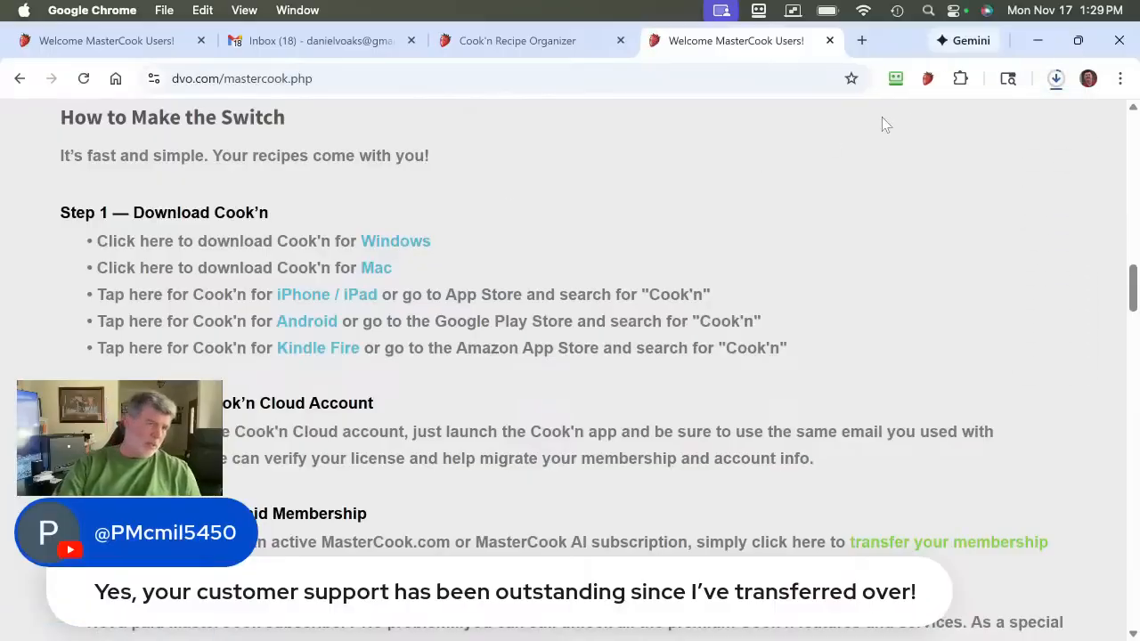
{"action": "left_click", "coordinate": [1056, 79]}
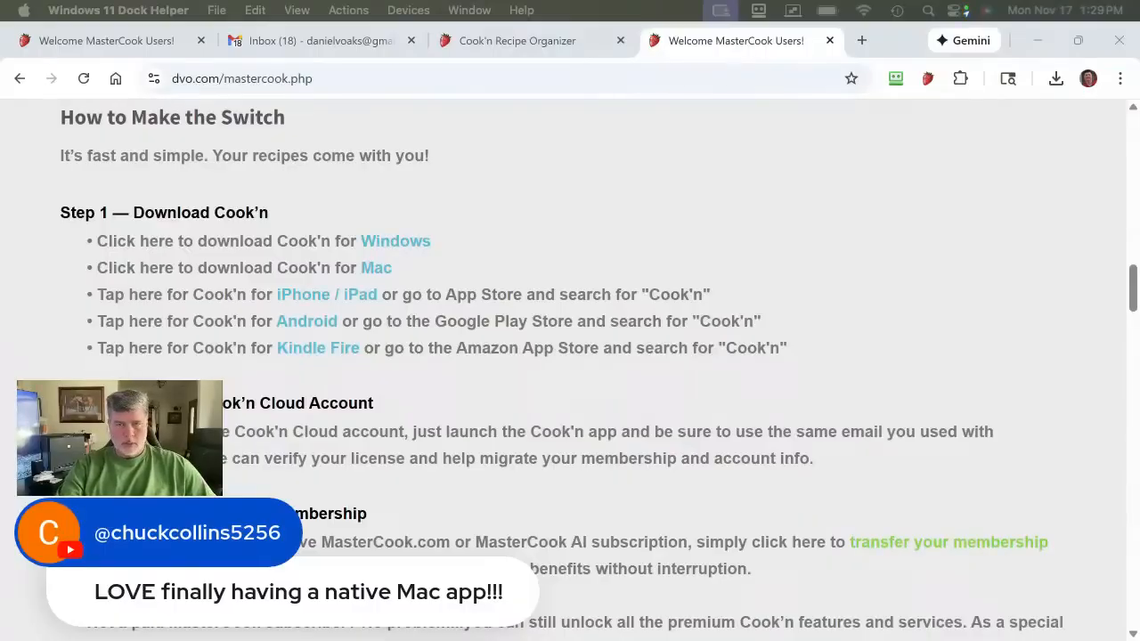
{"action": "left_click_drag", "start_coordinate": [1138, 374], "coordinate": [495, 157]}
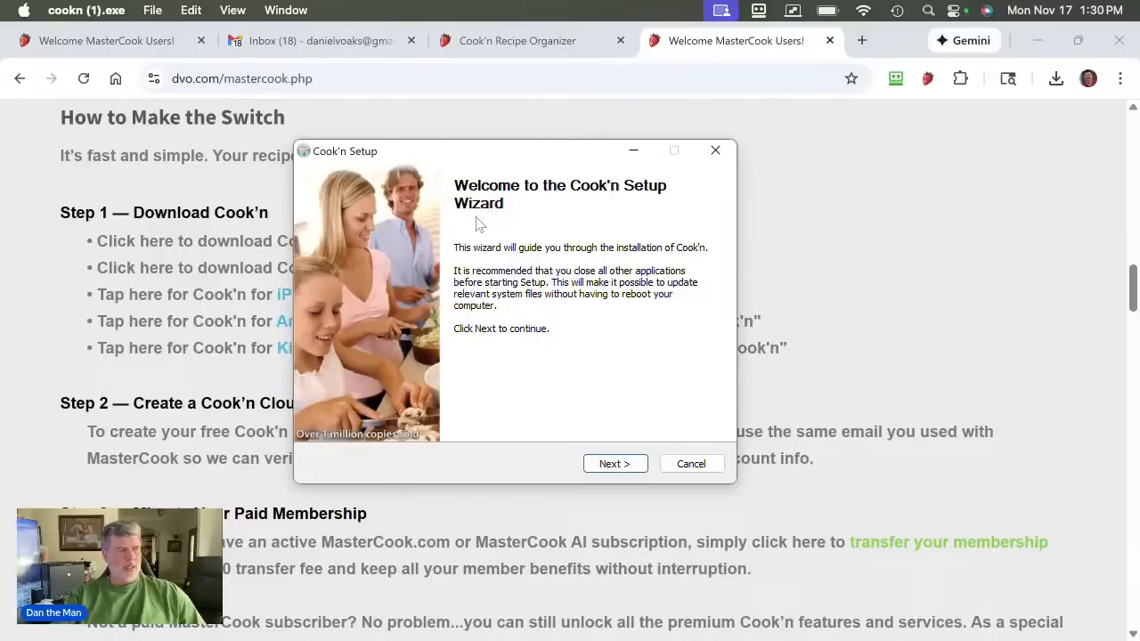
Install Cook'n with the Getting Started Video Tutorial unchecked, continuing through to Setup Complete
{"action": "left_click", "coordinate": [614, 459]}
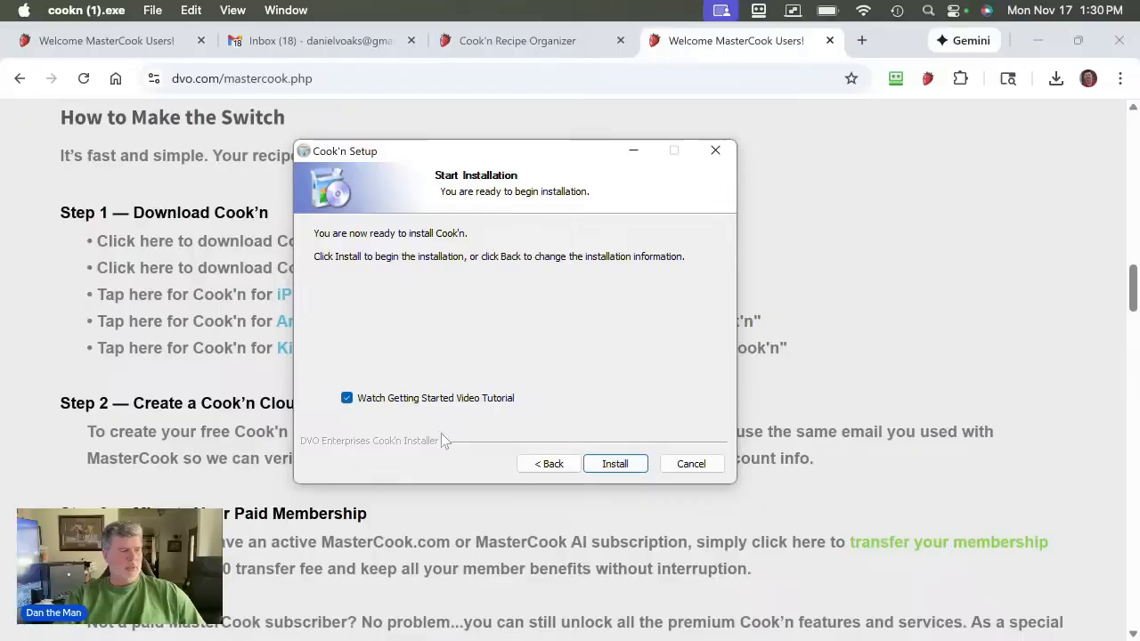
{"action": "left_click", "coordinate": [347, 398]}
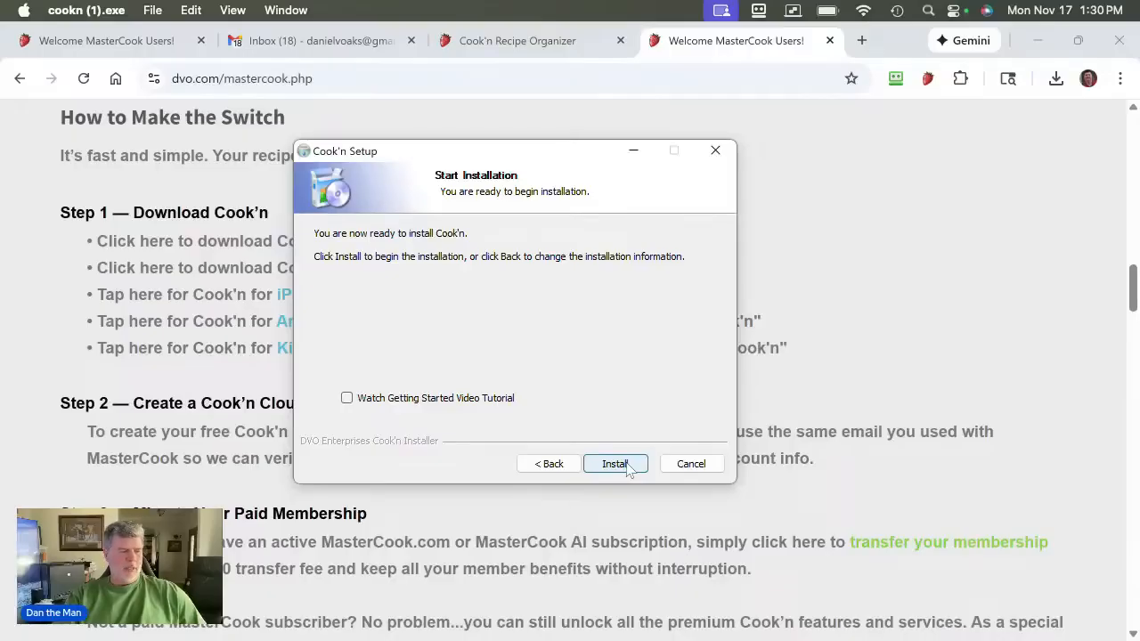
{"action": "left_click", "coordinate": [626, 468]}
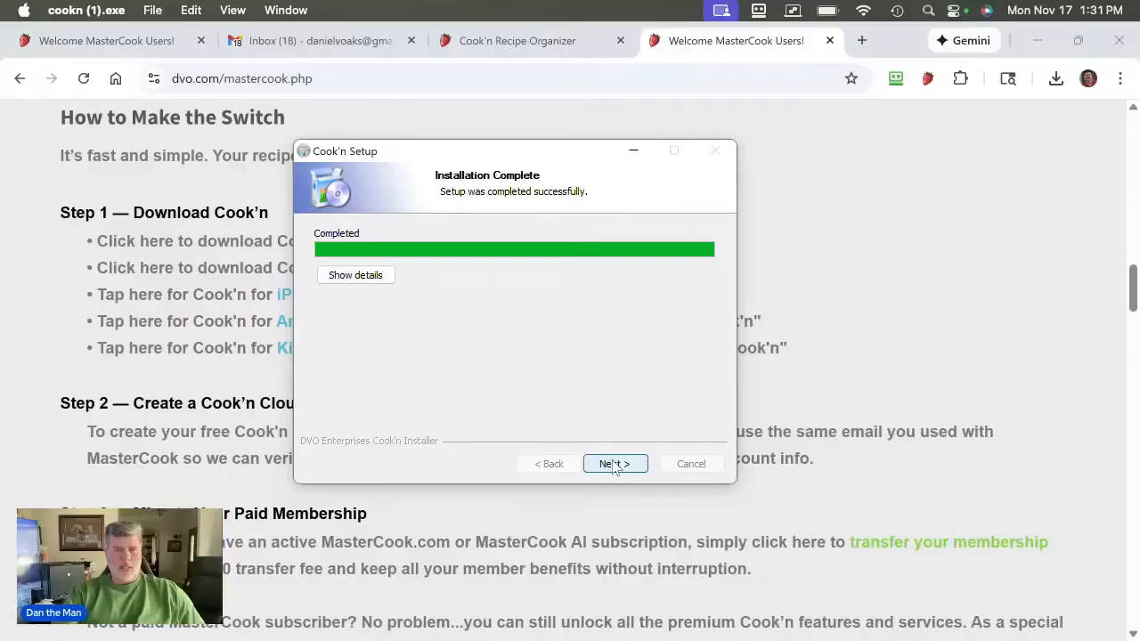
{"action": "left_click", "coordinate": [612, 465]}
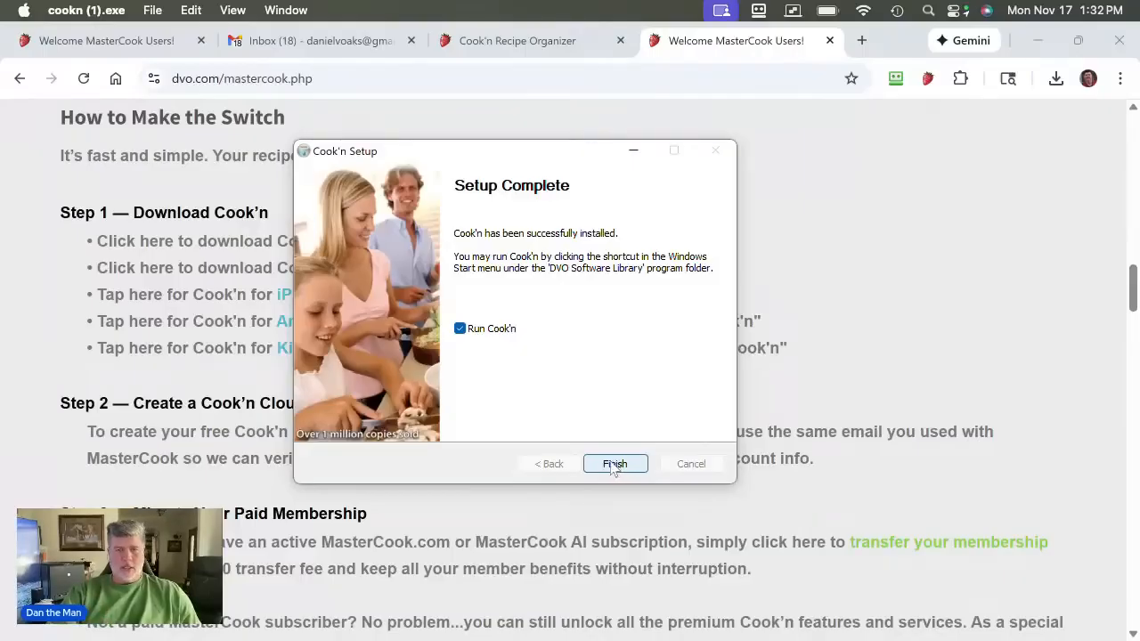
Finish the installer and drag the running Cook'n window onto screen beside Chrome
{"action": "left_click", "coordinate": [614, 464]}
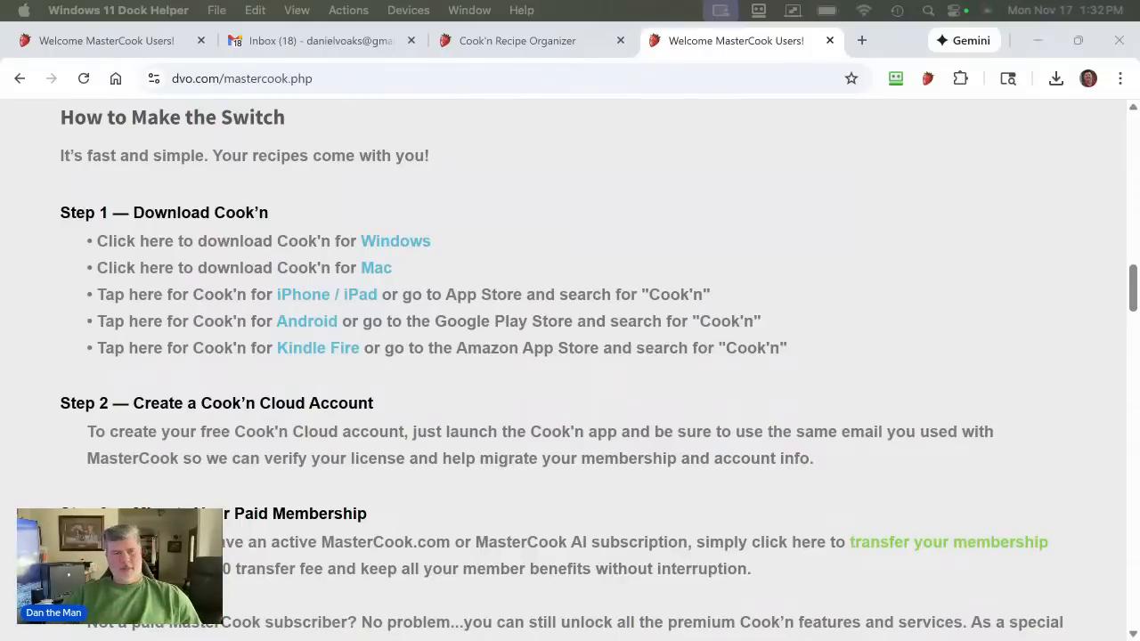
{"action": "key", "text": "super+Tab"}
{"action": "key", "text": "super+Tab"}
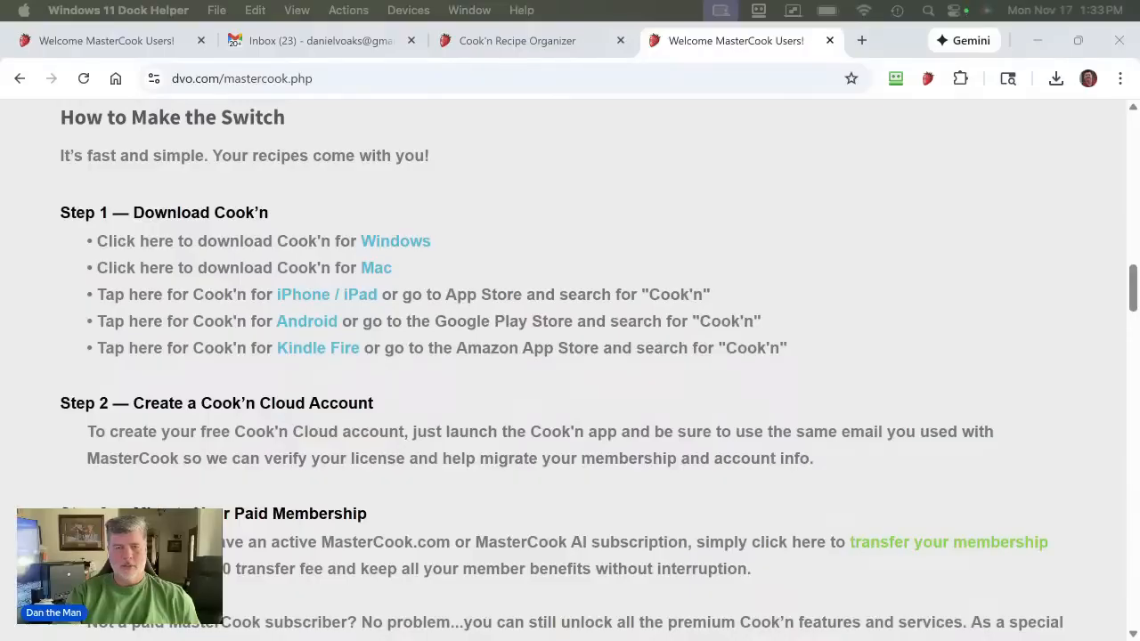
{"action": "left_click_drag", "start_coordinate": [1138, 222], "coordinate": [1063, 139]}
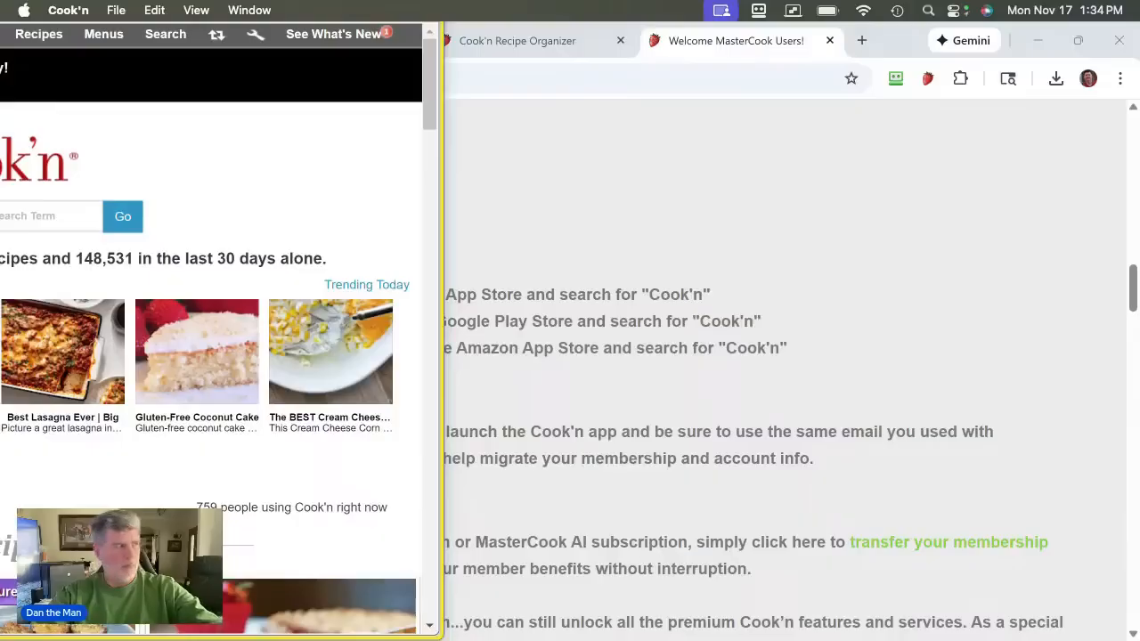
Quit Cook'n with Cmd+Q so it backs up and revalidates the database on relaunch
{"action": "key", "text": "super+q"}
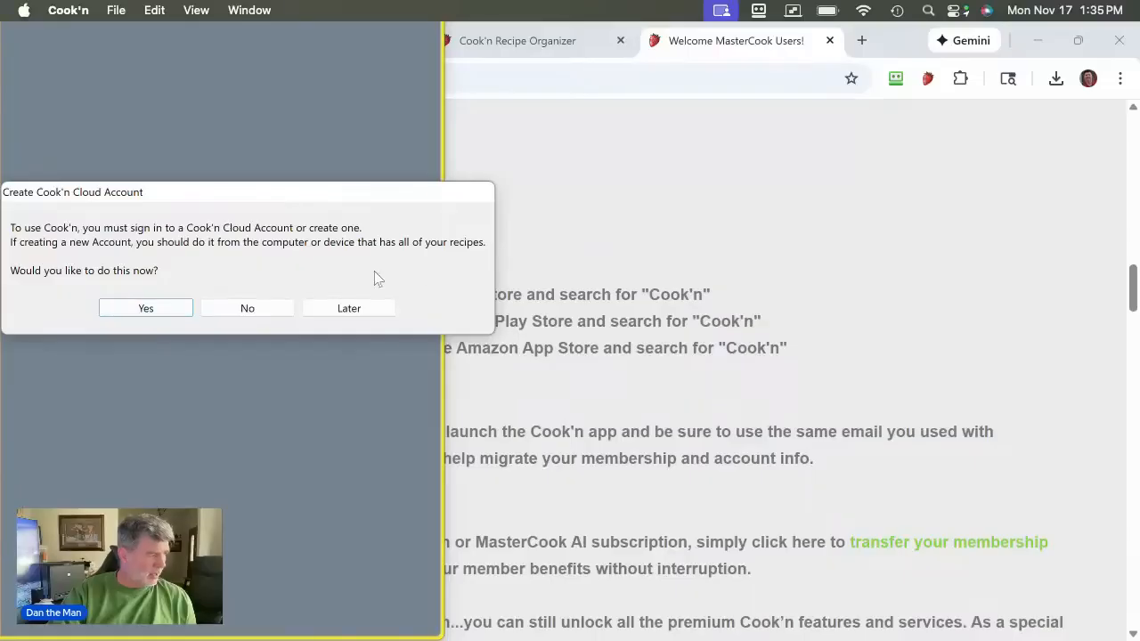
Choose Later for the Cook'n Cloud account, then drag the divider left to narrow Cook'n
{"action": "left_click", "coordinate": [371, 309]}
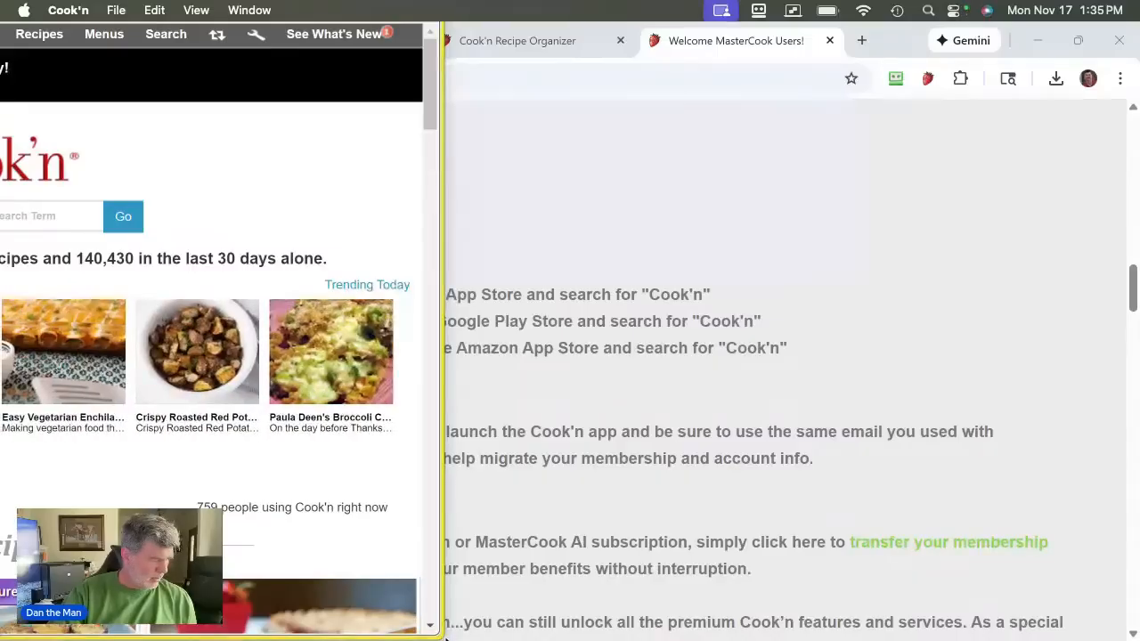
{"action": "mouse_move", "coordinate": [456, 637]}
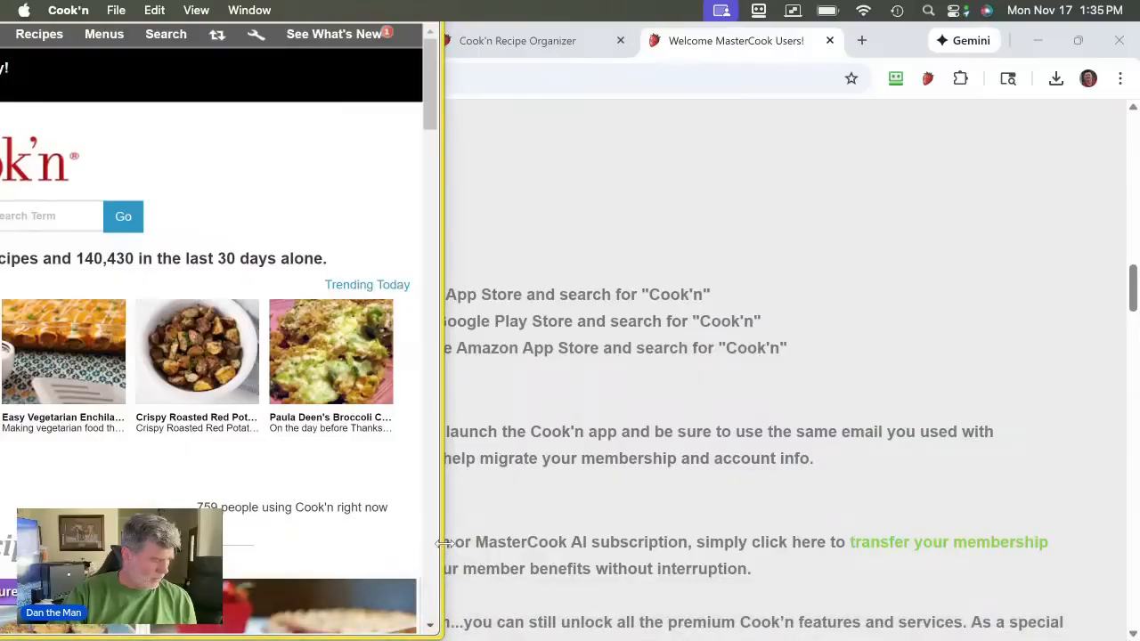
{"action": "left_click_drag", "start_coordinate": [443, 543], "coordinate": [316, 547]}
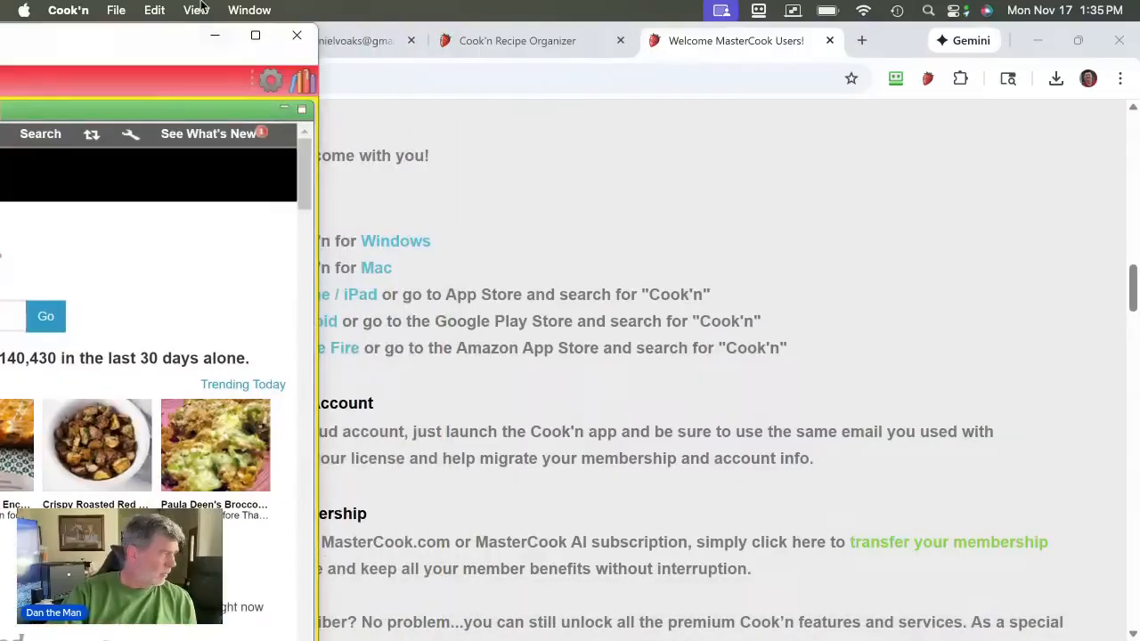
Widen the Cook'n window over the browser and open the Cook'n Cloud Synchronization dialog
{"action": "left_click_drag", "start_coordinate": [115, 36], "coordinate": [810, 37]}
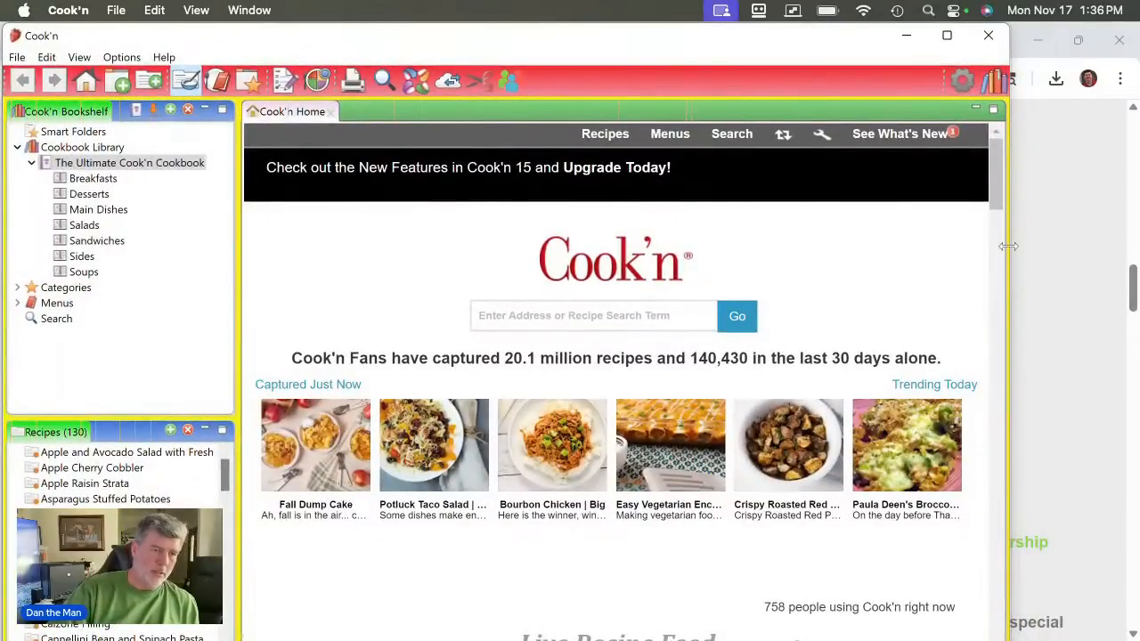
{"action": "left_click_drag", "start_coordinate": [1008, 251], "coordinate": [1130, 229]}
{"action": "left_click_drag", "start_coordinate": [1129, 228], "coordinate": [1131, 228]}
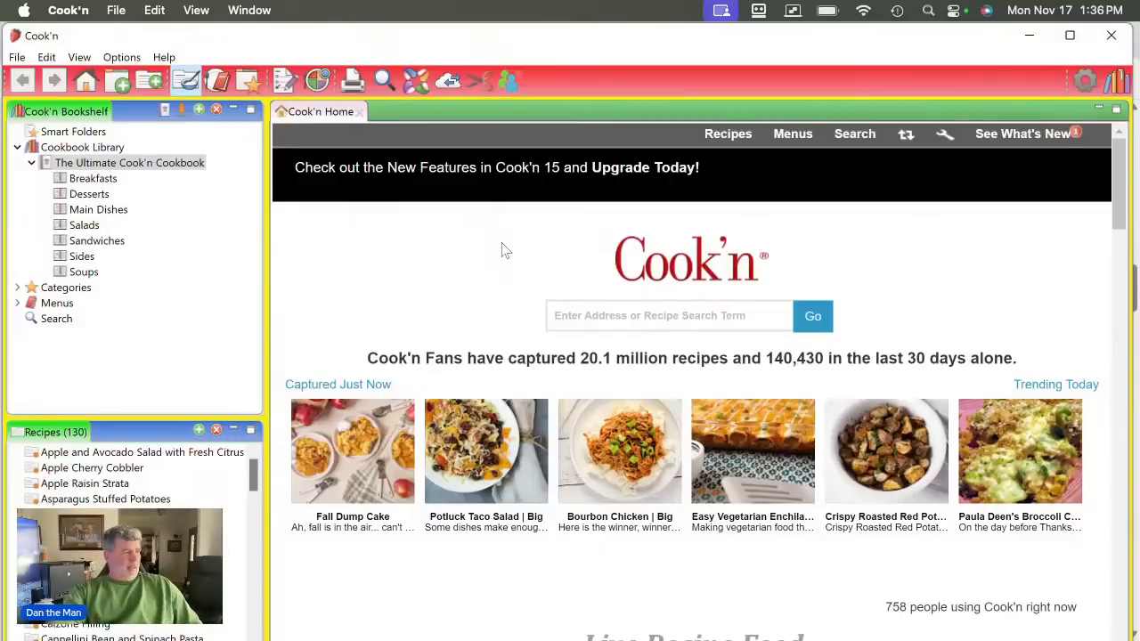
{"action": "left_click", "coordinate": [446, 85]}
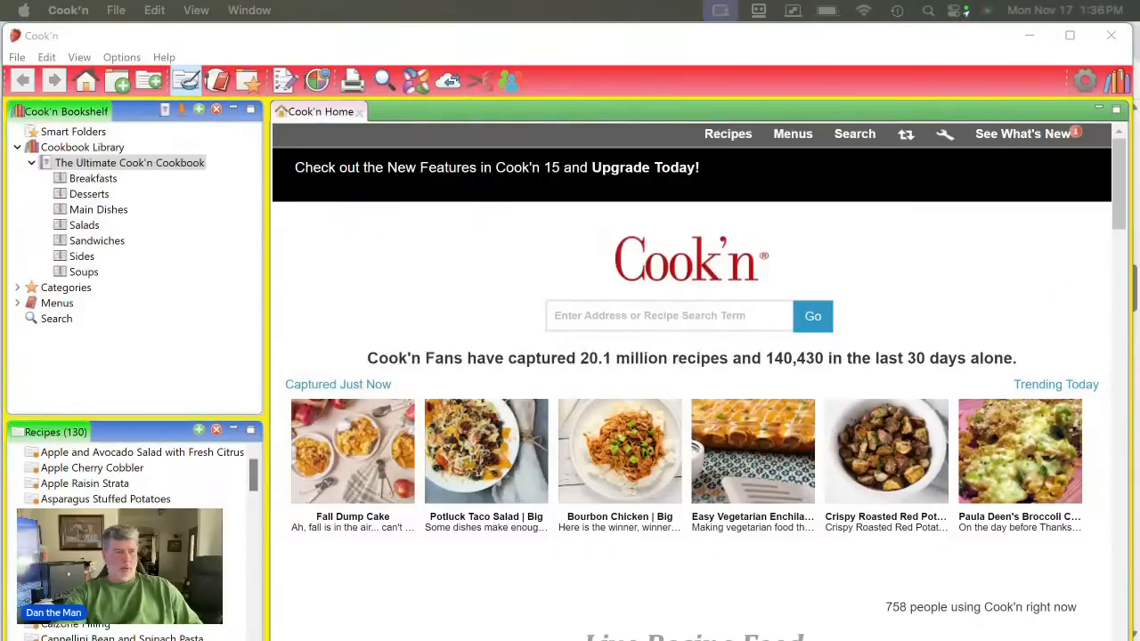
{"action": "left_click_drag", "start_coordinate": [897, 392], "coordinate": [459, 105]}
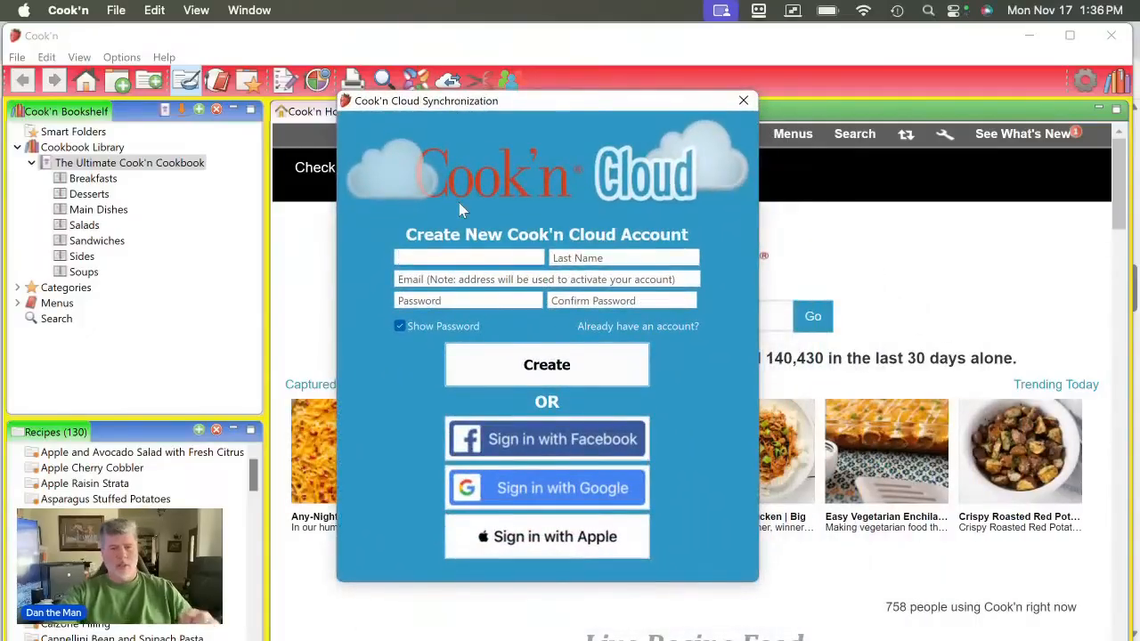
Enter first name, last name, e-mail, password and confirmation, then submit the new Cloud account
{"action": "key", "text": "Tab"}
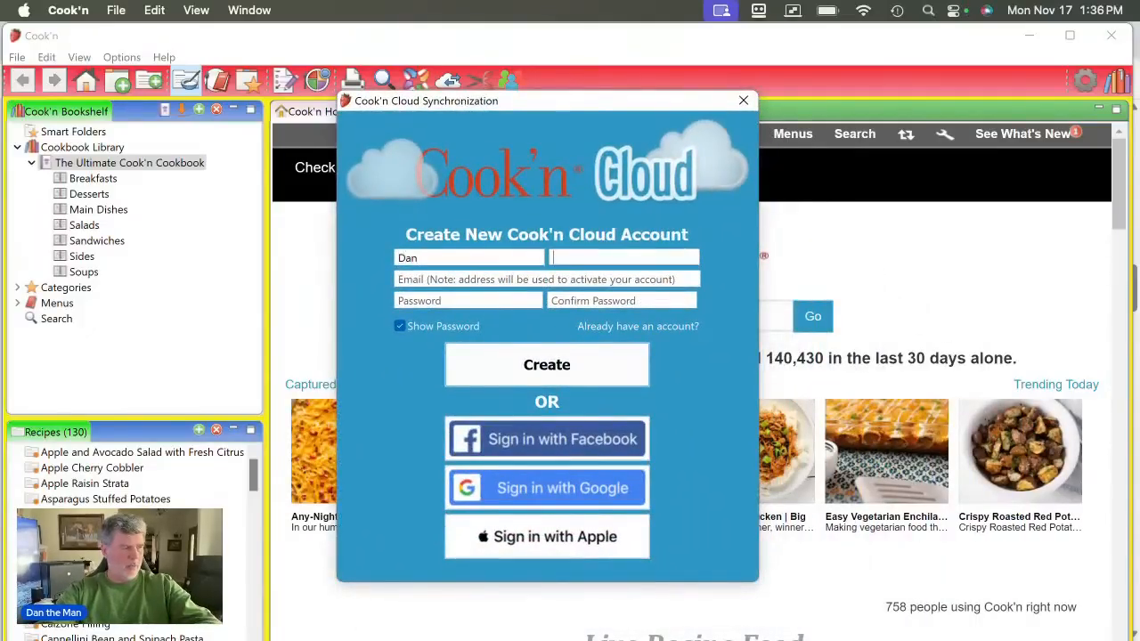
{"action": "key", "text": "Tab"}
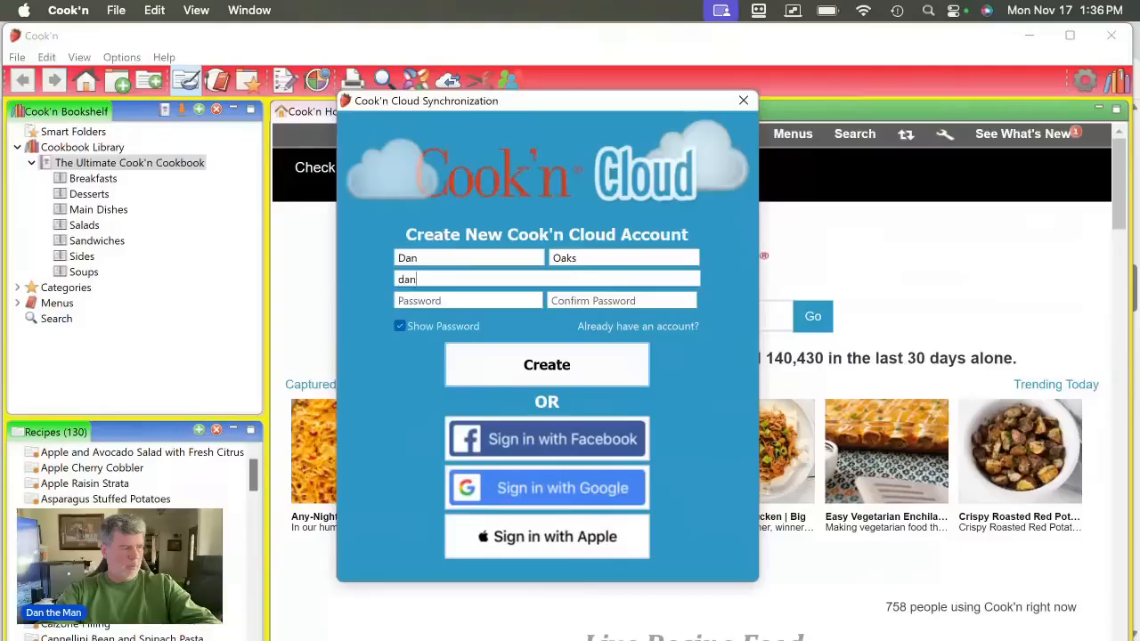
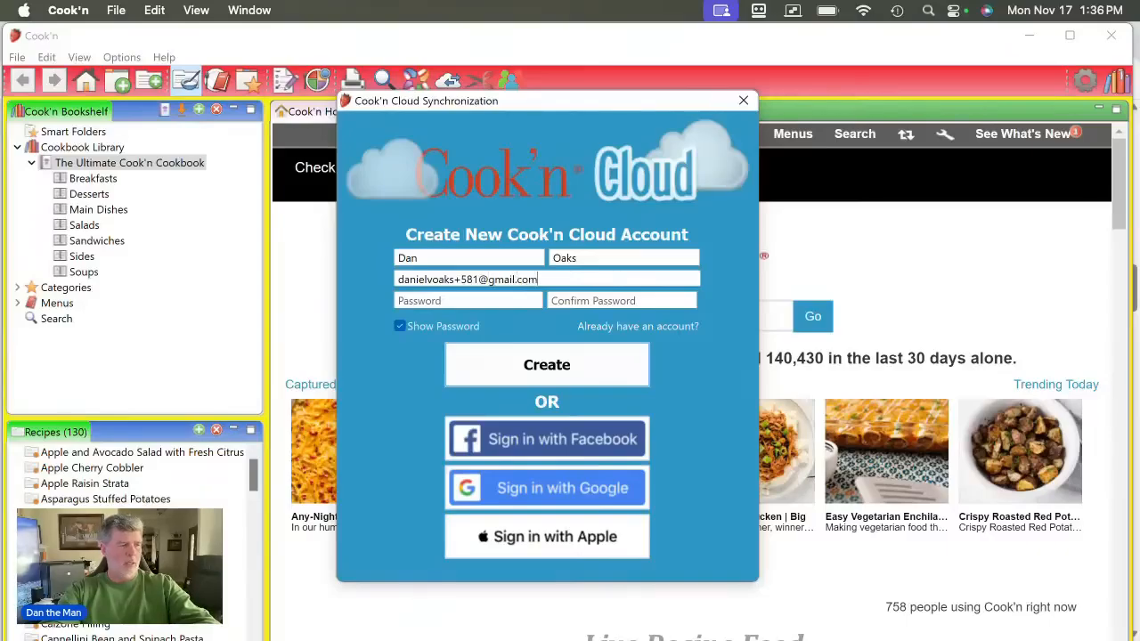
{"action": "key", "text": "Tab"}
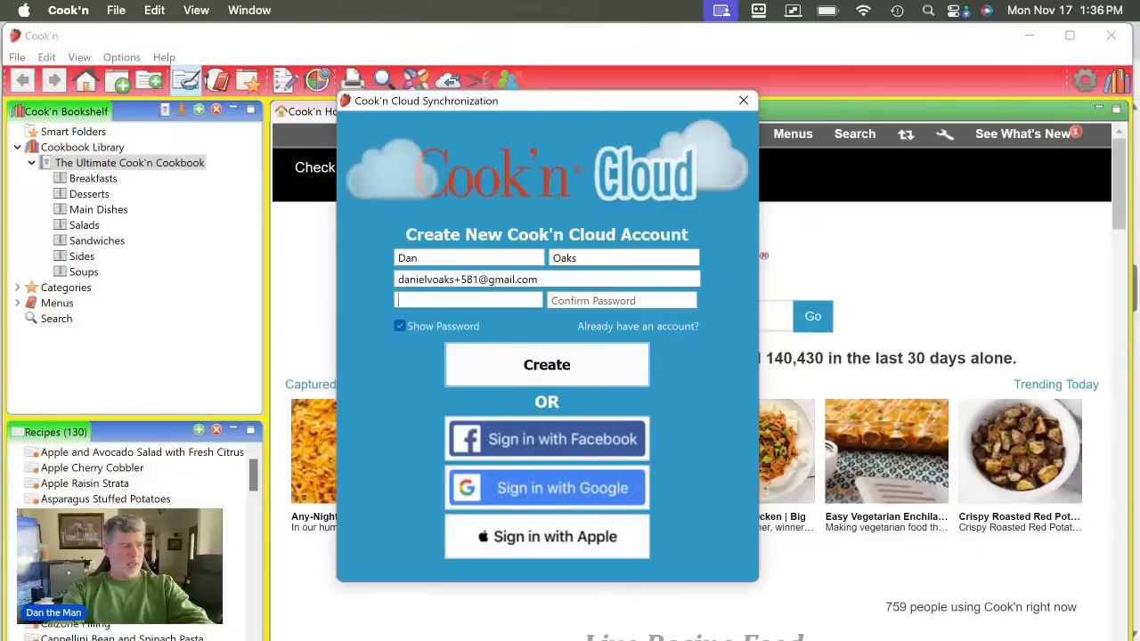
{"action": "key", "text": "Tab"}
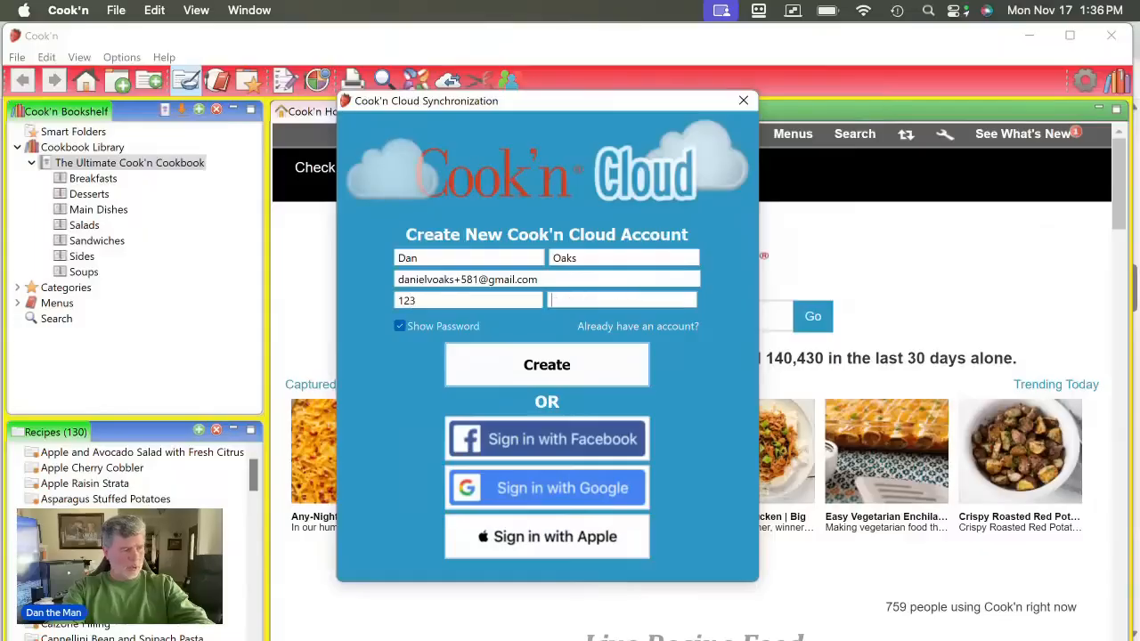
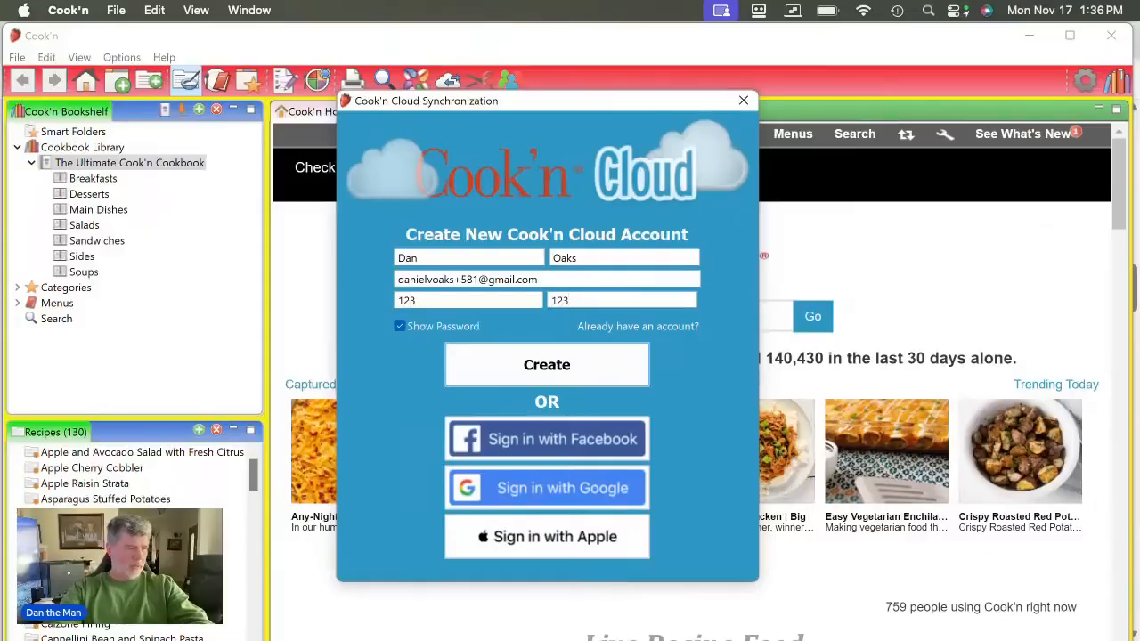
{"action": "left_click", "coordinate": [525, 374]}
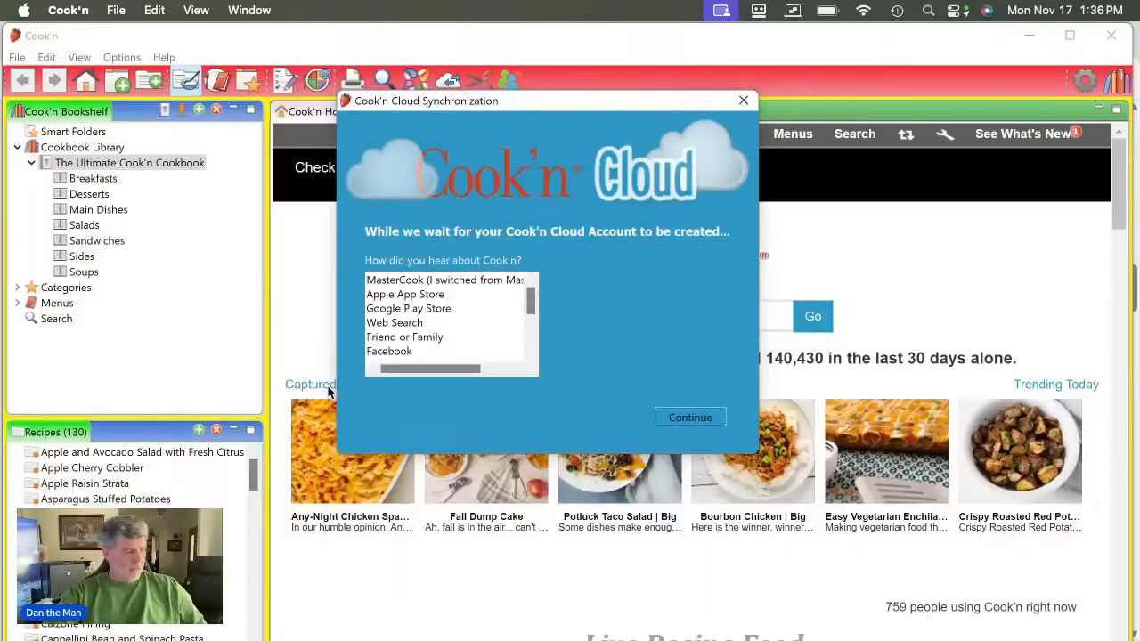
Answer 'MasterCook (I switched from MasterCook)' and continue to upload all recipes to Cook'n Cloud
{"action": "left_click", "coordinate": [428, 282]}
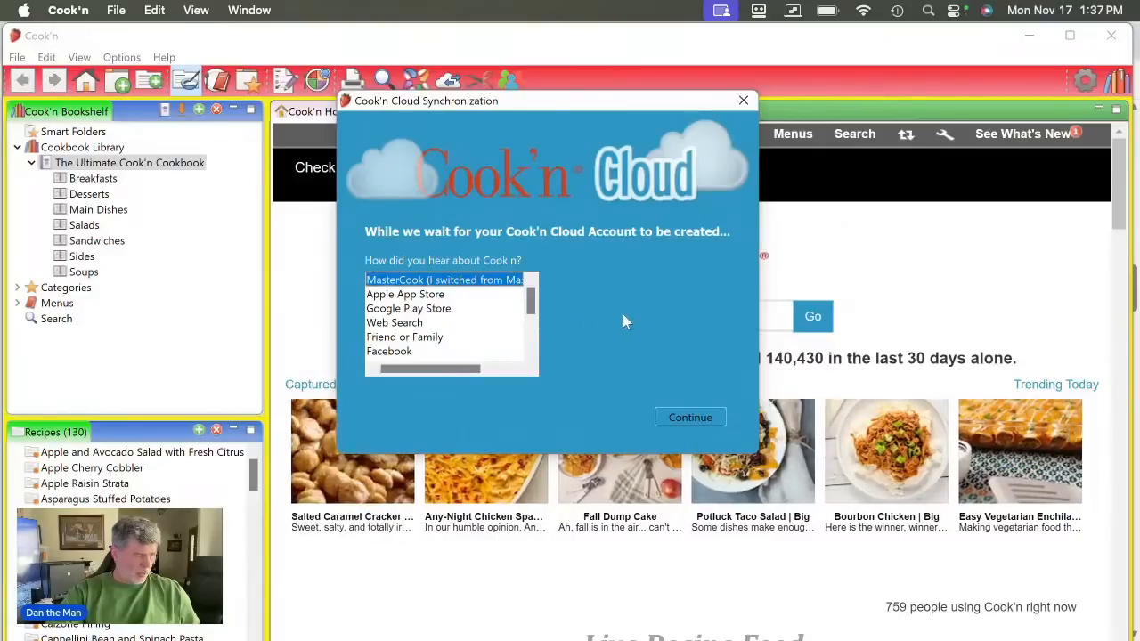
{"action": "left_click", "coordinate": [692, 418]}
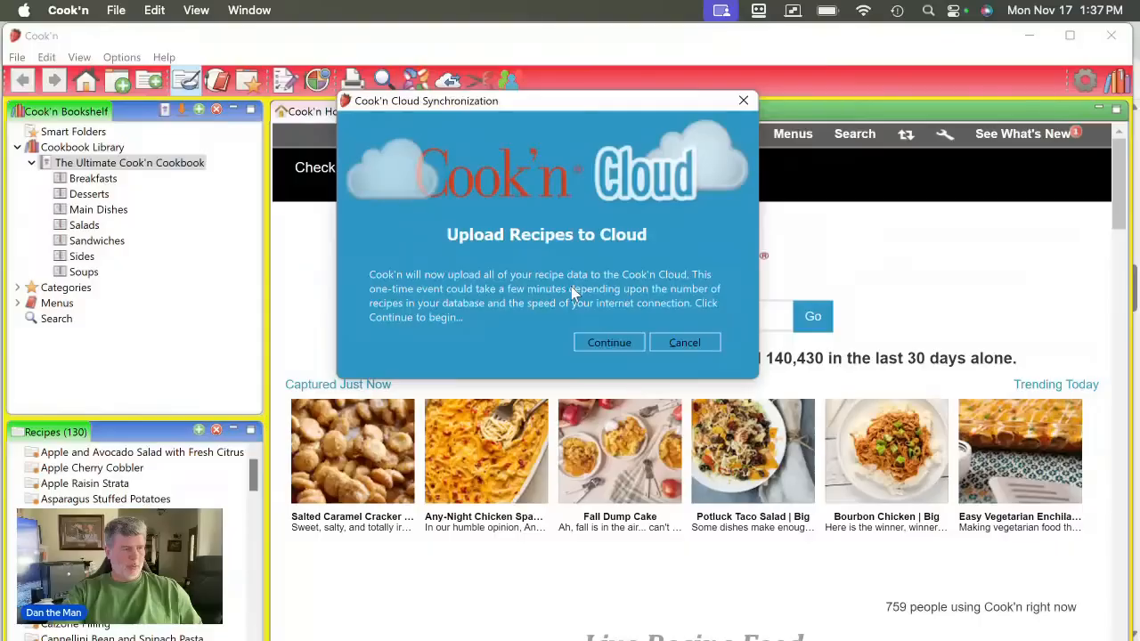
{"action": "left_click", "coordinate": [604, 343]}
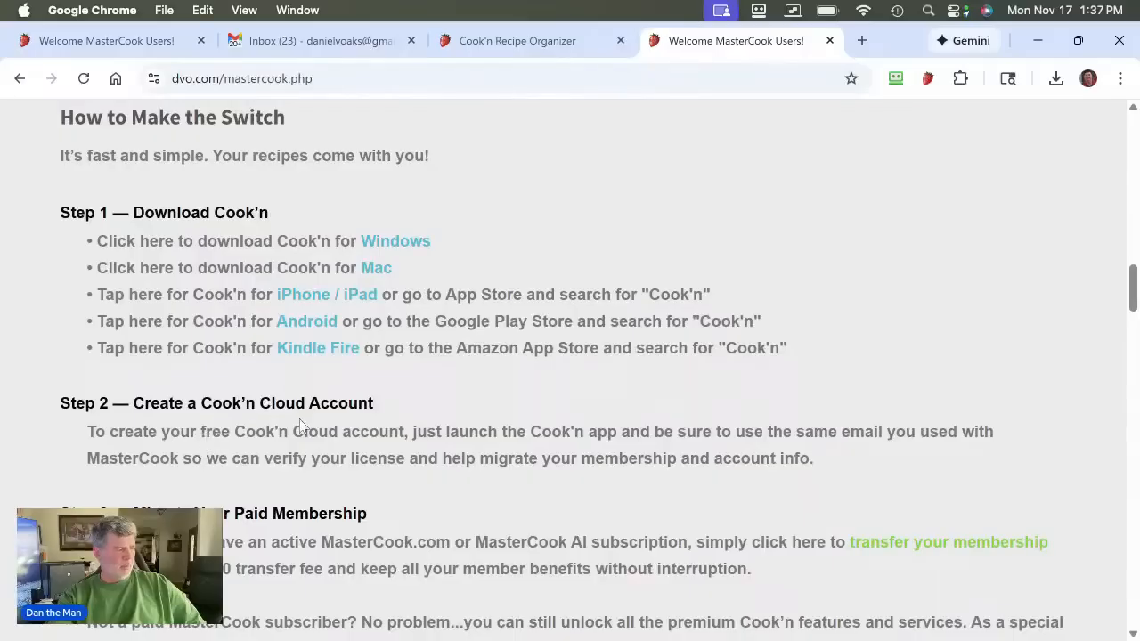
Scroll the MasterCook welcome page down to Step 3's $10 membership transfer and MC20 coupon
{"action": "scroll", "coordinate": [301, 428], "scroll_direction": "down", "scroll_amount": 1}
{"action": "scroll", "coordinate": [301, 427], "scroll_direction": "down", "scroll_amount": 5}
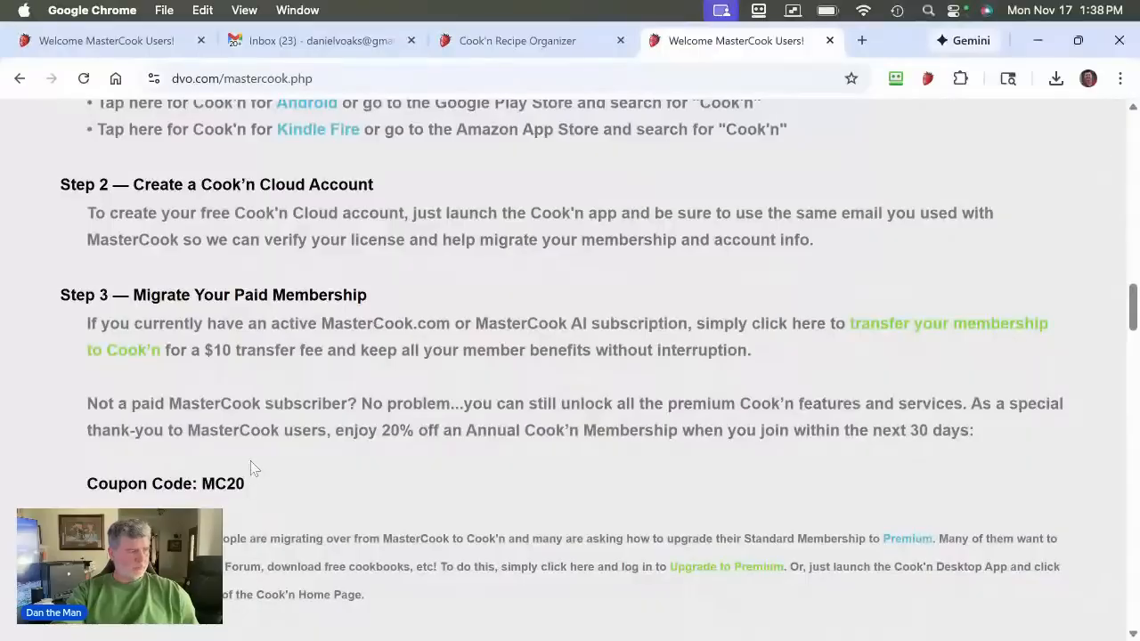
Open the membership transfer page and log in to Cook'n Cloud with the account e-mail and password
{"action": "left_click", "coordinate": [132, 353]}
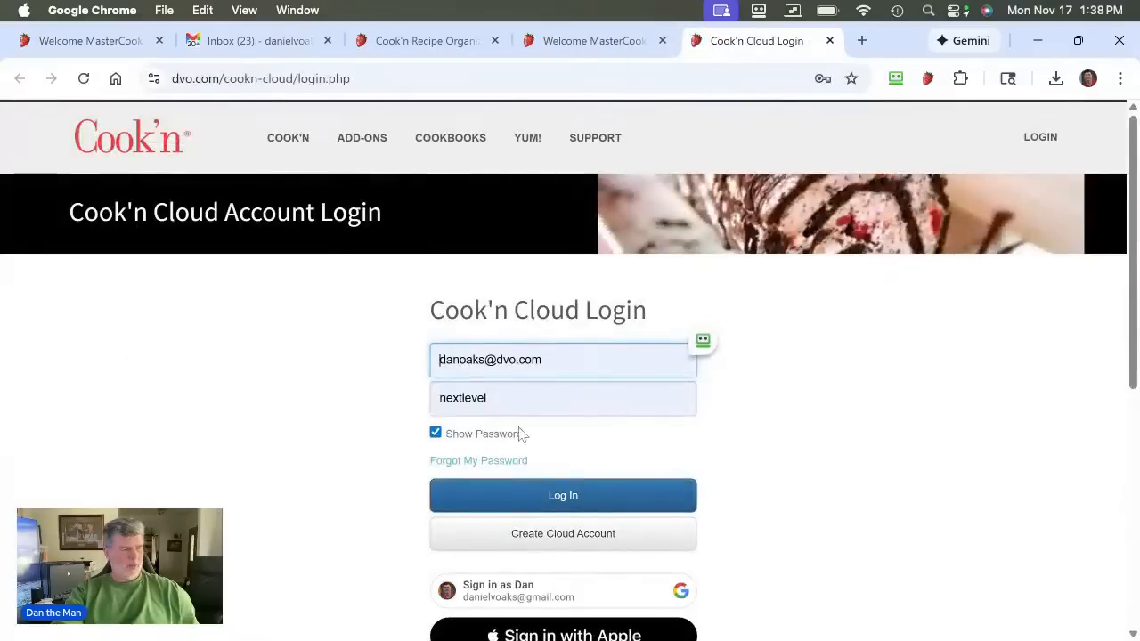
{"action": "left_click", "coordinate": [436, 436]}
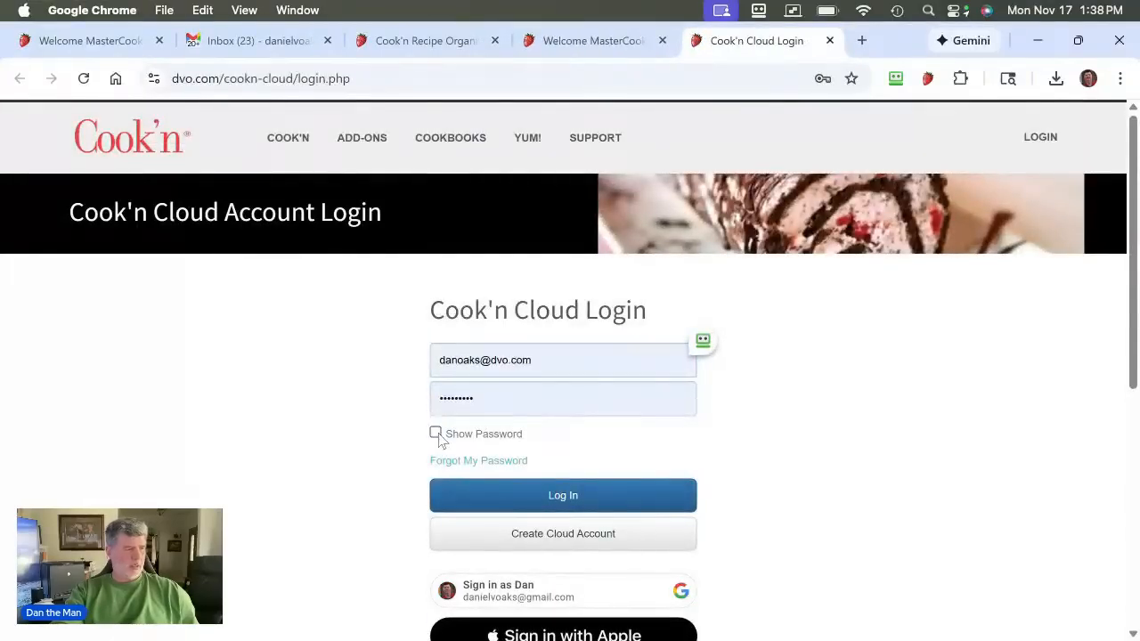
{"action": "left_click", "coordinate": [549, 351]}
{"action": "key", "text": "BackSpace"}
{"action": "key", "text": "BackSpace"}
{"action": "key", "text": "BackSpace"}
{"action": "key", "text": "BackSpace"}
{"action": "key", "text": "BackSpace"}
{"action": "key", "text": "BackSpace"}
{"action": "key", "text": "BackSpace"}
{"action": "key", "text": "BackSpace"}
{"action": "key", "text": "BackSpace"}
{"action": "key", "text": "BackSpace"}
{"action": "key", "text": "BackSpace"}
{"action": "key", "text": "BackSpace"}
{"action": "key", "text": "BackSpace"}
{"action": "key", "text": "BackSpace"}
{"action": "key", "text": "BackSpace"}
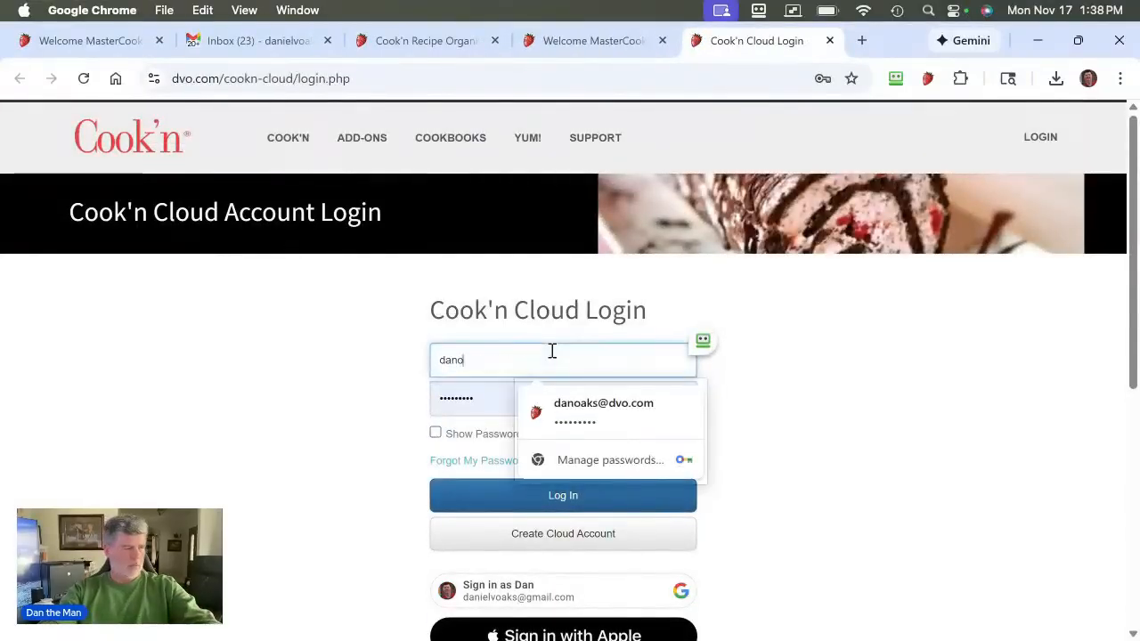
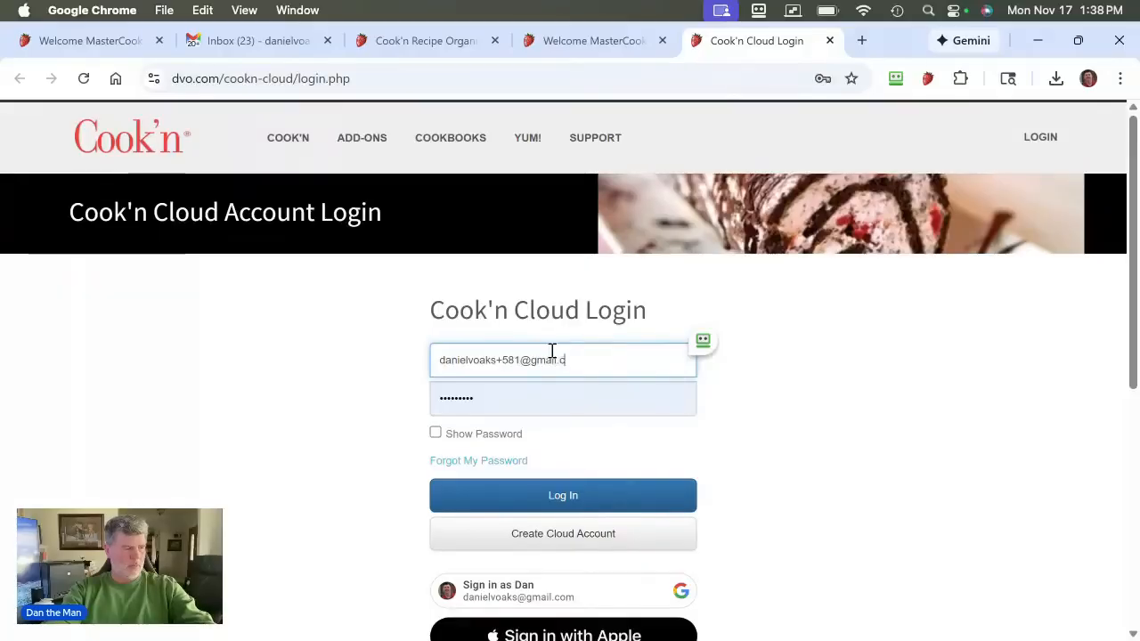
{"action": "key", "text": "Tab"}
{"action": "type", "text": "••"}
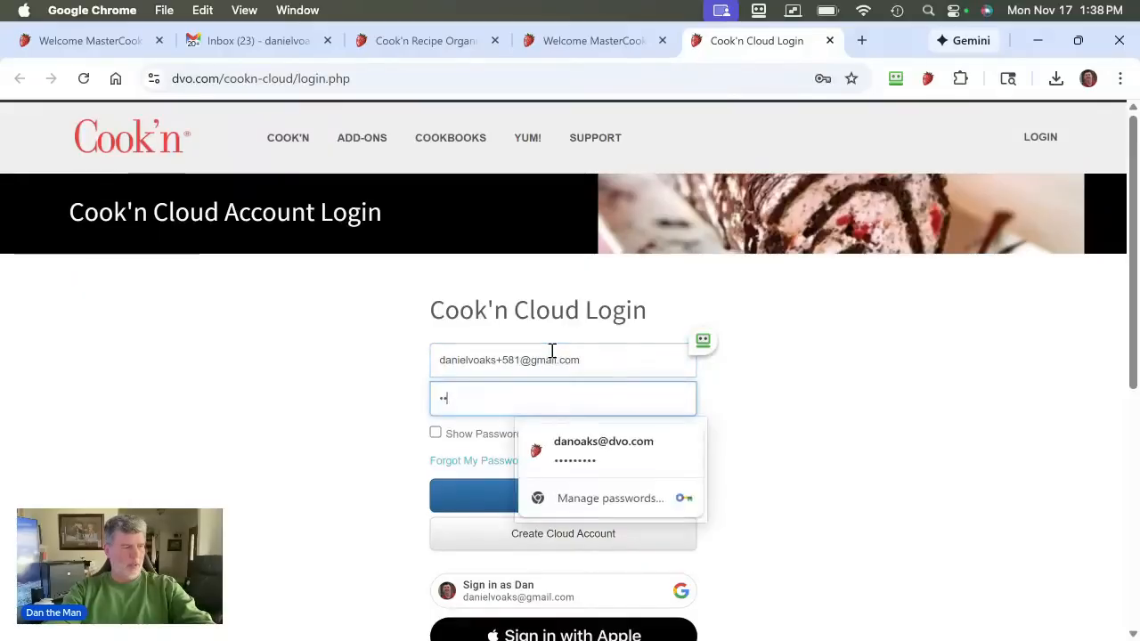
{"action": "key", "text": "Tab"}
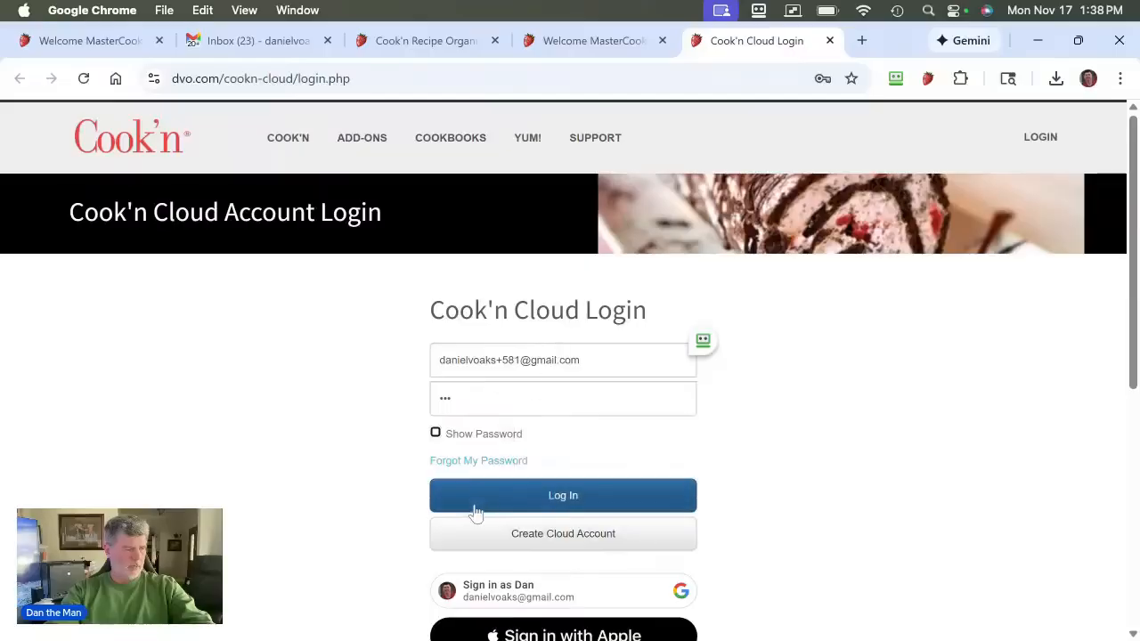
{"action": "left_click", "coordinate": [521, 504]}
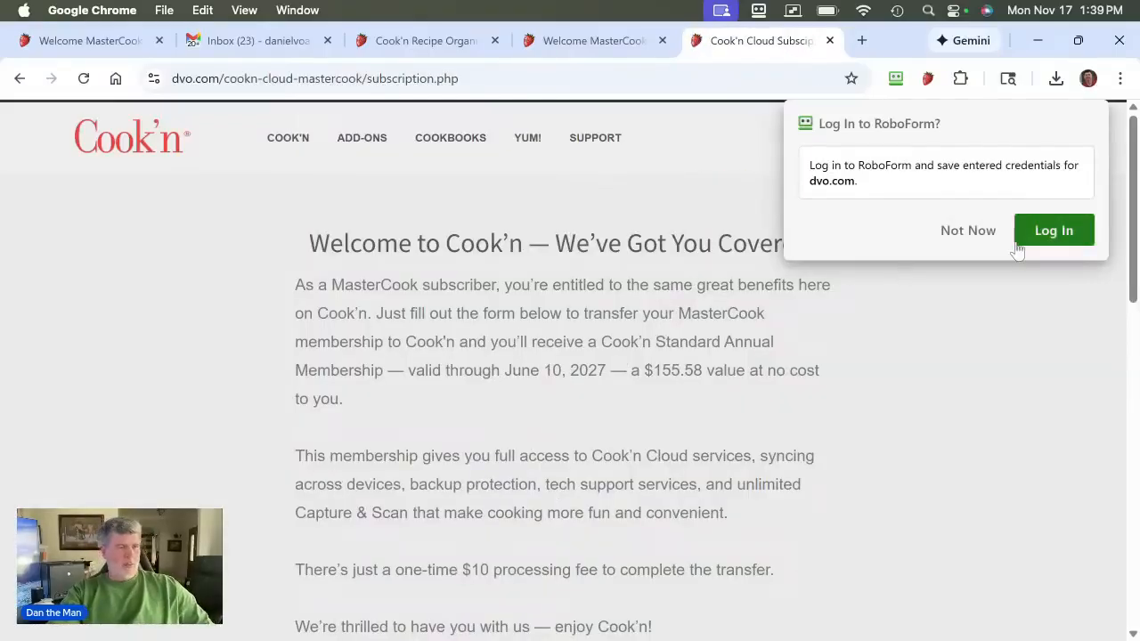
{"action": "left_click", "coordinate": [946, 230]}
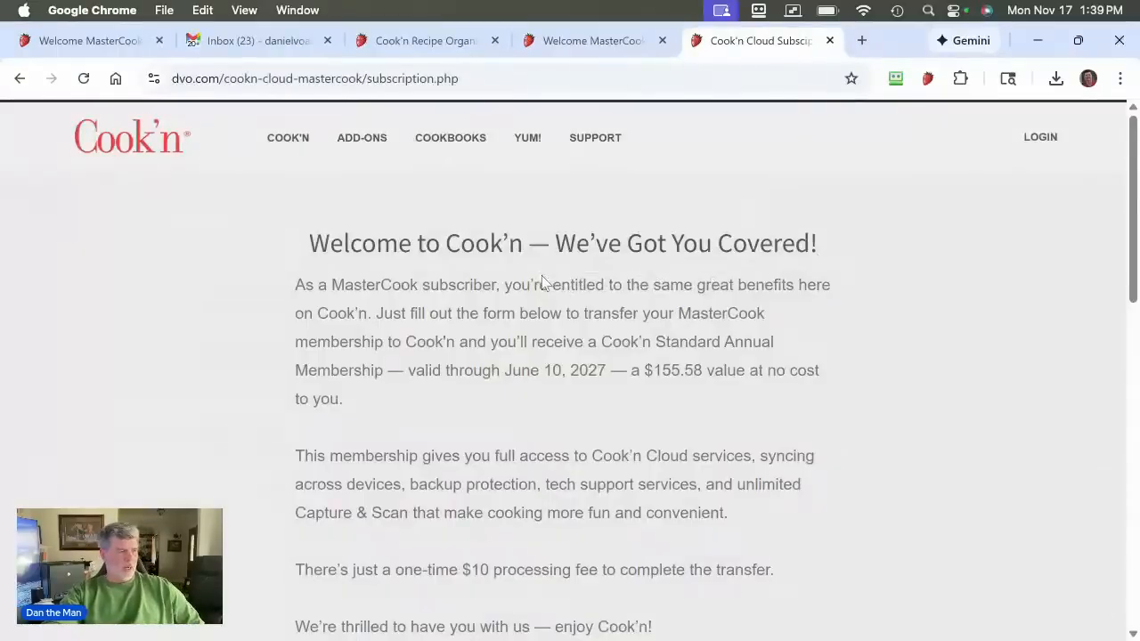
Scroll down the MasterCook subscription page to the empty payment form fields
{"action": "scroll", "coordinate": [542, 281], "scroll_direction": "down", "scroll_amount": 3}
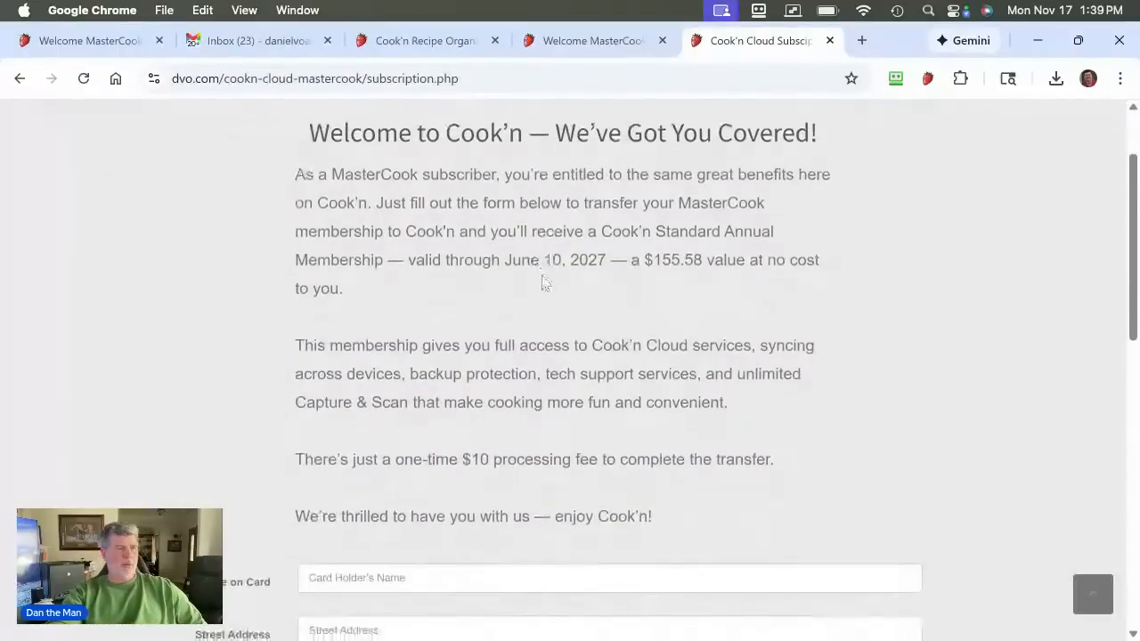
{"action": "scroll", "coordinate": [545, 281], "scroll_direction": "down", "scroll_amount": 2}
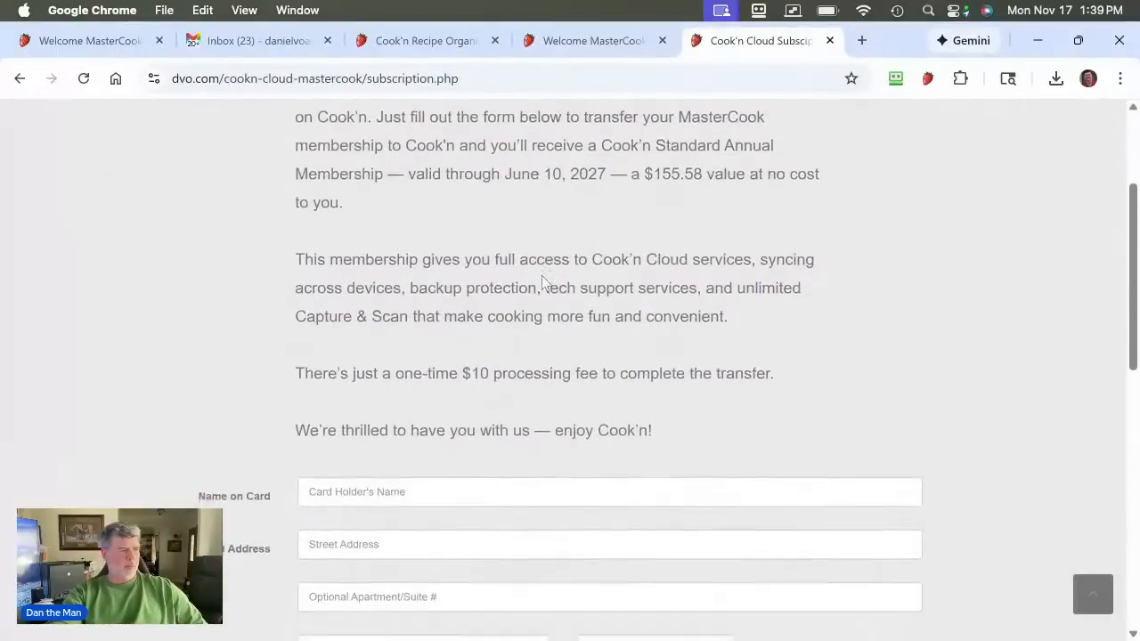
{"action": "scroll", "coordinate": [541, 278], "scroll_direction": "down", "scroll_amount": 6}
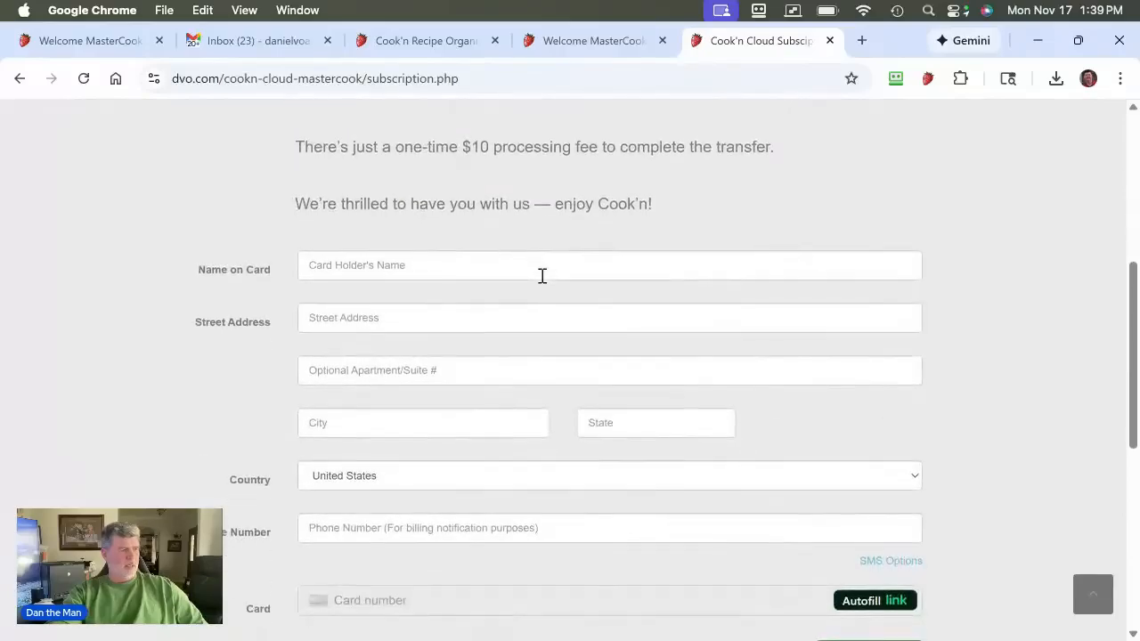
{"action": "scroll", "coordinate": [413, 289], "scroll_direction": "down", "scroll_amount": 2}
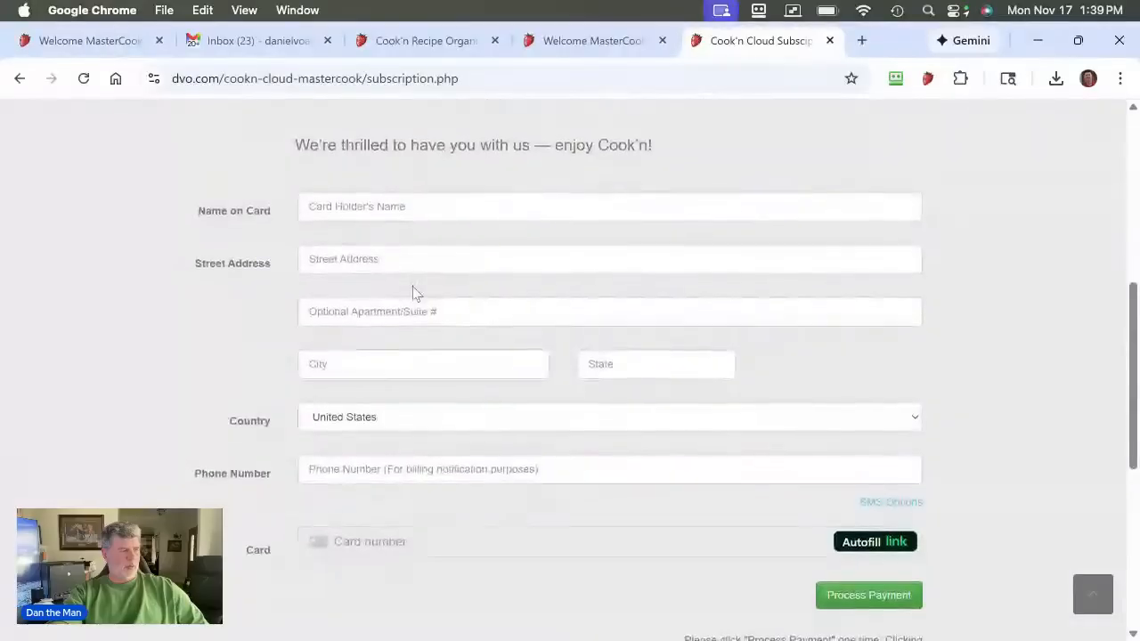
Enter the cardholder's name, street address, city, state and phone number in the payment form
{"action": "left_click", "coordinate": [400, 206]}
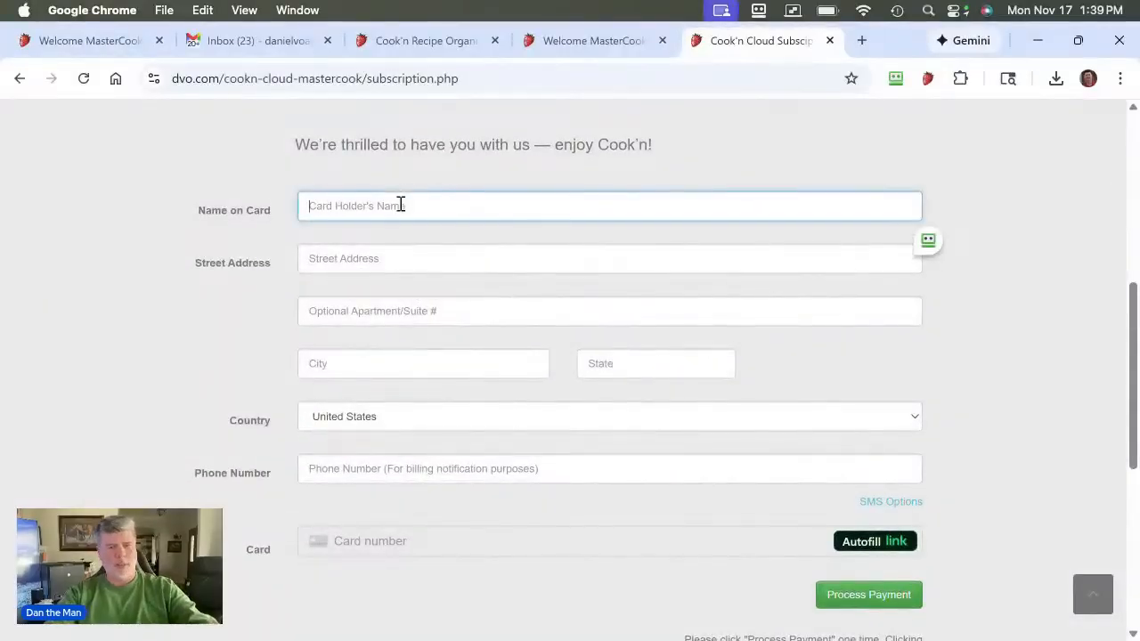
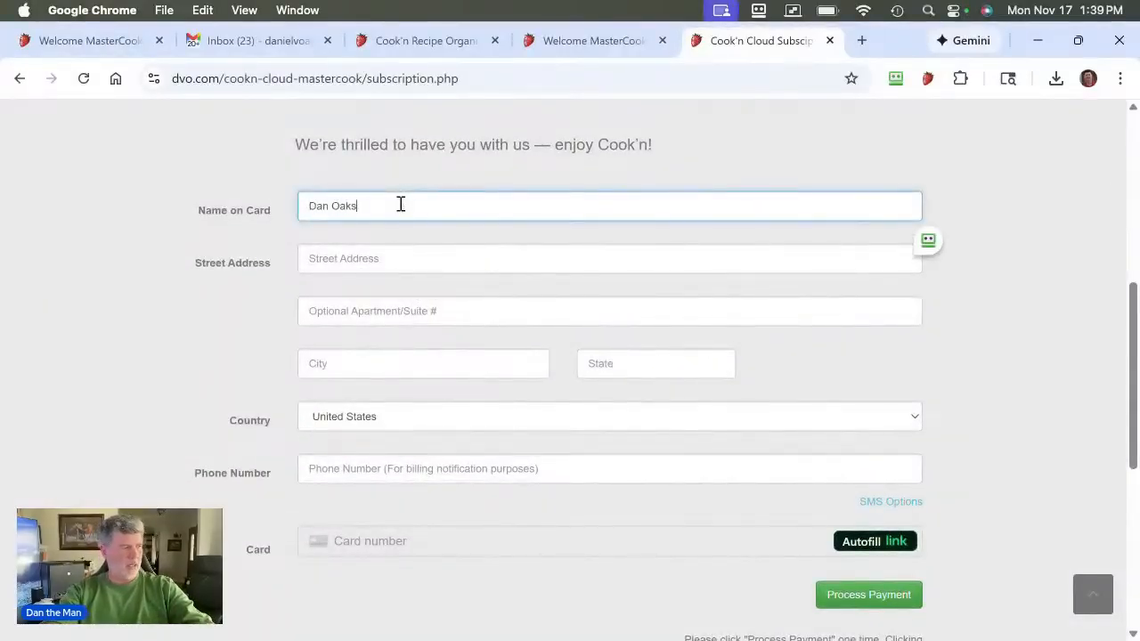
{"action": "key", "text": "Tab"}
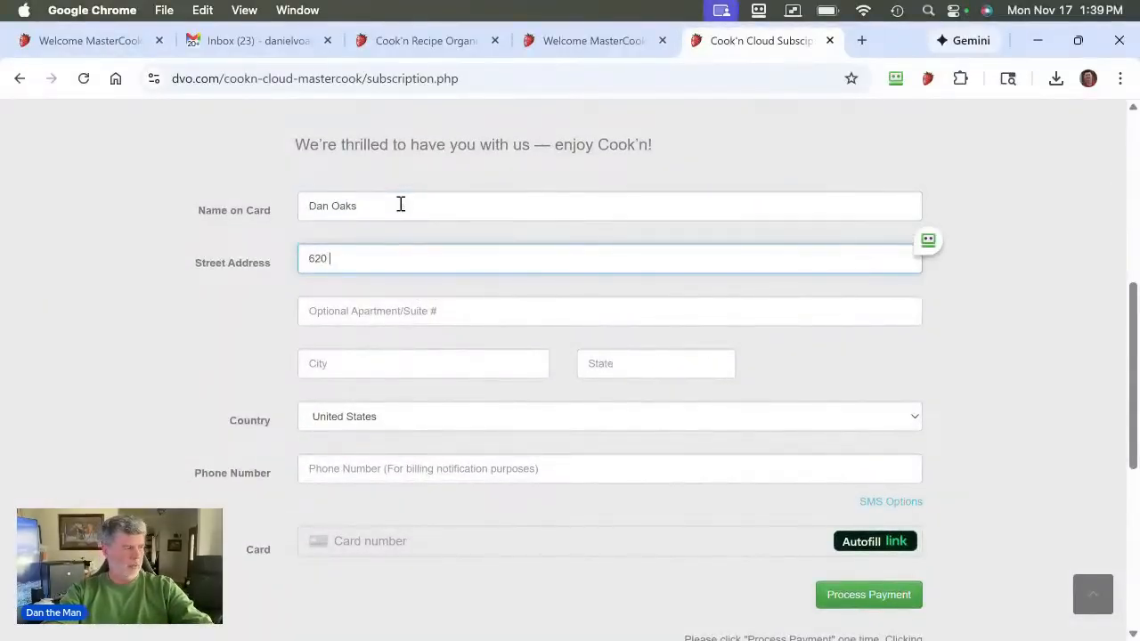
{"action": "key", "text": "Tab"}
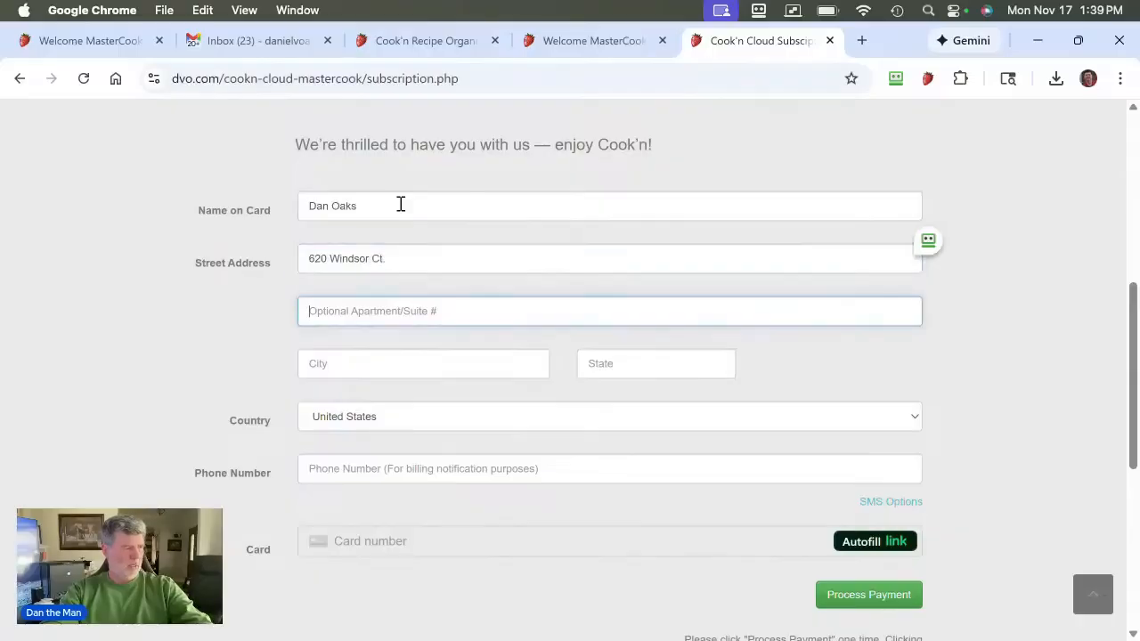
{"action": "key", "text": "Tab"}
{"action": "type", "text": "Alpine"}
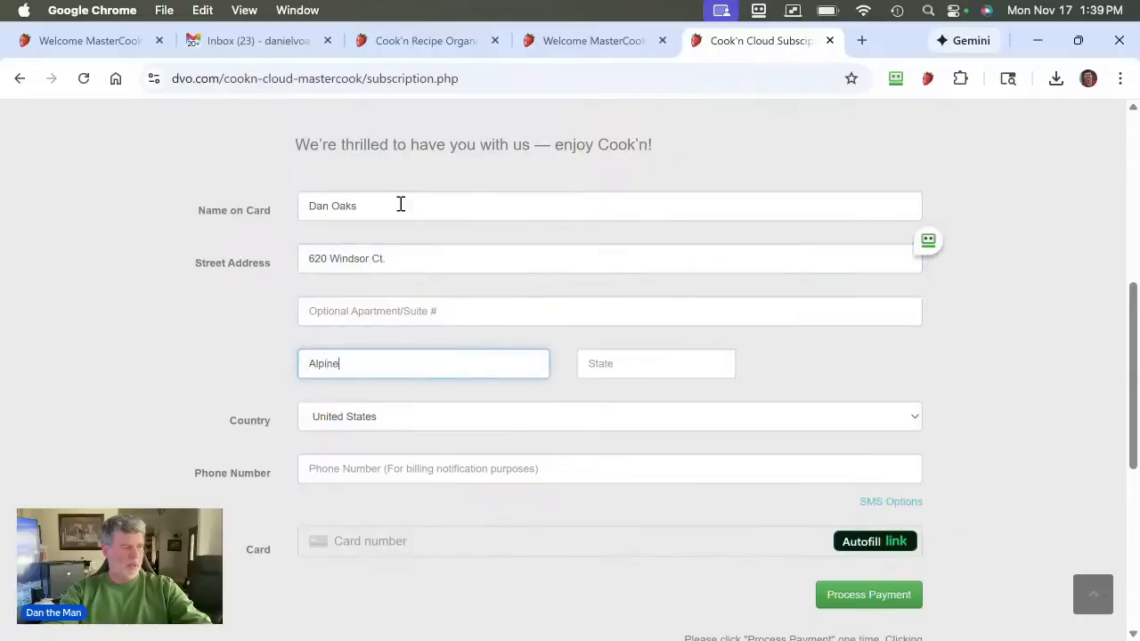
{"action": "key", "text": "Tab"}
{"action": "type", "text": "UT"}
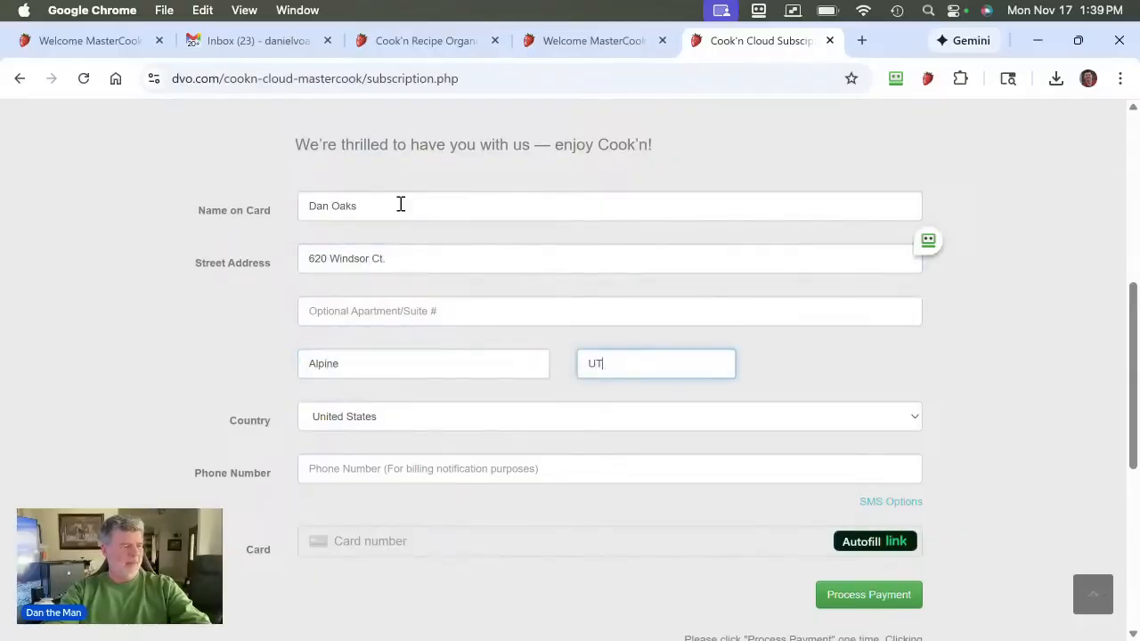
{"action": "key", "text": "Tab"}
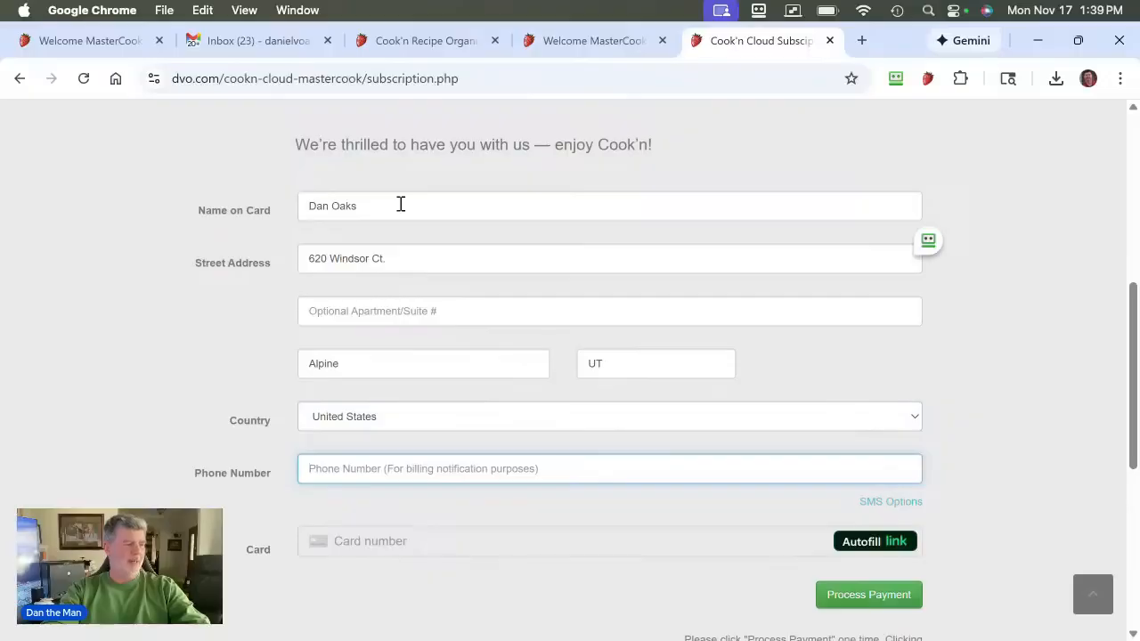
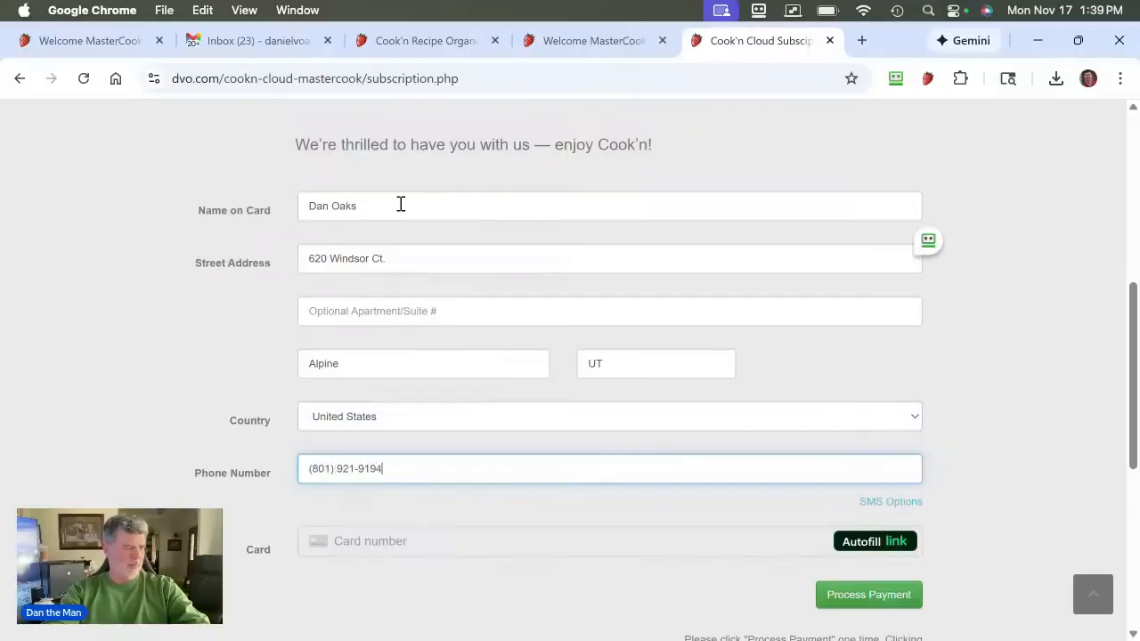
{"action": "key", "text": "Tab"}
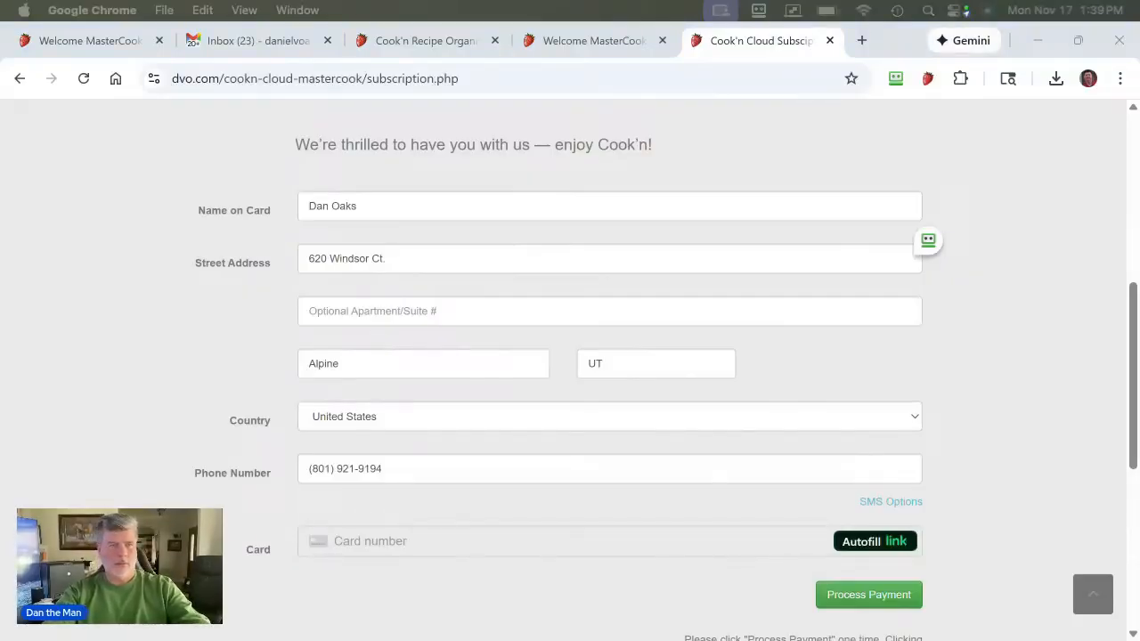
Paste the card number and enter the card's expiry date, security code and ZIP code
{"action": "left_click", "coordinate": [371, 541]}
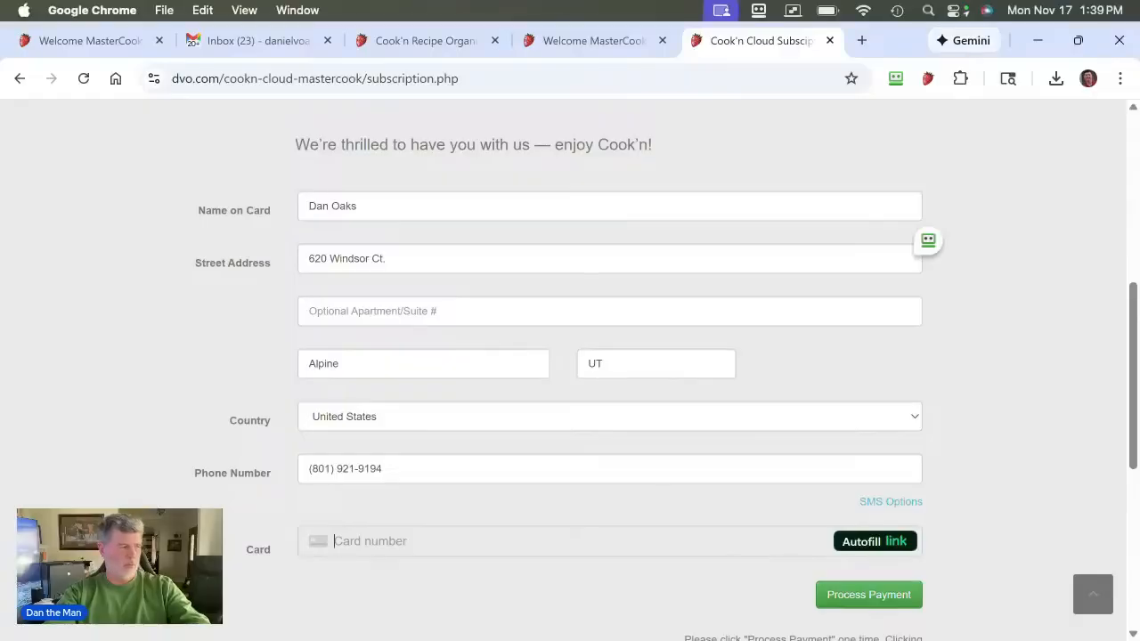
{"action": "key", "text": "super+v"}
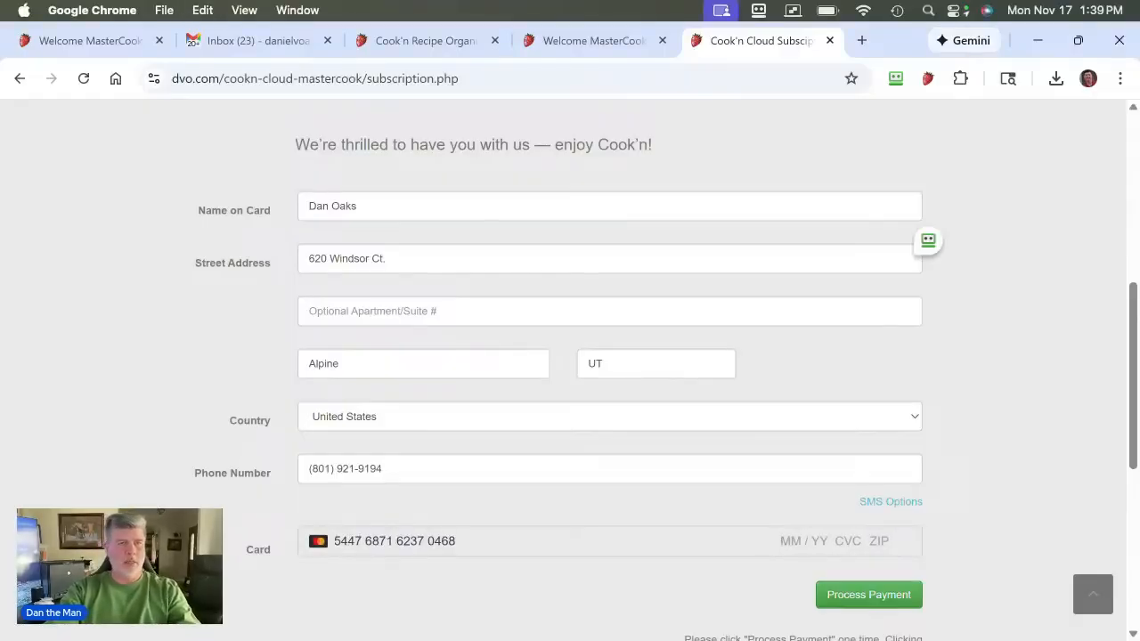
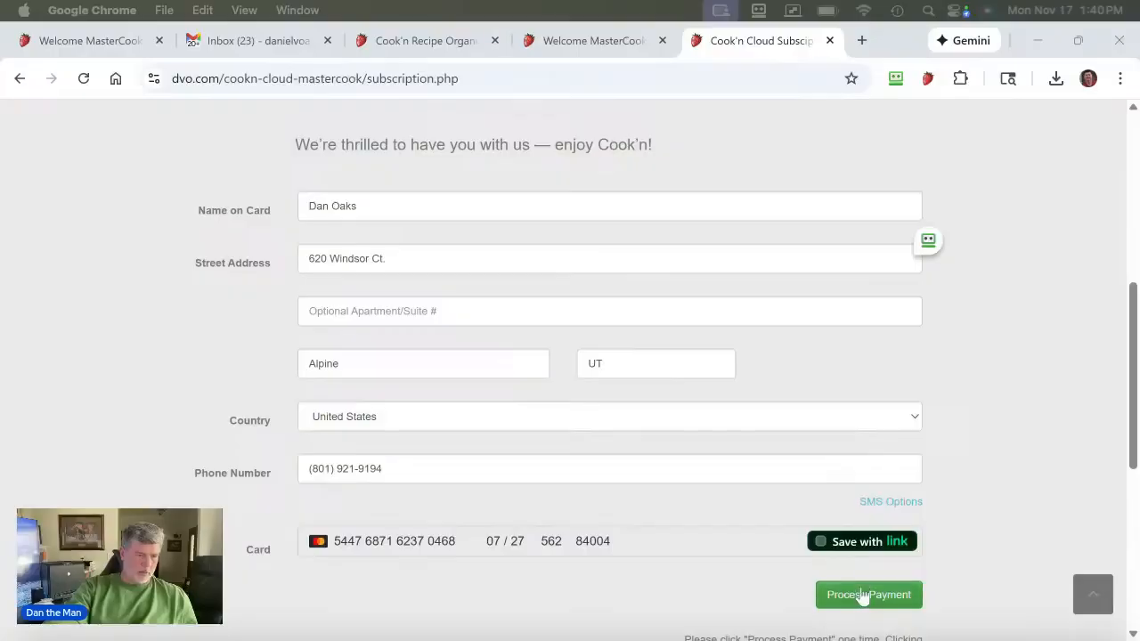
{"action": "scroll", "coordinate": [860, 592], "scroll_direction": "down", "scroll_amount": 3}
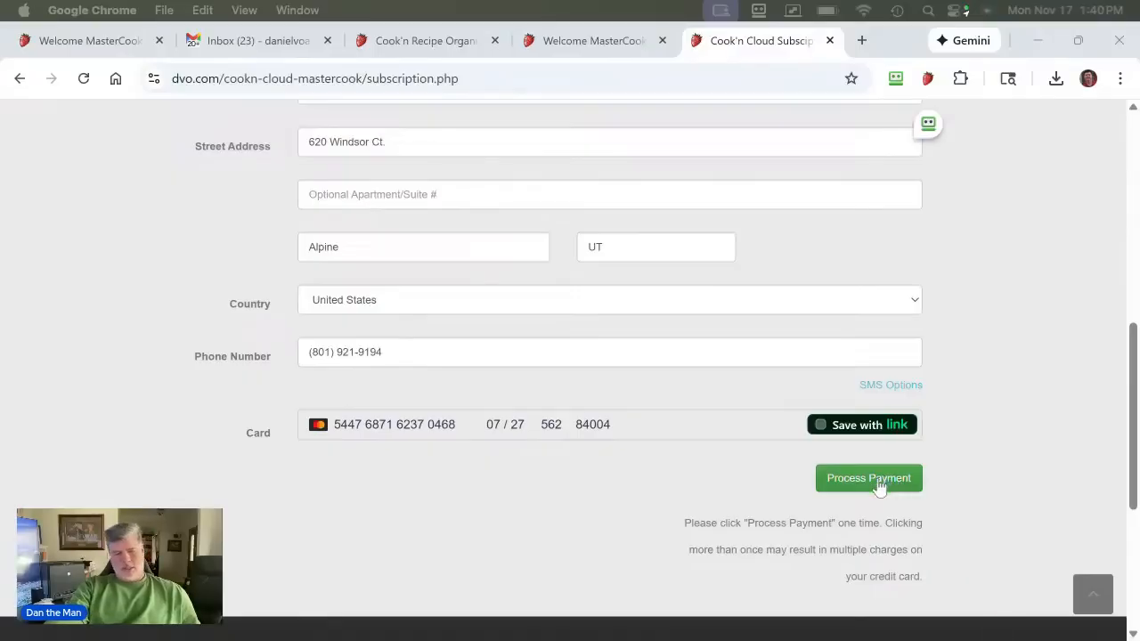
Submit the $10 processing fee payment to transfer the MasterCook subscription
{"action": "left_click", "coordinate": [879, 486]}
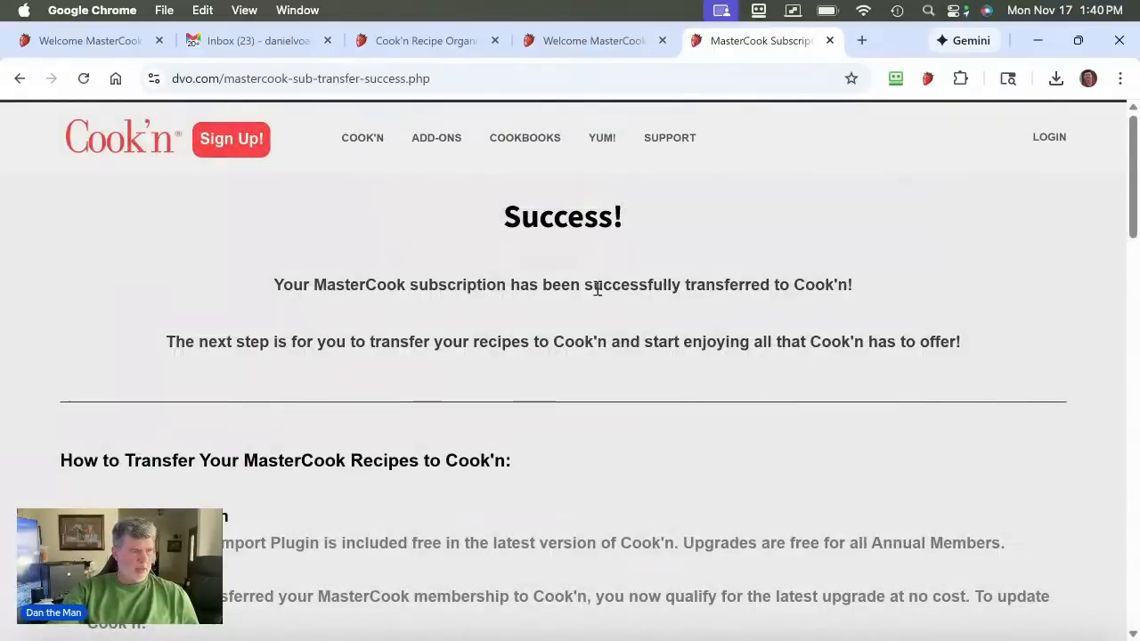
Scroll to 'How to Transfer Your MasterCook Recipes' and highlight the close-then-reopen step a)
{"action": "scroll", "coordinate": [599, 298], "scroll_direction": "down", "scroll_amount": 2}
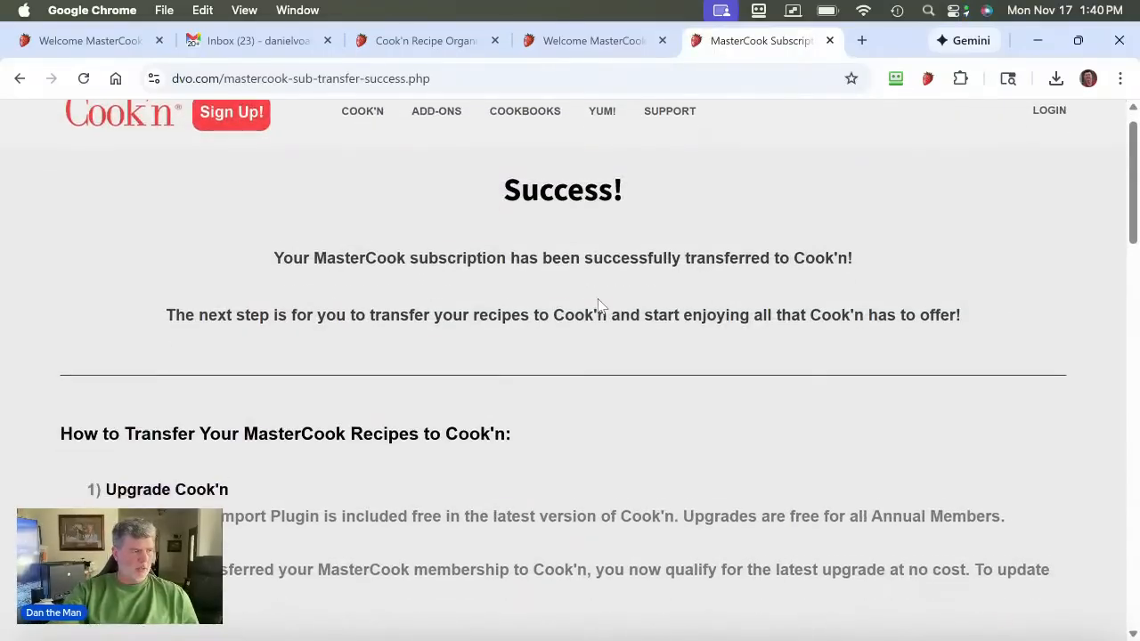
{"action": "scroll", "coordinate": [597, 306], "scroll_direction": "down", "scroll_amount": 1}
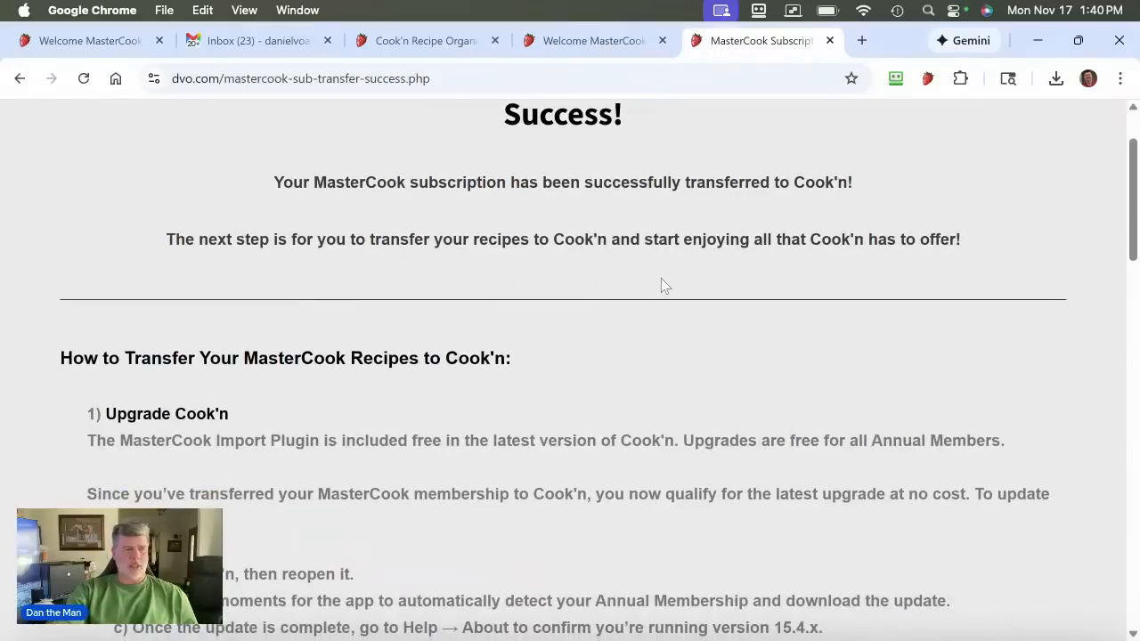
{"action": "scroll", "coordinate": [661, 277], "scroll_direction": "down", "scroll_amount": 5}
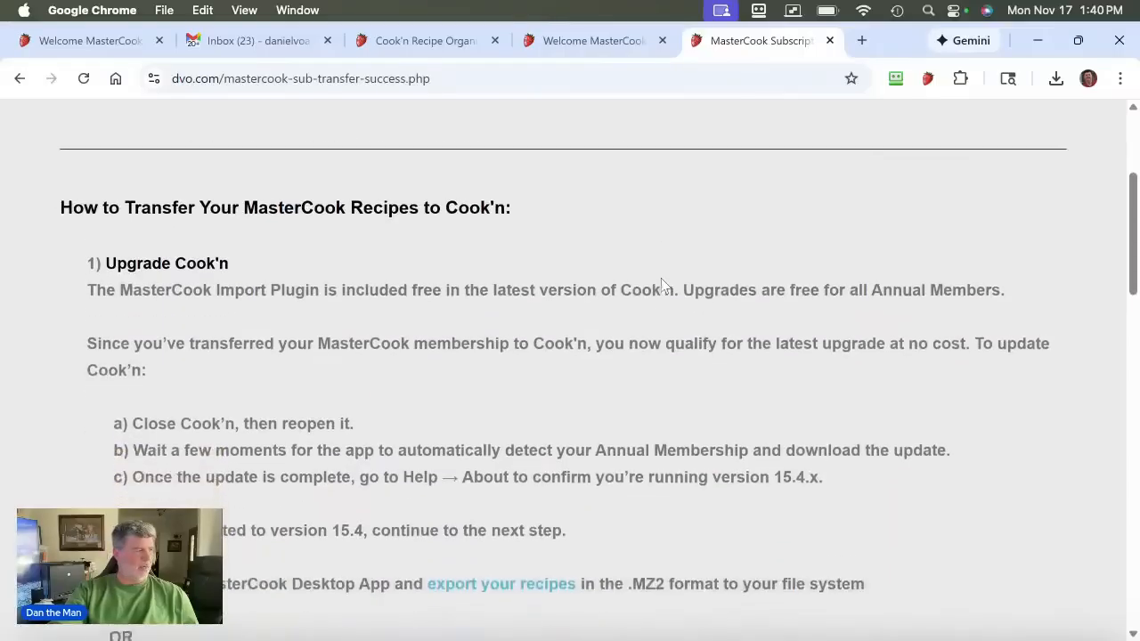
{"action": "scroll", "coordinate": [661, 285], "scroll_direction": "down", "scroll_amount": 1}
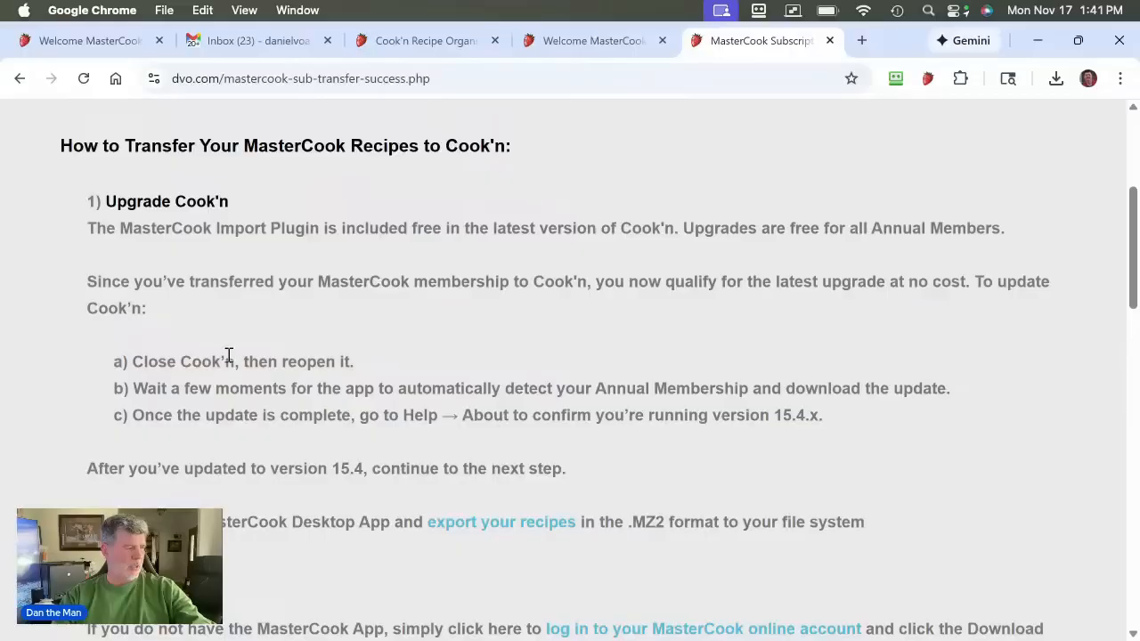
{"action": "left_click_drag", "start_coordinate": [226, 354], "coordinate": [393, 364]}
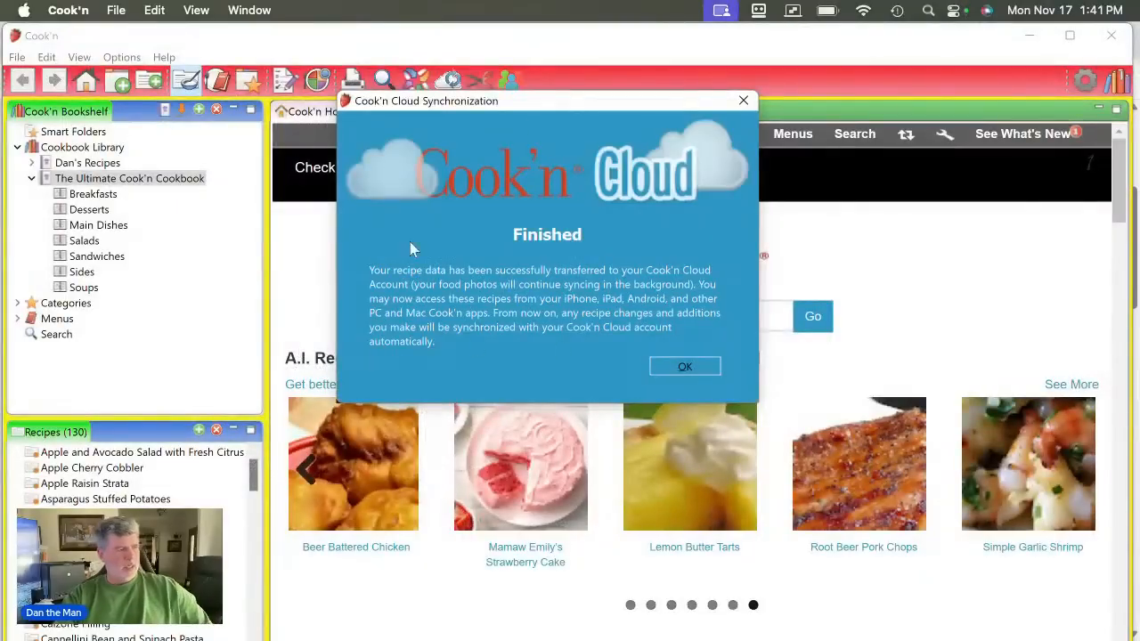
Acknowledge the finished cloud sync notice and decline the Pinterest recipe import
{"action": "left_click", "coordinate": [681, 368]}
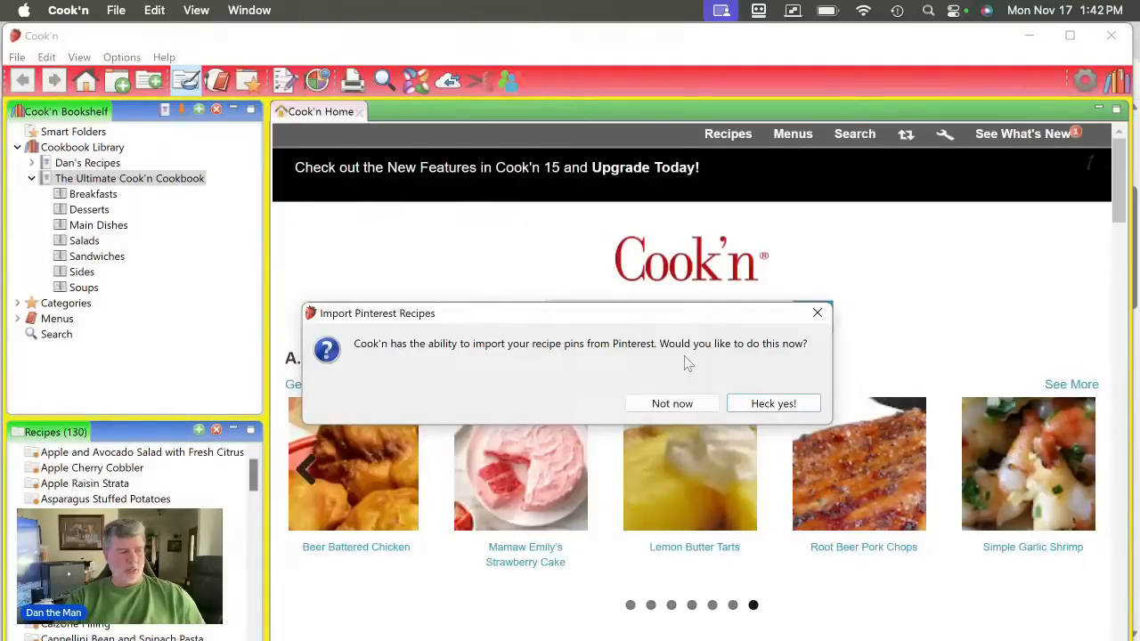
{"action": "left_click", "coordinate": [671, 402]}
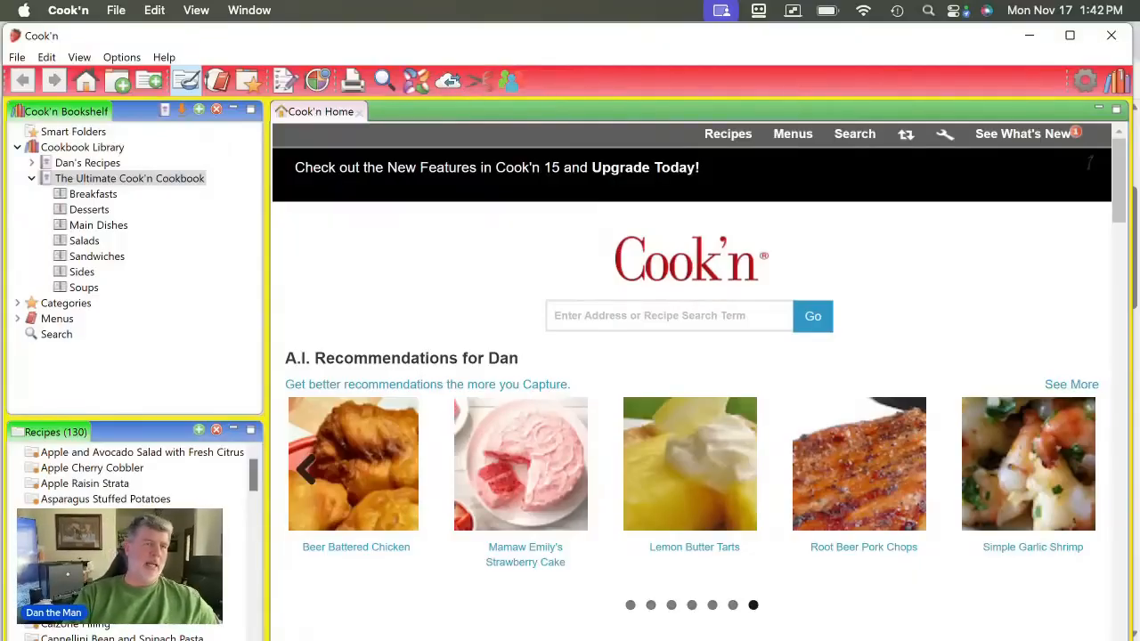
Close the Cook'n window so it can be relaunched with account and credits info
{"action": "left_click", "coordinate": [1111, 36]}
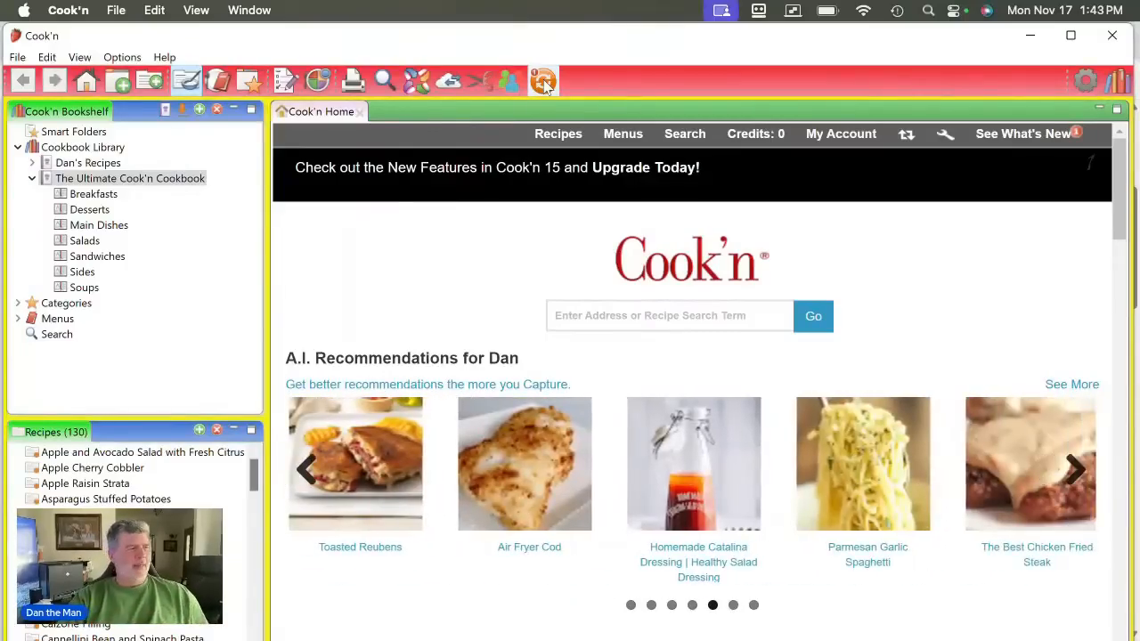
Confirm version 13.9.8 in About Cook'n and start the update with Update Now
{"action": "left_click", "coordinate": [545, 82]}
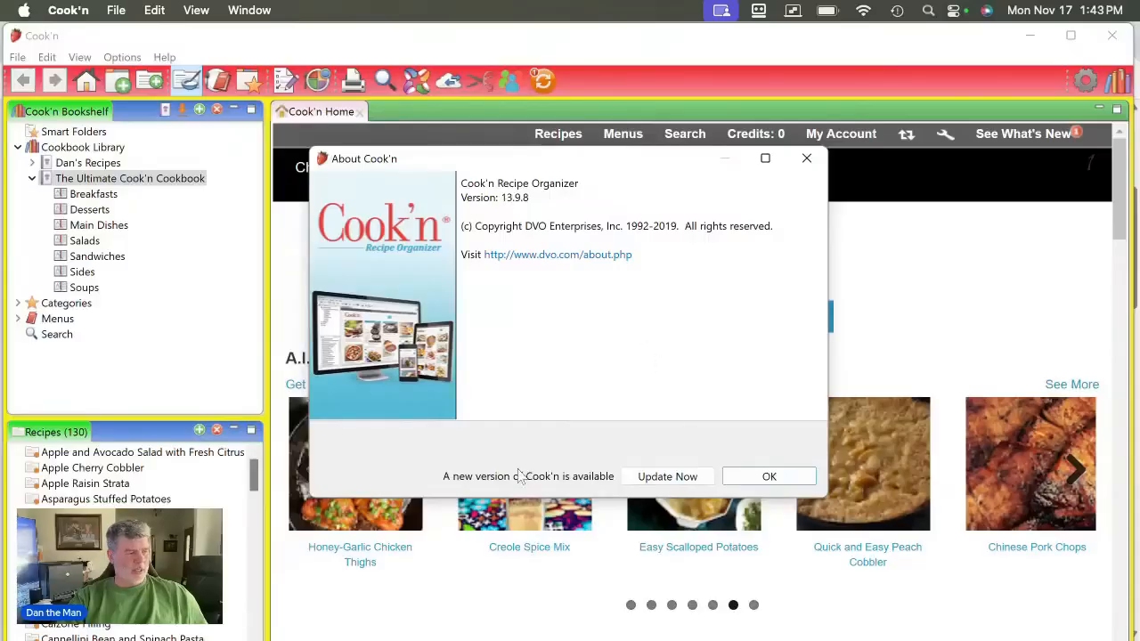
{"action": "left_click", "coordinate": [687, 477]}
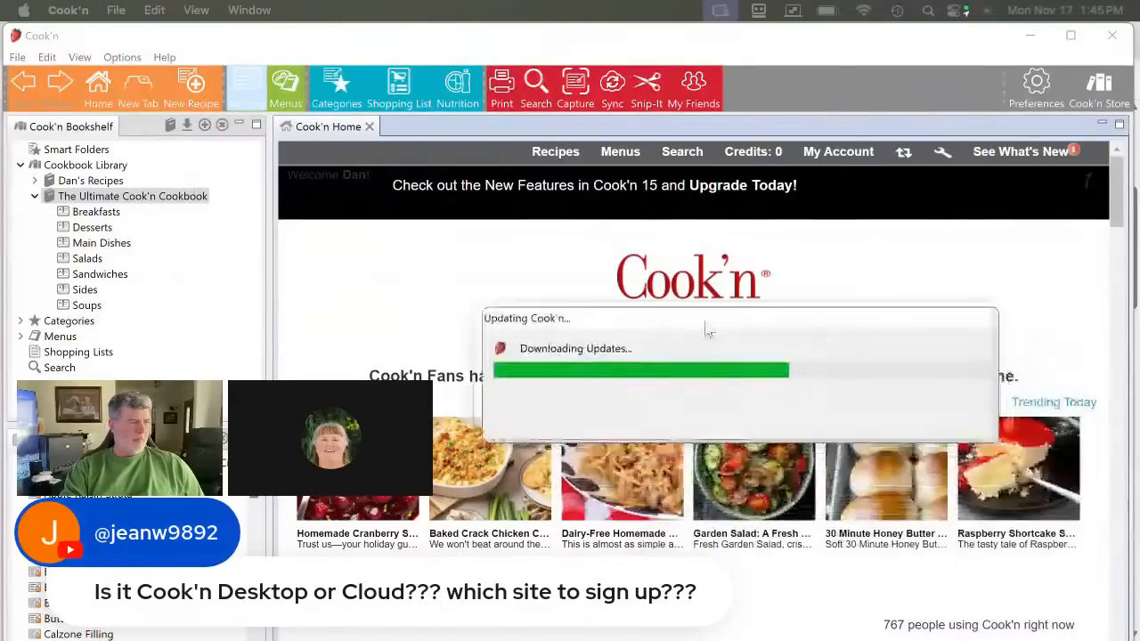
Move the Updating Cook'n progress window aside, then accept the Update Success message
{"action": "left_click_drag", "start_coordinate": [708, 330], "coordinate": [611, 285]}
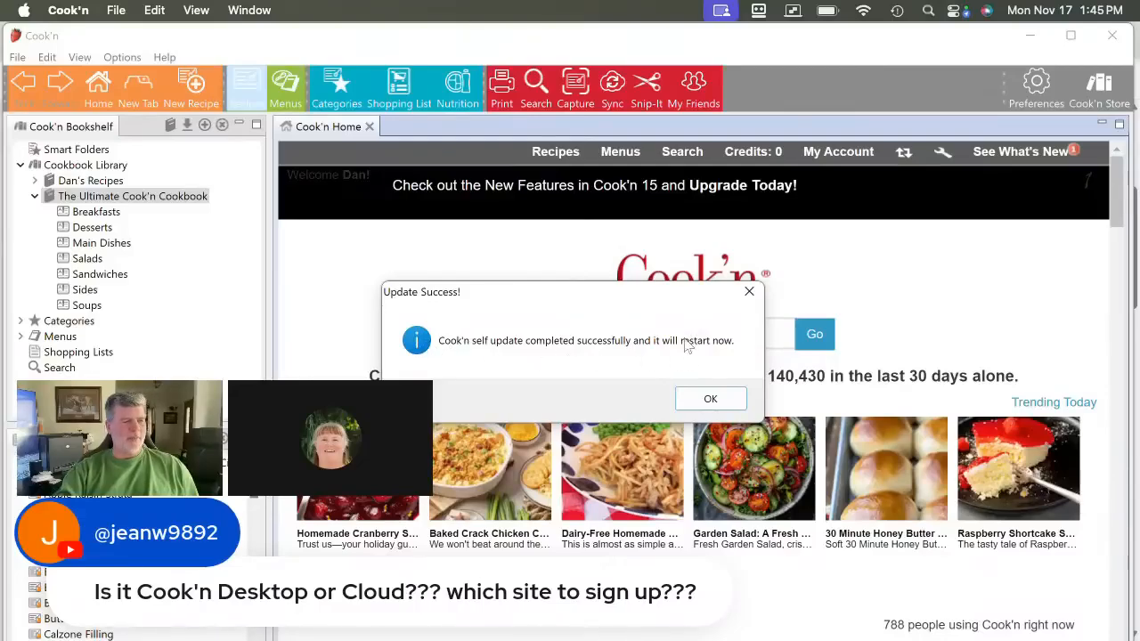
{"action": "left_click", "coordinate": [710, 398]}
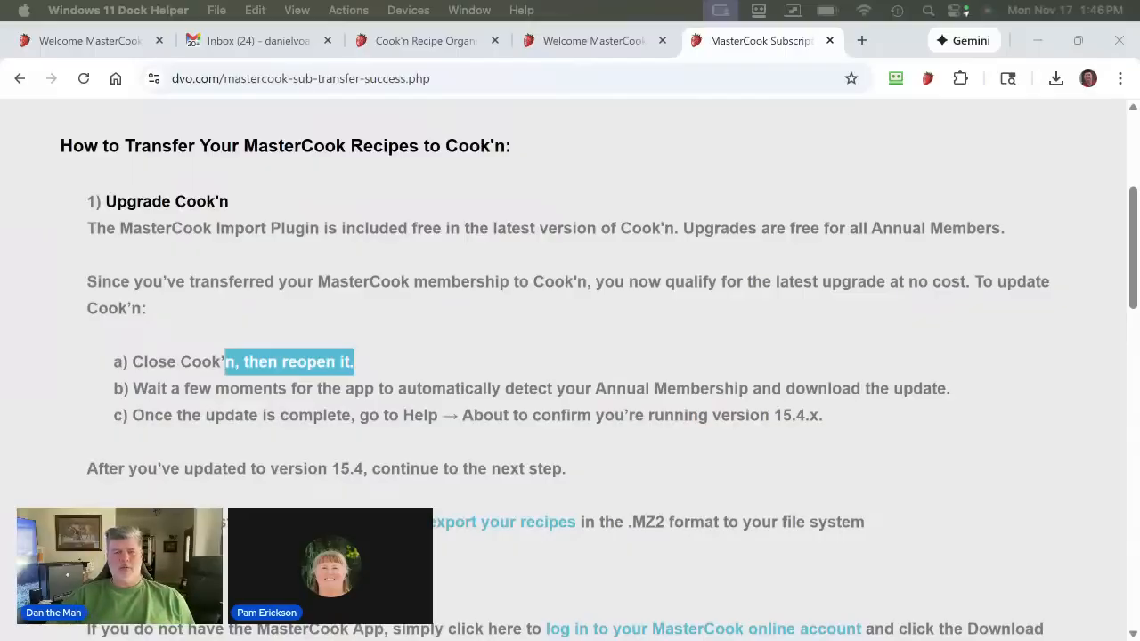
Bring Chrome to the front and open a new tab beside the transfer instructions page
{"action": "key", "text": "super+Tab"}
{"action": "key", "text": "super+Tab"}
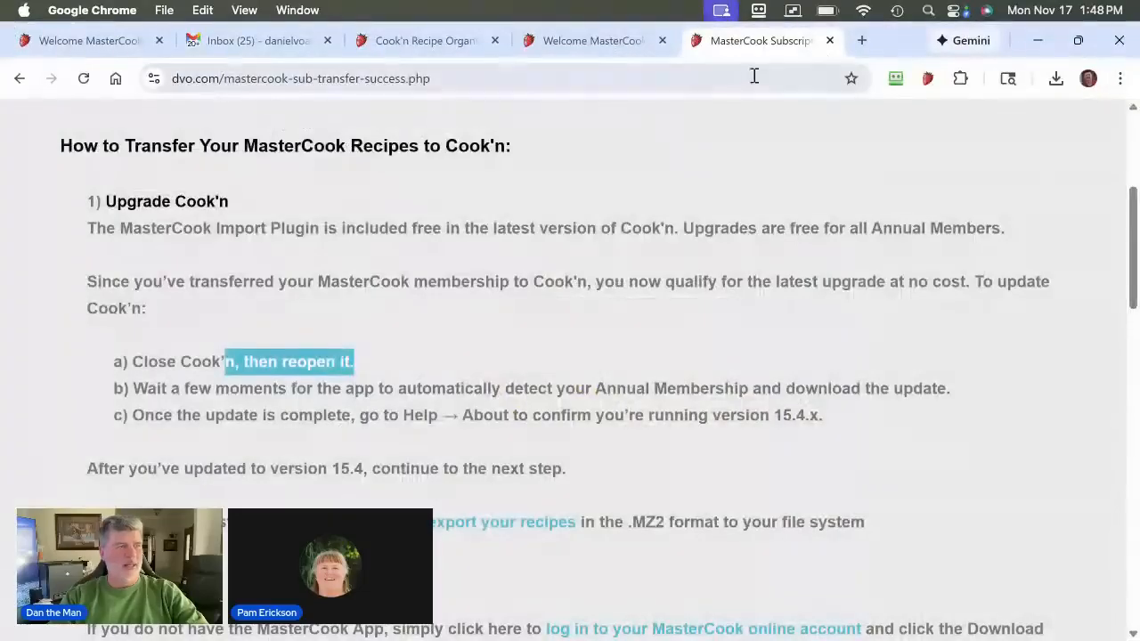
{"action": "left_click", "coordinate": [863, 40]}
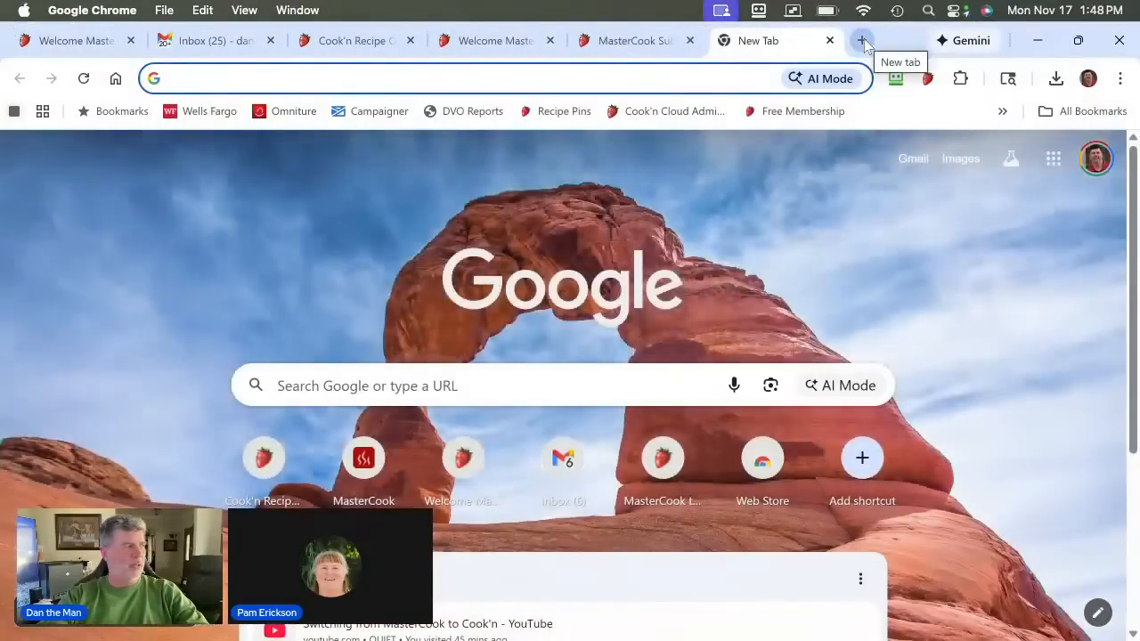
Load the MasterCook home page at mastercook.com
{"action": "type", "text": "ma"}
{"action": "key", "text": "Return"}
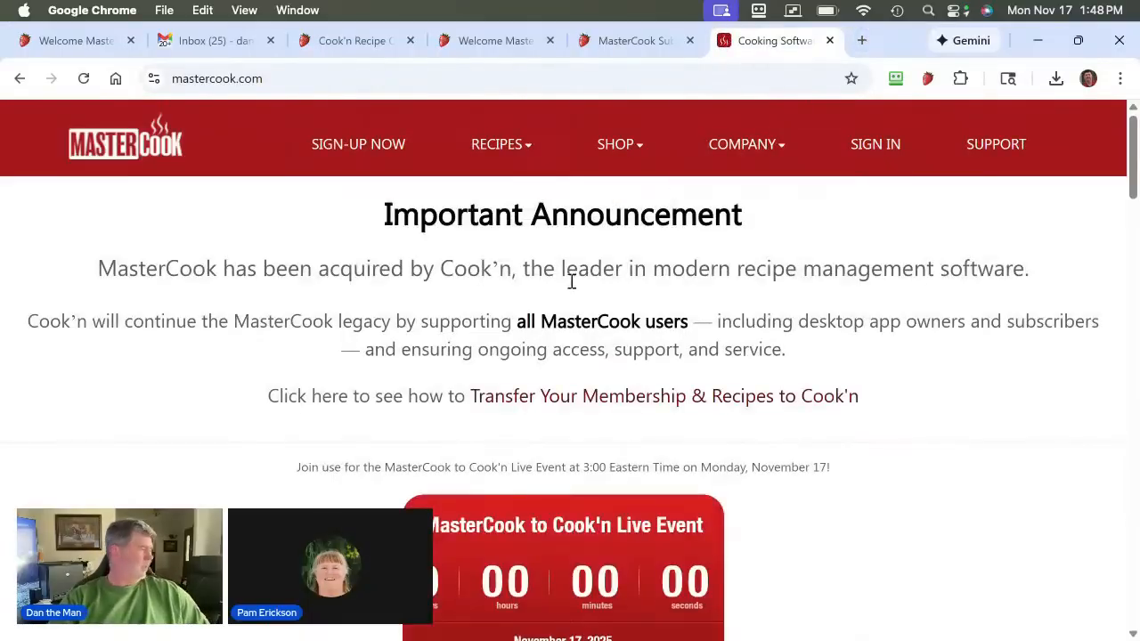
{"action": "scroll", "coordinate": [573, 280], "scroll_direction": "down", "scroll_amount": 1}
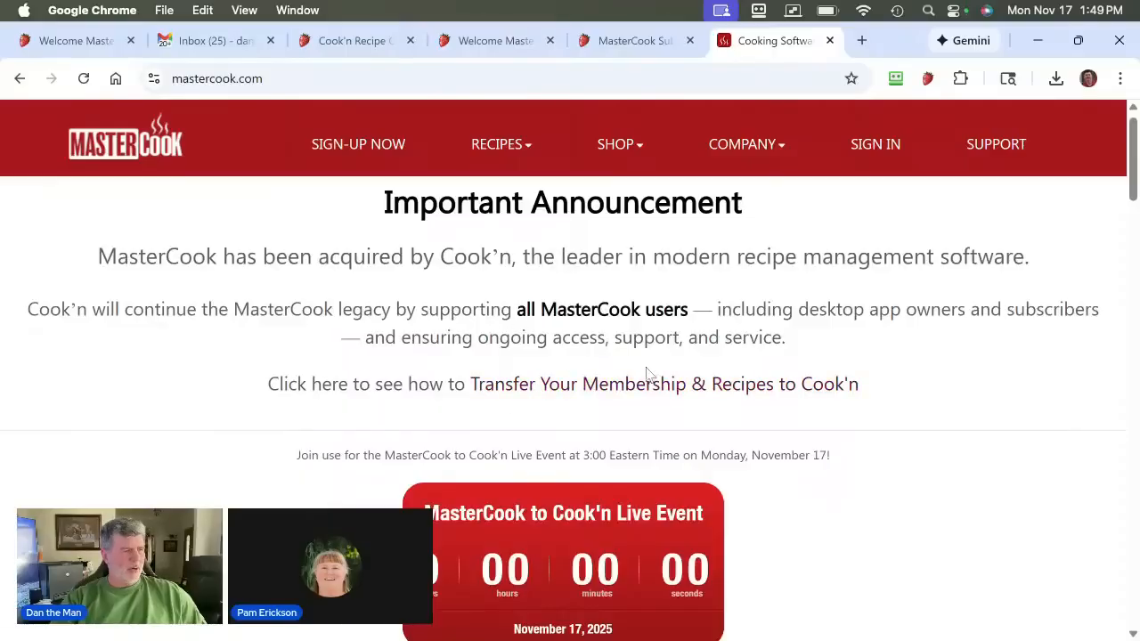
Read the 'MasterCook Has Joined the Cook'n Family' letter and follow its Try Cook'n link
{"action": "left_click", "coordinate": [692, 389]}
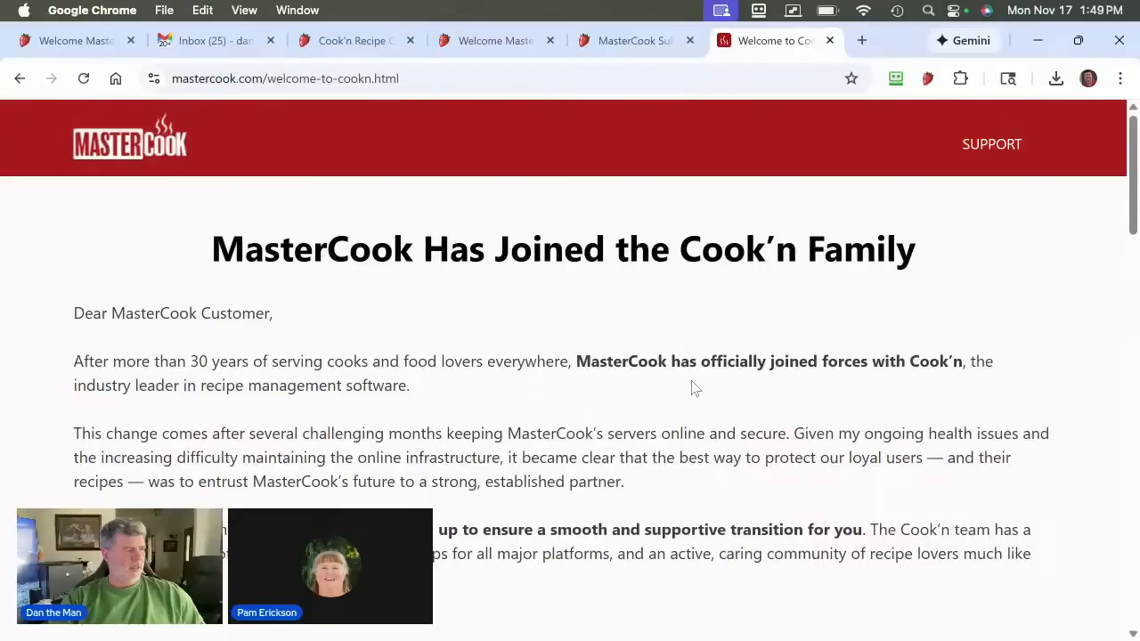
{"action": "scroll", "coordinate": [693, 389], "scroll_direction": "down", "scroll_amount": 8}
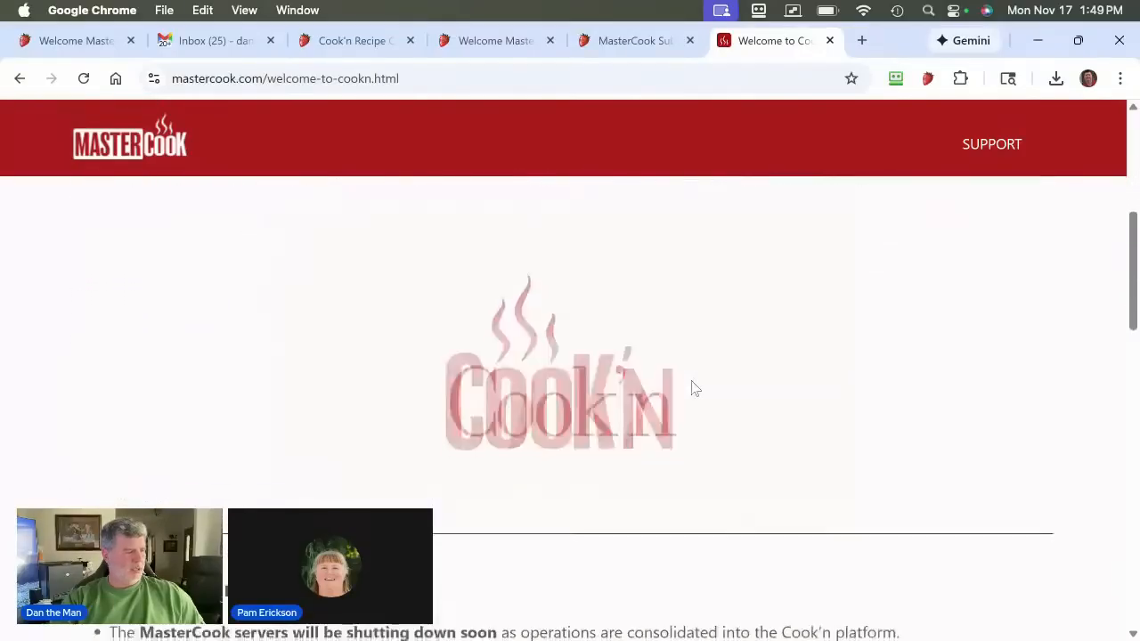
{"action": "scroll", "coordinate": [692, 389], "scroll_direction": "down", "scroll_amount": 4}
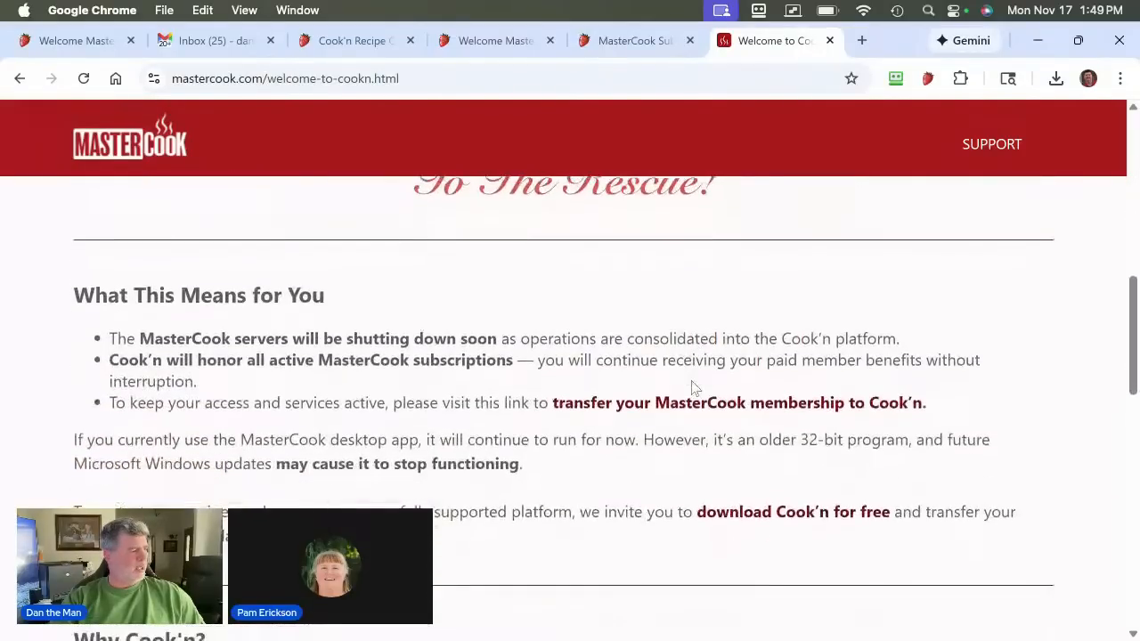
{"action": "scroll", "coordinate": [693, 389], "scroll_direction": "down", "scroll_amount": 10}
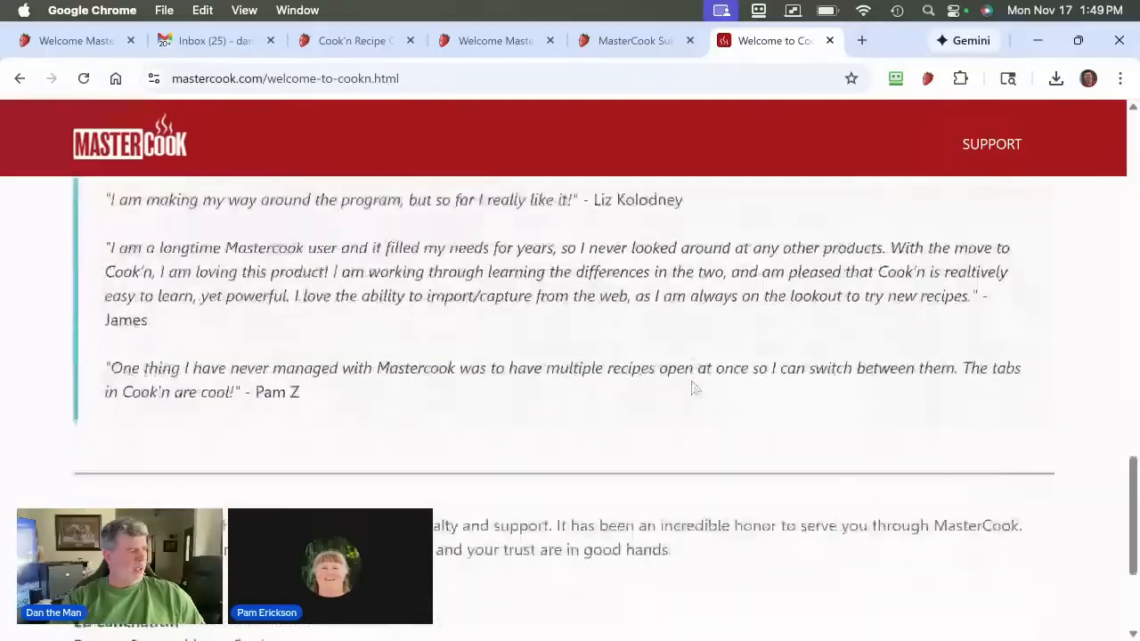
{"action": "scroll", "coordinate": [693, 389], "scroll_direction": "down", "scroll_amount": 5}
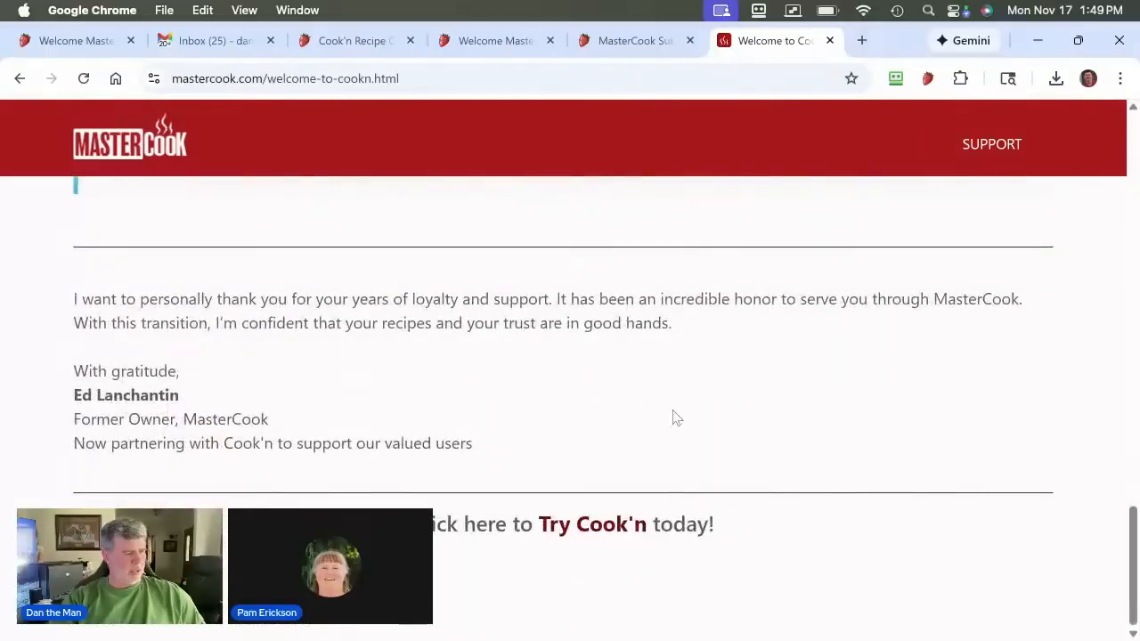
{"action": "left_click", "coordinate": [605, 527]}
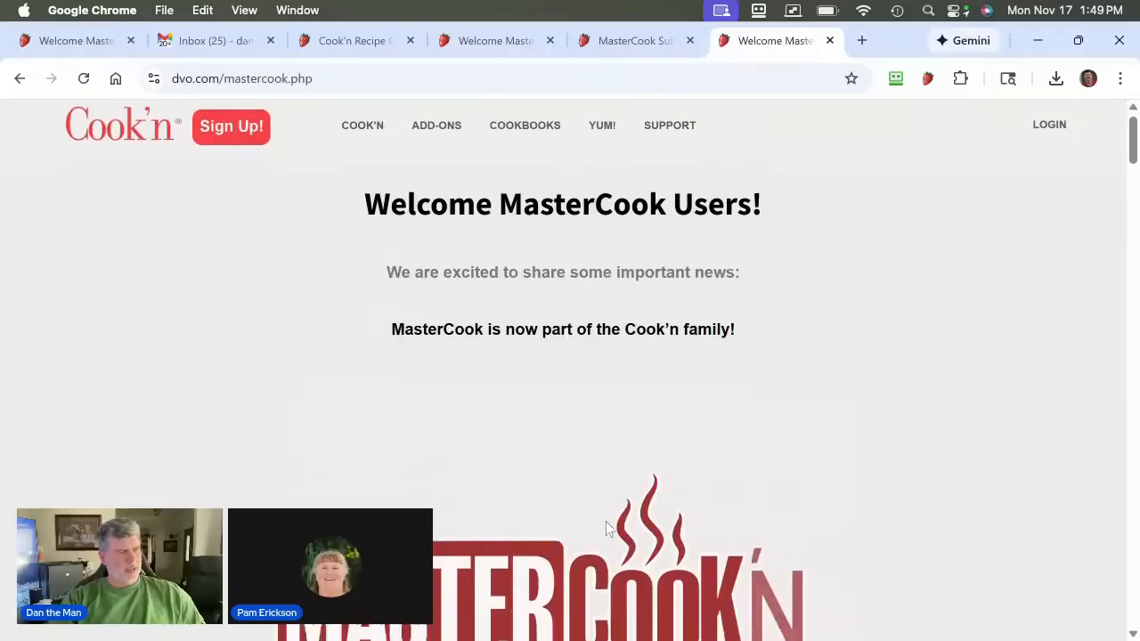
Download the Windows Cook'n installer from Step 1 of 'How to Make the Switch'
{"action": "scroll", "coordinate": [605, 527], "scroll_direction": "down", "scroll_amount": 5}
{"action": "scroll", "coordinate": [605, 522], "scroll_direction": "down", "scroll_amount": 10}
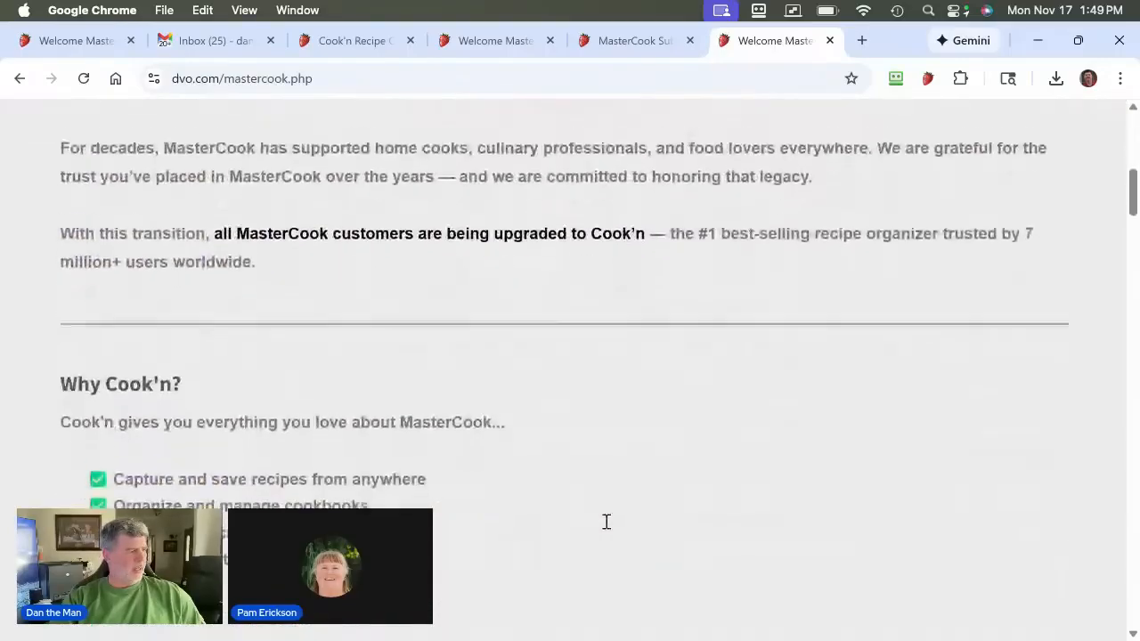
{"action": "scroll", "coordinate": [605, 522], "scroll_direction": "down", "scroll_amount": 10}
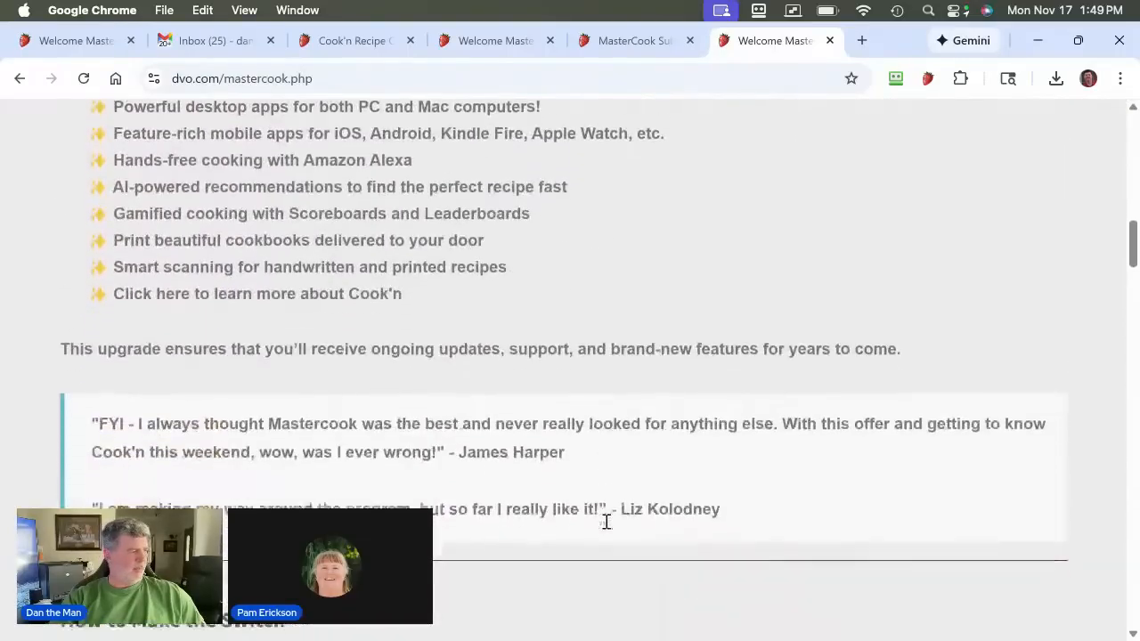
{"action": "scroll", "coordinate": [605, 521], "scroll_direction": "down", "scroll_amount": 3}
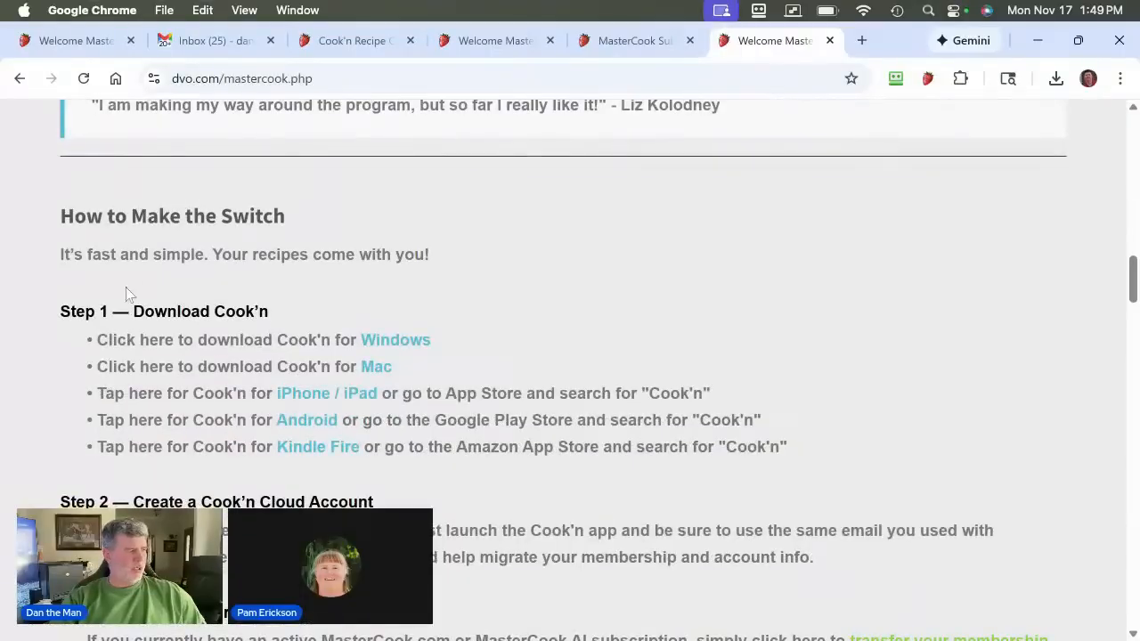
{"action": "scroll", "coordinate": [129, 323], "scroll_direction": "down", "scroll_amount": 3}
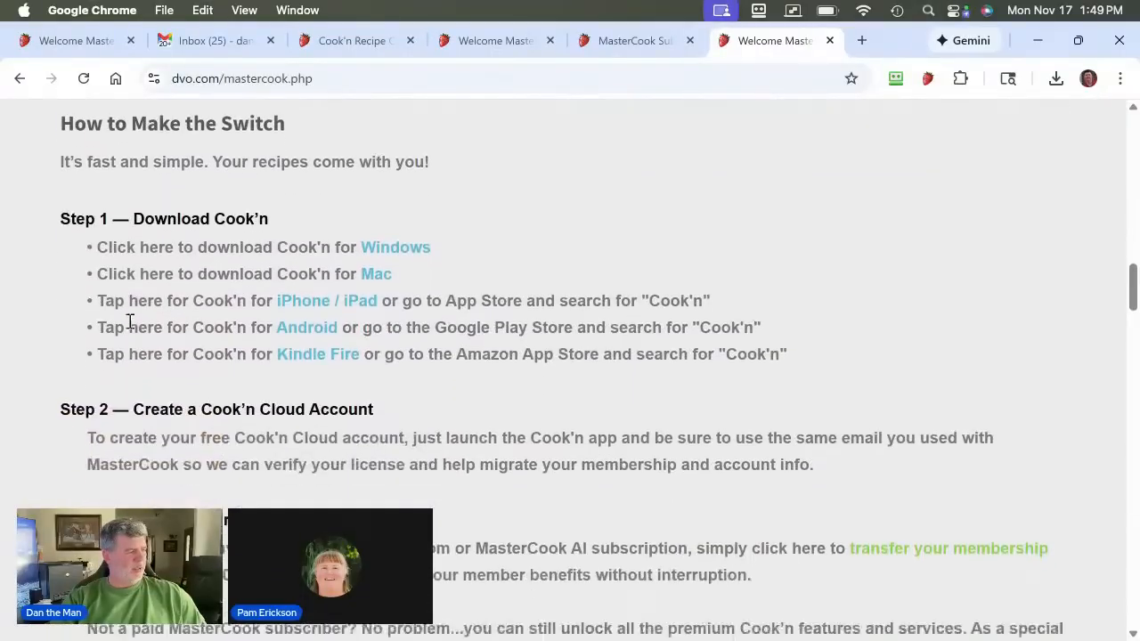
{"action": "scroll", "coordinate": [129, 322], "scroll_direction": "down", "scroll_amount": 2}
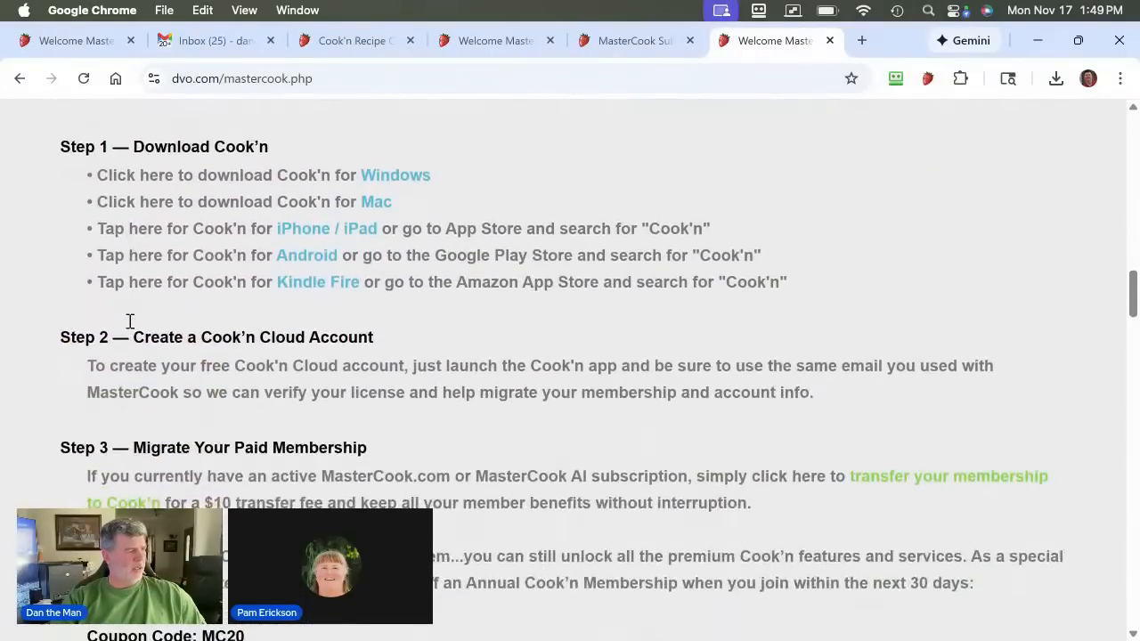
{"action": "left_click", "coordinate": [405, 182]}
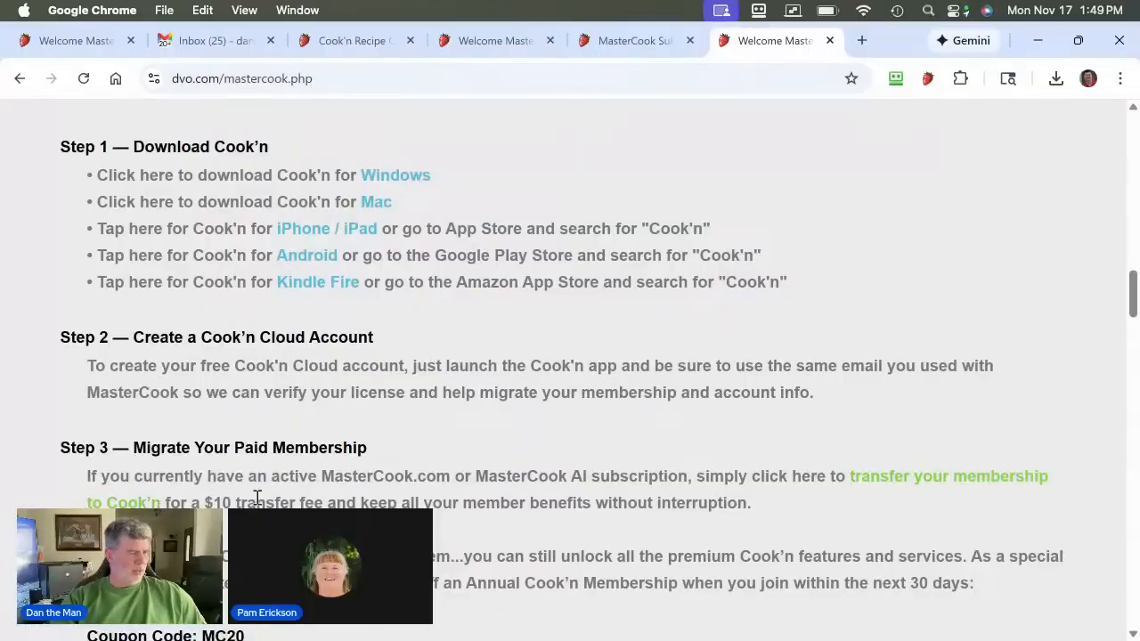
Review Step 3's $10 membership transfer and the MC20 coupon for 20% off
{"action": "scroll", "coordinate": [256, 496], "scroll_direction": "down", "scroll_amount": 3}
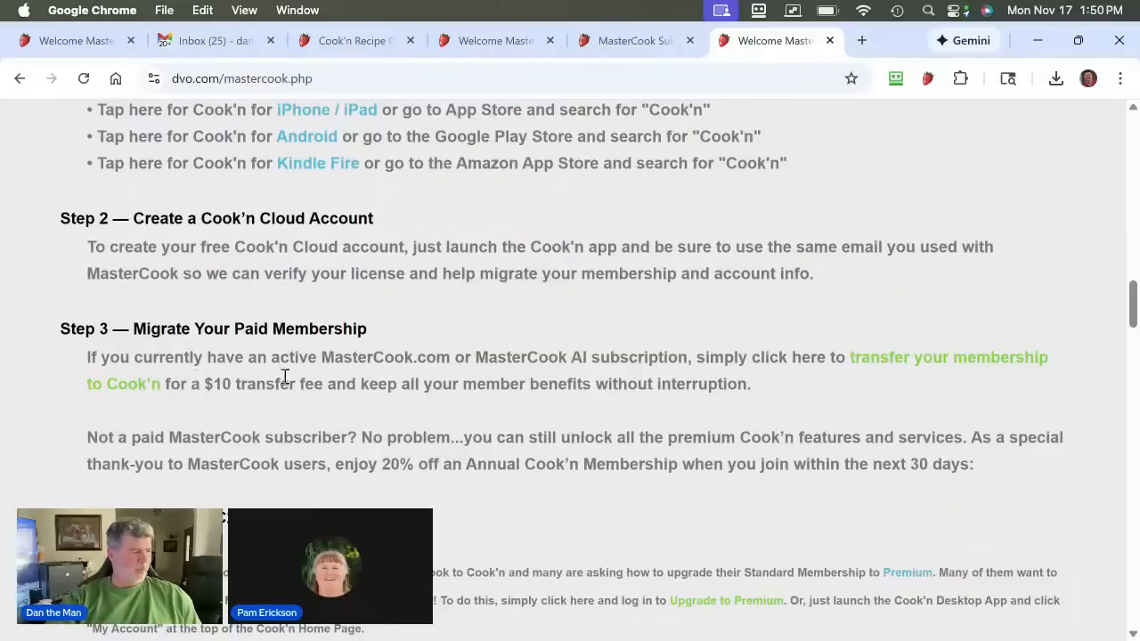
{"action": "scroll", "coordinate": [293, 378], "scroll_direction": "down", "scroll_amount": 1}
{"action": "scroll", "coordinate": [293, 377], "scroll_direction": "down", "scroll_amount": 2}
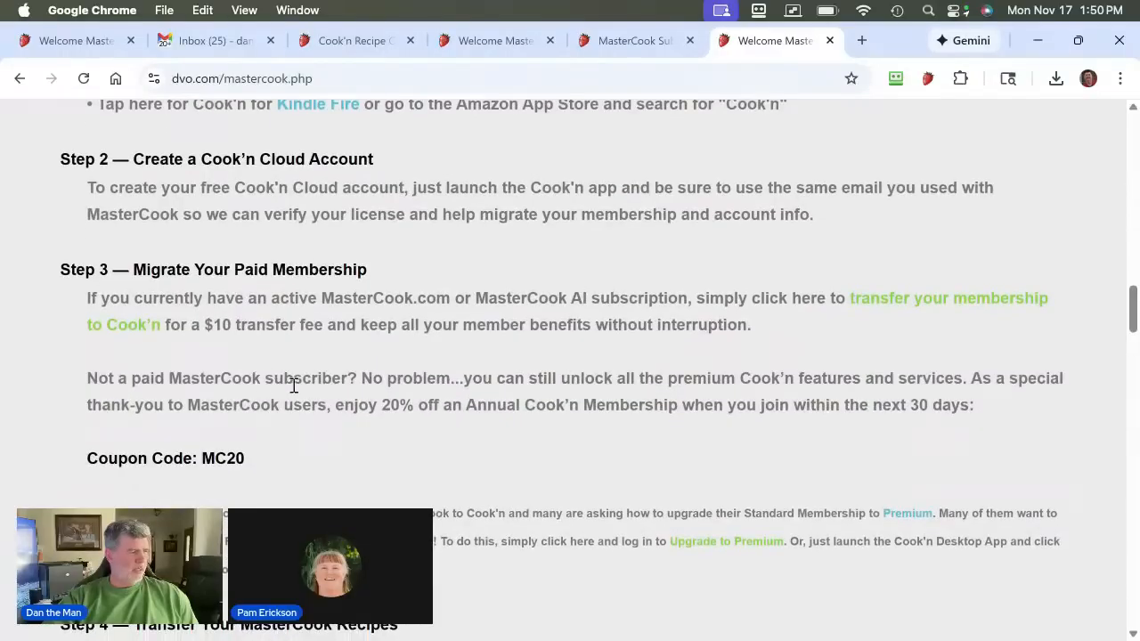
Highlight the Upgrade Cook'n steps on the MasterCook transfer-success tab, then return to Cook'n
{"action": "left_click", "coordinate": [639, 51]}
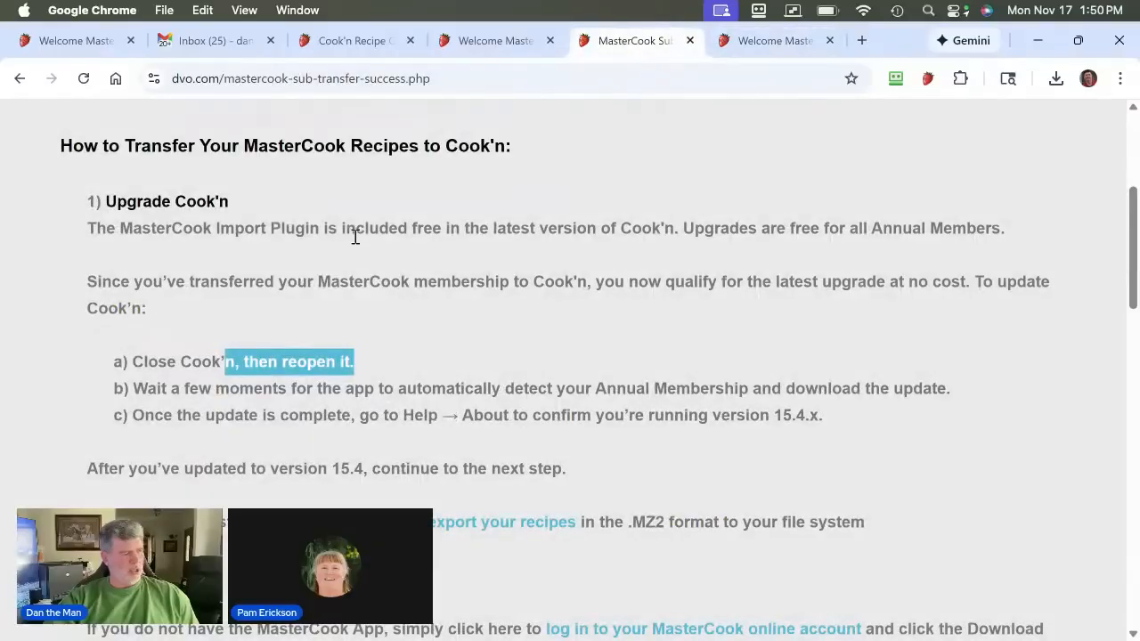
{"action": "left_click", "coordinate": [393, 348]}
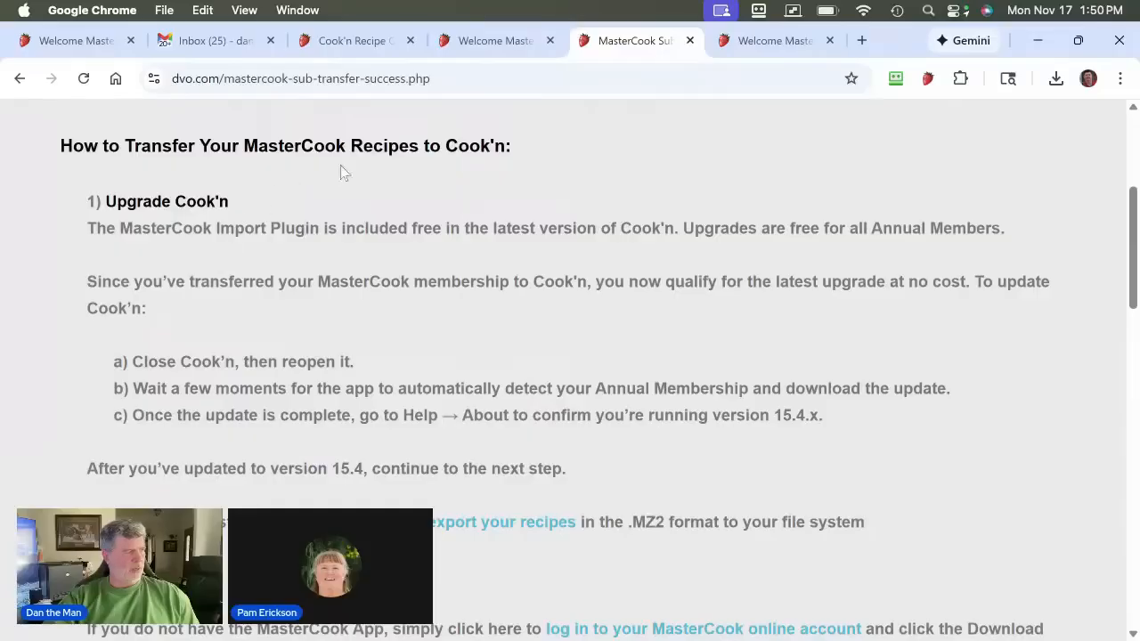
{"action": "left_click_drag", "start_coordinate": [117, 201], "coordinate": [275, 193]}
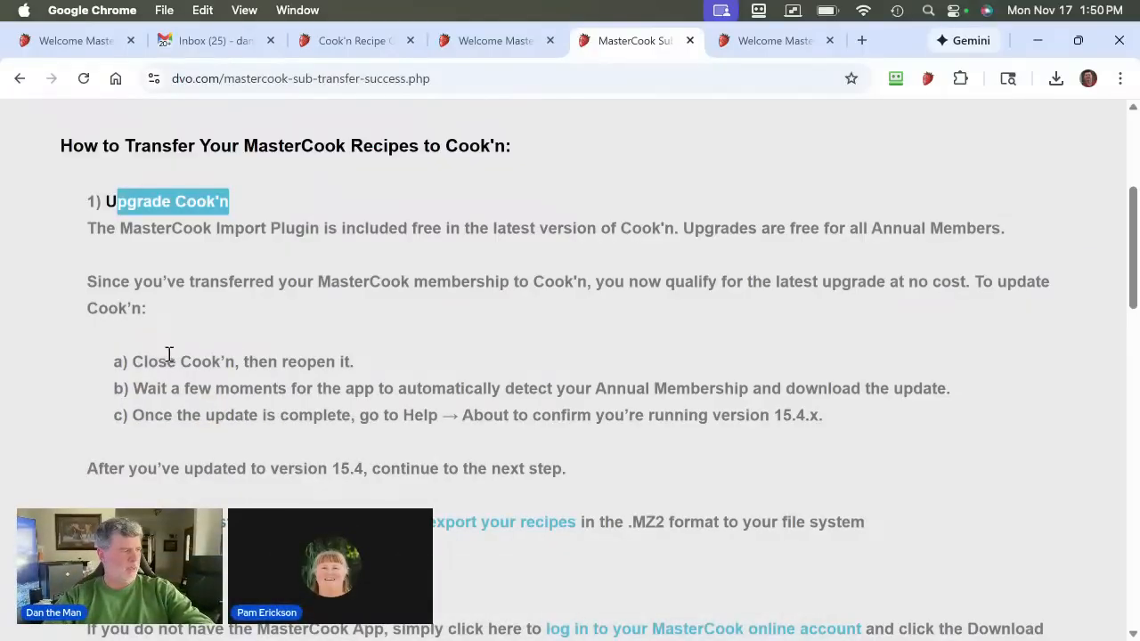
{"action": "left_click_drag", "start_coordinate": [168, 361], "coordinate": [318, 361]}
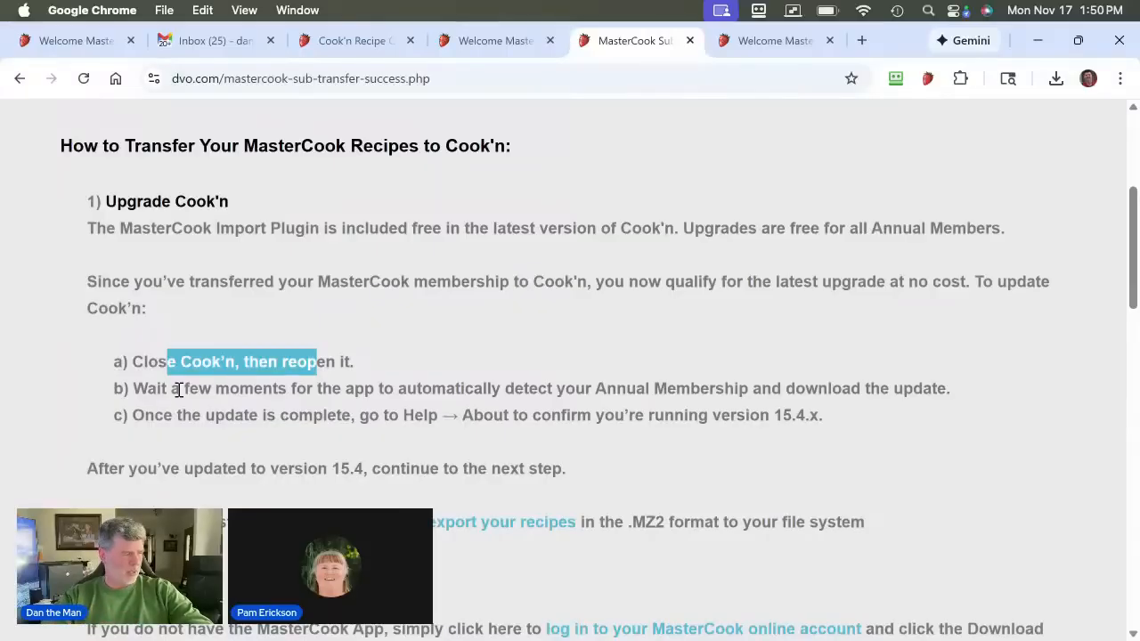
{"action": "left_click_drag", "start_coordinate": [178, 390], "coordinate": [287, 389]}
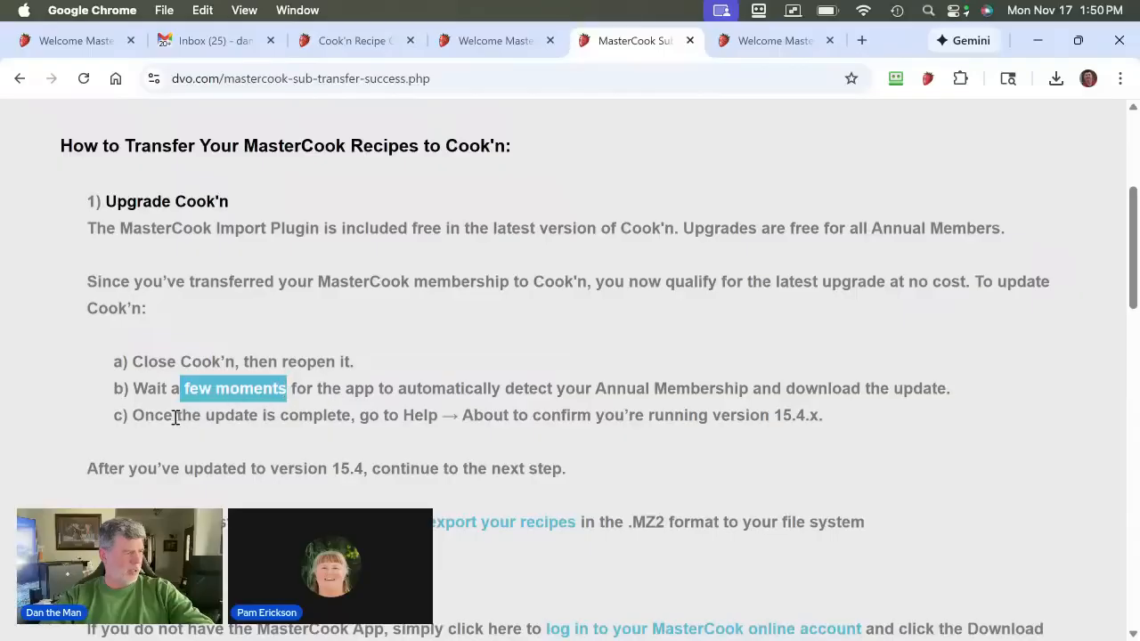
{"action": "left_click_drag", "start_coordinate": [175, 418], "coordinate": [433, 410]}
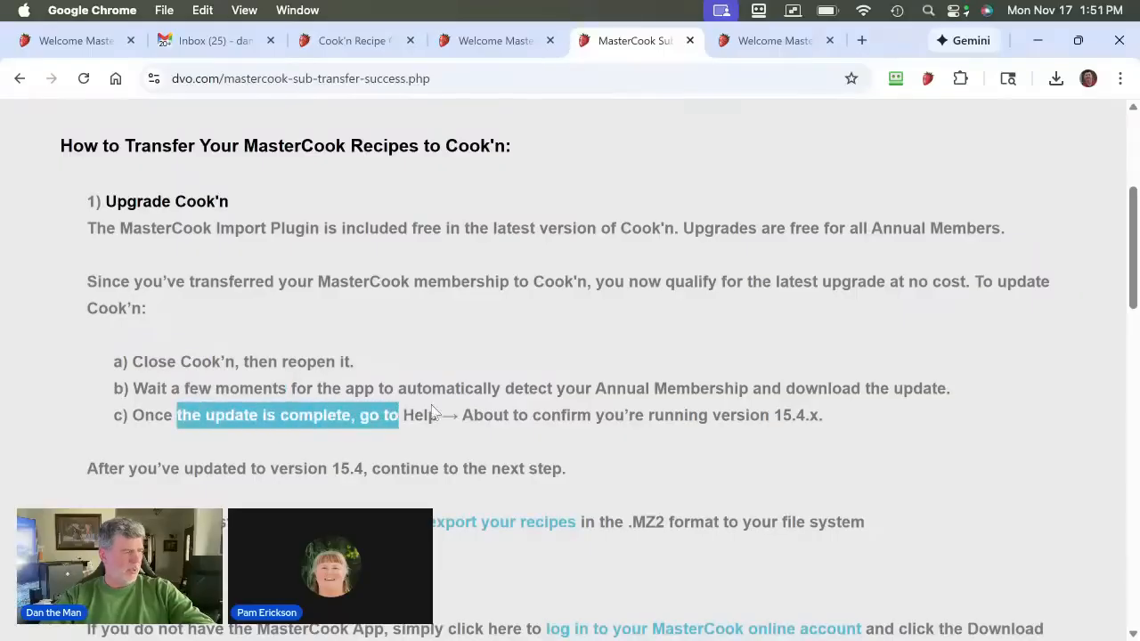
{"action": "key", "text": "super+Tab"}
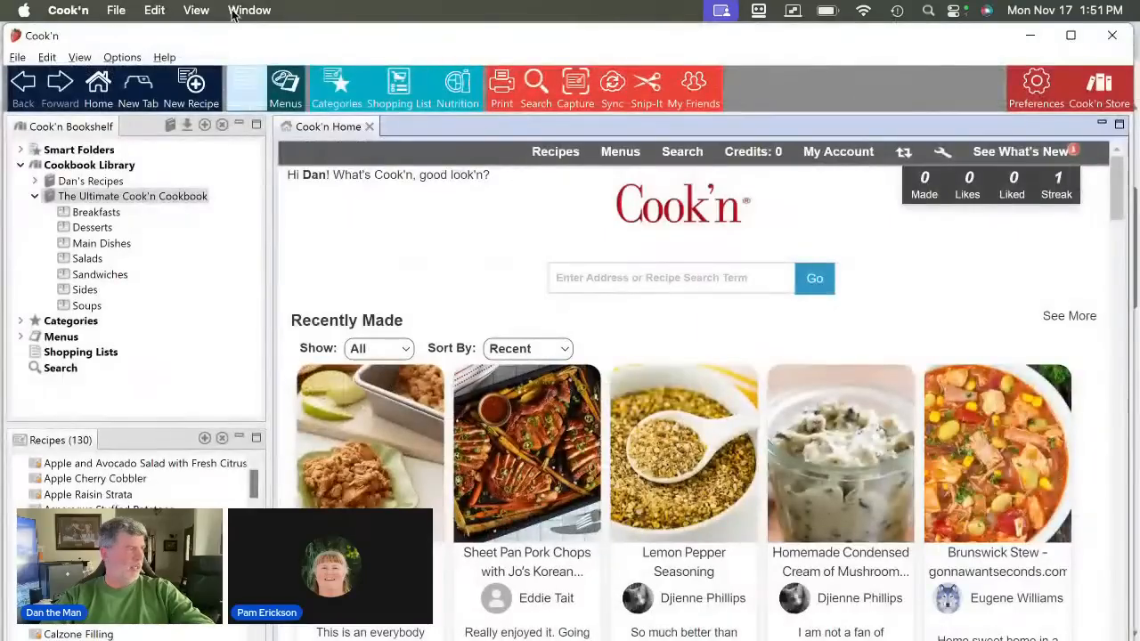
{"action": "left_click", "coordinate": [165, 57]}
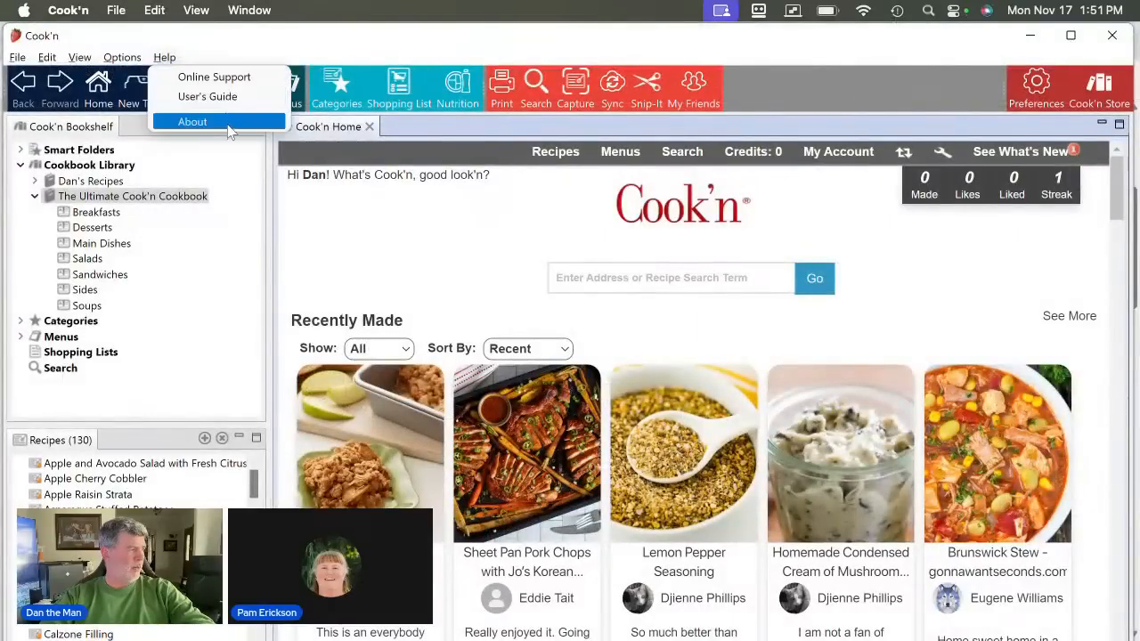
{"action": "left_click", "coordinate": [227, 122]}
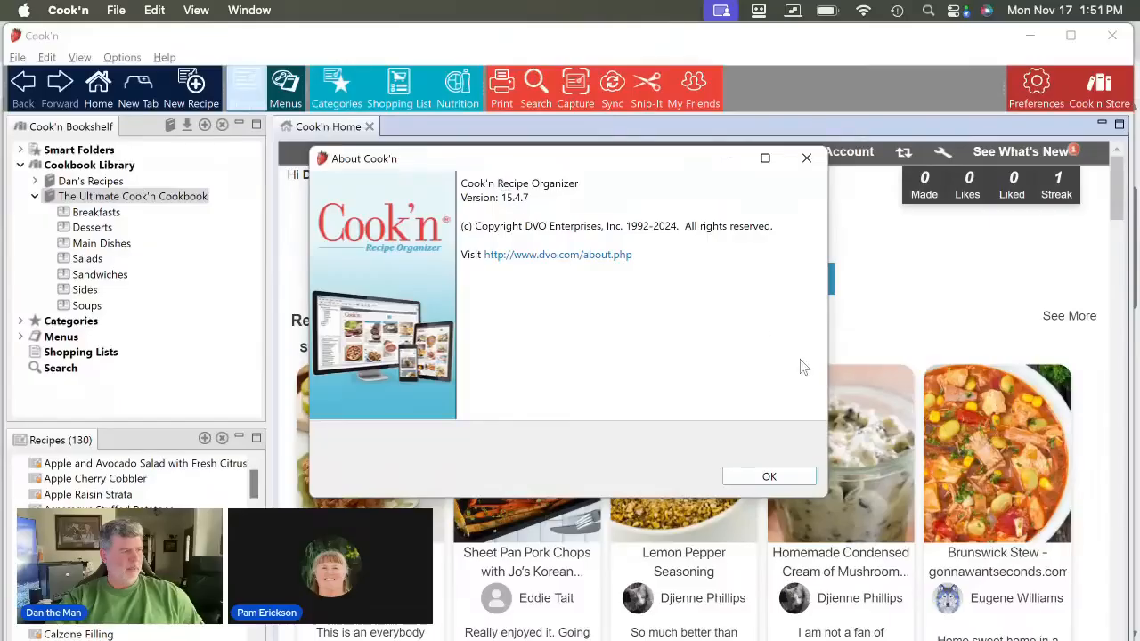
{"action": "left_click", "coordinate": [764, 477]}
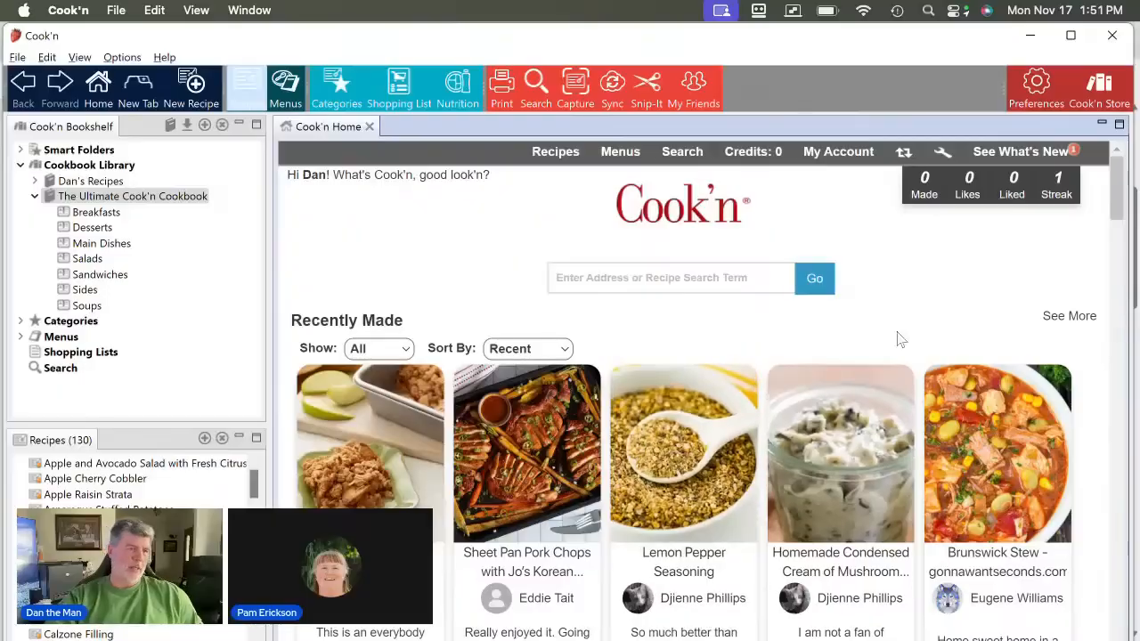
{"action": "left_click", "coordinate": [1024, 154]}
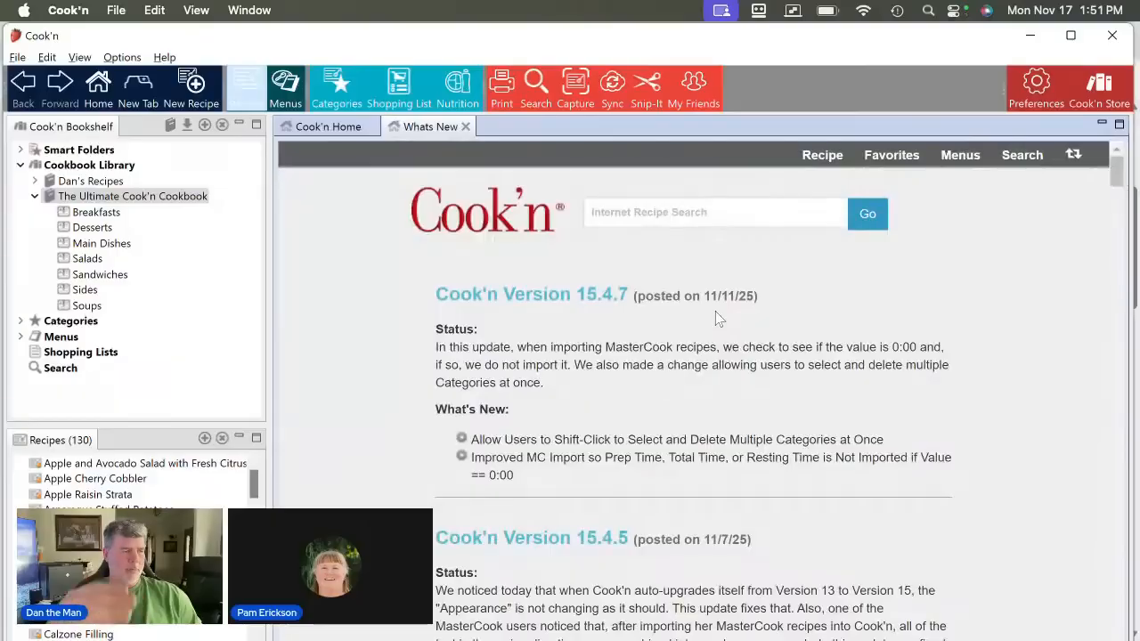
Review the 15.4.7–15.4.2 release notes, highlighting the Carriage Returns and Line Feeds fix
{"action": "scroll", "coordinate": [630, 360], "scroll_direction": "down", "scroll_amount": 1}
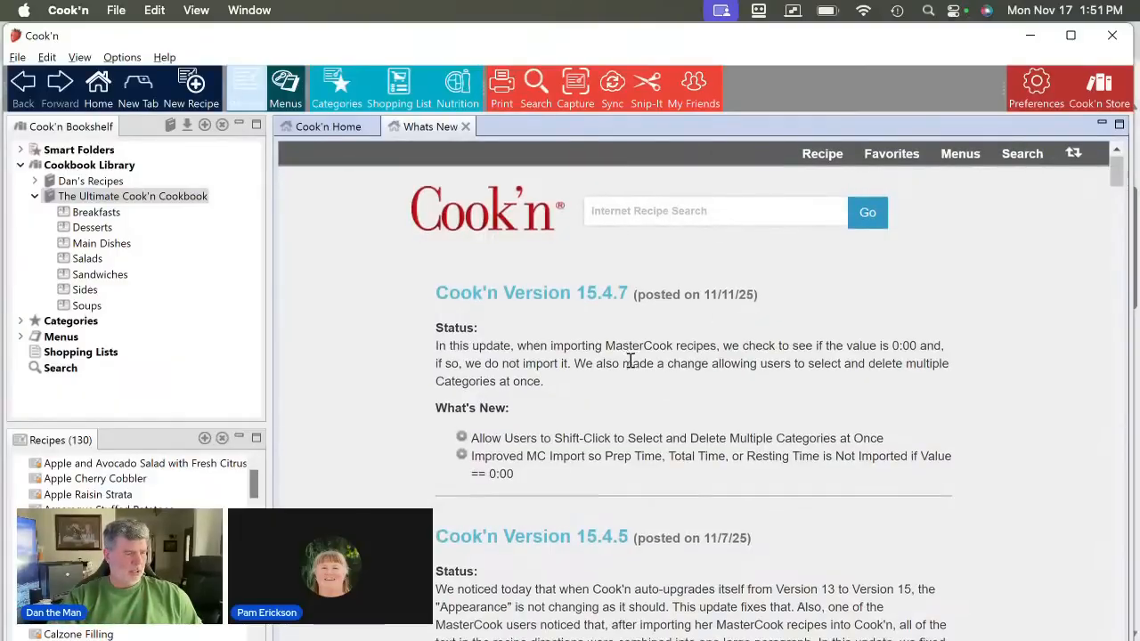
{"action": "scroll", "coordinate": [629, 360], "scroll_direction": "down", "scroll_amount": 3}
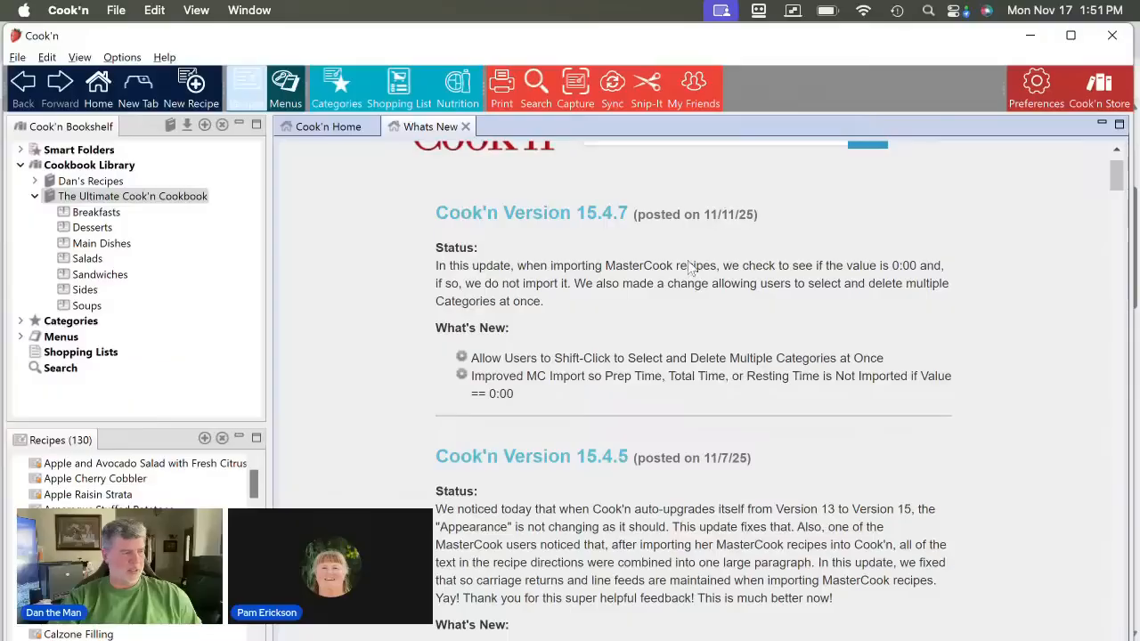
{"action": "scroll", "coordinate": [562, 356], "scroll_direction": "down", "scroll_amount": 2}
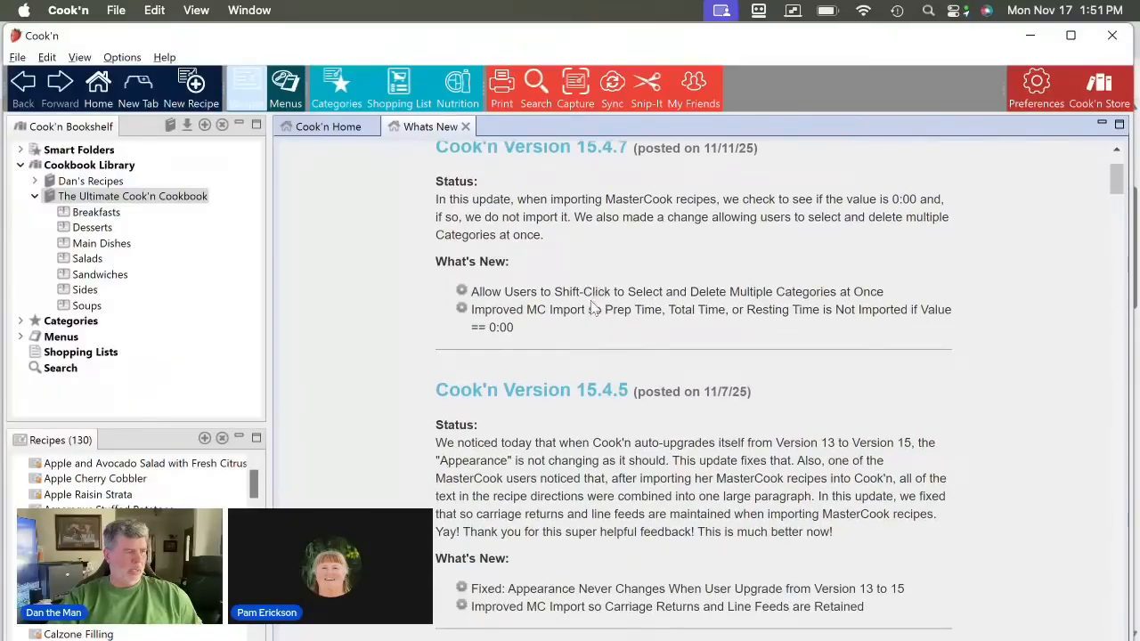
{"action": "scroll", "coordinate": [594, 307], "scroll_direction": "down", "scroll_amount": 8}
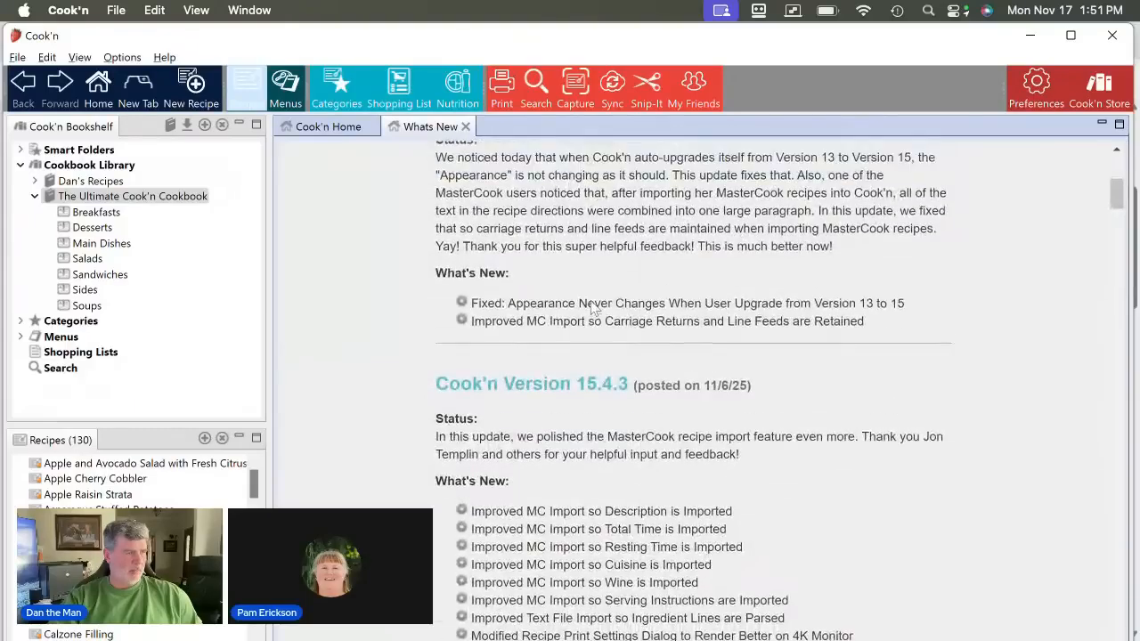
{"action": "scroll", "coordinate": [593, 307], "scroll_direction": "up", "scroll_amount": 1}
{"action": "scroll", "coordinate": [594, 307], "scroll_direction": "up", "scroll_amount": 3}
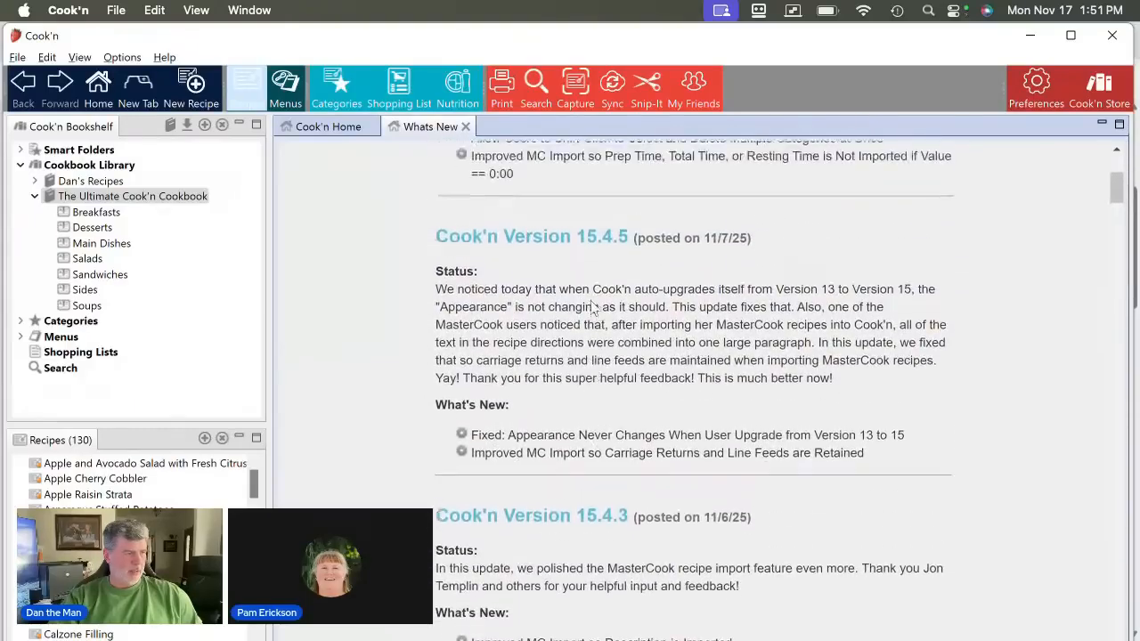
{"action": "scroll", "coordinate": [590, 300], "scroll_direction": "up", "scroll_amount": 2}
{"action": "scroll", "coordinate": [590, 300], "scroll_direction": "down", "scroll_amount": 2}
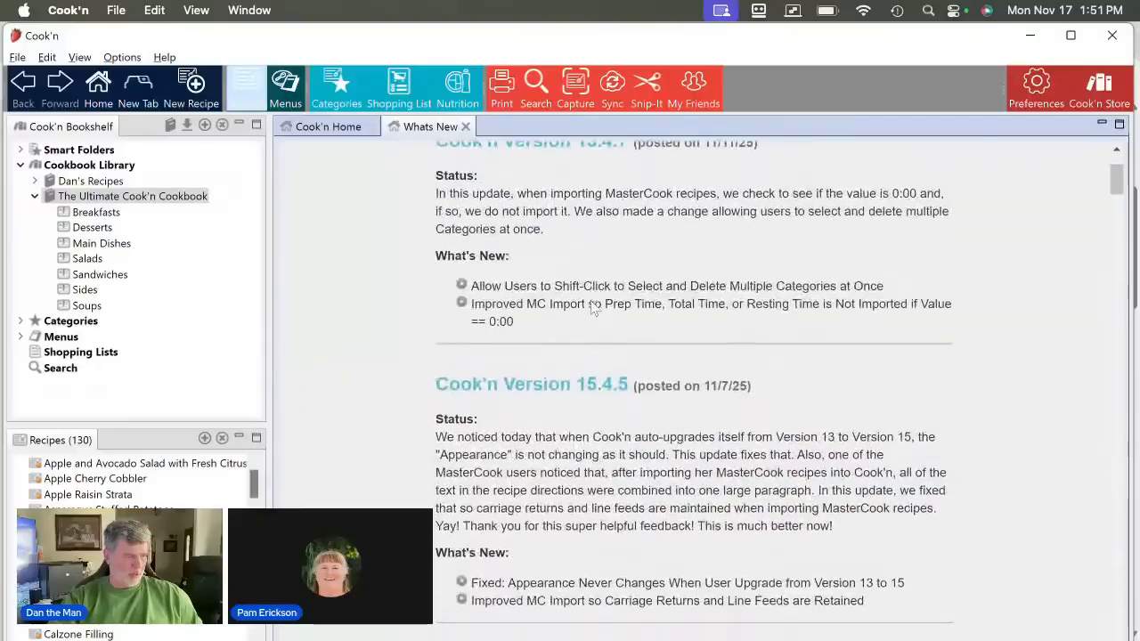
{"action": "scroll", "coordinate": [590, 300], "scroll_direction": "up", "scroll_amount": 2}
{"action": "scroll", "coordinate": [590, 300], "scroll_direction": "down", "scroll_amount": 1}
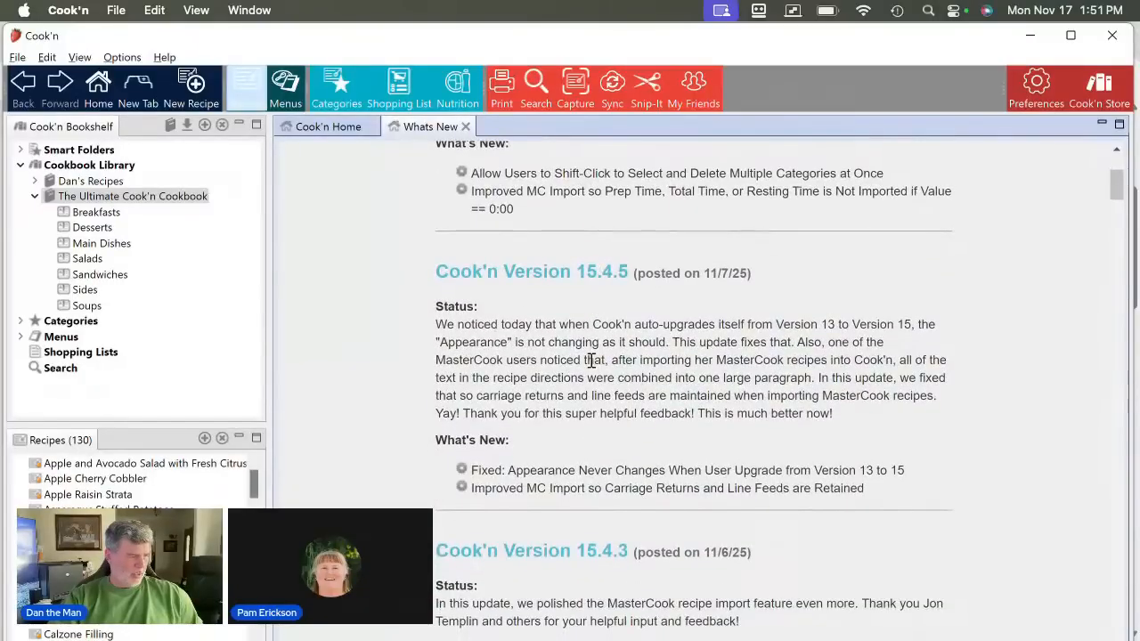
{"action": "scroll", "coordinate": [590, 360], "scroll_direction": "down", "scroll_amount": 1}
{"action": "scroll", "coordinate": [590, 361], "scroll_direction": "down", "scroll_amount": 1}
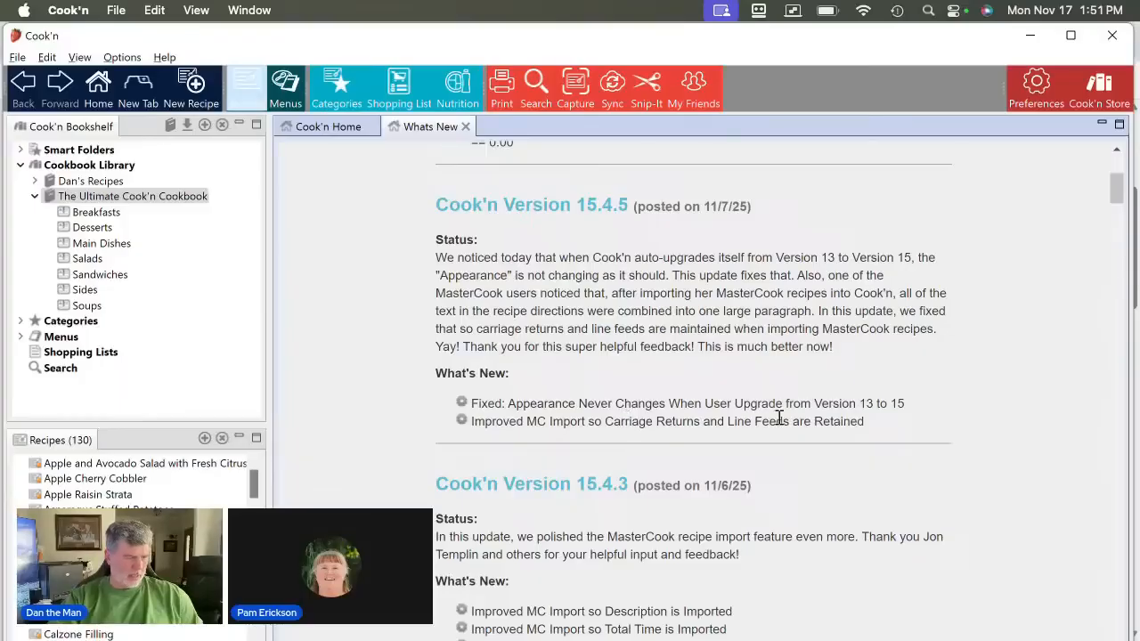
{"action": "left_click_drag", "start_coordinate": [777, 419], "coordinate": [683, 438]}
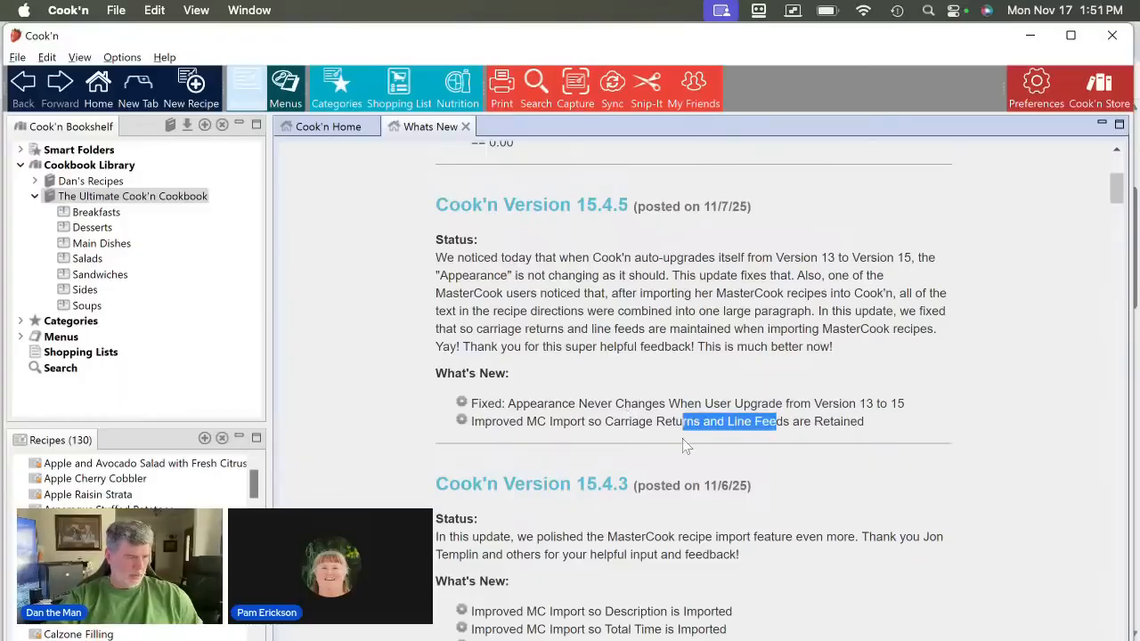
{"action": "scroll", "coordinate": [683, 439], "scroll_direction": "down", "scroll_amount": 5}
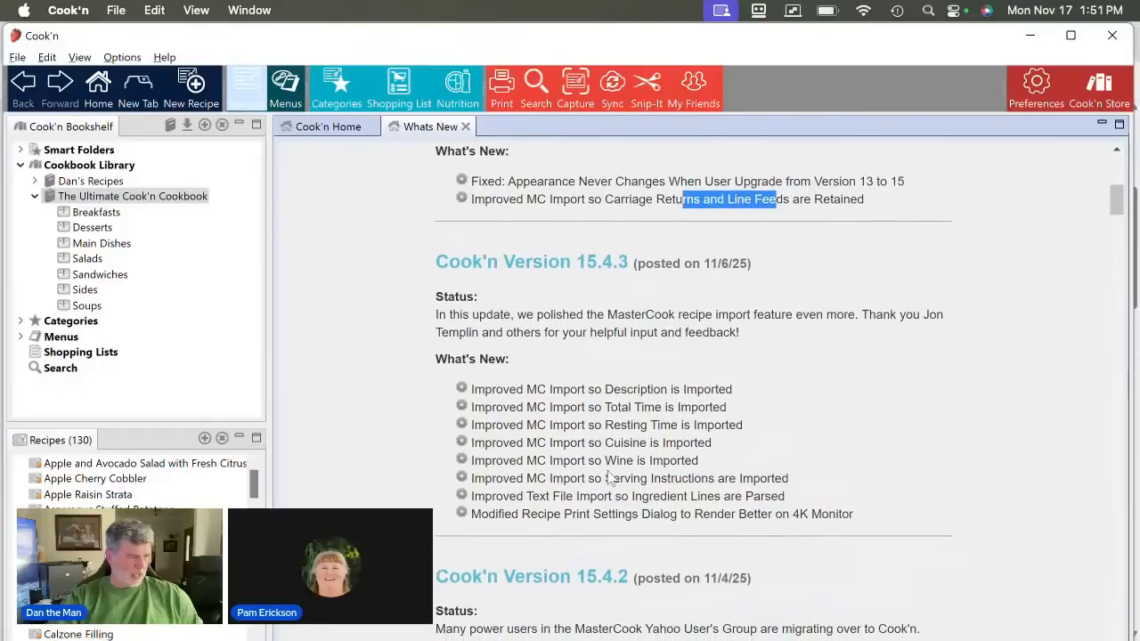
{"action": "scroll", "coordinate": [609, 478], "scroll_direction": "up", "scroll_amount": 10}
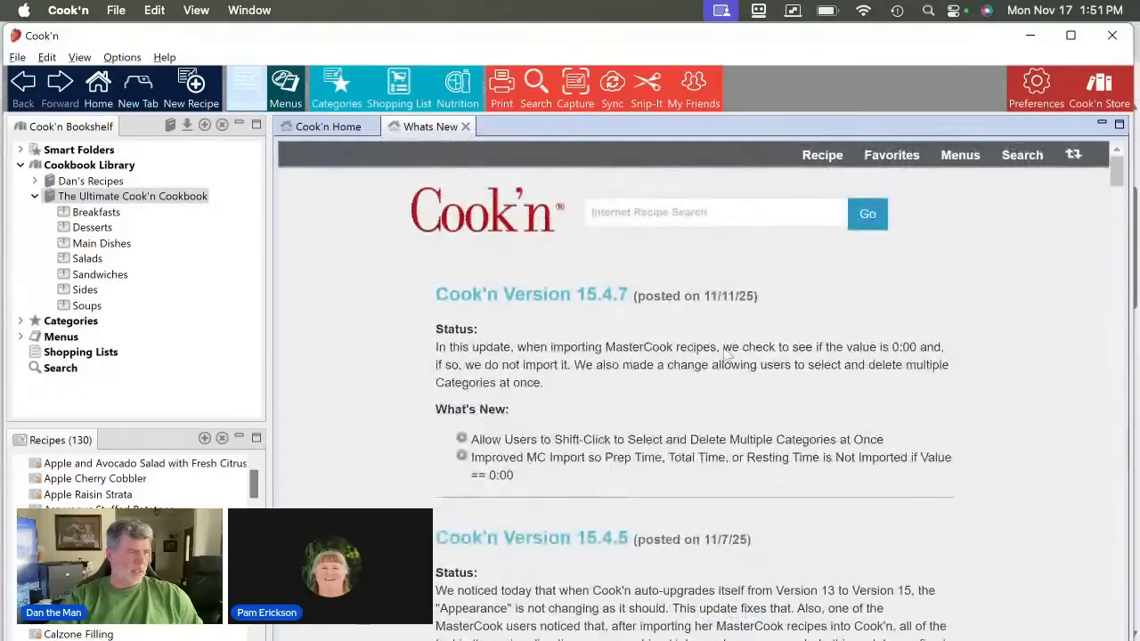
Close Whats New and view the STANDARD_ANNUAL membership on the Preferences My Account page
{"action": "left_click", "coordinate": [465, 127]}
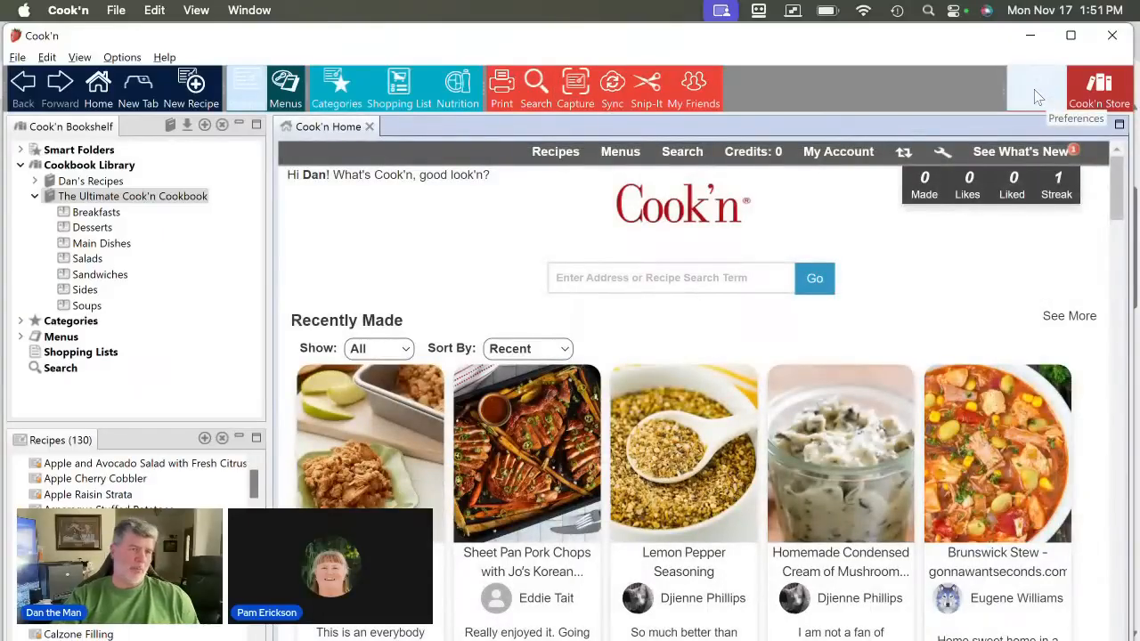
{"action": "left_click", "coordinate": [1035, 92]}
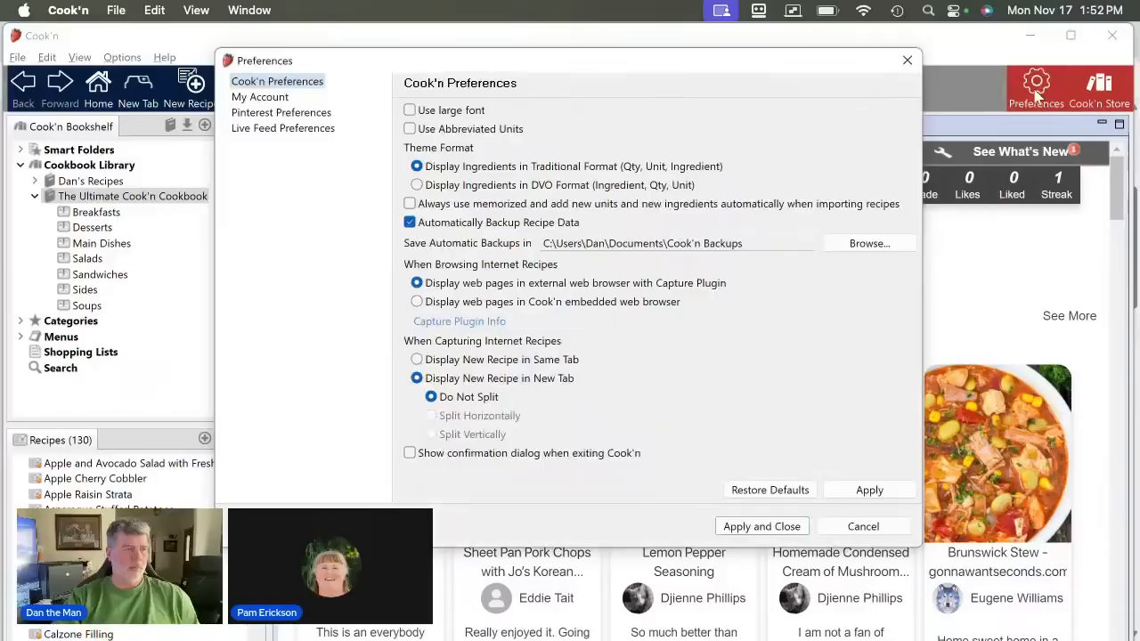
{"action": "left_click", "coordinate": [262, 98]}
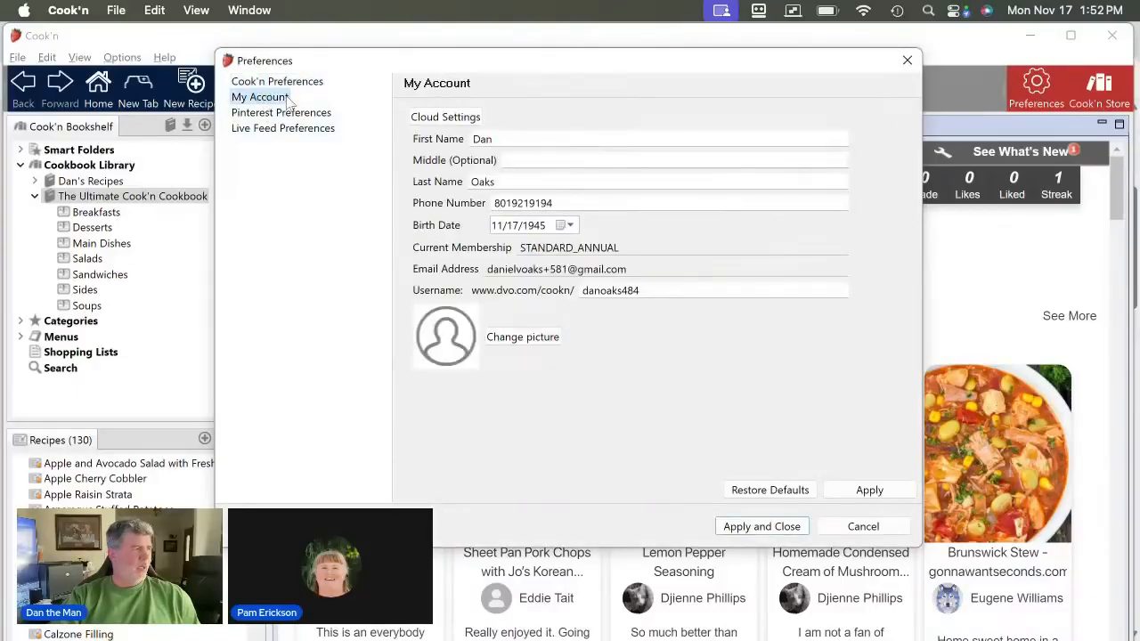
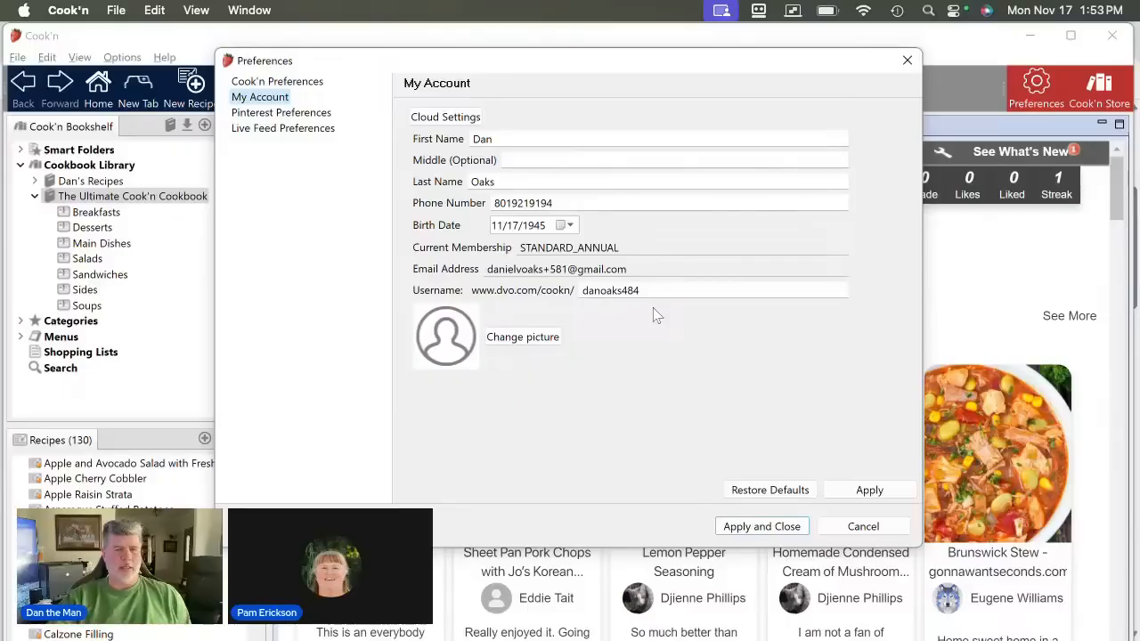
Cancel the Preferences dialog without saving to return to the Cook'n Home page
{"action": "left_click", "coordinate": [853, 529]}
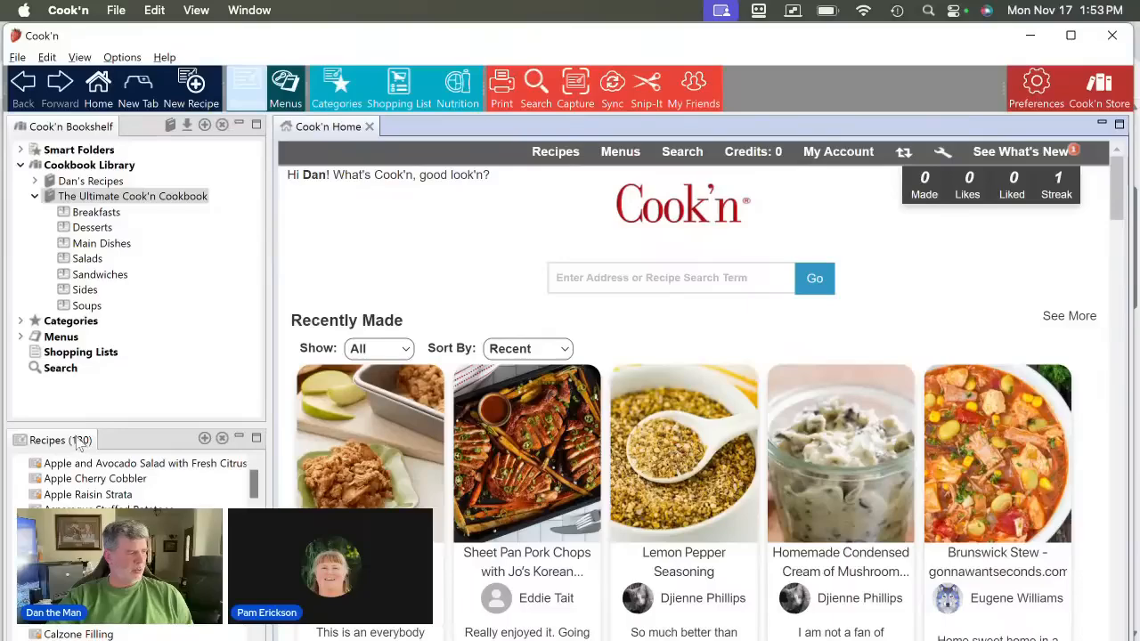
Open and close the personal recipes cookbook, then switch to the MasterCook transfer instructions in Chrome
{"action": "left_click", "coordinate": [93, 181]}
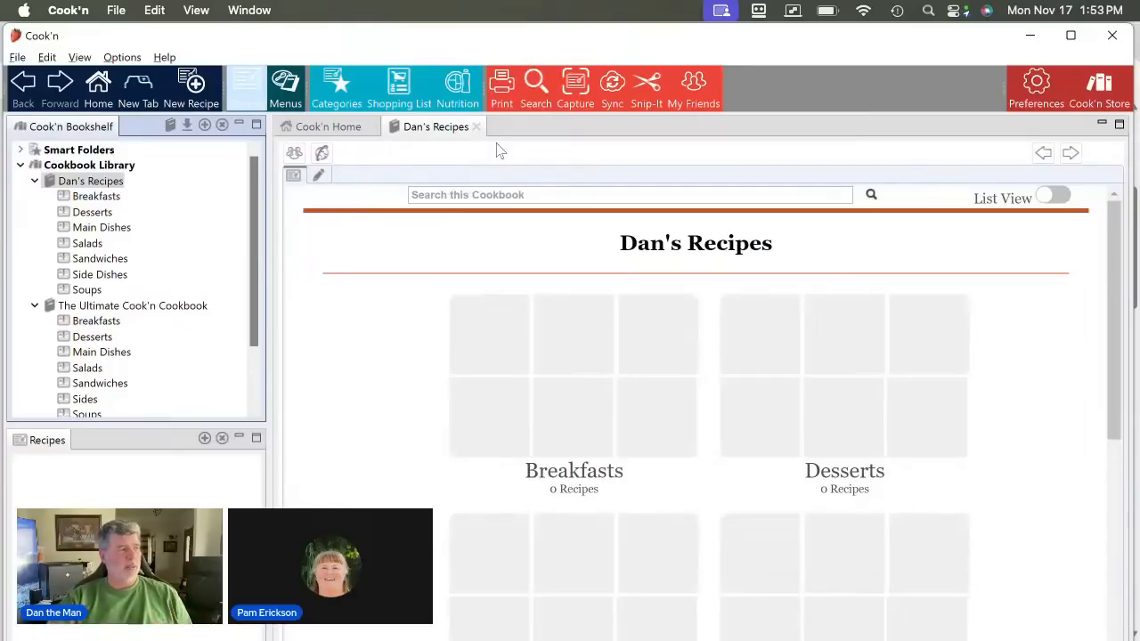
{"action": "left_click", "coordinate": [475, 126]}
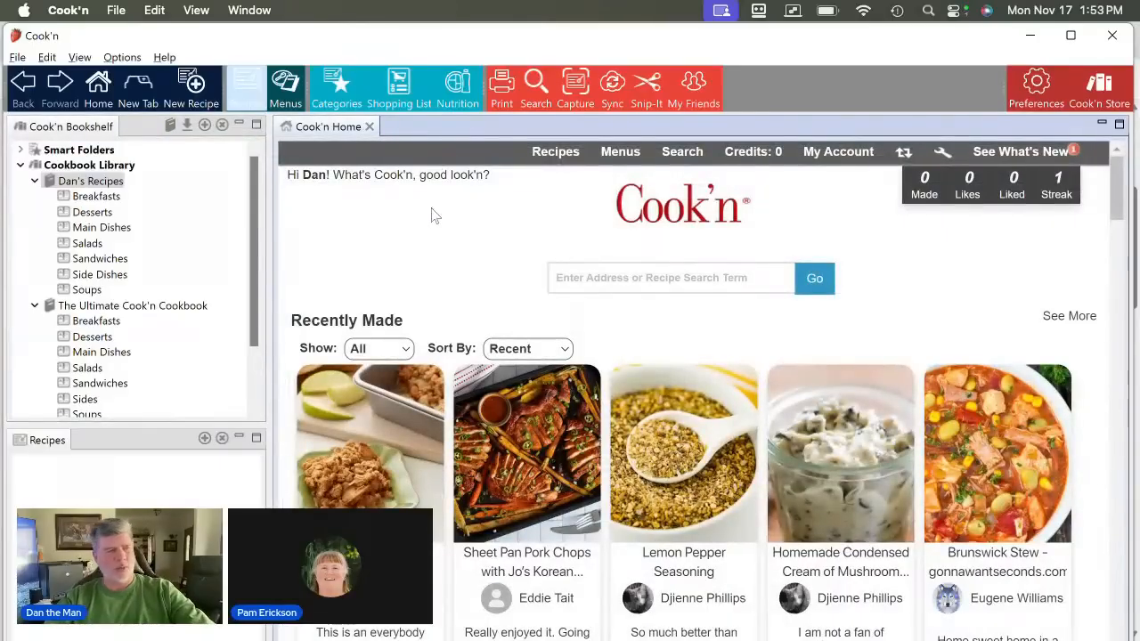
{"action": "key", "text": "super+Tab"}
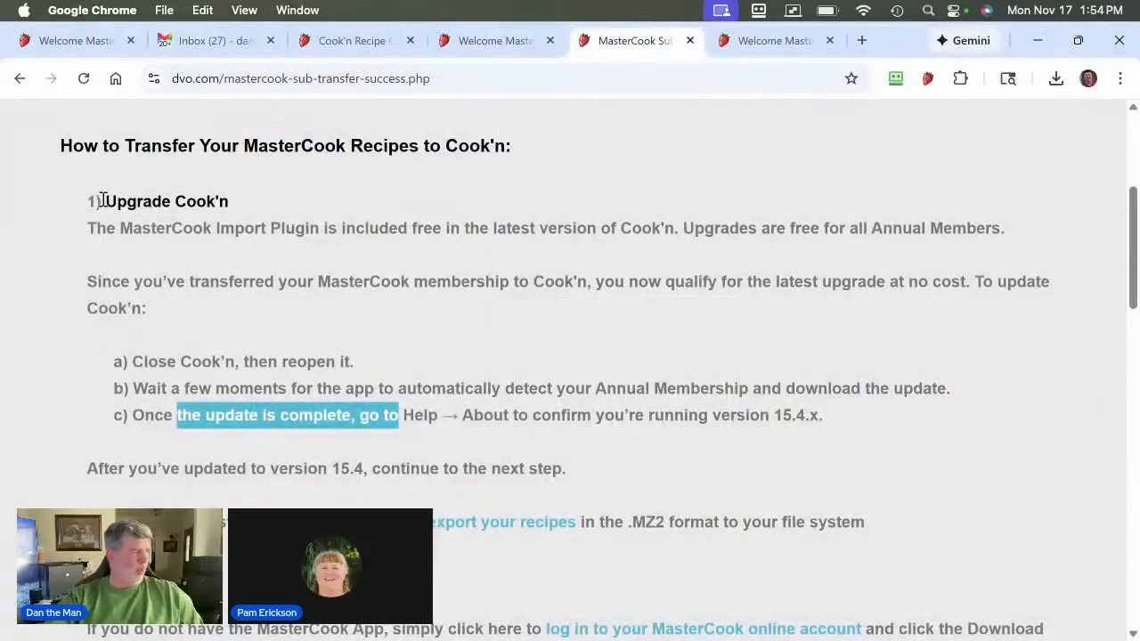
Highlight the Upgrade heading and step 2's MasterCook launch text, then open the MZ2 export article
{"action": "left_click_drag", "start_coordinate": [100, 202], "coordinate": [232, 205]}
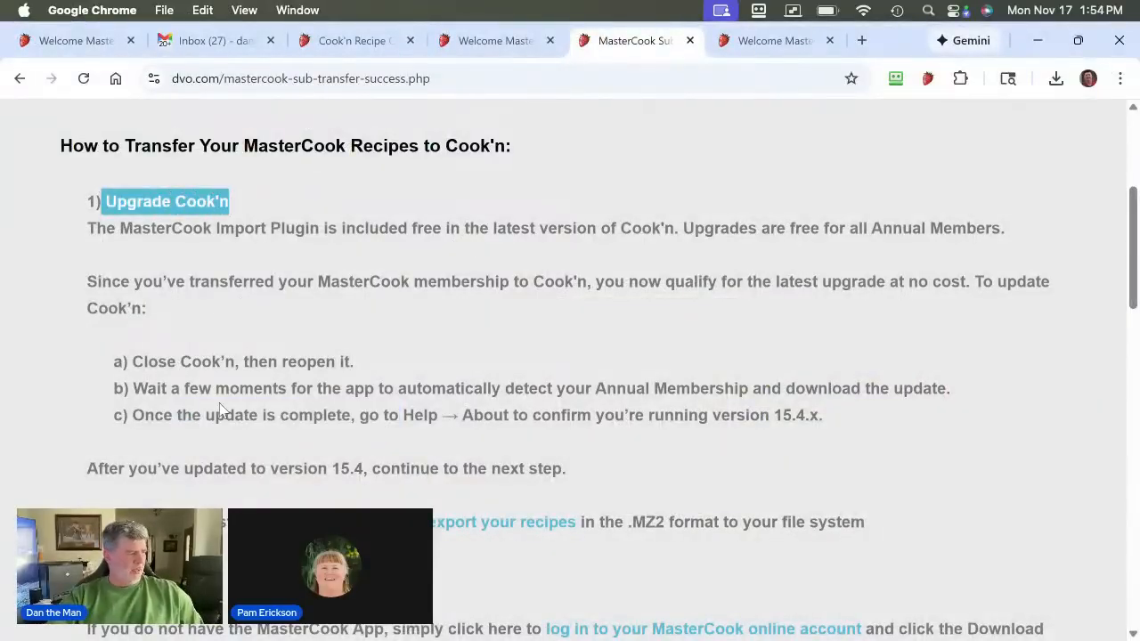
{"action": "scroll", "coordinate": [220, 409], "scroll_direction": "down", "scroll_amount": 5}
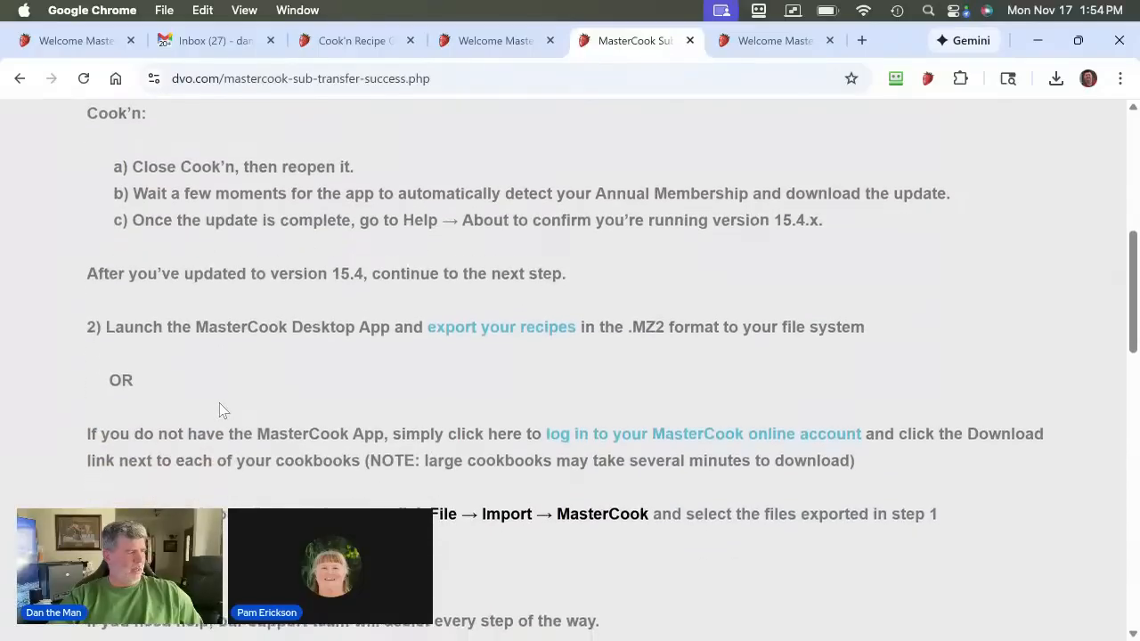
{"action": "scroll", "coordinate": [219, 405], "scroll_direction": "down", "scroll_amount": 4}
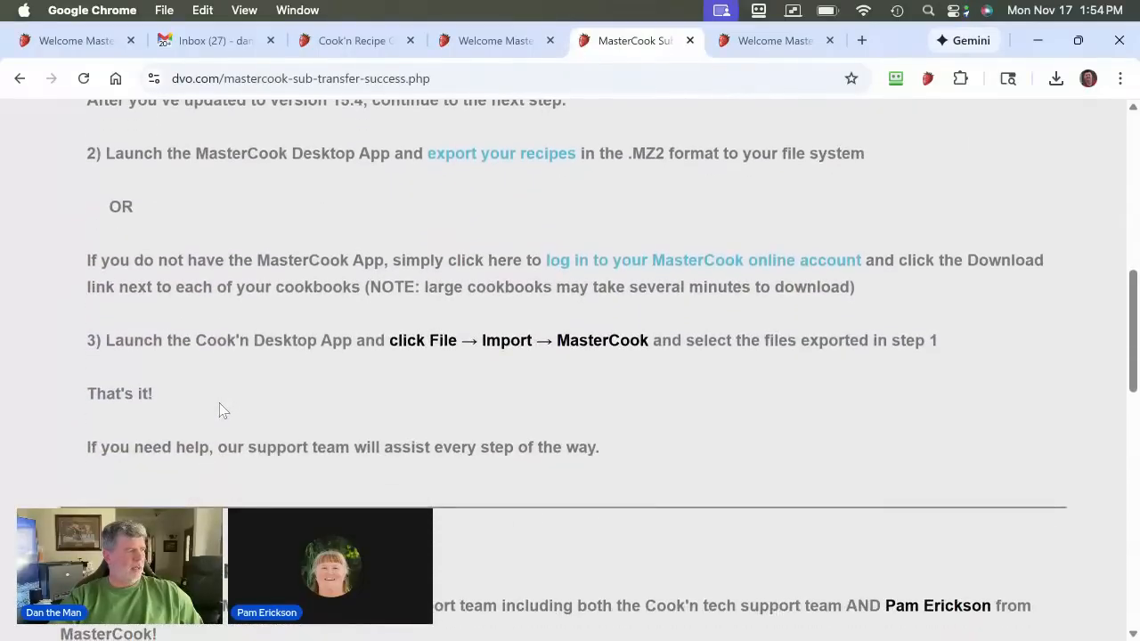
{"action": "scroll", "coordinate": [219, 409], "scroll_direction": "down", "scroll_amount": 1}
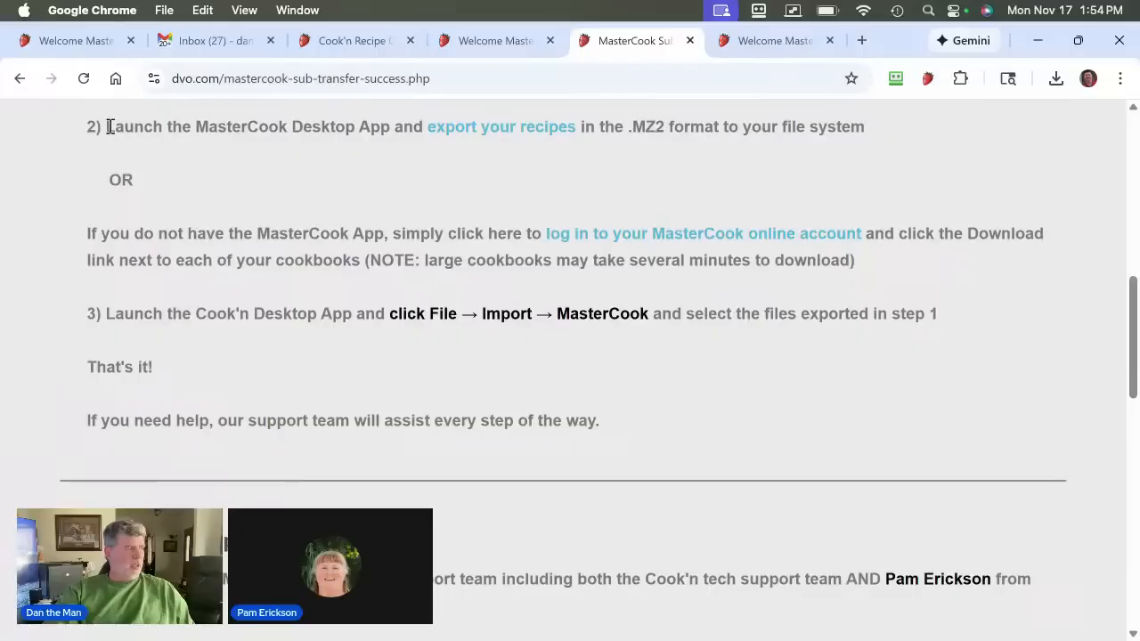
{"action": "left_click_drag", "start_coordinate": [109, 126], "coordinate": [426, 131]}
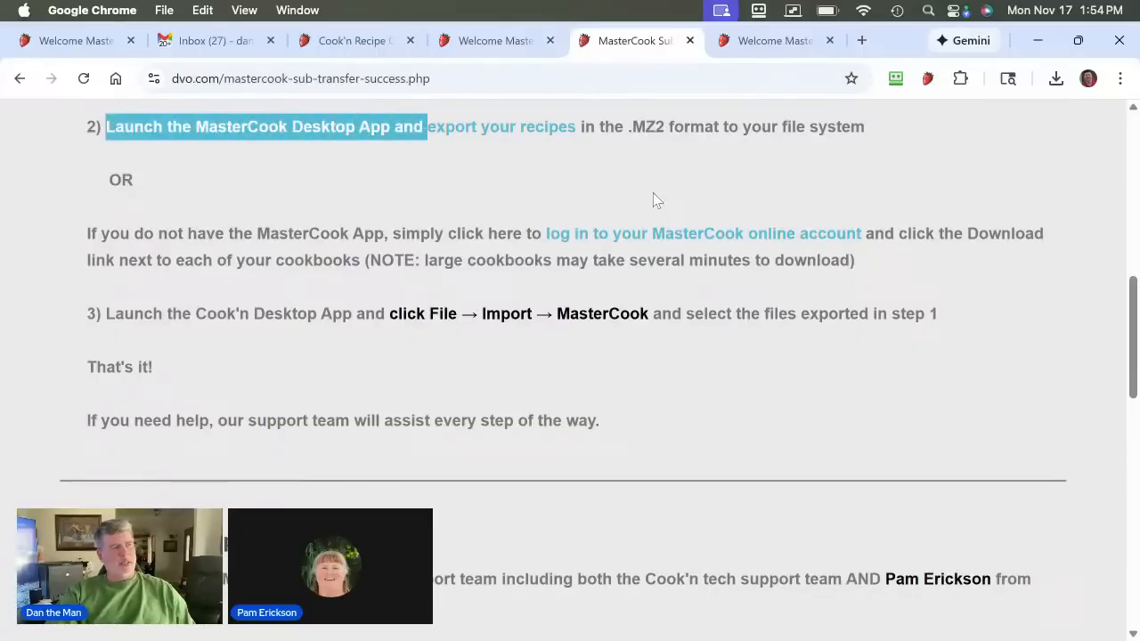
{"action": "left_click", "coordinate": [501, 129]}
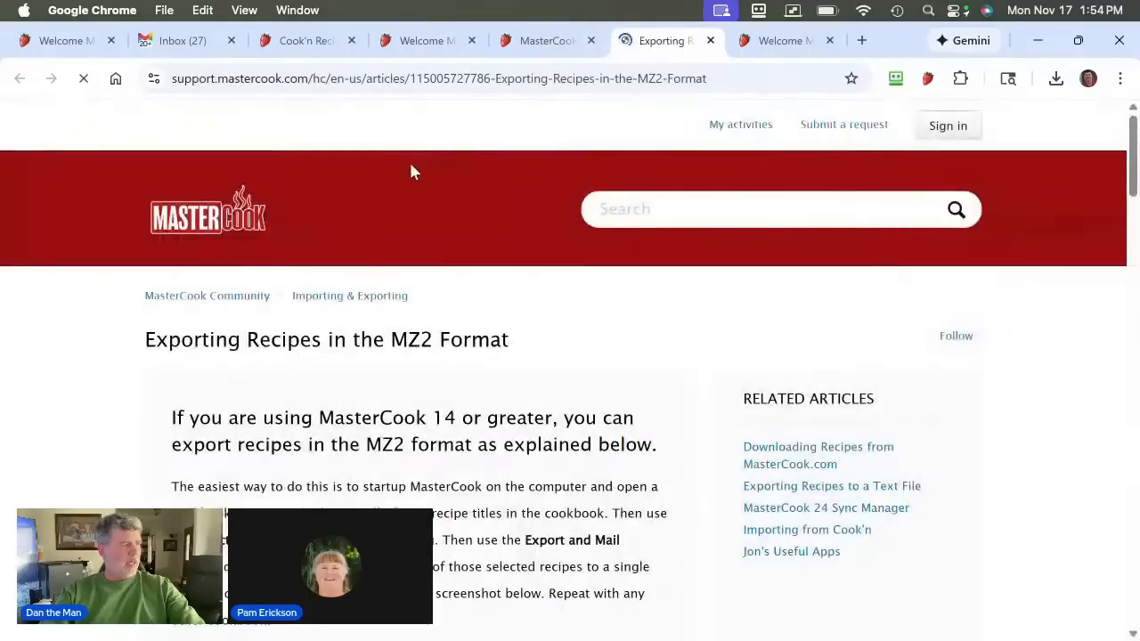
Scroll the MZ2 export article to its screenshot, compare with the transfer page, then switch to MasterCook 24
{"action": "scroll", "coordinate": [307, 368], "scroll_direction": "down", "scroll_amount": 1}
{"action": "scroll", "coordinate": [307, 369], "scroll_direction": "down", "scroll_amount": 5}
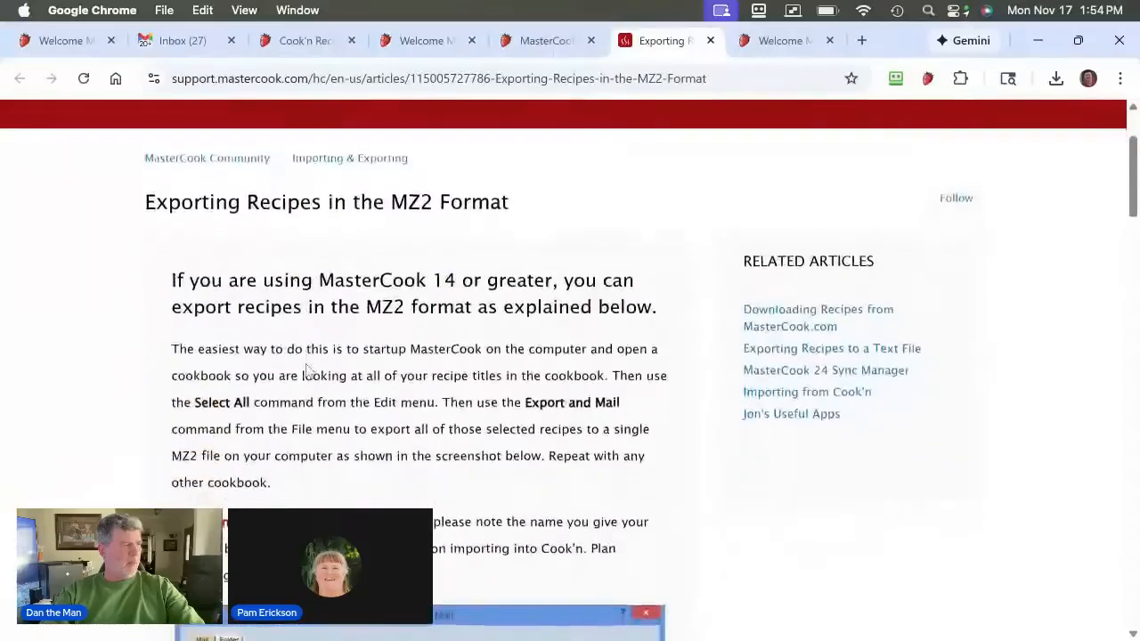
{"action": "scroll", "coordinate": [307, 369], "scroll_direction": "down", "scroll_amount": 2}
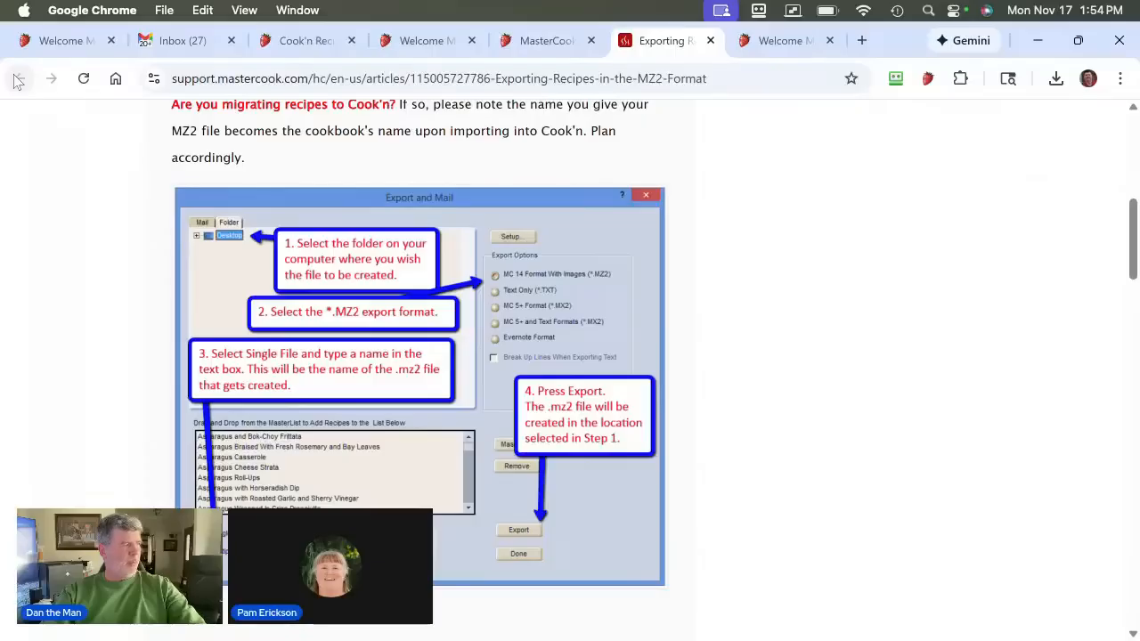
{"action": "left_click", "coordinate": [547, 41]}
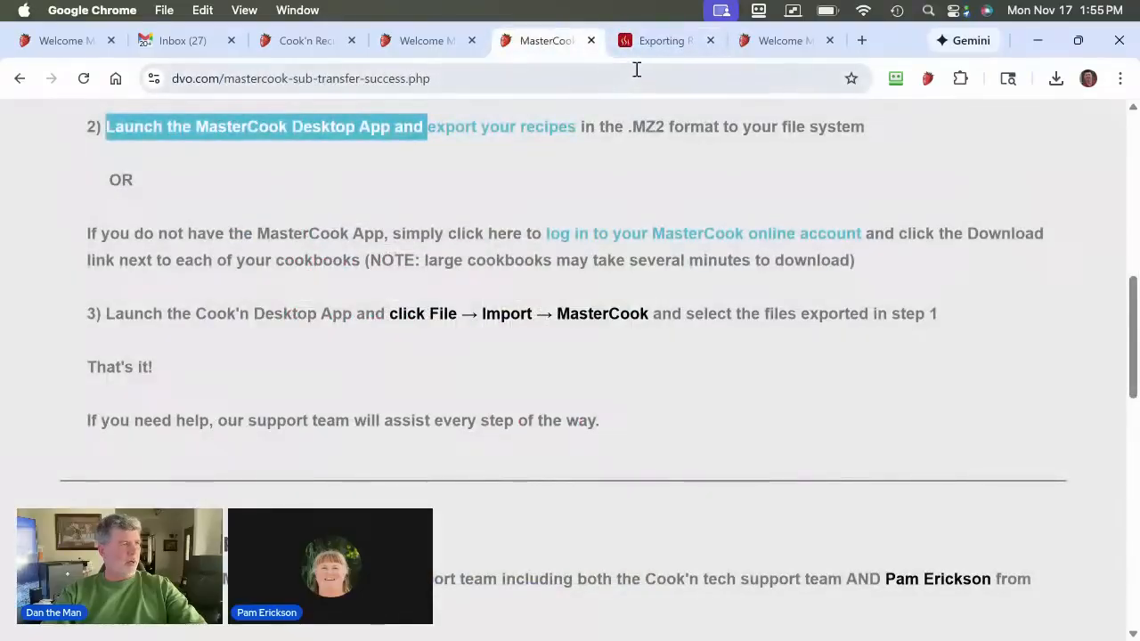
{"action": "left_click", "coordinate": [656, 44]}
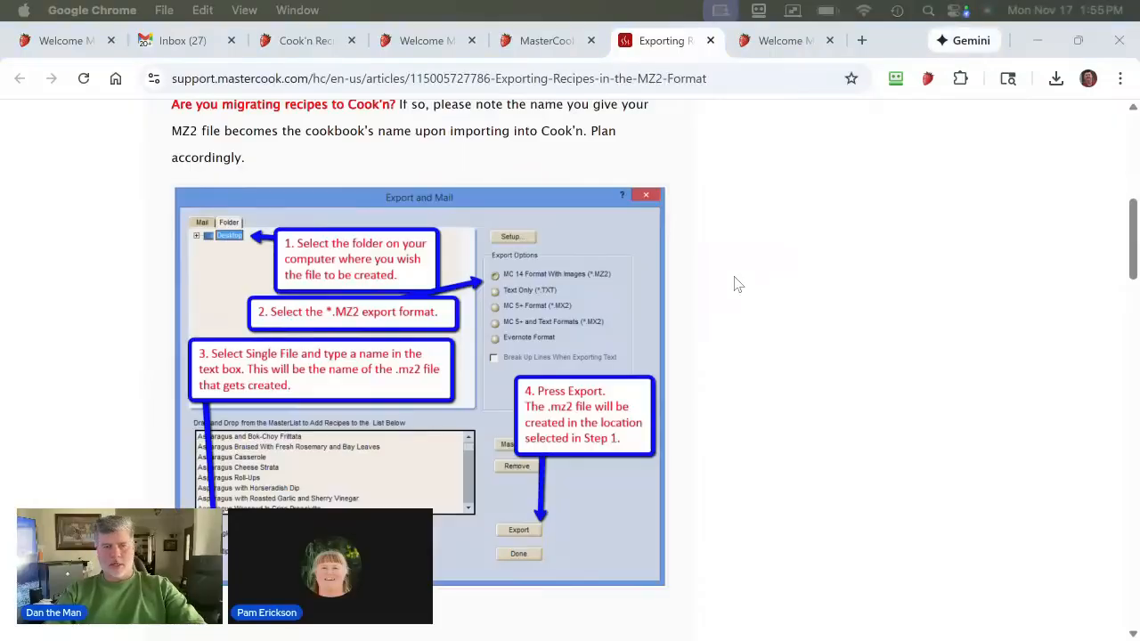
{"action": "key", "text": "super+Tab"}
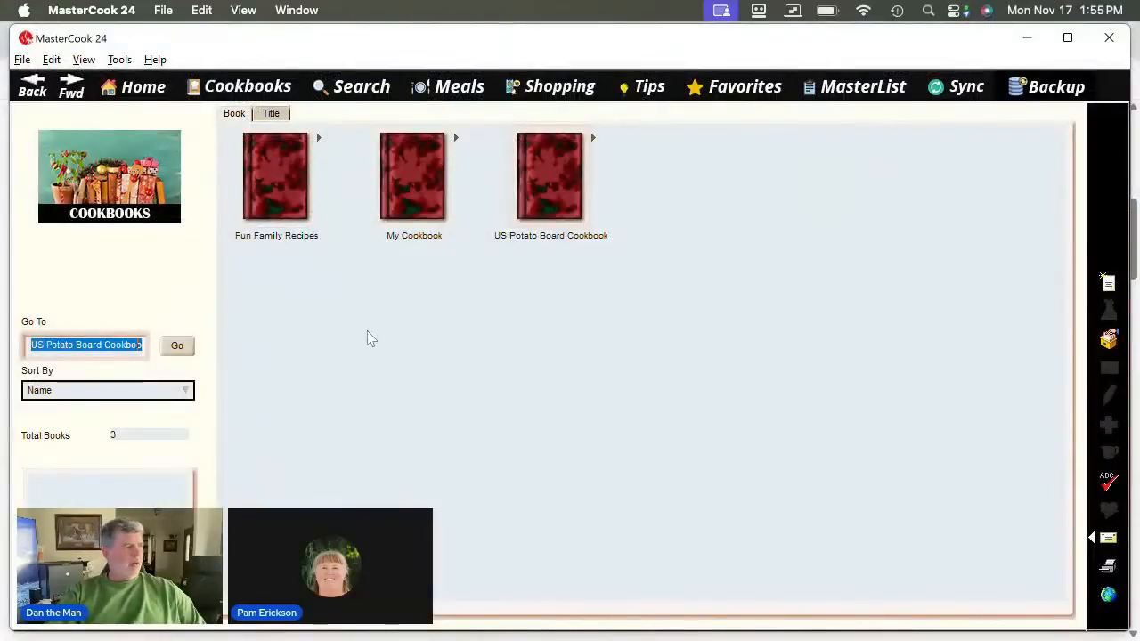
Go to the Cookbooks list and open the Fun Family Recipes cookbook
{"action": "left_click", "coordinate": [132, 87]}
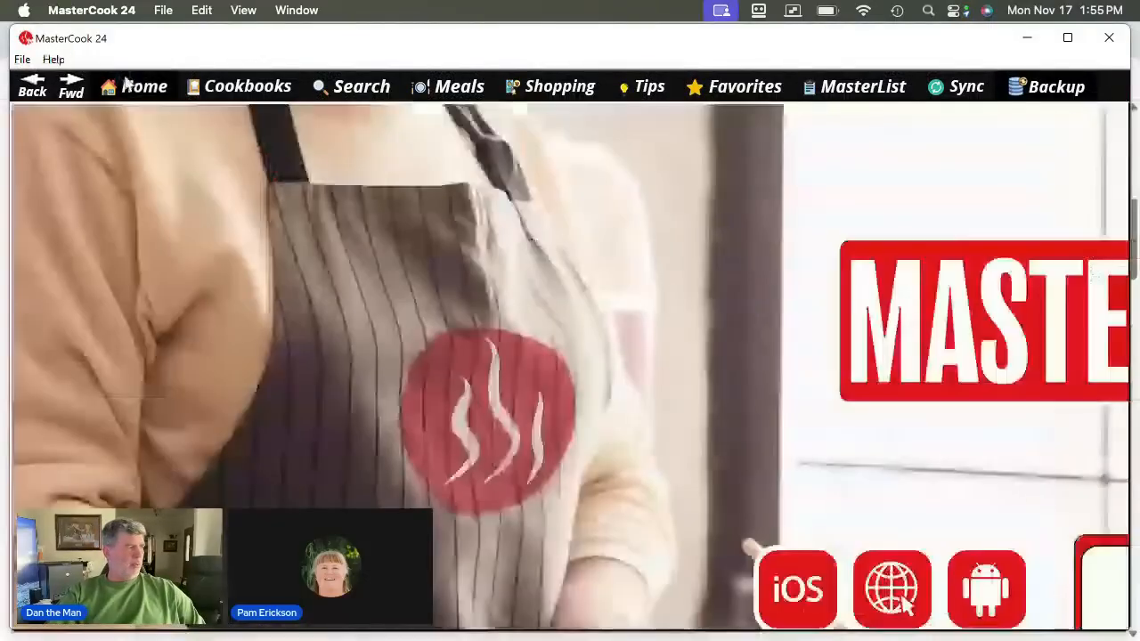
{"action": "left_click", "coordinate": [233, 86]}
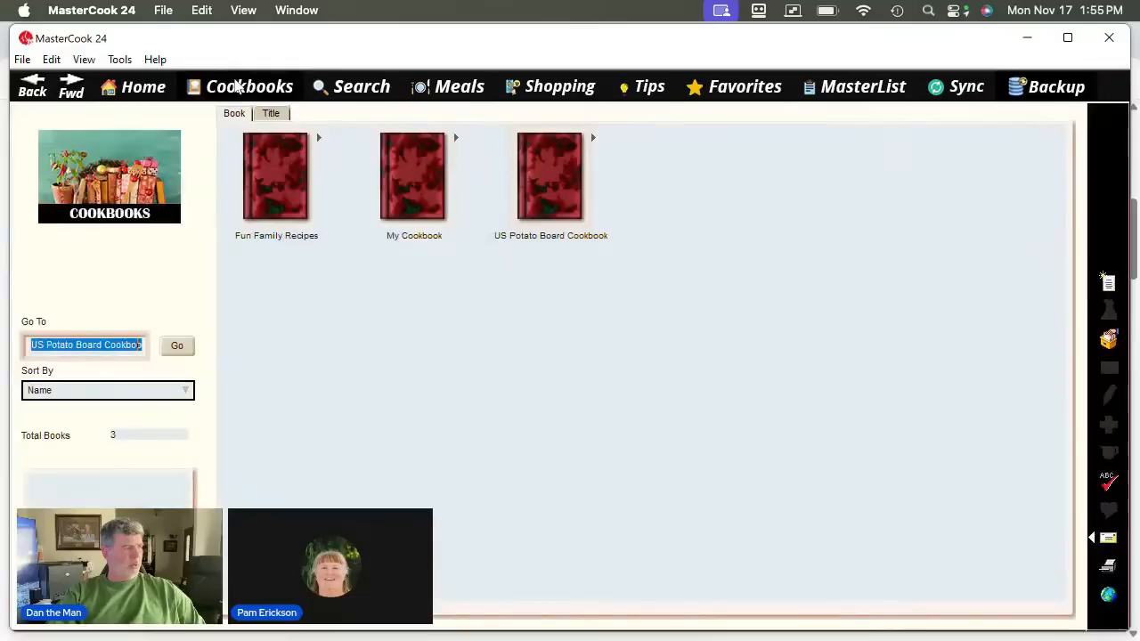
{"action": "right_click", "coordinate": [256, 153]}
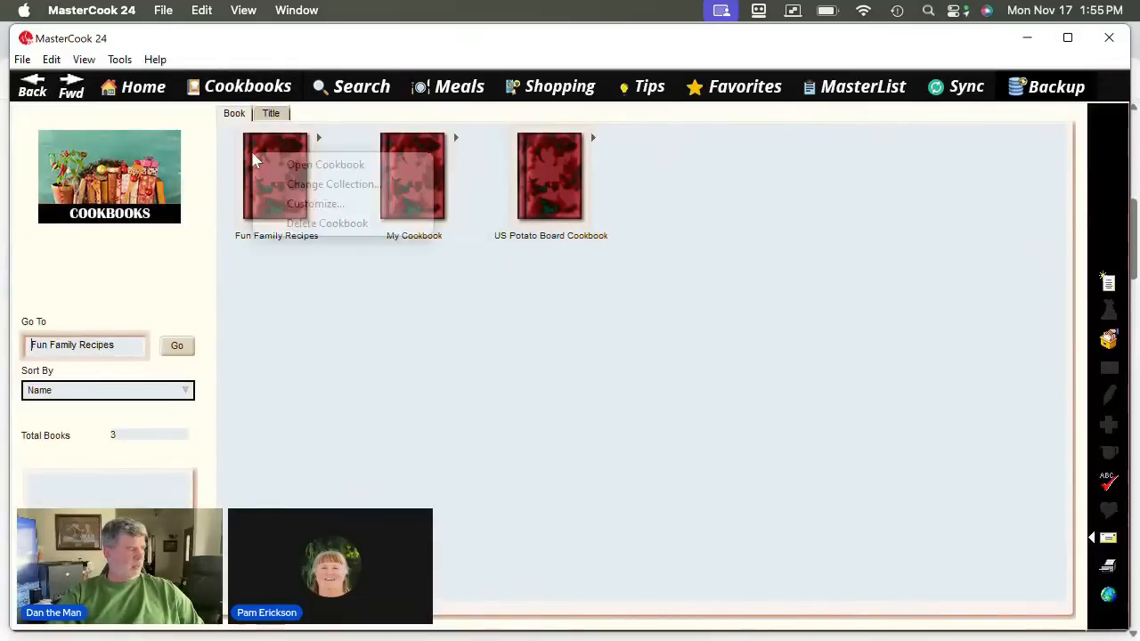
{"action": "left_click", "coordinate": [297, 318]}
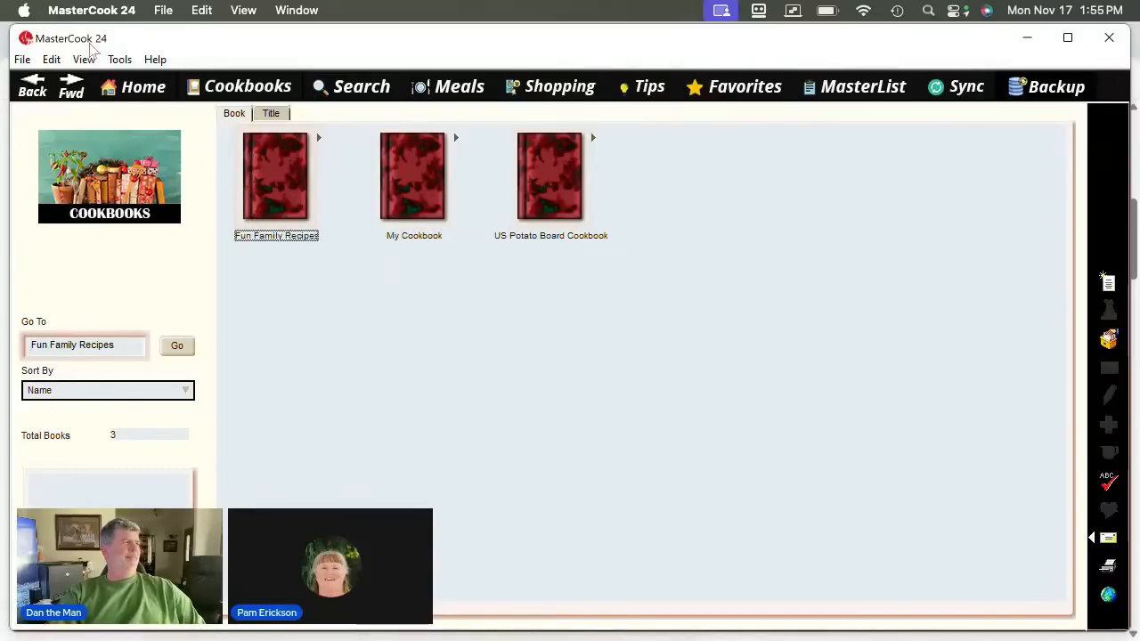
{"action": "double_click", "coordinate": [272, 184]}
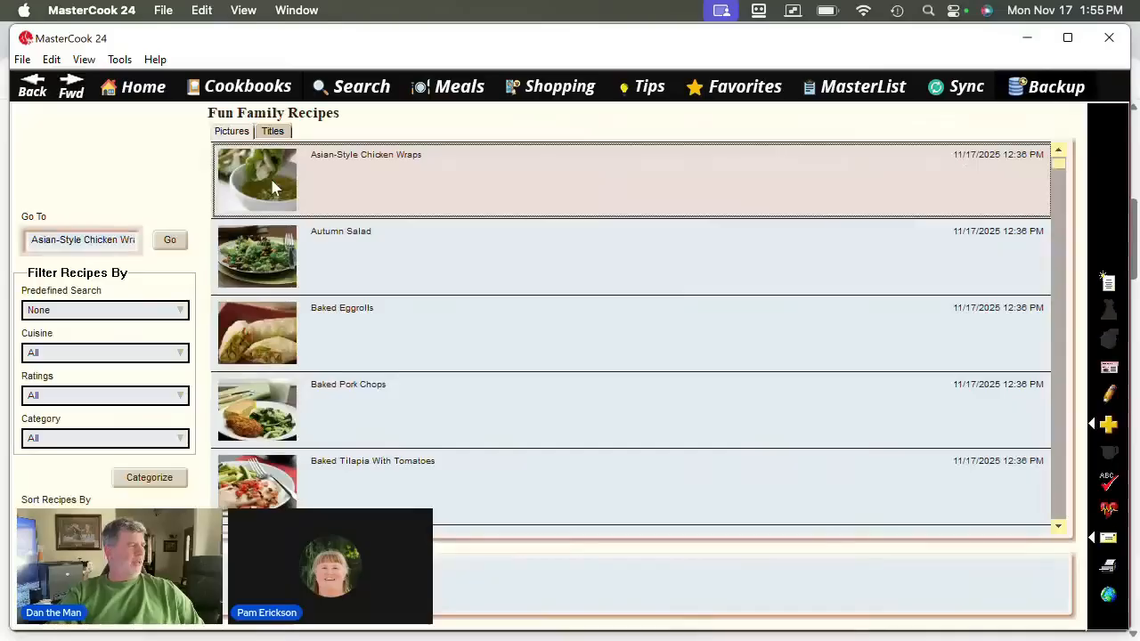
Search the File and Tools menus for export, select all recipes, and choose Export and Mail
{"action": "left_click", "coordinate": [23, 60]}
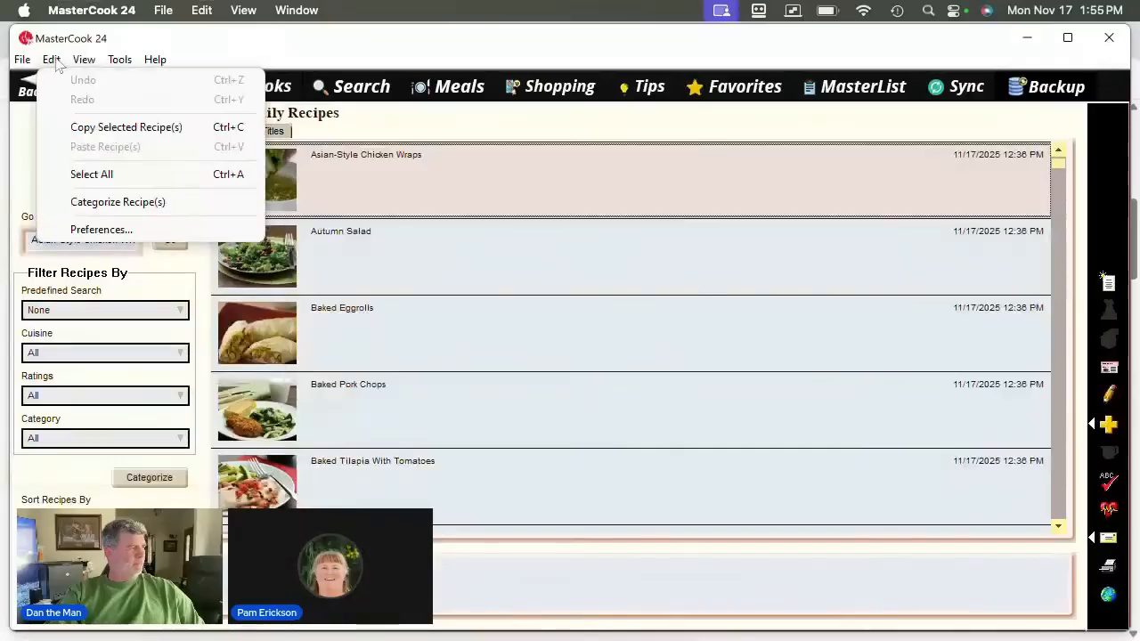
{"action": "left_click", "coordinate": [267, 33]}
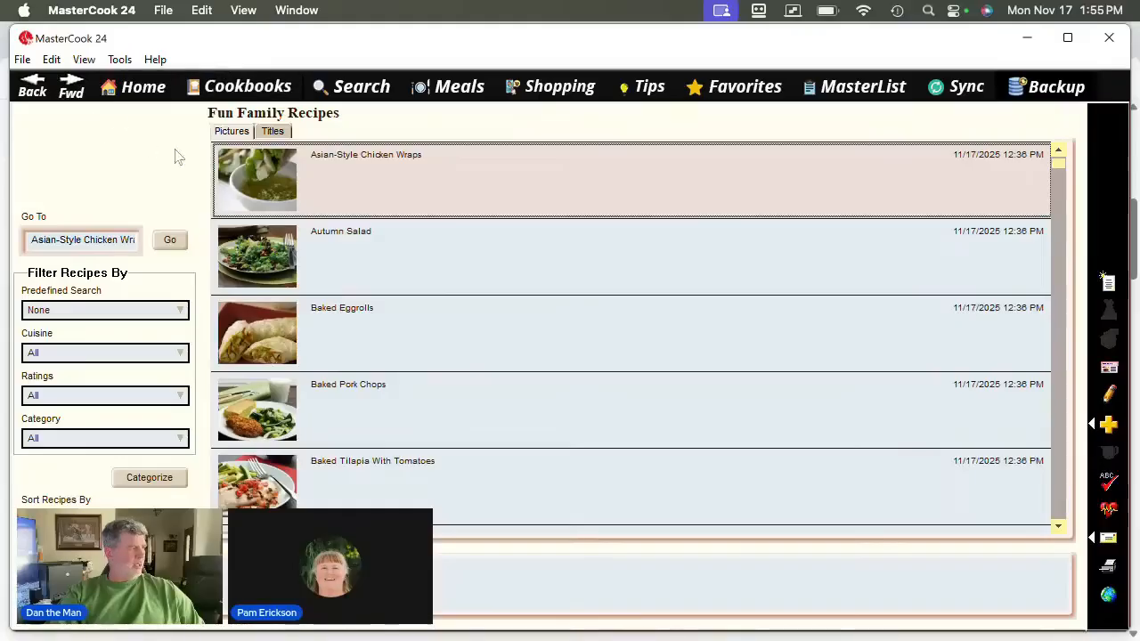
{"action": "left_click", "coordinate": [21, 62]}
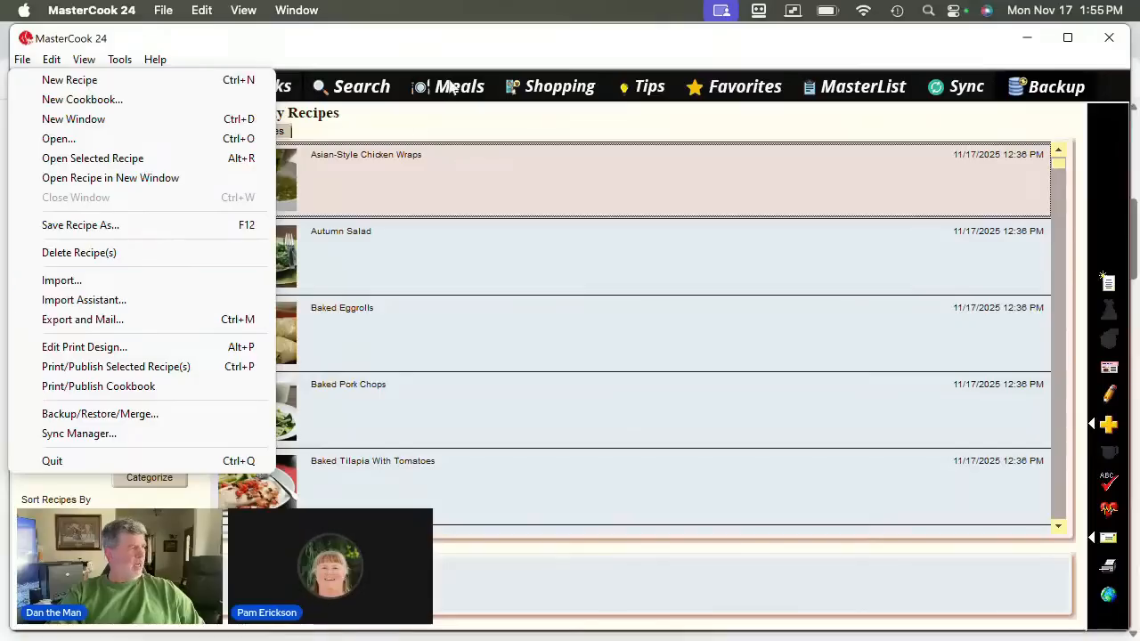
{"action": "left_click", "coordinate": [425, 119]}
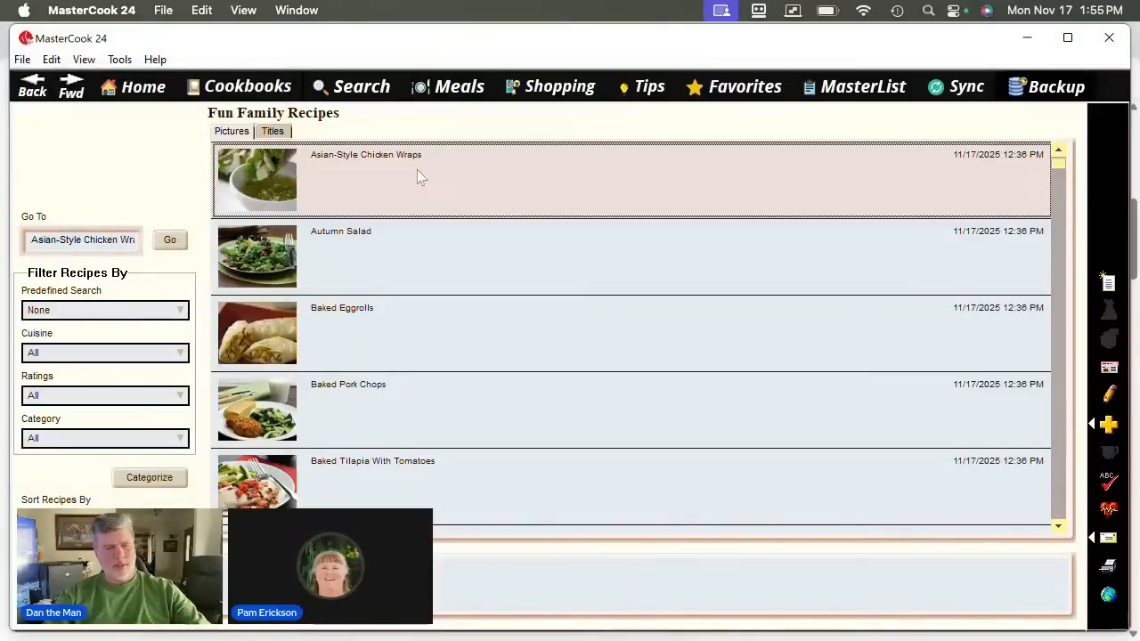
{"action": "key", "text": "ctrl+a"}
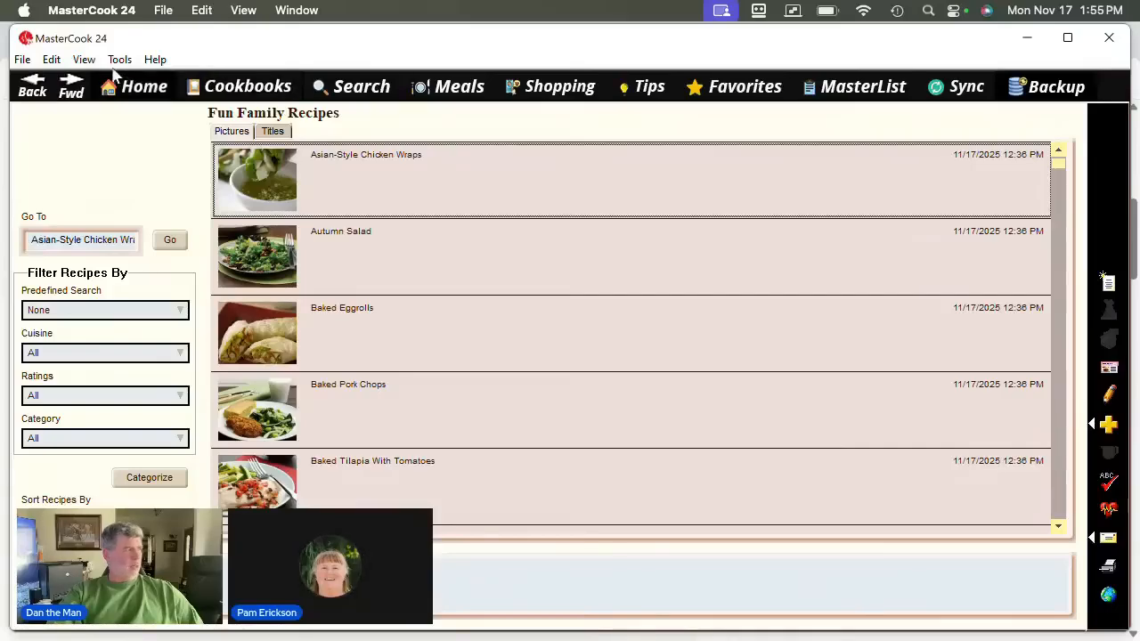
{"action": "left_click", "coordinate": [23, 61]}
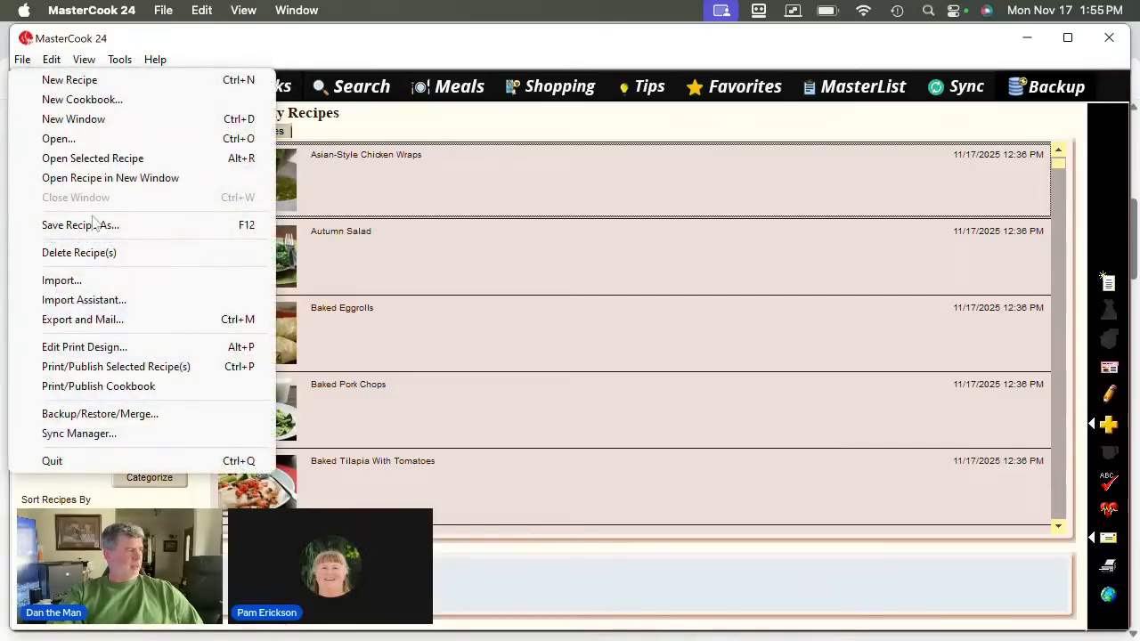
{"action": "left_click", "coordinate": [95, 321]}
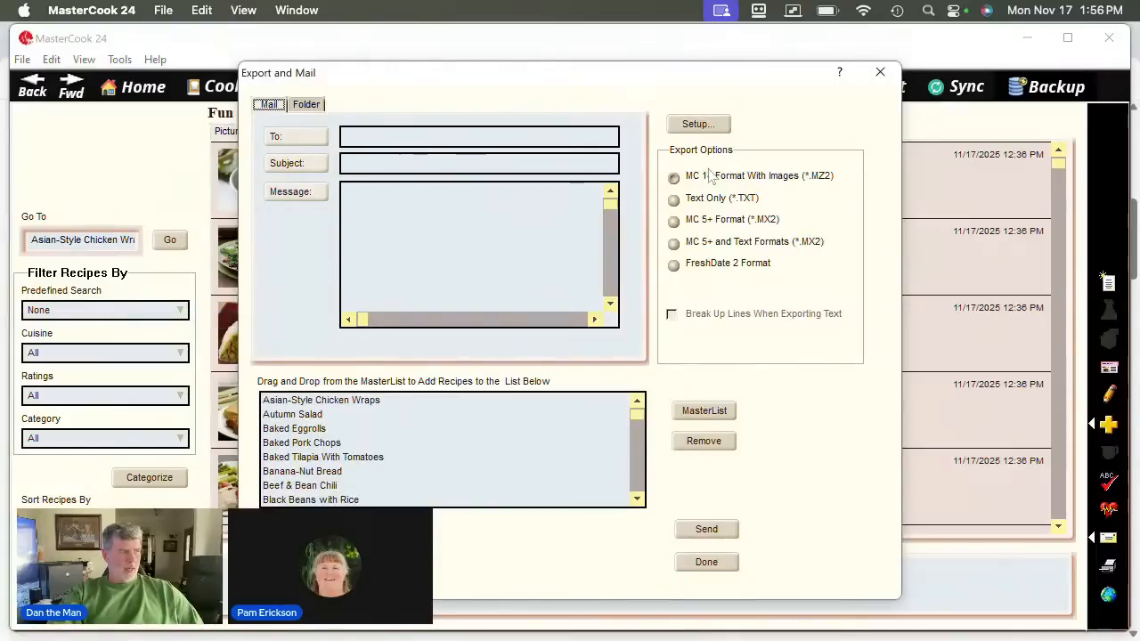
Switch the export to the Folder option instead of e-mail and nudge the window up-right
{"action": "left_click", "coordinate": [306, 105]}
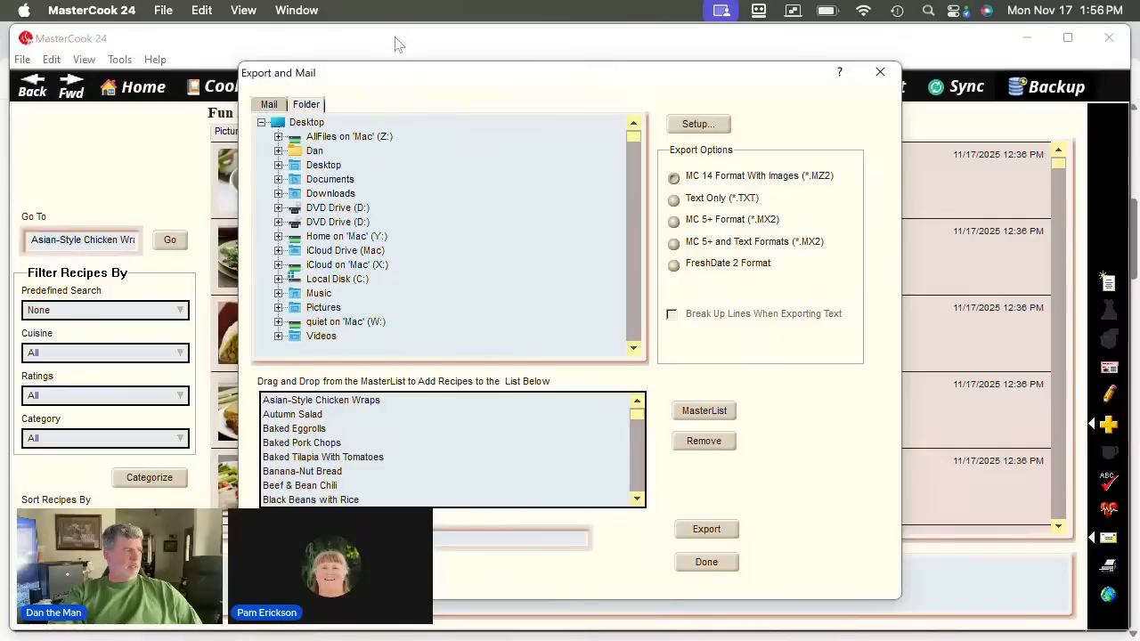
{"action": "left_click_drag", "start_coordinate": [392, 76], "coordinate": [477, 63]}
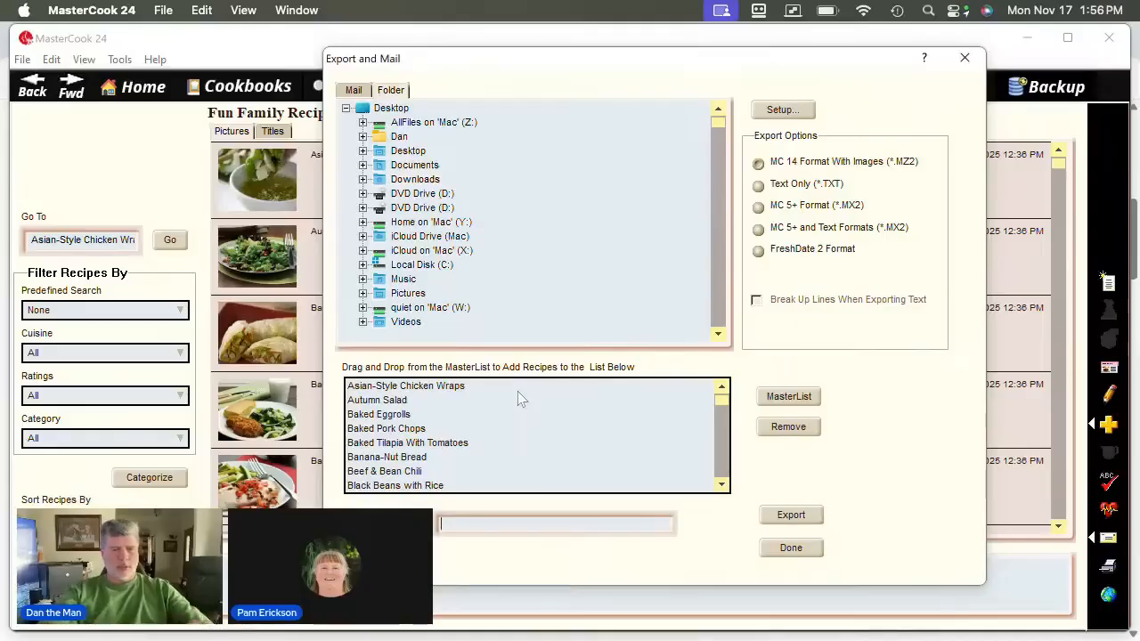
Name the file 'Fun Family Recipes', export all 64 recipes, and close the export window
{"action": "type", "text": "Fun Family R"}
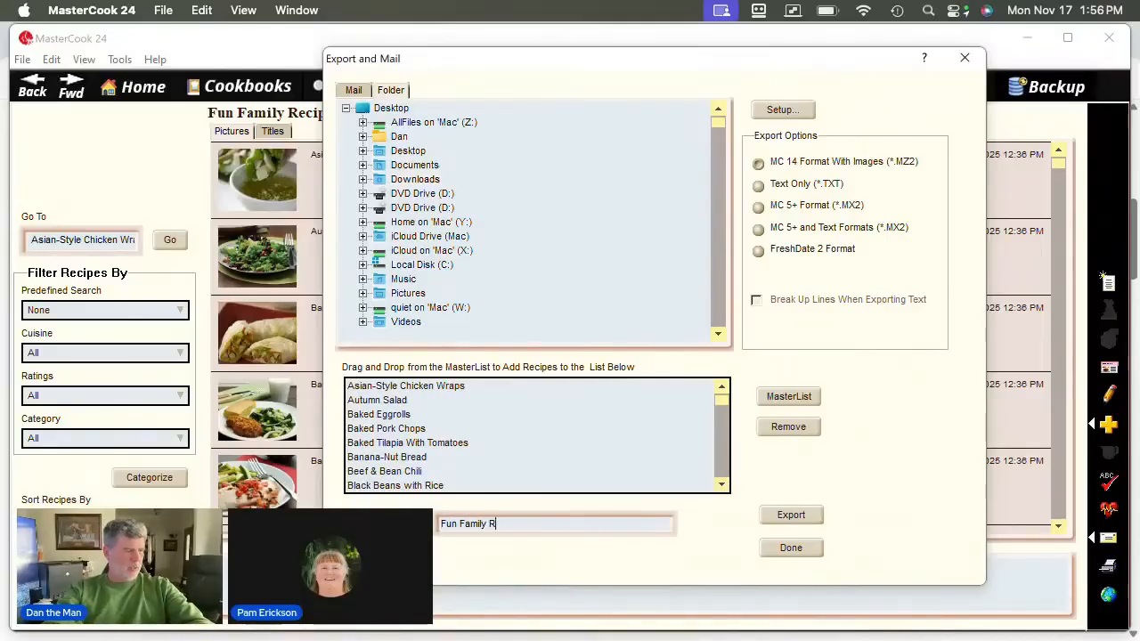
{"action": "type", "text": "ecipes"}
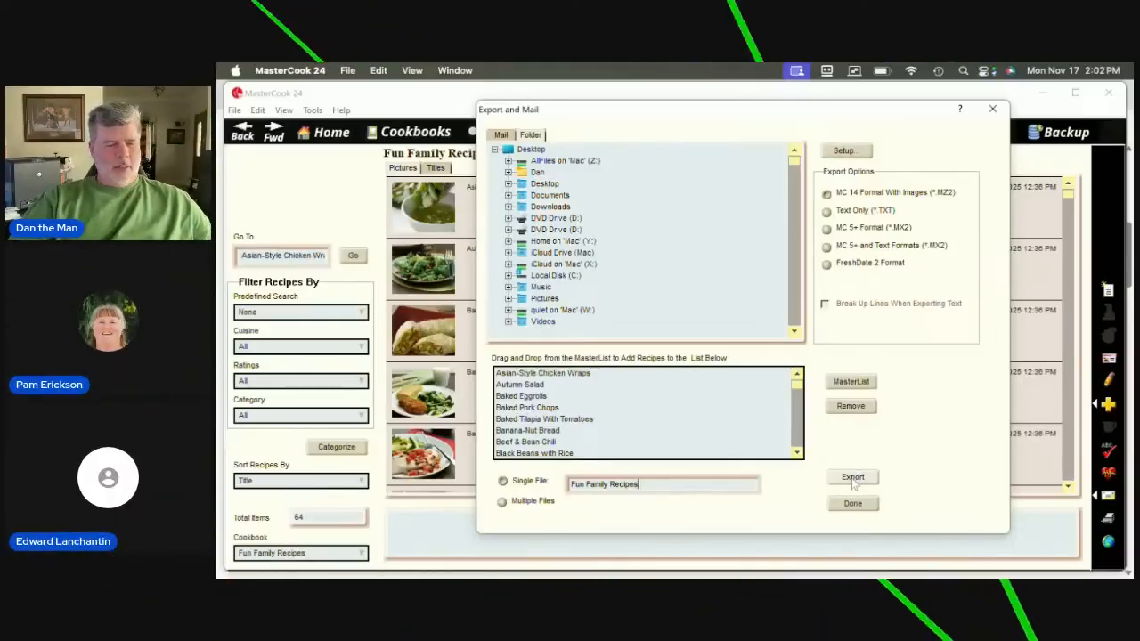
{"action": "left_click", "coordinate": [853, 478]}
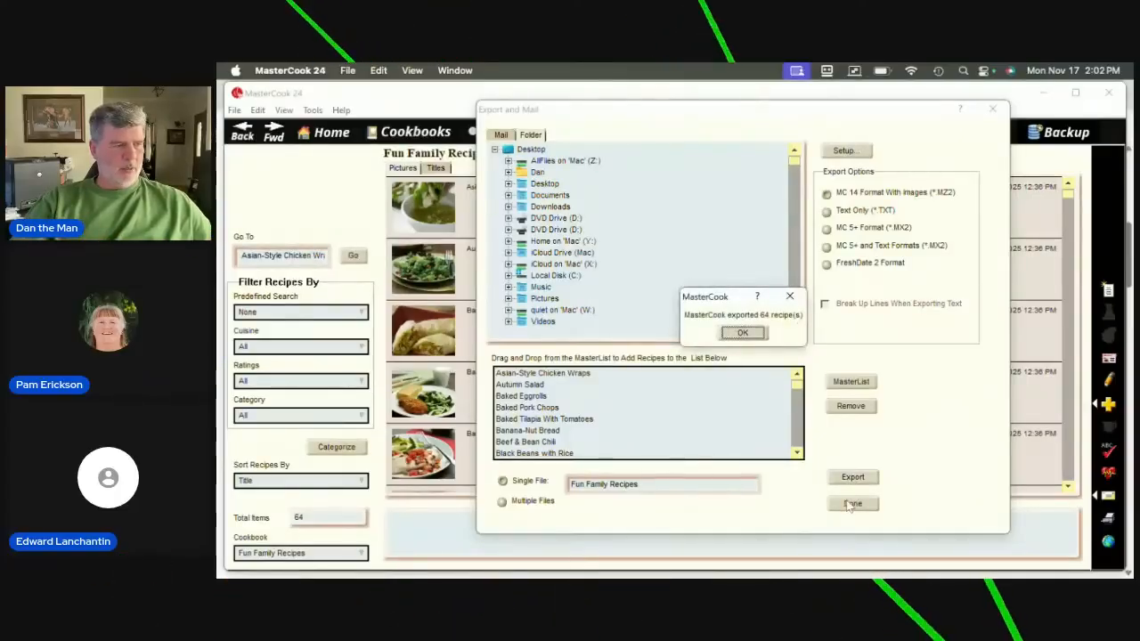
{"action": "left_click", "coordinate": [743, 333]}
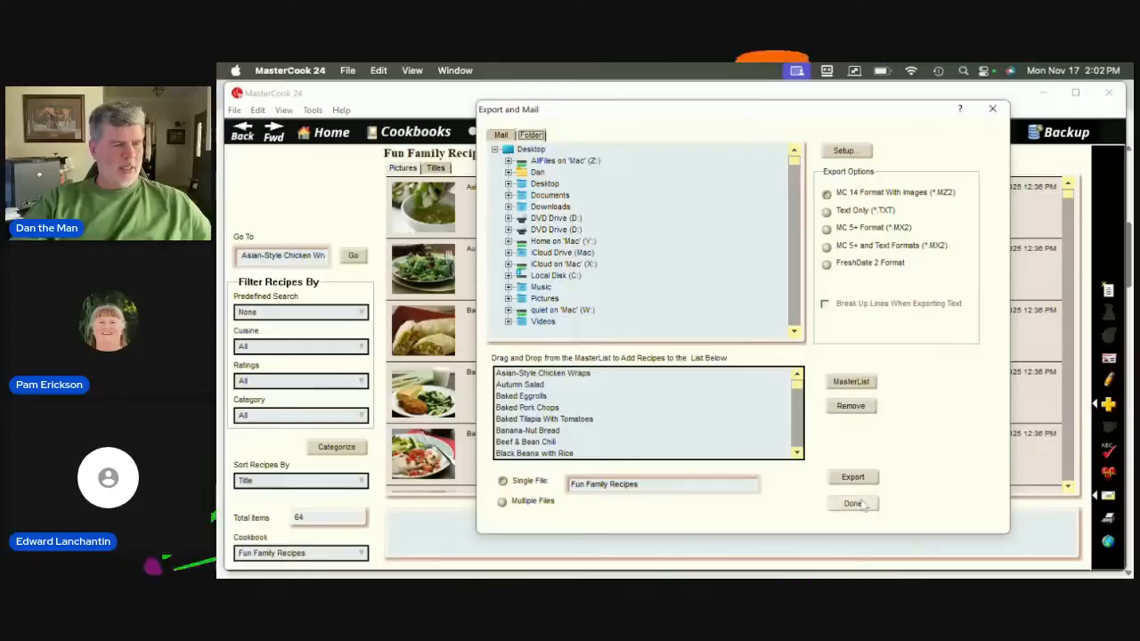
{"action": "left_click", "coordinate": [860, 505]}
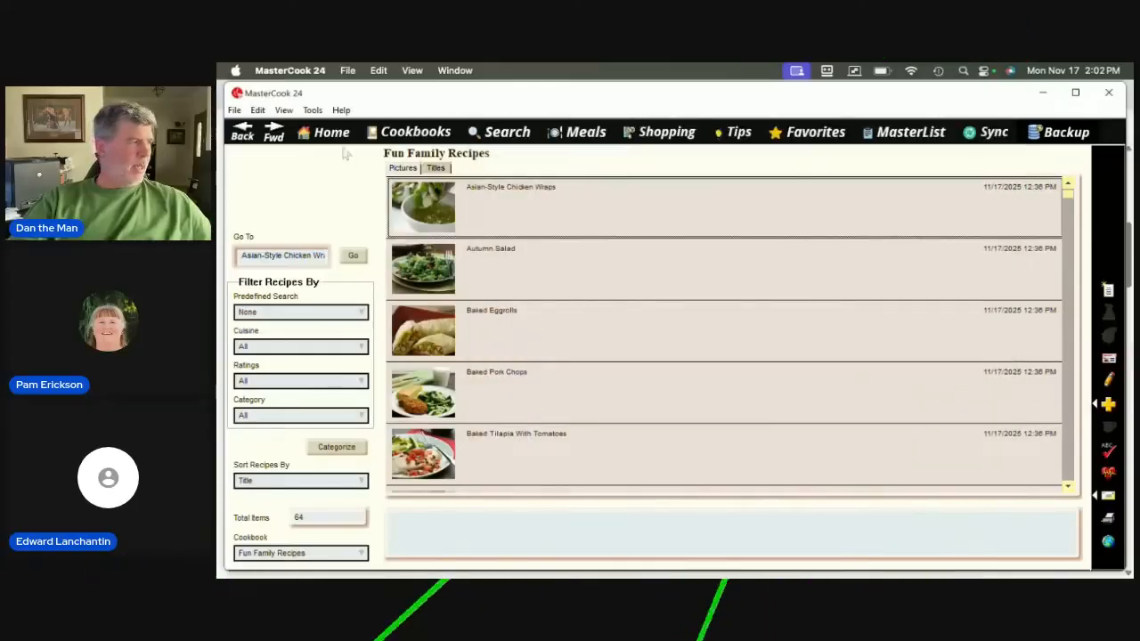
Open My Cookbook, select all 183 recipes, and bring up Export and Mail
{"action": "left_click", "coordinate": [391, 134]}
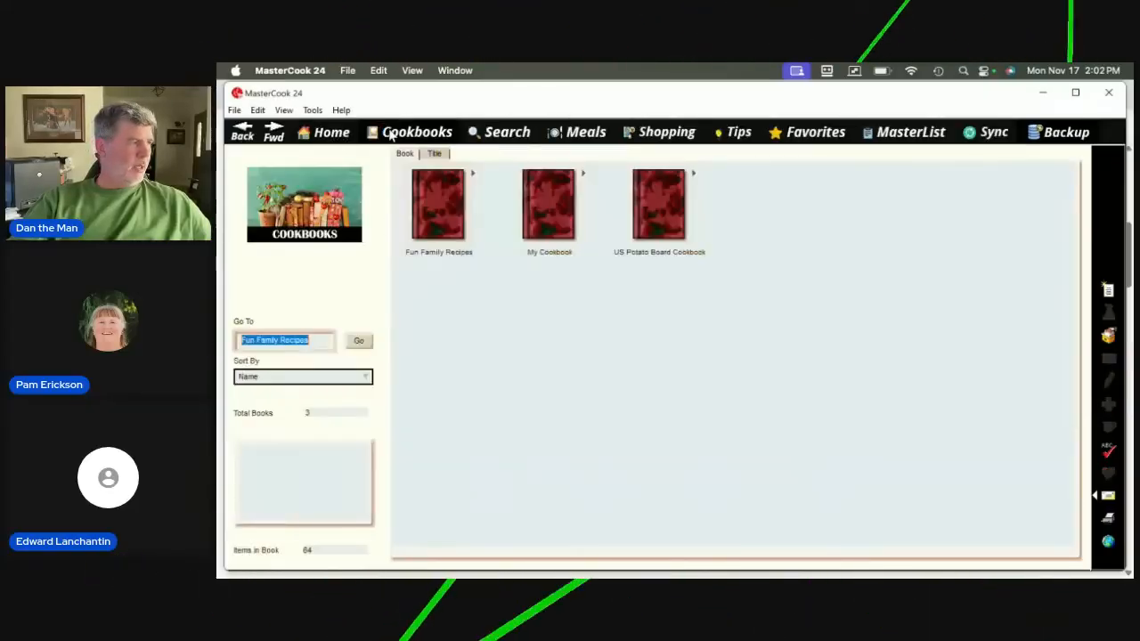
{"action": "double_click", "coordinate": [541, 216]}
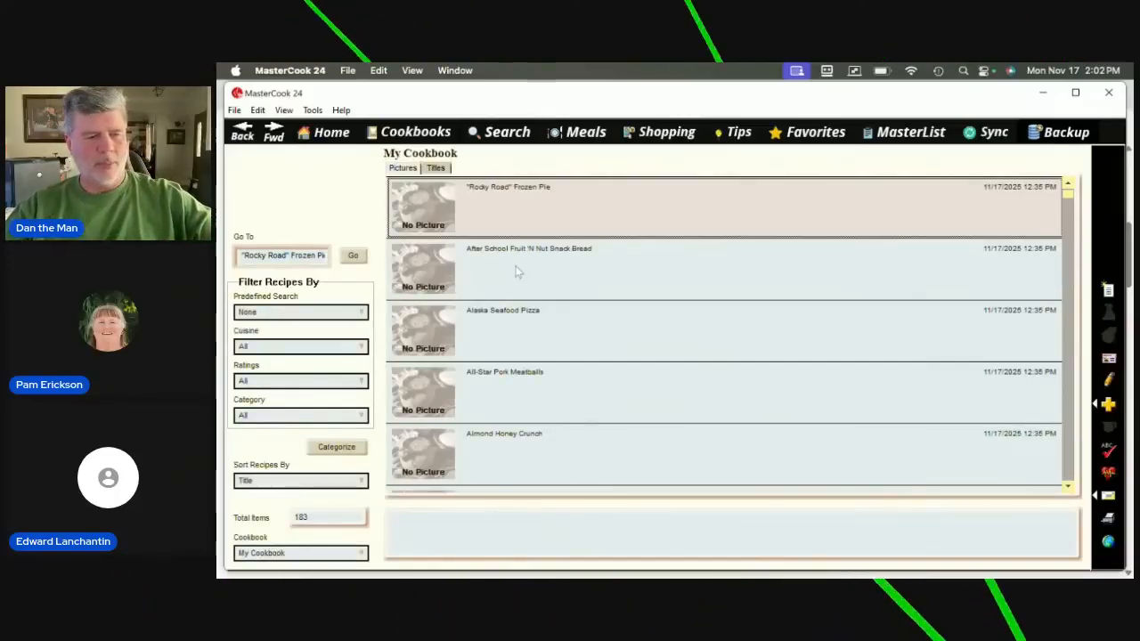
{"action": "key", "text": "ctrl+a"}
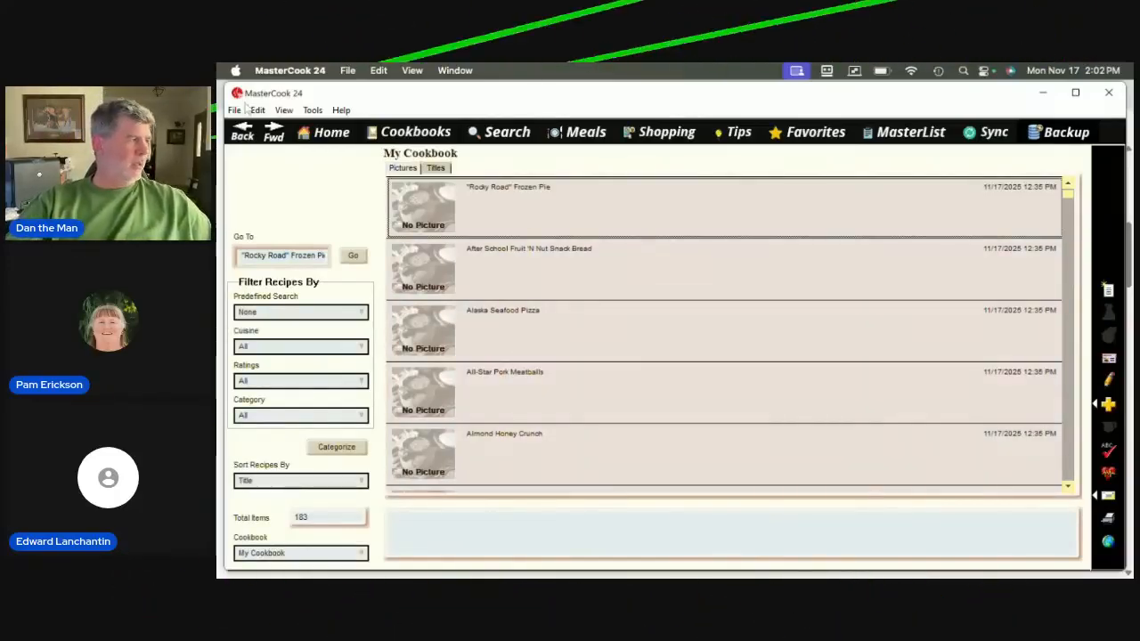
{"action": "left_click", "coordinate": [234, 110]}
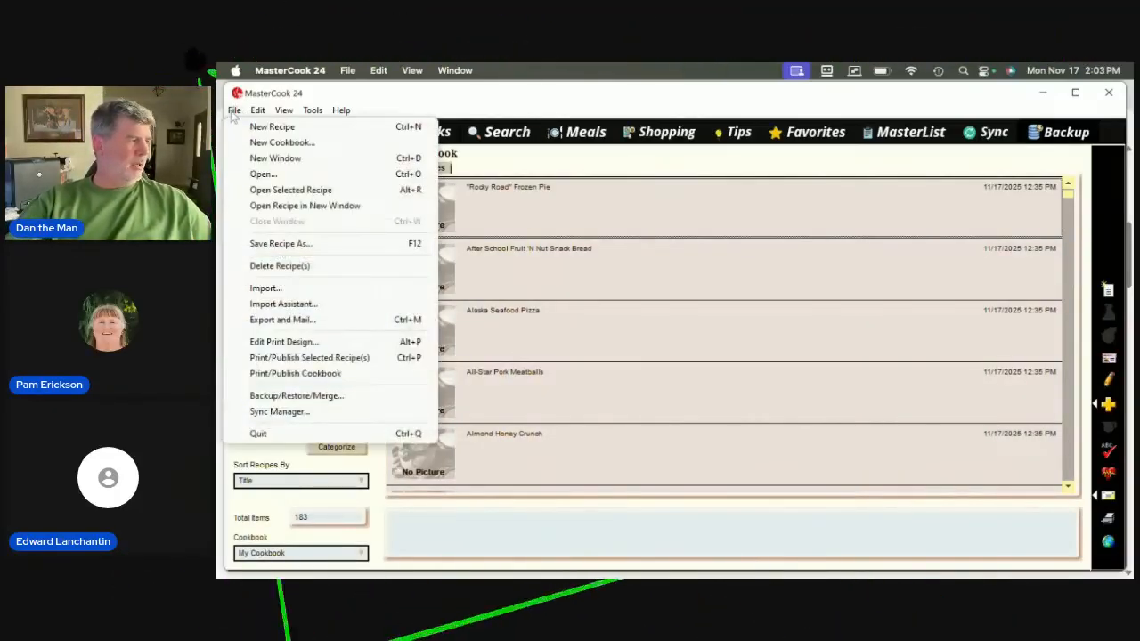
{"action": "left_click", "coordinate": [276, 319]}
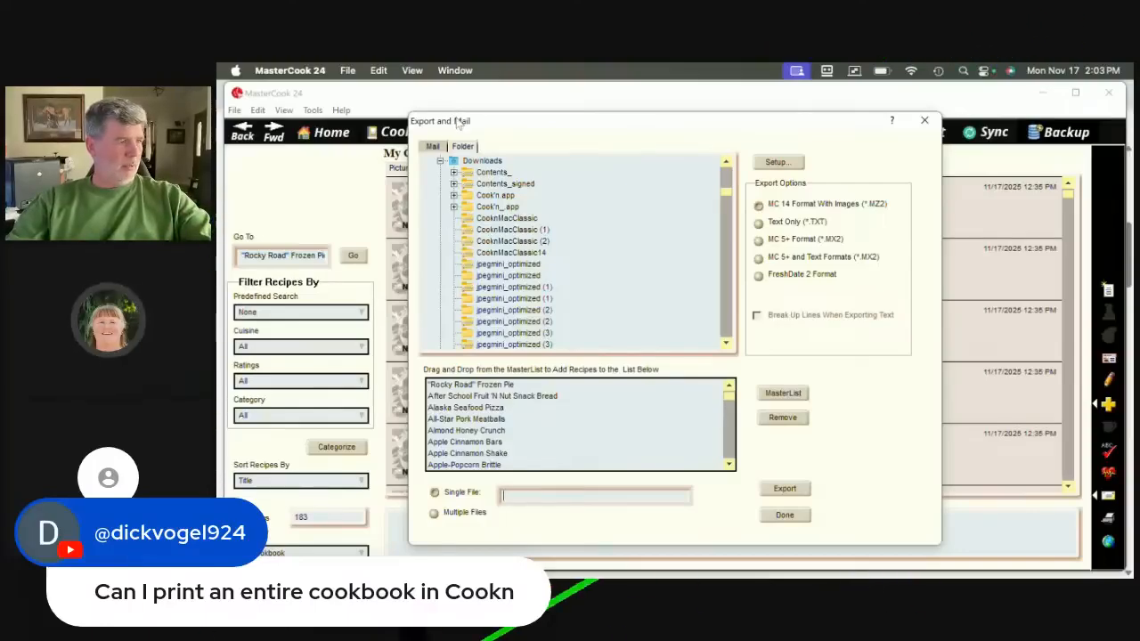
Export to Downloads as a single file named 'My Cookbook', confirm, and close the window
{"action": "left_click_drag", "start_coordinate": [459, 123], "coordinate": [614, 124]}
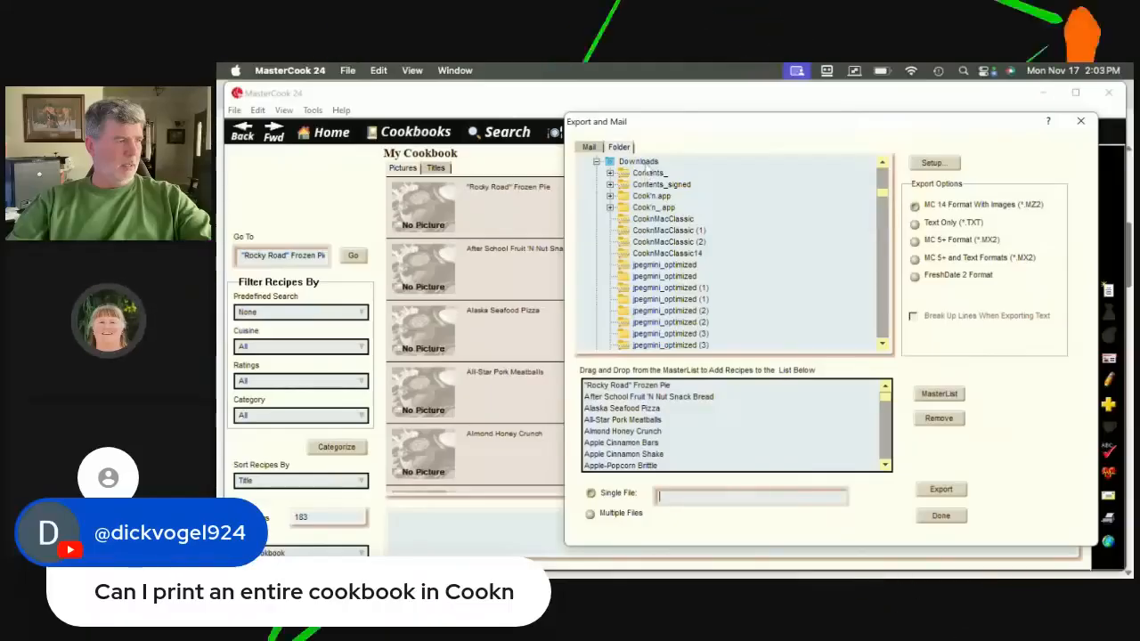
{"action": "left_click", "coordinate": [639, 162]}
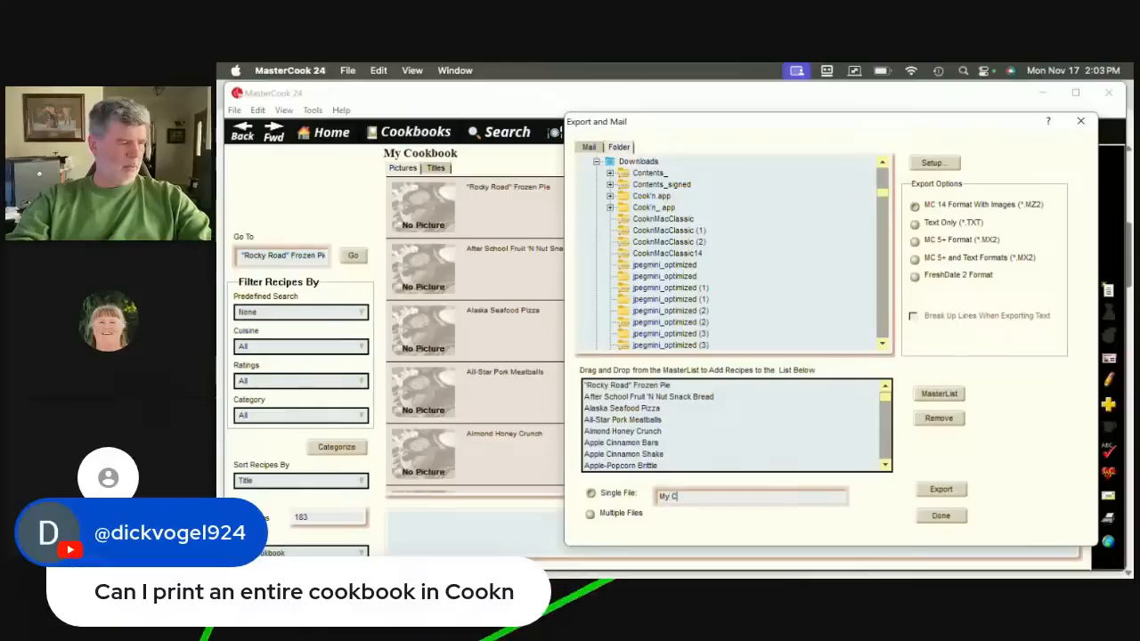
{"action": "type", "text": "okbook"}
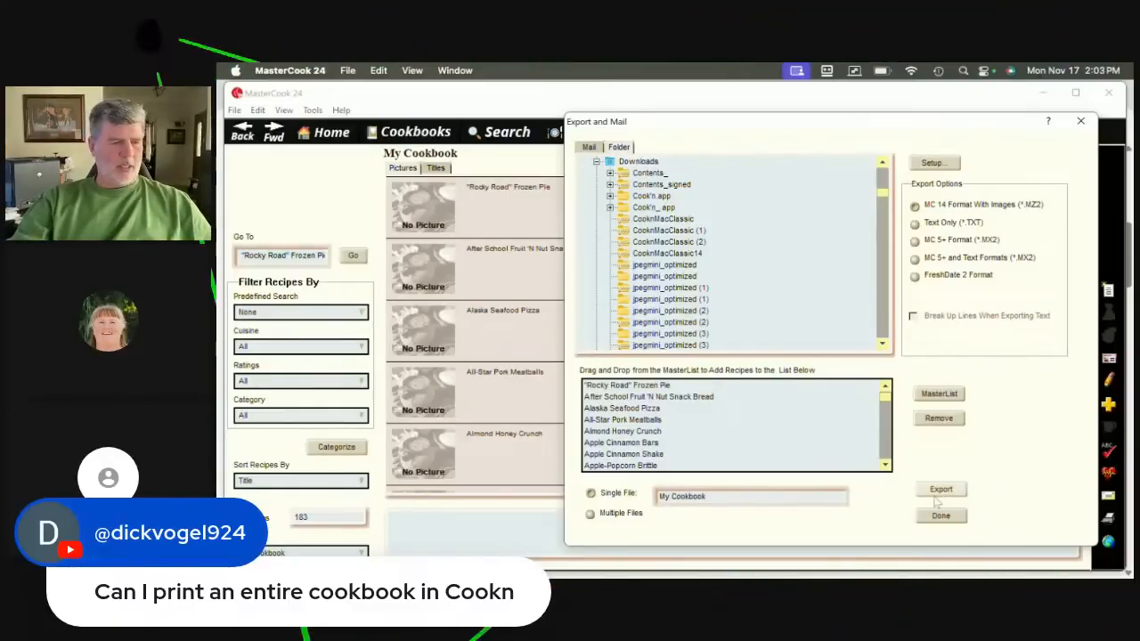
{"action": "left_click", "coordinate": [937, 498]}
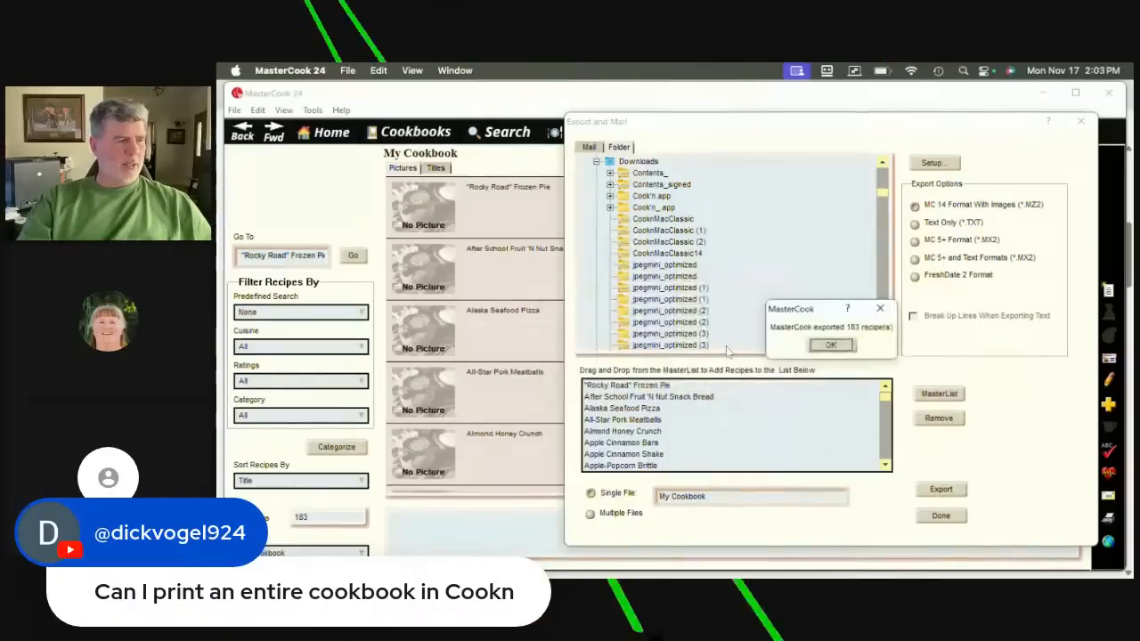
{"action": "left_click", "coordinate": [826, 344]}
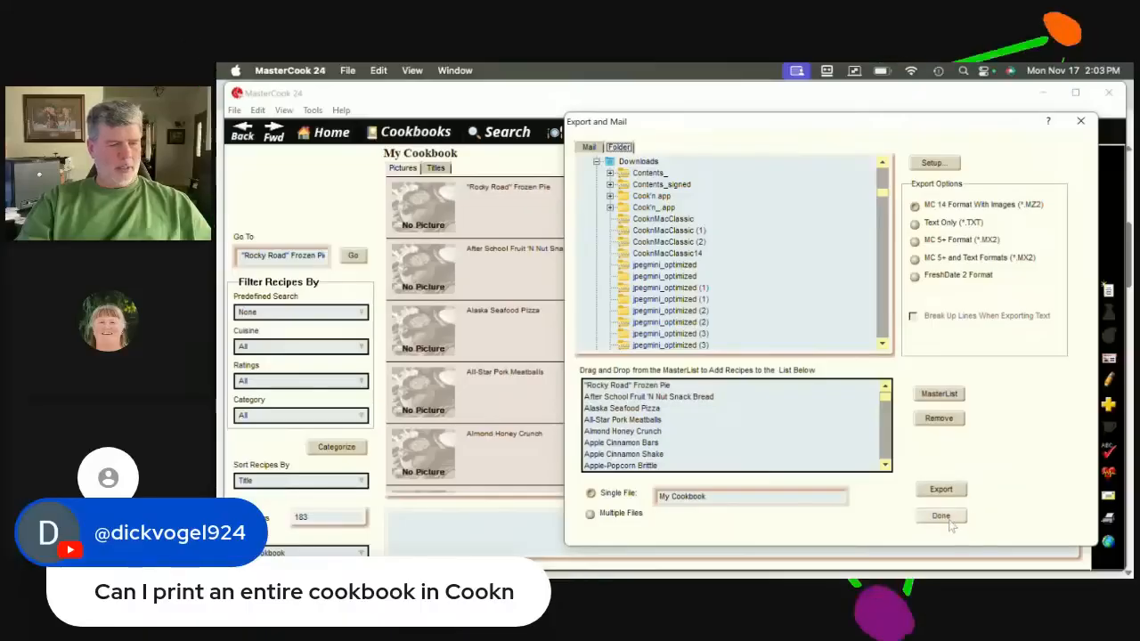
{"action": "left_click", "coordinate": [944, 515]}
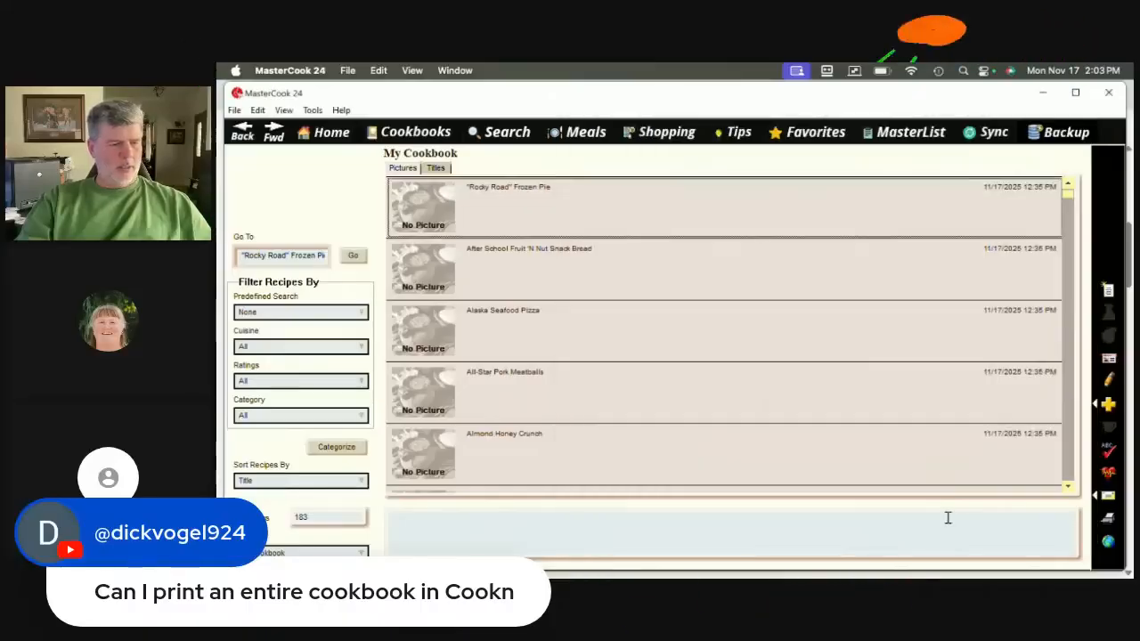
Open the US Potato Board Cookbook and bring up Export and Mail for its recipes
{"action": "left_click", "coordinate": [401, 131]}
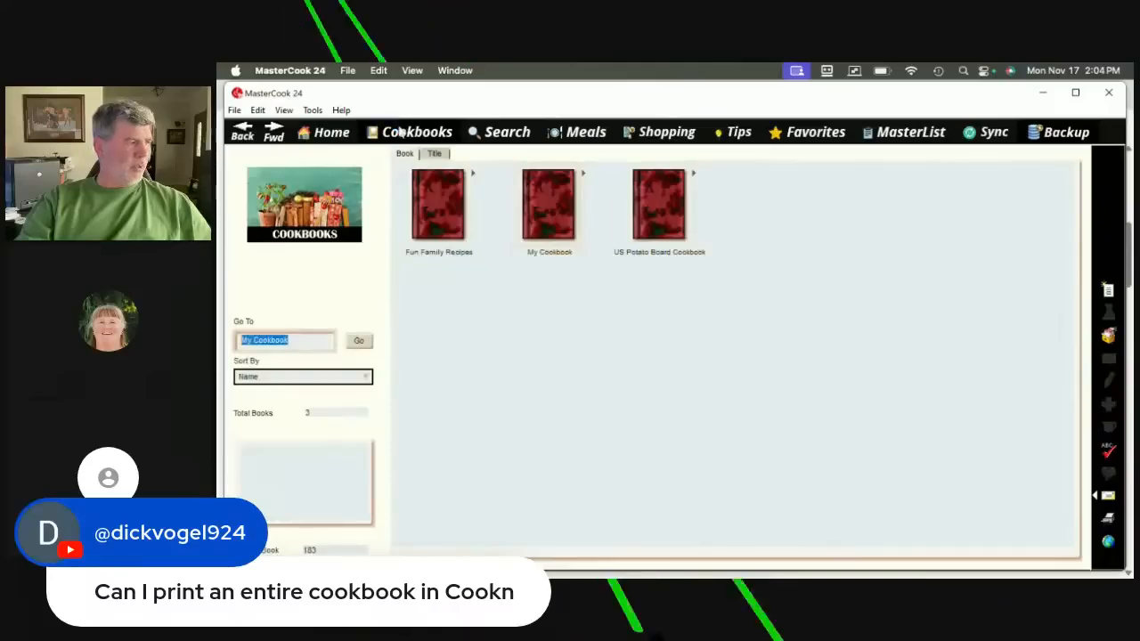
{"action": "double_click", "coordinate": [665, 193]}
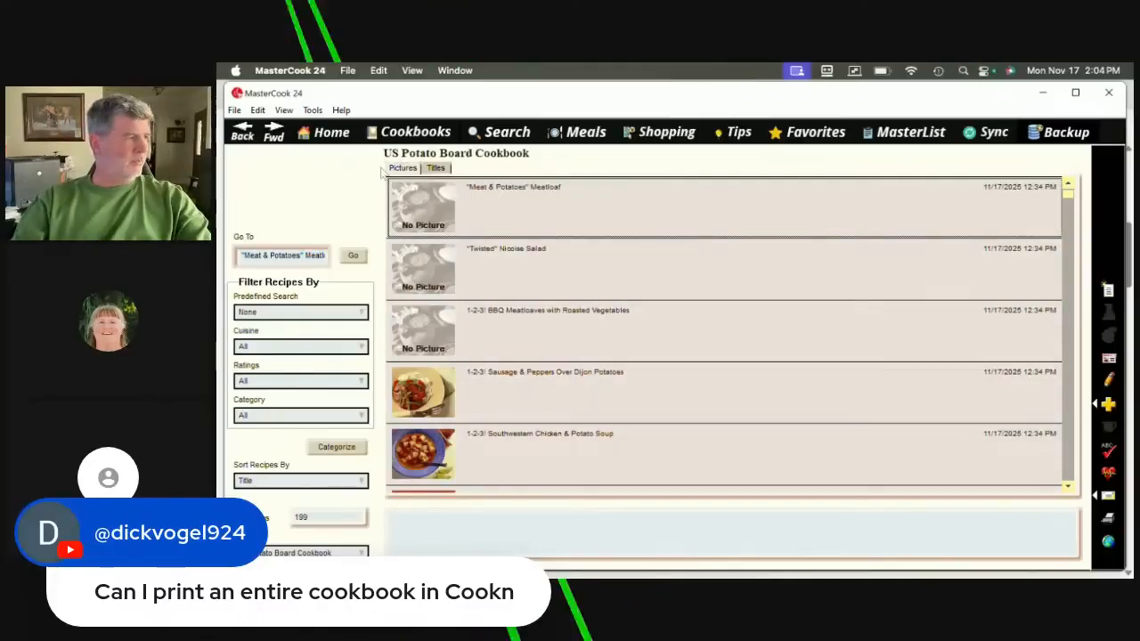
{"action": "left_click", "coordinate": [234, 110]}
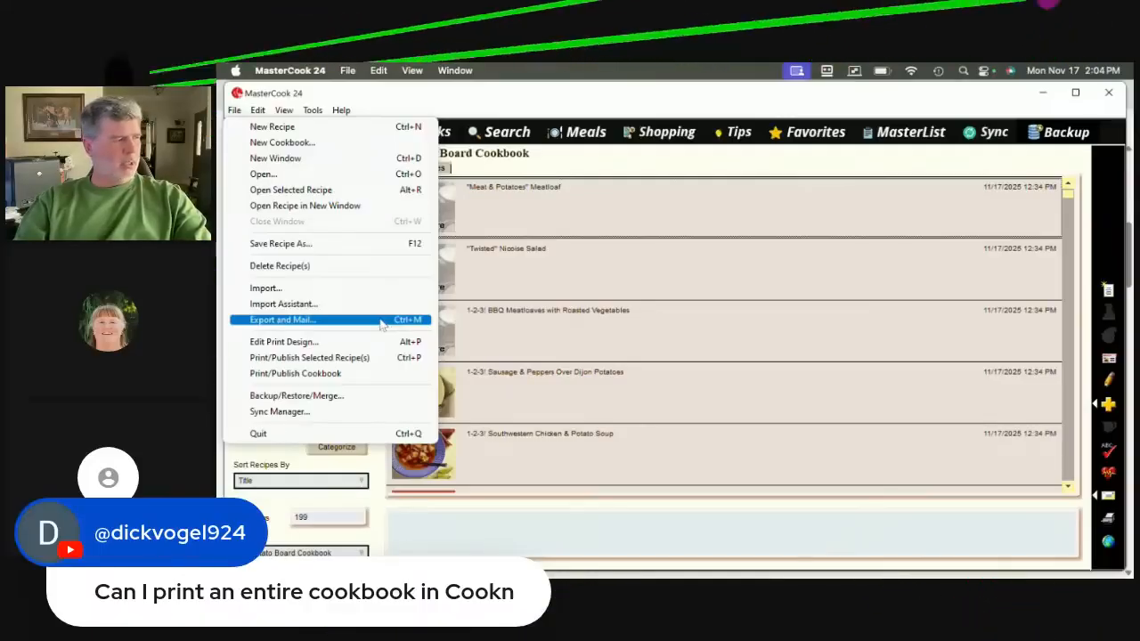
{"action": "left_click", "coordinate": [363, 323]}
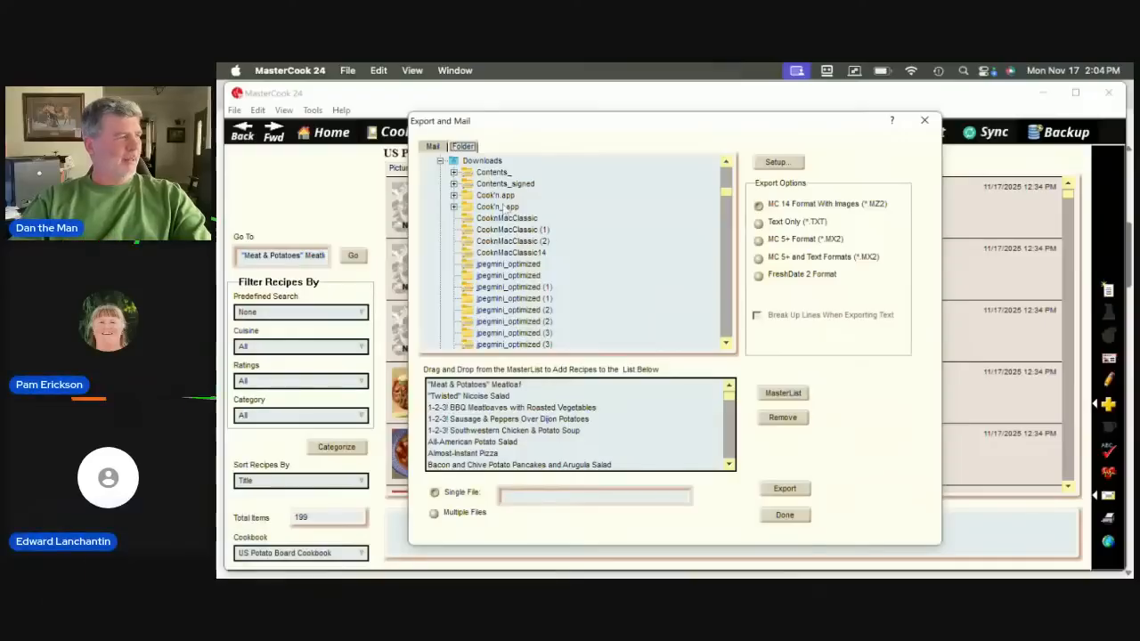
Choose Downloads and name the single export file 'US Potato Board Cookbook'
{"action": "left_click", "coordinate": [475, 161]}
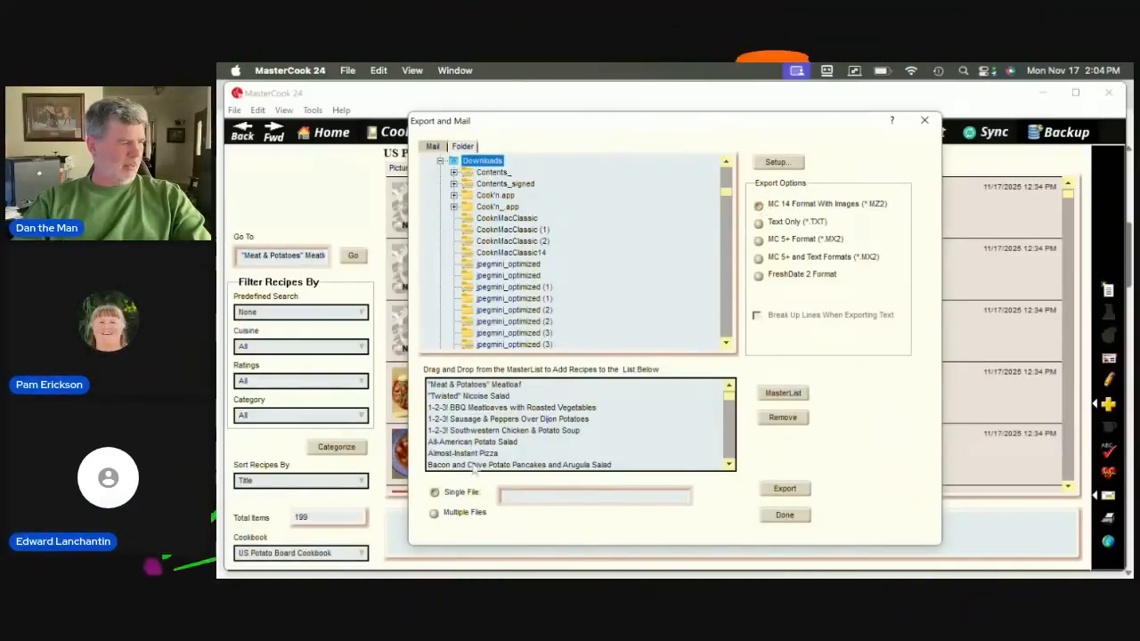
{"action": "left_click", "coordinate": [530, 497]}
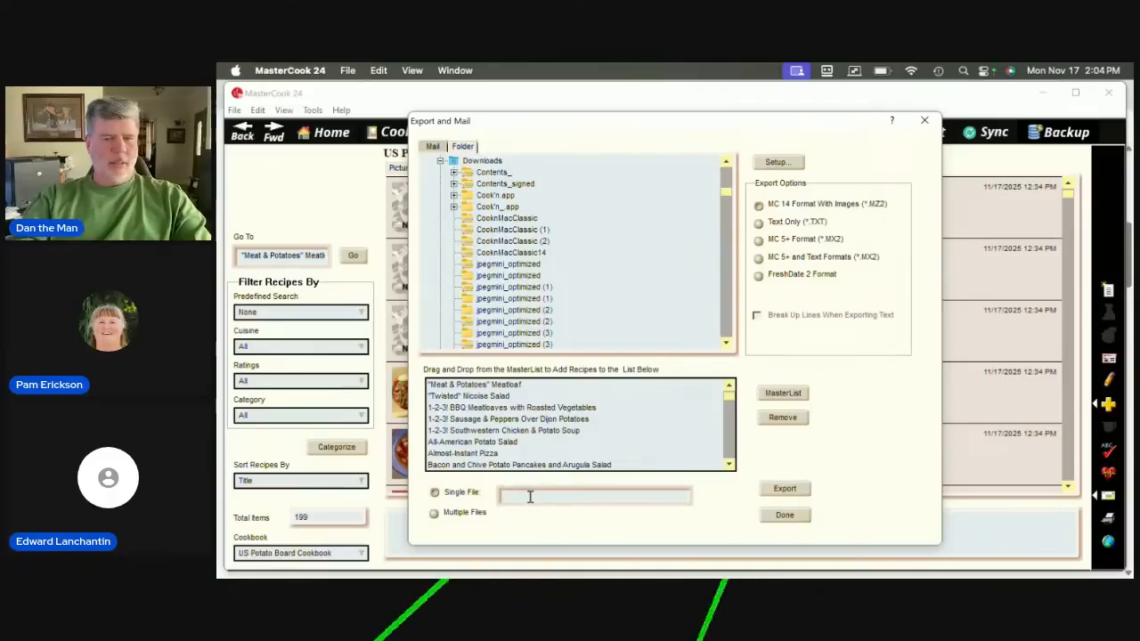
{"action": "type", "text": "Us"}
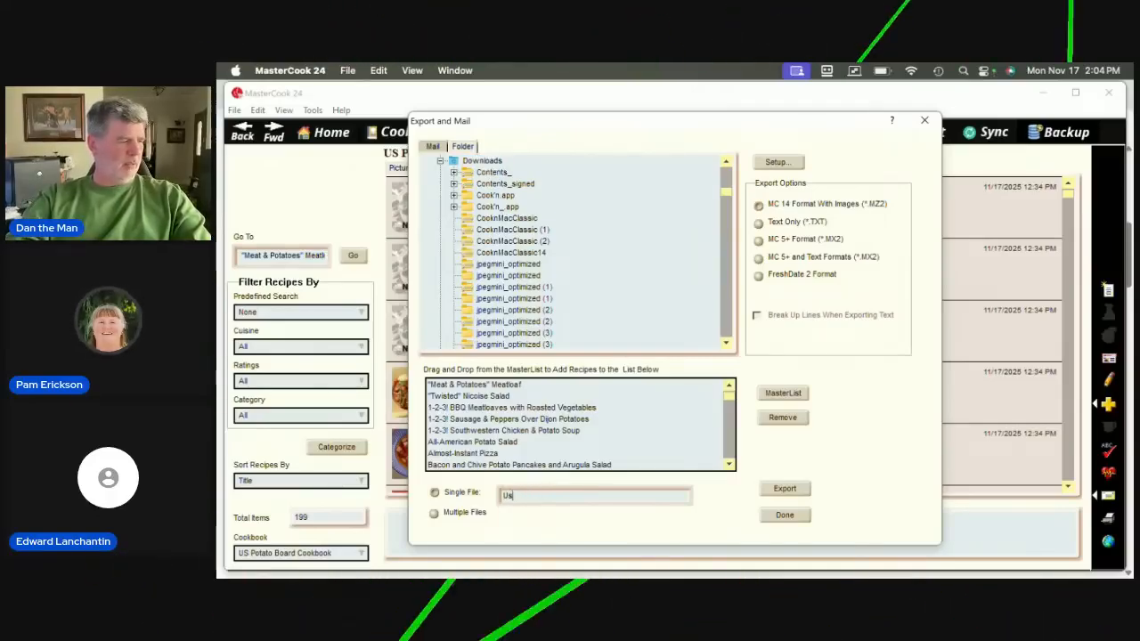
{"action": "type", "text": " Potato"}
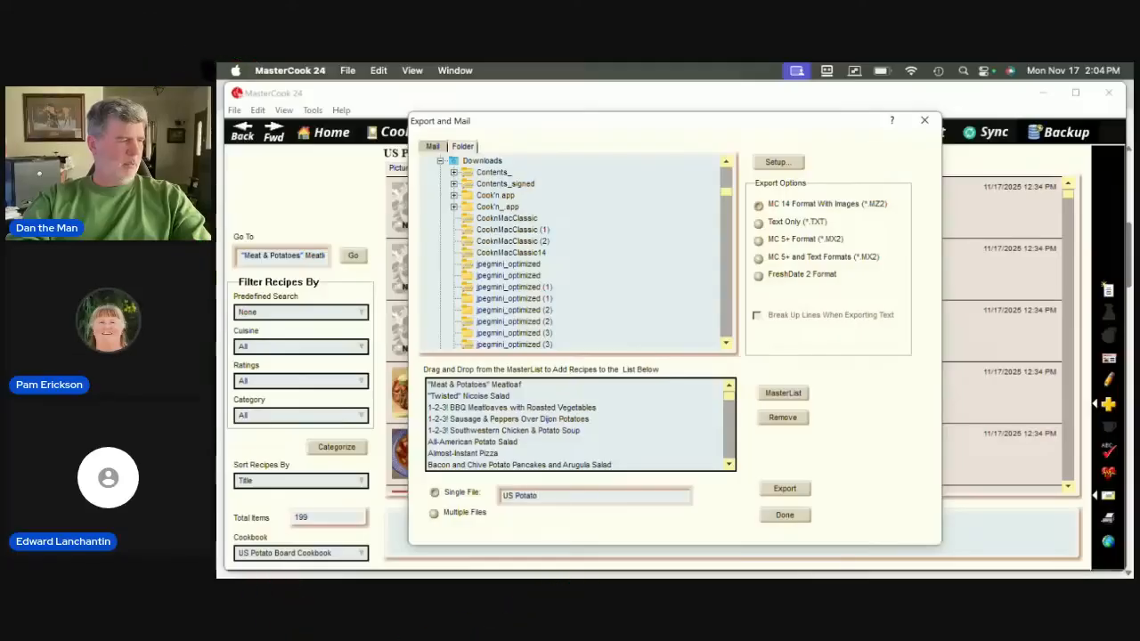
{"action": "type", "text": " Boards"}
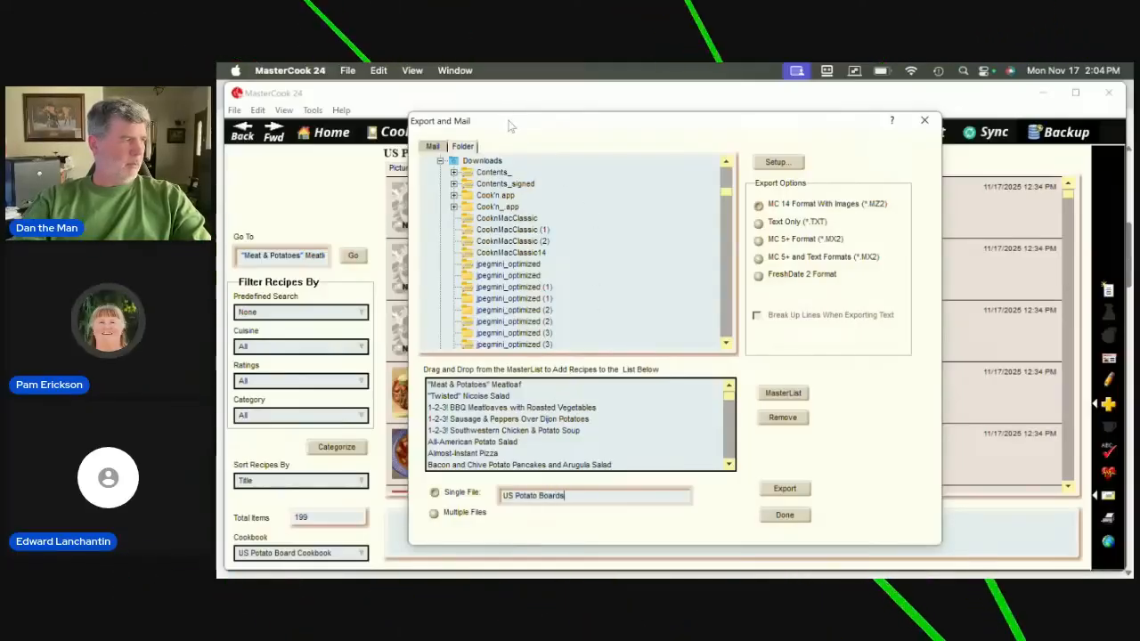
{"action": "left_click_drag", "start_coordinate": [508, 120], "coordinate": [586, 113]}
{"action": "type", "text": "ard Cookbook"}
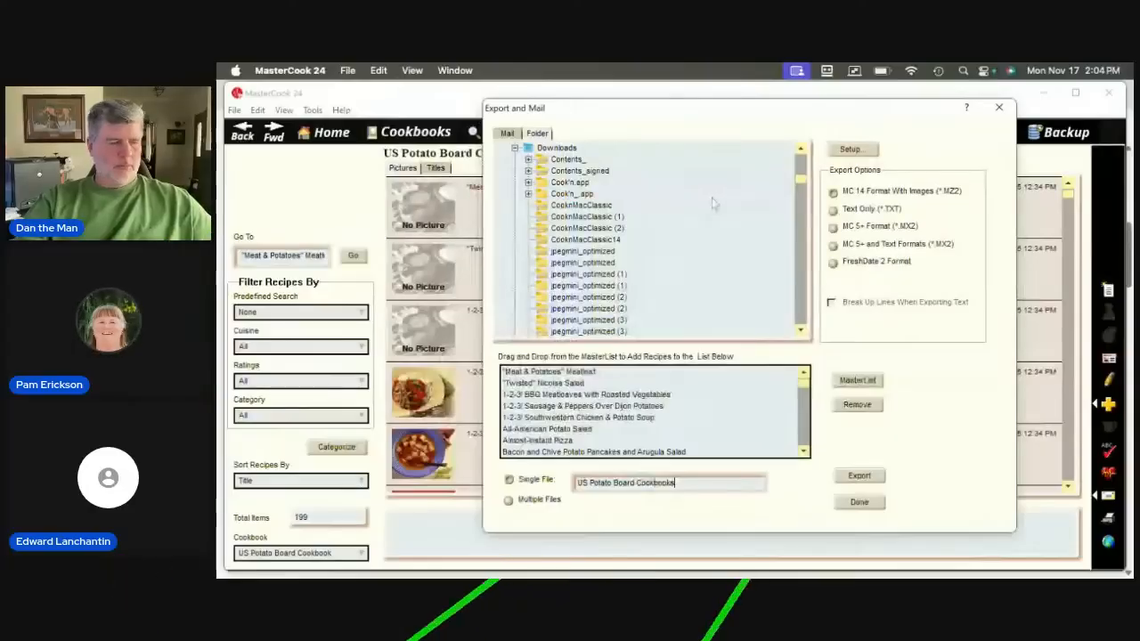
{"action": "key", "text": "BackSpace"}
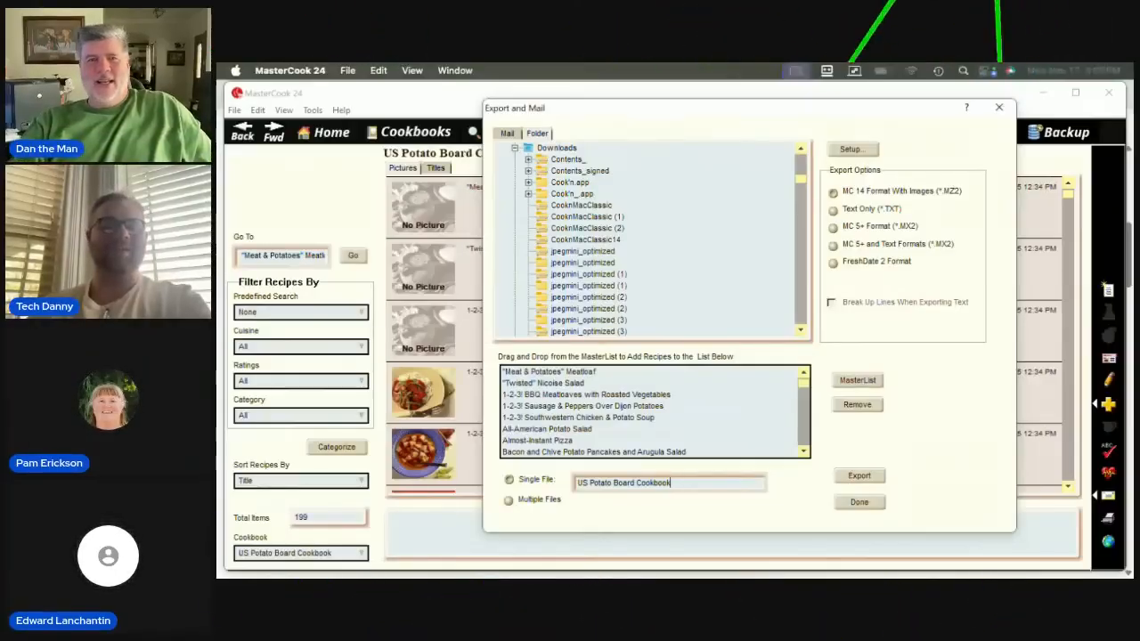
{"action": "left_click", "coordinate": [670, 482]}
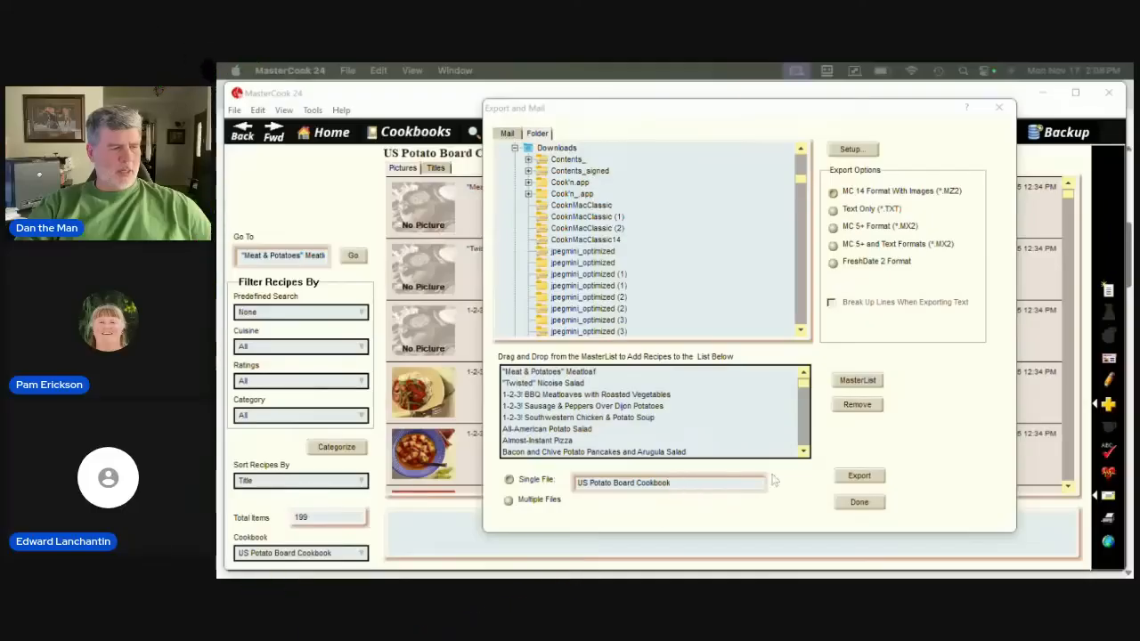
{"action": "left_click", "coordinate": [848, 475]}
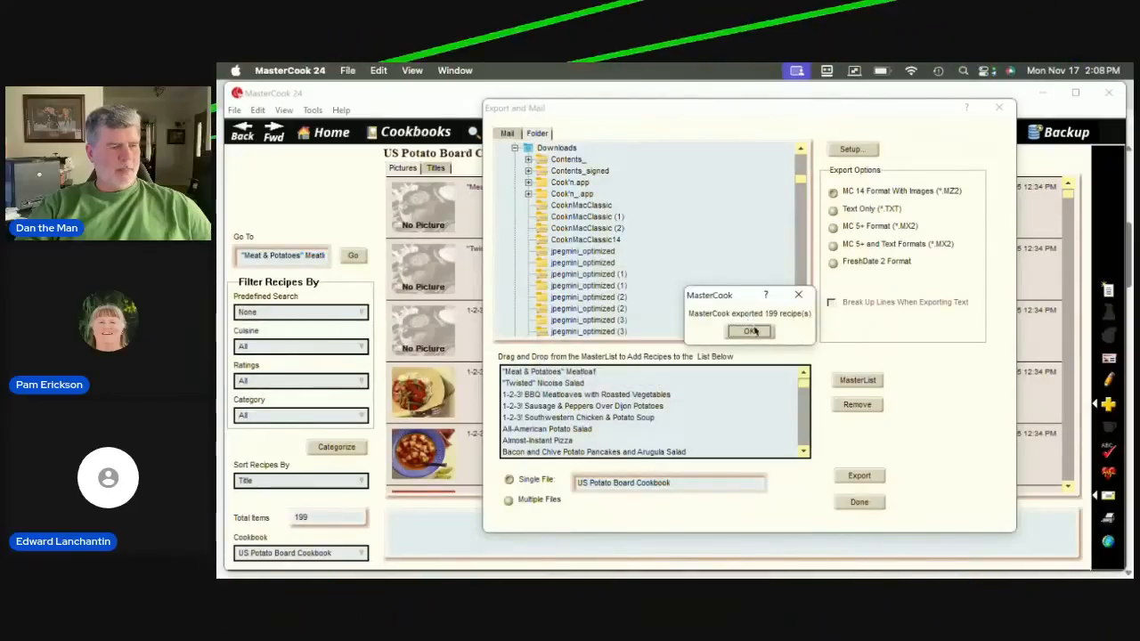
Confirm the 199-recipe export, close the export window, and minimise MasterCook 24
{"action": "left_click", "coordinate": [762, 335]}
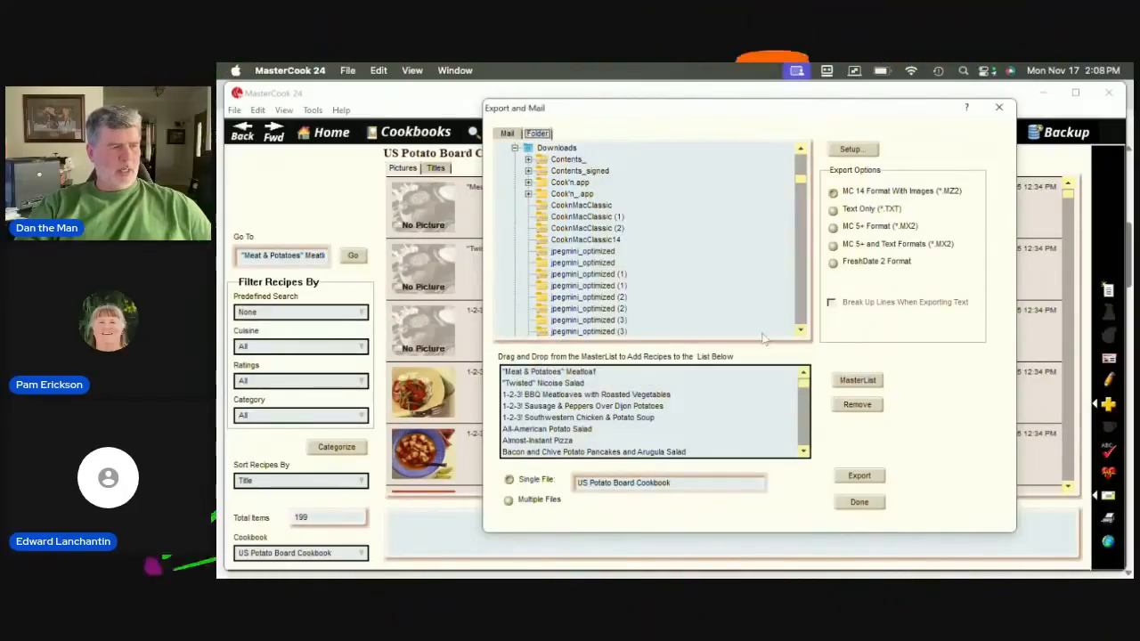
{"action": "left_click", "coordinate": [858, 502]}
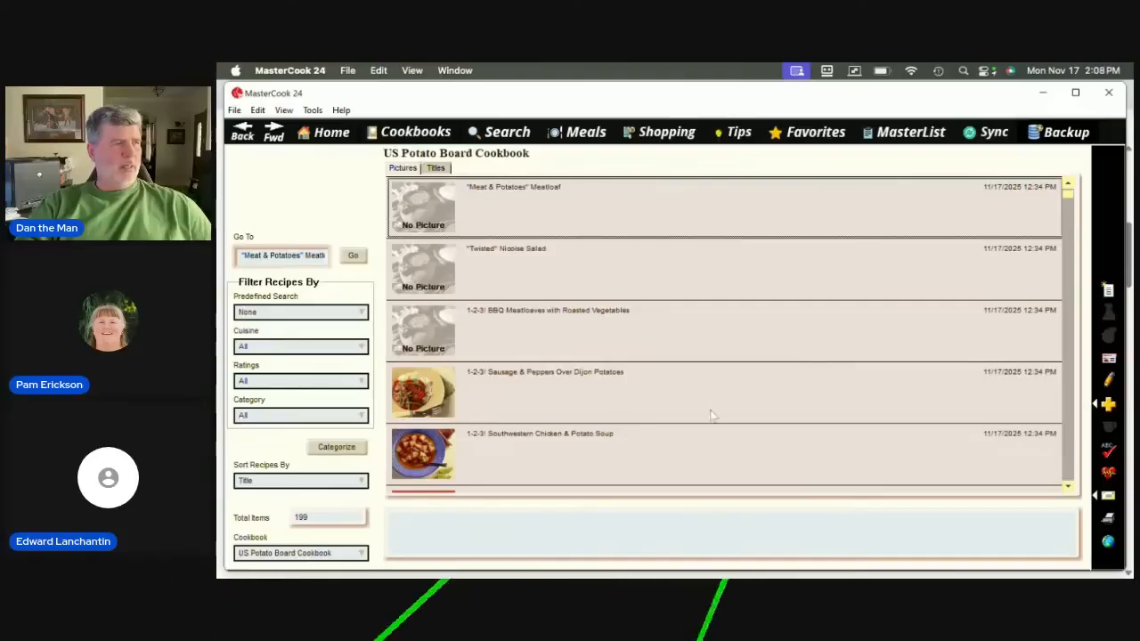
{"action": "left_click", "coordinate": [1044, 92]}
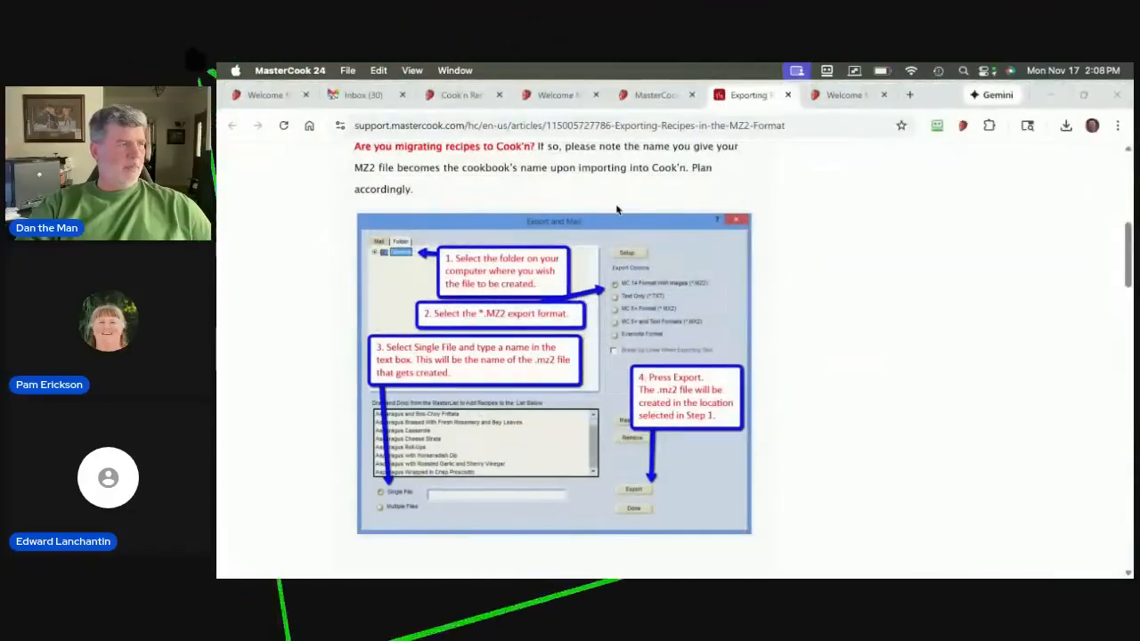
Read the MasterCook-to-Cook'n import steps in Chrome, then switch to Cook'n's Cookbook Library
{"action": "left_click", "coordinate": [650, 100]}
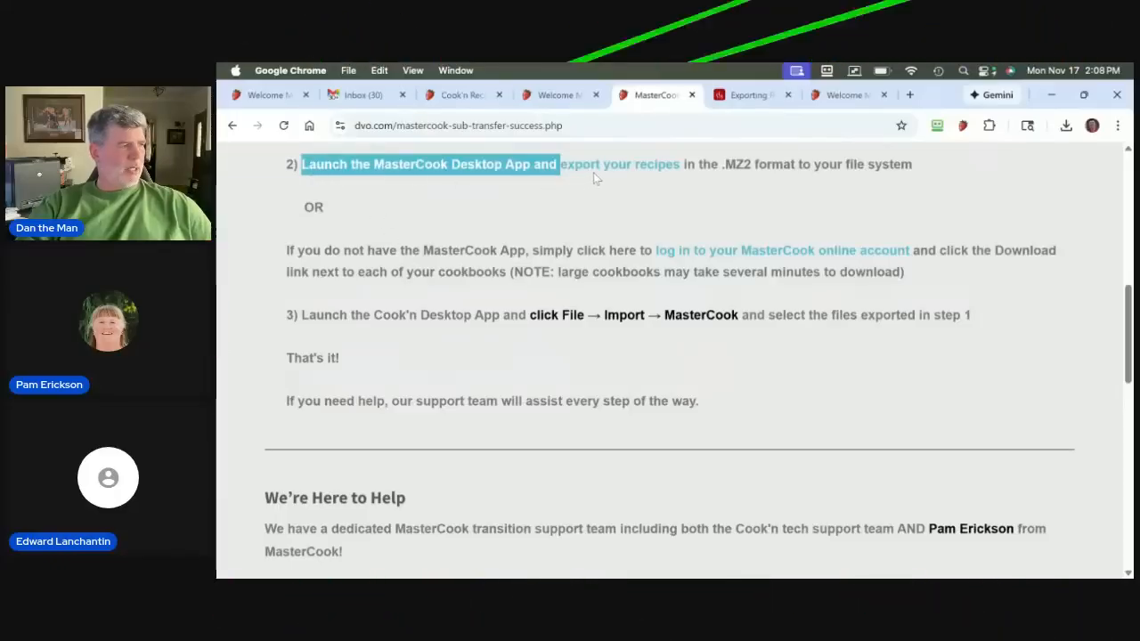
{"action": "left_click", "coordinate": [543, 179]}
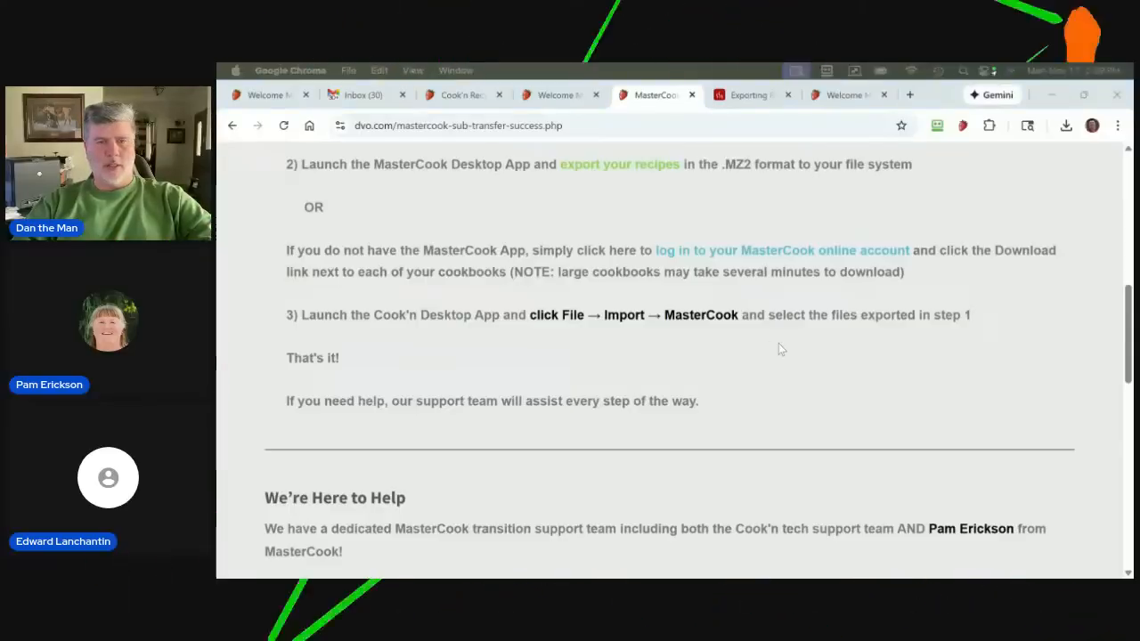
{"action": "key", "text": "super+Tab"}
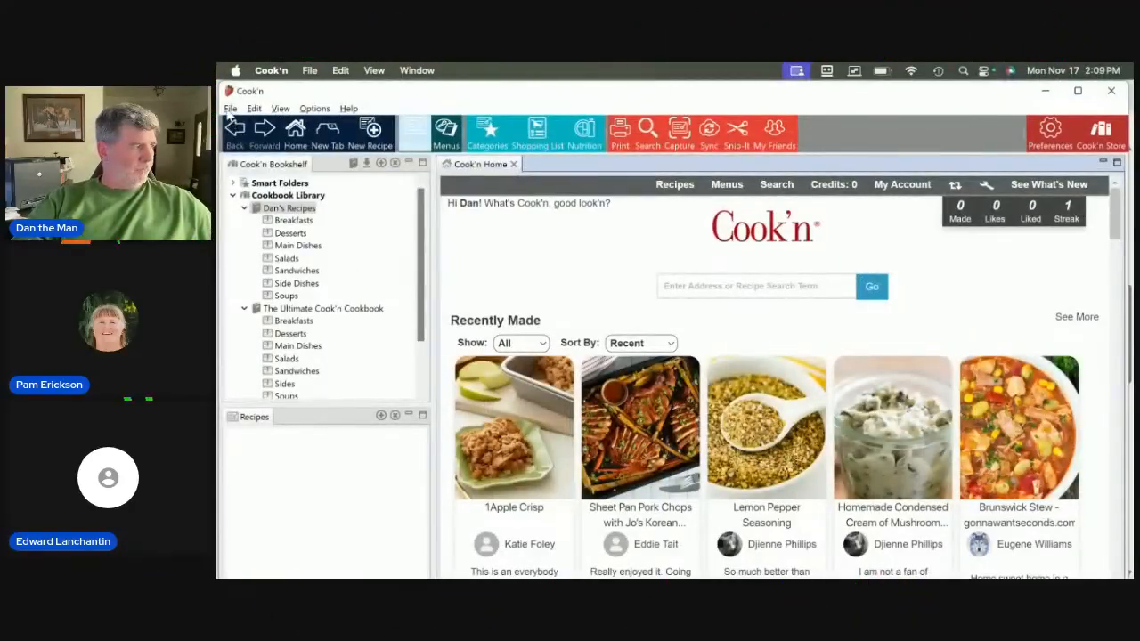
Select US Potato Board Cookbook, My Cookbook and Fun Family Recipes in Downloads for MasterCook import
{"action": "left_click", "coordinate": [230, 109]}
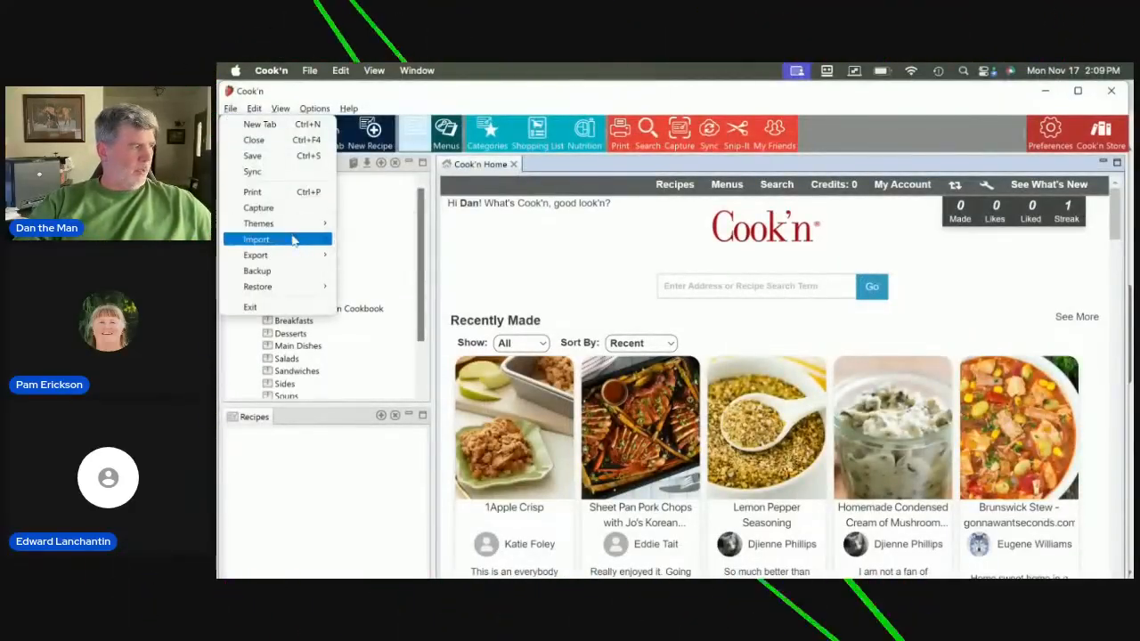
{"action": "mouse_move", "coordinate": [298, 239]}
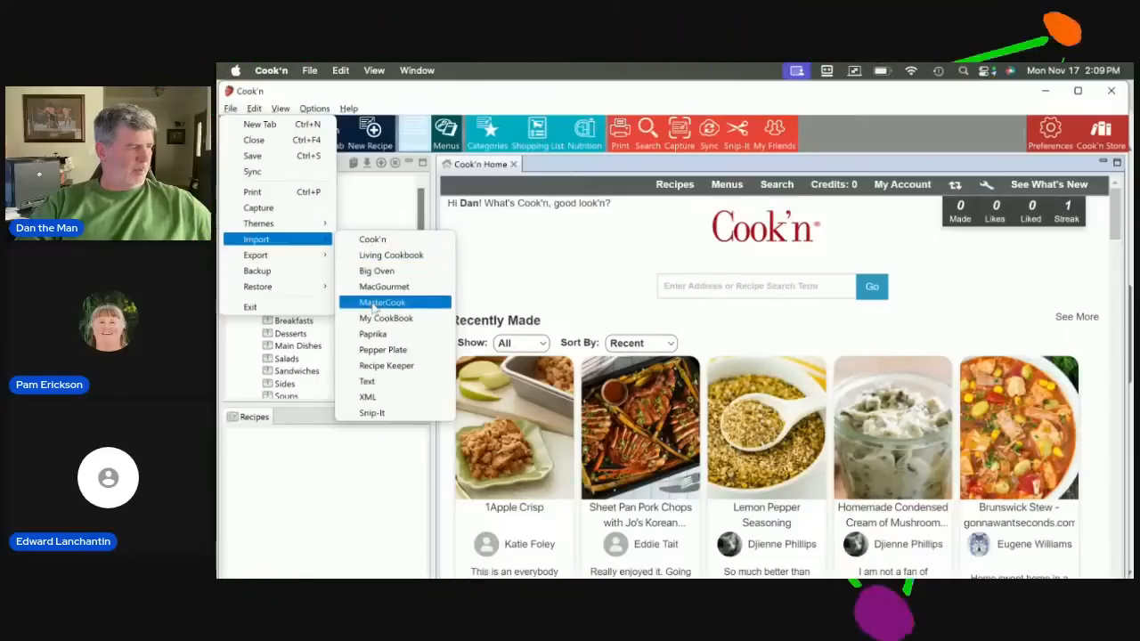
{"action": "left_click", "coordinate": [381, 303]}
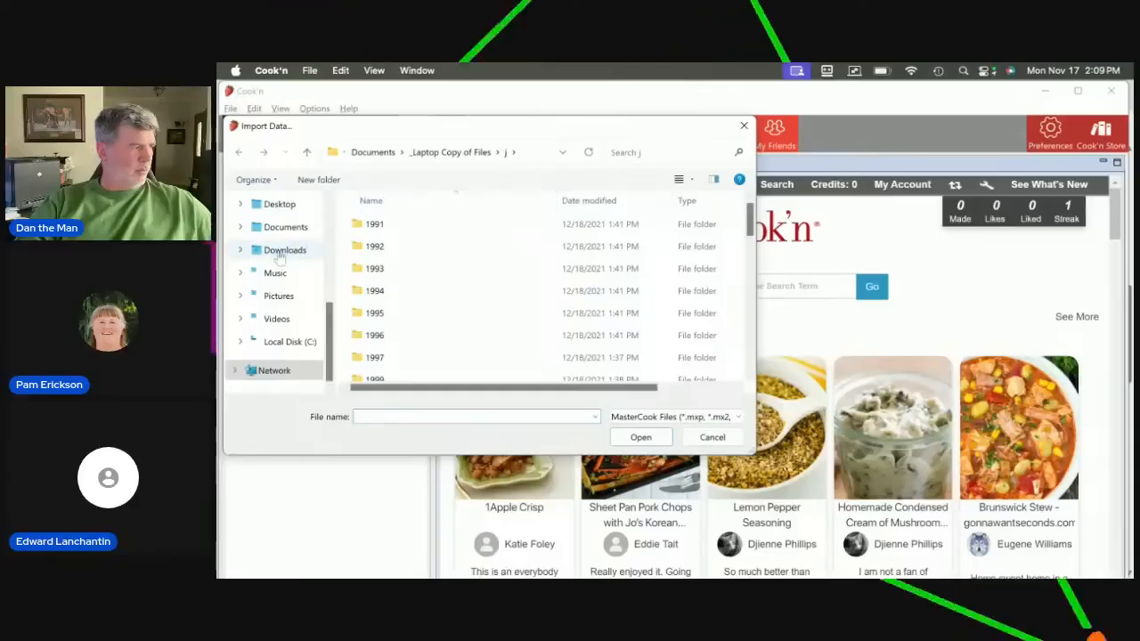
{"action": "left_click", "coordinate": [283, 250]}
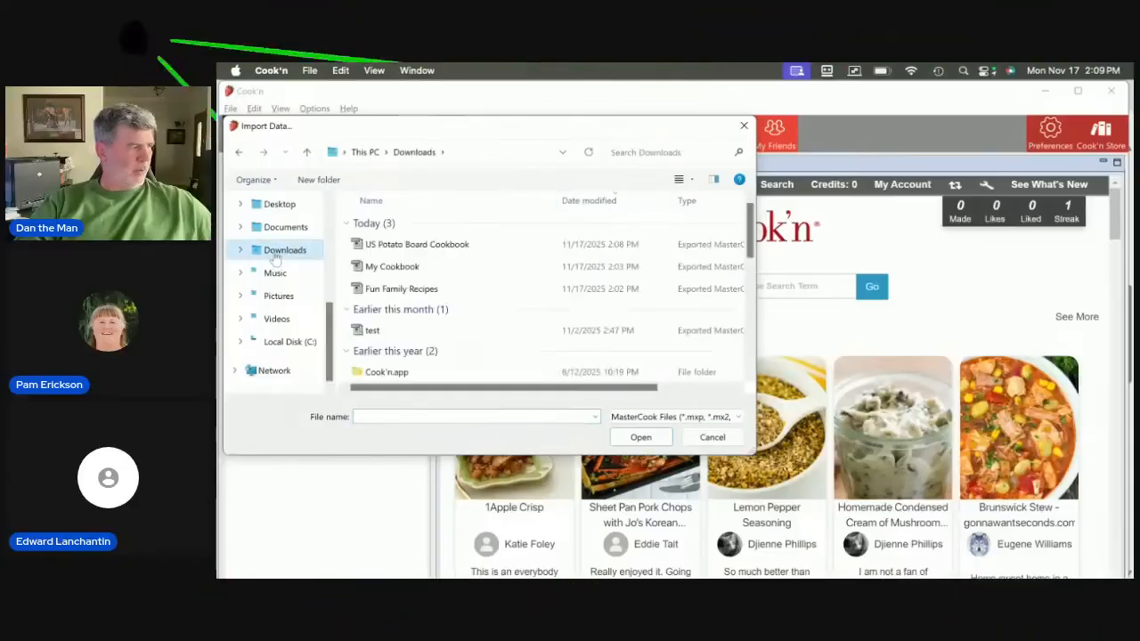
{"action": "left_click", "coordinate": [414, 246]}
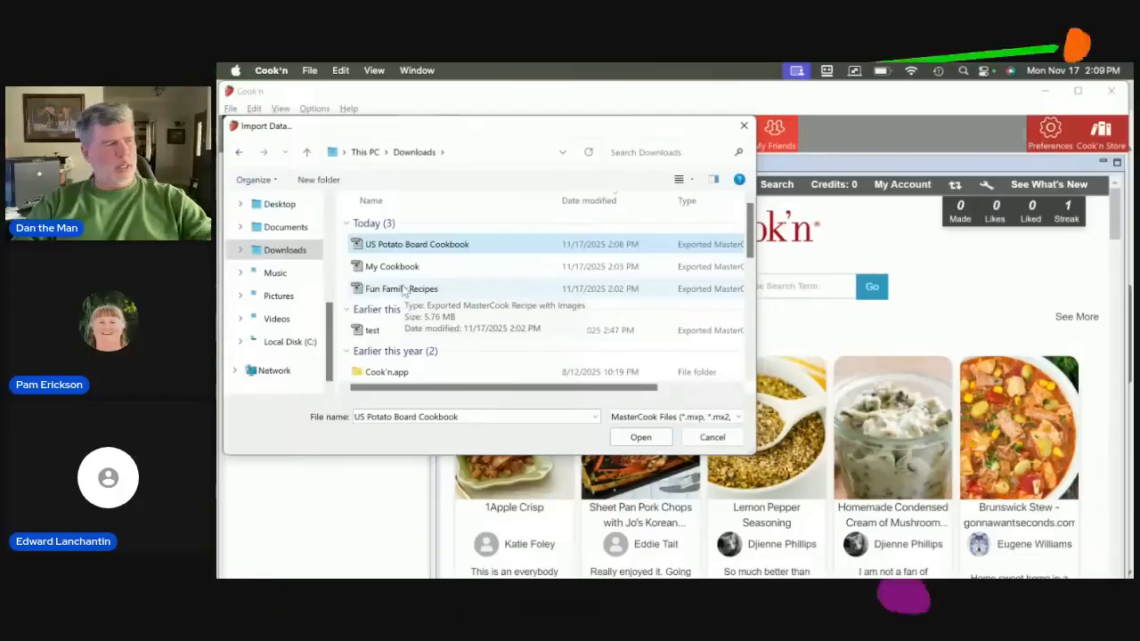
{"action": "left_click", "coordinate": [403, 290], "text": "shift"}
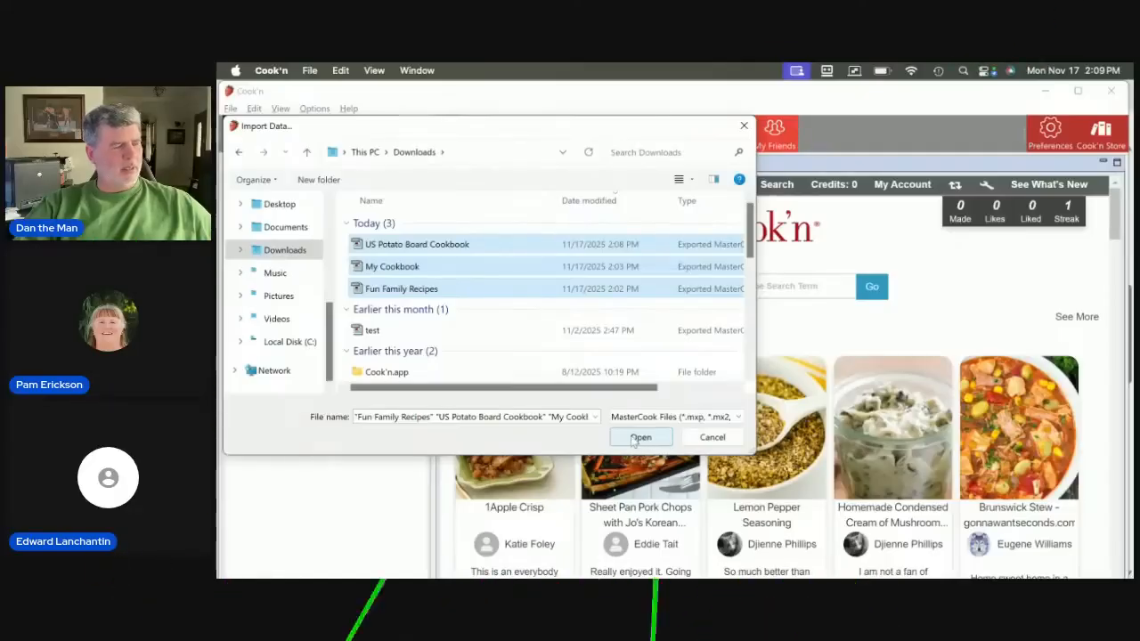
Import the three selected MasterCook cookbooks and acknowledge the Finished message
{"action": "left_click", "coordinate": [639, 437]}
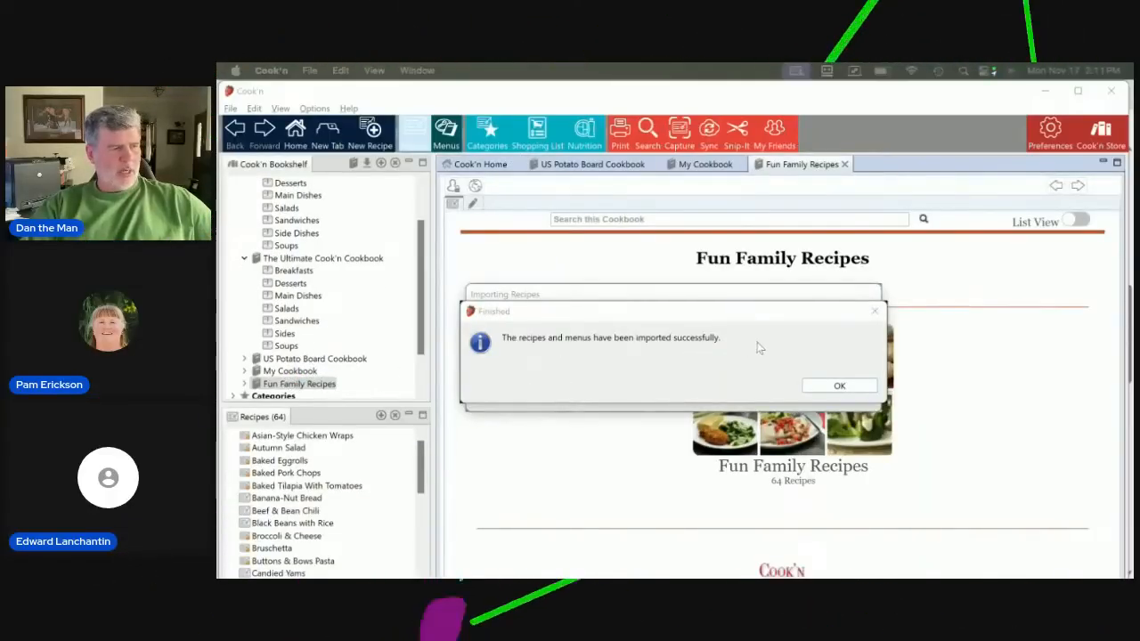
{"action": "left_click", "coordinate": [837, 385]}
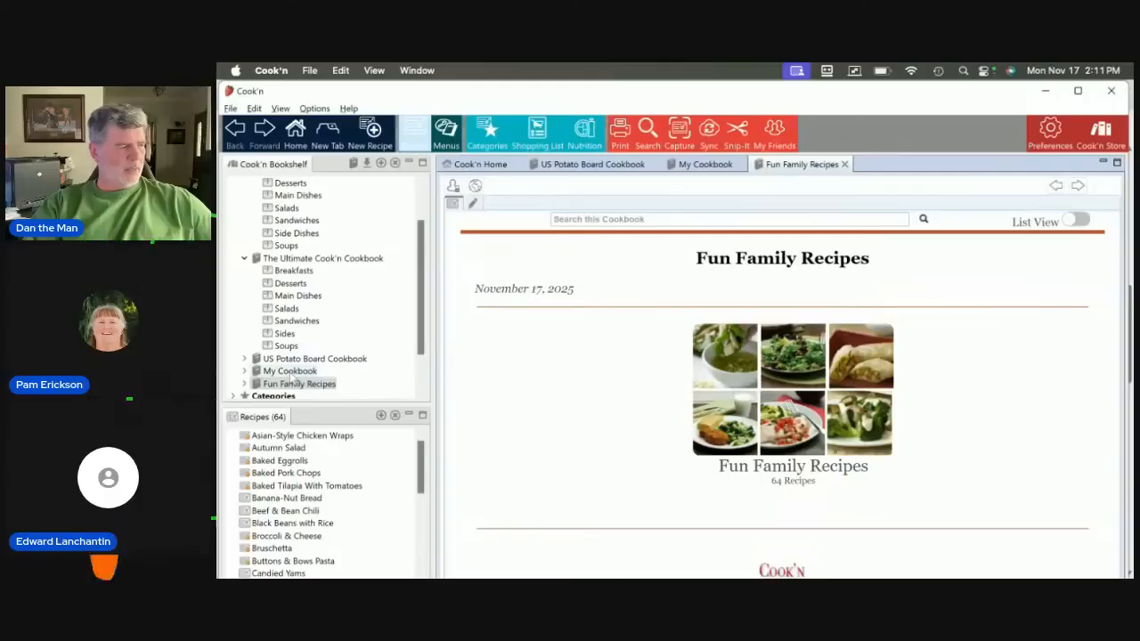
Expand My Cookbook, US Potato Board Cookbook and Fun Family Recipes to check their recipe counts
{"action": "left_click", "coordinate": [292, 372]}
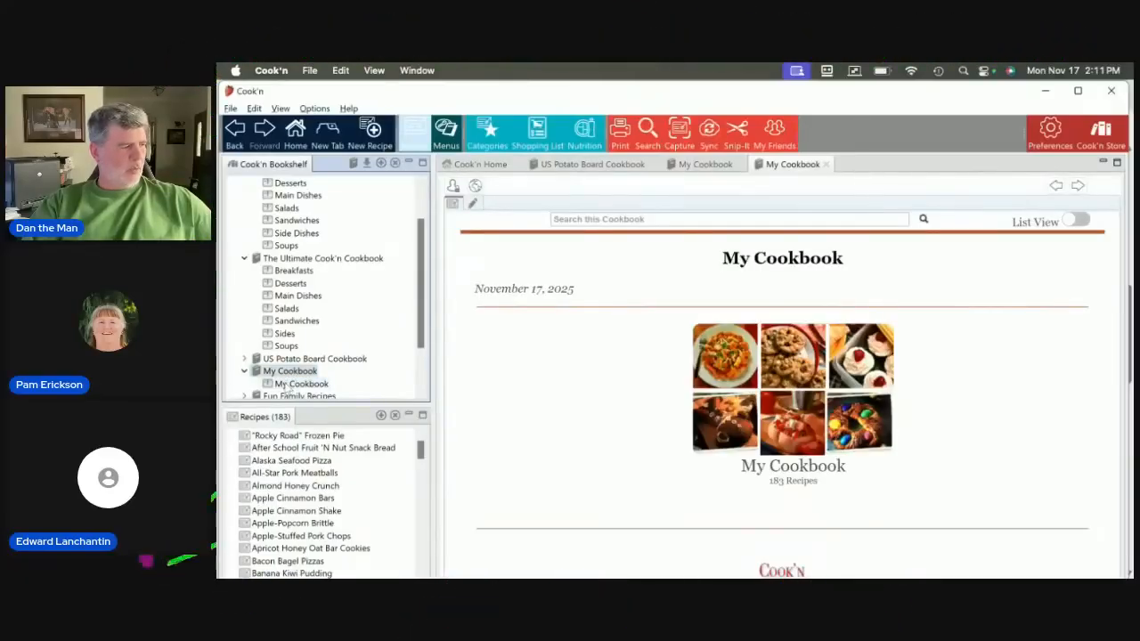
{"action": "left_click", "coordinate": [290, 359]}
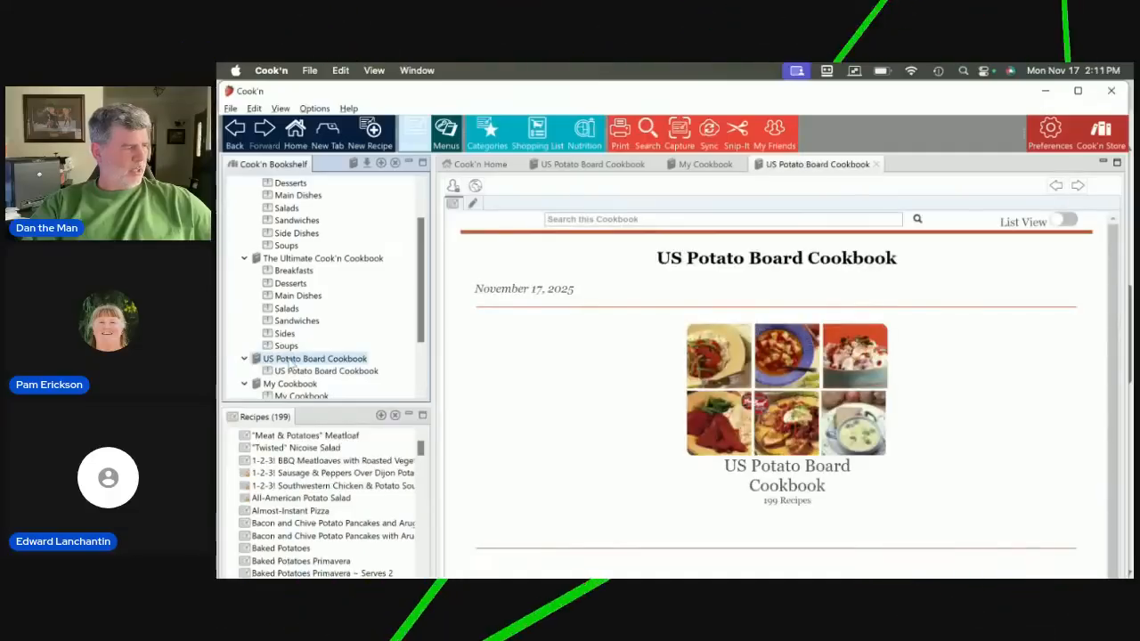
{"action": "scroll", "coordinate": [290, 362], "scroll_direction": "down", "scroll_amount": 1}
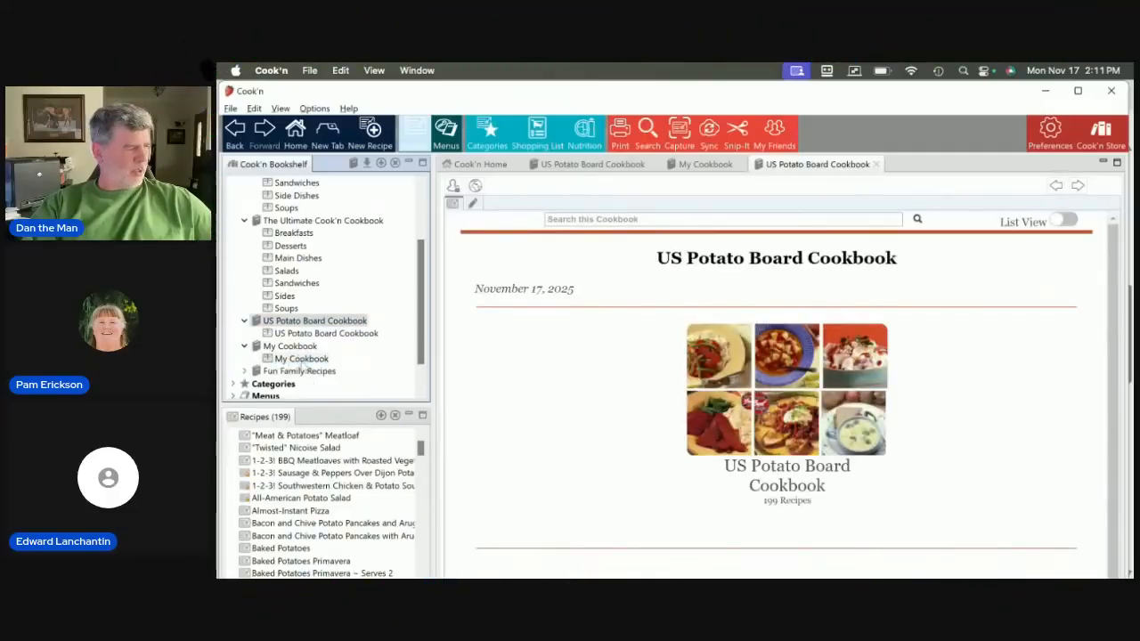
{"action": "left_click", "coordinate": [297, 367]}
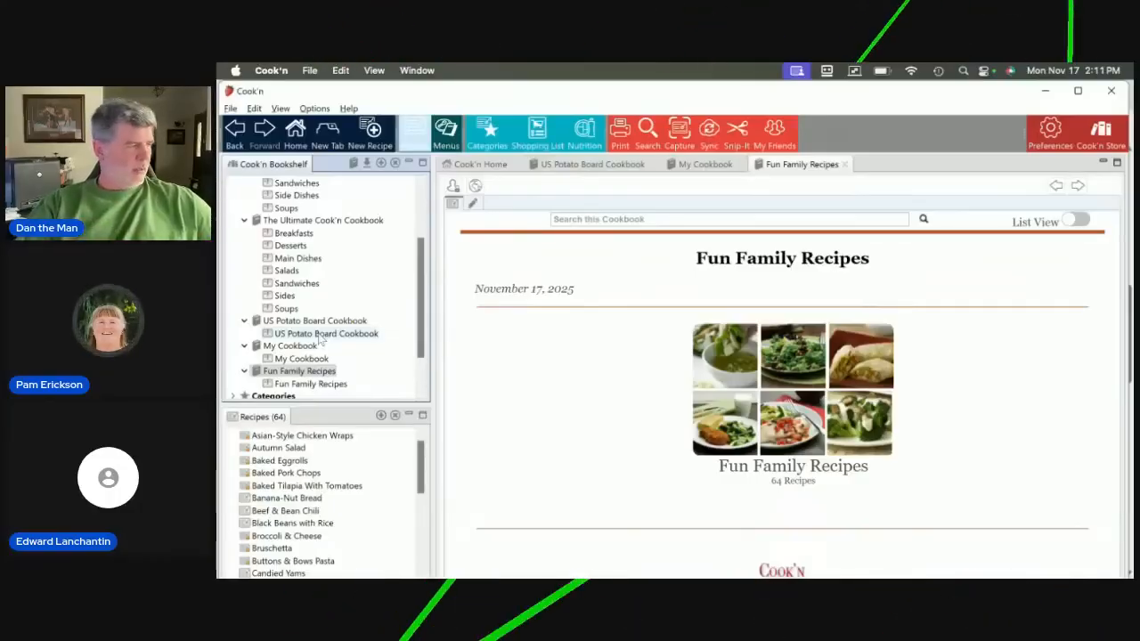
{"action": "scroll", "coordinate": [273, 381], "scroll_direction": "down", "scroll_amount": 1}
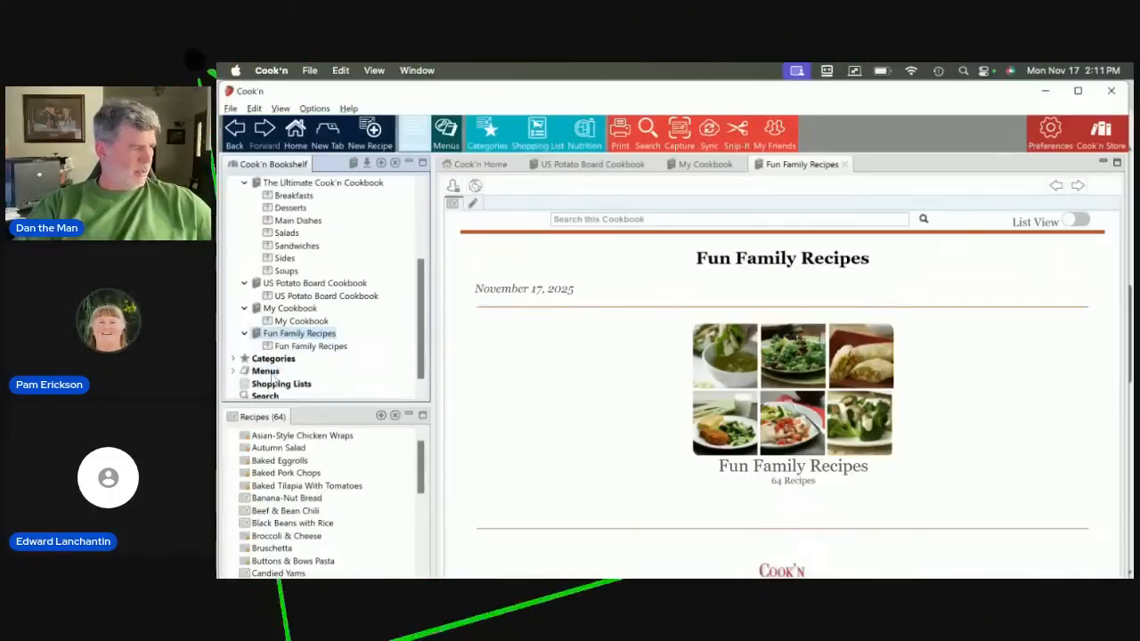
{"action": "scroll", "coordinate": [273, 381], "scroll_direction": "down", "scroll_amount": 1}
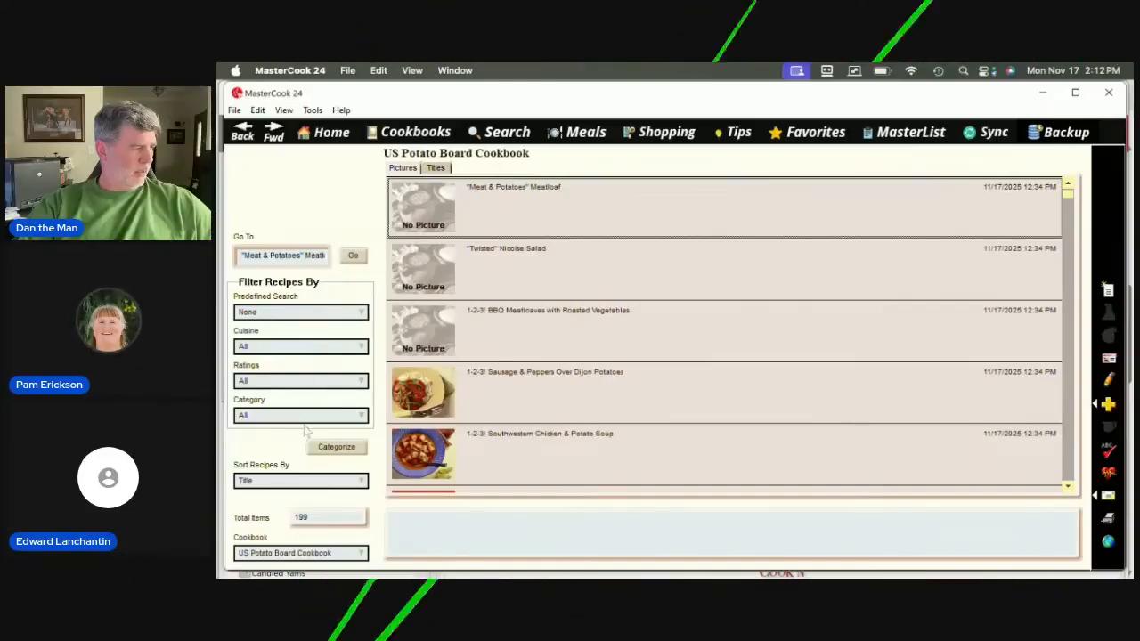
Sort the US Potato Board Cookbook recipe list by Category in MasterCook 24
{"action": "left_click", "coordinate": [291, 482]}
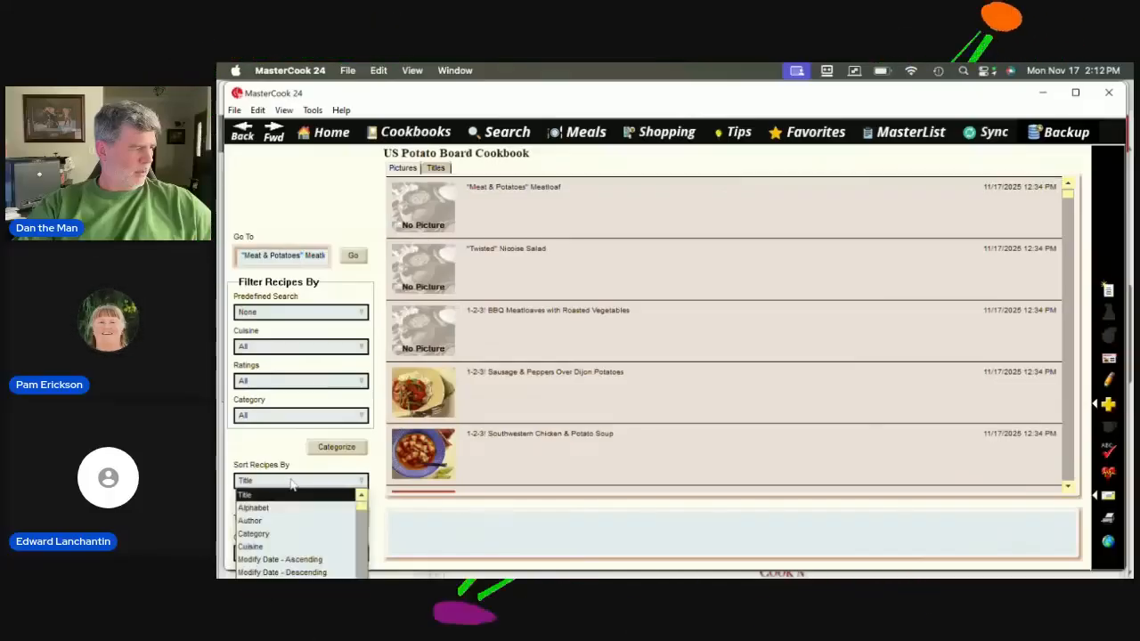
{"action": "left_click", "coordinate": [264, 534]}
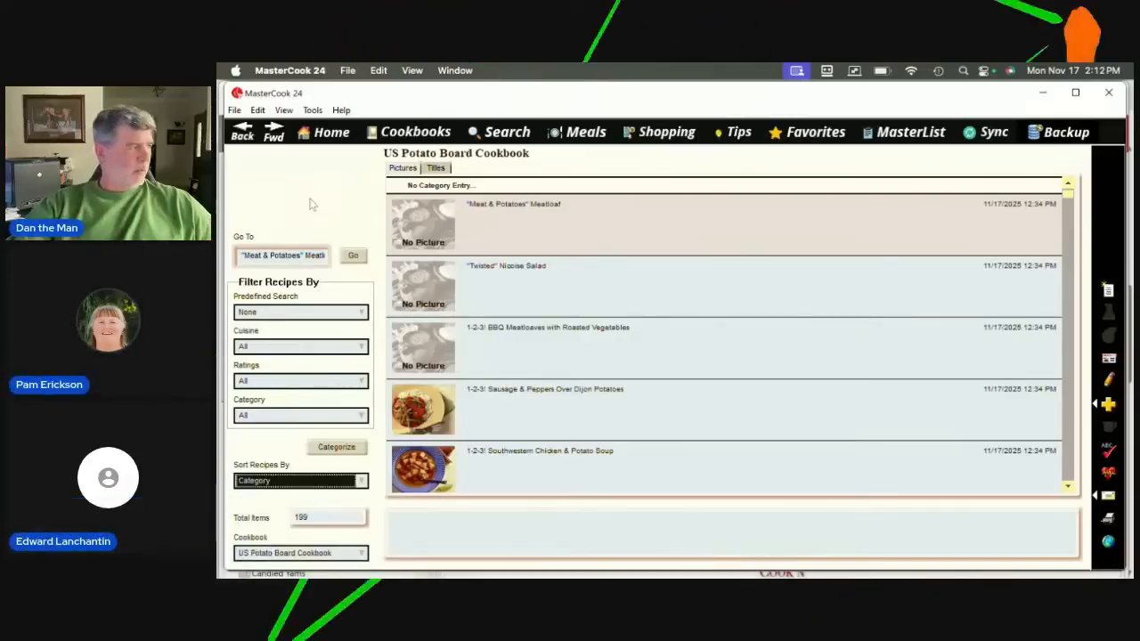
{"action": "left_click", "coordinate": [234, 109]}
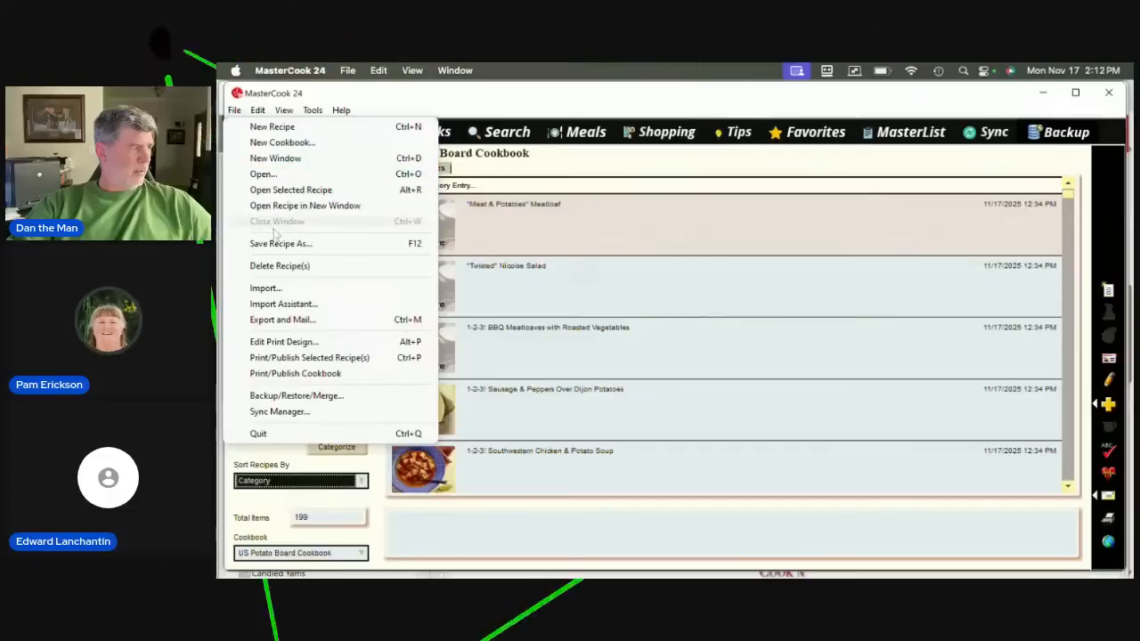
Open MasterCook's File Importer with categories included and collapse the Downloads folder
{"action": "left_click", "coordinate": [268, 287]}
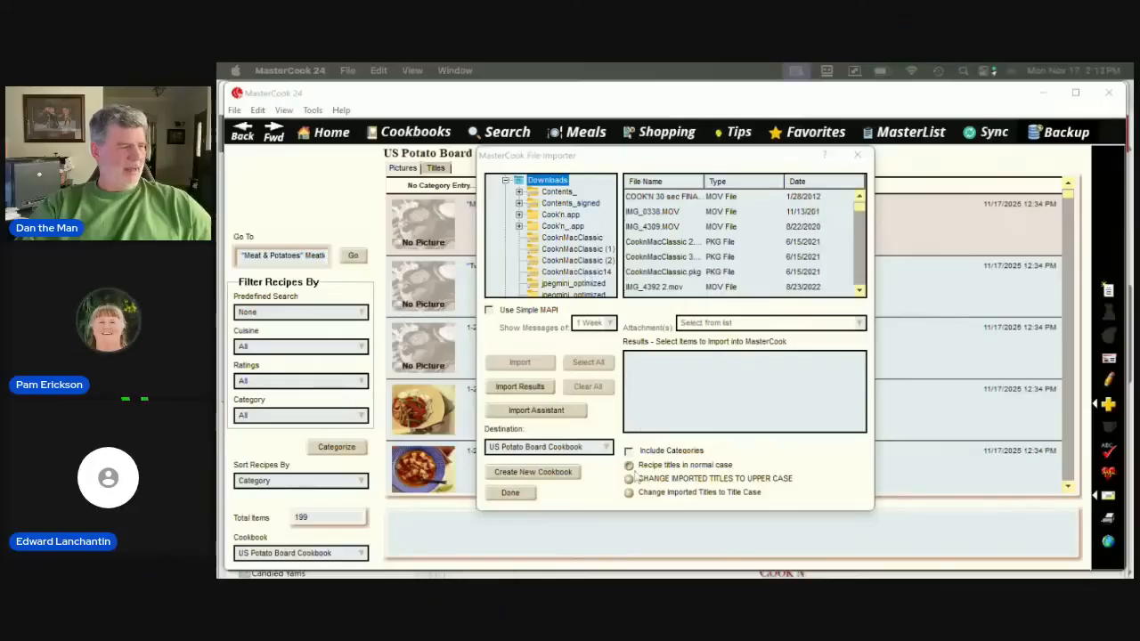
{"action": "left_click", "coordinate": [628, 450]}
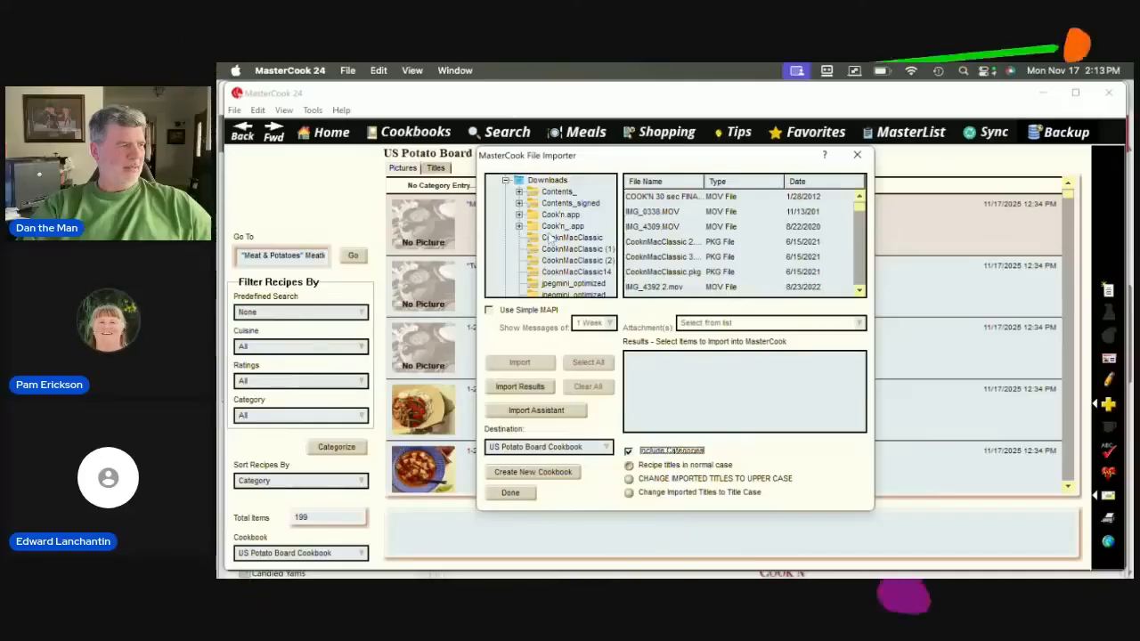
{"action": "scroll", "coordinate": [550, 238], "scroll_direction": "up", "scroll_amount": 2}
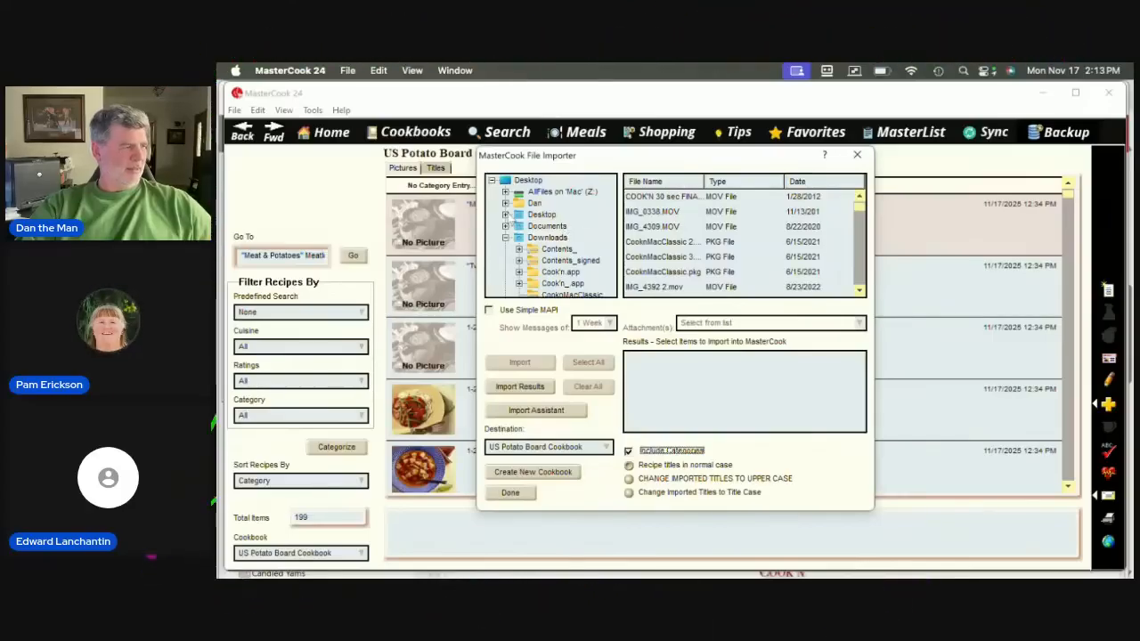
{"action": "left_click", "coordinate": [506, 238]}
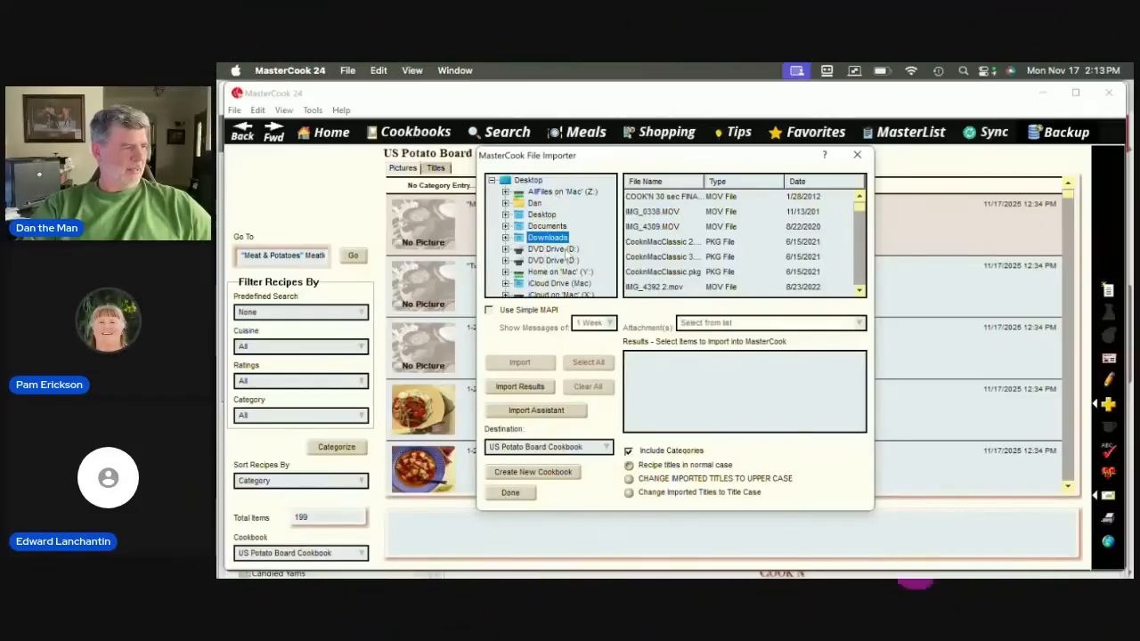
{"action": "scroll", "coordinate": [566, 259], "scroll_direction": "down", "scroll_amount": 1}
{"action": "scroll", "coordinate": [566, 259], "scroll_direction": "down", "scroll_amount": 1}
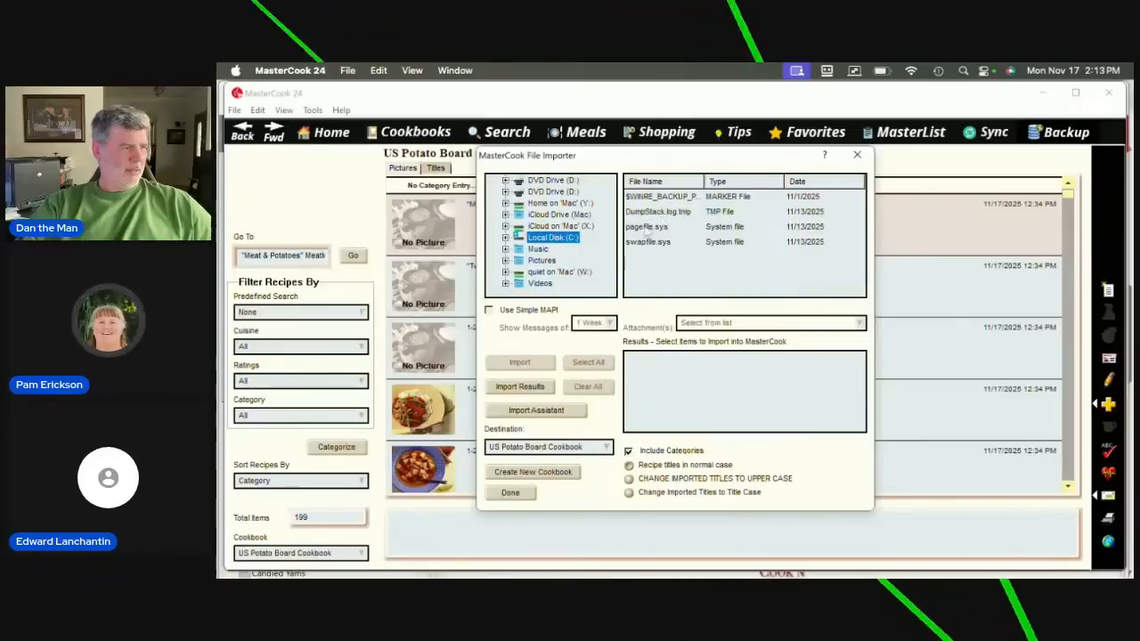
Browse Local Disk (C:) and its u folder, then collapse it and close the importer
{"action": "left_click", "coordinate": [504, 237]}
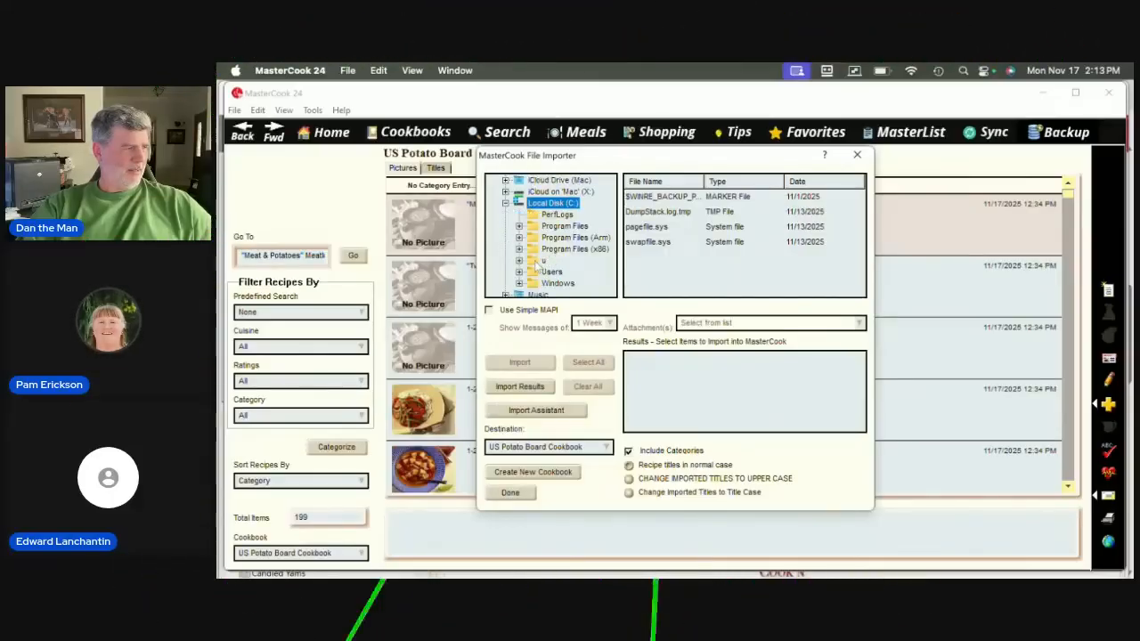
{"action": "double_click", "coordinate": [541, 260]}
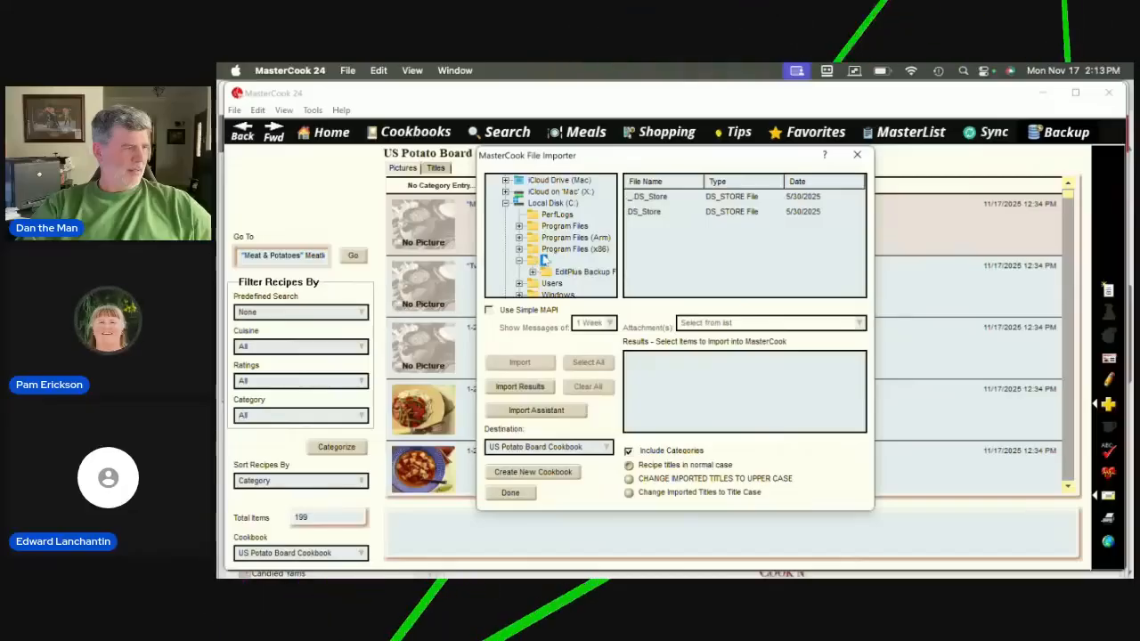
{"action": "scroll", "coordinate": [552, 245], "scroll_direction": "down", "scroll_amount": 1}
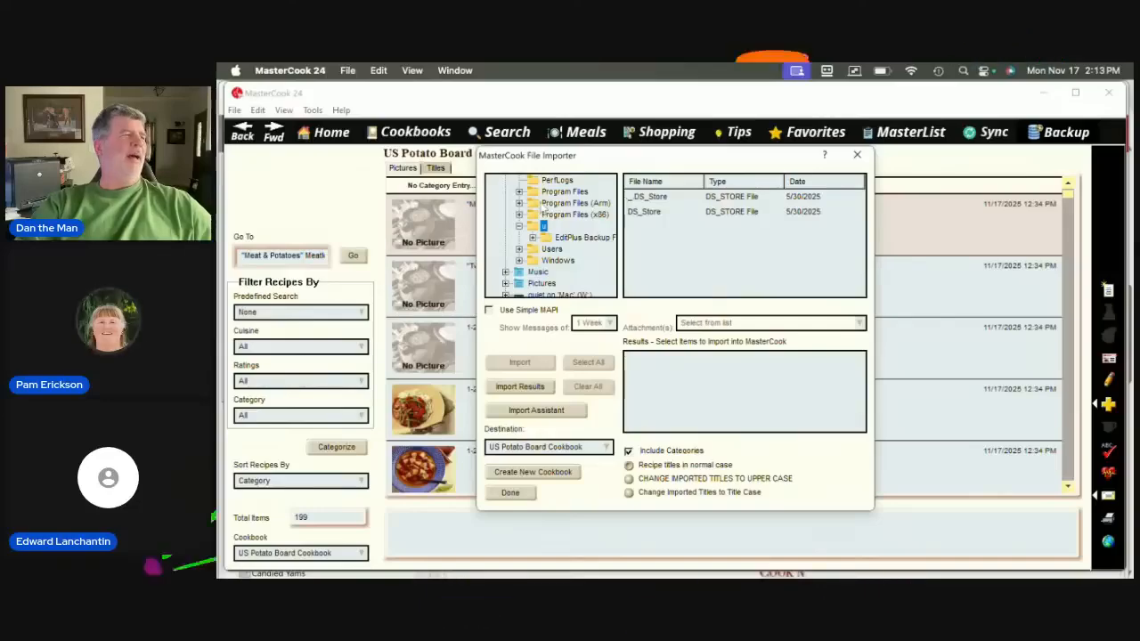
{"action": "scroll", "coordinate": [552, 223], "scroll_direction": "up", "scroll_amount": 5}
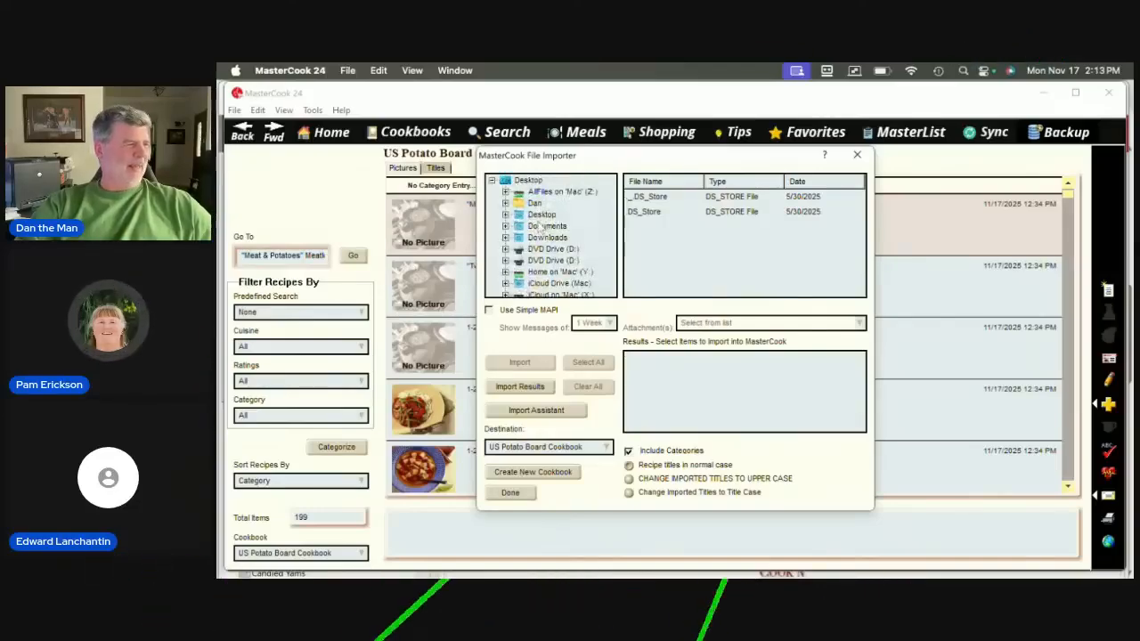
{"action": "left_click", "coordinate": [544, 238]}
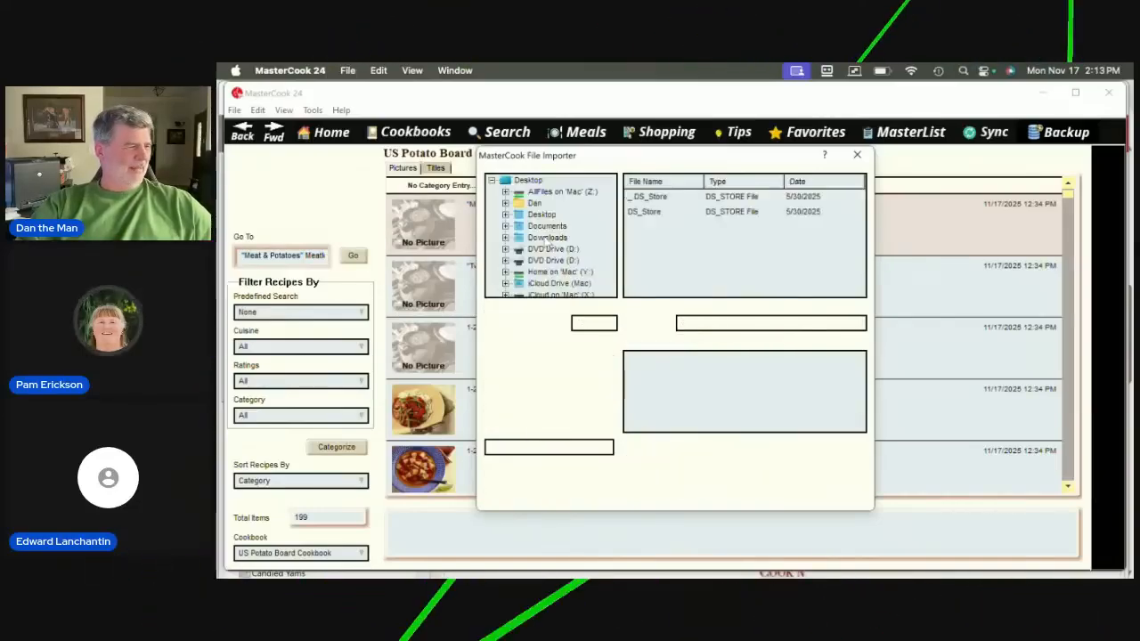
{"action": "scroll", "coordinate": [546, 241], "scroll_direction": "down", "scroll_amount": 1}
{"action": "left_click", "coordinate": [553, 275]}
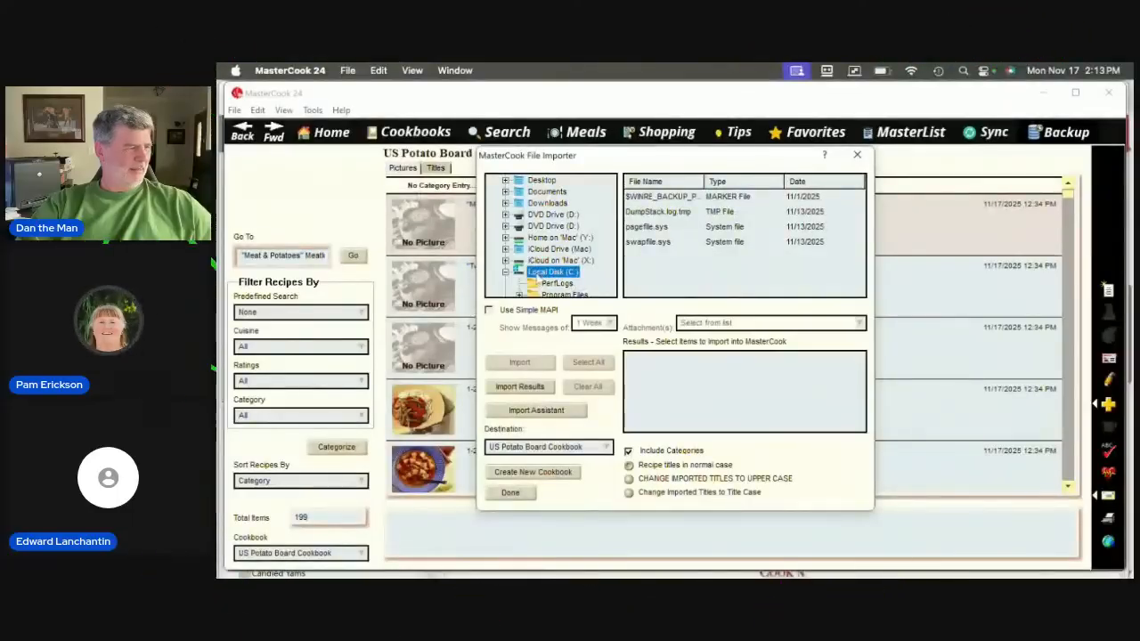
{"action": "scroll", "coordinate": [529, 281], "scroll_direction": "down", "scroll_amount": 1}
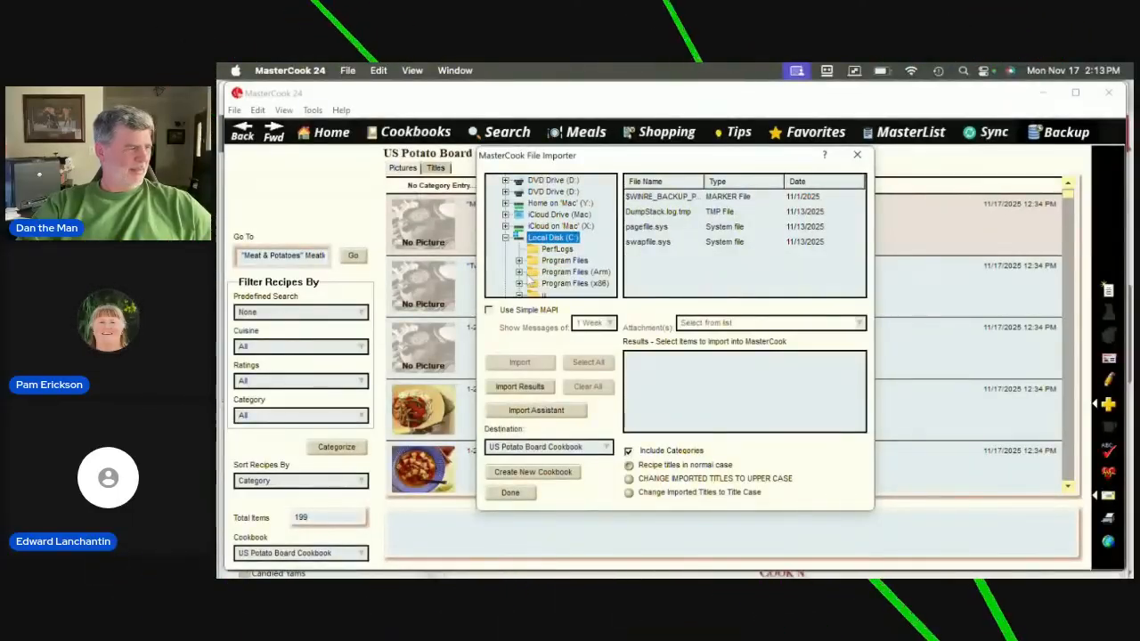
{"action": "scroll", "coordinate": [529, 280], "scroll_direction": "down", "scroll_amount": 1}
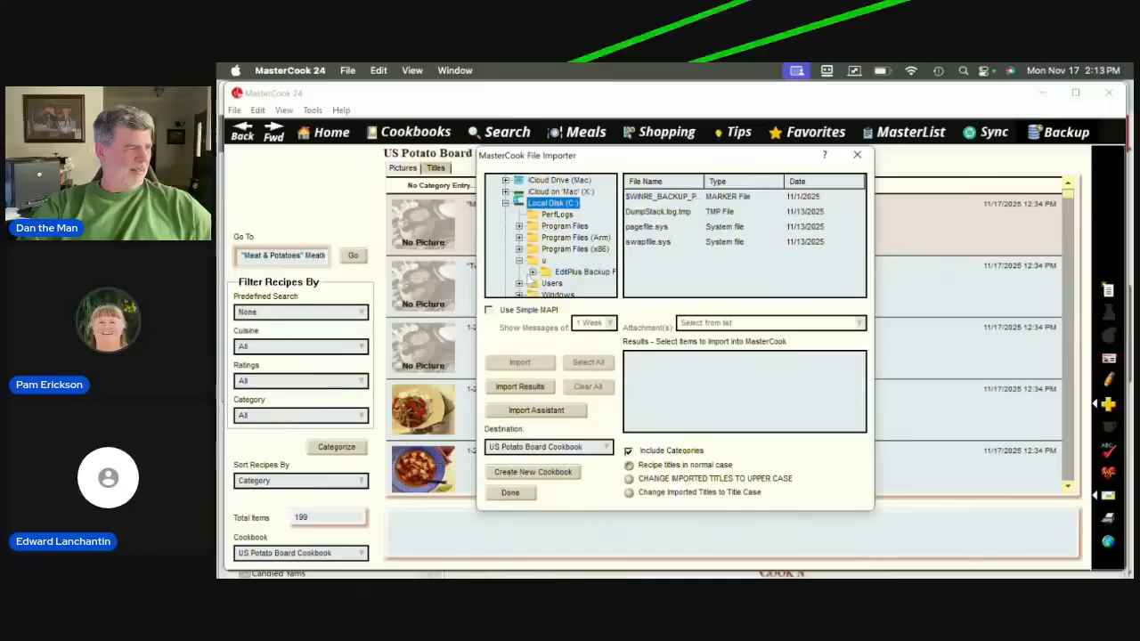
{"action": "scroll", "coordinate": [529, 280], "scroll_direction": "down", "scroll_amount": 1}
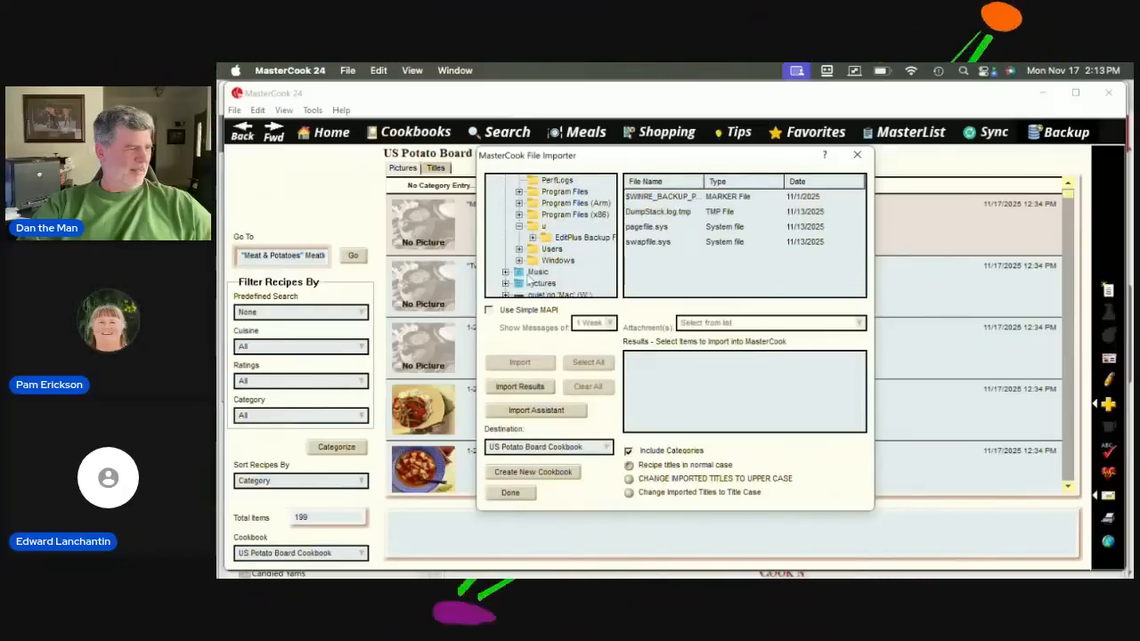
{"action": "scroll", "coordinate": [529, 279], "scroll_direction": "down", "scroll_amount": 1}
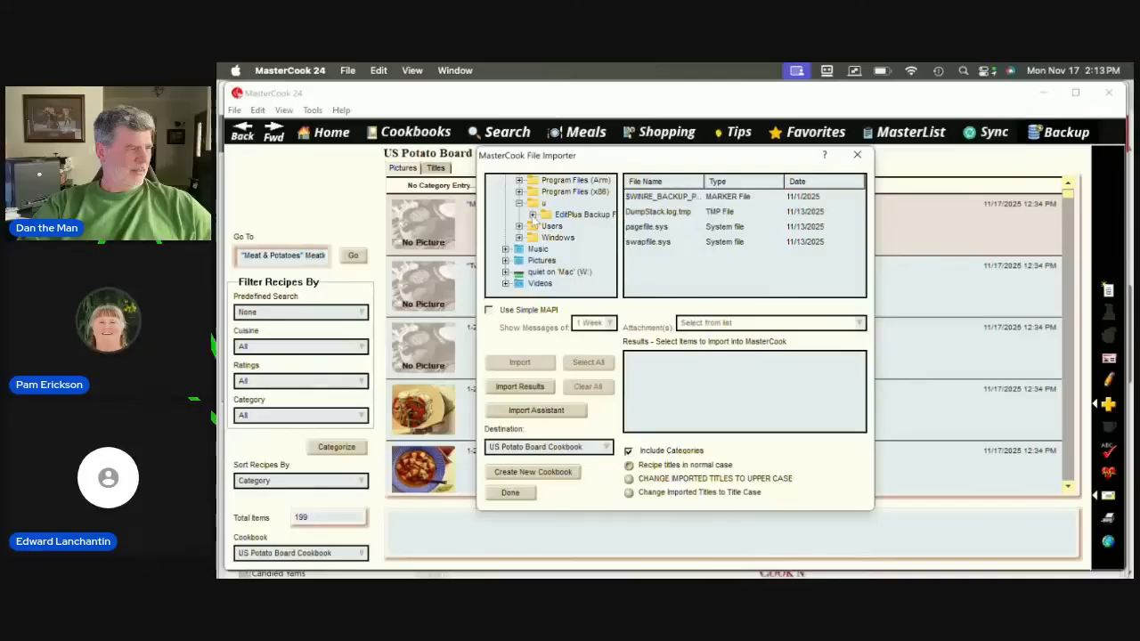
{"action": "scroll", "coordinate": [532, 220], "scroll_direction": "up", "scroll_amount": 3}
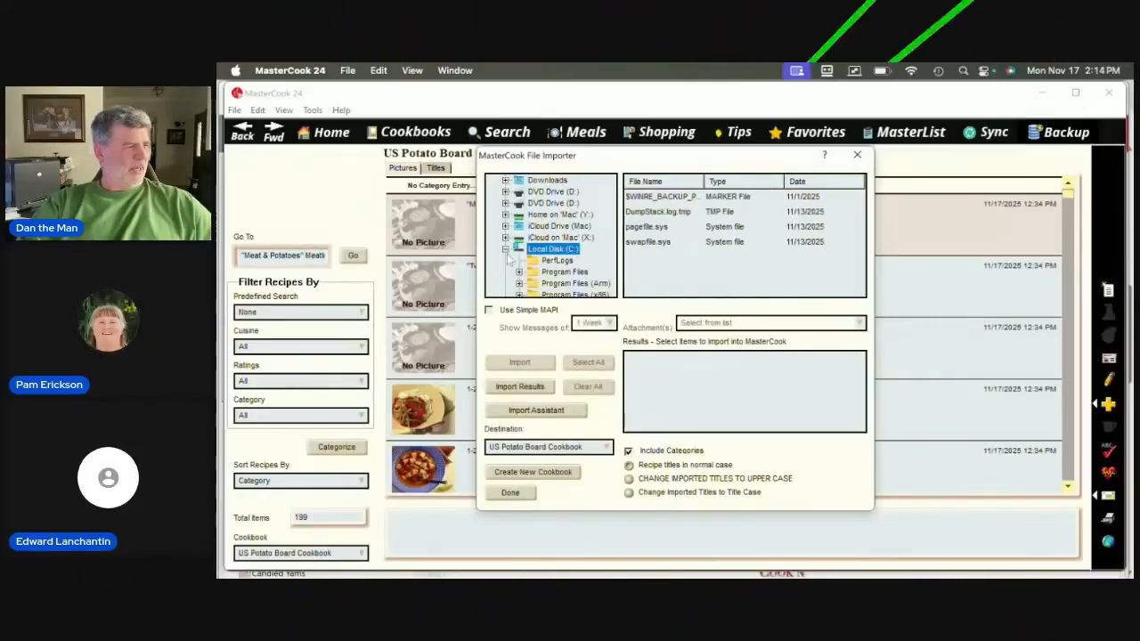
{"action": "left_click", "coordinate": [505, 249]}
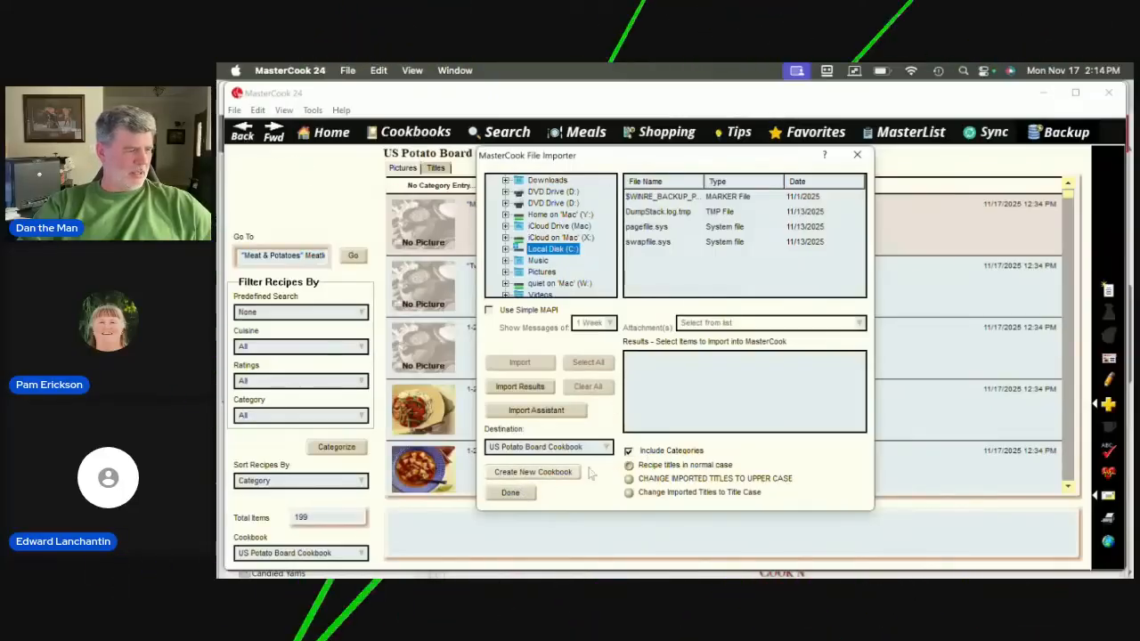
{"action": "left_click", "coordinate": [521, 495]}
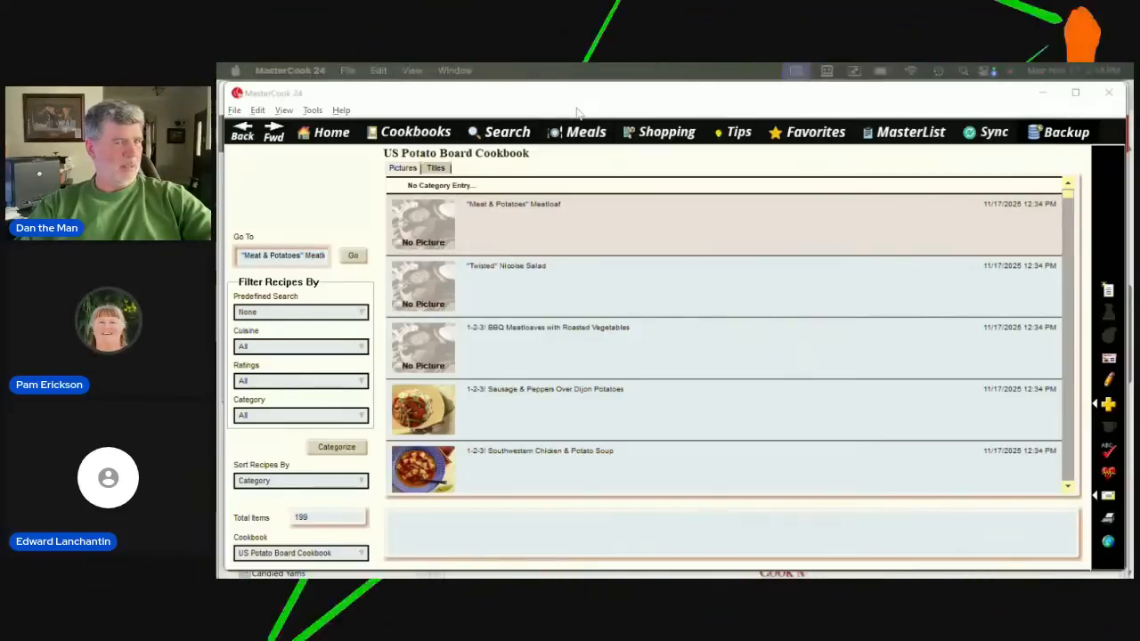
Compare Fun Family Recipes between Cook'n and MasterCook 24, then return to Chrome's transfer page
{"action": "key", "text": "super+Tab"}
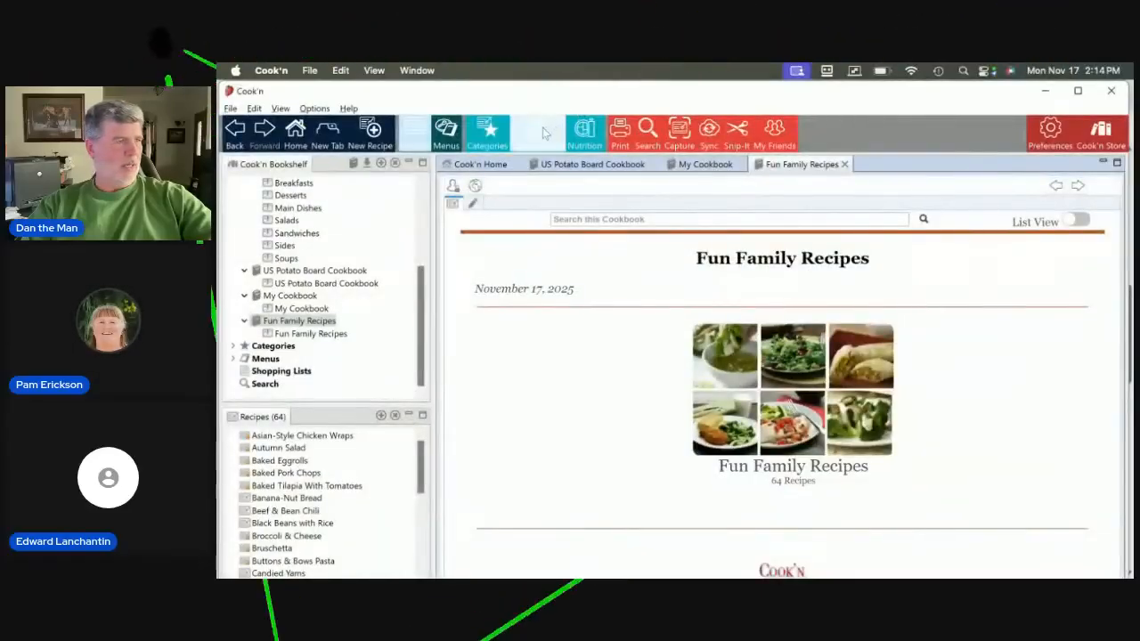
{"action": "key", "text": "super+Tab"}
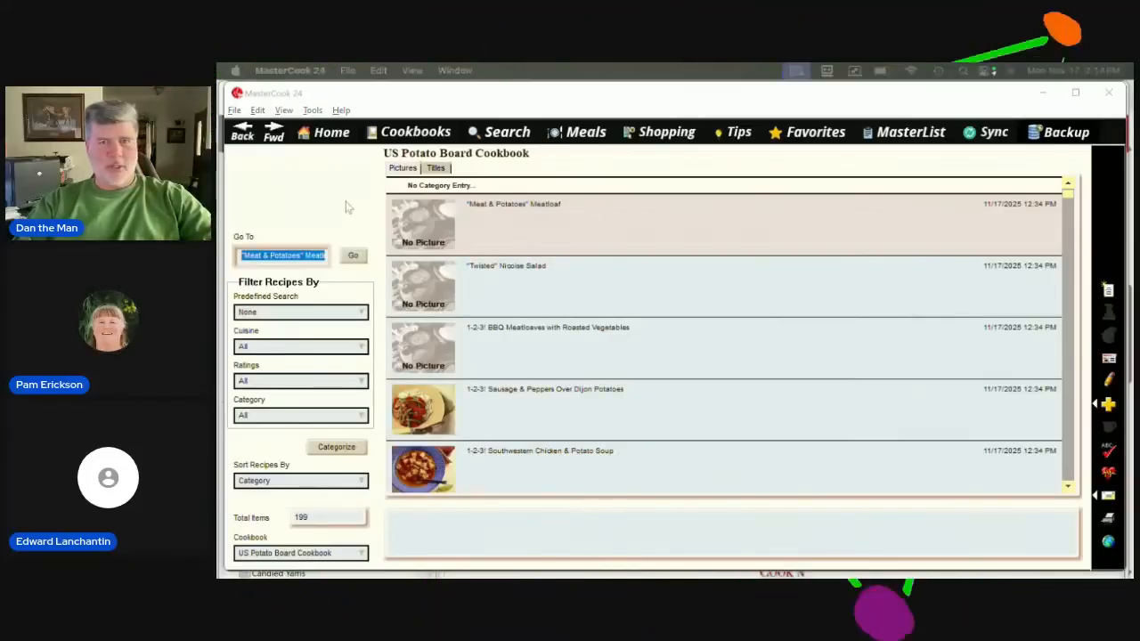
{"action": "key", "text": "super+Tab"}
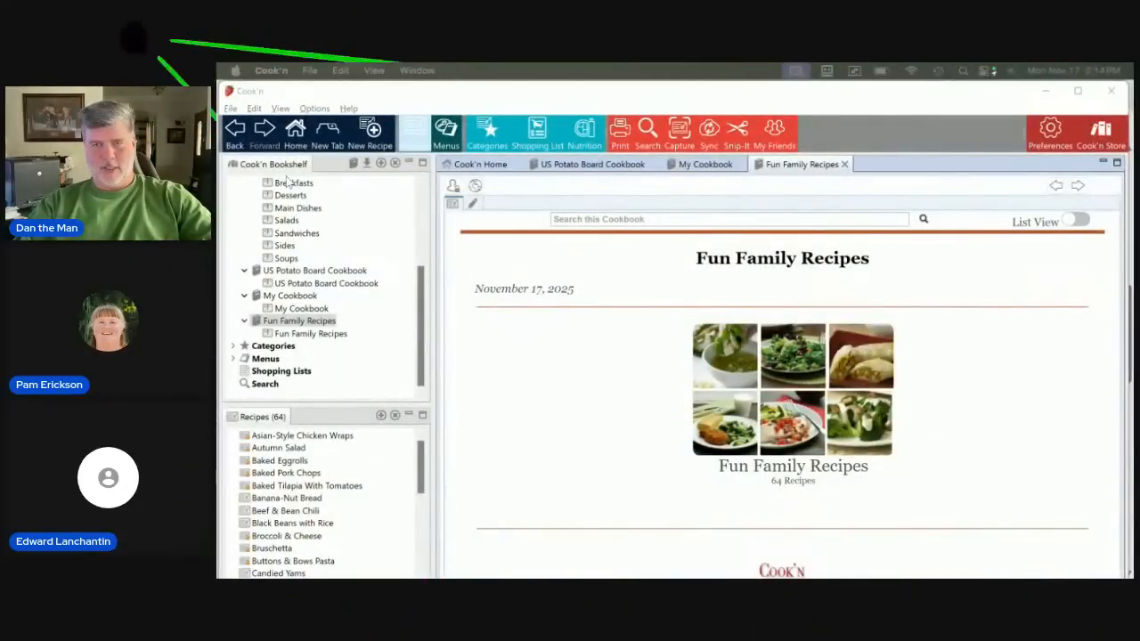
{"action": "key", "text": "super+Tab"}
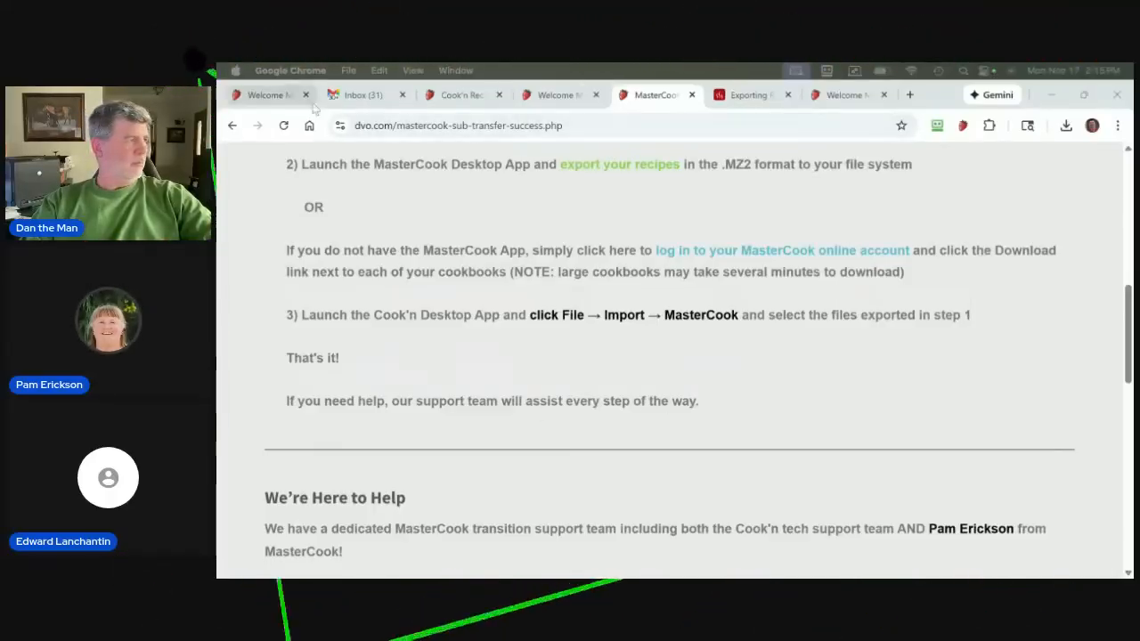
{"action": "left_click", "coordinate": [361, 95]}
Search Gmail for the sender's messages, open the MZ2 Cookbook Files email and download KidApproved.mz2
{"action": "left_click", "coordinate": [618, 165]}
{"action": "key", "text": "super+v"}
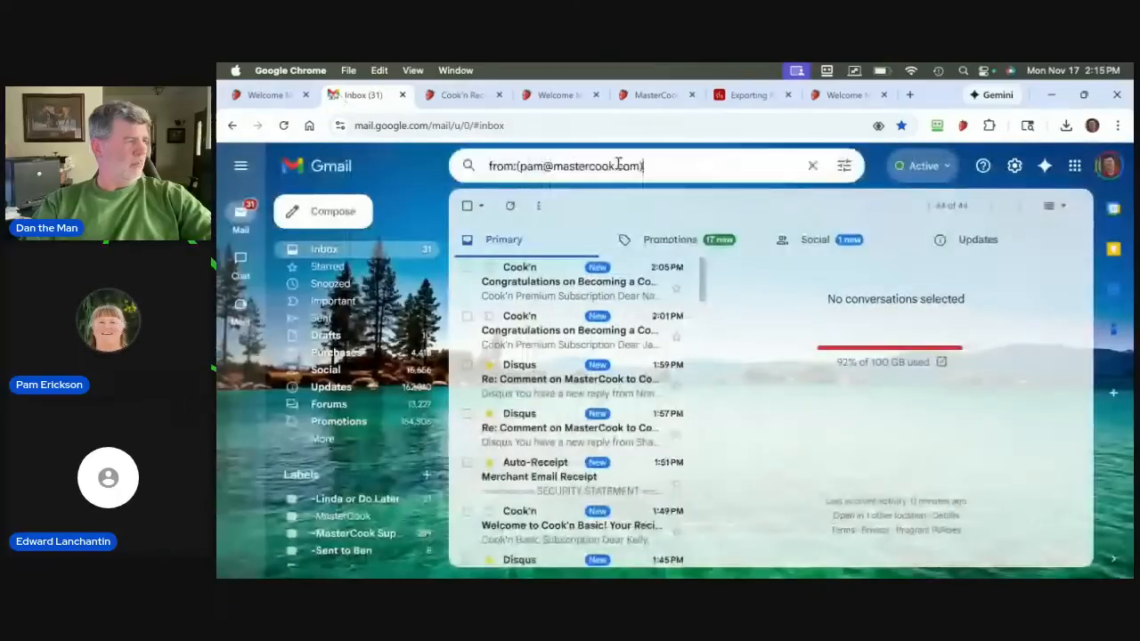
{"action": "key", "text": "Return"}
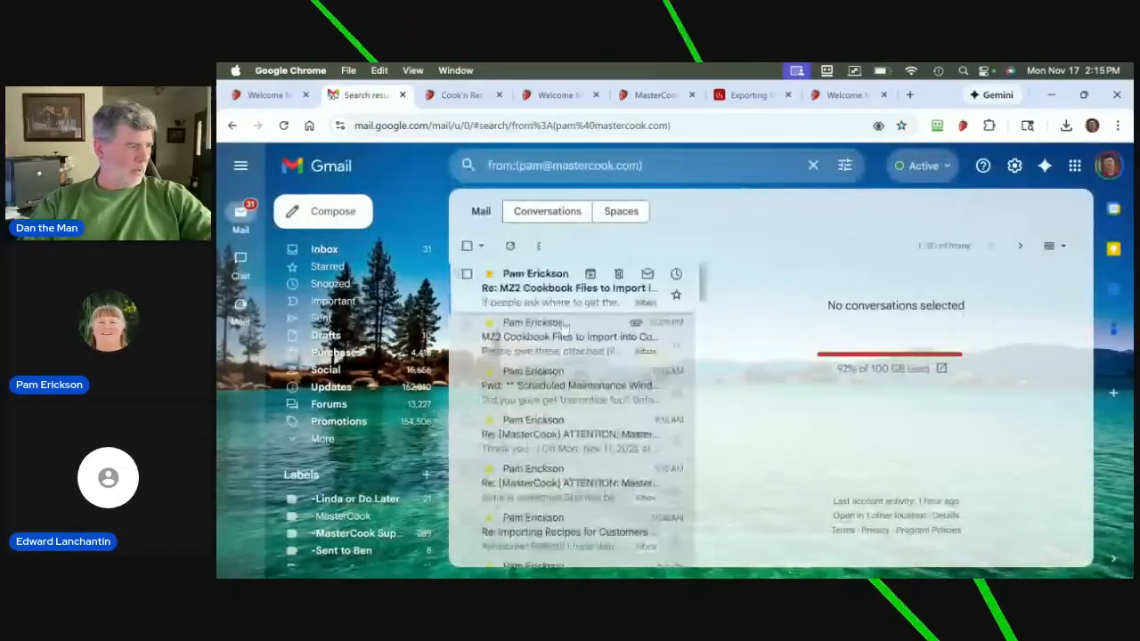
{"action": "left_click", "coordinate": [541, 337]}
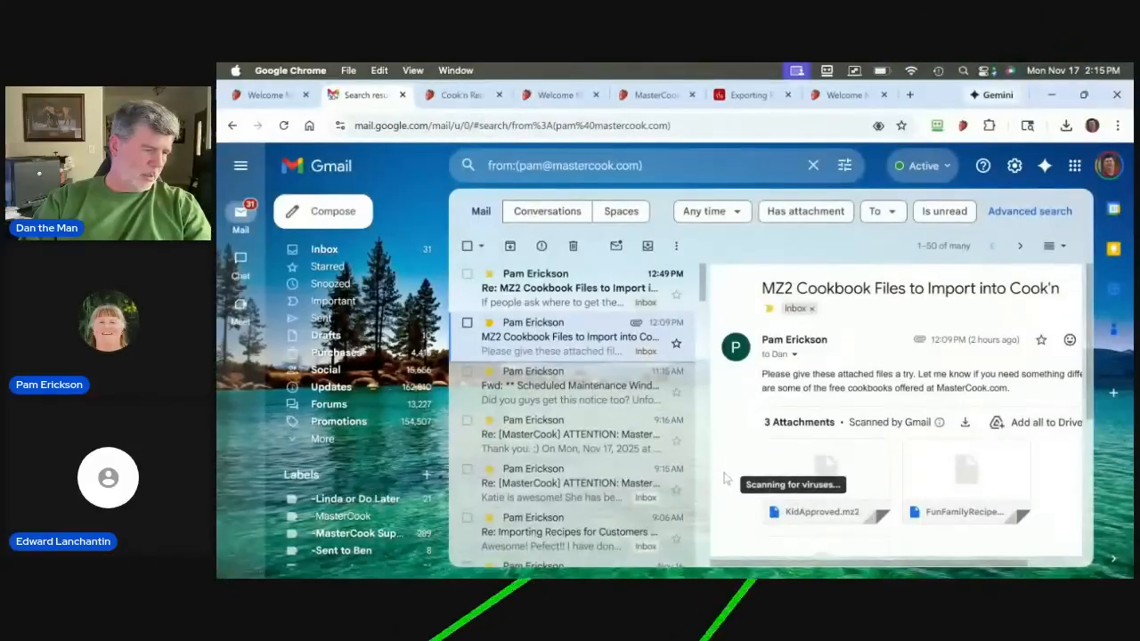
{"action": "mouse_move", "coordinate": [792, 504]}
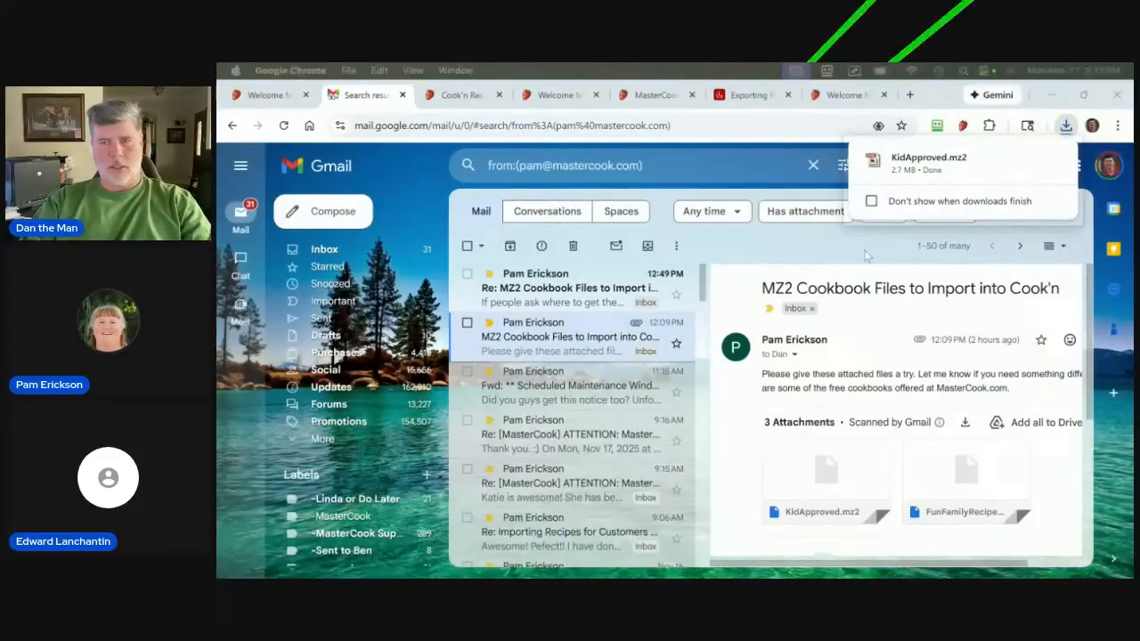
{"action": "key", "text": "super+Tab"}
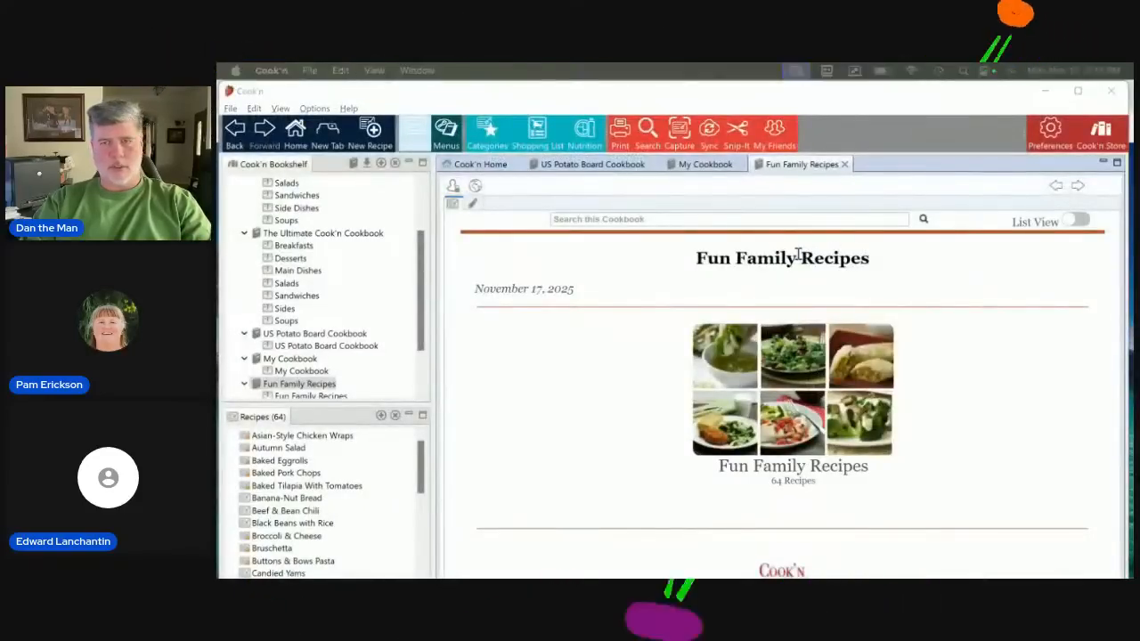
Import KidApproved from Downloads through Cook'n's MasterCook import and confirm the Finished message
{"action": "key", "text": "super+Tab"}
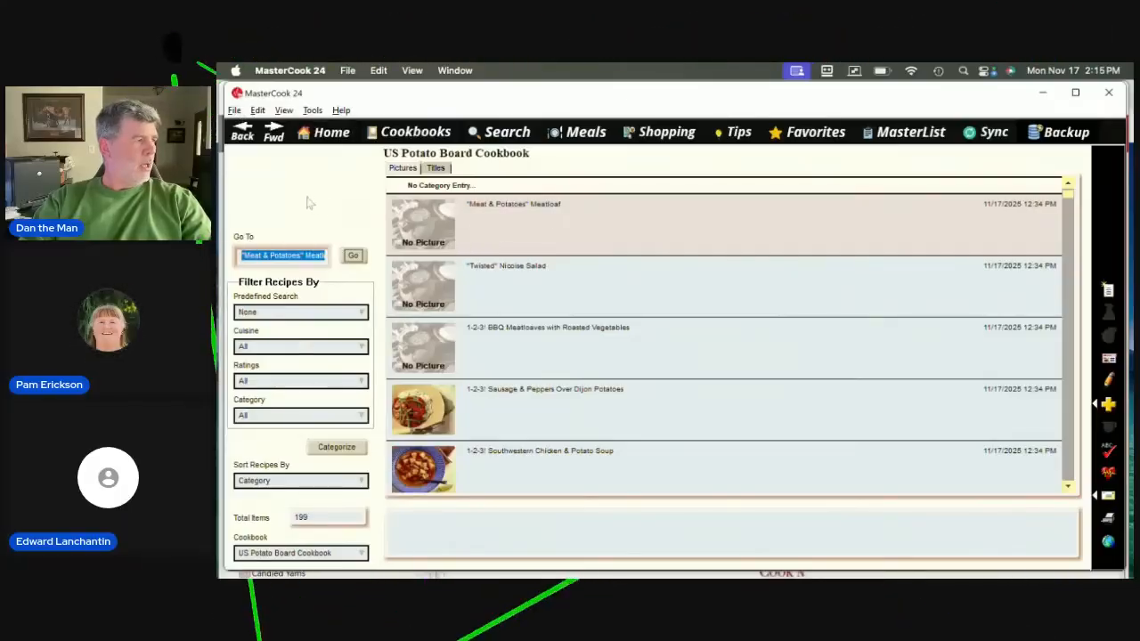
{"action": "key", "text": "super+Tab"}
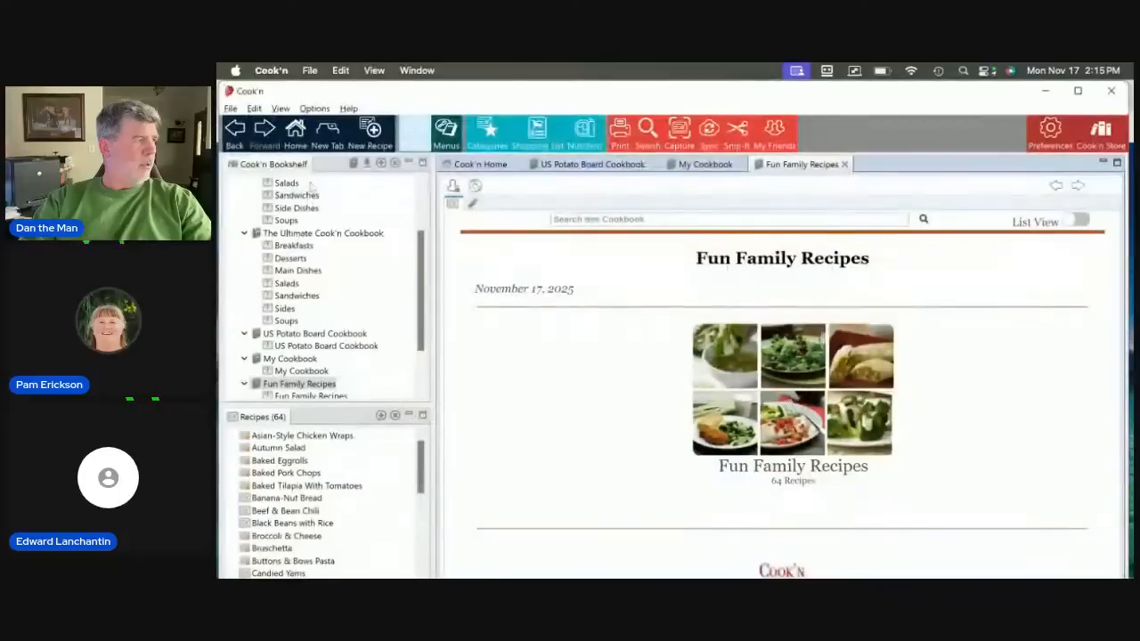
{"action": "left_click", "coordinate": [231, 109]}
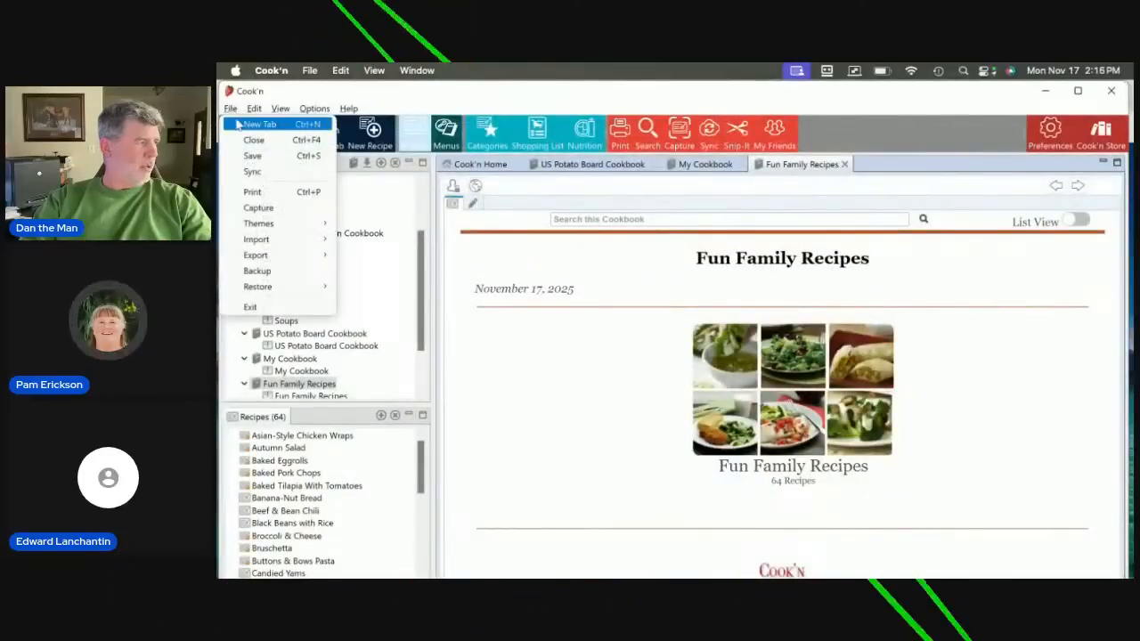
{"action": "mouse_move", "coordinate": [254, 240]}
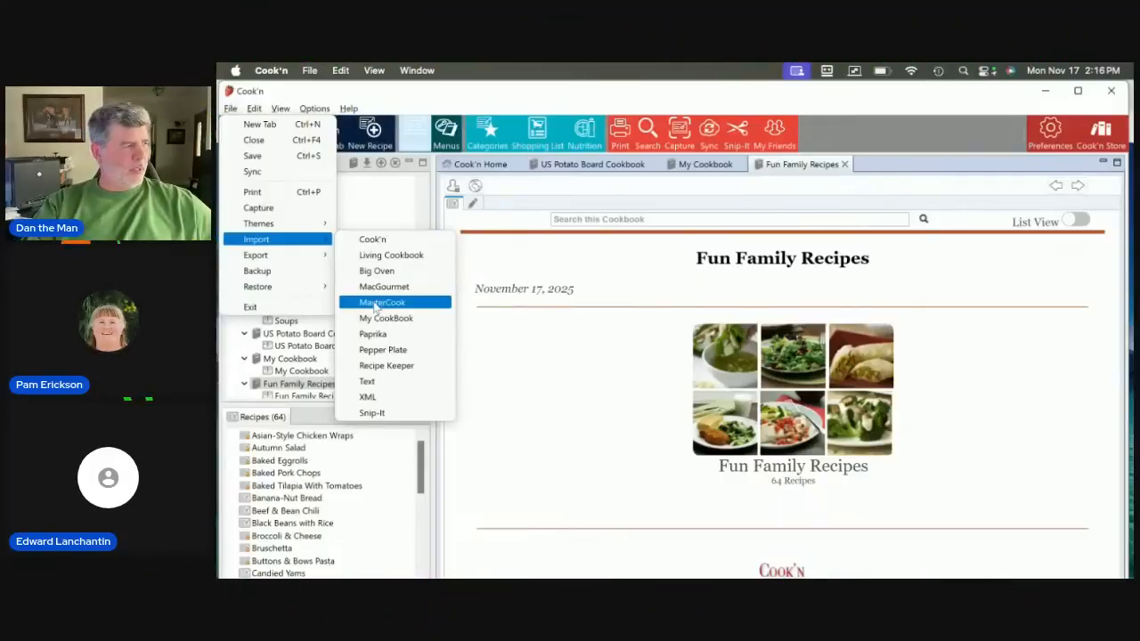
{"action": "left_click", "coordinate": [381, 302]}
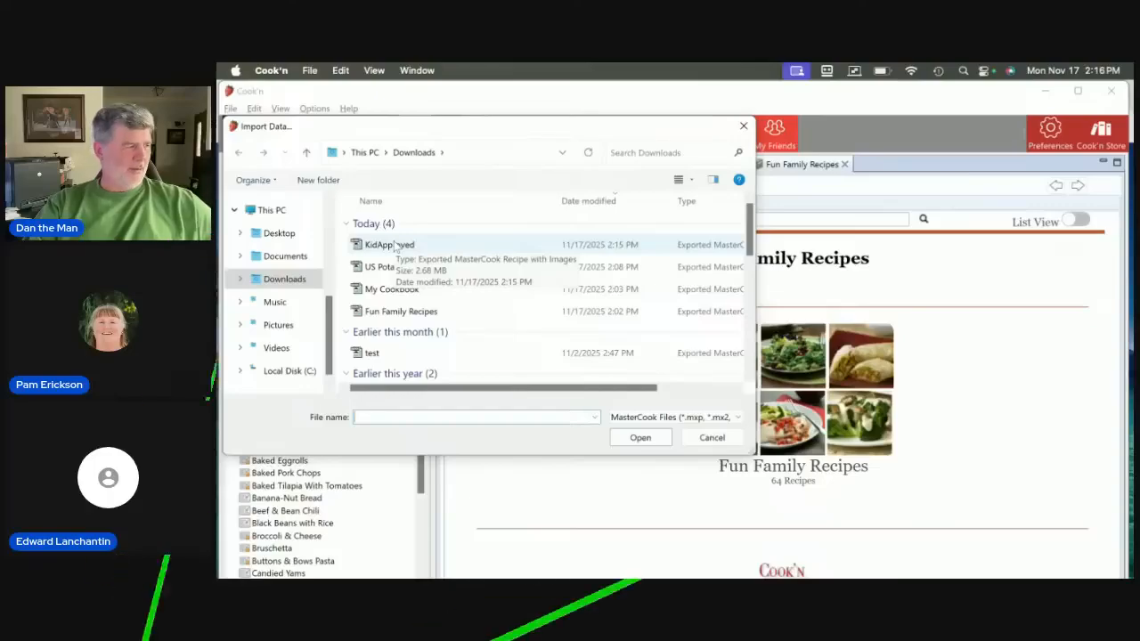
{"action": "double_click", "coordinate": [394, 246]}
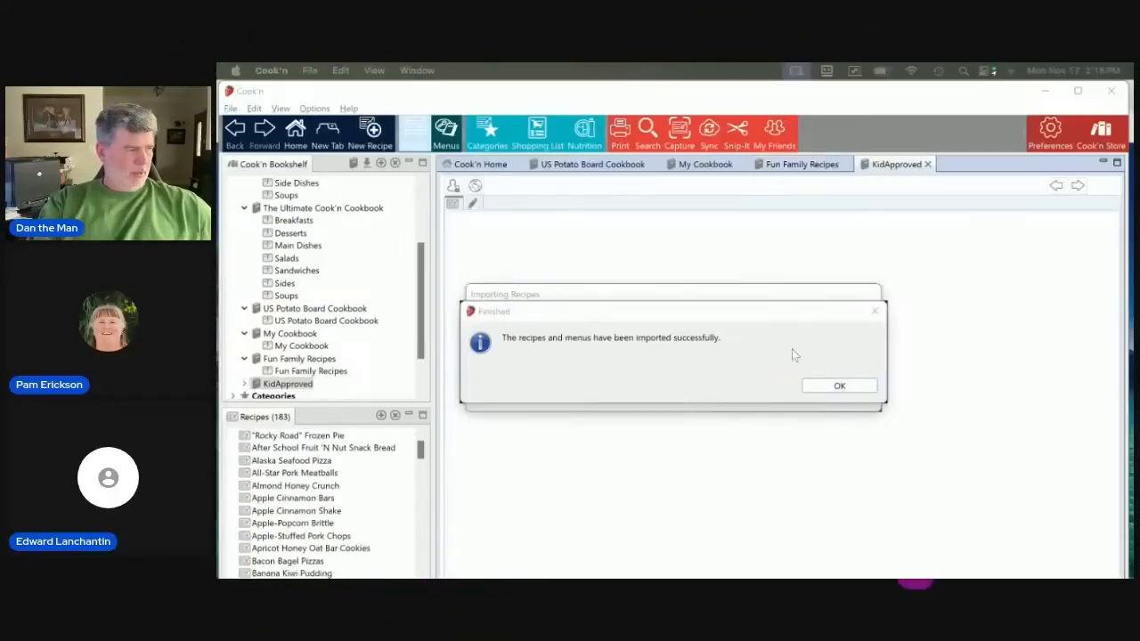
{"action": "left_click", "coordinate": [837, 386]}
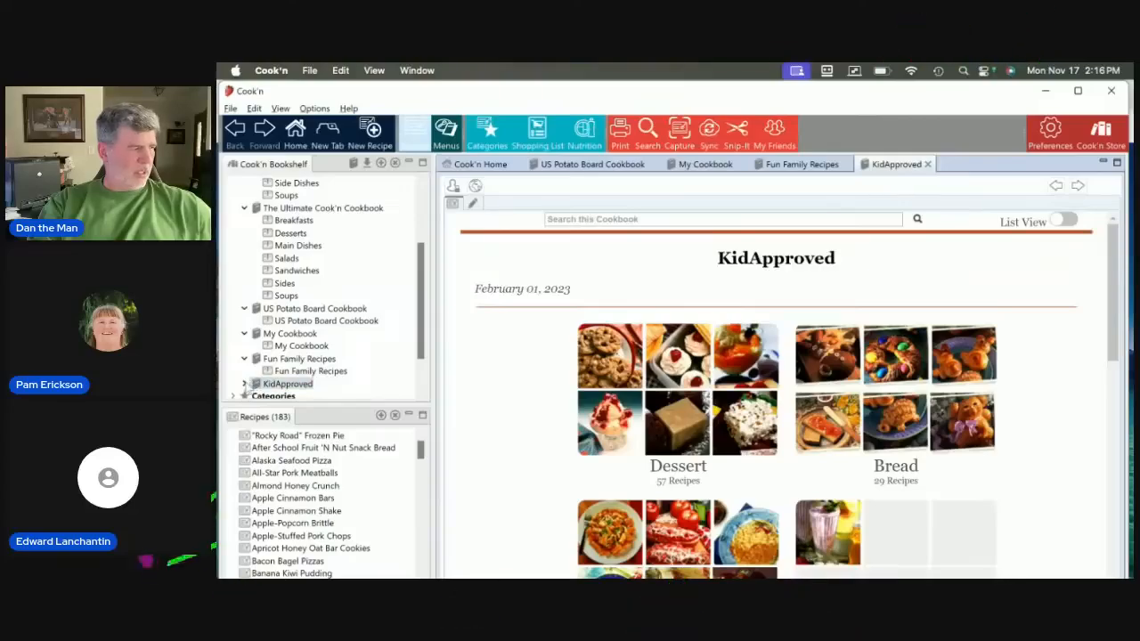
Expand KidApproved and view its Dessert, Bread, Main Dish, Beverage and Breakfast chapters
{"action": "left_click", "coordinate": [244, 384]}
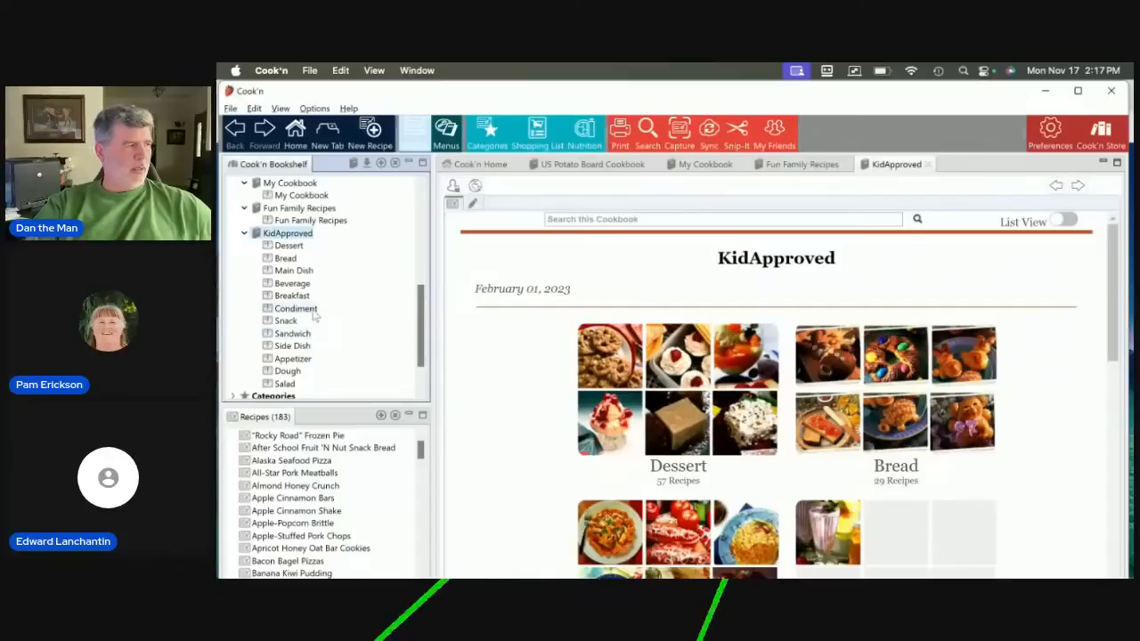
{"action": "left_click", "coordinate": [285, 248]}
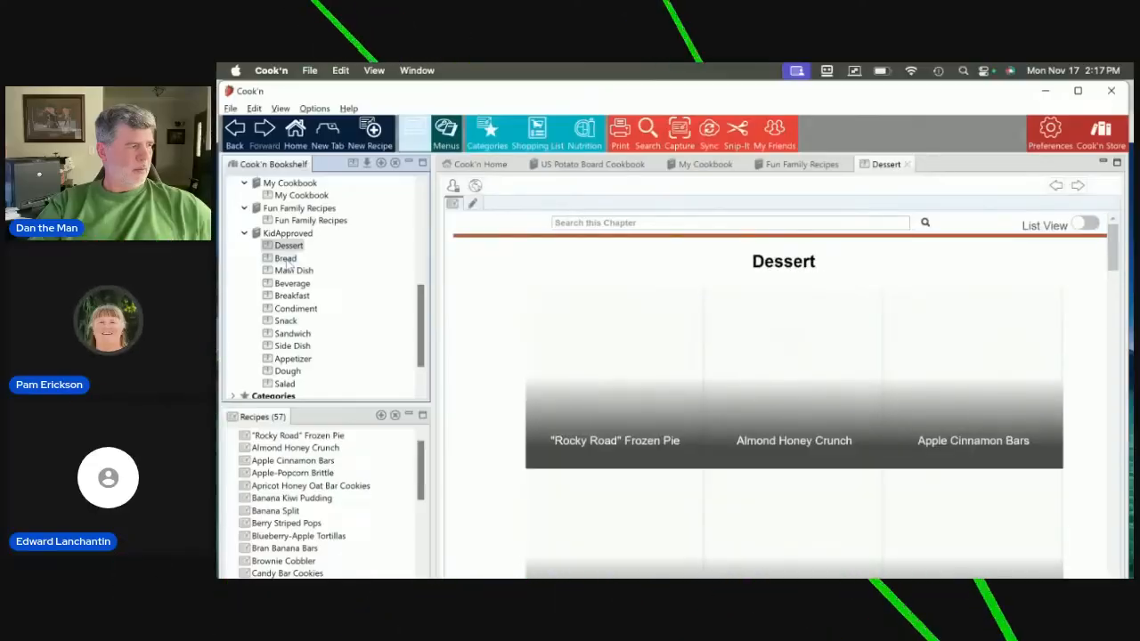
{"action": "left_click", "coordinate": [286, 260]}
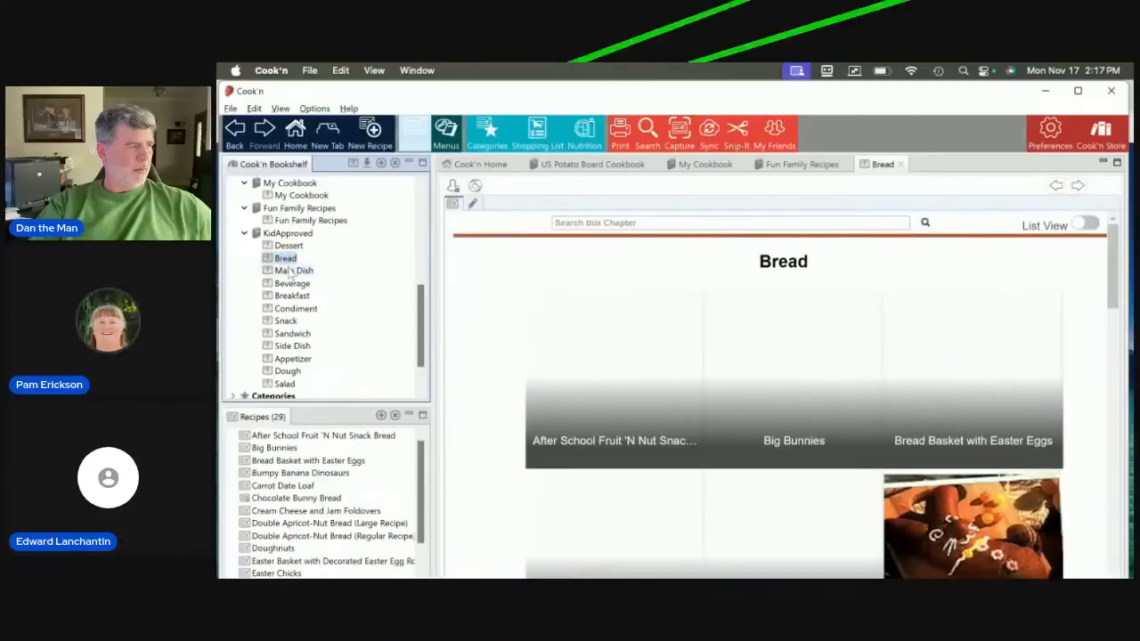
{"action": "left_click", "coordinate": [290, 271]}
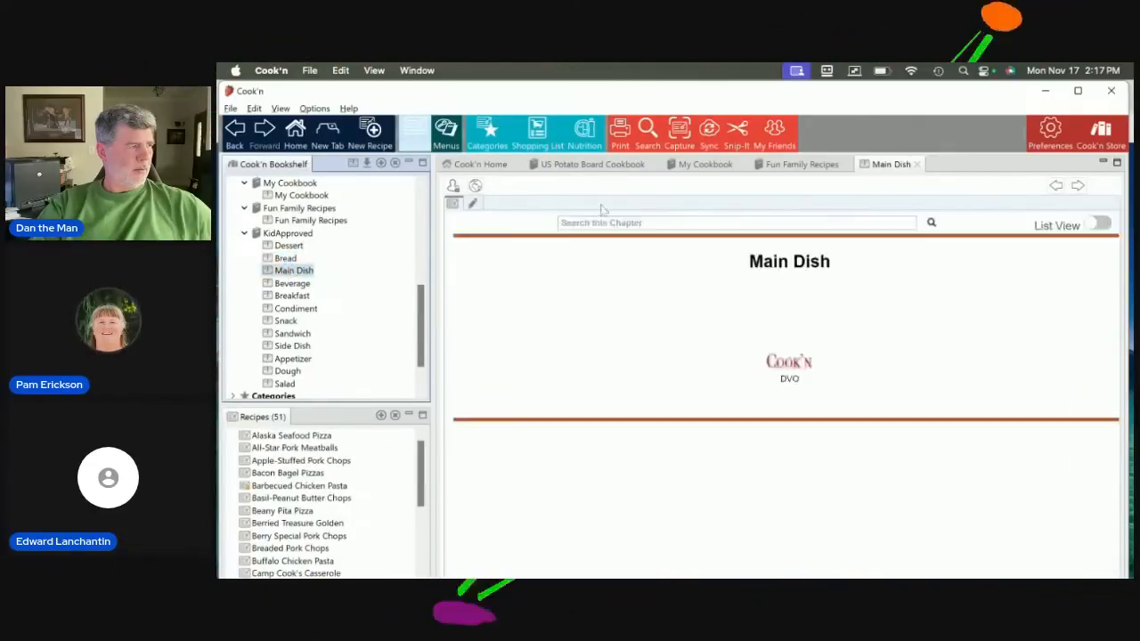
{"action": "left_click", "coordinate": [277, 284]}
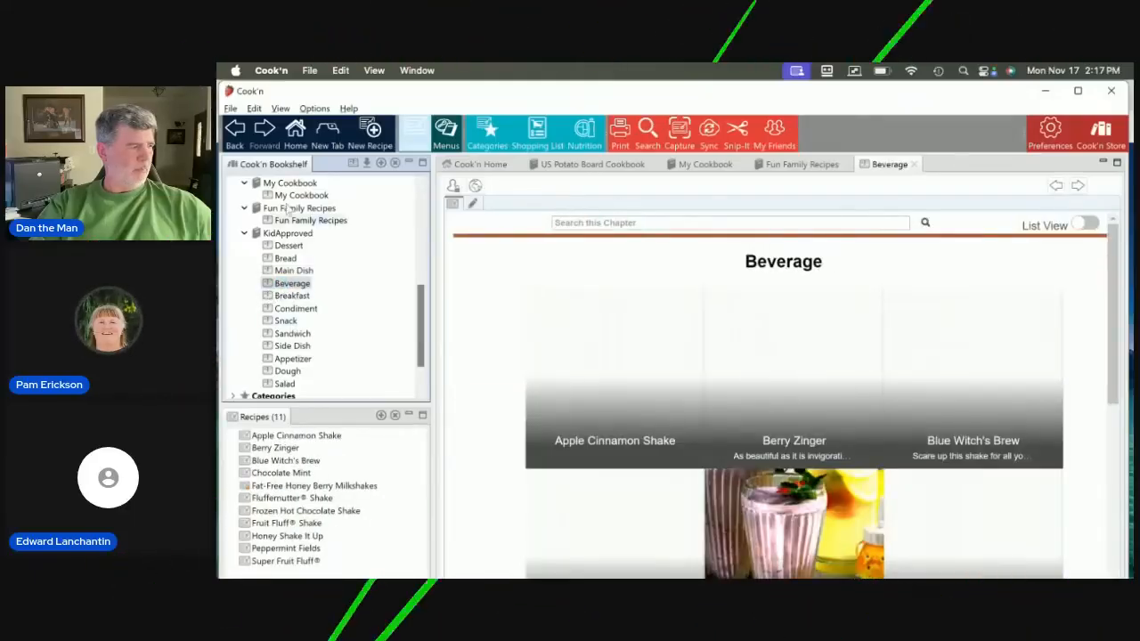
{"action": "left_click", "coordinate": [287, 297]}
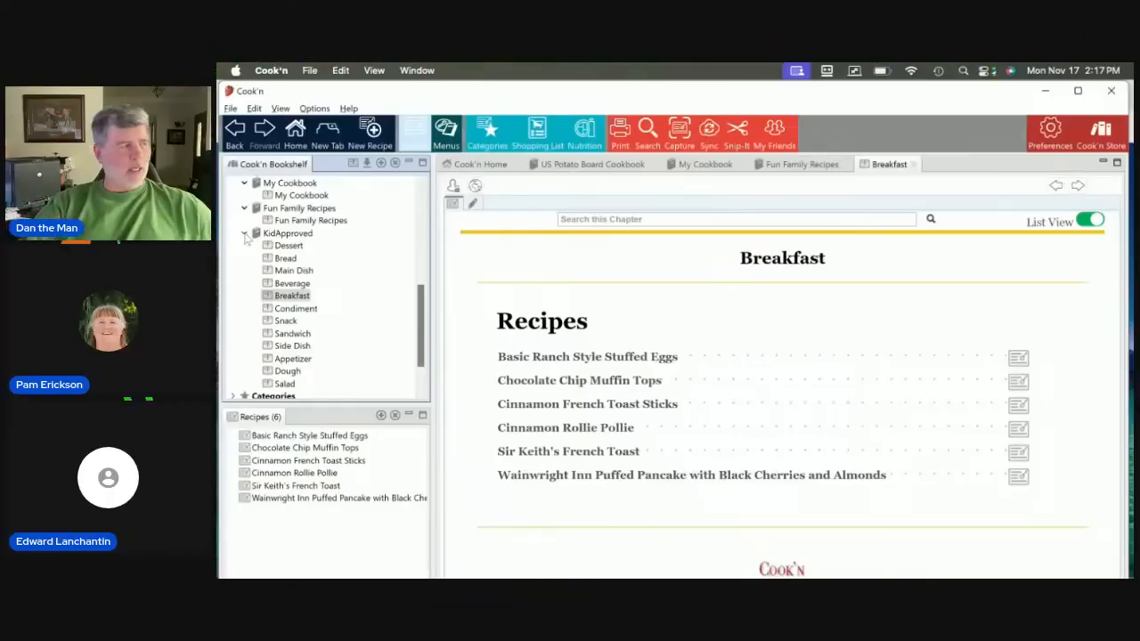
Collapse KidApproved and view the Bread, Beverage and Breakfast categories, ending on Breakfast's 6 recipes
{"action": "left_click", "coordinate": [245, 233]}
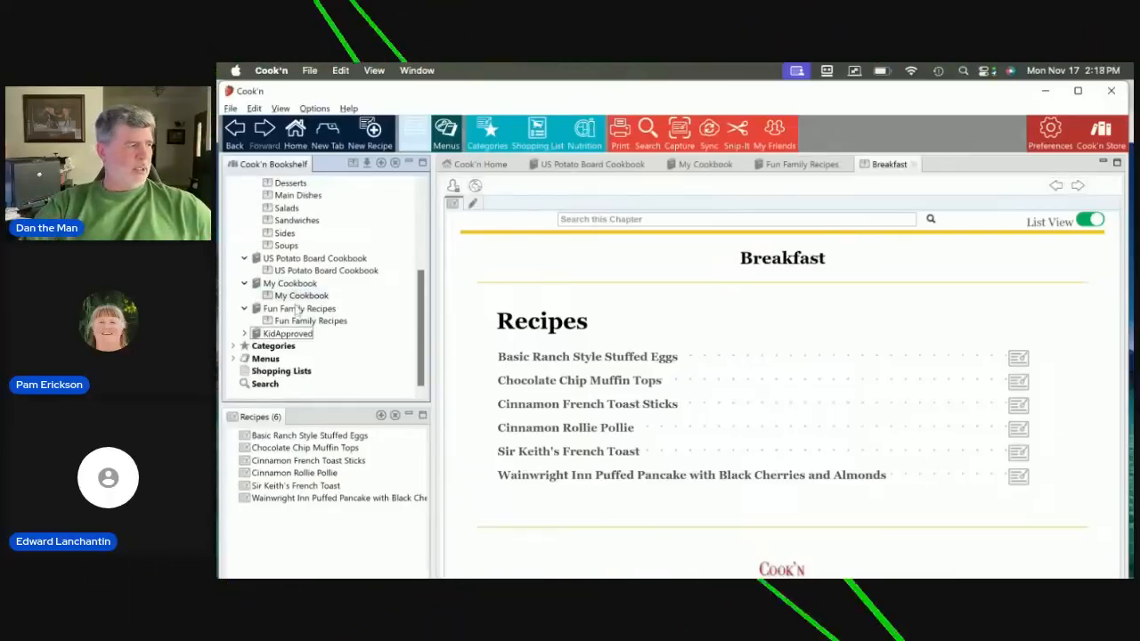
{"action": "left_click", "coordinate": [234, 346]}
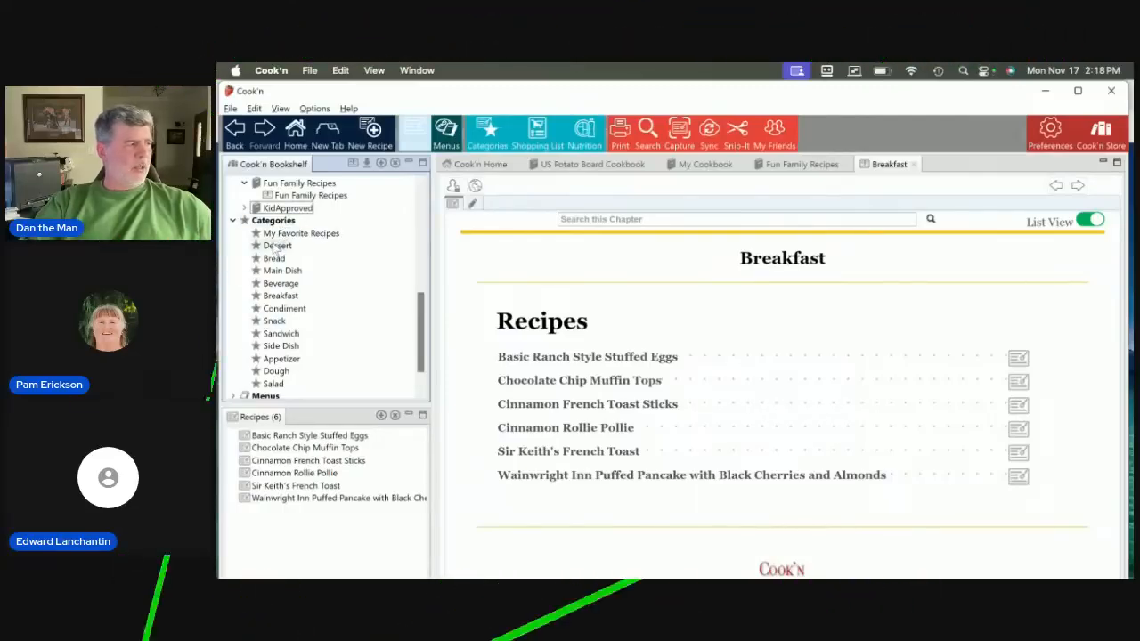
{"action": "left_click", "coordinate": [270, 258]}
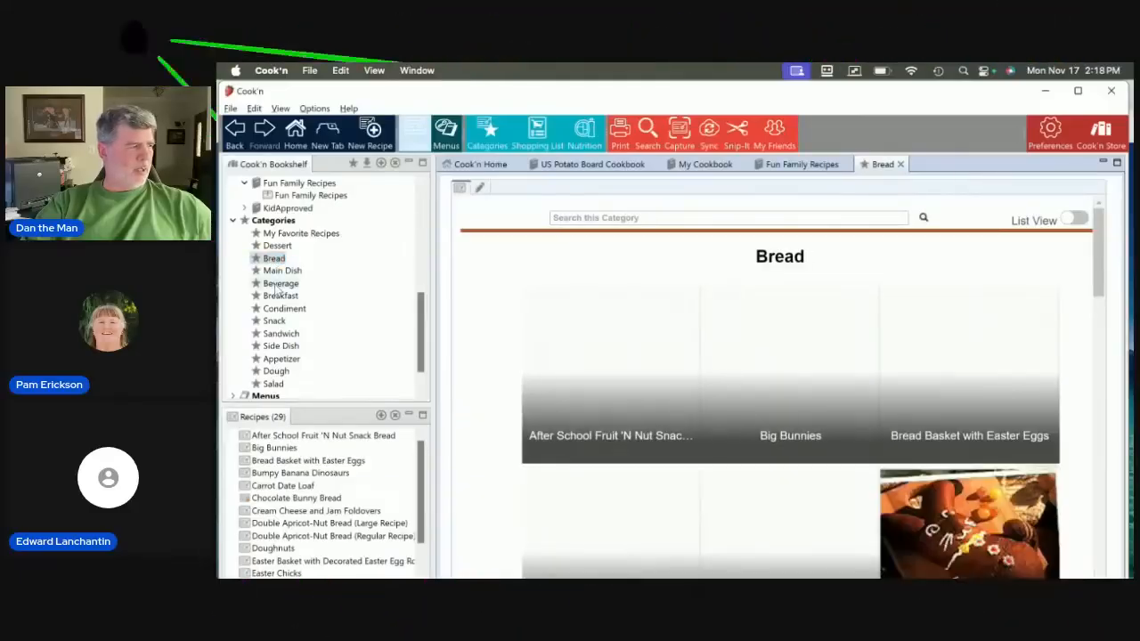
{"action": "left_click", "coordinate": [279, 285]}
{"action": "left_click", "coordinate": [281, 295]}
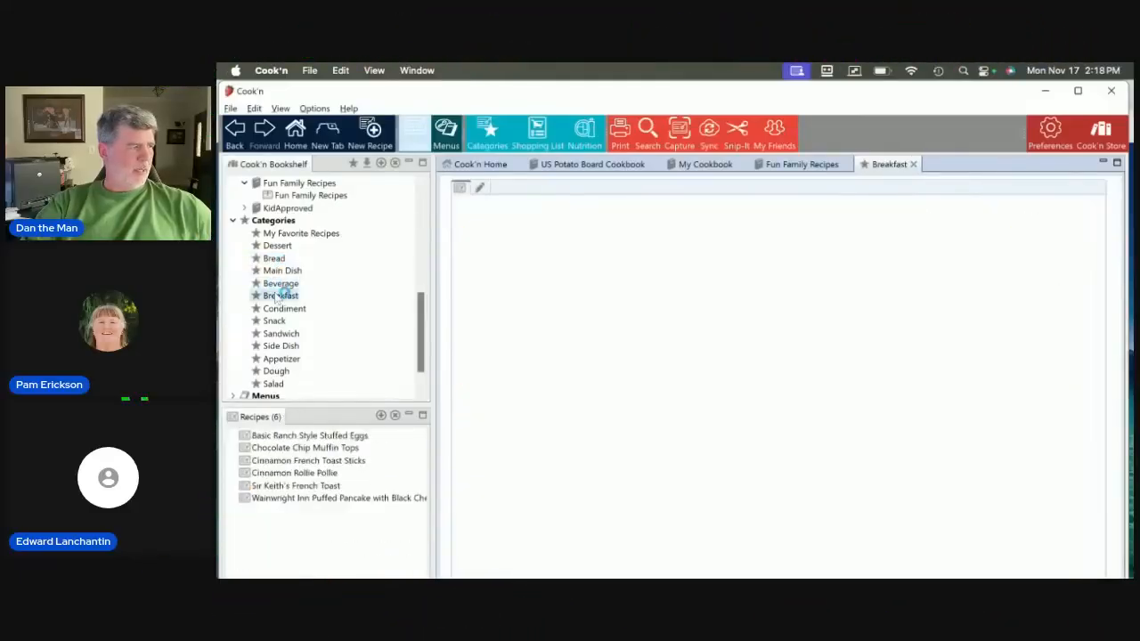
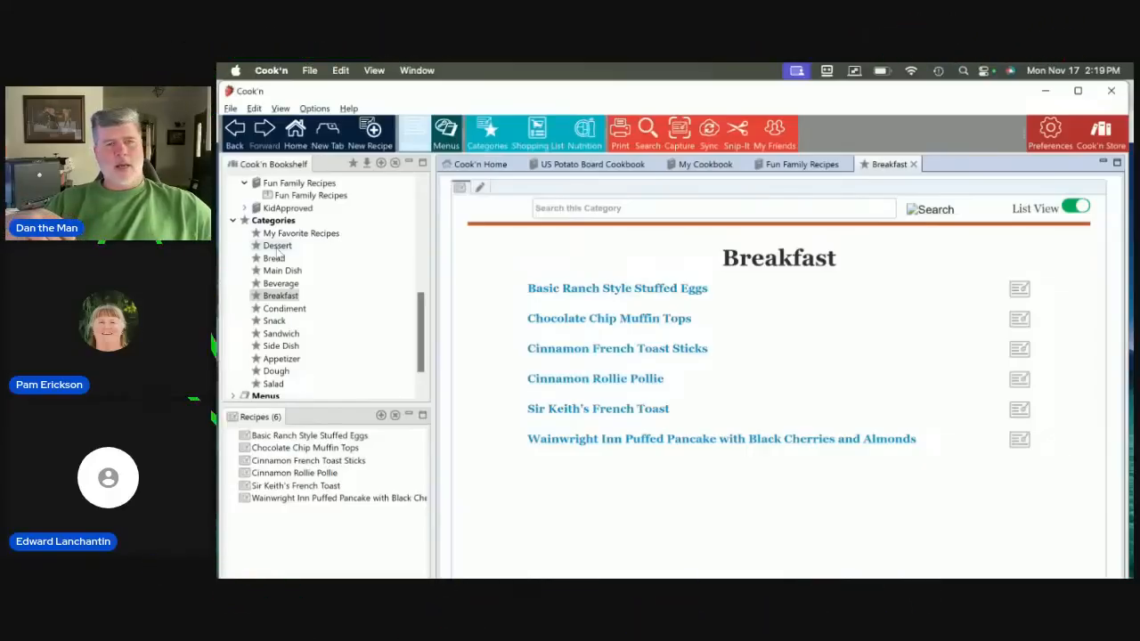
In KidApproved's Beverage chapter, select the Fat-Free Honey Berry Milkshakes recipe
{"action": "double_click", "coordinate": [286, 207]}
{"action": "left_click", "coordinate": [292, 258]}
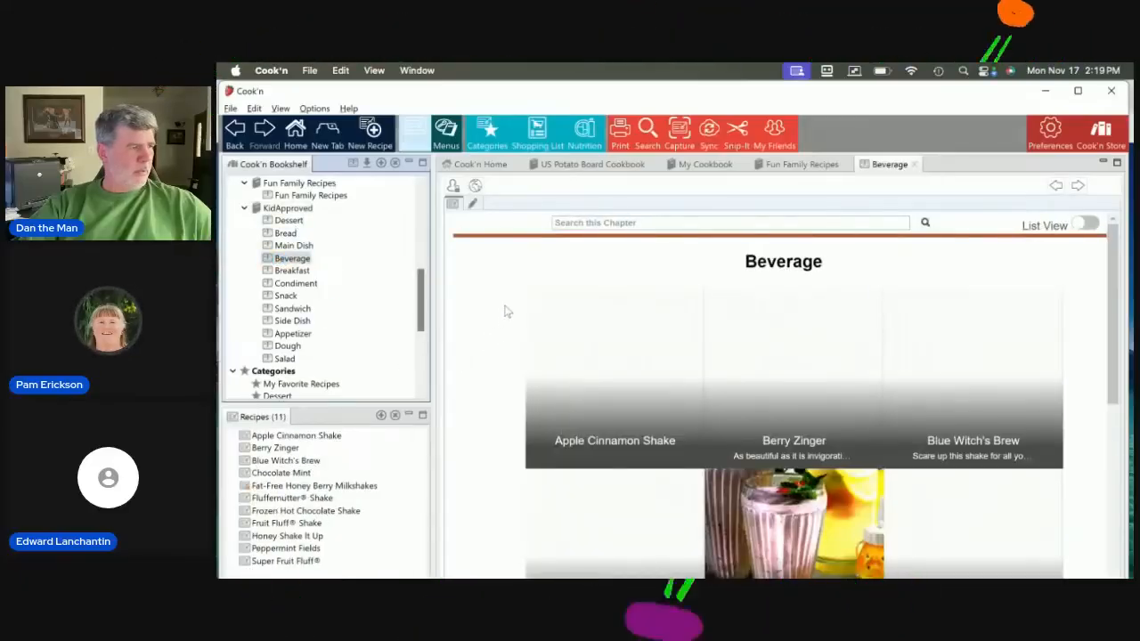
{"action": "left_click", "coordinate": [274, 485]}
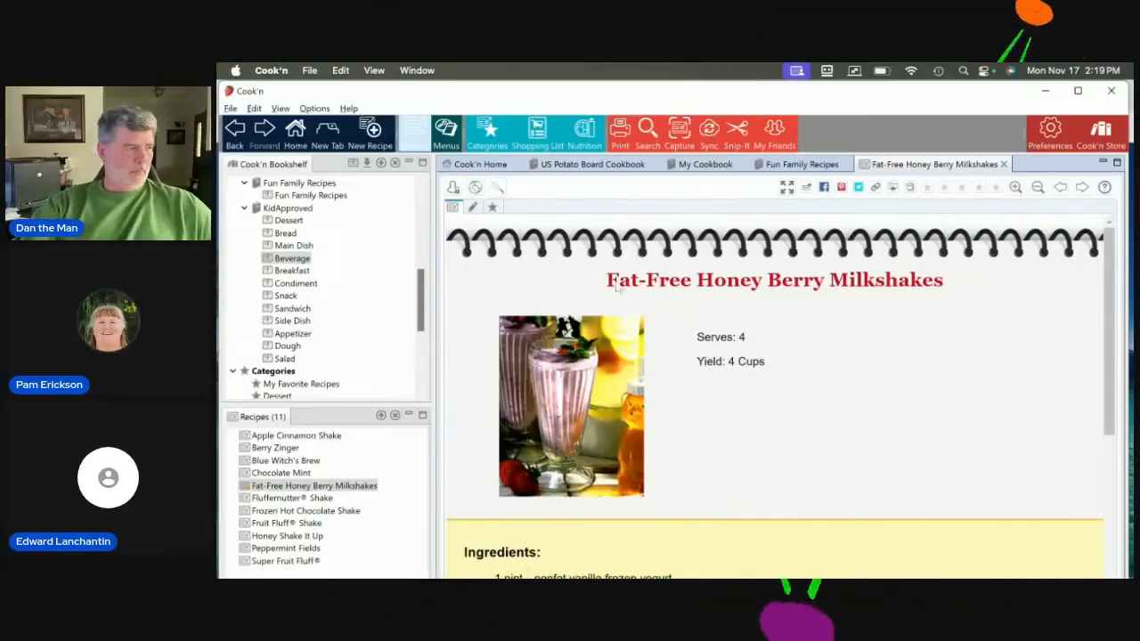
{"action": "scroll", "coordinate": [728, 334], "scroll_direction": "down", "scroll_amount": 3}
{"action": "scroll", "coordinate": [727, 334], "scroll_direction": "down", "scroll_amount": 10}
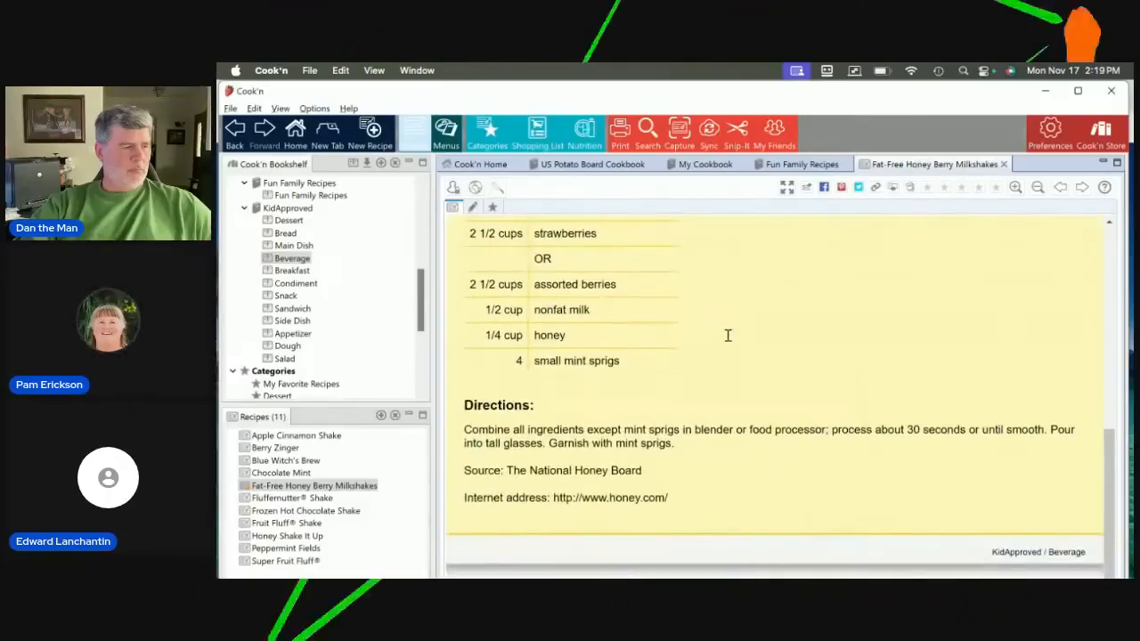
{"action": "scroll", "coordinate": [727, 334], "scroll_direction": "up", "scroll_amount": 12}
{"action": "scroll", "coordinate": [727, 335], "scroll_direction": "up", "scroll_amount": 1}
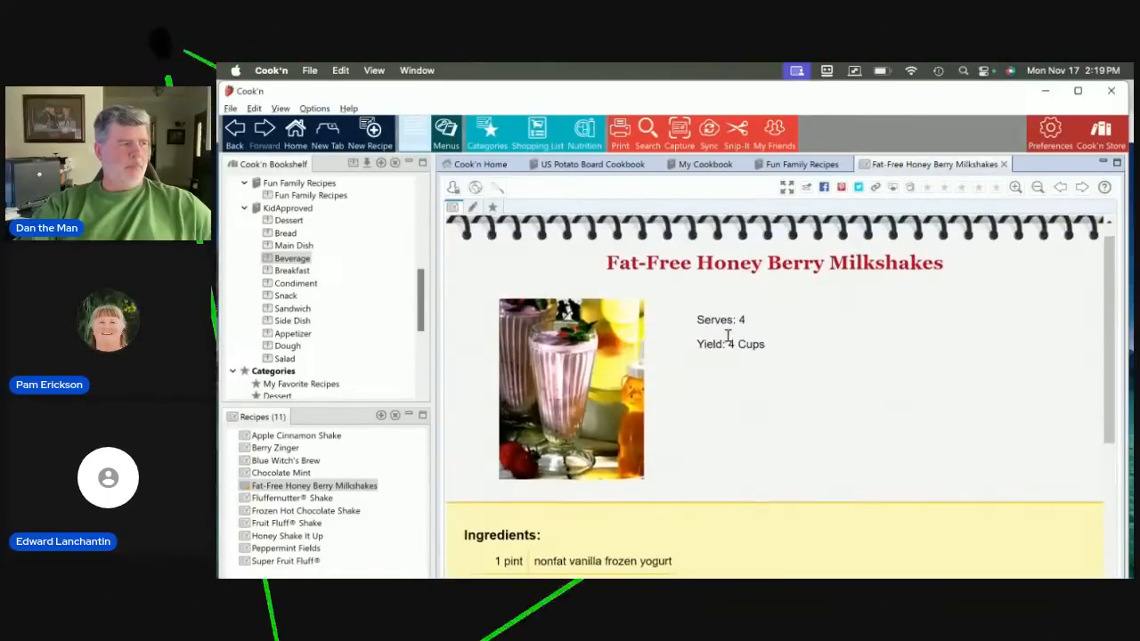
{"action": "scroll", "coordinate": [653, 336], "scroll_direction": "up", "scroll_amount": 2}
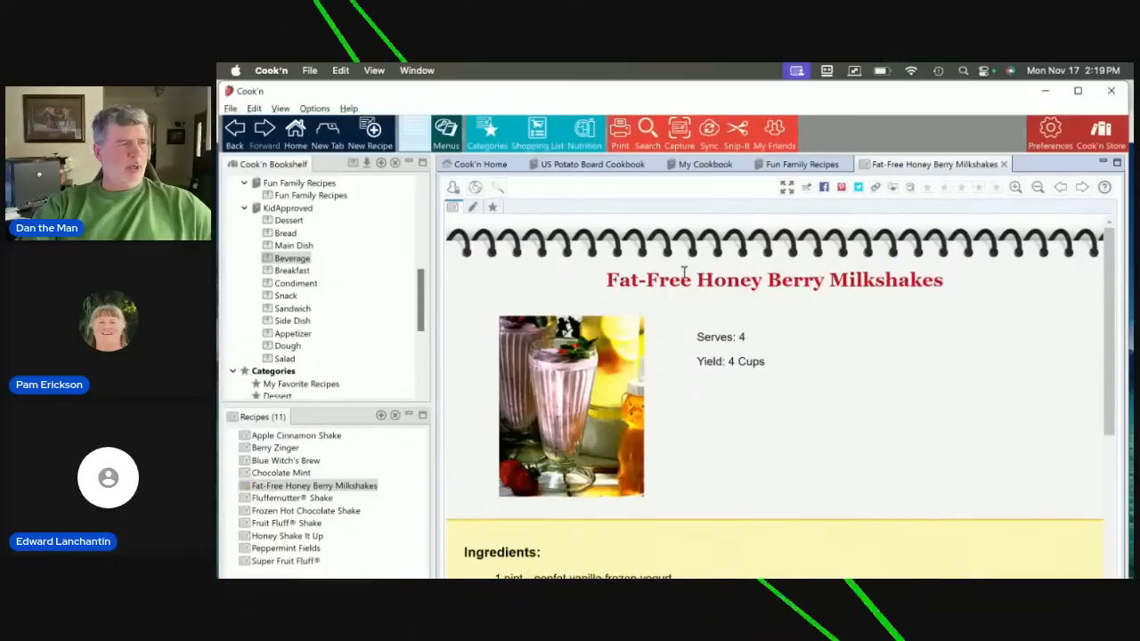
{"action": "scroll", "coordinate": [635, 271], "scroll_direction": "down", "scroll_amount": 1}
{"action": "scroll", "coordinate": [635, 272], "scroll_direction": "down", "scroll_amount": 5}
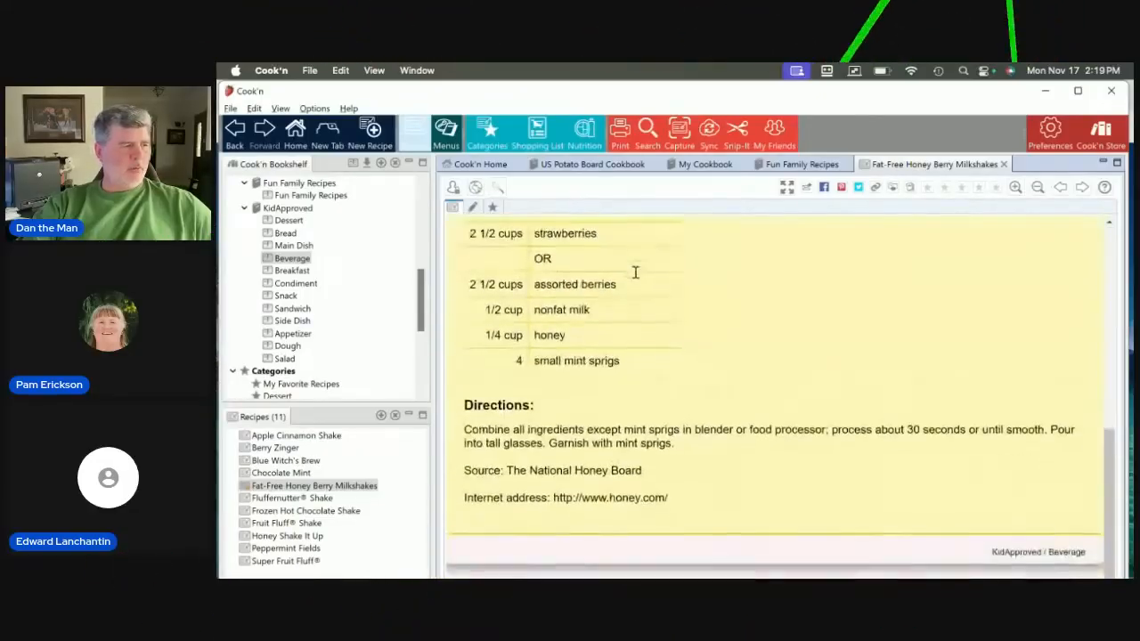
{"action": "scroll", "coordinate": [635, 272], "scroll_direction": "up", "scroll_amount": 5}
{"action": "scroll", "coordinate": [635, 271], "scroll_direction": "up", "scroll_amount": 1}
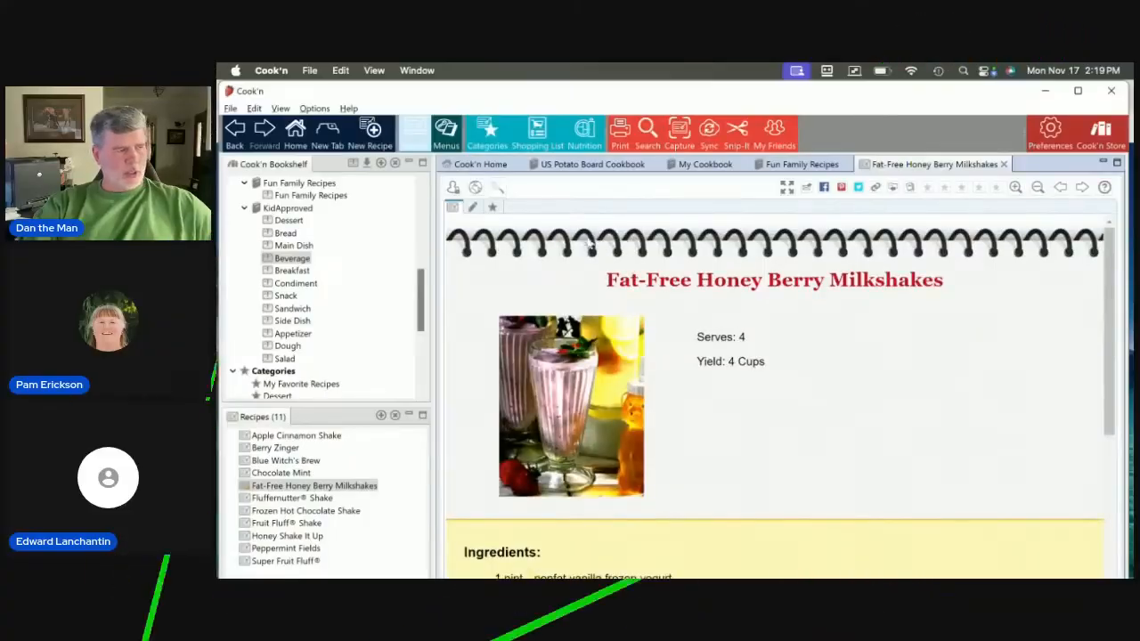
{"action": "left_click", "coordinate": [472, 208]}
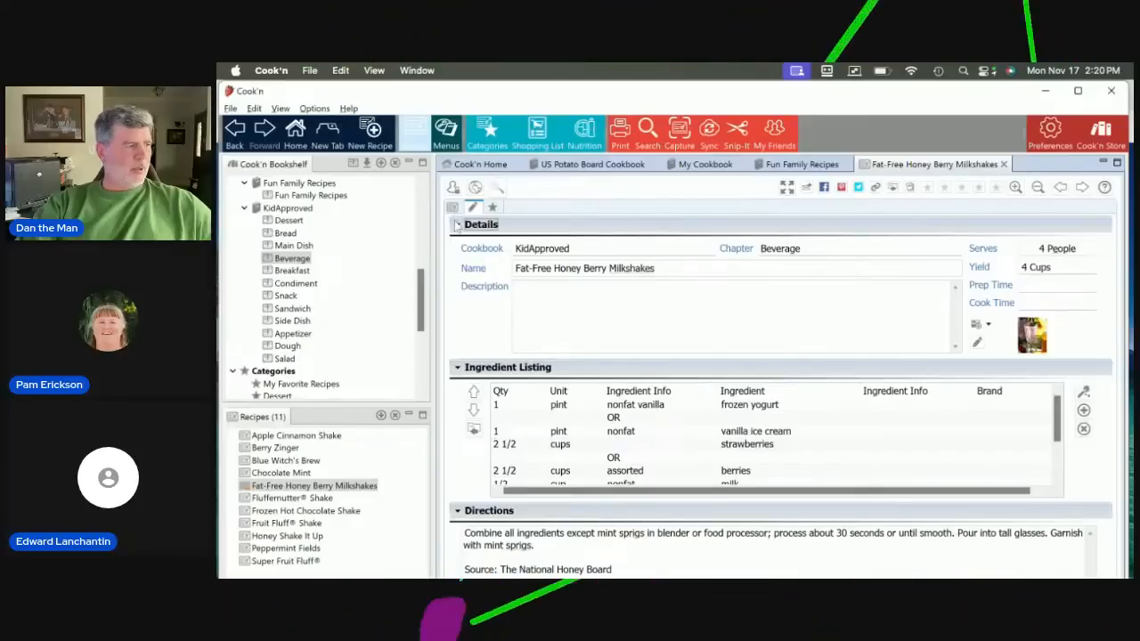
Collapse and re-expand the milkshake recipe's Details and Ingredient Listing sections in the edit form
{"action": "left_click", "coordinate": [456, 225]}
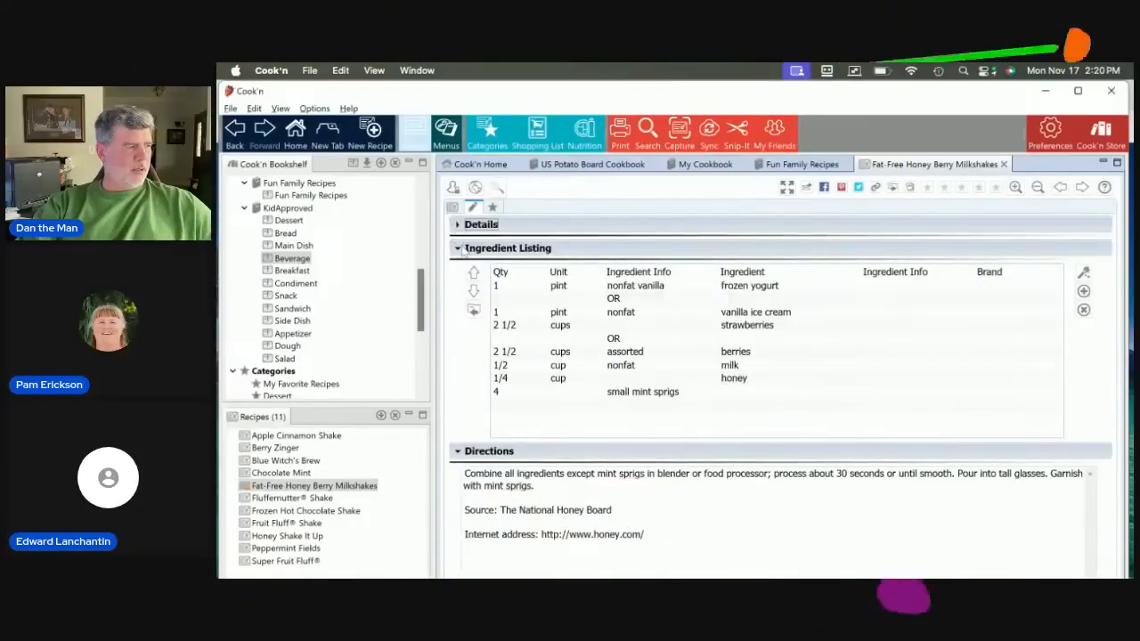
{"action": "left_click", "coordinate": [457, 249]}
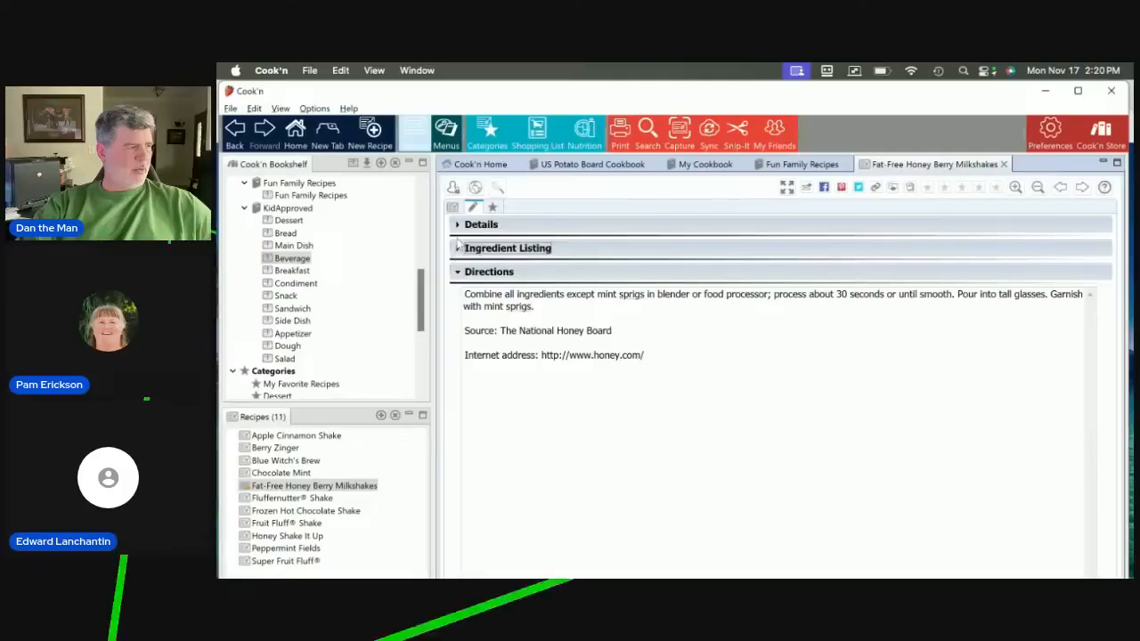
{"action": "left_click", "coordinate": [456, 248]}
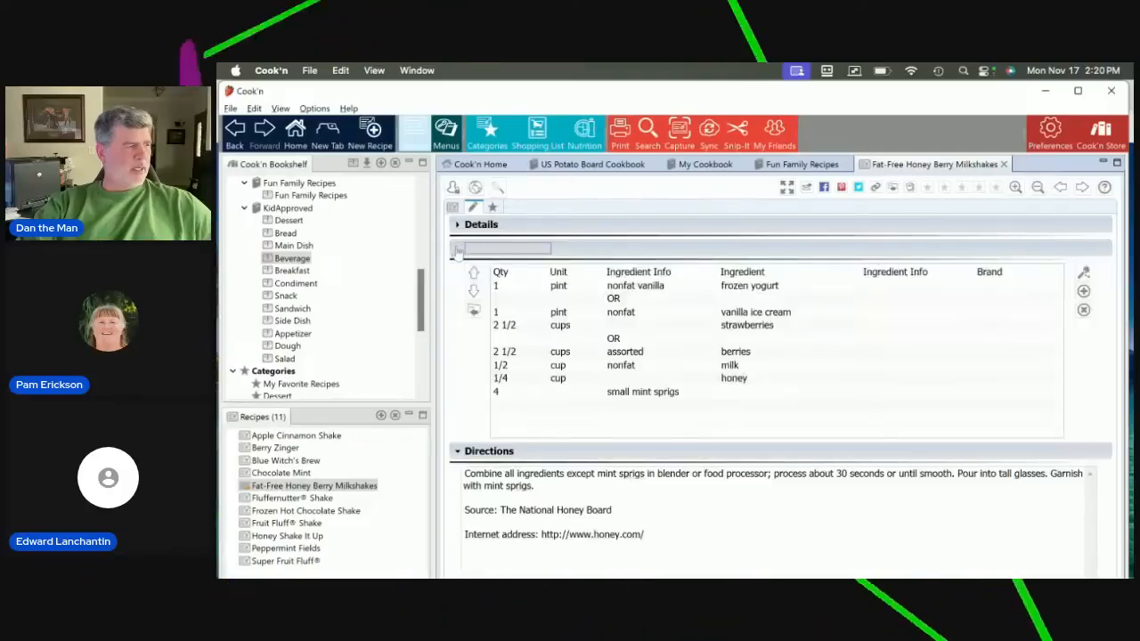
{"action": "left_click", "coordinate": [457, 225]}
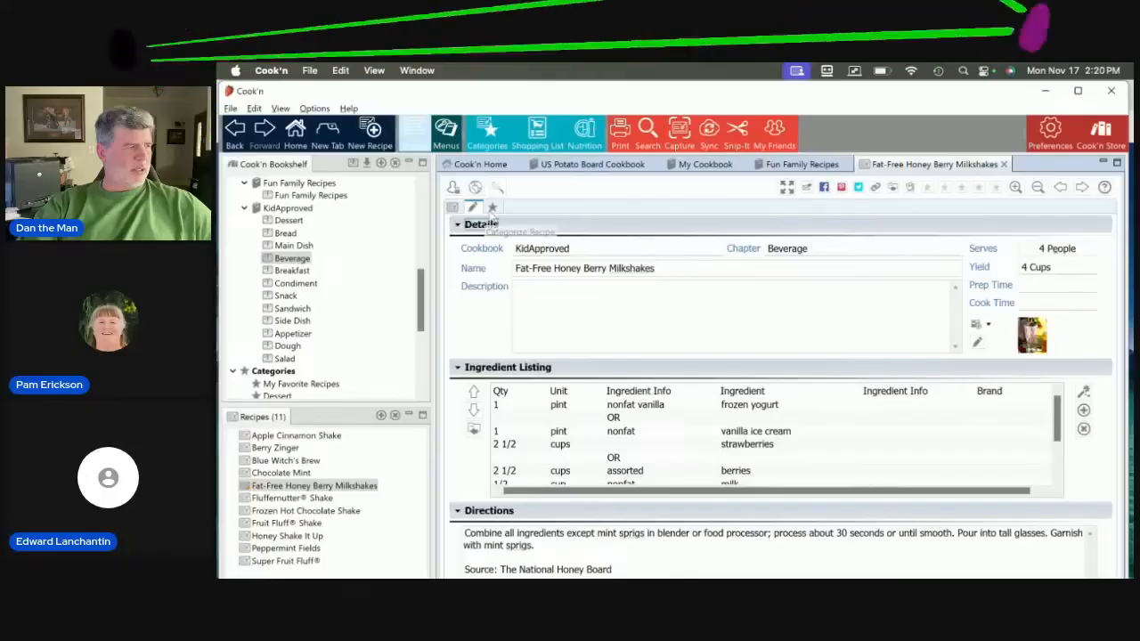
{"action": "left_click", "coordinate": [495, 206]}
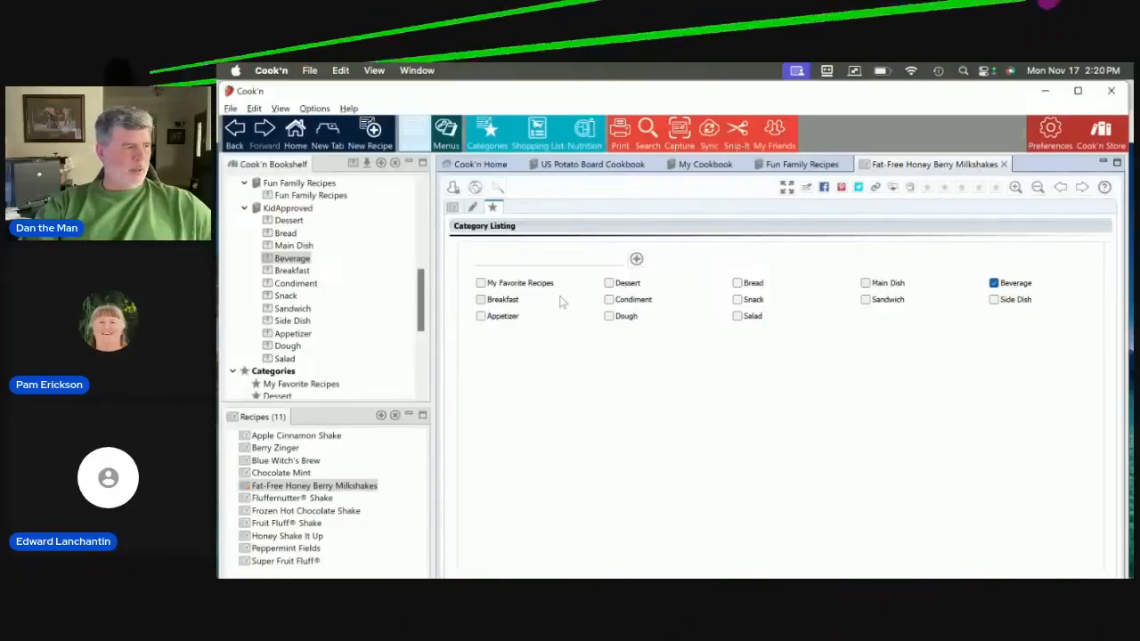
Tick Dessert as an extra category for the milkshake recipe, collapse the form sections and save
{"action": "left_click", "coordinate": [609, 283]}
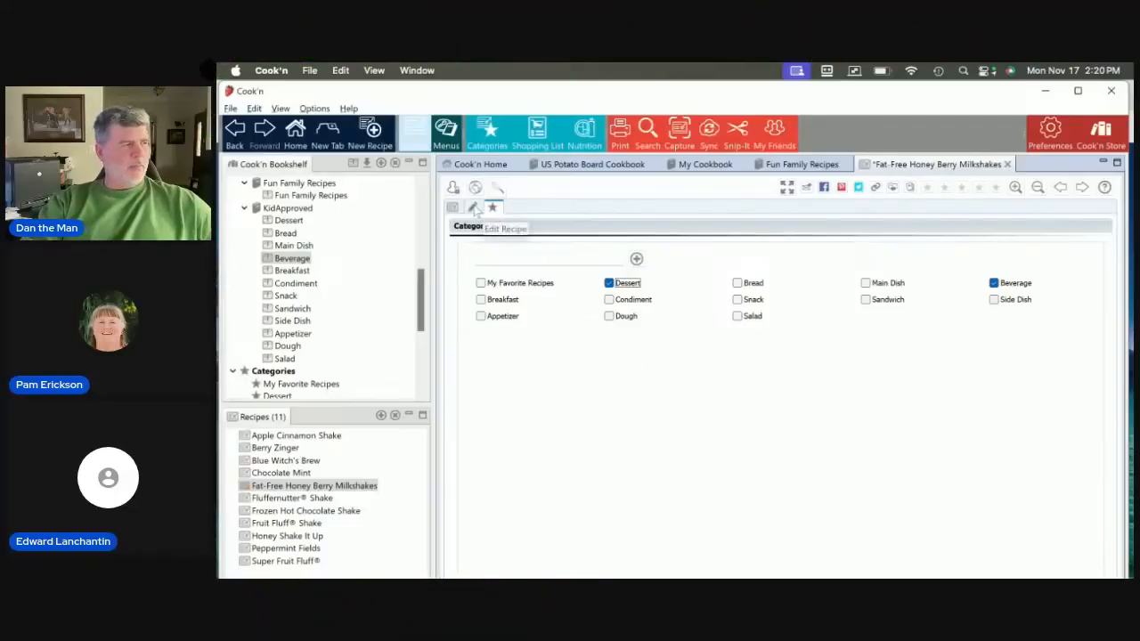
{"action": "left_click", "coordinate": [473, 208]}
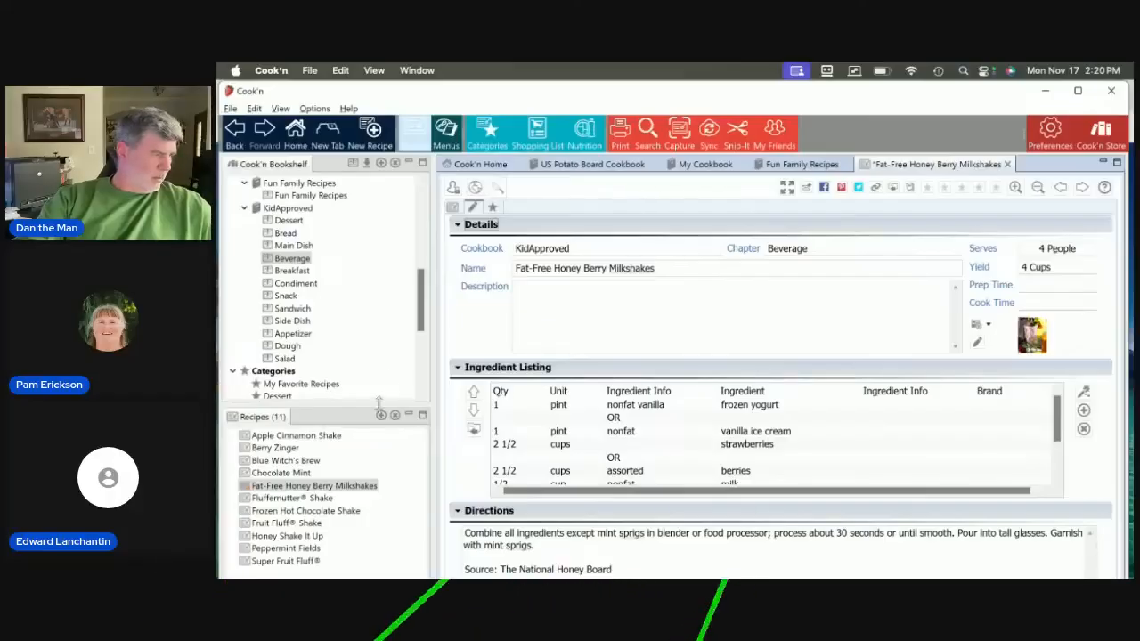
{"action": "left_click", "coordinate": [462, 371]}
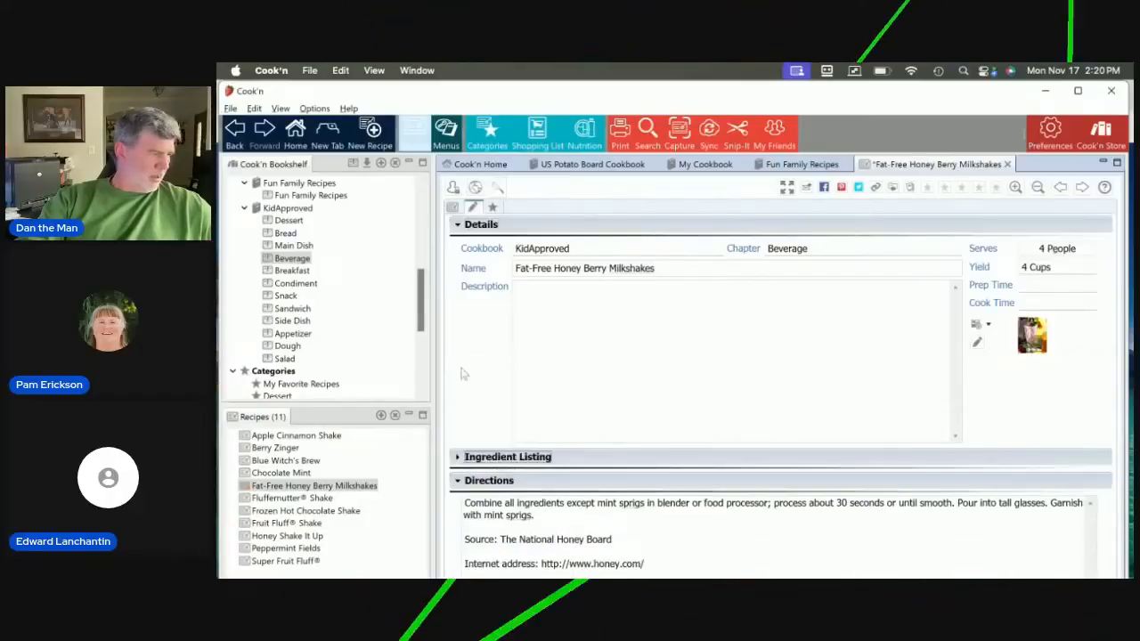
{"action": "left_click", "coordinate": [456, 481]}
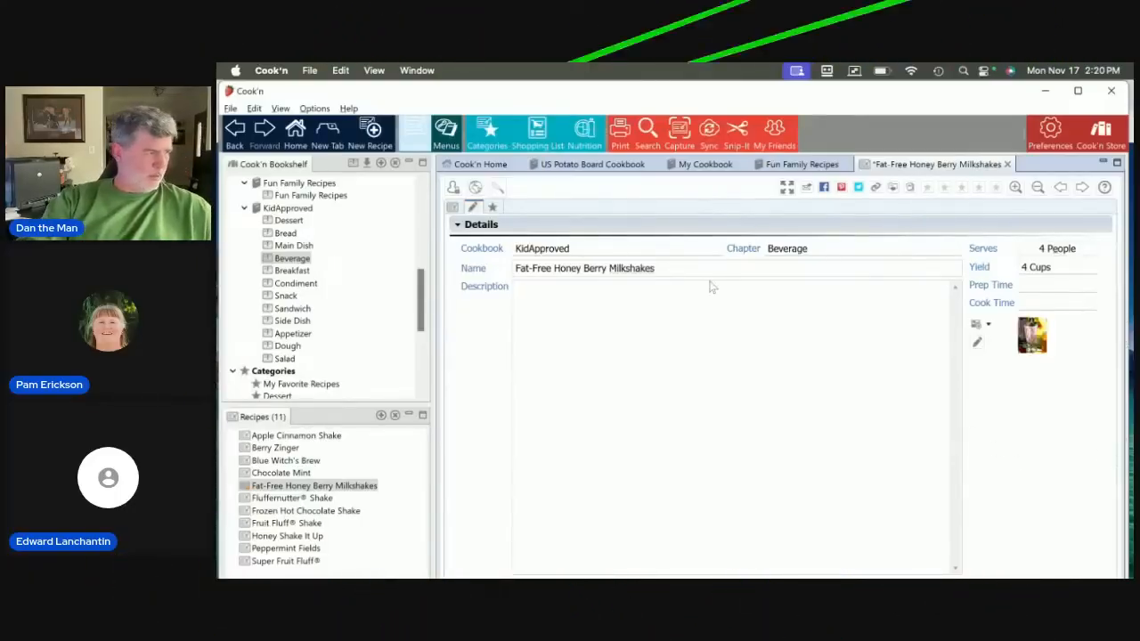
{"action": "left_click", "coordinate": [460, 229]}
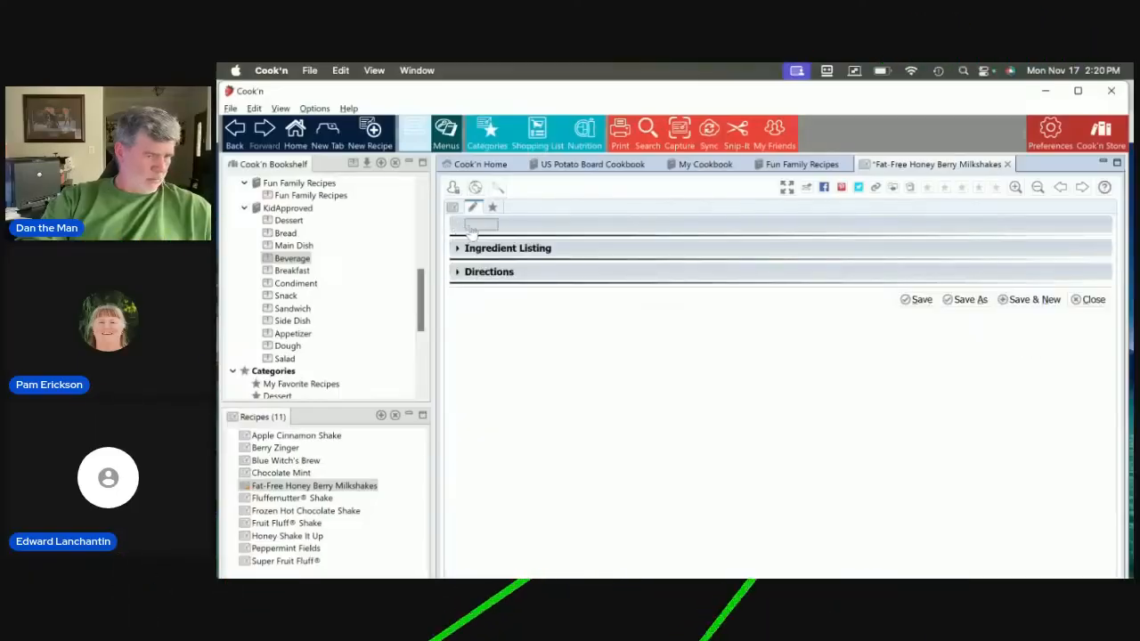
{"action": "left_click", "coordinate": [923, 300]}
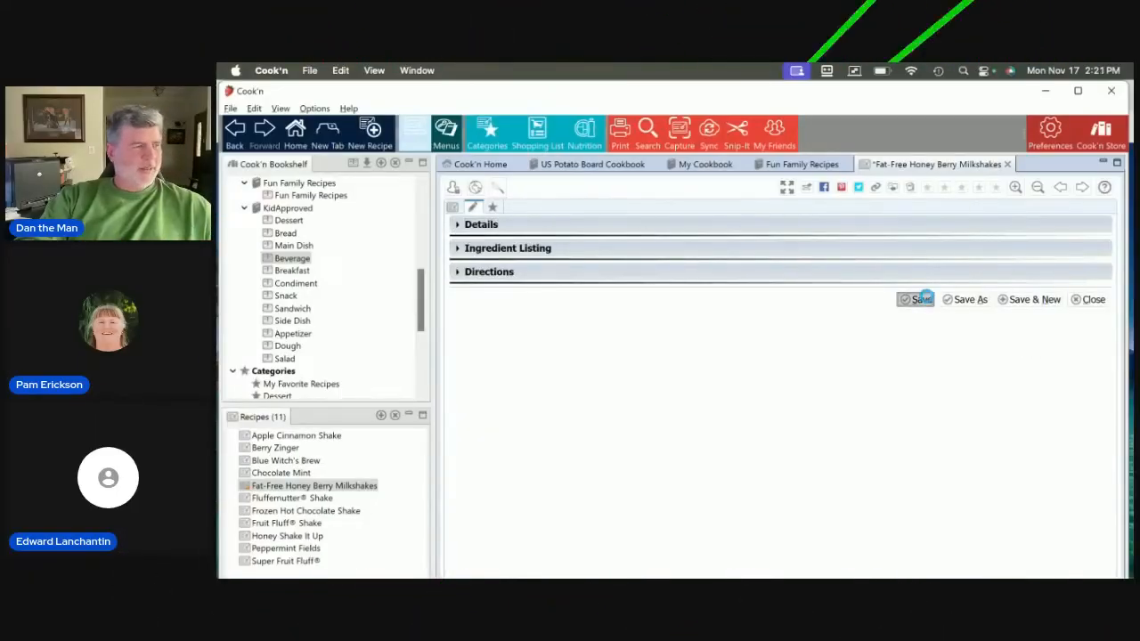
Re-expand the recipe's Directions, Ingredient Listing and Details sections
{"action": "left_click", "coordinate": [458, 278]}
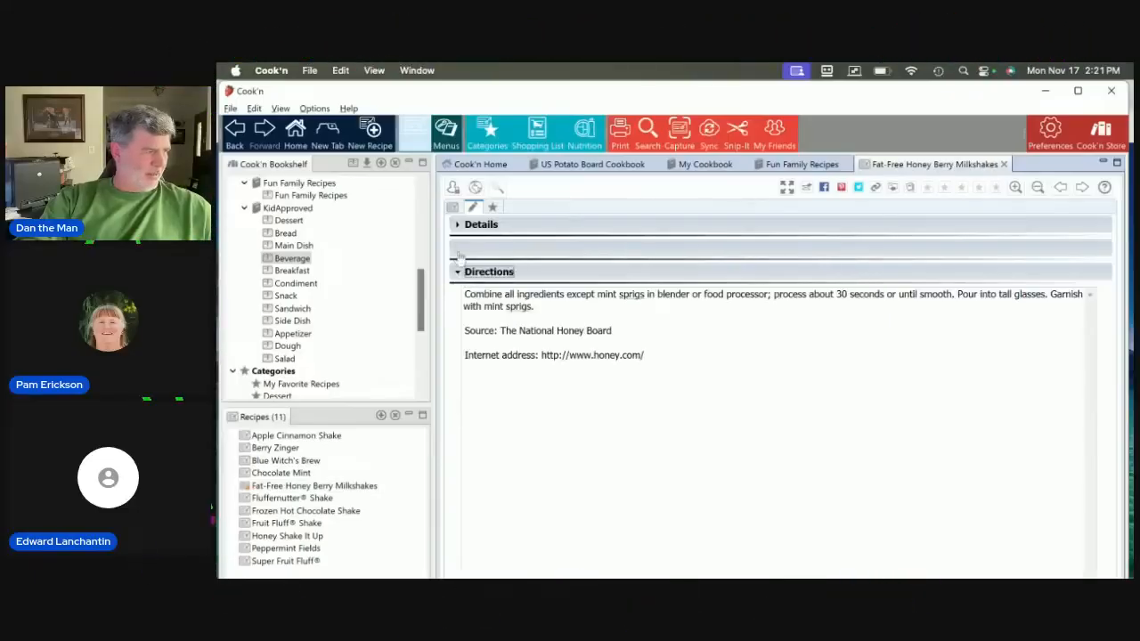
{"action": "left_click", "coordinate": [458, 254]}
{"action": "left_click", "coordinate": [457, 226]}
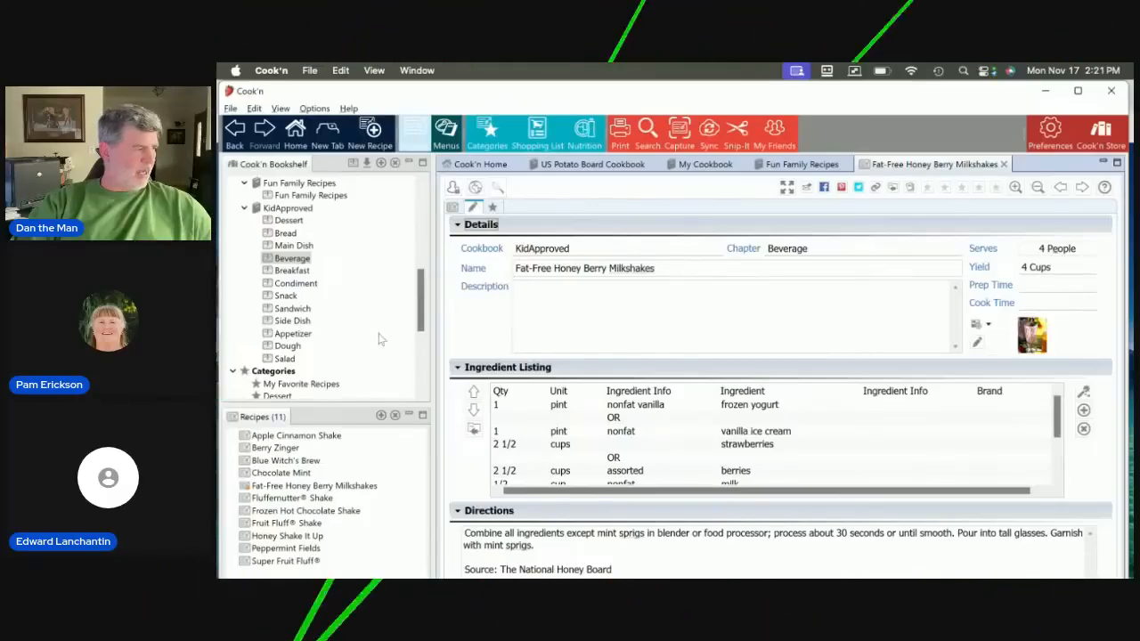
Find Fat-Free Honey Berry Milkshakes in the Dessert category's 58 recipes and open it
{"action": "left_click", "coordinate": [276, 398]}
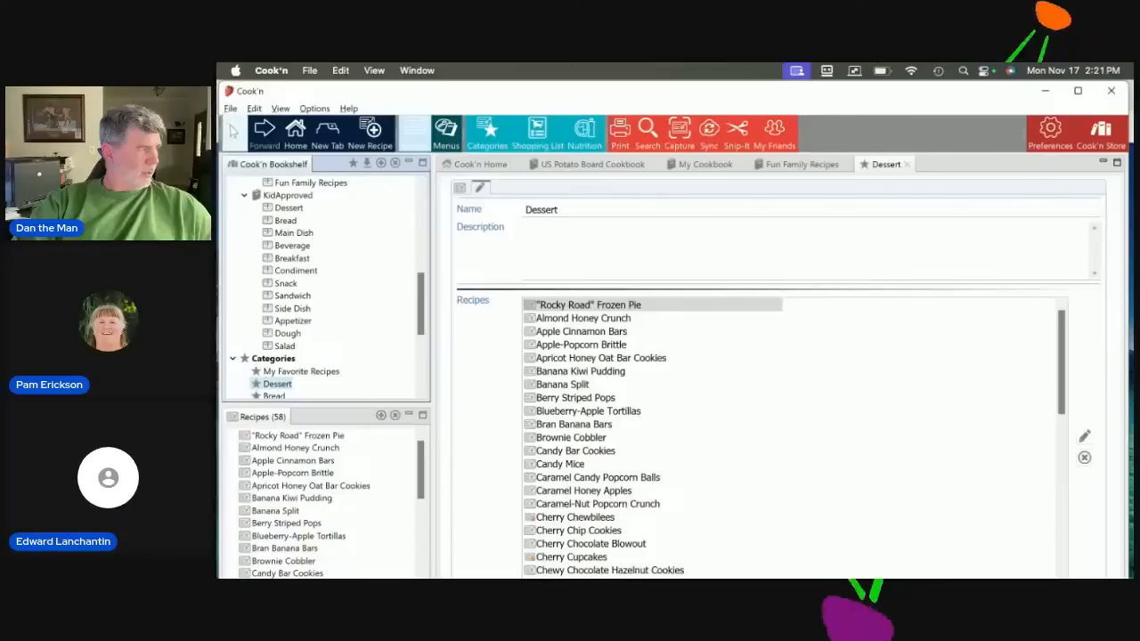
{"action": "left_click", "coordinate": [292, 245]}
{"action": "double_click", "coordinate": [313, 485]}
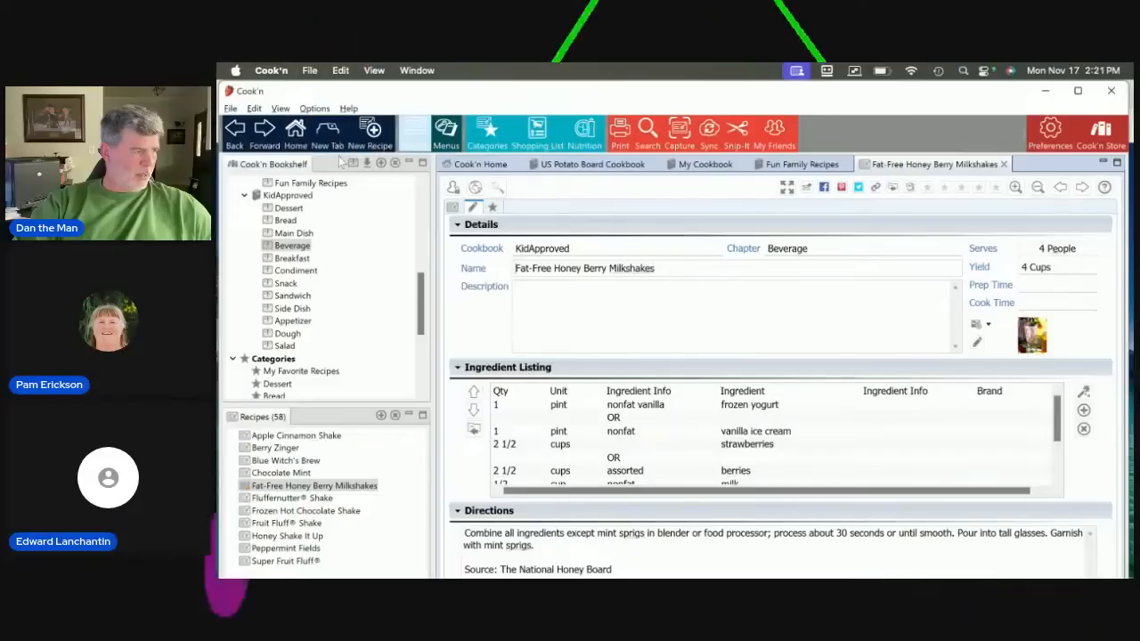
{"action": "left_click", "coordinate": [277, 382]}
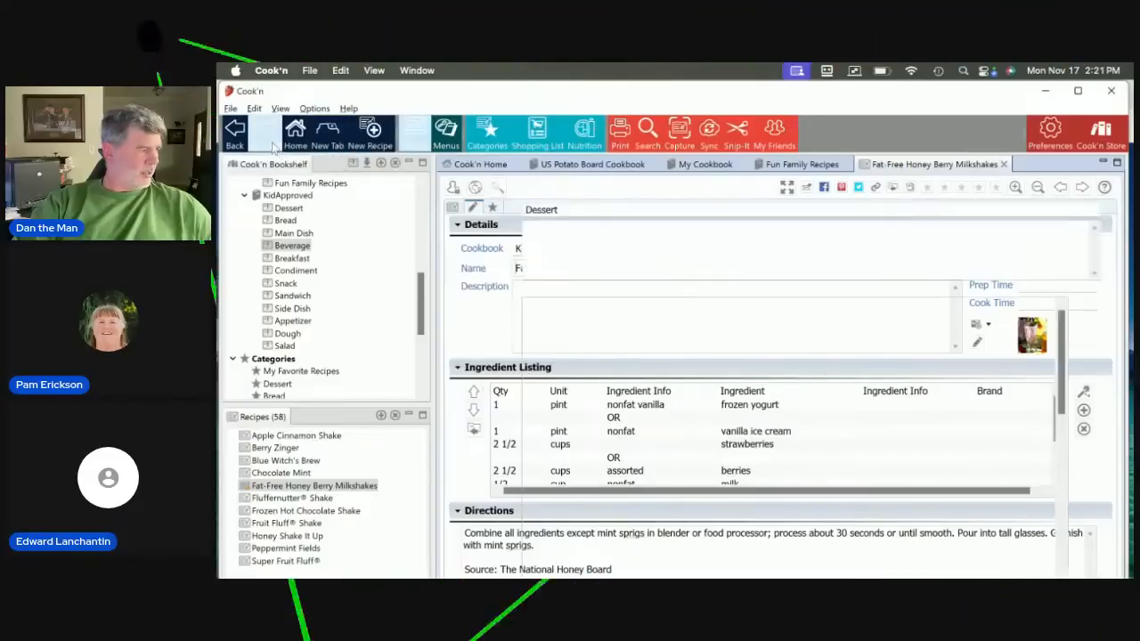
{"action": "scroll", "coordinate": [368, 509], "scroll_direction": "down", "scroll_amount": 5}
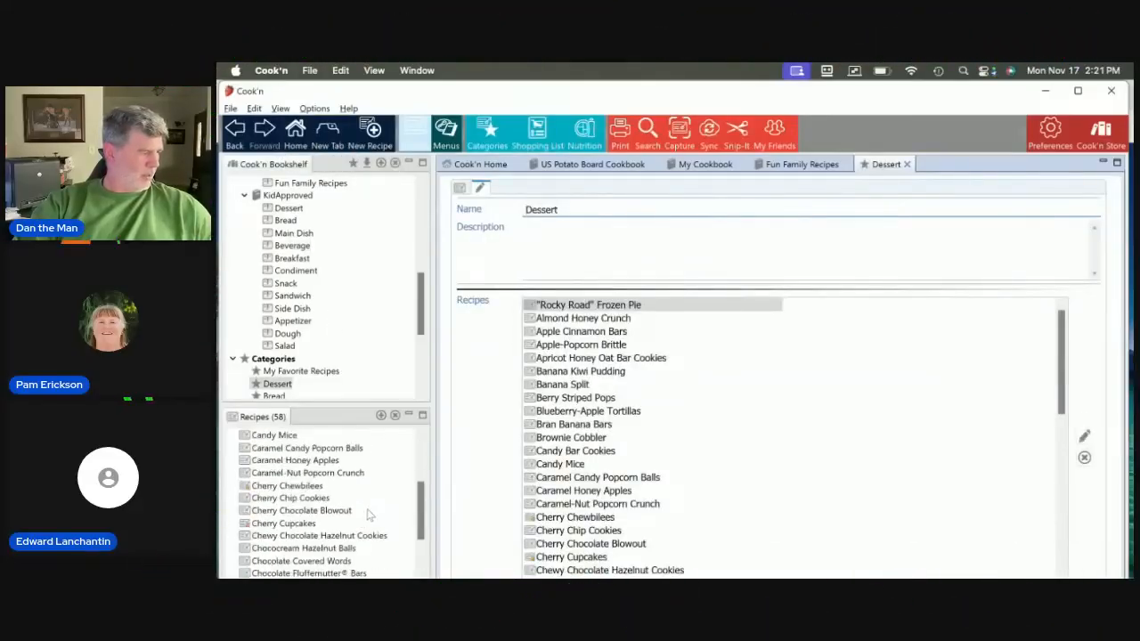
{"action": "scroll", "coordinate": [369, 514], "scroll_direction": "down", "scroll_amount": 5}
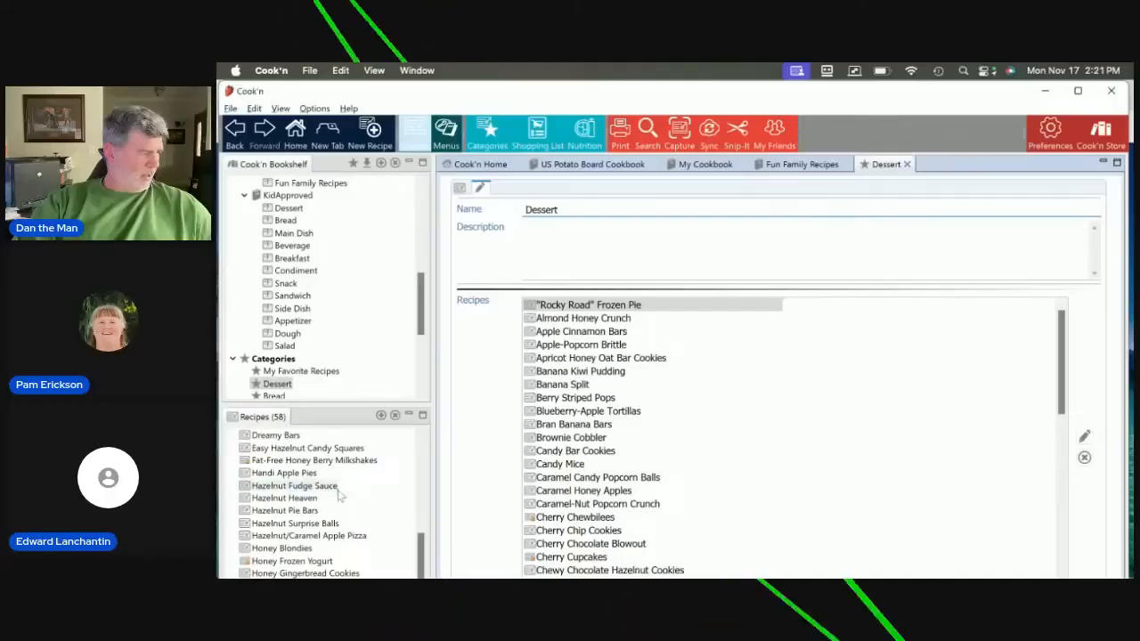
{"action": "left_click", "coordinate": [311, 460]}
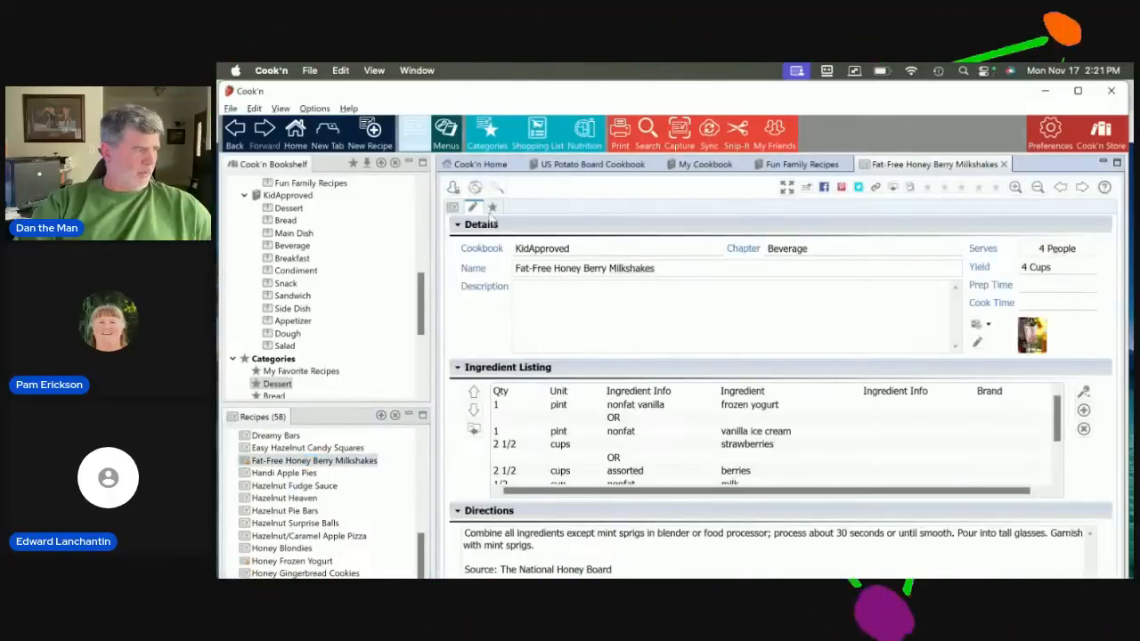
Confirm the recipe's Category Listing shows both Dessert and Beverage ticked
{"action": "left_click", "coordinate": [491, 207]}
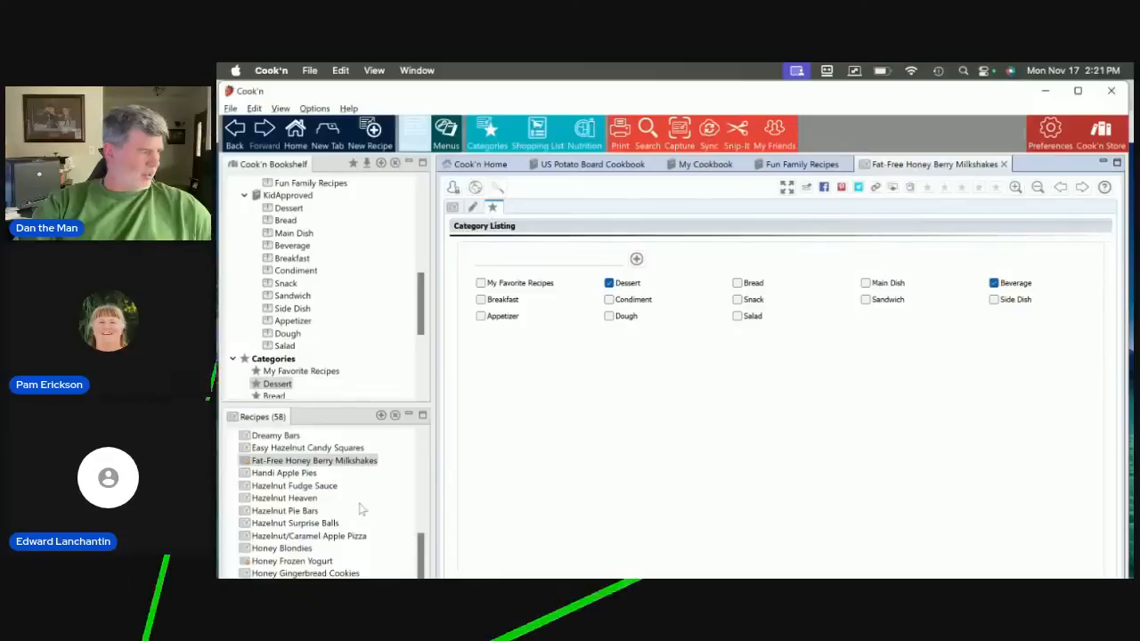
{"action": "left_click", "coordinate": [421, 395]}
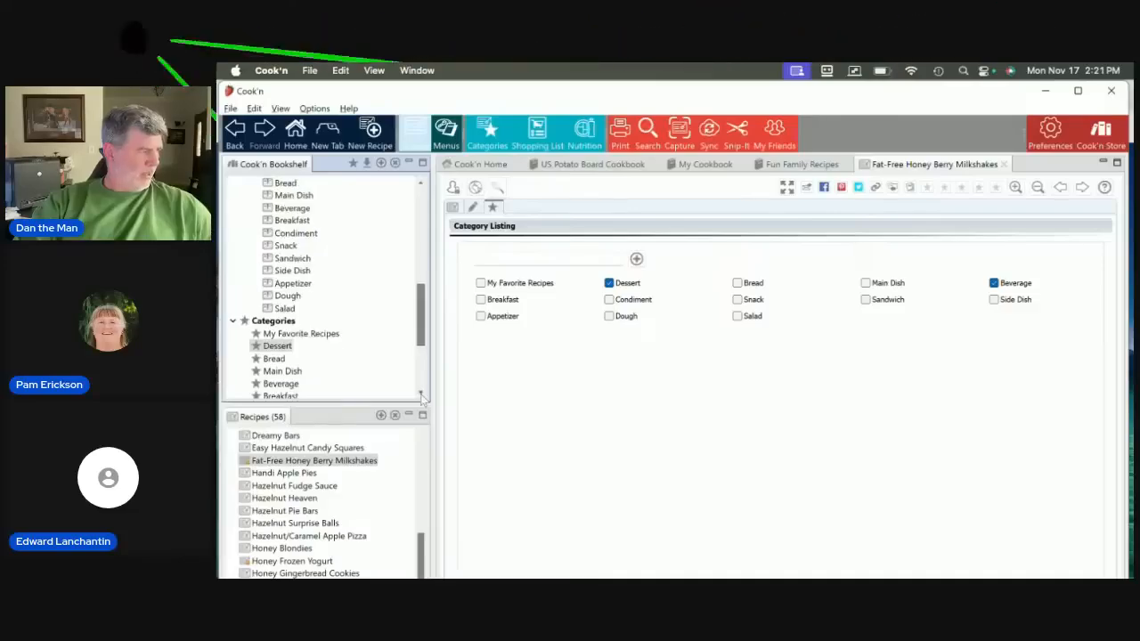
{"action": "left_click", "coordinate": [421, 396]}
{"action": "left_click", "coordinate": [421, 395]}
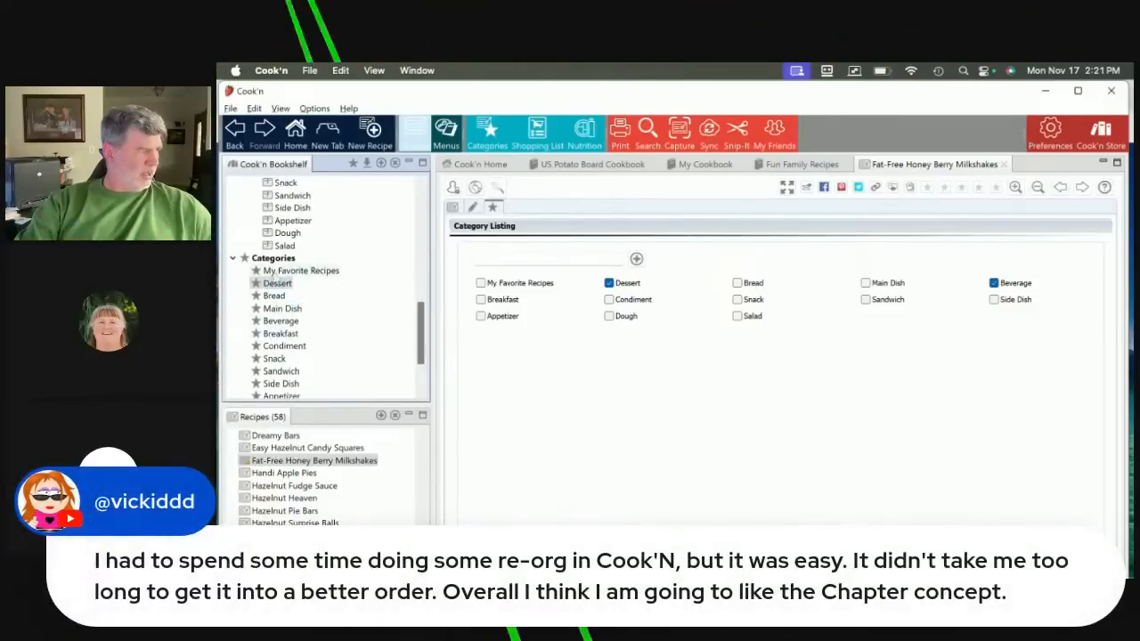
{"action": "left_click", "coordinate": [277, 259]}
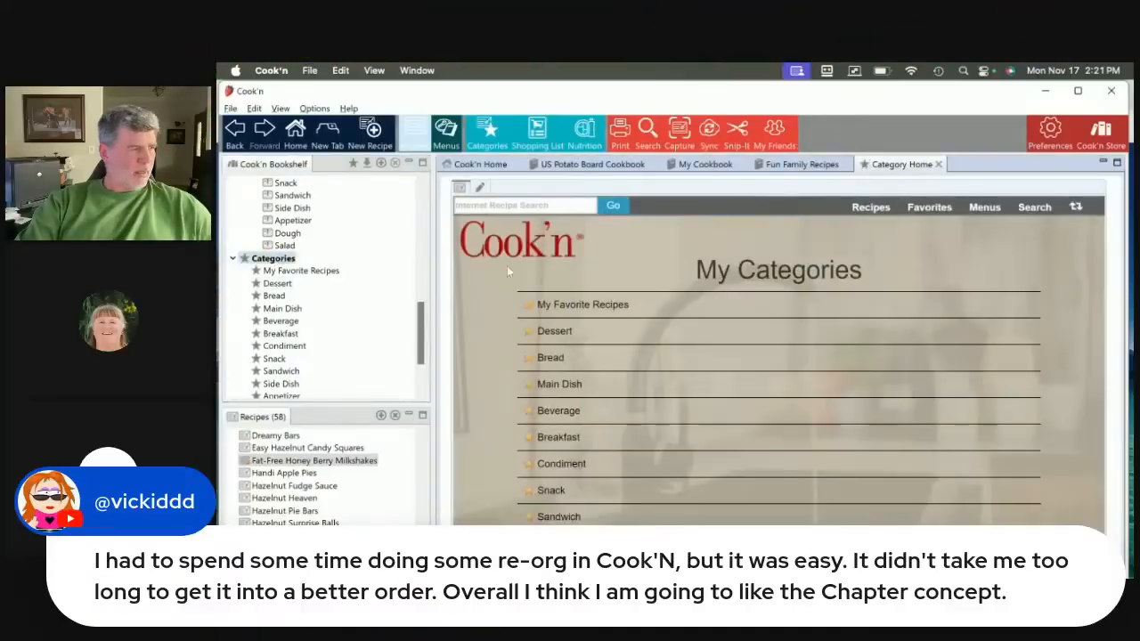
Sort the categories alphabetically from Appetizer to Snack and open Beverage's 11 recipes
{"action": "left_click", "coordinate": [479, 189]}
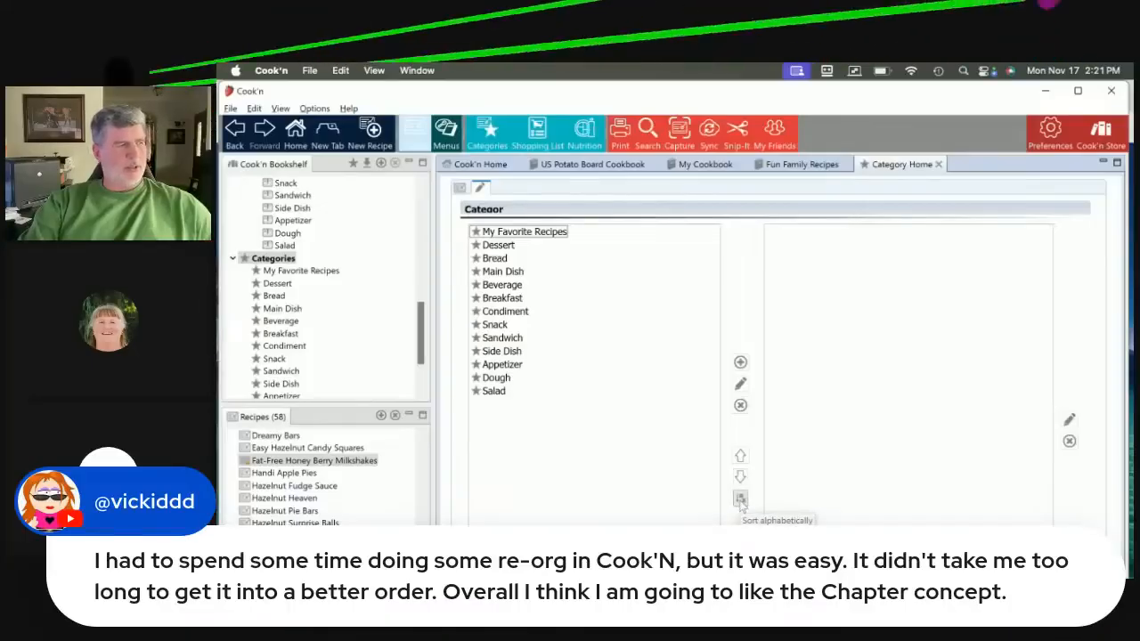
{"action": "left_click", "coordinate": [739, 499]}
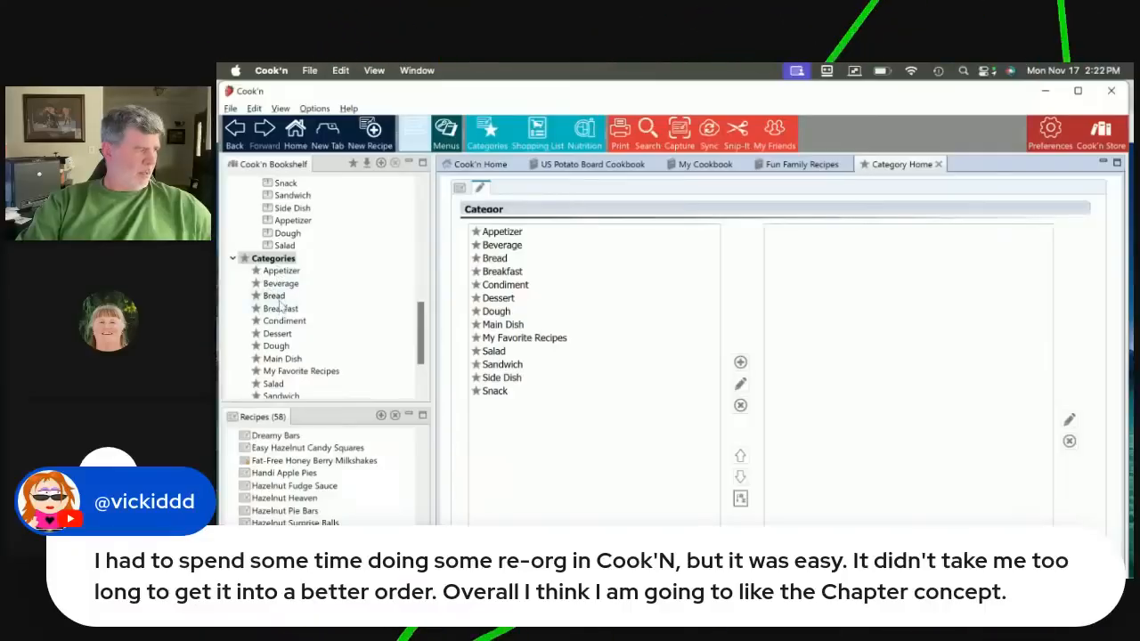
{"action": "left_click", "coordinate": [286, 287]}
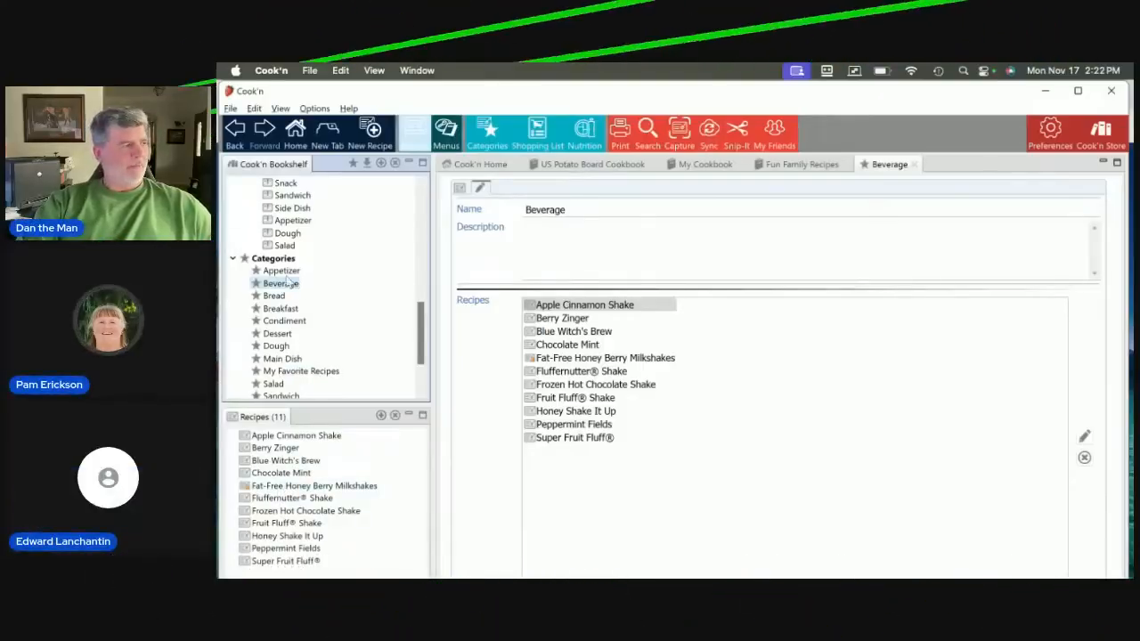
Open the Cookbook Library showing all six cookbooks, Dan's Recipes through KidApproved
{"action": "scroll", "coordinate": [281, 276], "scroll_direction": "up", "scroll_amount": 10}
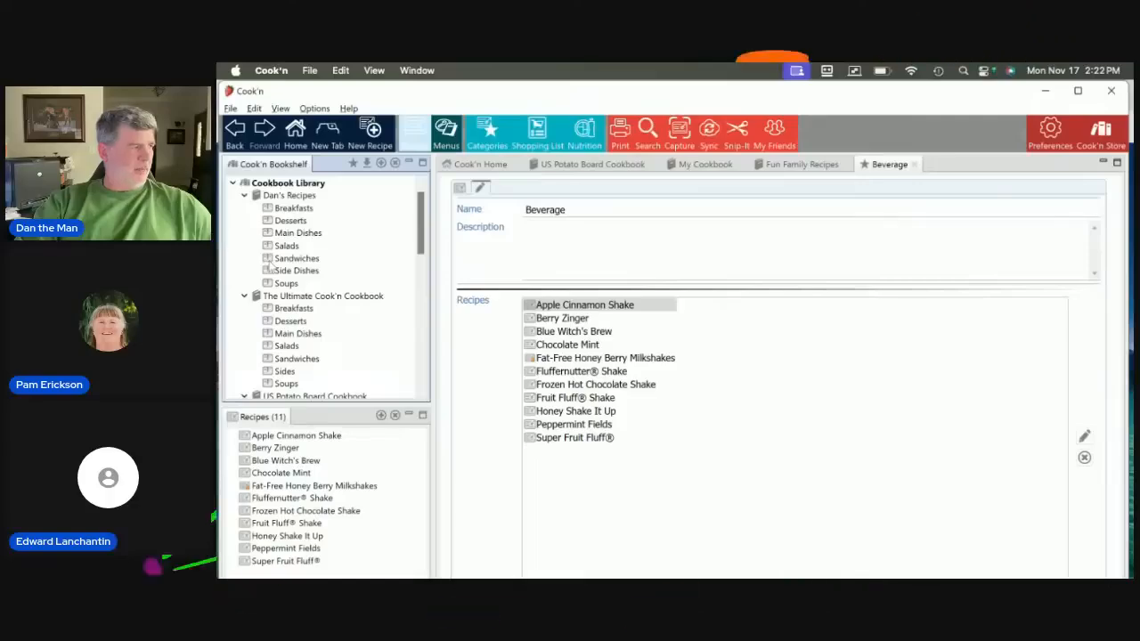
{"action": "scroll", "coordinate": [270, 262], "scroll_direction": "up", "scroll_amount": 1}
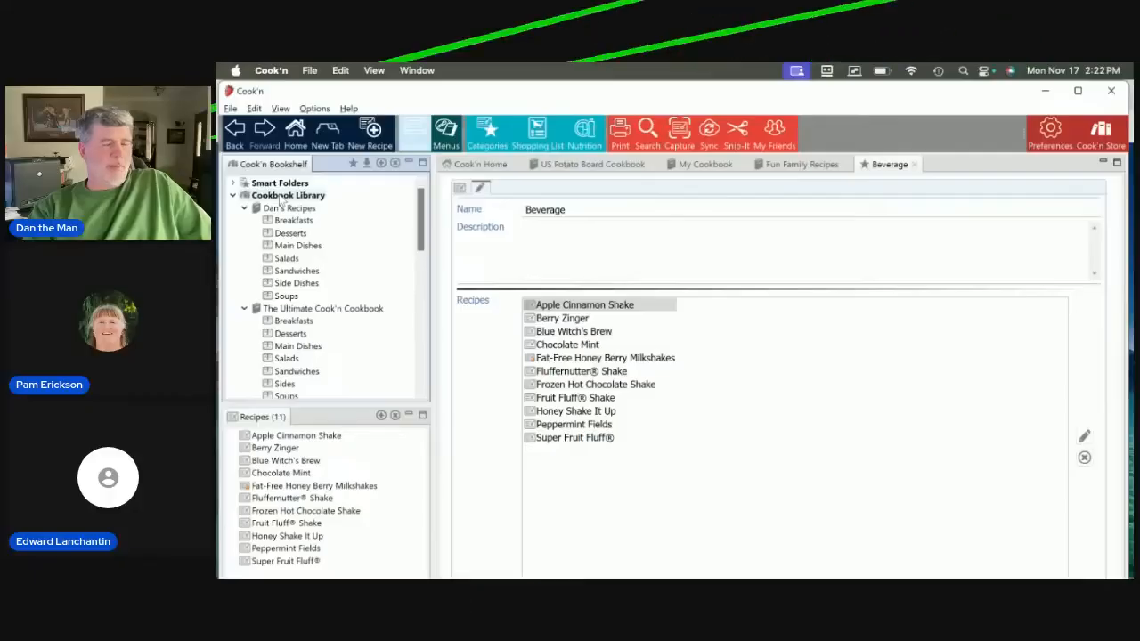
{"action": "left_click", "coordinate": [283, 195]}
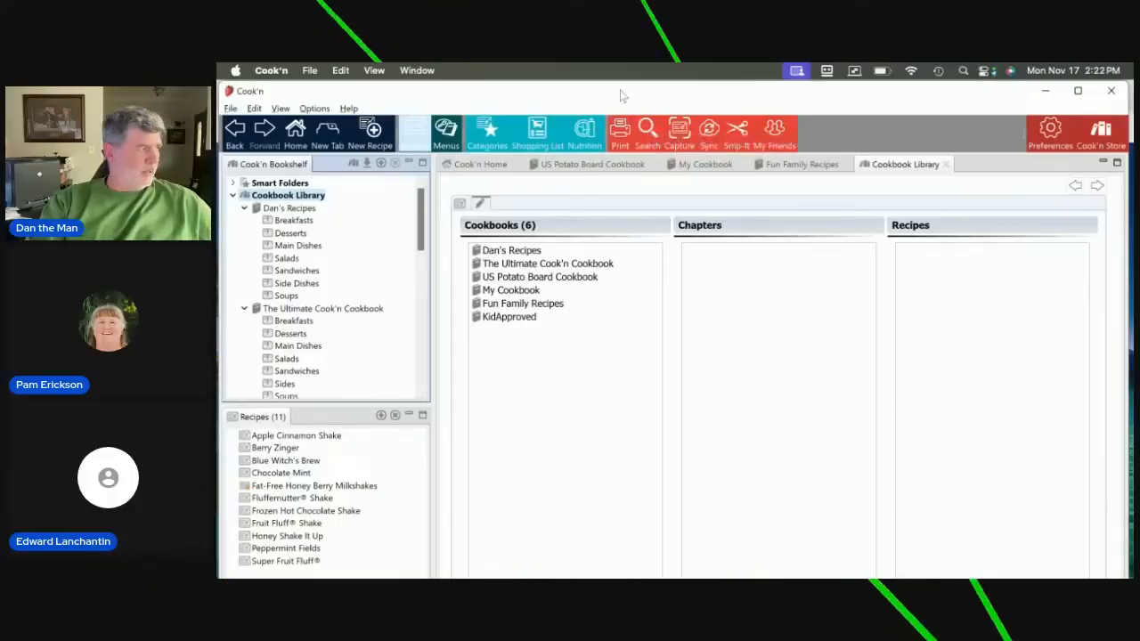
Move the Cook'n window lower and stretch its bottom edge so the Library fits
{"action": "mouse_move", "coordinate": [614, 82]}
{"action": "left_mouse_down"}
{"action": "mouse_move", "coordinate": [613, 157]}
{"action": "mouse_move", "coordinate": [611, 88]}
{"action": "left_mouse_up"}
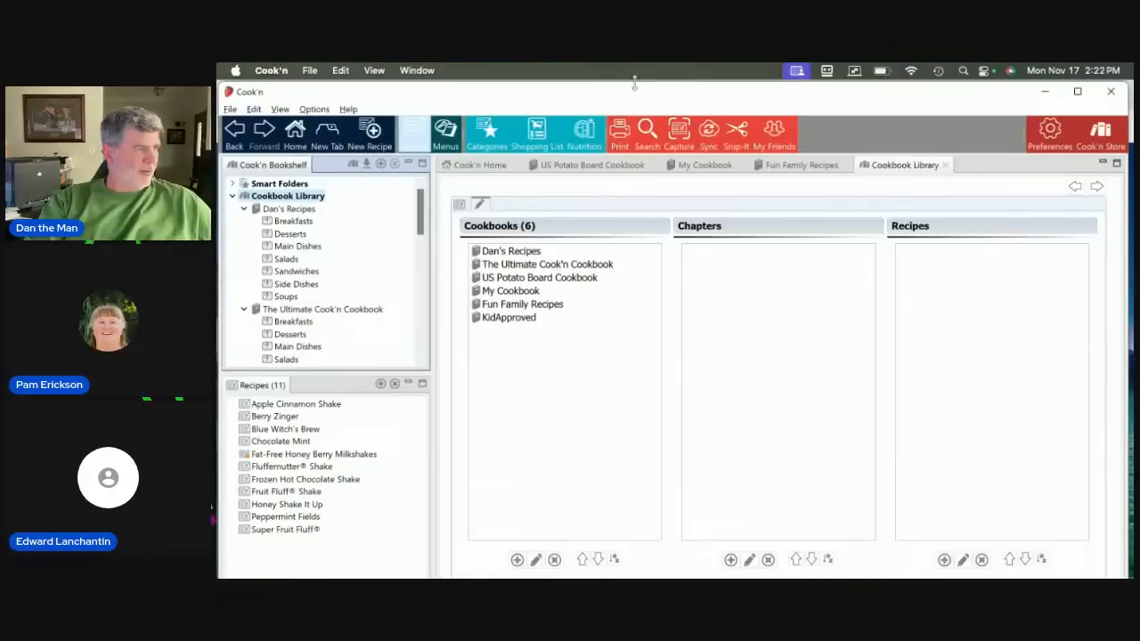
{"action": "mouse_move", "coordinate": [634, 83]}
{"action": "left_mouse_down"}
{"action": "mouse_move", "coordinate": [628, 130]}
{"action": "mouse_move", "coordinate": [627, 93]}
{"action": "left_mouse_up"}
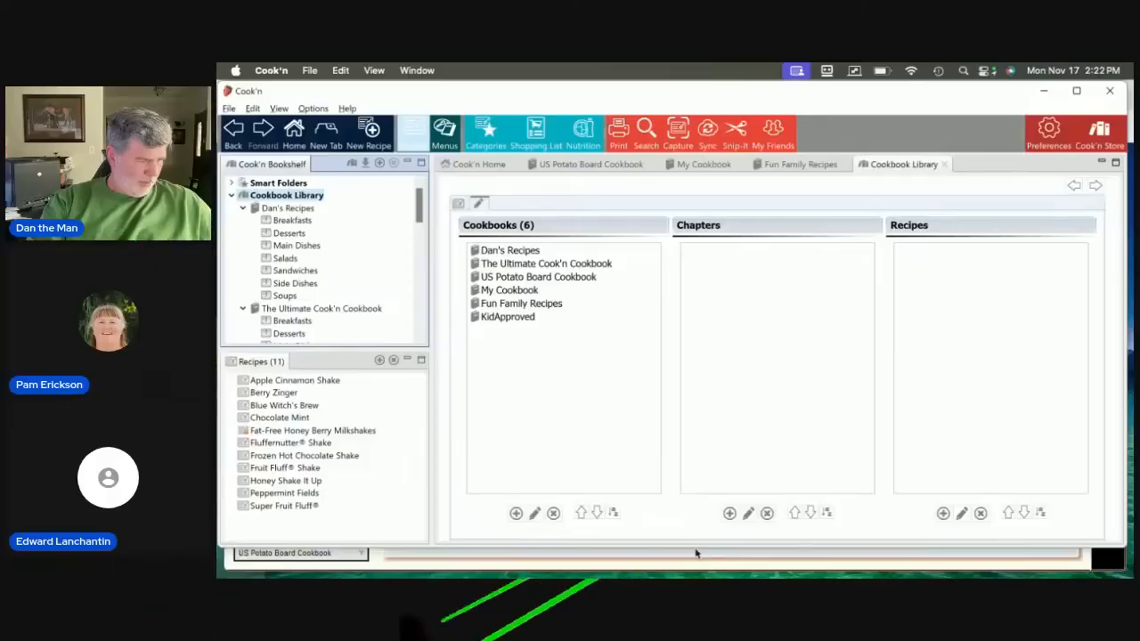
{"action": "left_click_drag", "start_coordinate": [693, 549], "coordinate": [692, 572]}
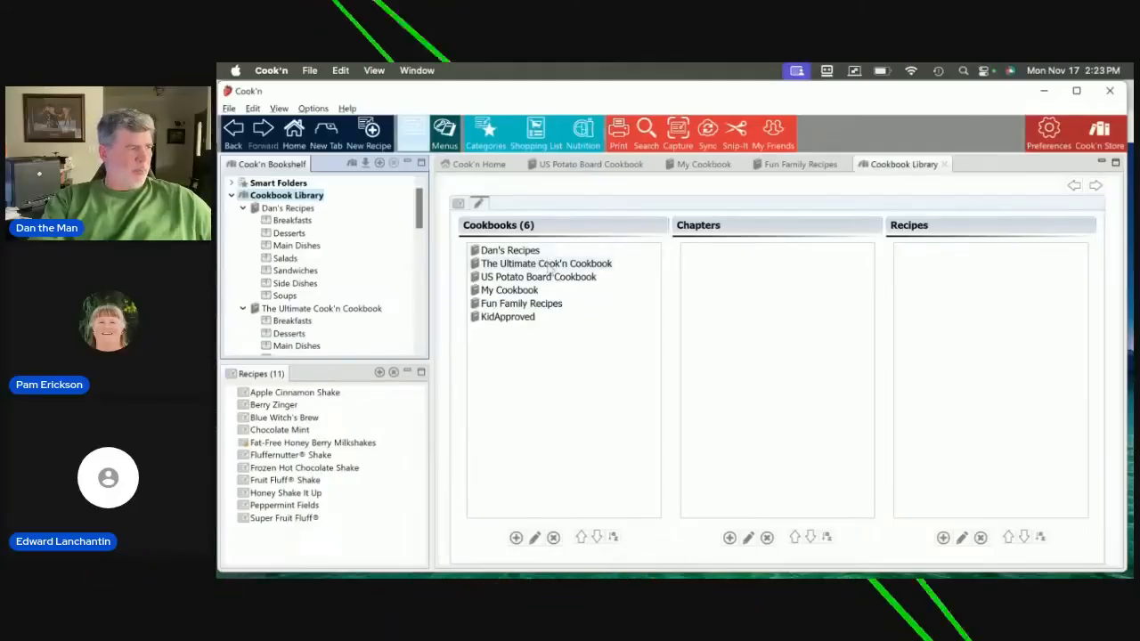
Sort the cookbooks alphabetically, browse their chapters, then open US Potato Board Cookbook's details
{"action": "left_click", "coordinate": [614, 538]}
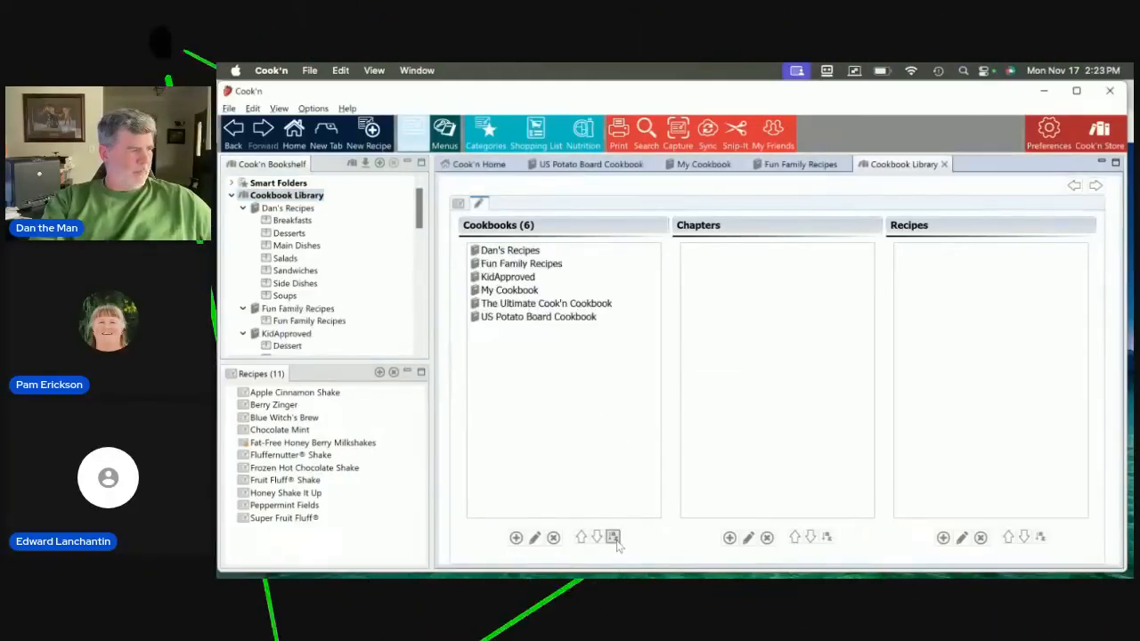
{"action": "left_click", "coordinate": [521, 292]}
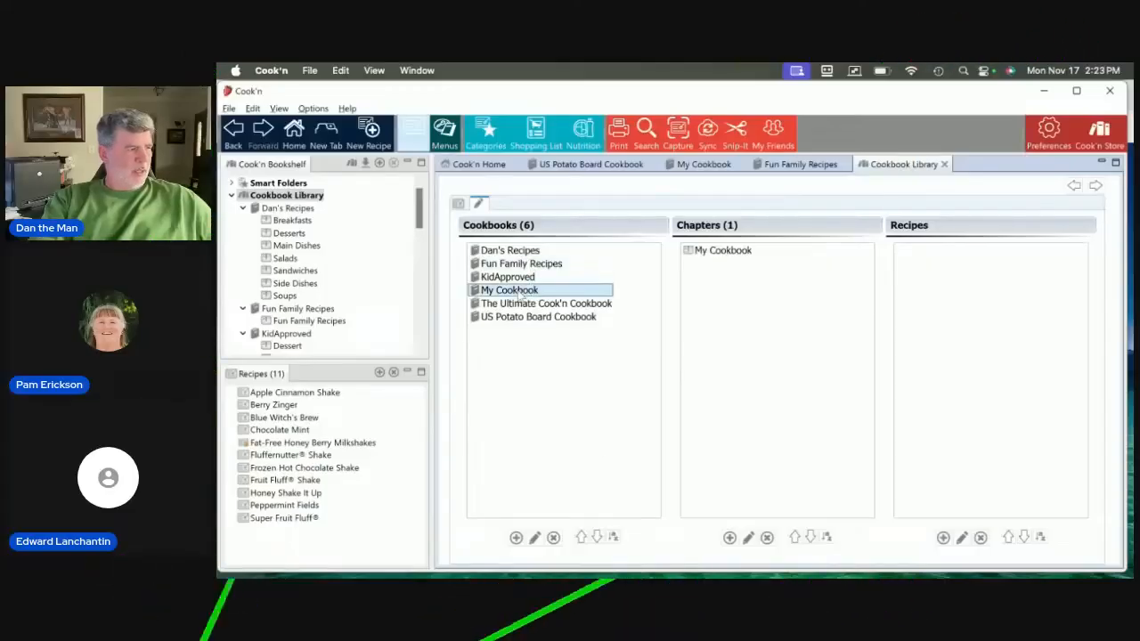
{"action": "left_click", "coordinate": [532, 317]}
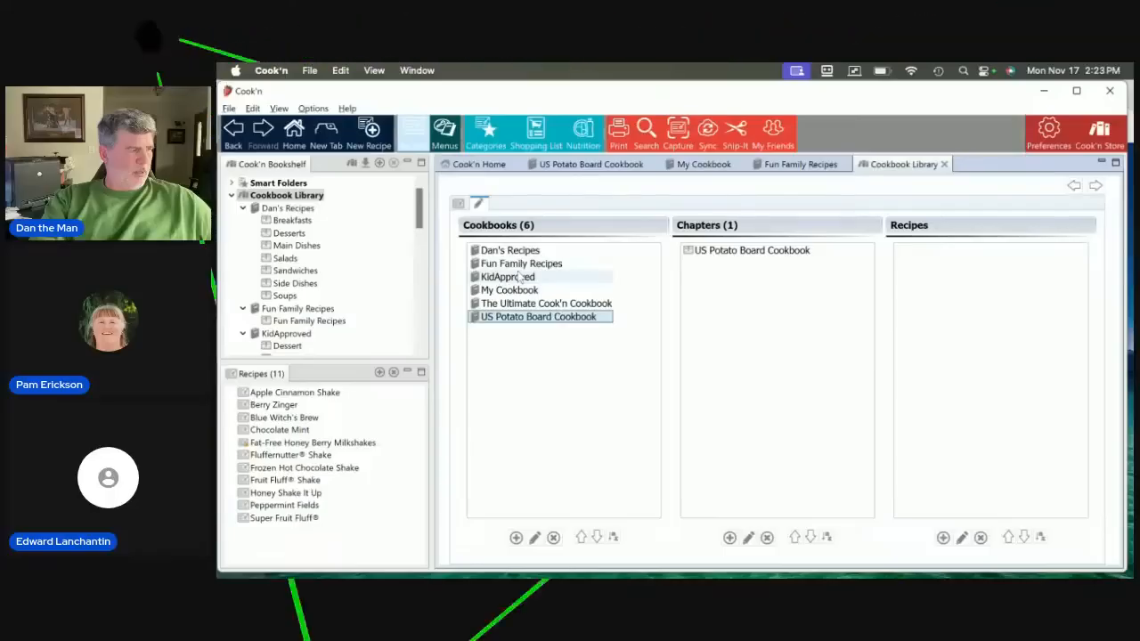
{"action": "left_click", "coordinate": [520, 277]}
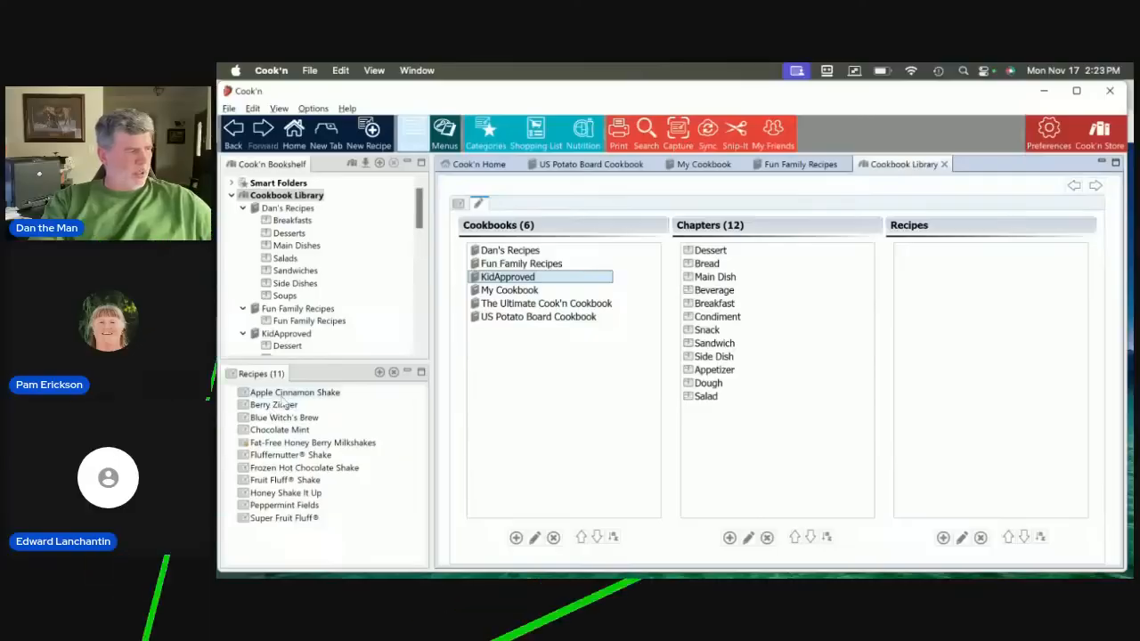
{"action": "left_click", "coordinate": [279, 394]}
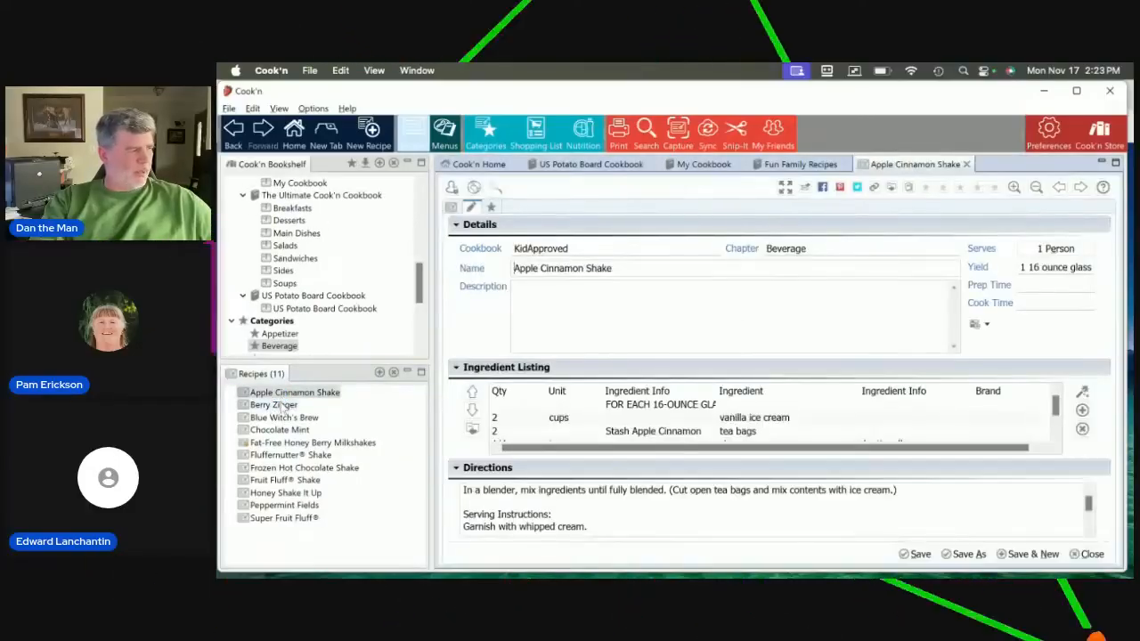
{"action": "left_click", "coordinate": [311, 296]}
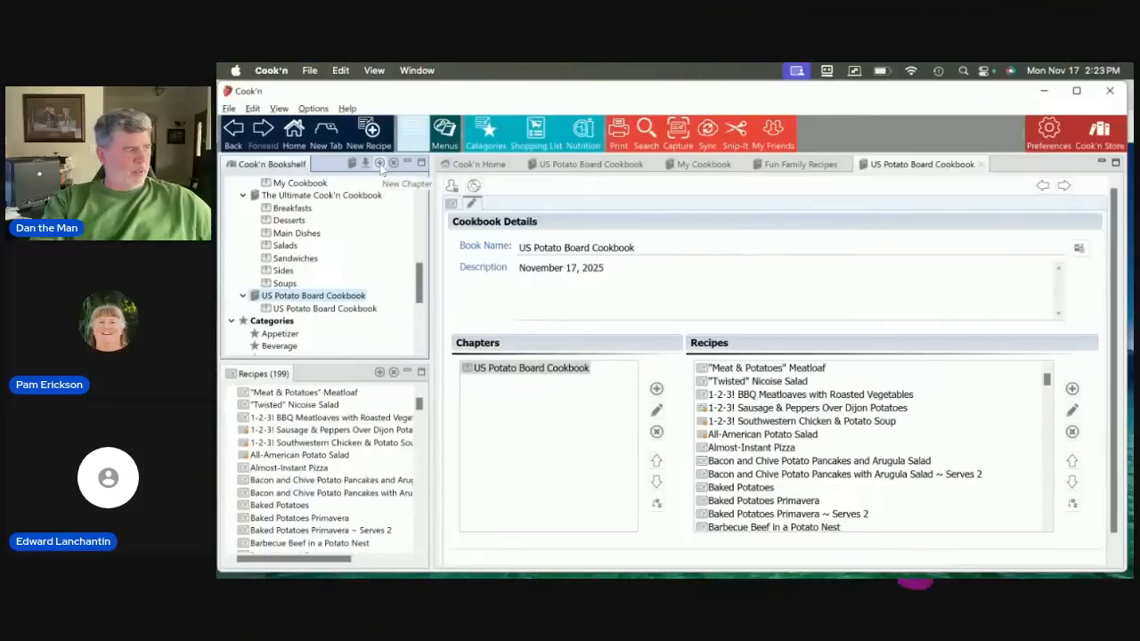
Create a new chapter named 'Side Dishes' in the US Potato Board Cookbook
{"action": "left_click", "coordinate": [379, 163]}
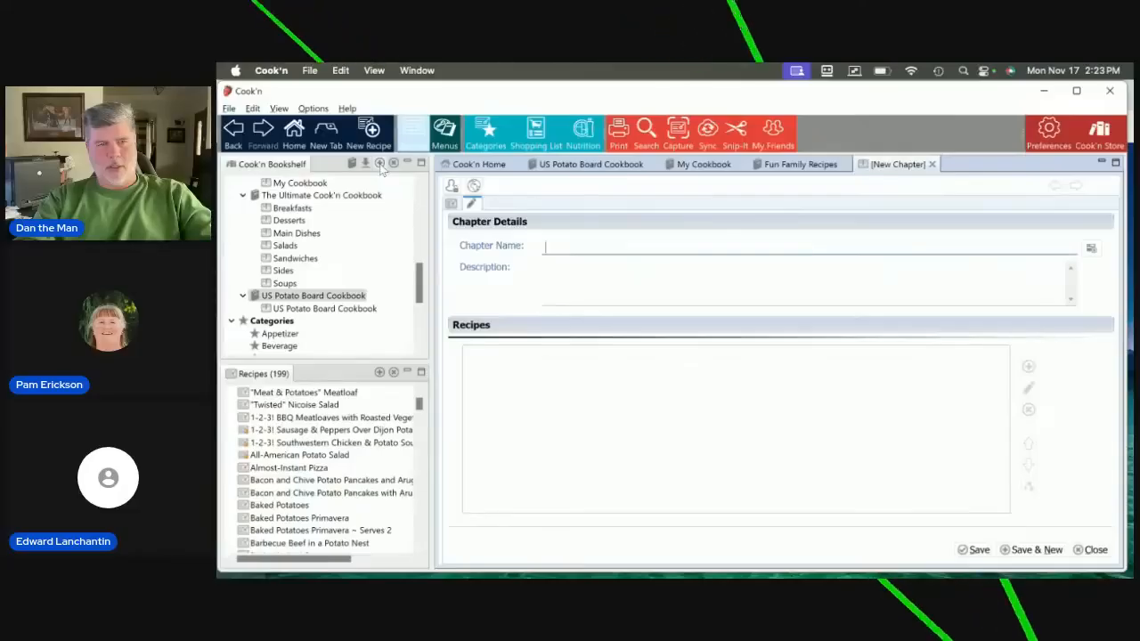
{"action": "type", "text": "Sid"}
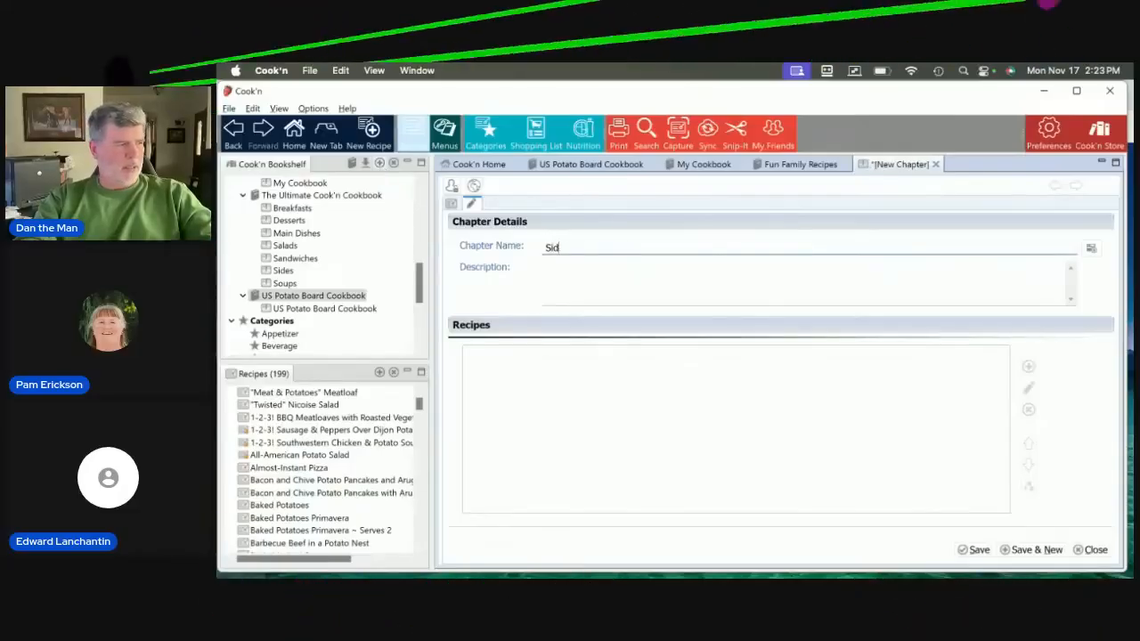
{"action": "type", "text": "e Dishes"}
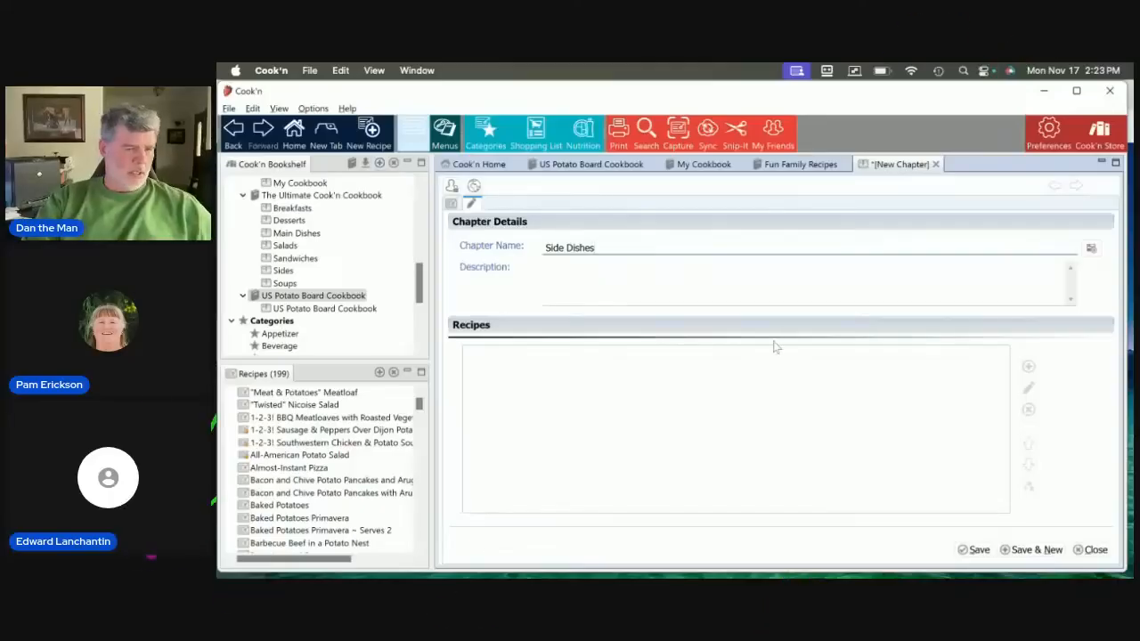
{"action": "left_click", "coordinate": [978, 549]}
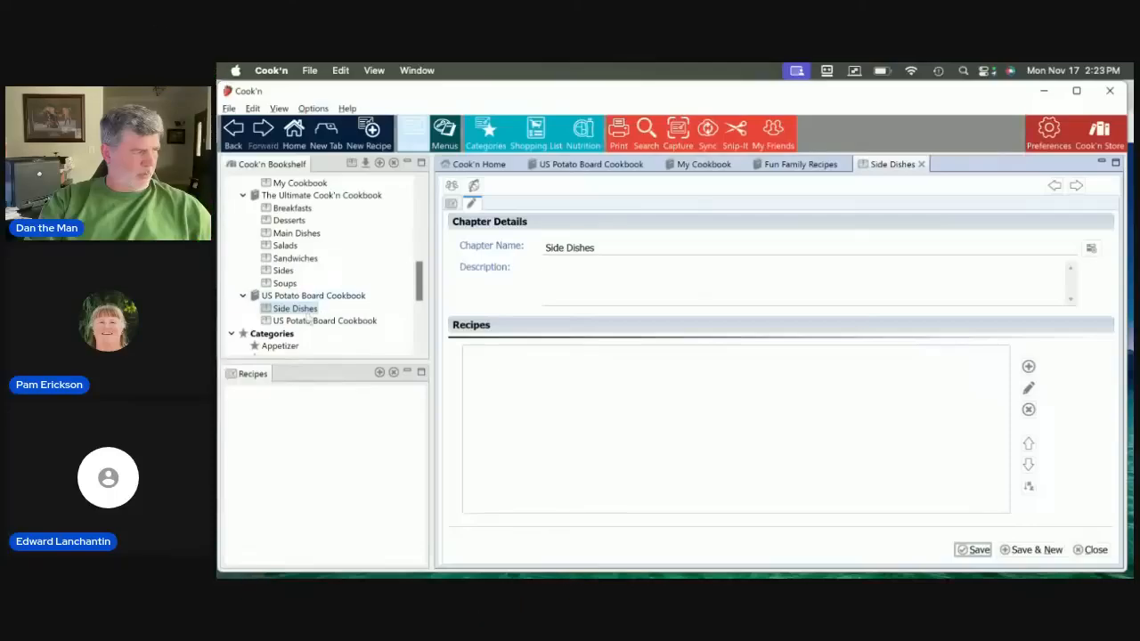
{"action": "left_click", "coordinate": [304, 320]}
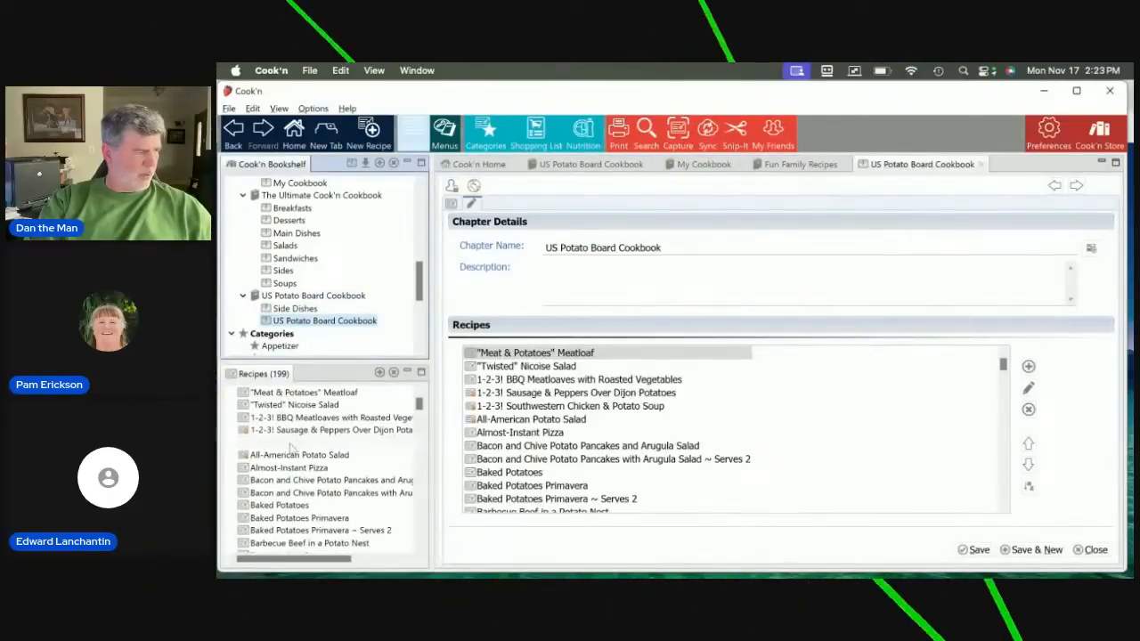
Move six recipes, Southwestern Chicken & Potato Soup through Baked Potatoes, into Side Dishes
{"action": "left_click", "coordinate": [291, 449]}
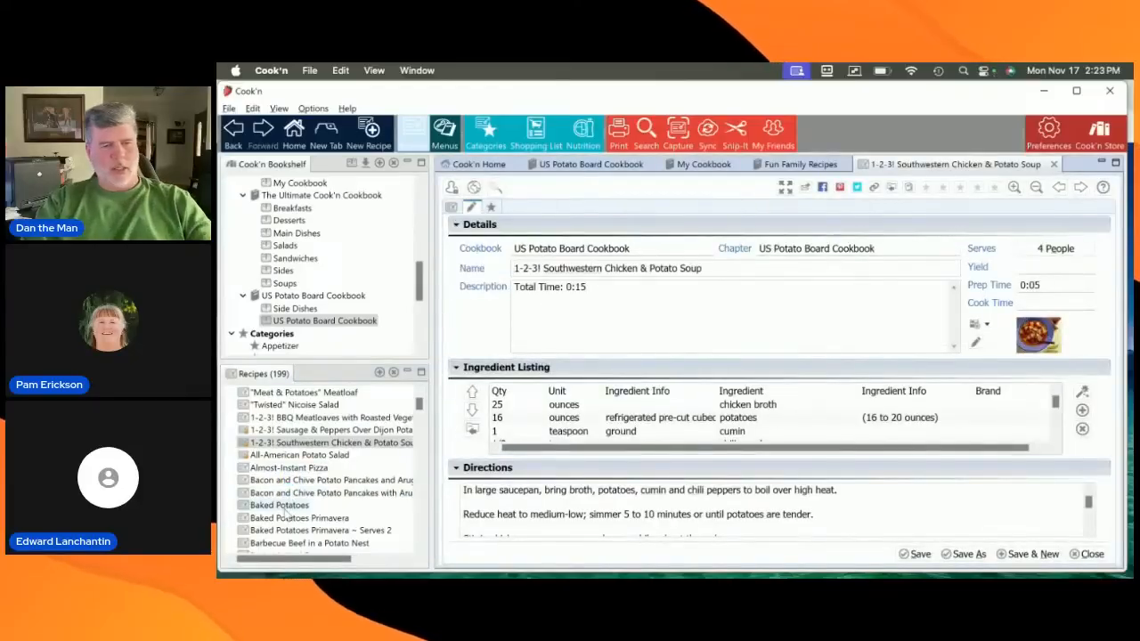
{"action": "left_click", "coordinate": [285, 505], "text": "shift"}
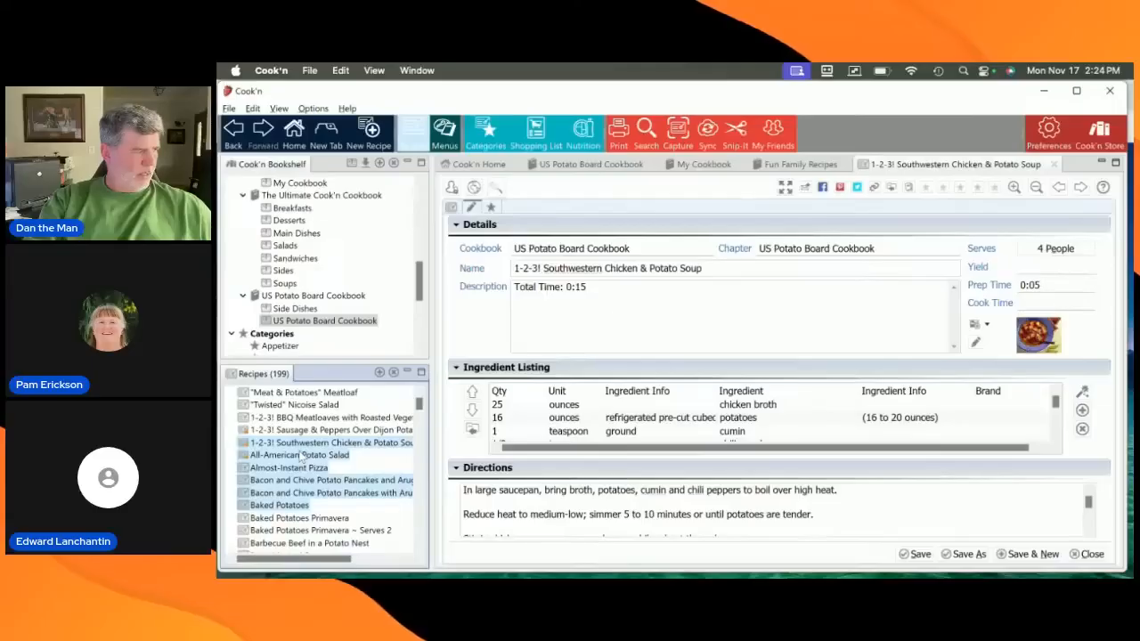
{"action": "left_click_drag", "start_coordinate": [301, 457], "coordinate": [302, 307]}
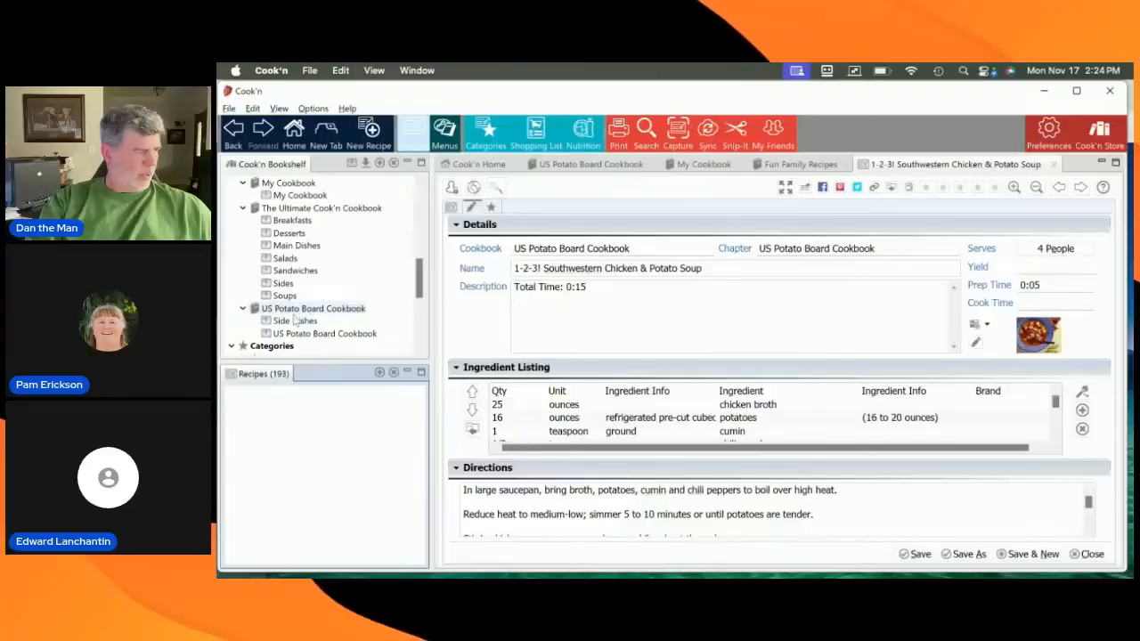
{"action": "left_click", "coordinate": [294, 321]}
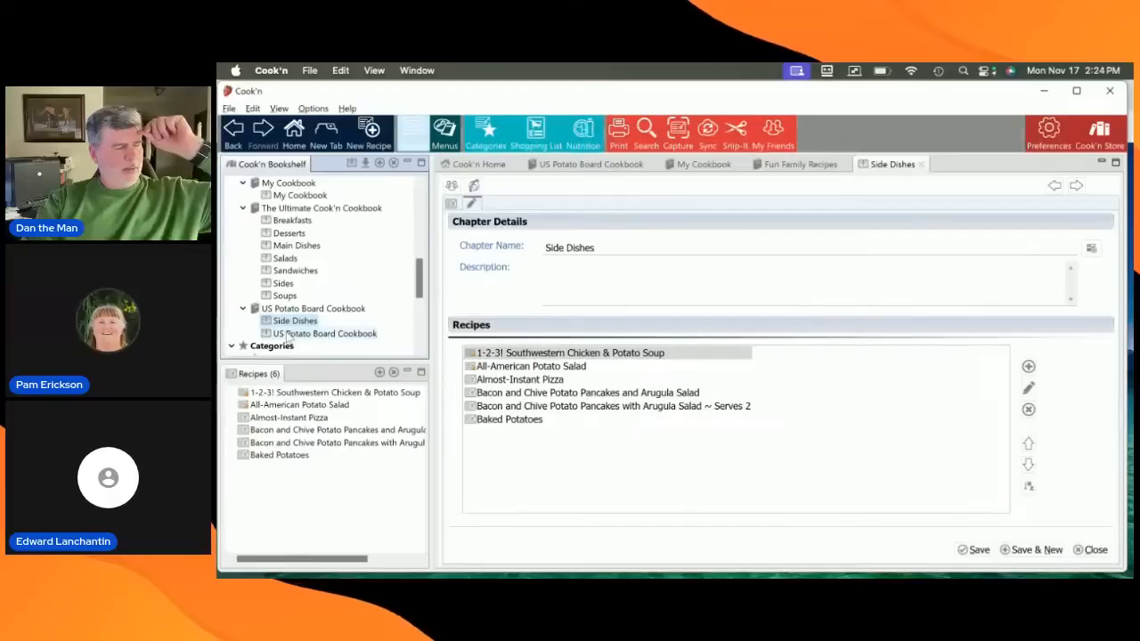
Compare both chapters, then open the Serves 2 potato pancake recipe in Side Dishes
{"action": "left_click", "coordinate": [290, 331]}
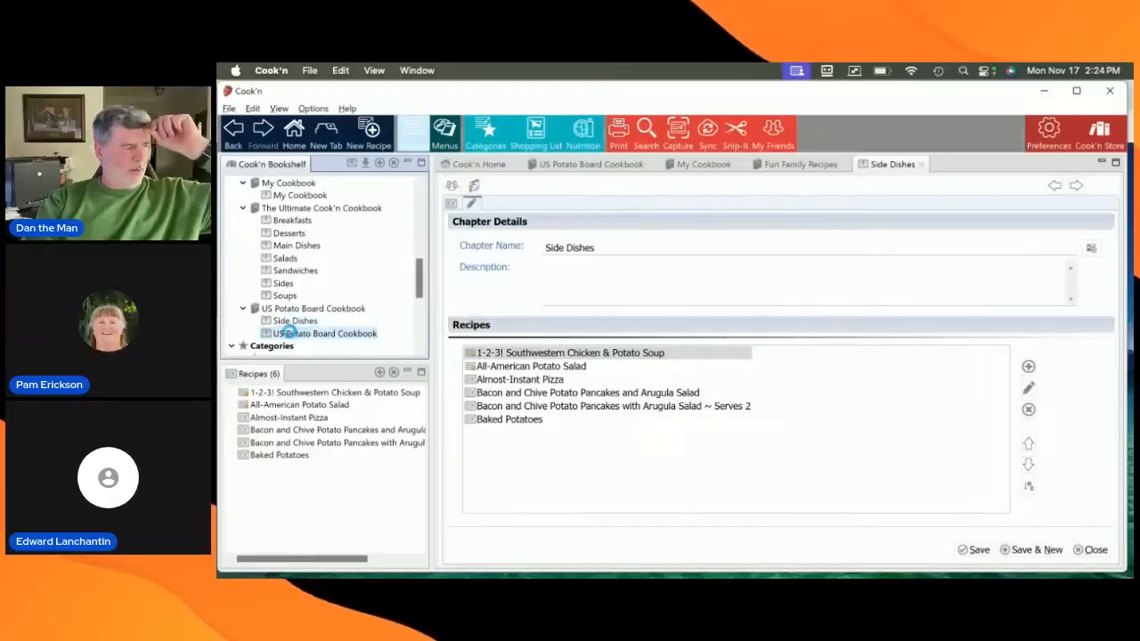
{"action": "left_click", "coordinate": [292, 322]}
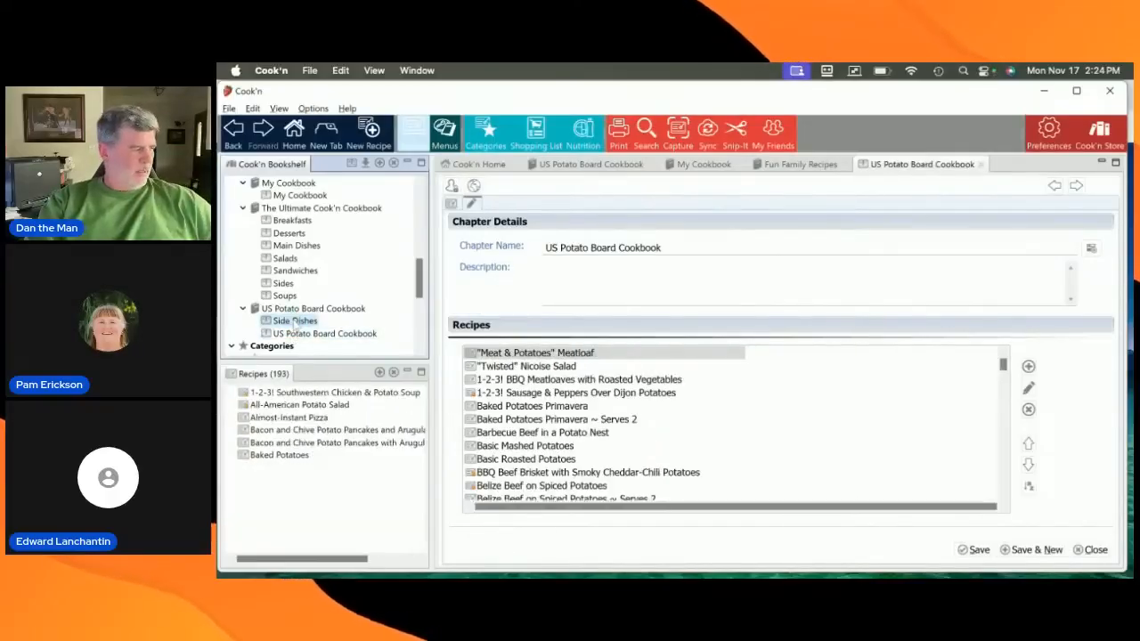
{"action": "left_click", "coordinate": [283, 417]}
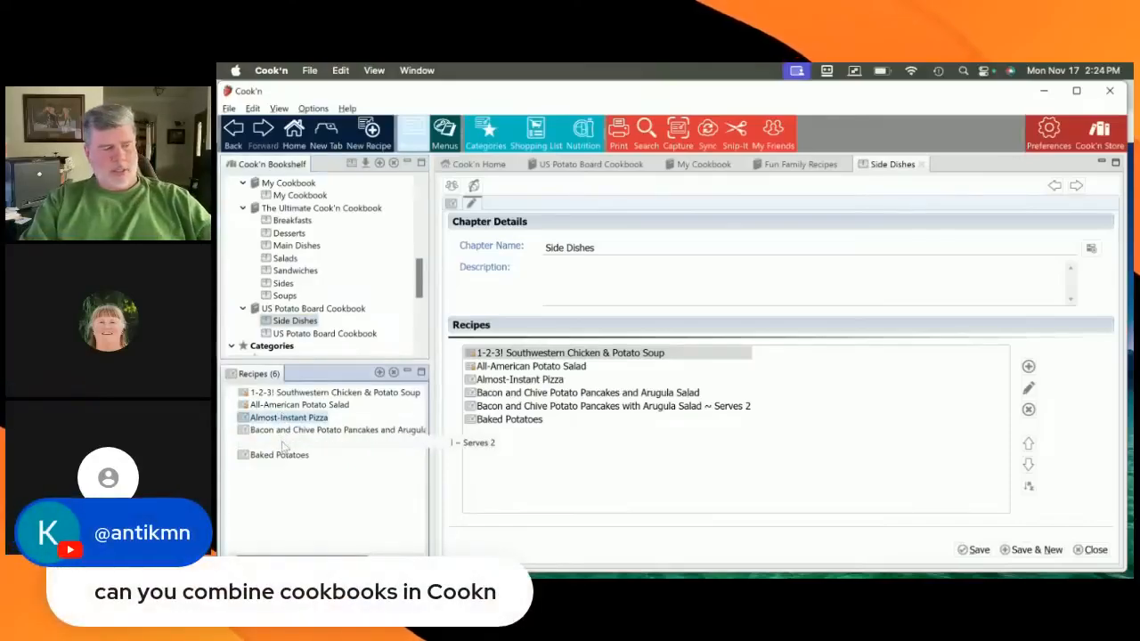
{"action": "left_click", "coordinate": [281, 443]}
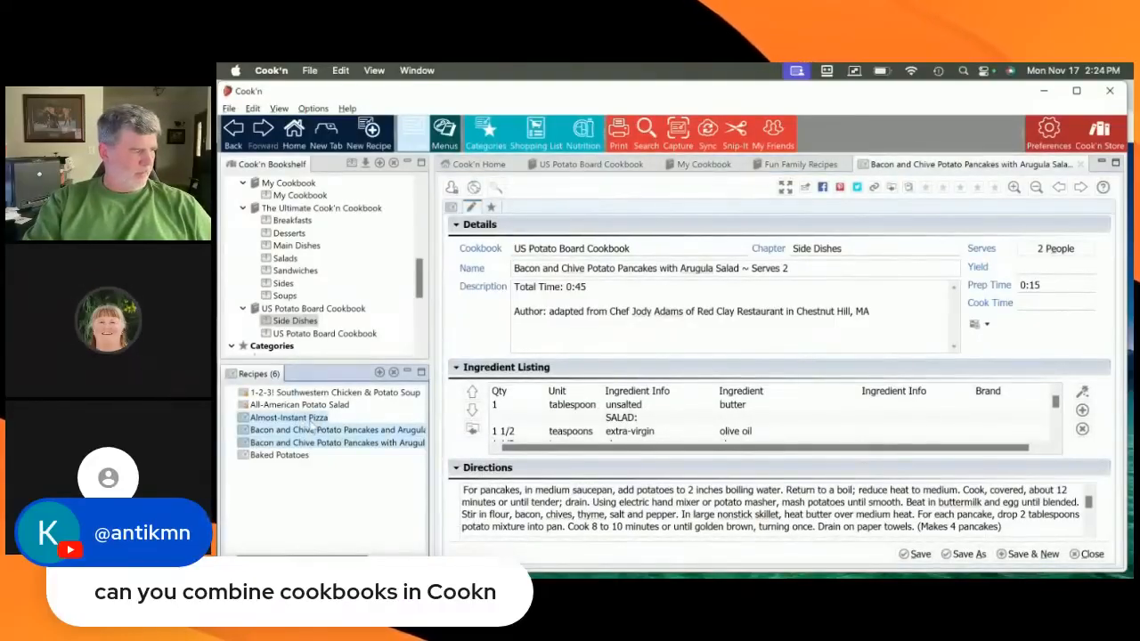
Duplicate the Serves 2 potato pancake recipe, then show the US Potato Board Cookbook's 199 recipes
{"action": "right_click", "coordinate": [311, 427]}
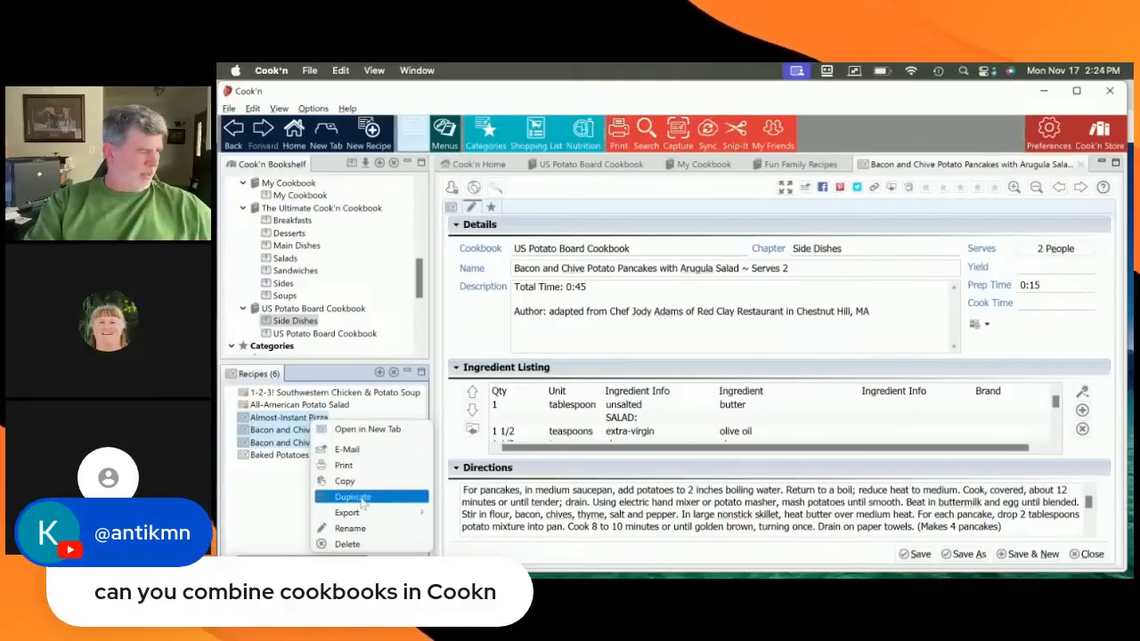
{"action": "left_click", "coordinate": [326, 499]}
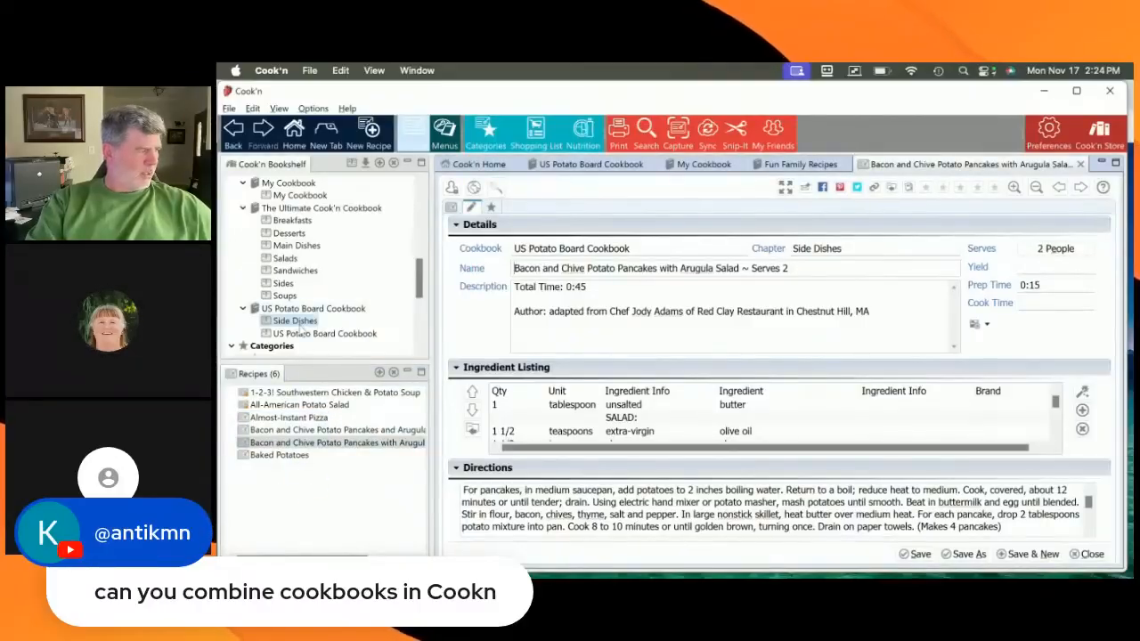
{"action": "left_click", "coordinate": [314, 311]}
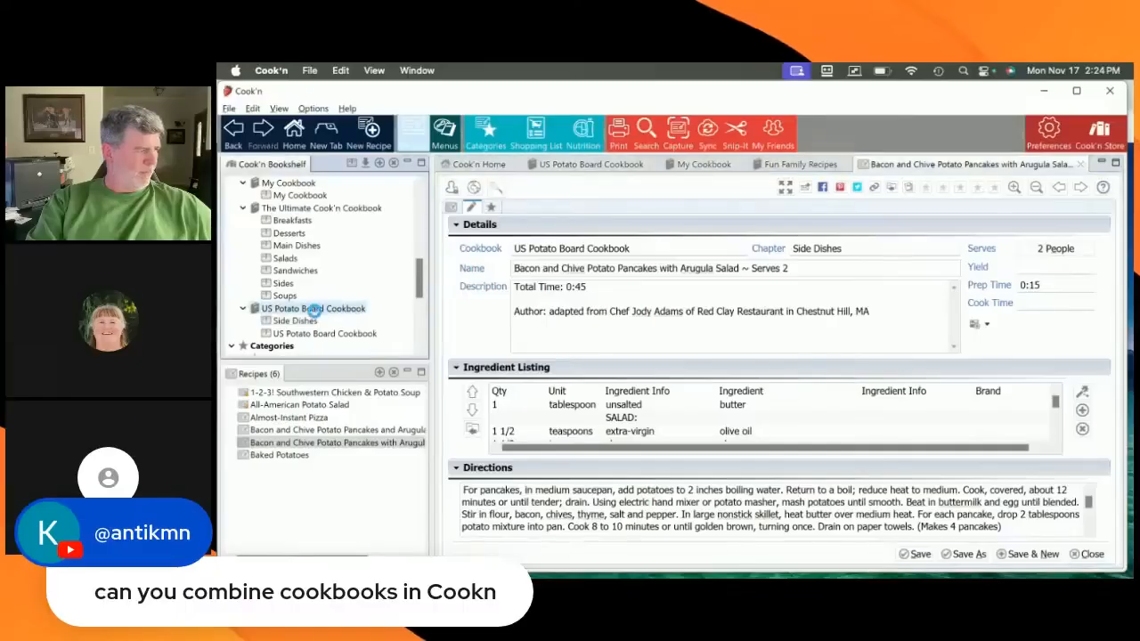
{"action": "left_click", "coordinate": [303, 405]}
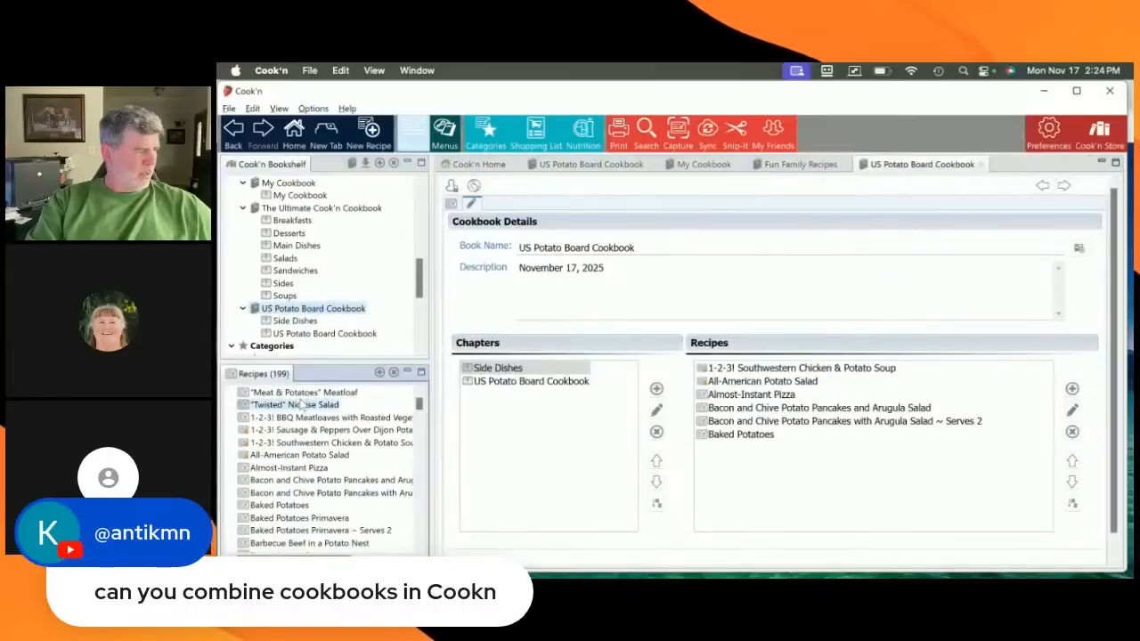
Open the "Twisted" Niçoise Salad, "Meat & Potatoes" Meatloaf and Yogurt-Horseradish Topping recipes to look through them
{"action": "double_click", "coordinate": [301, 404]}
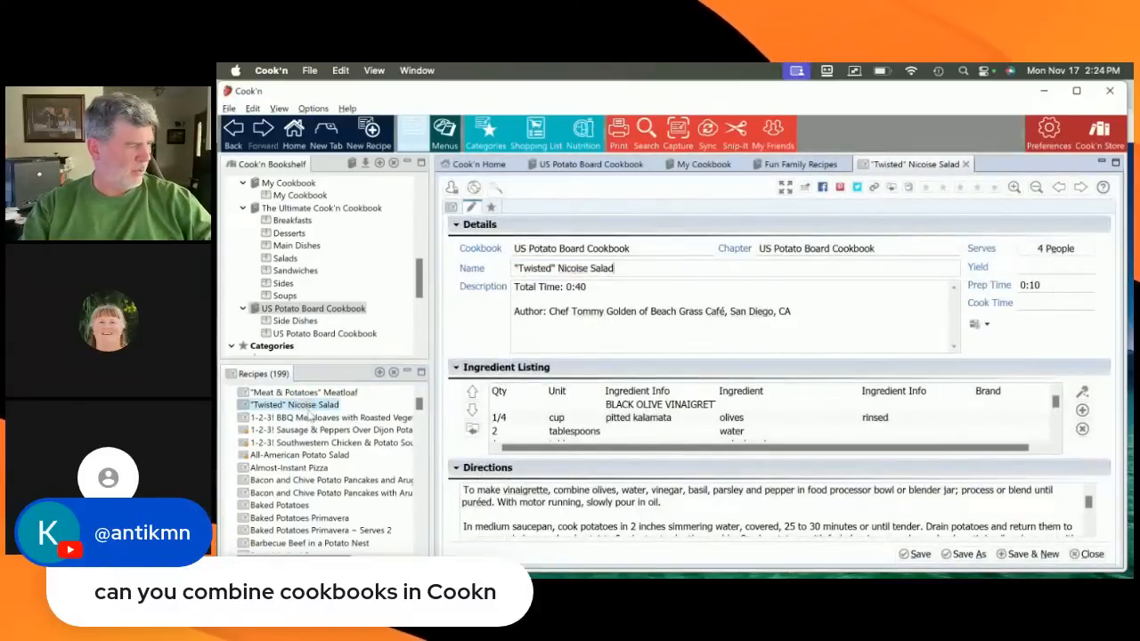
{"action": "double_click", "coordinate": [312, 393]}
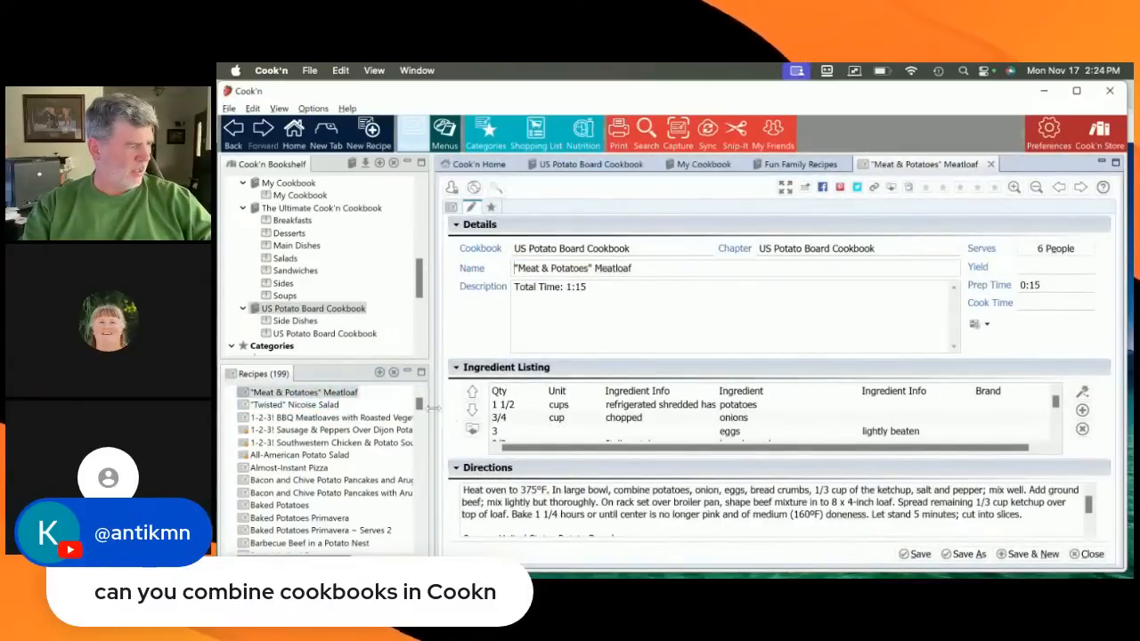
{"action": "left_click_drag", "start_coordinate": [420, 405], "coordinate": [414, 550]}
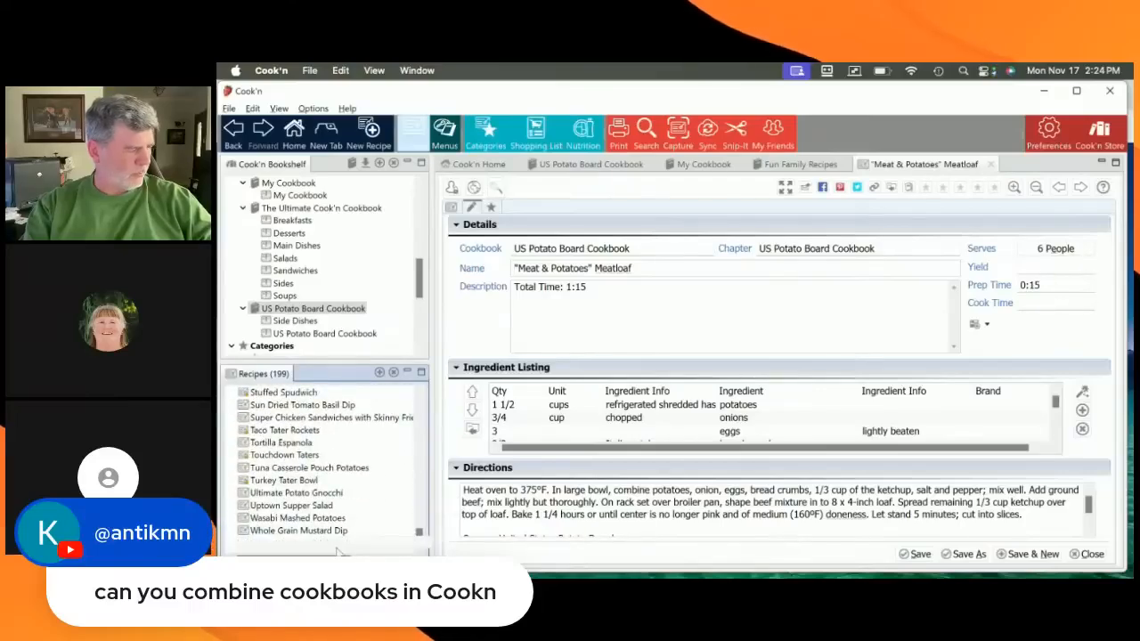
{"action": "double_click", "coordinate": [337, 545]}
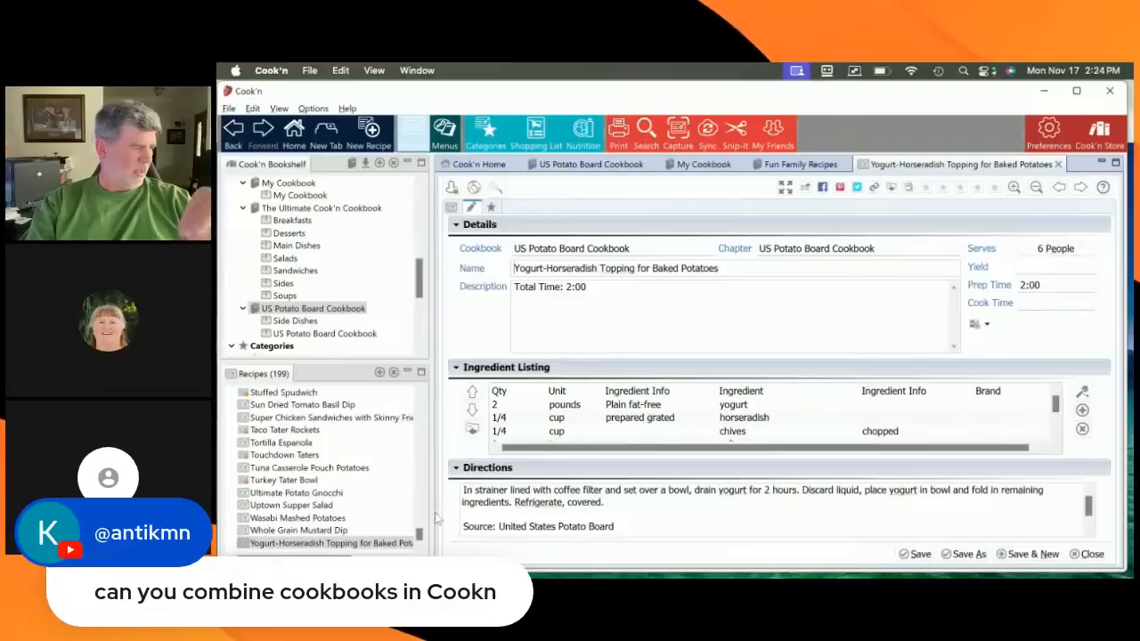
{"action": "left_click_drag", "start_coordinate": [419, 532], "coordinate": [430, 403]}
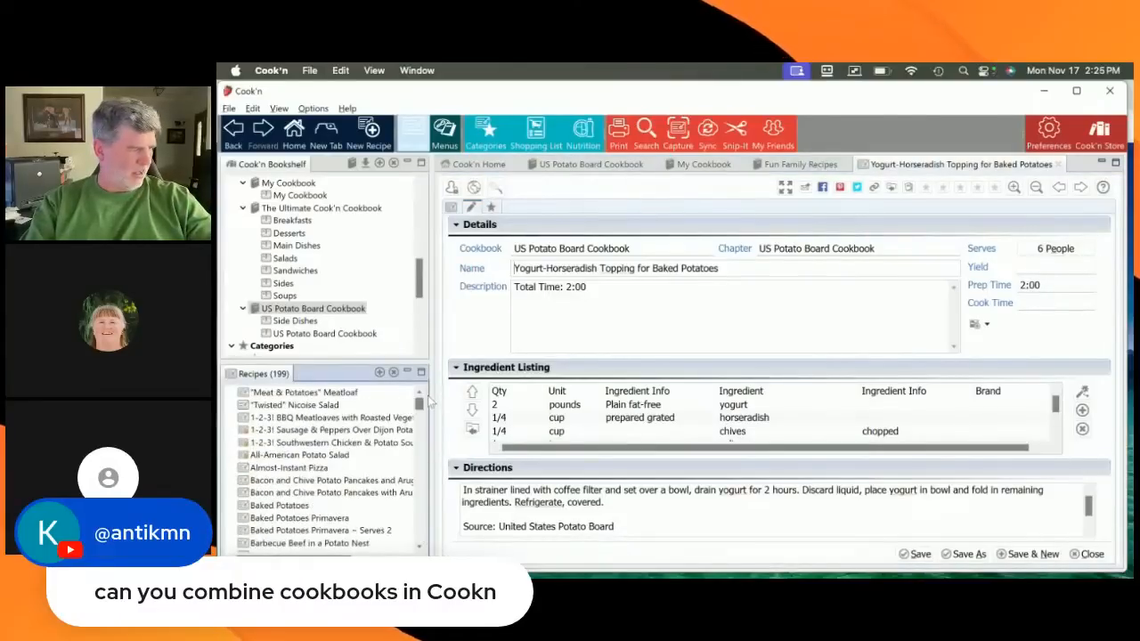
Reopen the Meatloaf recipe and select the recipes through Touchdown Taters, dragging them toward a cookbook
{"action": "double_click", "coordinate": [293, 394]}
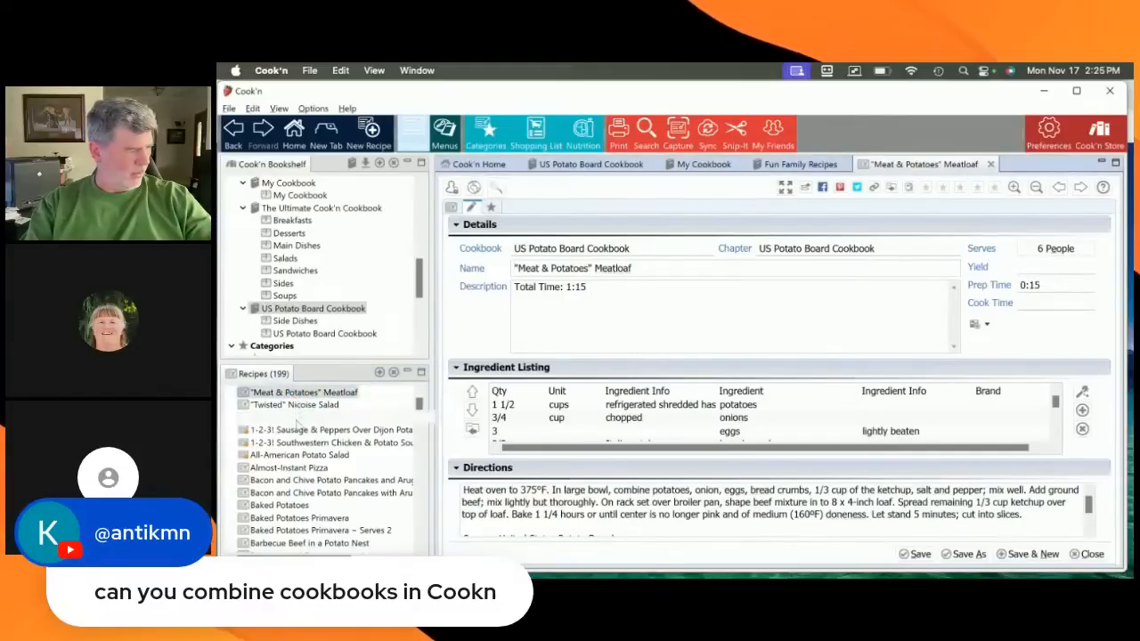
{"action": "left_click_drag", "start_coordinate": [418, 405], "coordinate": [402, 546]}
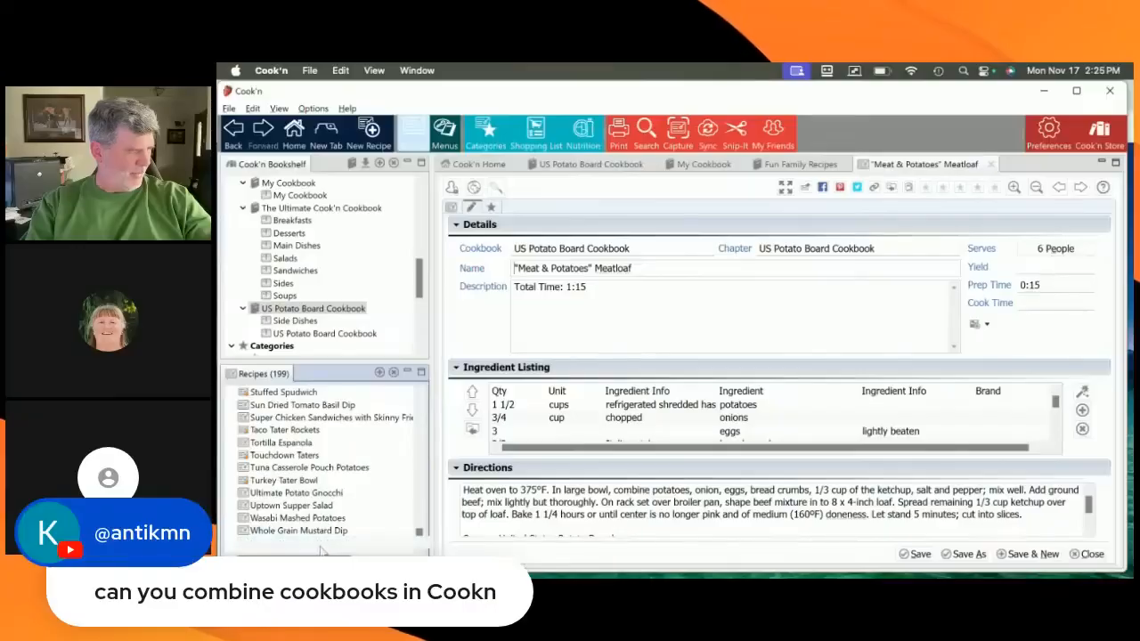
{"action": "left_click", "coordinate": [298, 456], "text": "shift"}
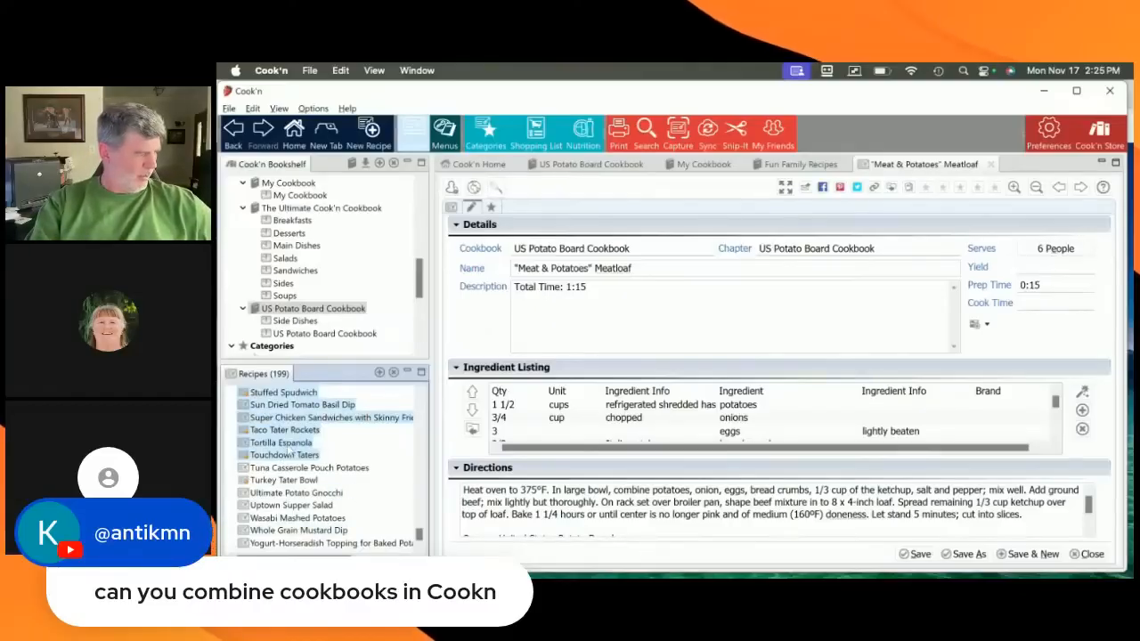
{"action": "left_click_drag", "start_coordinate": [301, 320], "coordinate": [288, 436]}
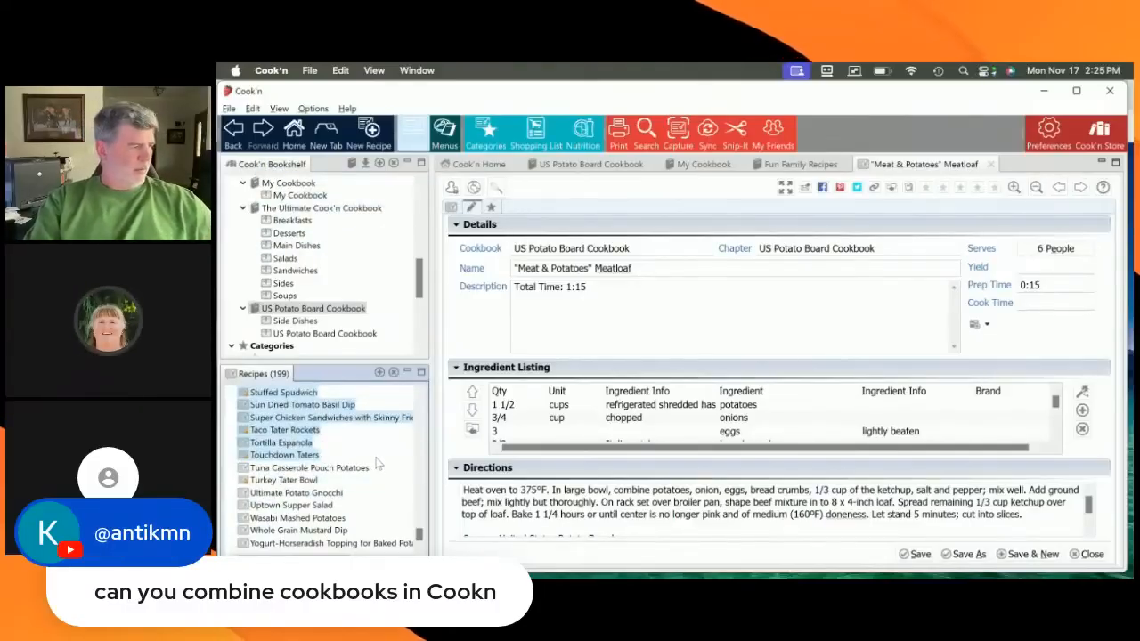
Copy the selected block of potato recipes
{"action": "right_click", "coordinate": [287, 442]}
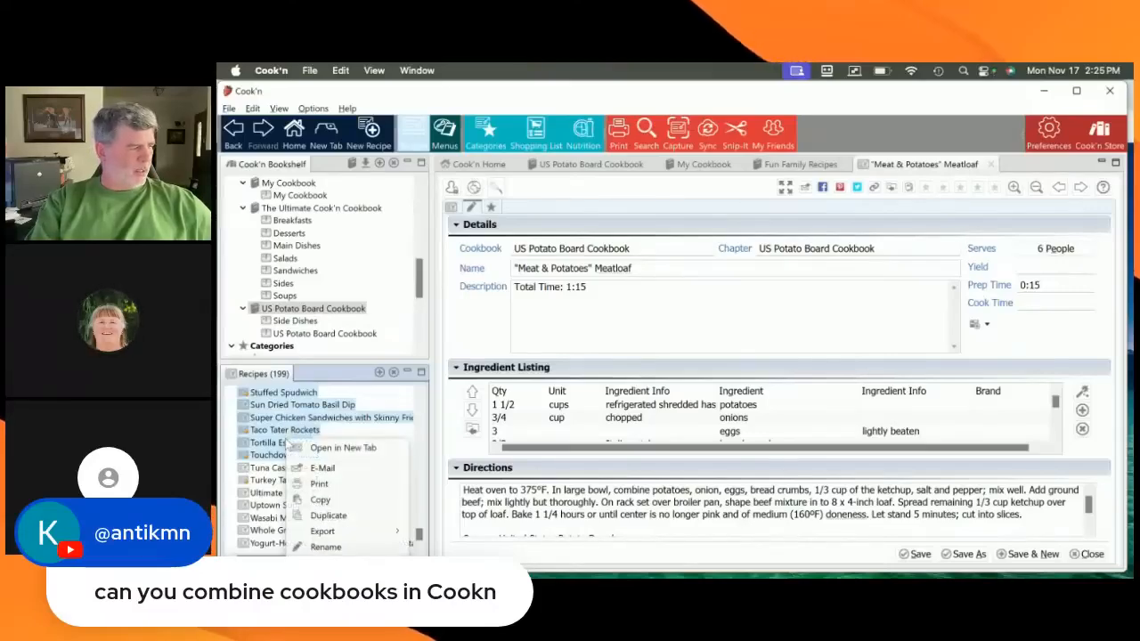
{"action": "left_click", "coordinate": [329, 503]}
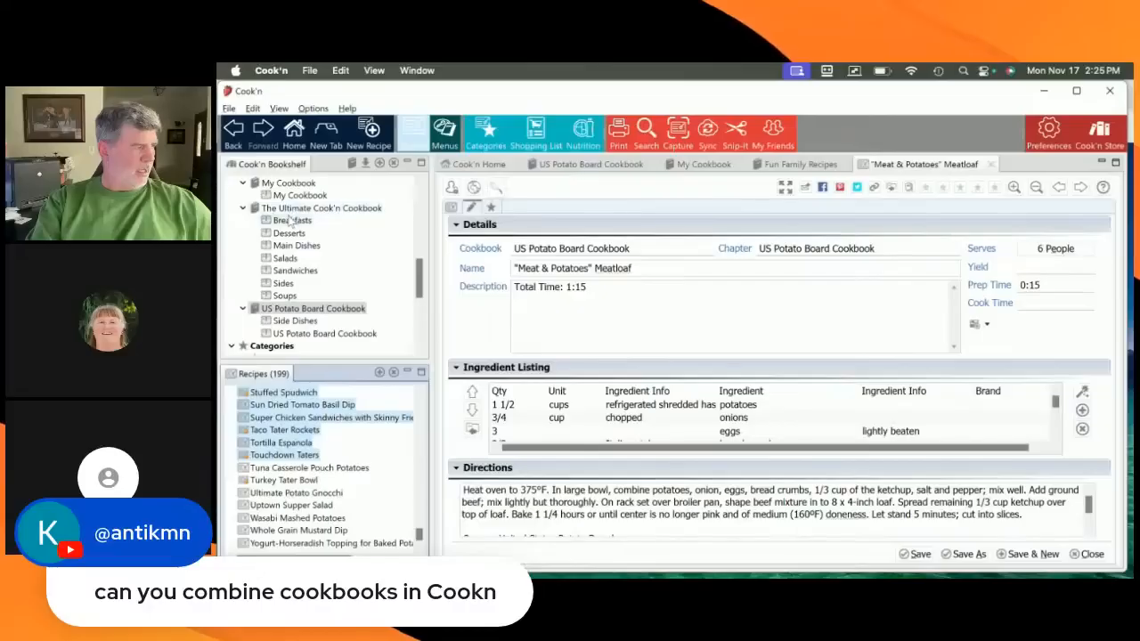
{"action": "right_click", "coordinate": [290, 222]}
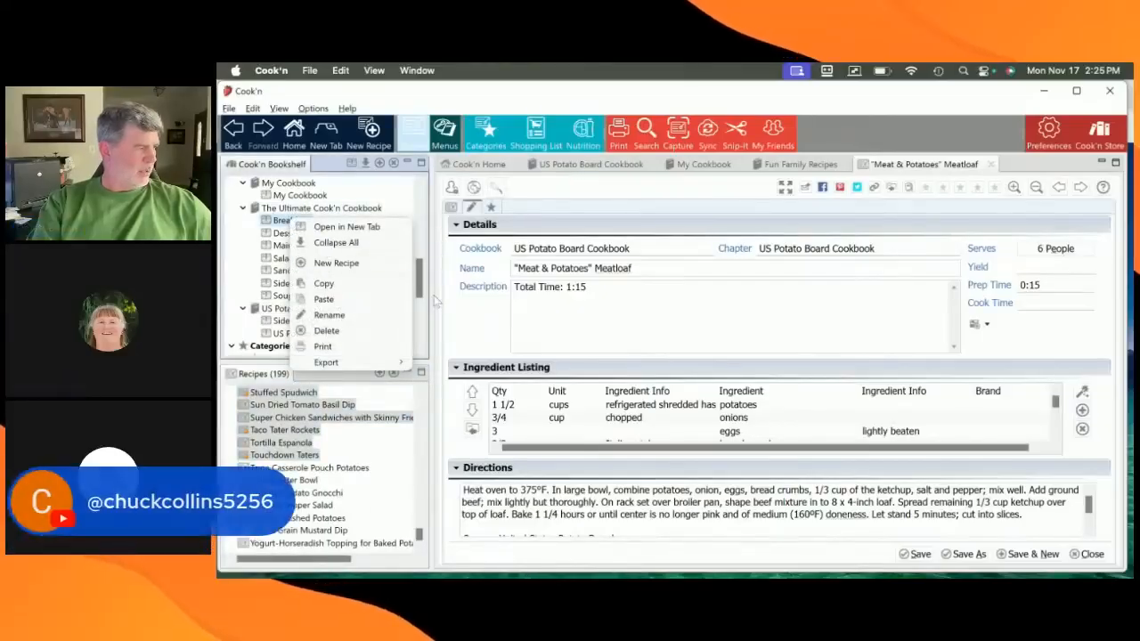
{"action": "left_click", "coordinate": [323, 283]}
Scroll the Bookshelf to the top and open Dan's Recipes' empty Breakfasts chapter
{"action": "scroll", "coordinate": [420, 312], "scroll_direction": "down", "scroll_amount": 5}
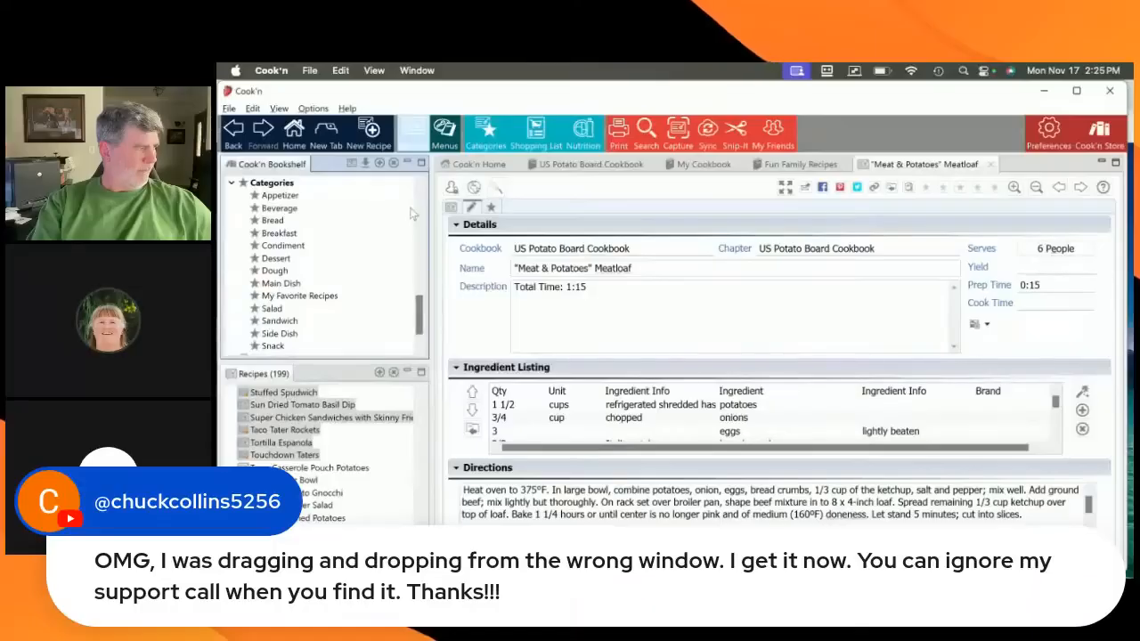
{"action": "scroll", "coordinate": [420, 204], "scroll_direction": "up", "scroll_amount": 5}
{"action": "scroll", "coordinate": [421, 196], "scroll_direction": "up", "scroll_amount": 1}
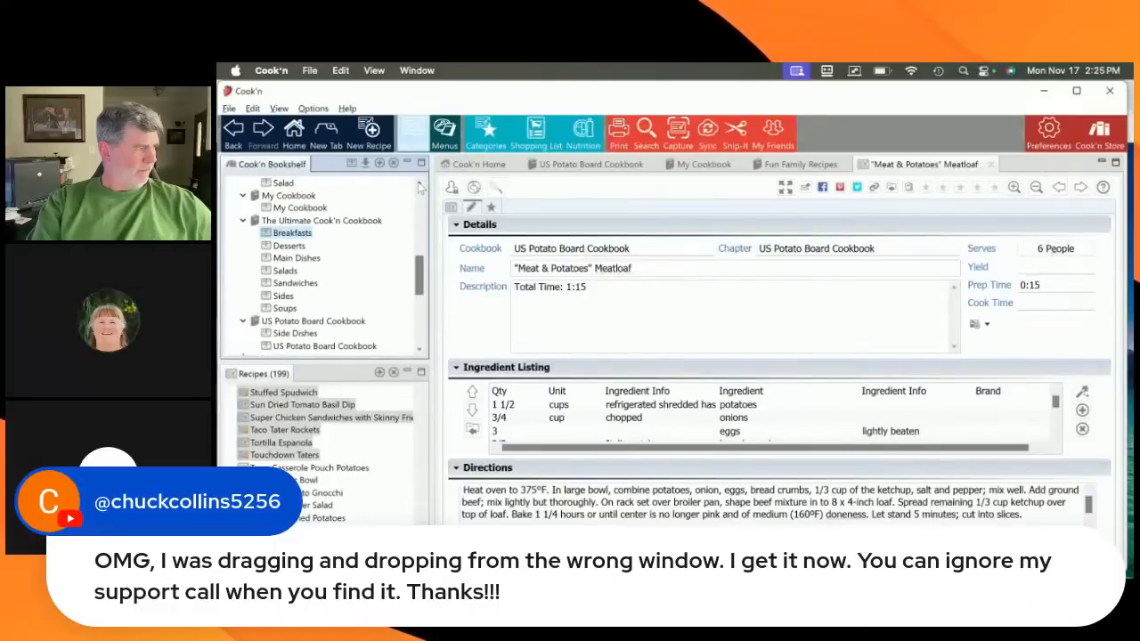
{"action": "scroll", "coordinate": [421, 188], "scroll_direction": "up", "scroll_amount": 7}
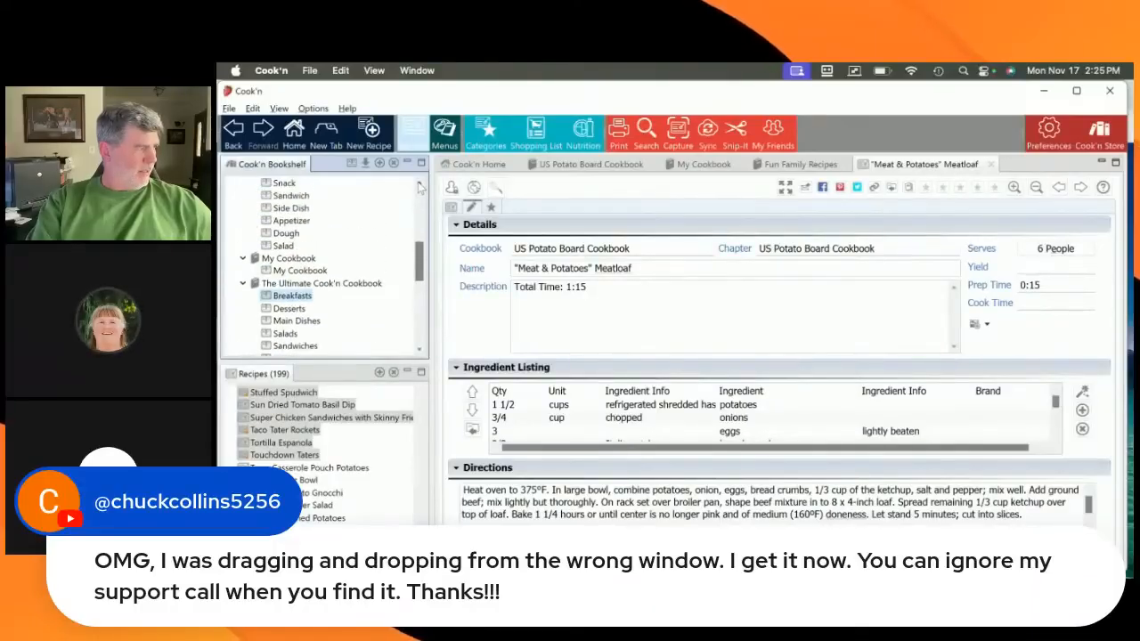
{"action": "scroll", "coordinate": [421, 188], "scroll_direction": "up", "scroll_amount": 5}
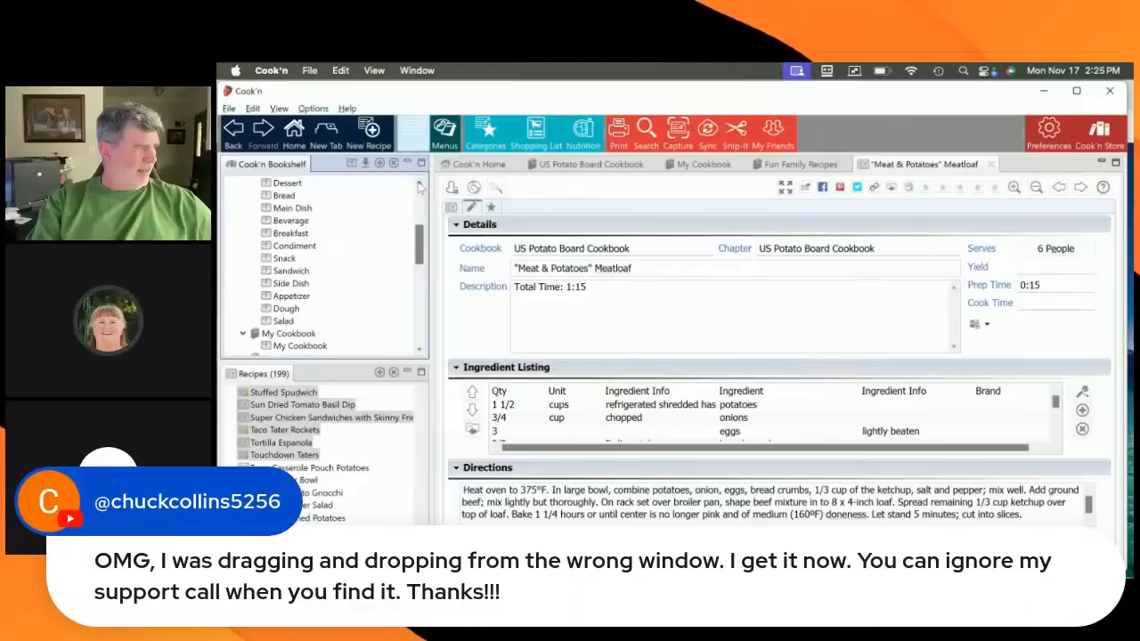
{"action": "scroll", "coordinate": [421, 188], "scroll_direction": "up", "scroll_amount": 3}
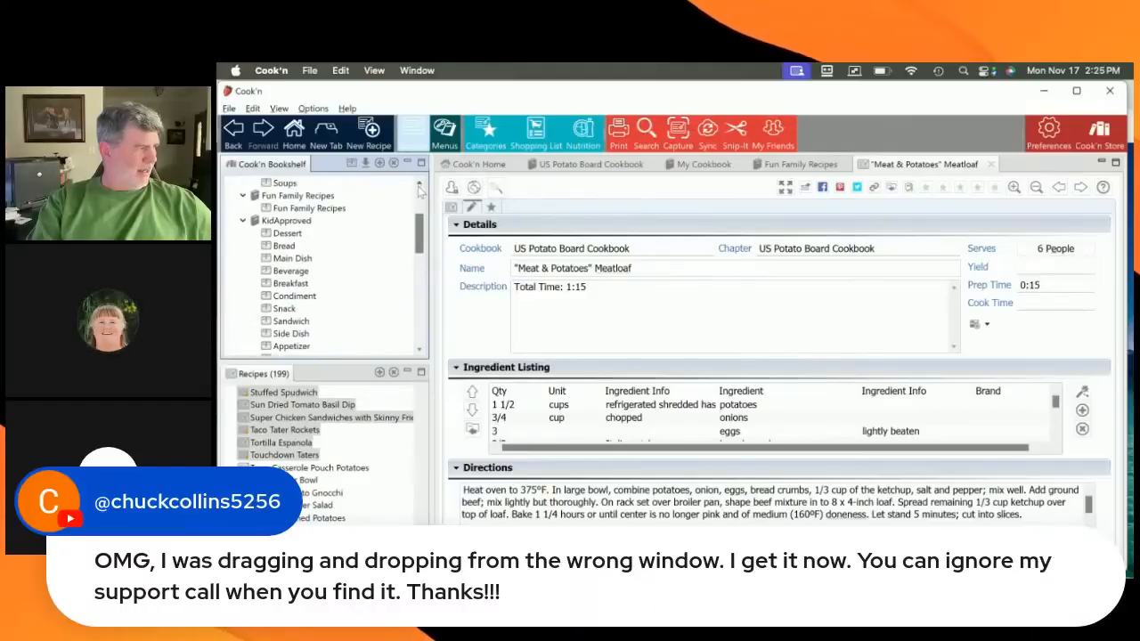
{"action": "scroll", "coordinate": [422, 198], "scroll_direction": "up", "scroll_amount": 9}
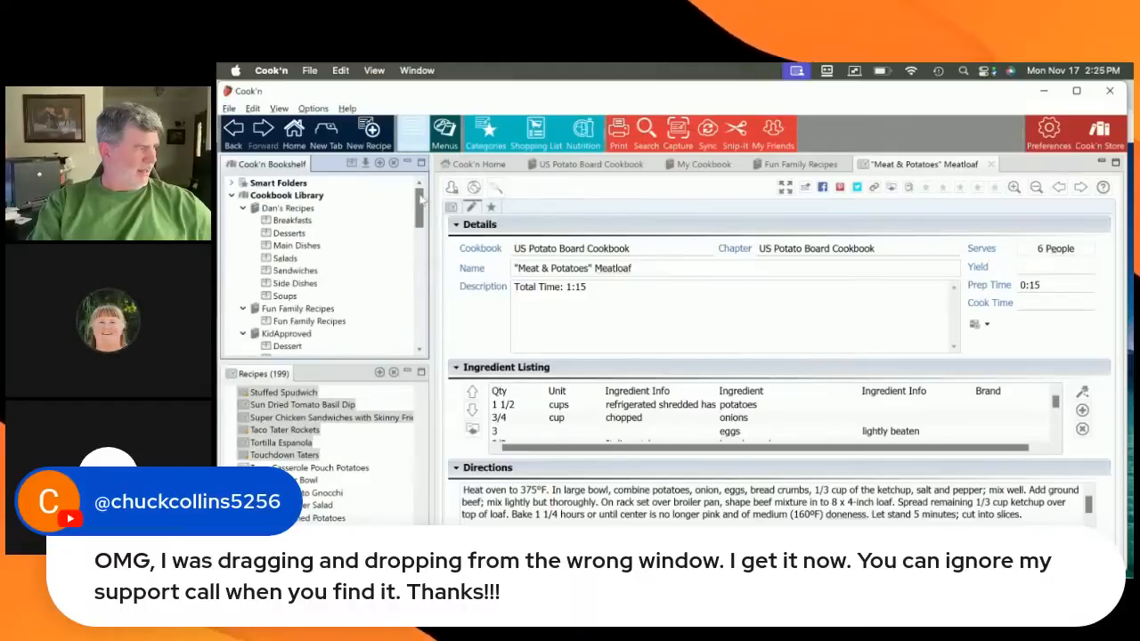
{"action": "left_click", "coordinate": [290, 220]}
{"action": "right_click", "coordinate": [290, 219]}
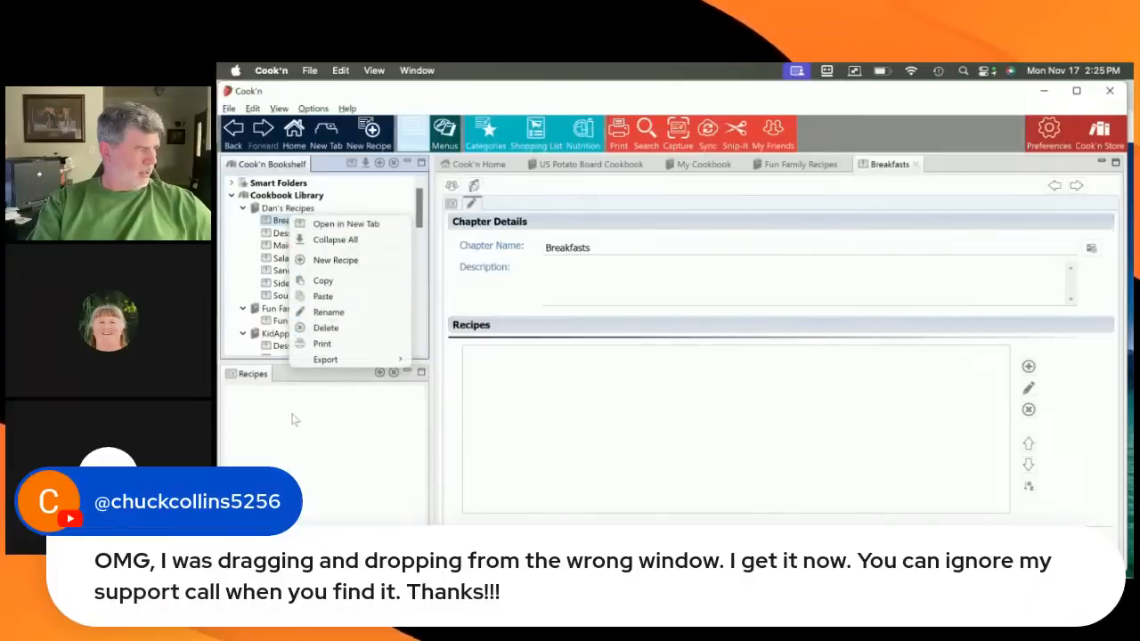
{"action": "left_click", "coordinate": [295, 420]}
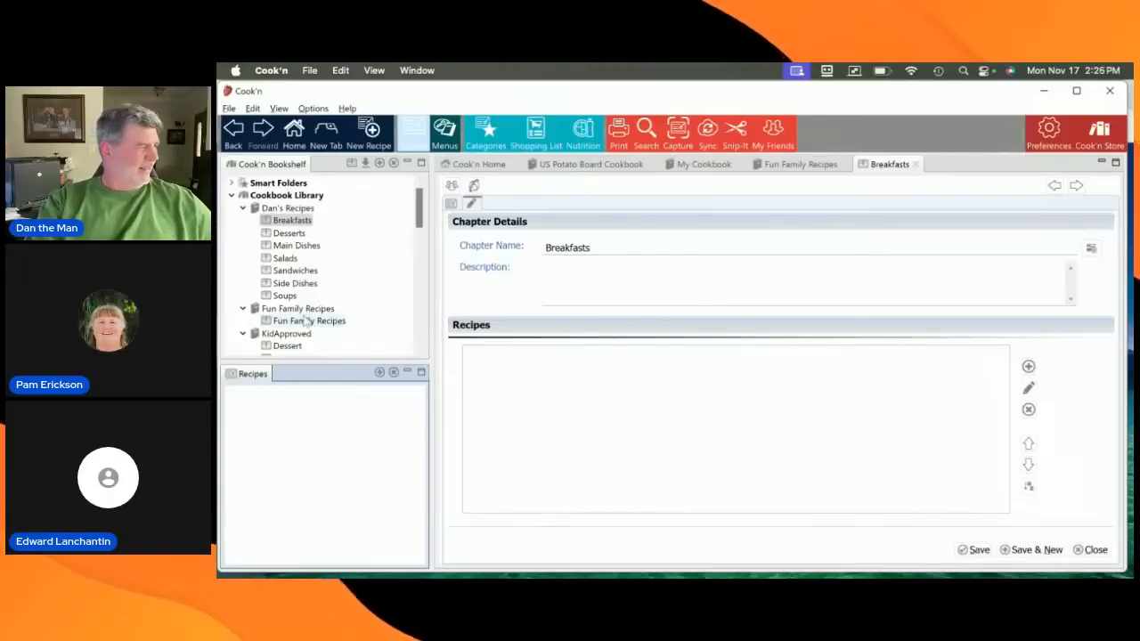
{"action": "right_click", "coordinate": [305, 320]}
Copy the KidApproved Breakfast recipes and paste them into Dan's Breakfasts chapter
{"action": "left_click", "coordinate": [440, 296]}
{"action": "scroll", "coordinate": [416, 291], "scroll_direction": "down", "scroll_amount": 4}
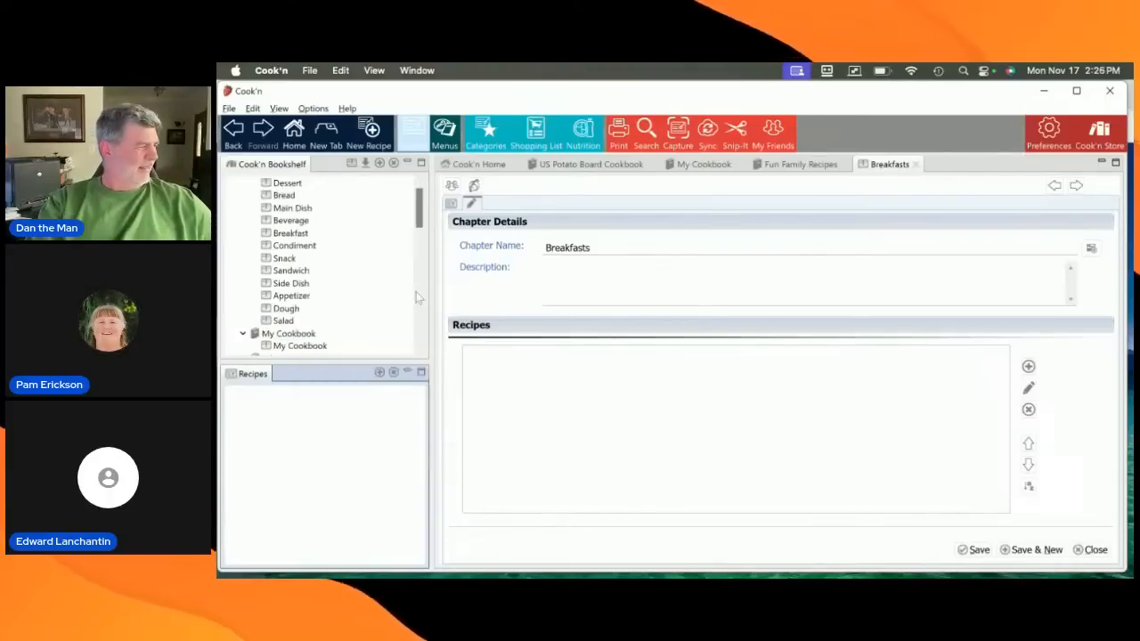
{"action": "left_click", "coordinate": [281, 233]}
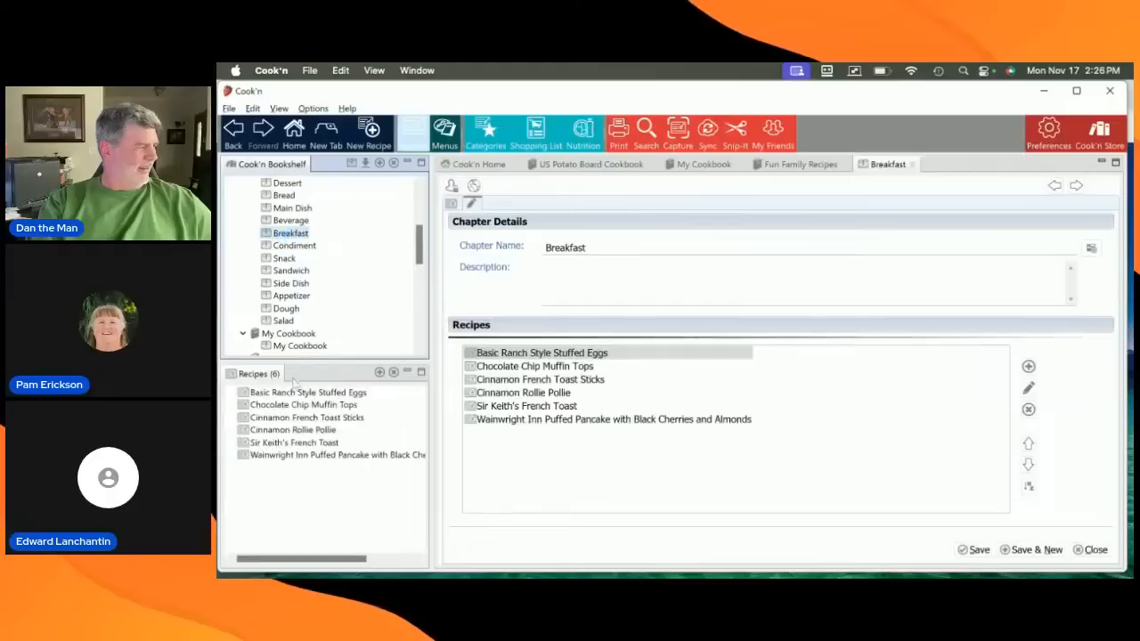
{"action": "left_click", "coordinate": [297, 392]}
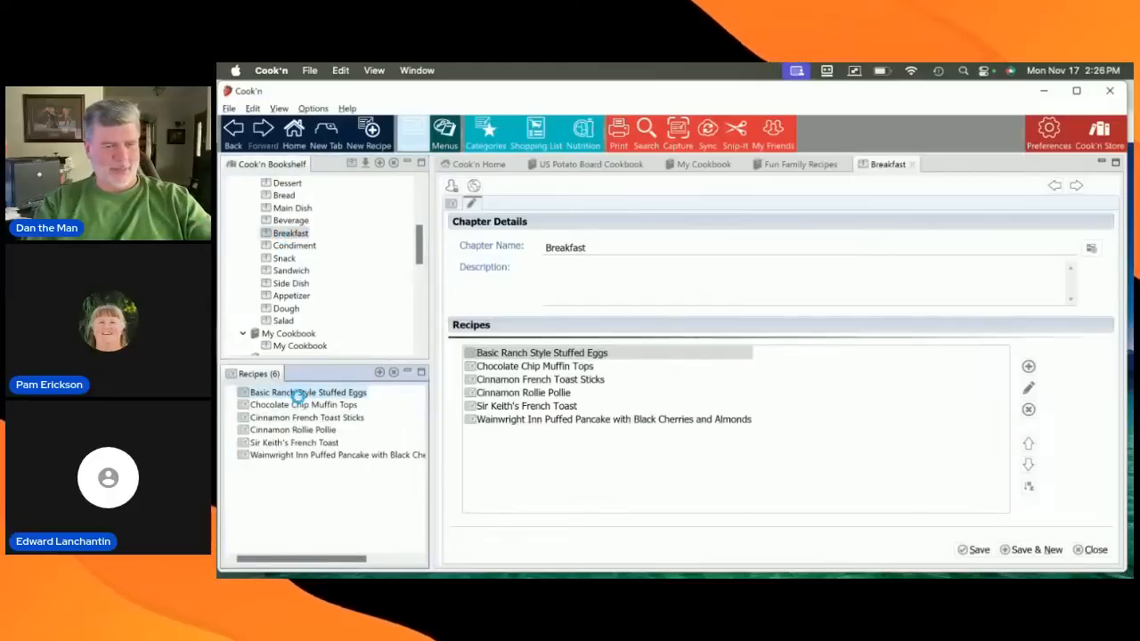
{"action": "right_click", "coordinate": [299, 439]}
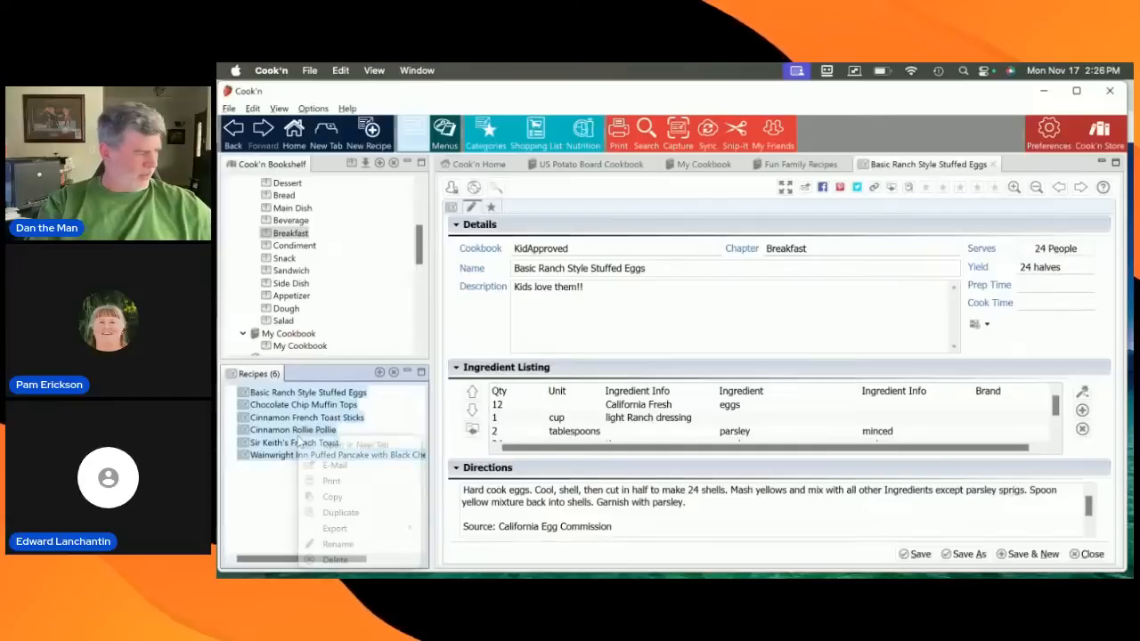
{"action": "left_click", "coordinate": [327, 498]}
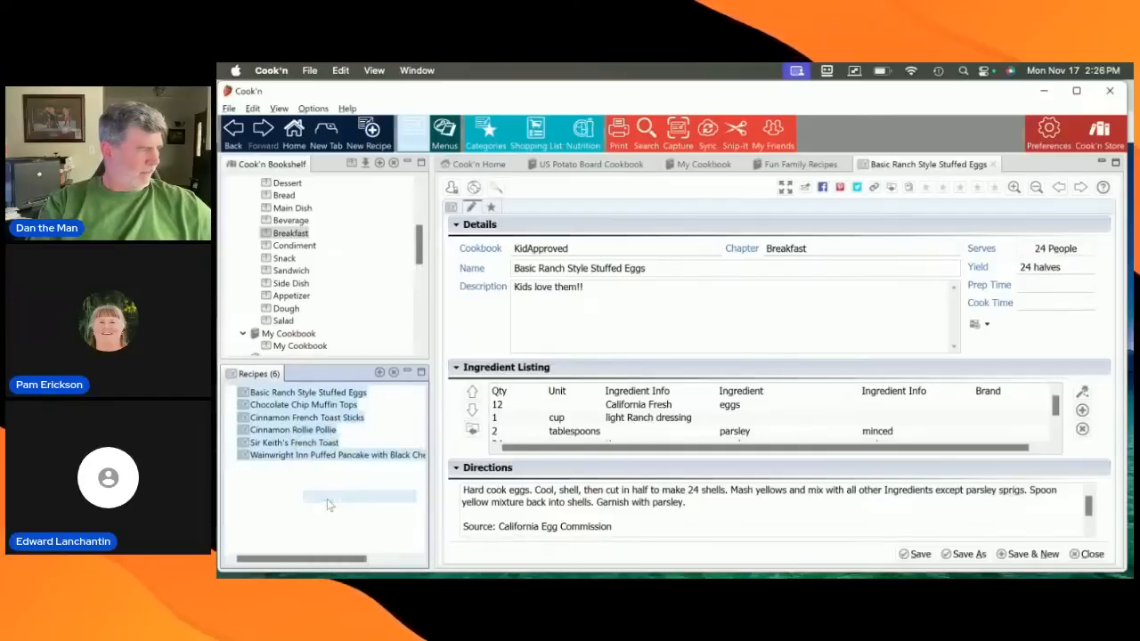
{"action": "scroll", "coordinate": [392, 191], "scroll_direction": "up", "scroll_amount": 5}
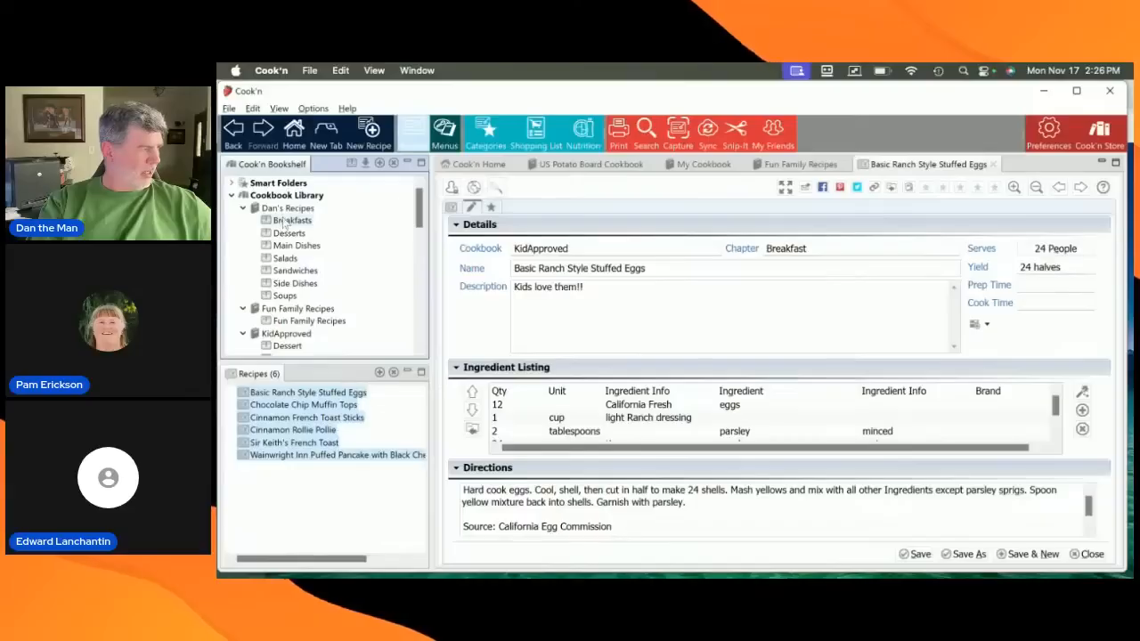
{"action": "right_click", "coordinate": [286, 221]}
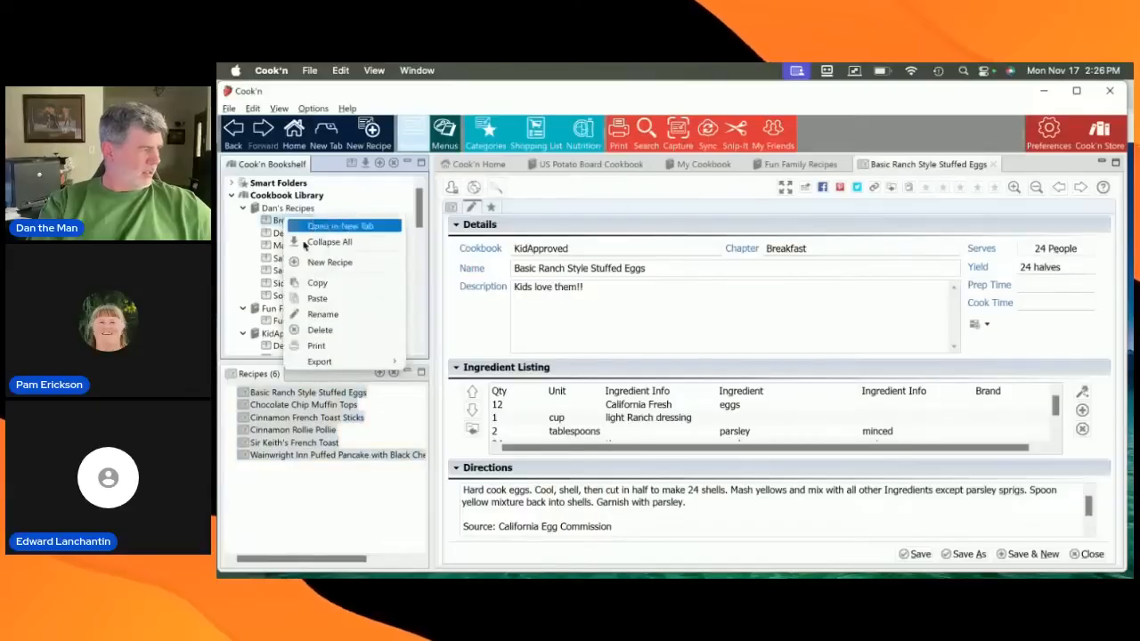
{"action": "left_click", "coordinate": [326, 300]}
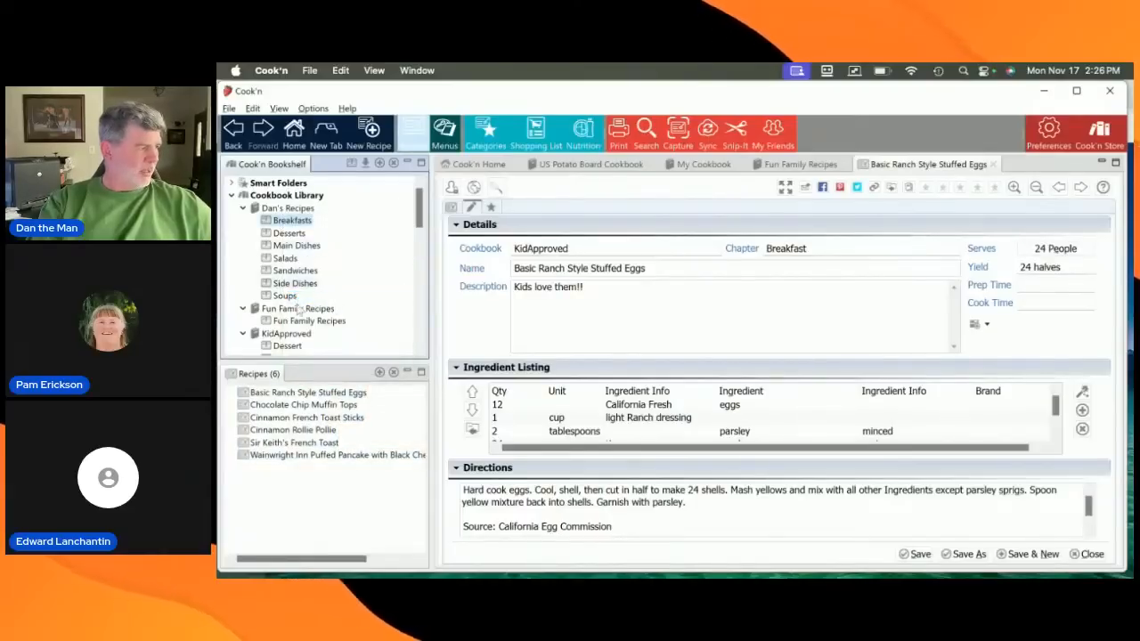
Select all six pasted recipes, move them onto the Salads chapter, and view Salads
{"action": "left_click", "coordinate": [305, 395]}
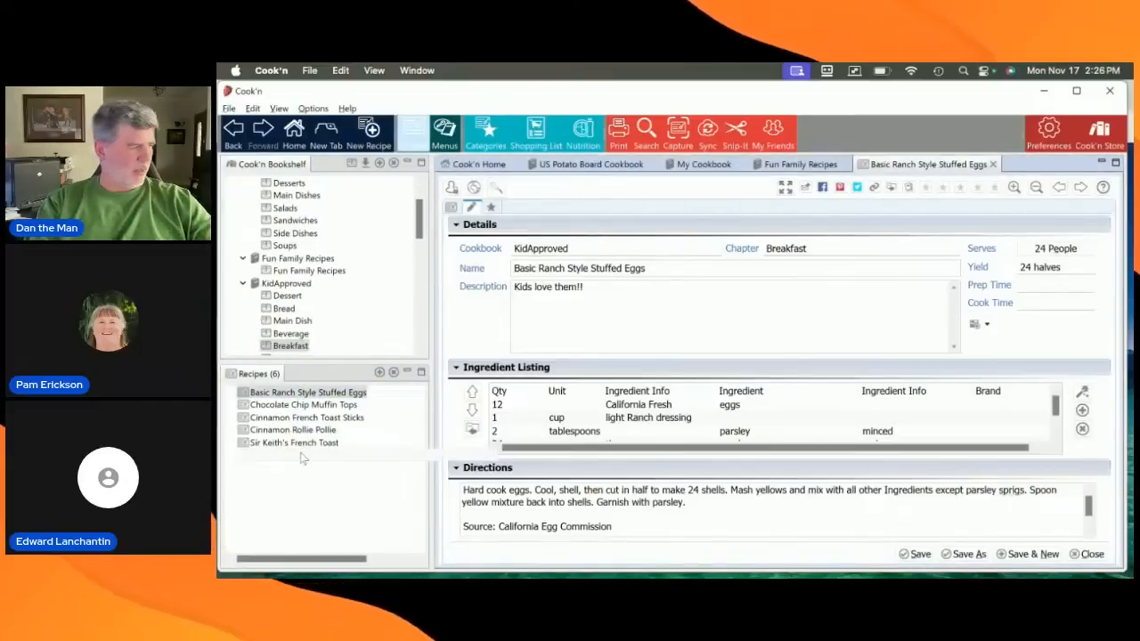
{"action": "left_click", "coordinate": [302, 456]}
{"action": "left_click", "coordinate": [336, 392]}
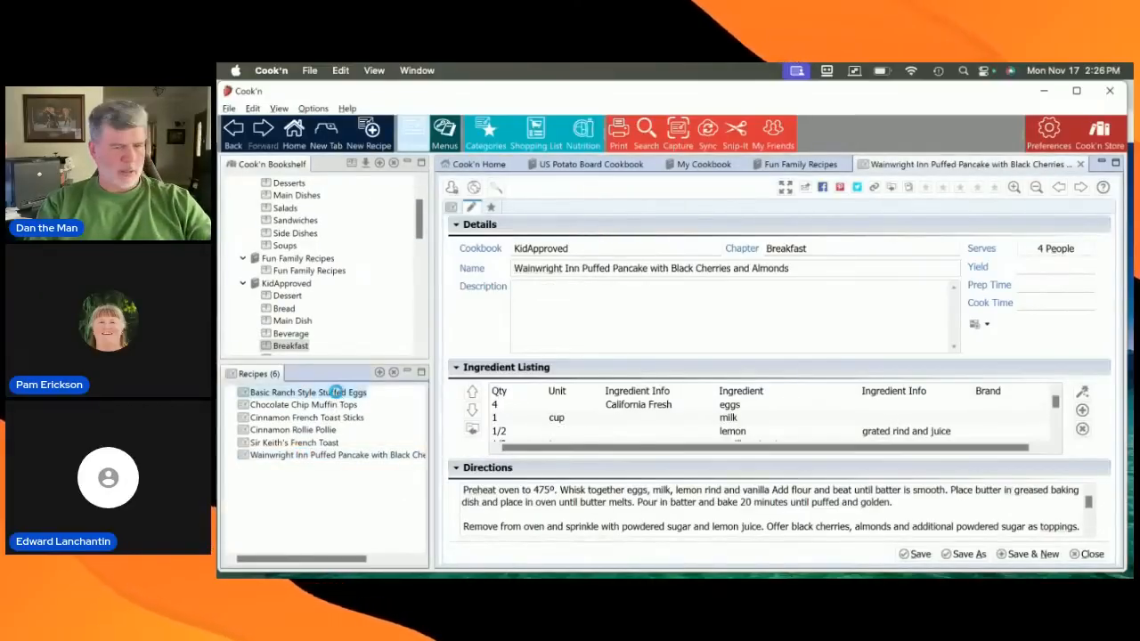
{"action": "left_click", "coordinate": [338, 452], "text": "shift"}
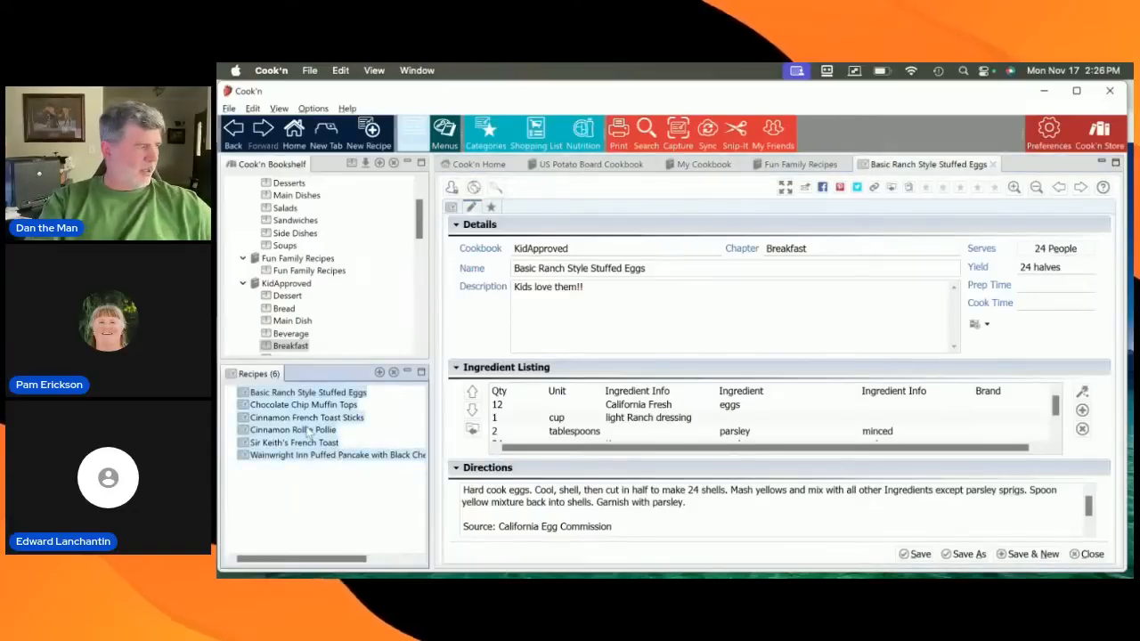
{"action": "left_click_drag", "start_coordinate": [308, 431], "coordinate": [283, 208]}
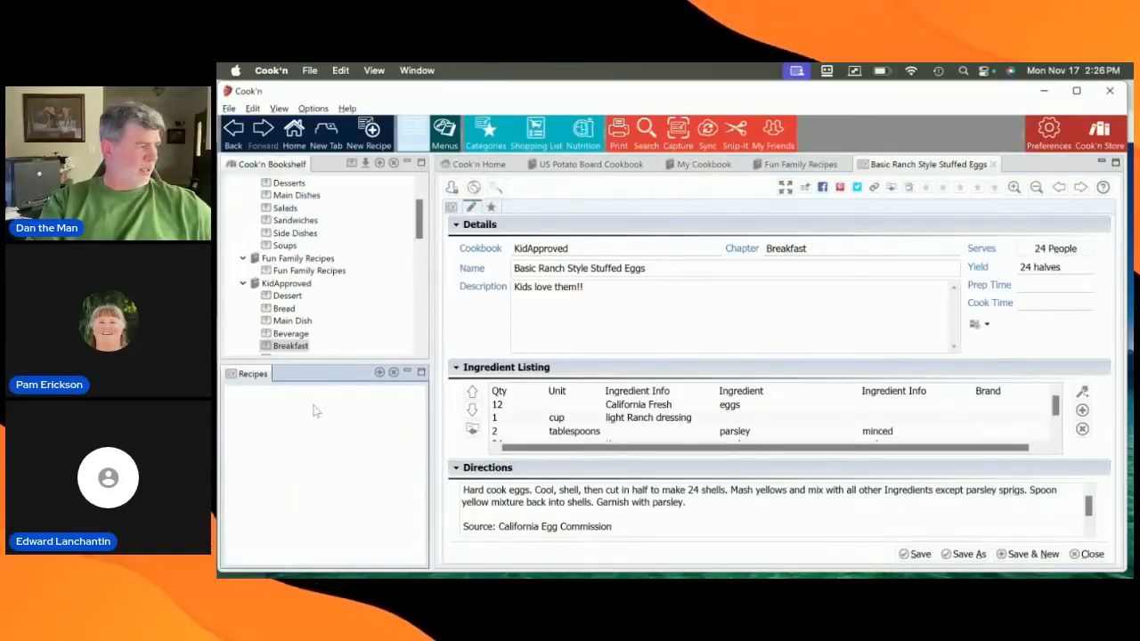
{"action": "left_click", "coordinate": [285, 208]}
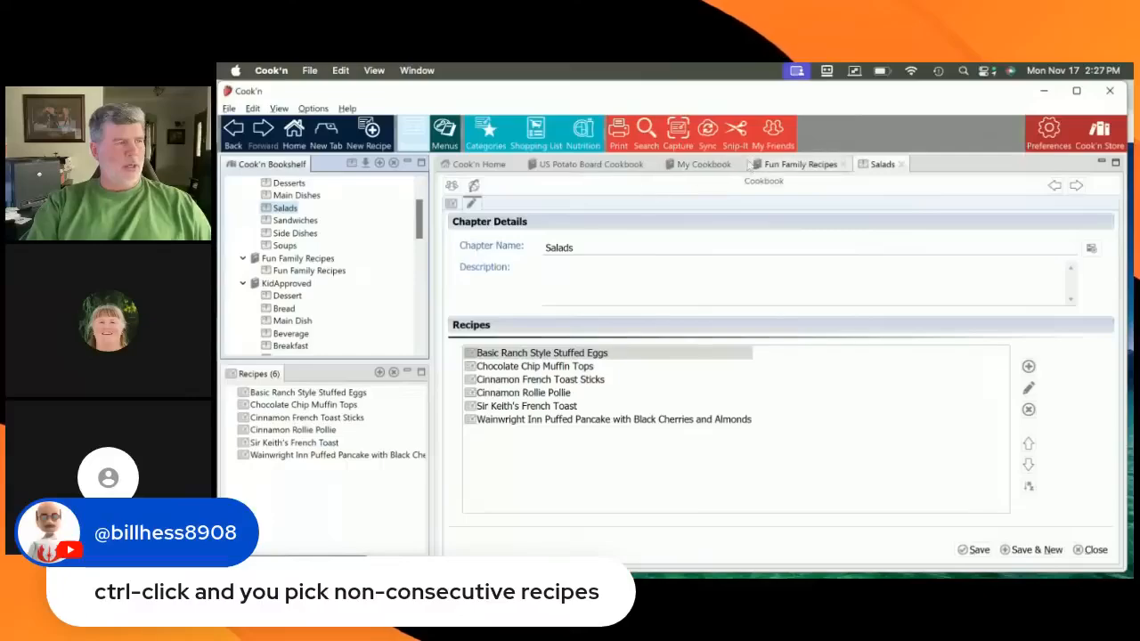
{"action": "left_click", "coordinate": [643, 166]}
Close the US Potato Board, Fun Family Recipes, Salads and My Cookbook tabs, then open Alaska Seafood Pizza
{"action": "left_click", "coordinate": [650, 169]}
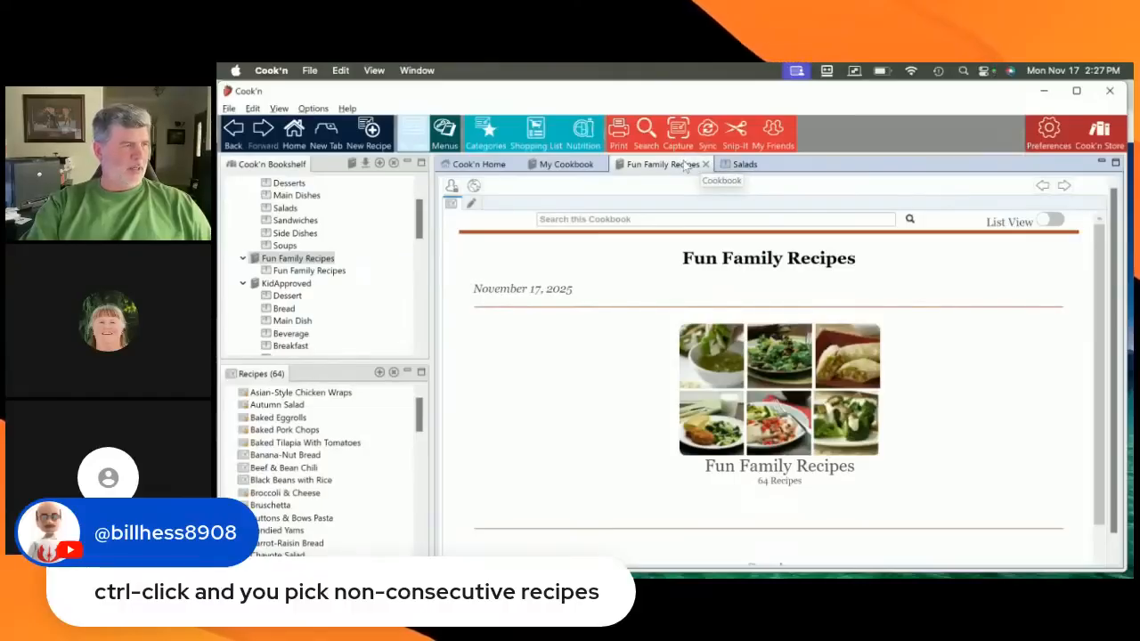
{"action": "left_click", "coordinate": [704, 165]}
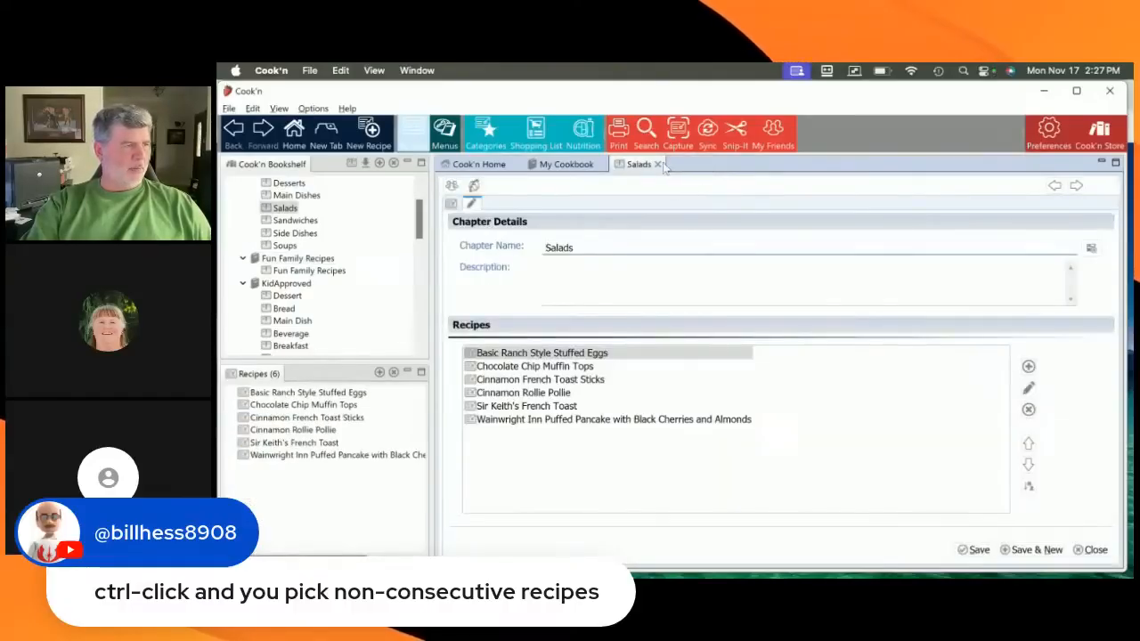
{"action": "left_click", "coordinate": [658, 165]}
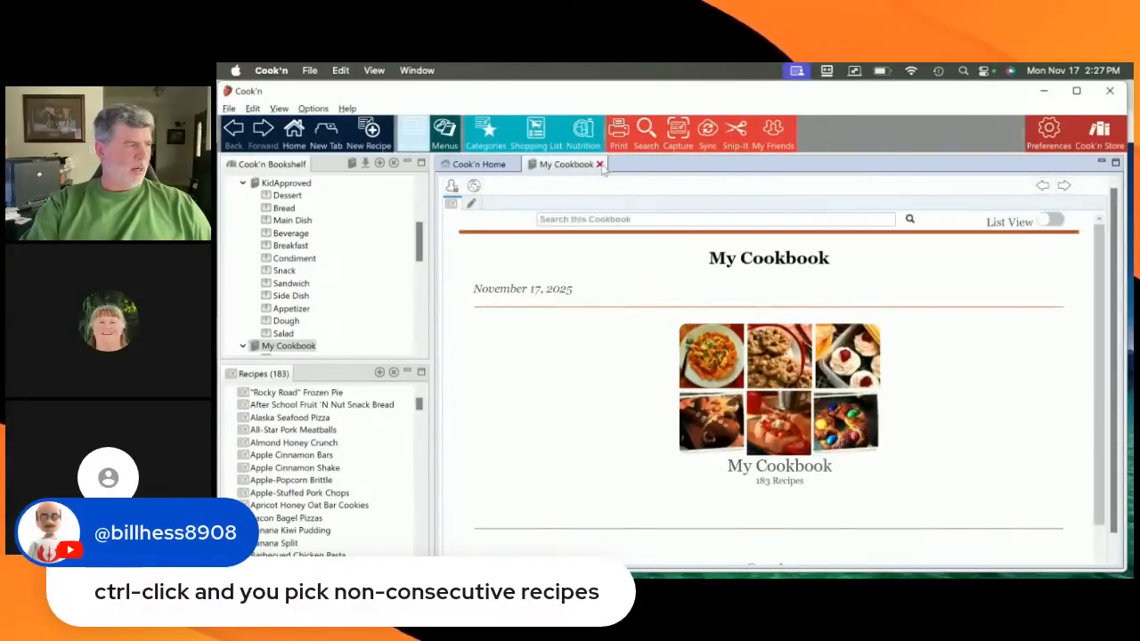
{"action": "left_click", "coordinate": [599, 165]}
{"action": "left_click", "coordinate": [288, 417]}
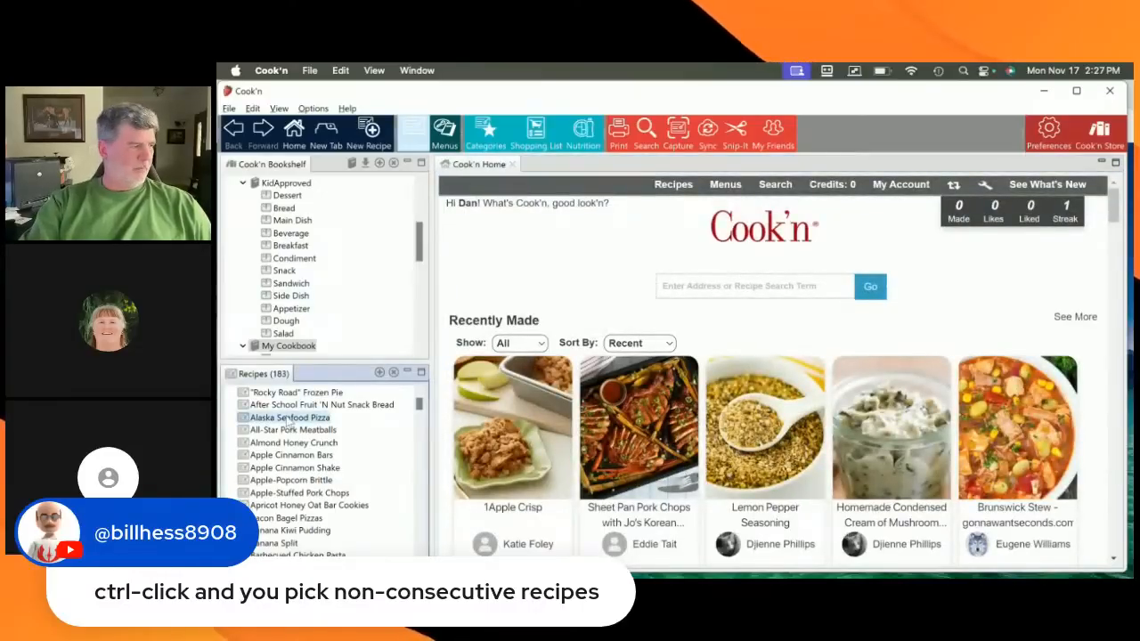
{"action": "double_click", "coordinate": [288, 418]}
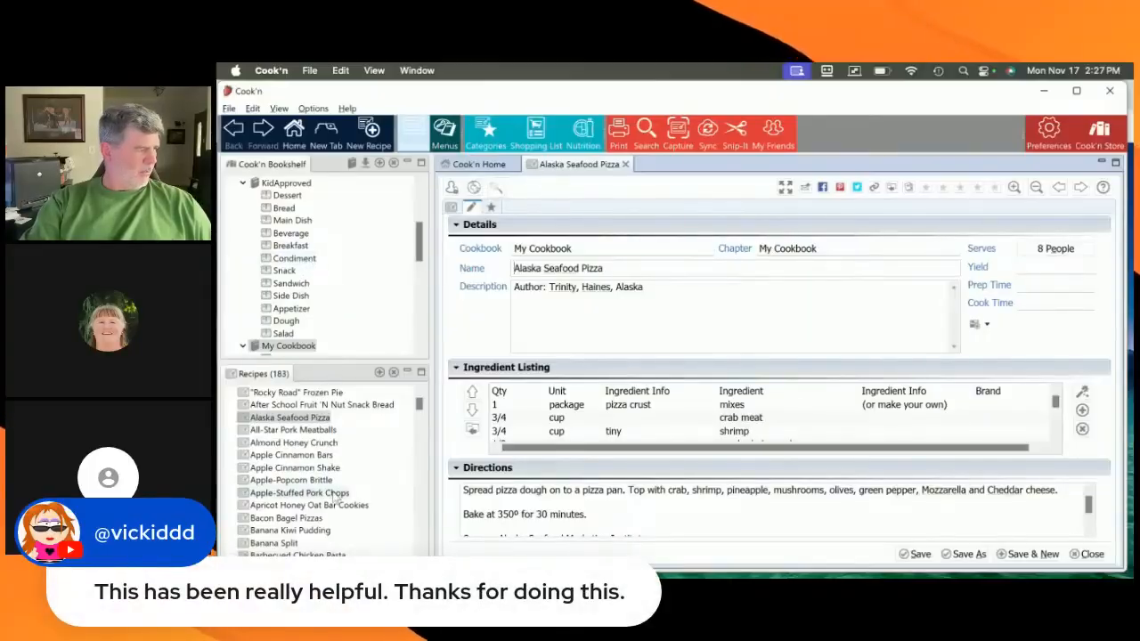
Open Apple Cinnamon Bars in its own tab alongside Alaska Seafood Pizza
{"action": "right_click", "coordinate": [288, 457]}
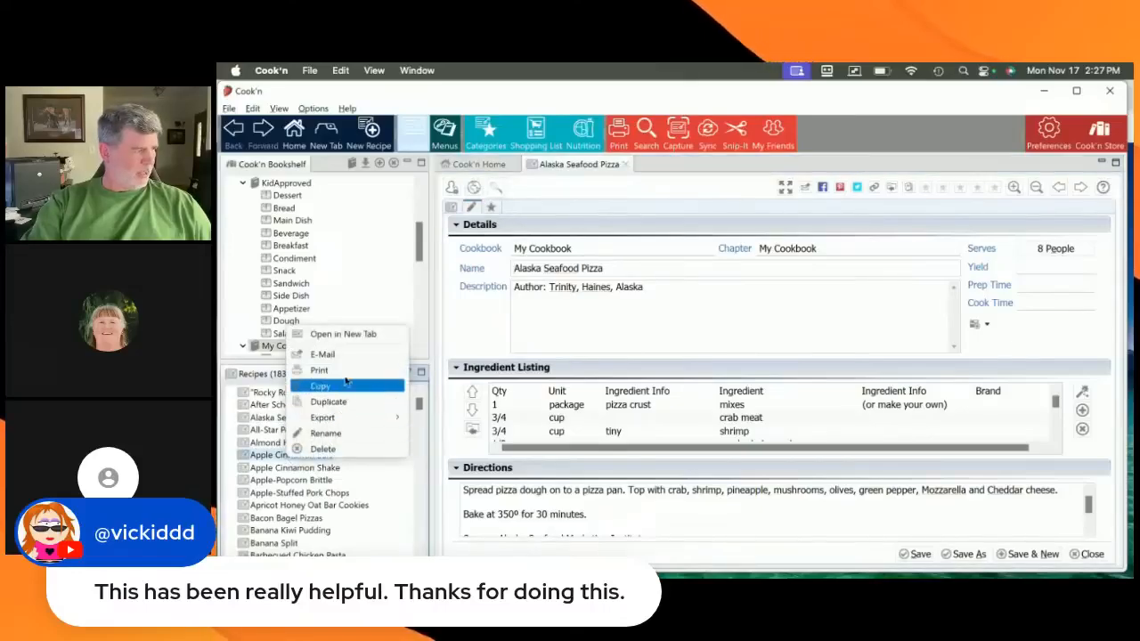
{"action": "left_click", "coordinate": [359, 335]}
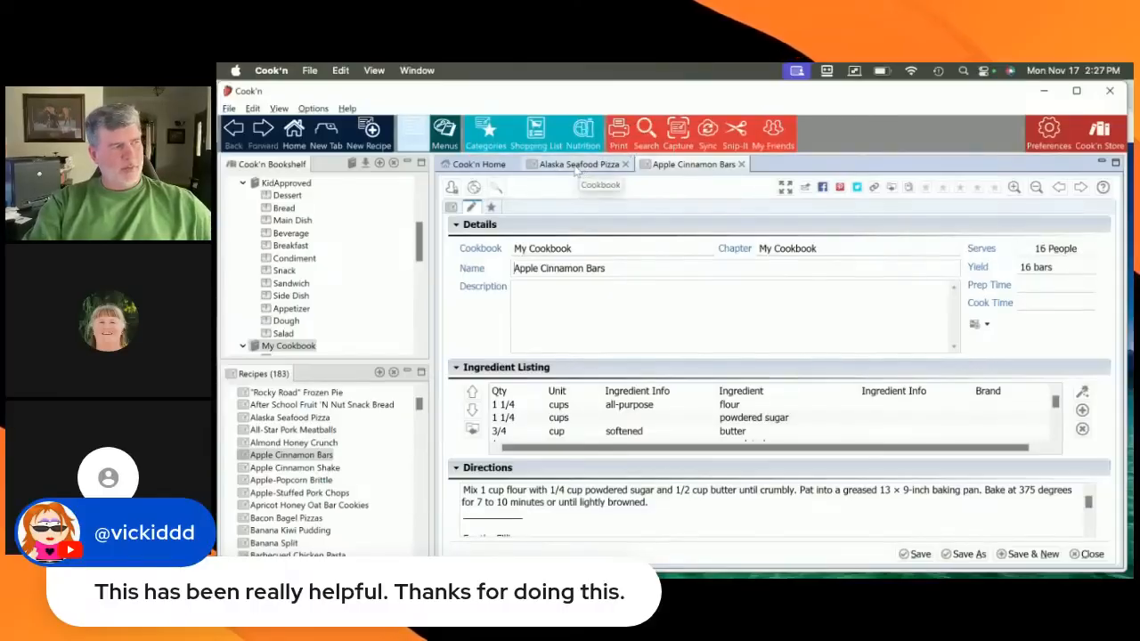
{"action": "left_click", "coordinate": [576, 167]}
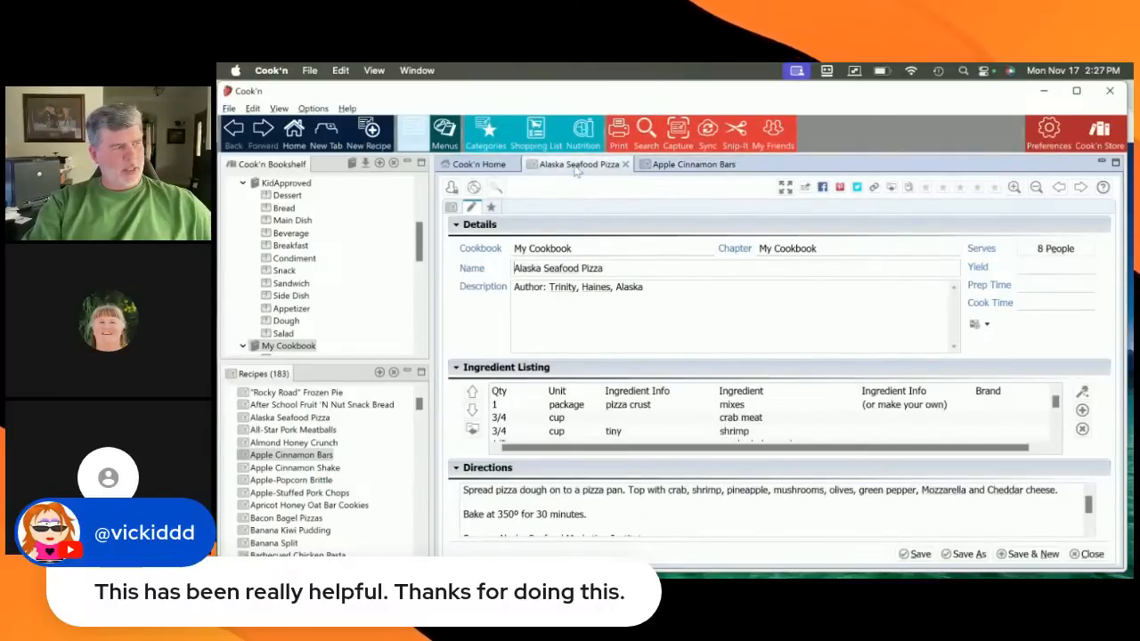
{"action": "left_click", "coordinate": [699, 168]}
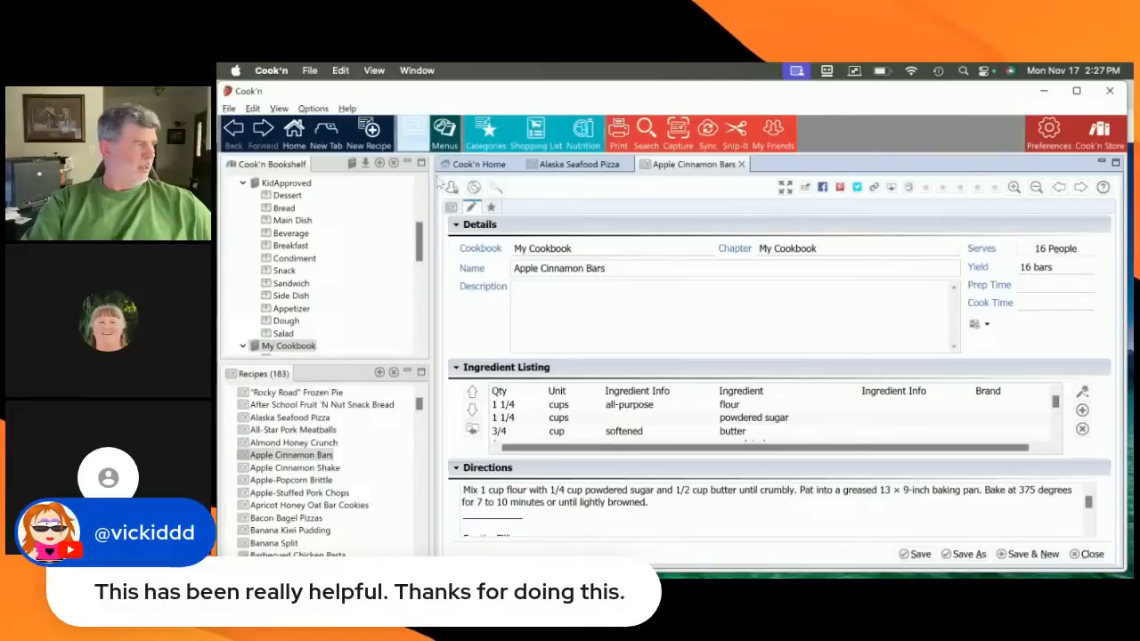
Open Apple-Popcorn Brittle in a new tab and show it as a formatted recipe card
{"action": "left_click", "coordinate": [331, 136]}
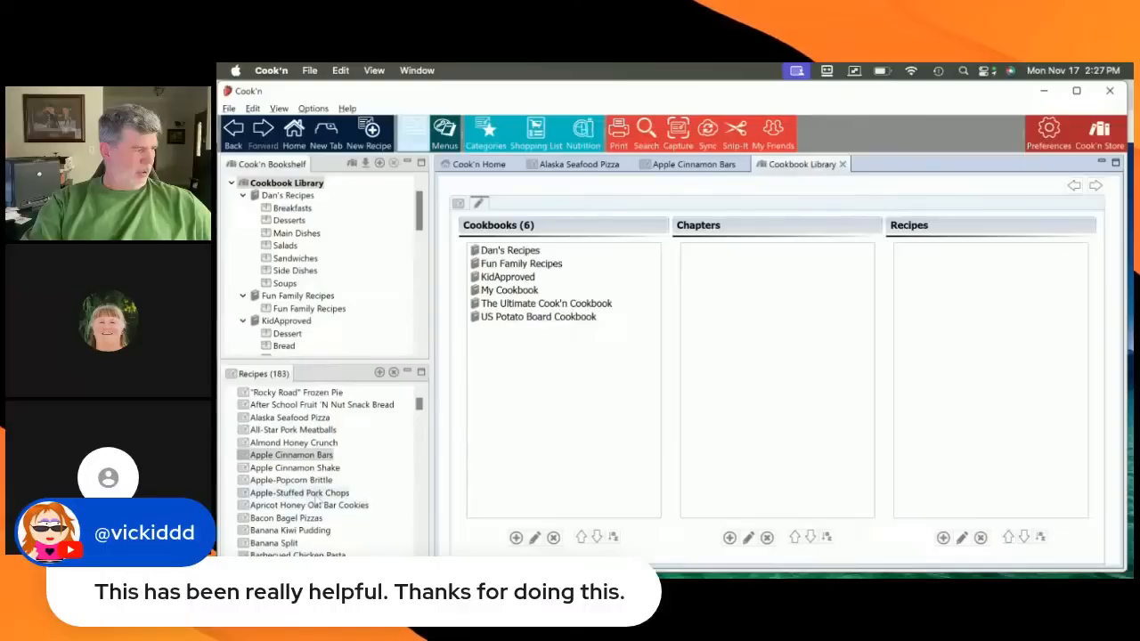
{"action": "left_click", "coordinate": [294, 480]}
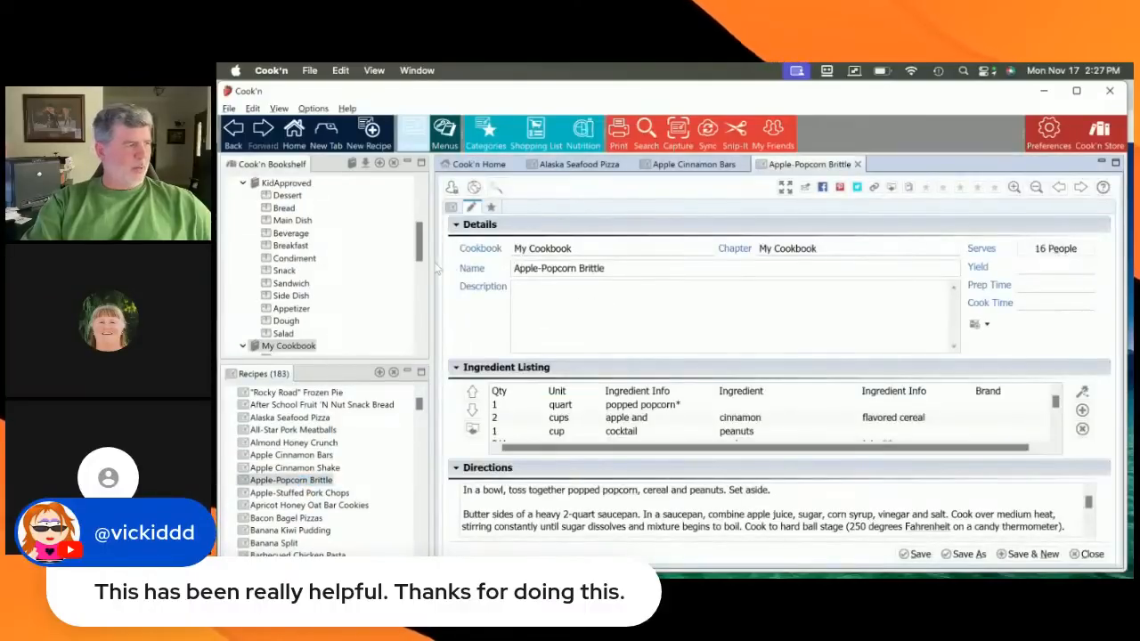
{"action": "left_click", "coordinate": [452, 207]}
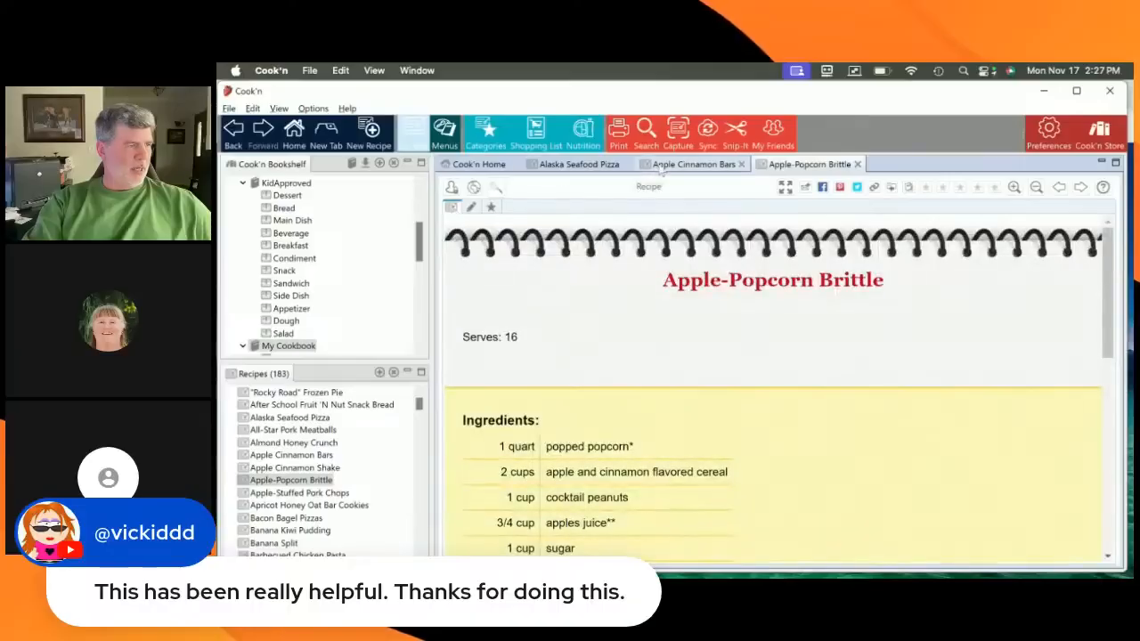
{"action": "left_click", "coordinate": [318, 109]}
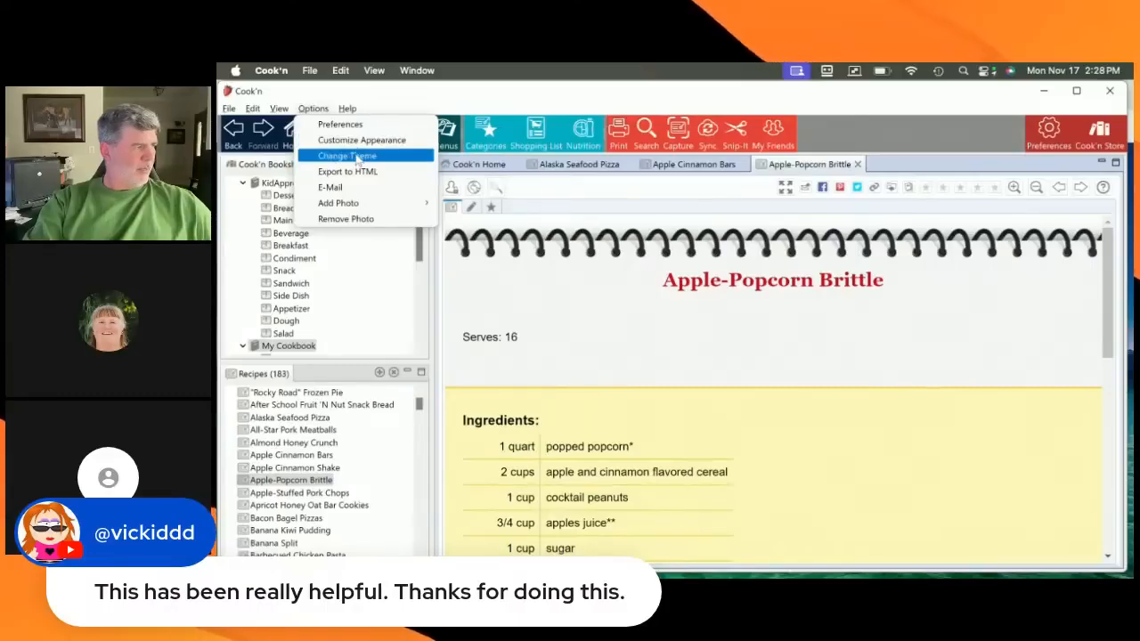
{"action": "left_click", "coordinate": [356, 157]}
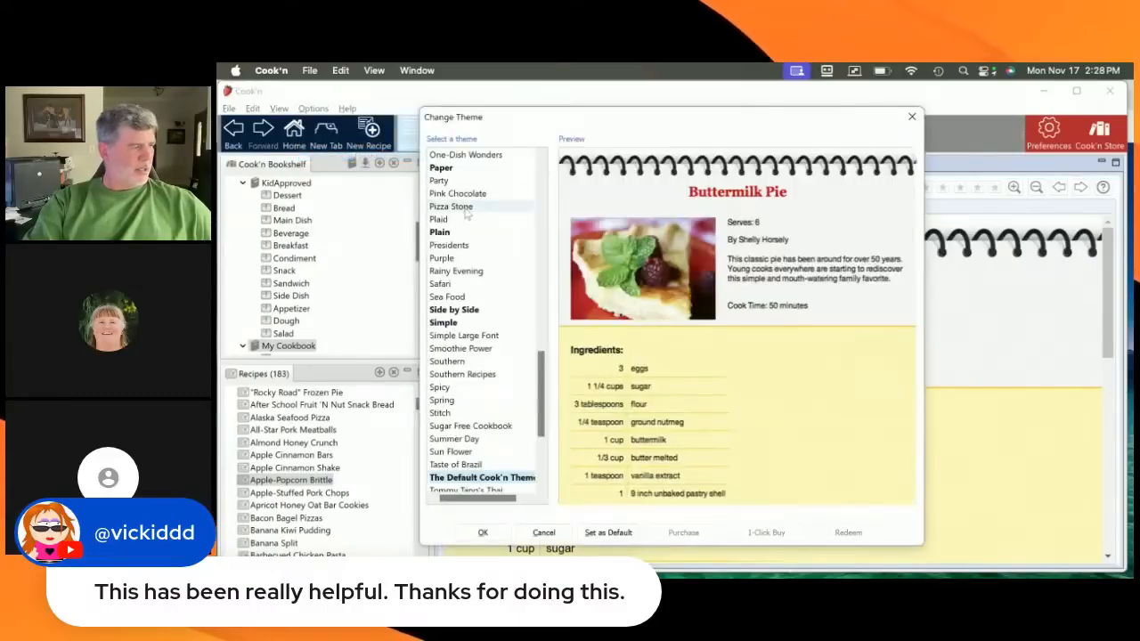
Apply the Plain theme, then the Paper theme, to the Apple-Popcorn Brittle recipe
{"action": "left_click", "coordinate": [445, 232]}
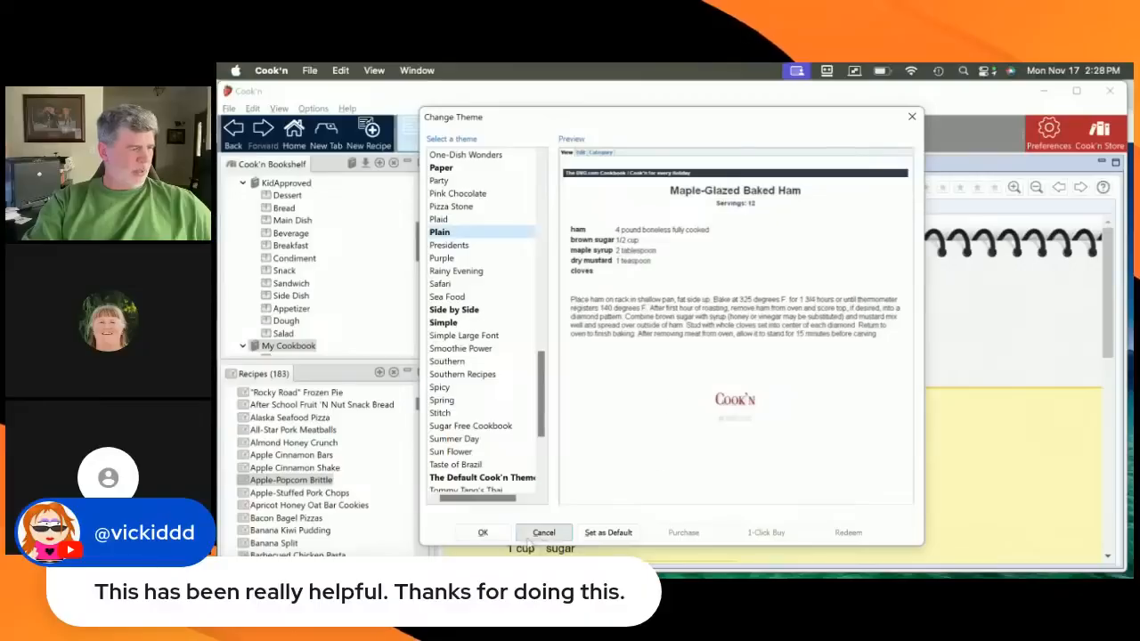
{"action": "left_click", "coordinate": [482, 532]}
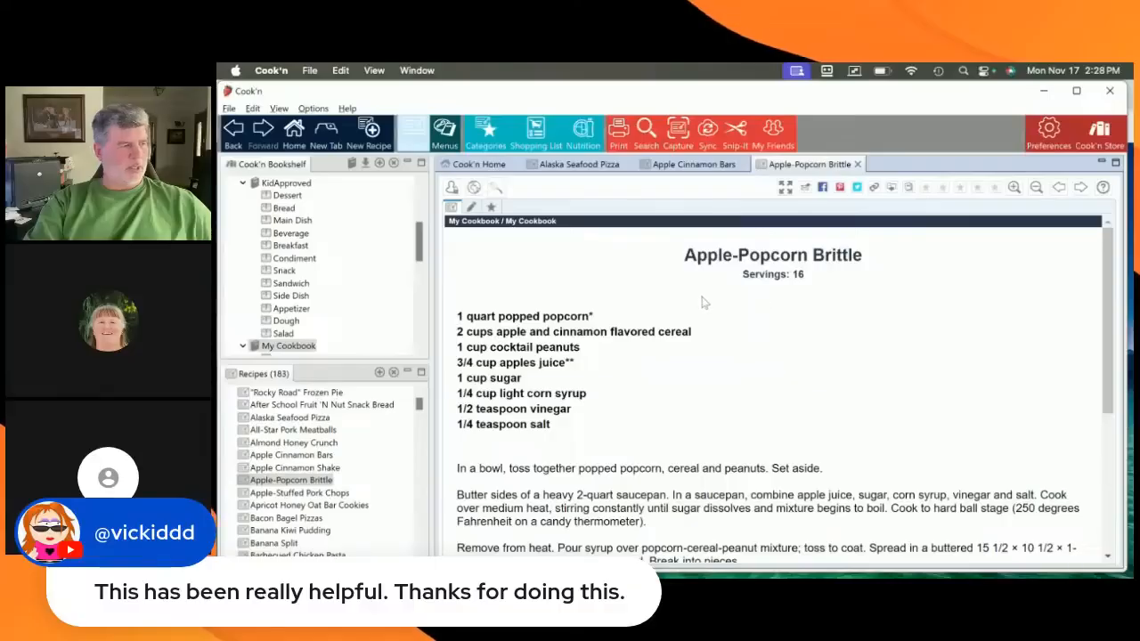
{"action": "left_click", "coordinate": [316, 109]}
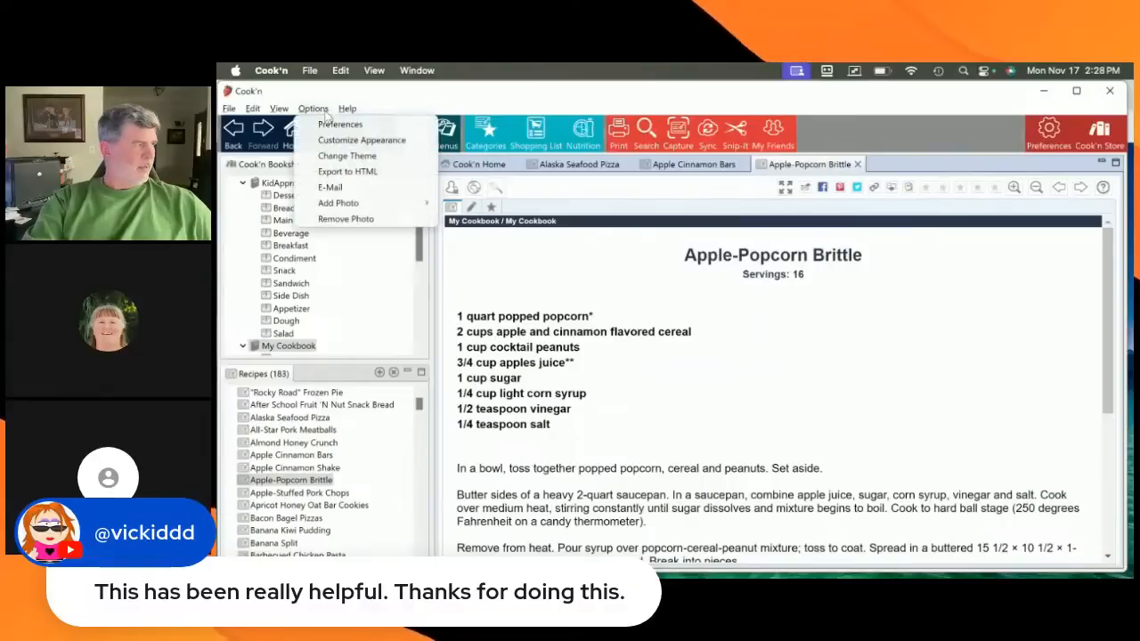
{"action": "left_click", "coordinate": [331, 157]}
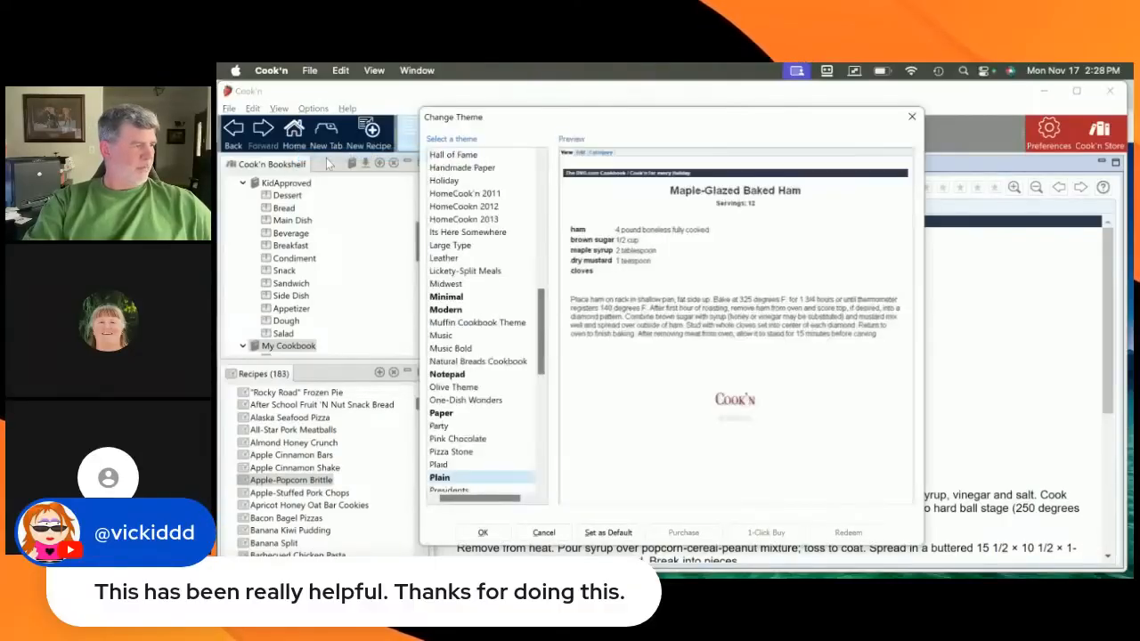
{"action": "left_click", "coordinate": [442, 414]}
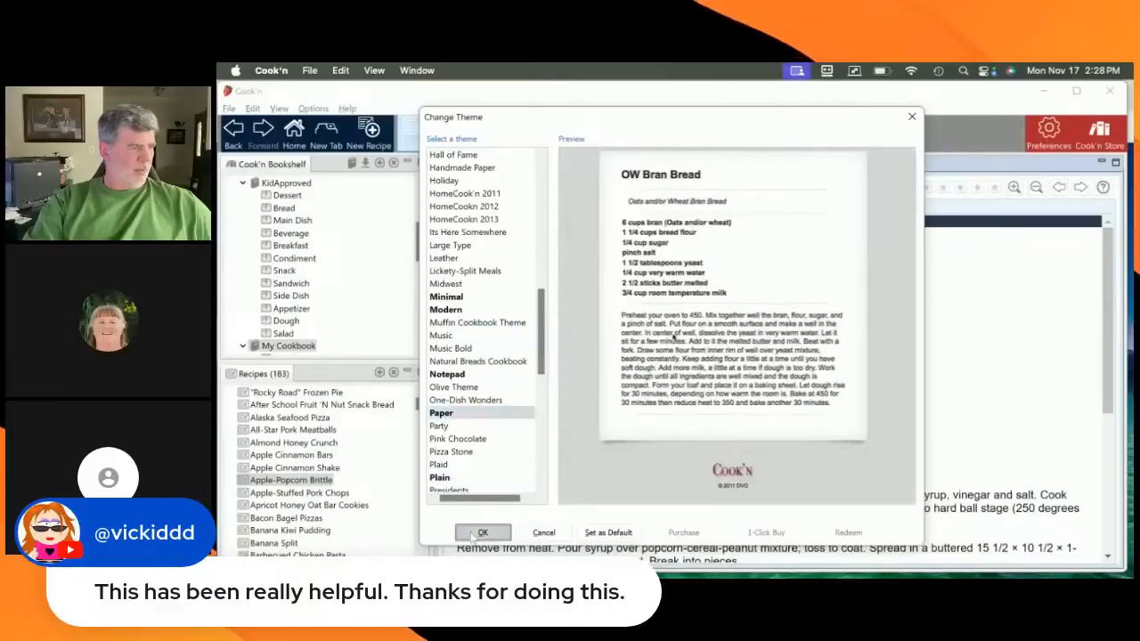
{"action": "left_click", "coordinate": [482, 532]}
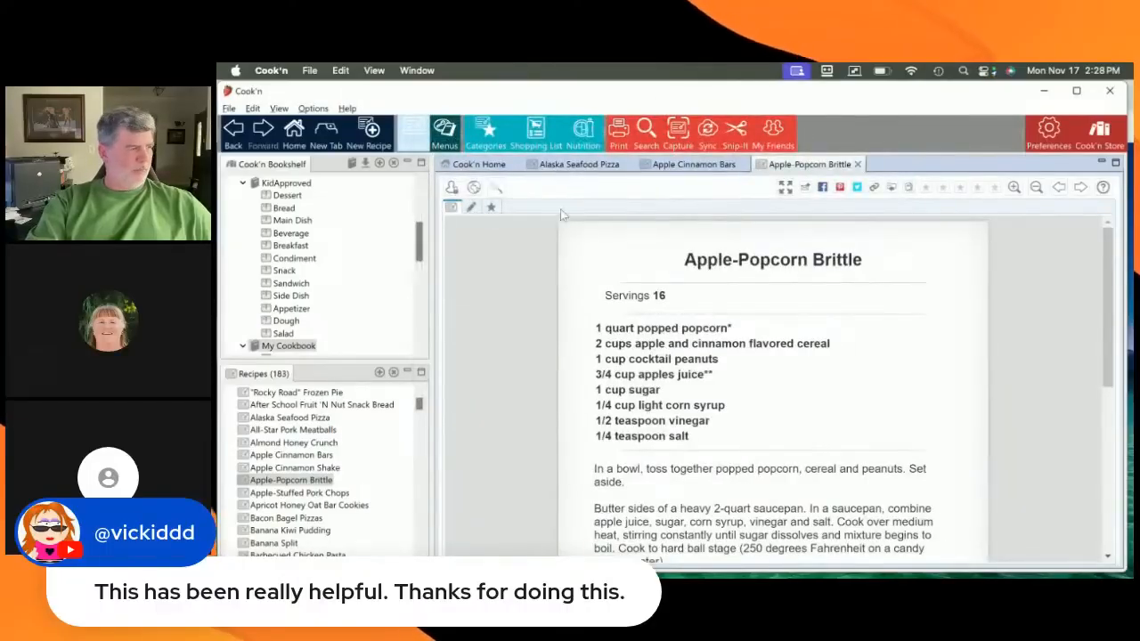
Show Apple Cinnamon Bars as a recipe card styled with the Side by Side theme
{"action": "left_click", "coordinate": [674, 166]}
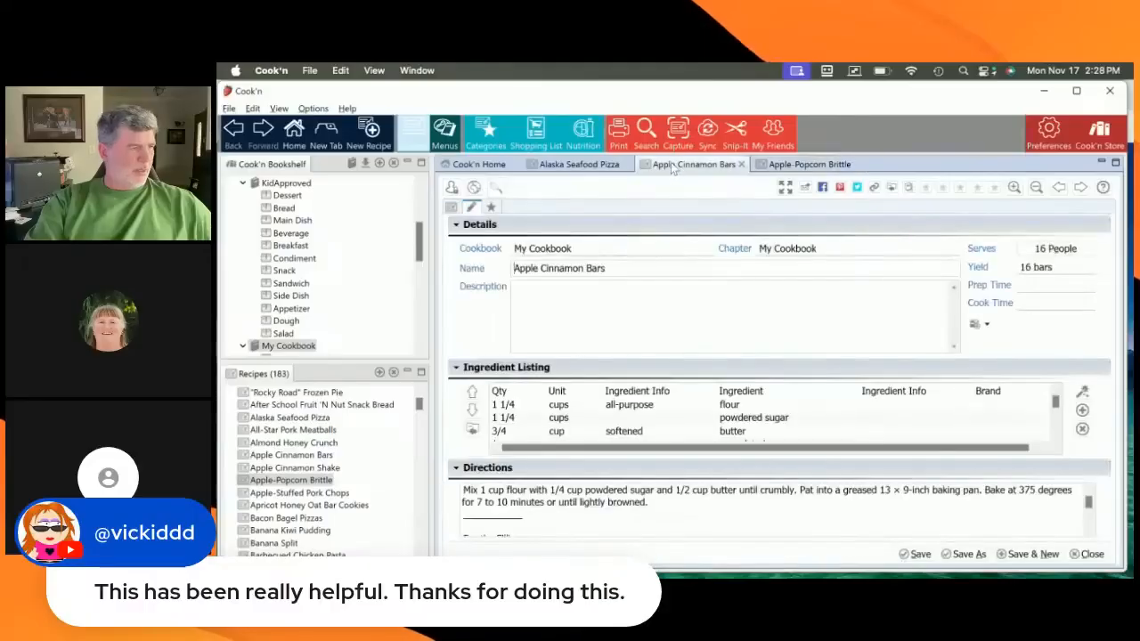
{"action": "left_click", "coordinate": [451, 206]}
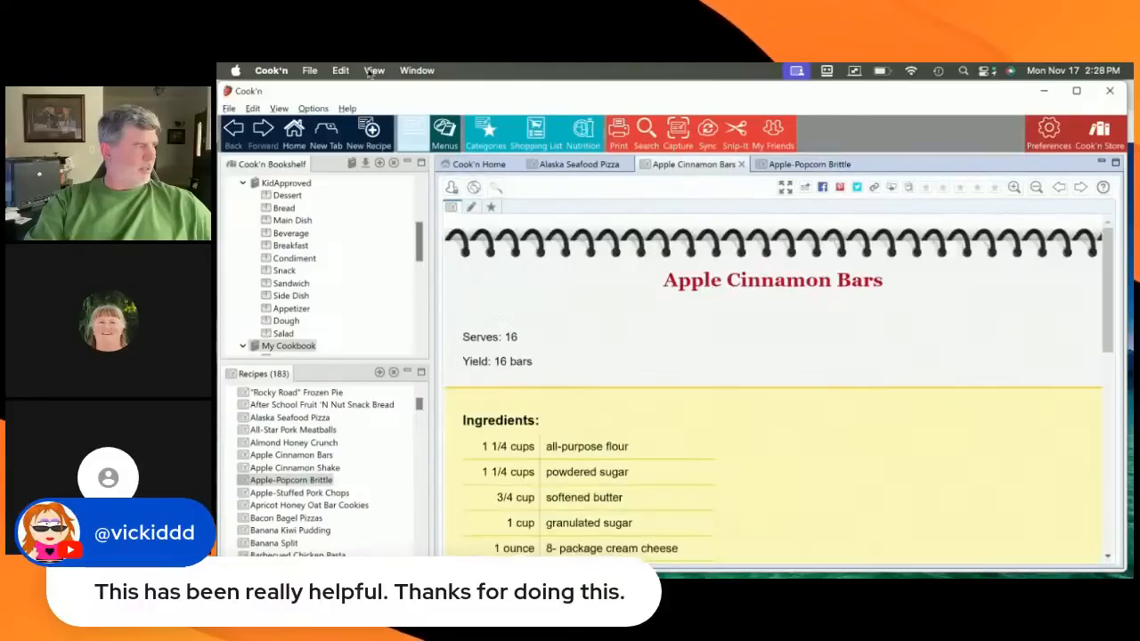
{"action": "left_click", "coordinate": [312, 108]}
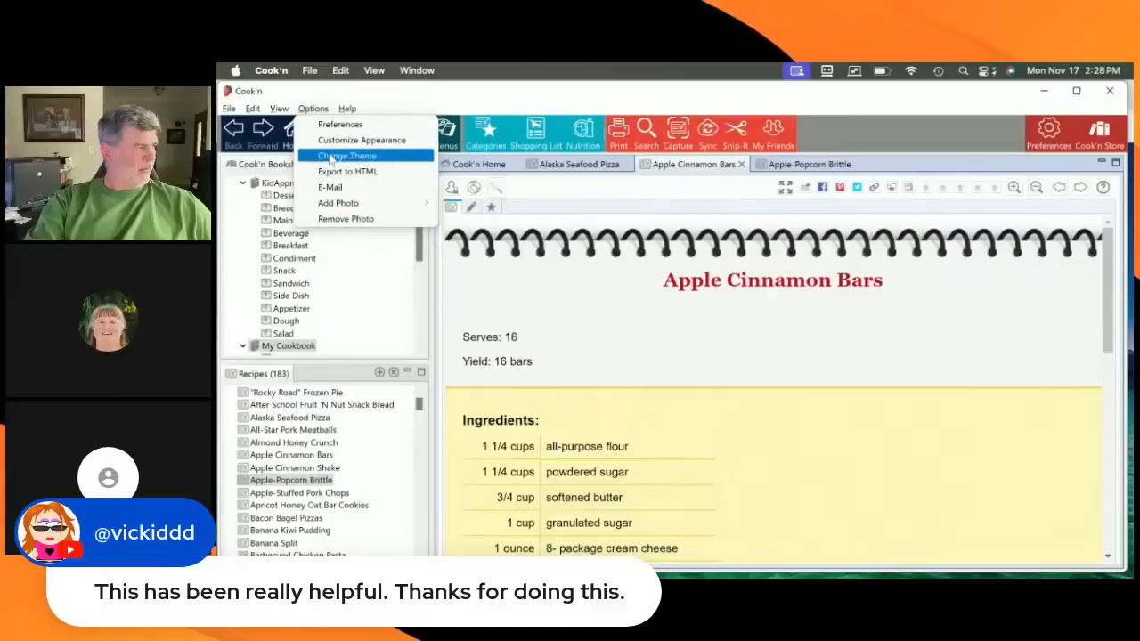
{"action": "left_click", "coordinate": [329, 156]}
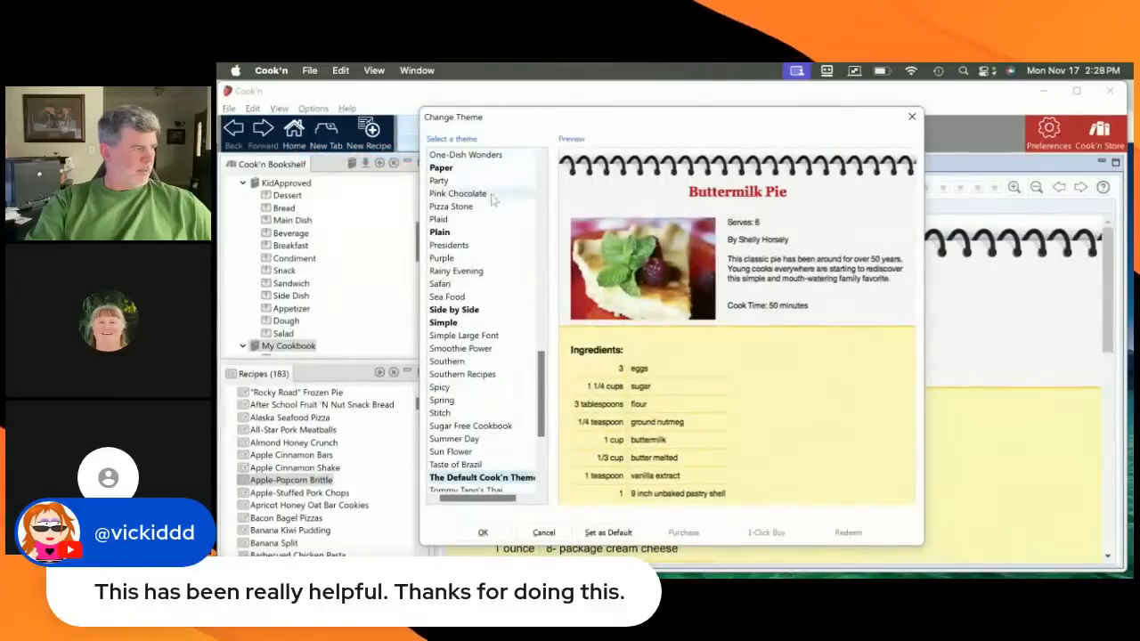
{"action": "left_click", "coordinate": [459, 309]}
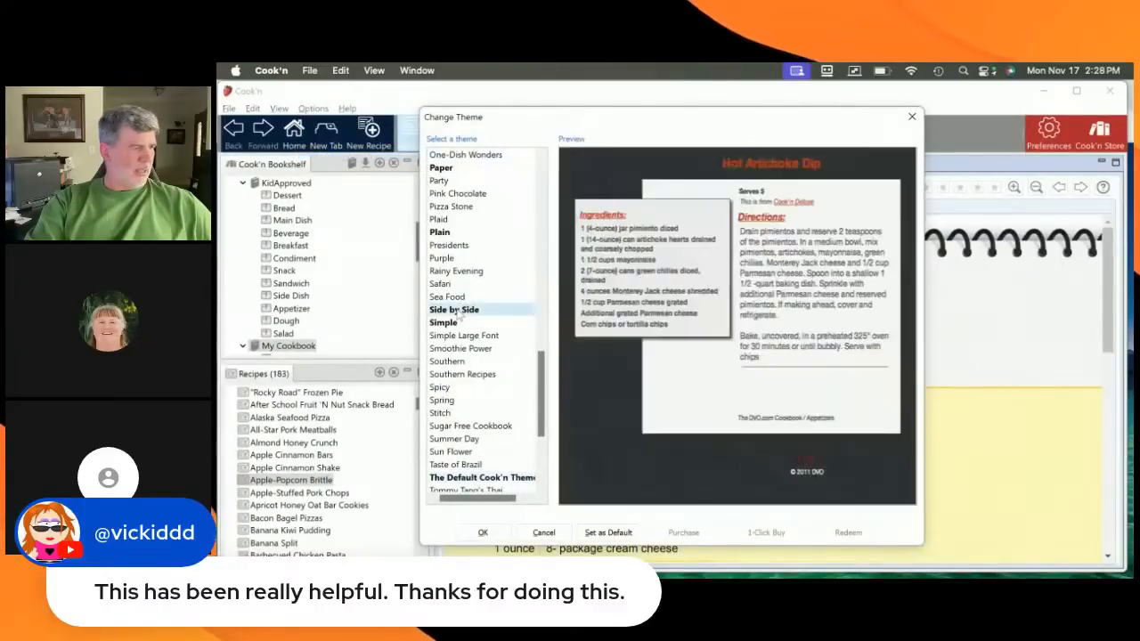
{"action": "left_click", "coordinate": [482, 532]}
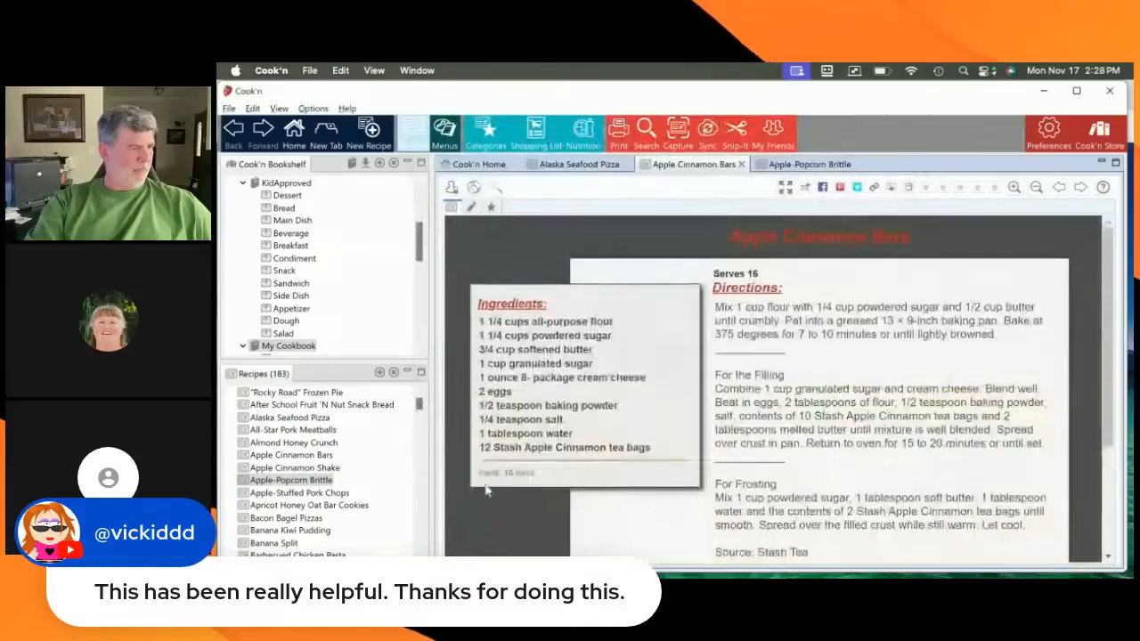
Show the Alaska Seafood Pizza recipe as a formatted card
{"action": "left_click", "coordinate": [554, 170]}
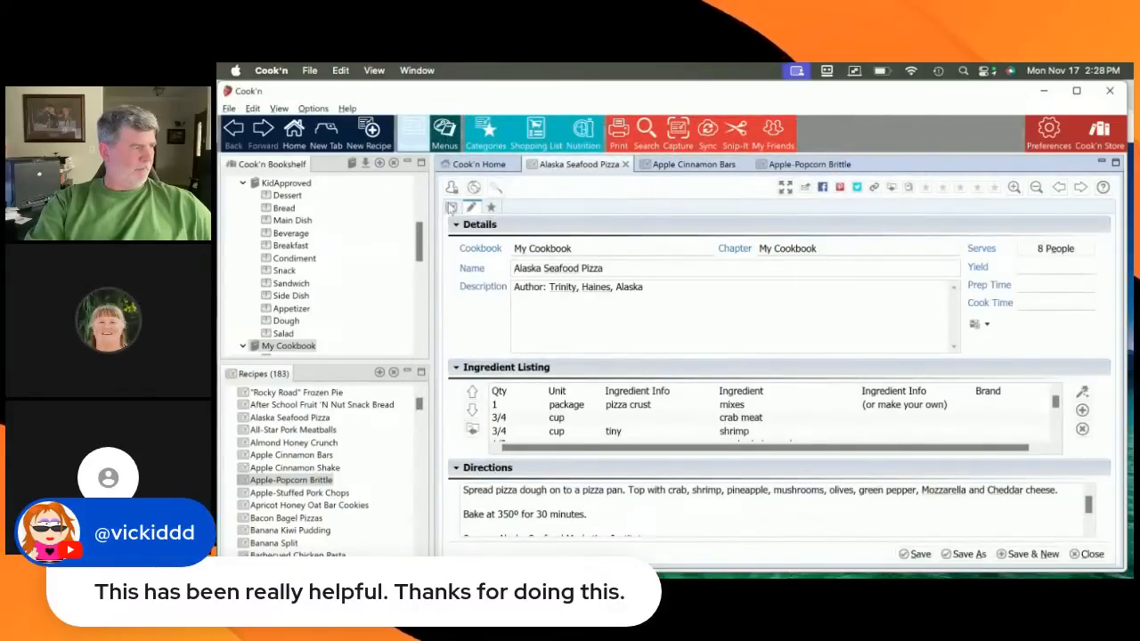
{"action": "left_click", "coordinate": [451, 206]}
{"action": "left_click", "coordinate": [312, 108]}
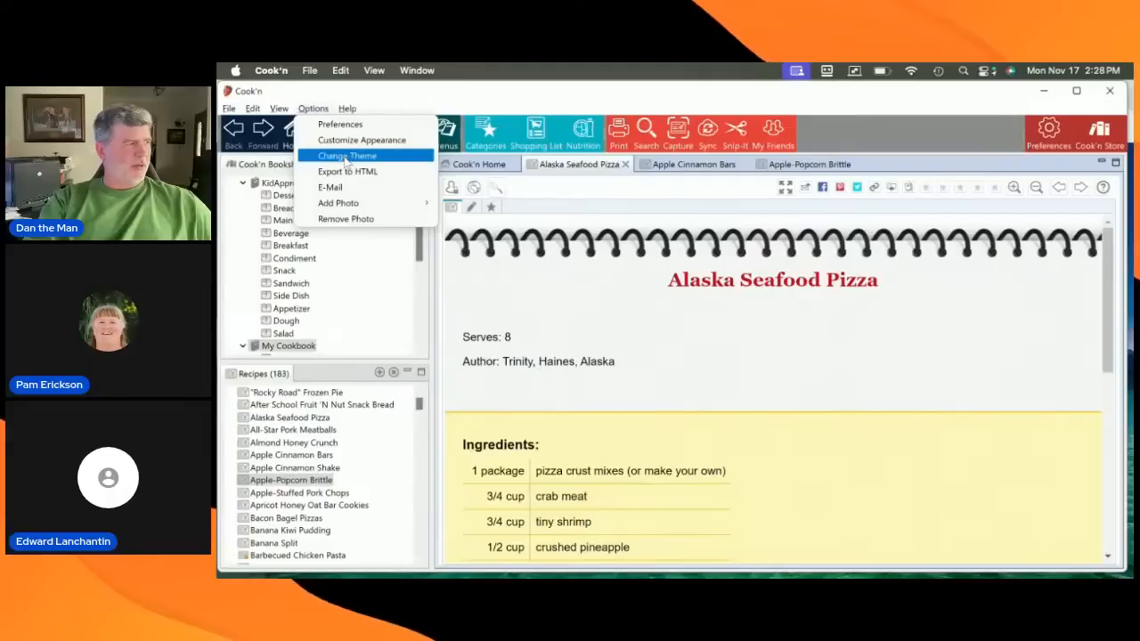
{"action": "left_click", "coordinate": [346, 157]}
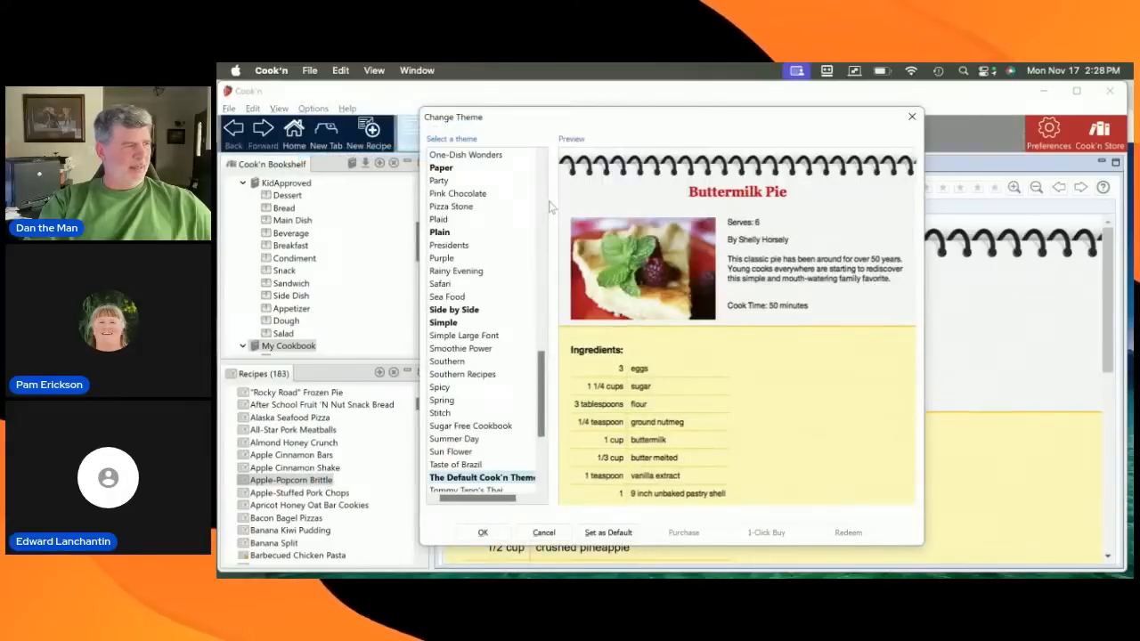
{"action": "left_click", "coordinate": [539, 531]}
{"action": "left_click", "coordinate": [230, 108]}
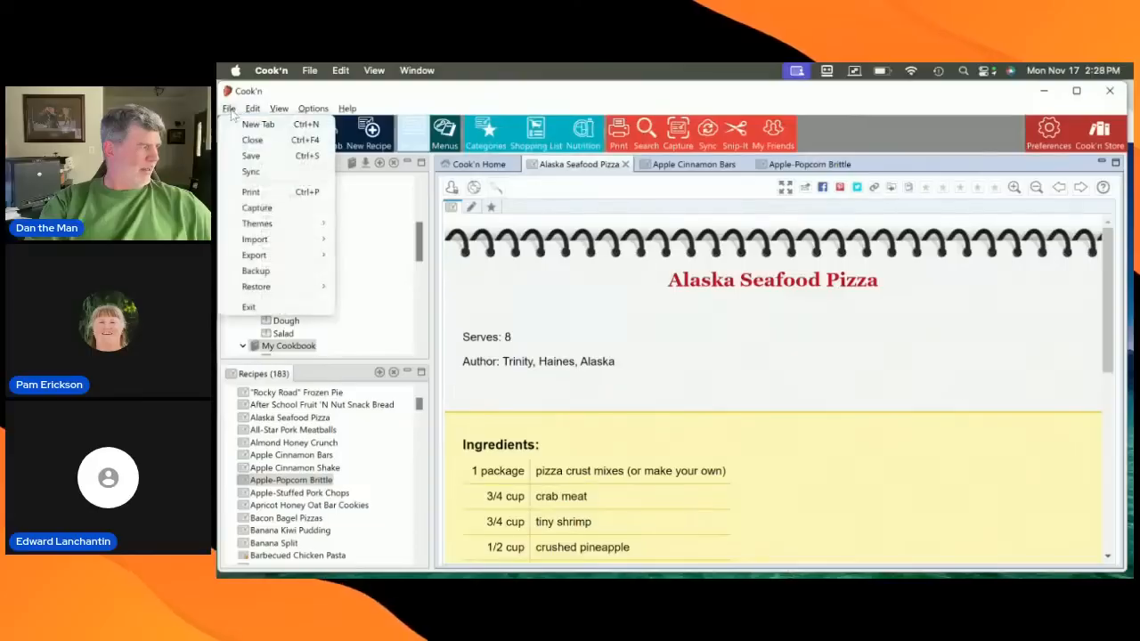
{"action": "mouse_move", "coordinate": [267, 225]}
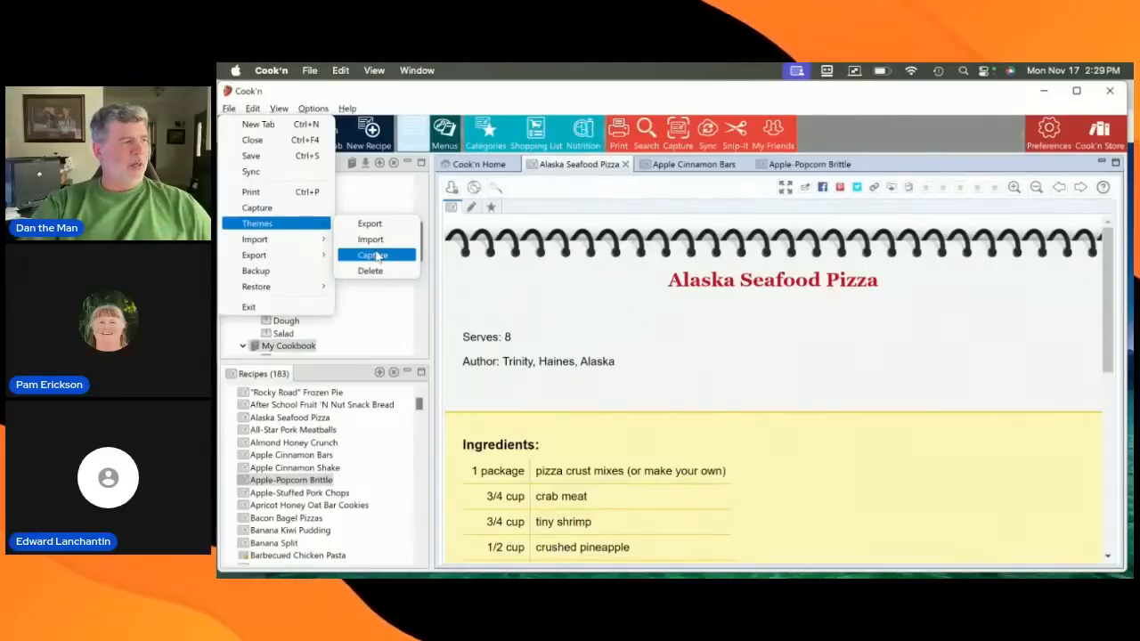
{"action": "left_click", "coordinate": [357, 223]}
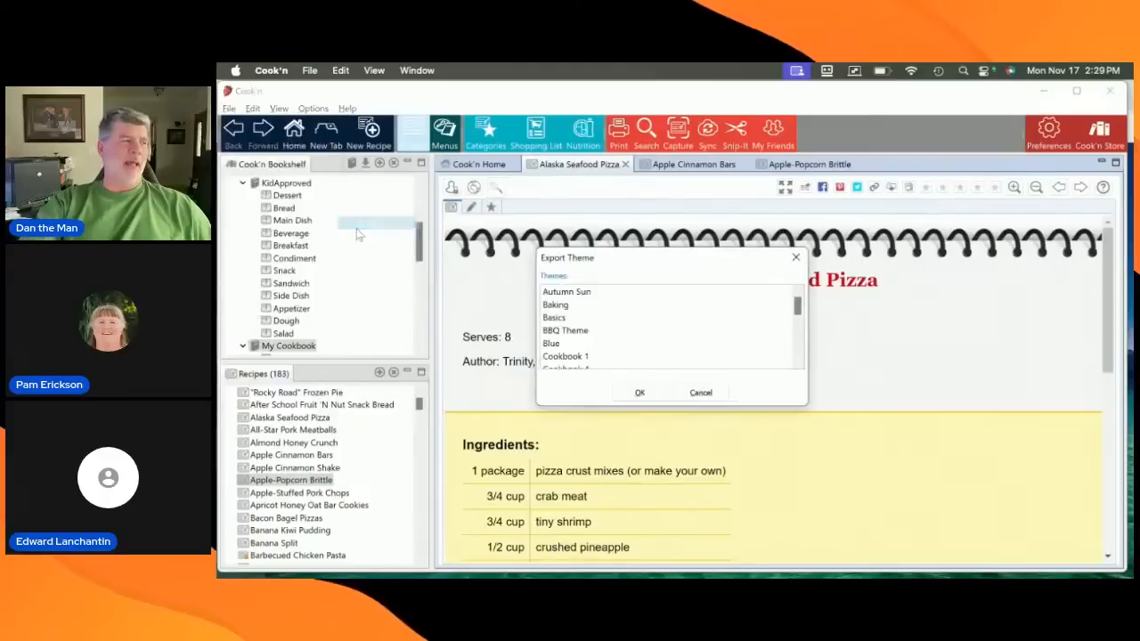
{"action": "left_click", "coordinate": [711, 397]}
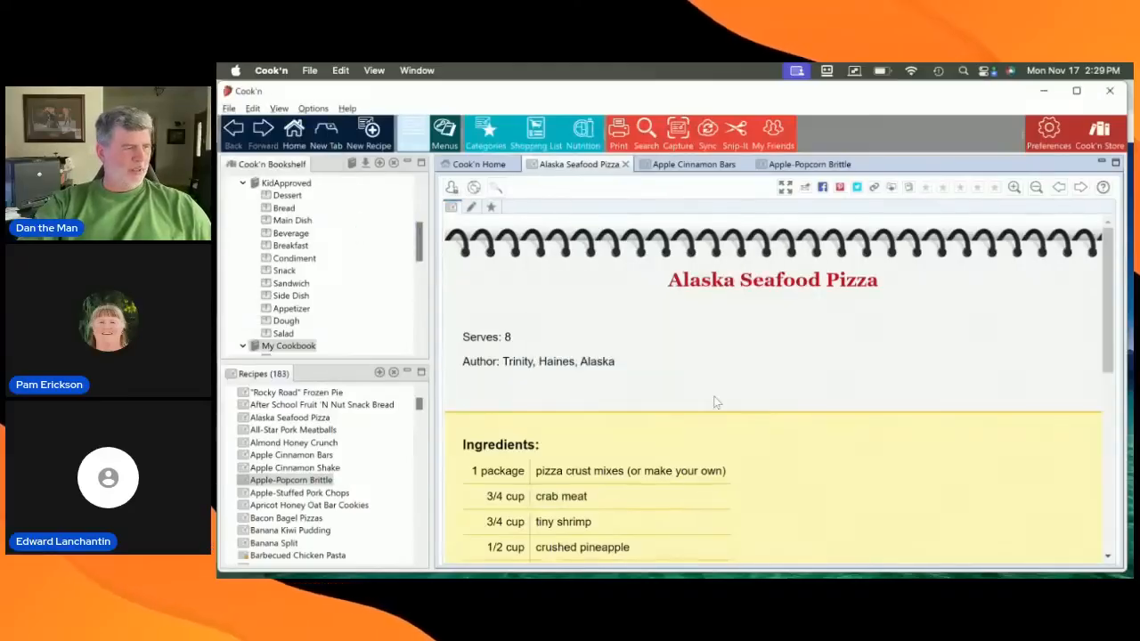
{"action": "left_click", "coordinate": [311, 107]}
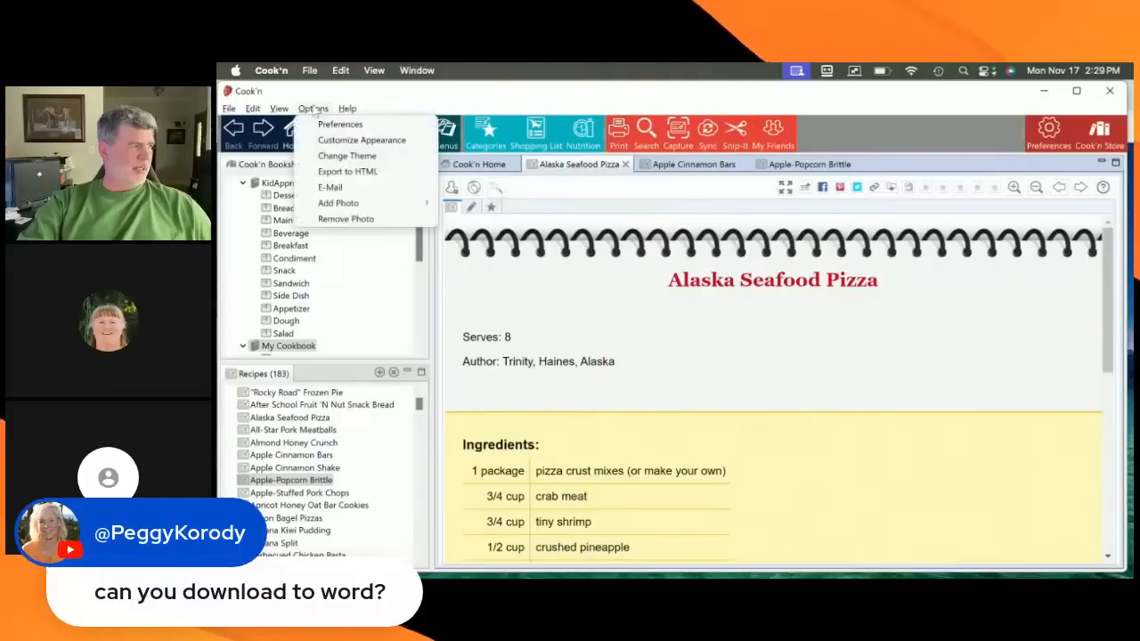
Apply the Modern theme to Alaska Seafood Pizza and flip through the three recipe tabs
{"action": "left_click", "coordinate": [360, 157]}
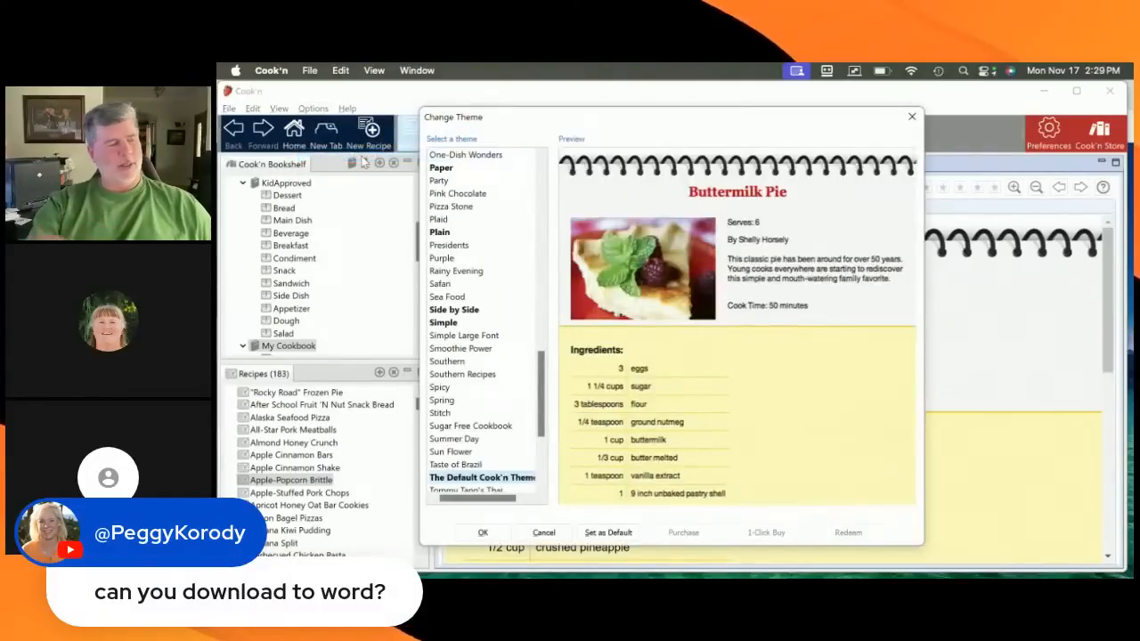
{"action": "left_click", "coordinate": [540, 207]}
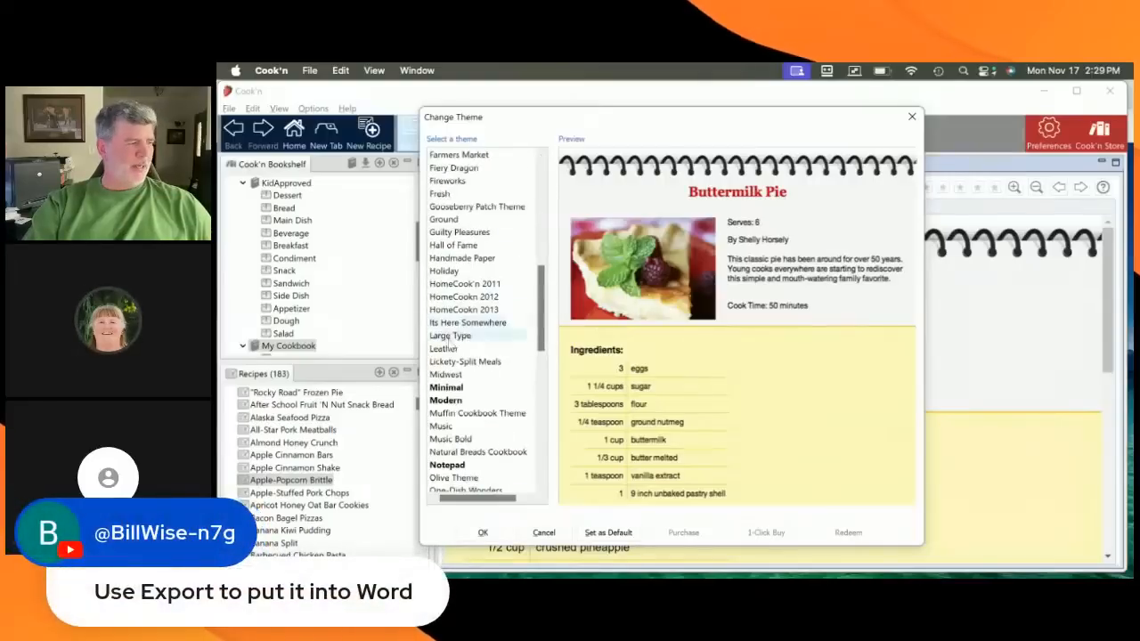
{"action": "left_click", "coordinate": [443, 400]}
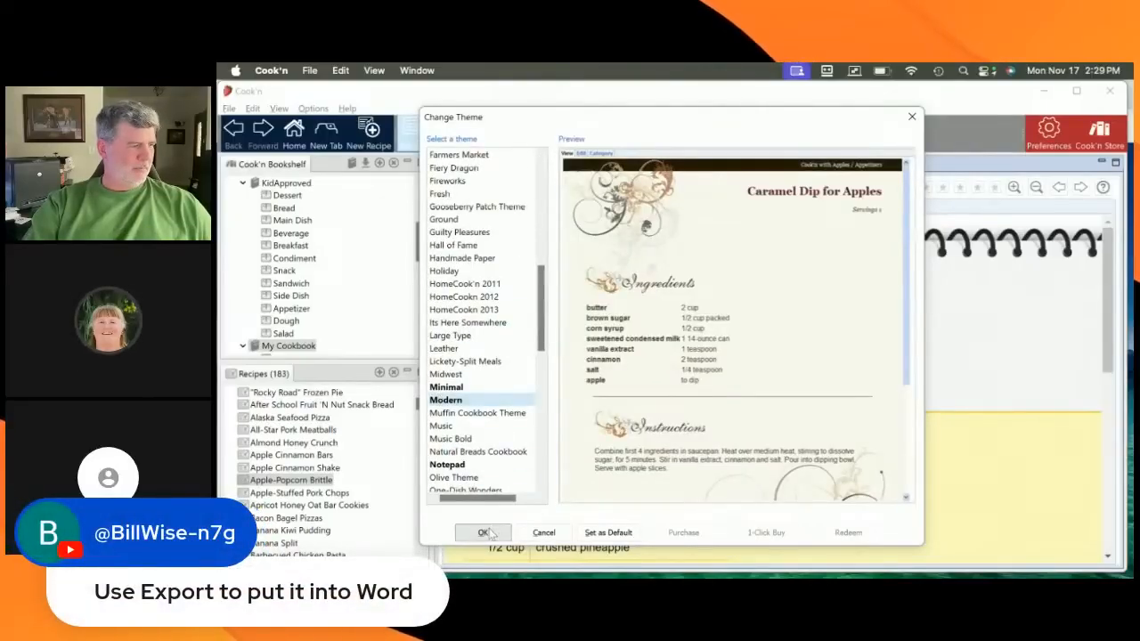
{"action": "left_click", "coordinate": [487, 532]}
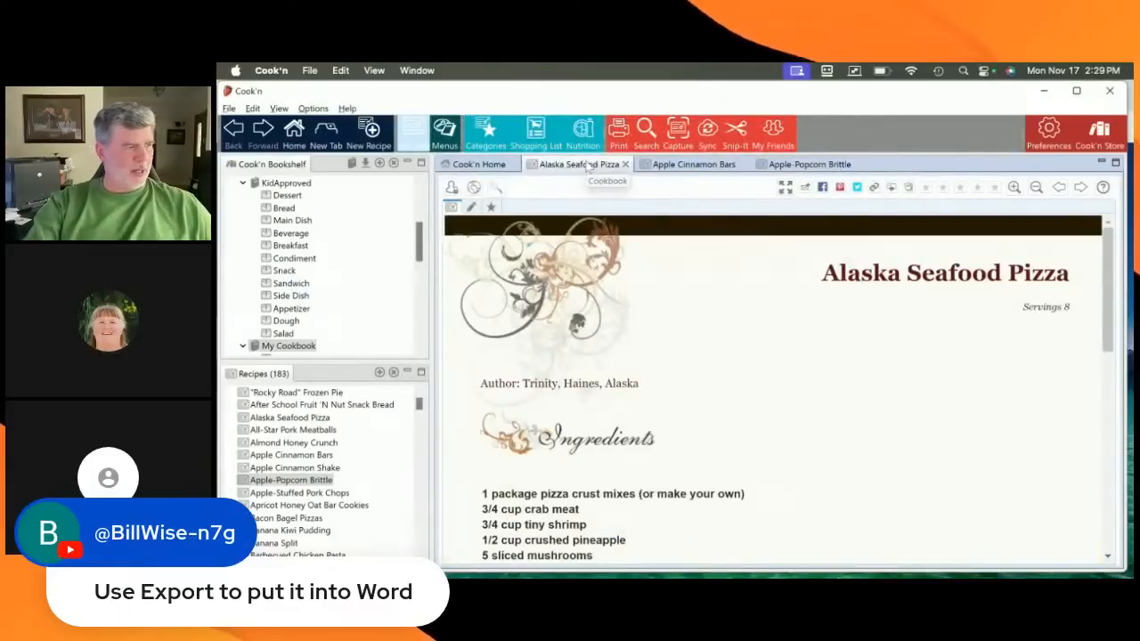
{"action": "left_click", "coordinate": [690, 166]}
{"action": "left_click", "coordinate": [797, 167]}
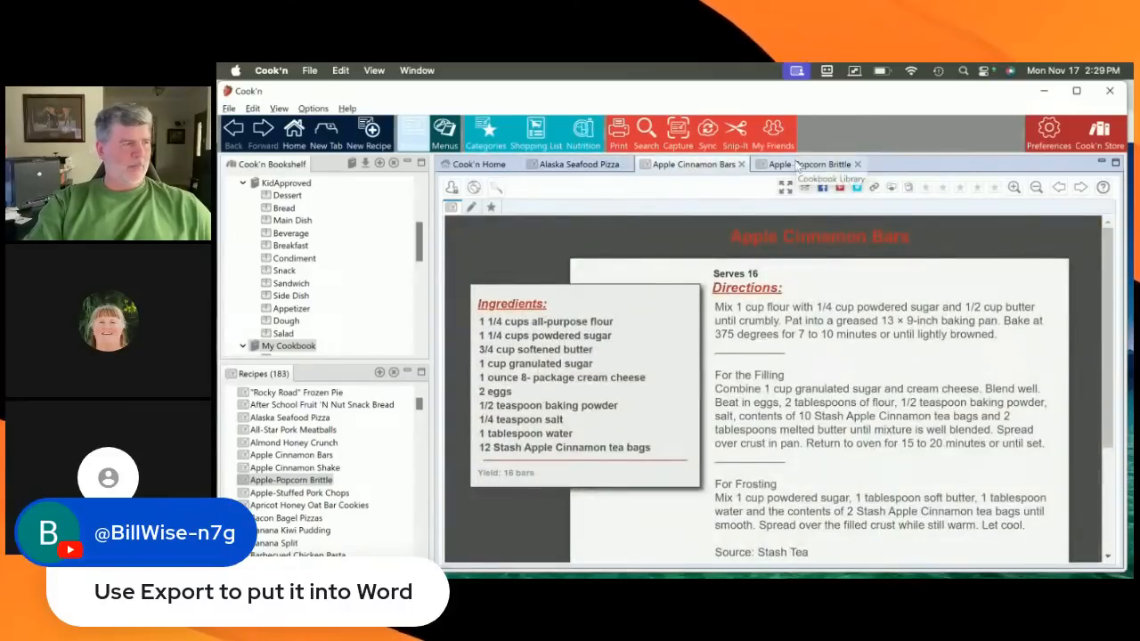
{"action": "left_click", "coordinate": [578, 165]}
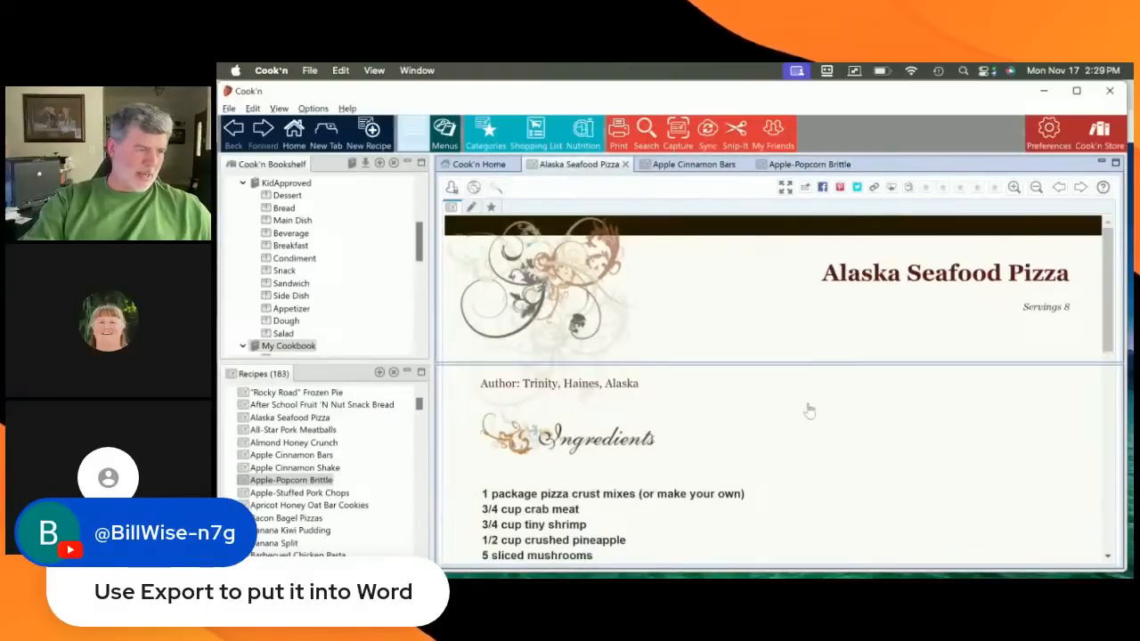
{"action": "left_click", "coordinate": [804, 431]}
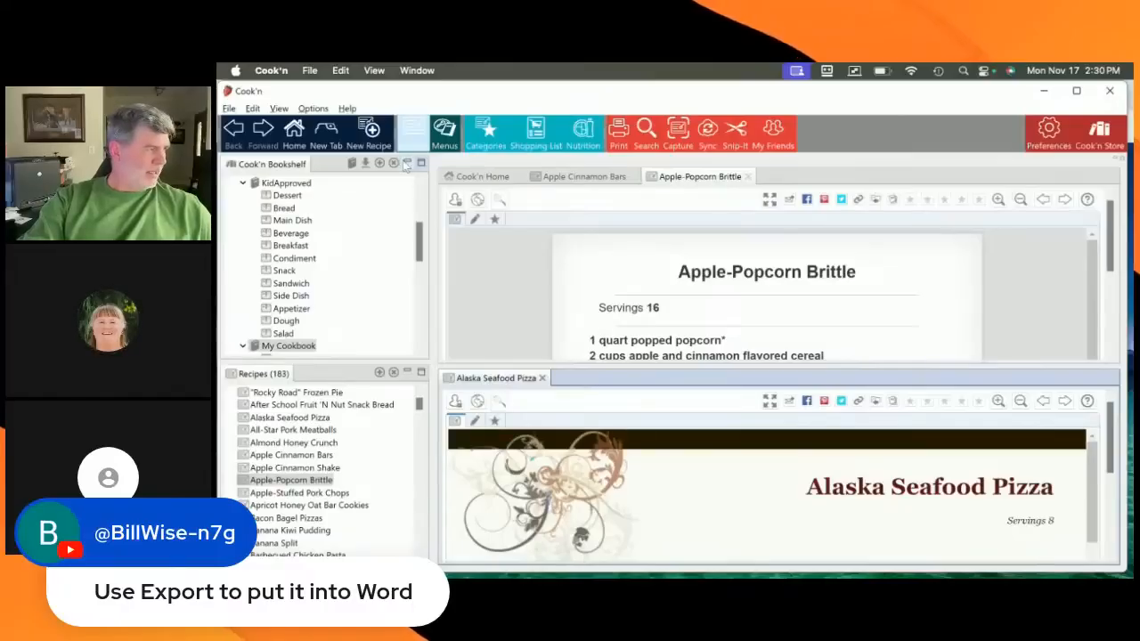
Collapse the side panels, place the recipes in side-by-side panes, then regroup them into one tab group
{"action": "left_click", "coordinate": [407, 164]}
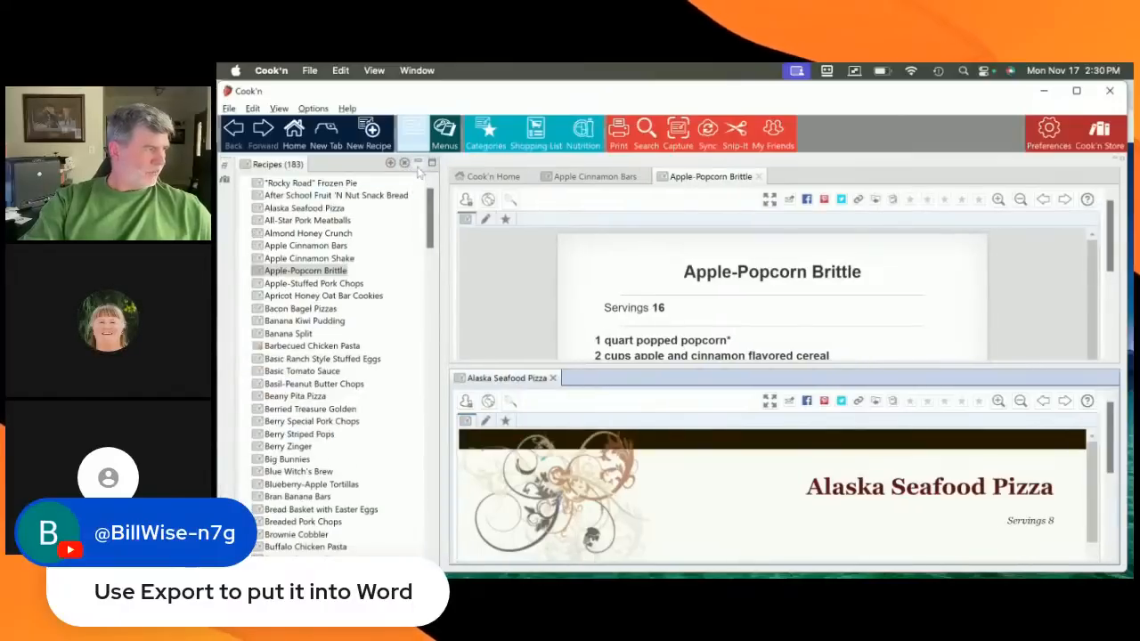
{"action": "left_click", "coordinate": [418, 163]}
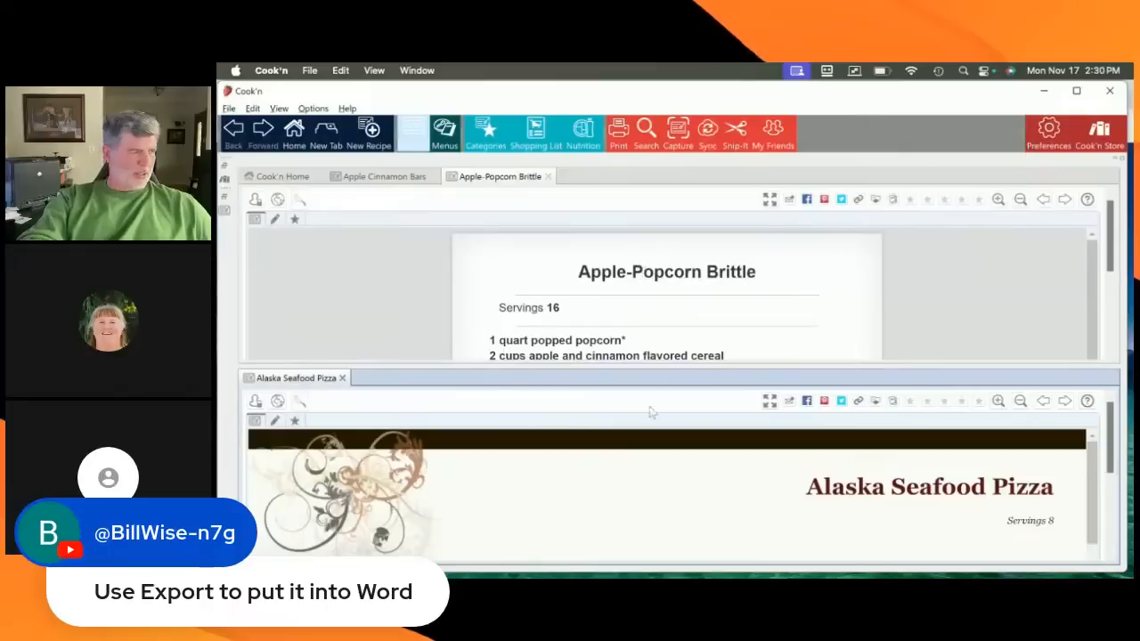
{"action": "left_click", "coordinate": [395, 175]}
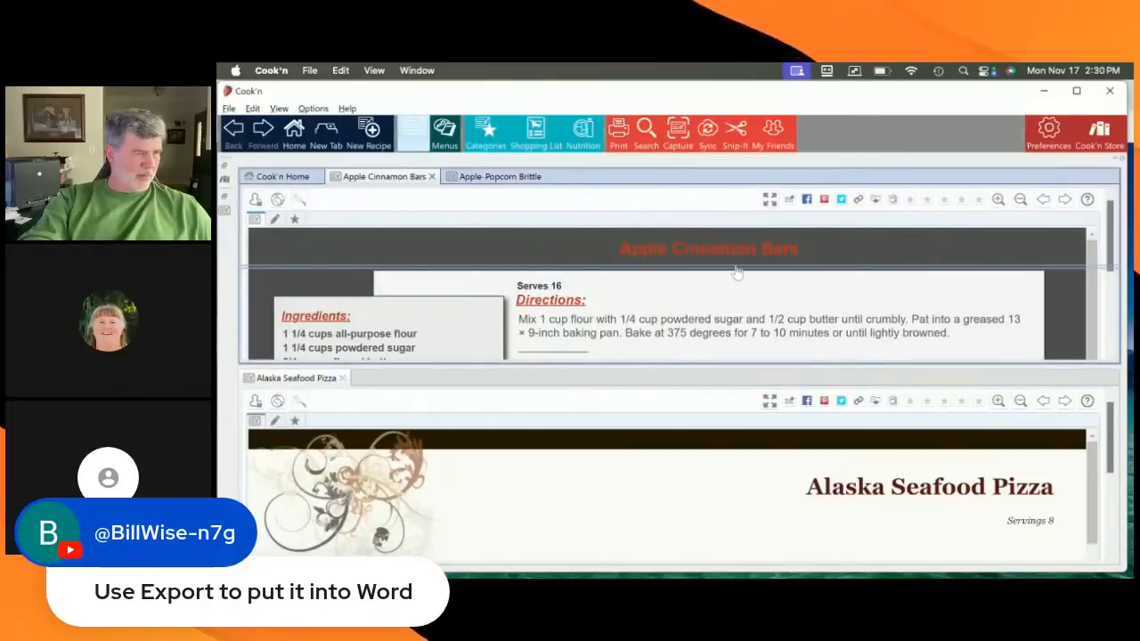
{"action": "left_click_drag", "start_coordinate": [835, 268], "coordinate": [844, 268]}
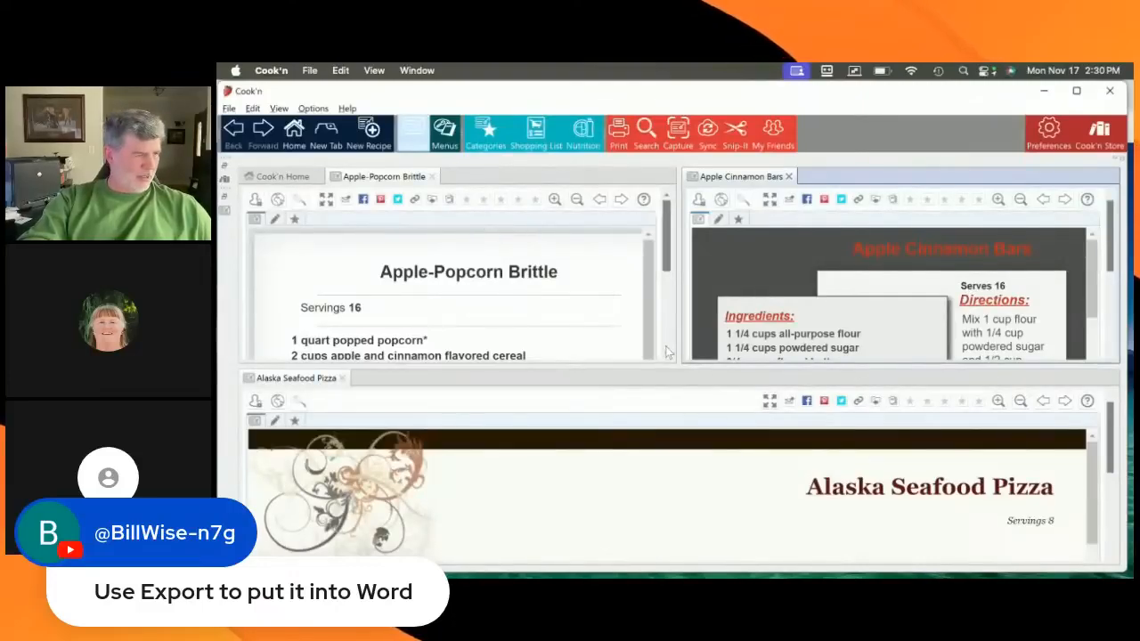
{"action": "scroll", "coordinate": [666, 357], "scroll_direction": "down", "scroll_amount": 5}
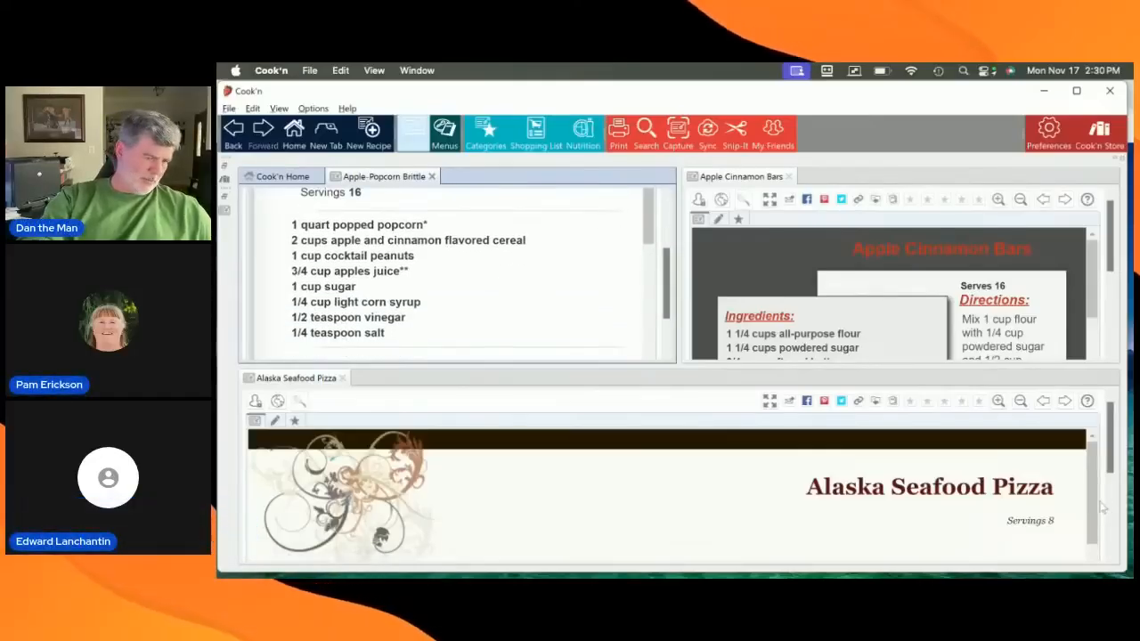
{"action": "left_click_drag", "start_coordinate": [1093, 503], "coordinate": [1096, 551]}
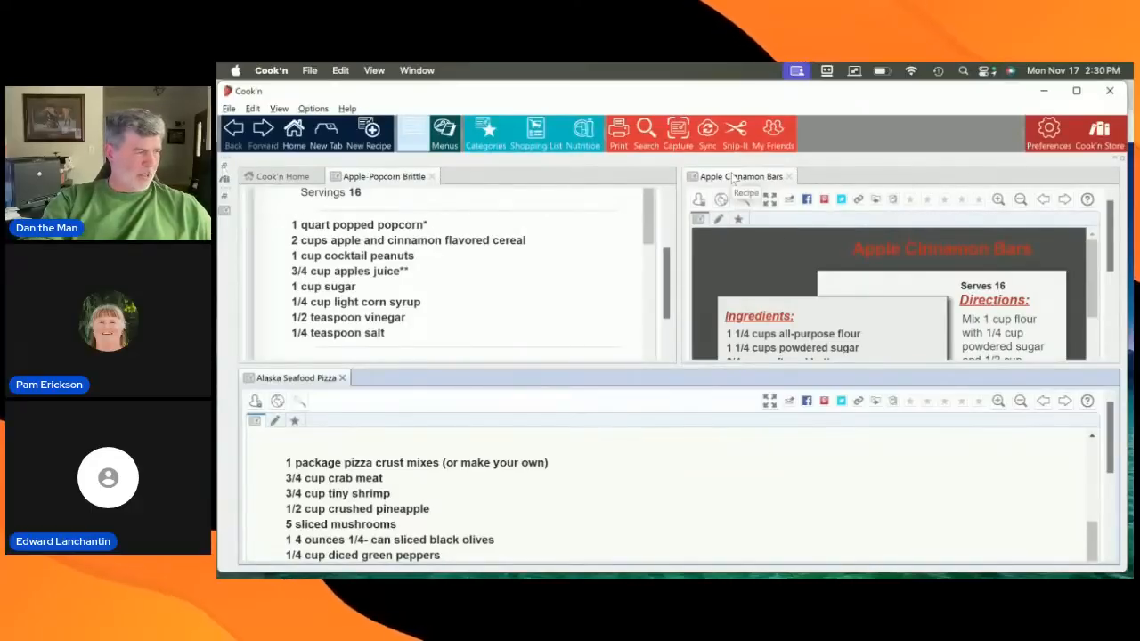
{"action": "left_click_drag", "start_coordinate": [732, 179], "coordinate": [614, 204]}
{"action": "left_click_drag", "start_coordinate": [534, 203], "coordinate": [634, 184]}
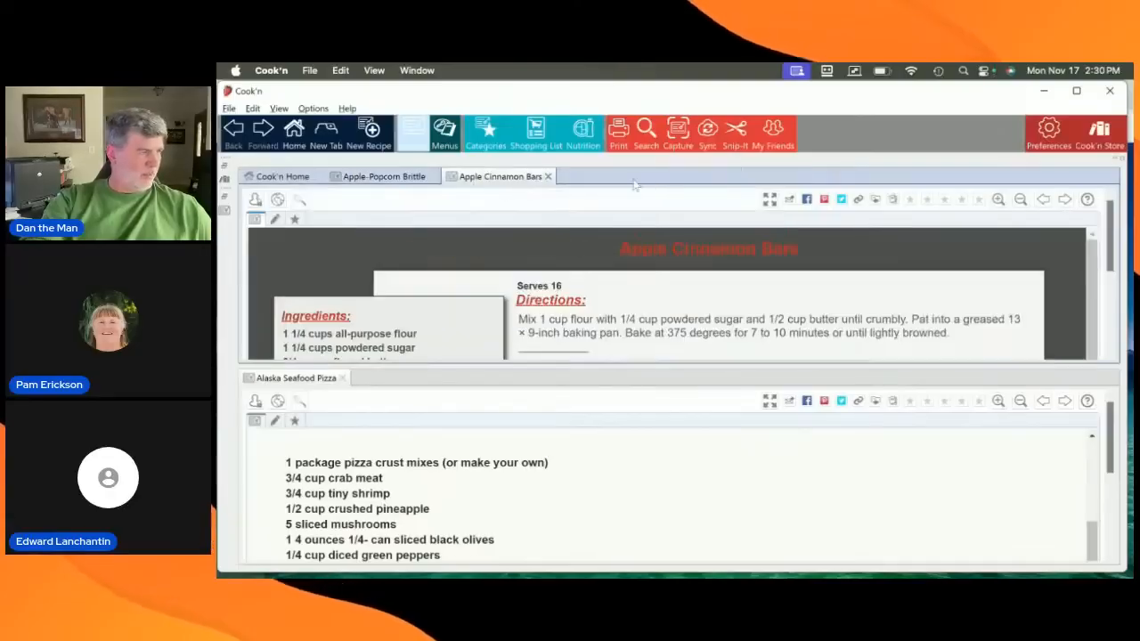
{"action": "left_click", "coordinate": [296, 378]}
{"action": "left_click_drag", "start_coordinate": [577, 180], "coordinate": [579, 179]}
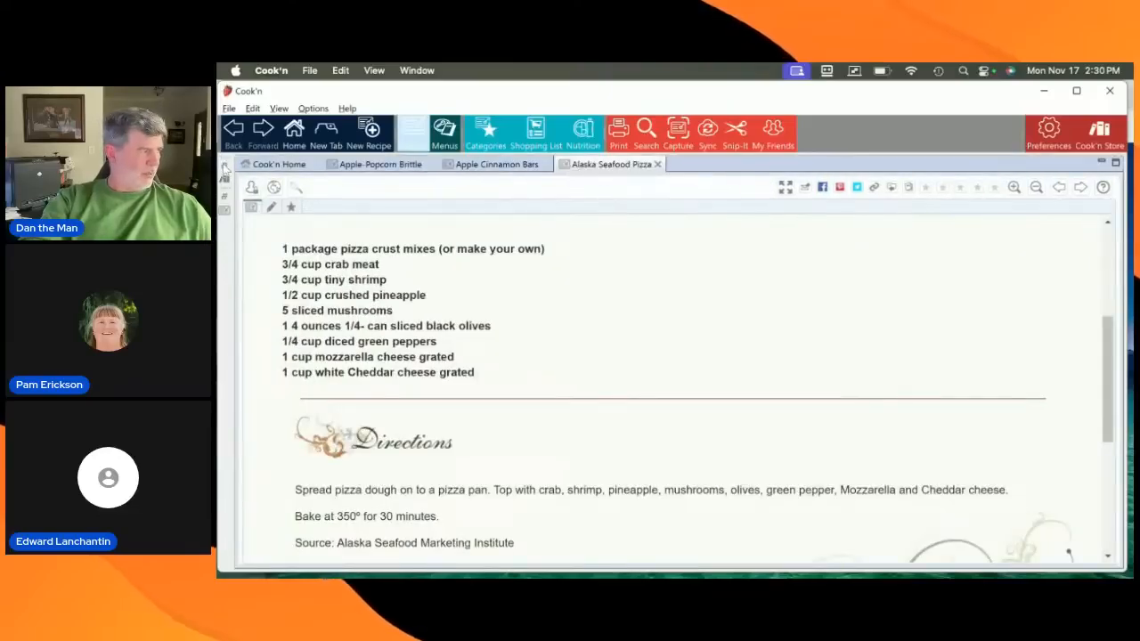
Show the cookbook bookshelf beside the recipe and switch over to Google Chrome
{"action": "left_click", "coordinate": [225, 168]}
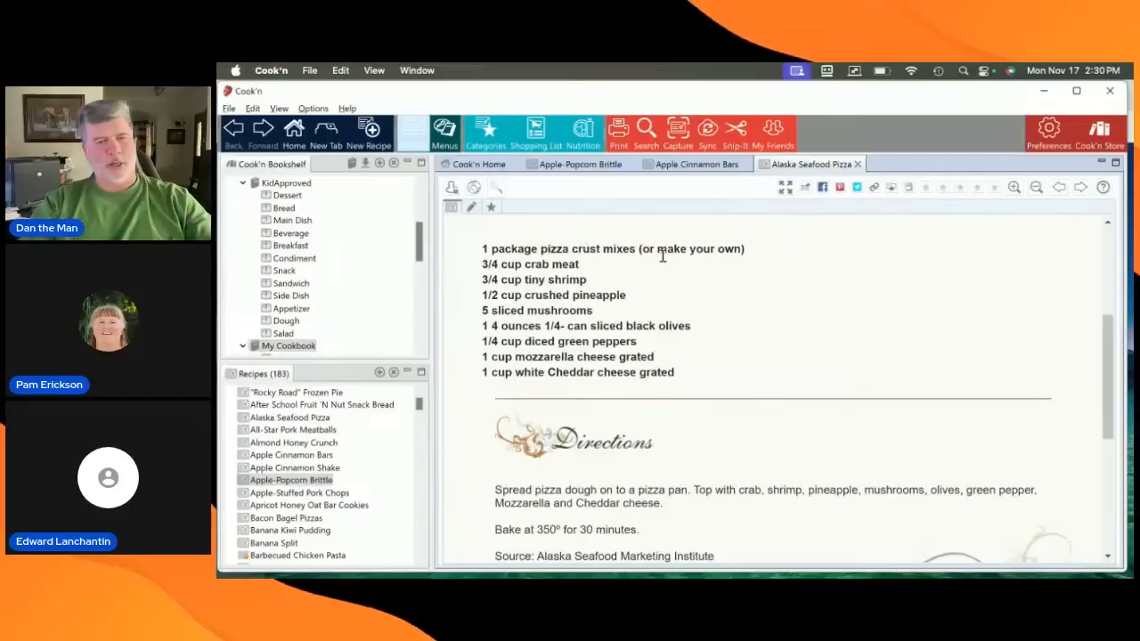
{"action": "key", "text": "super+Tab"}
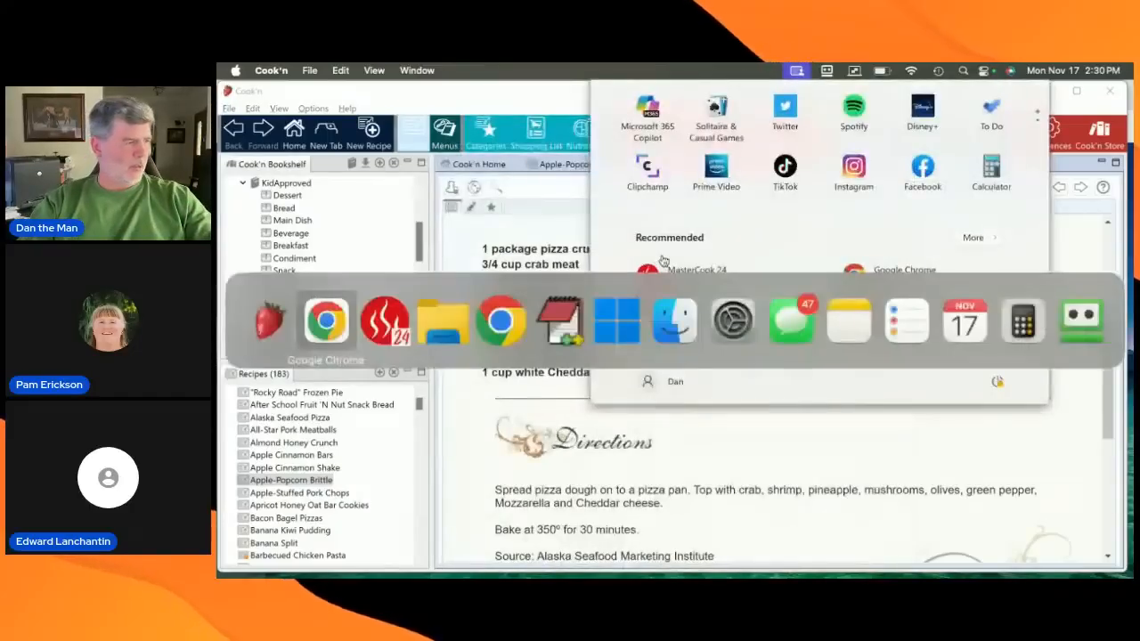
{"action": "key", "text": "Escape"}
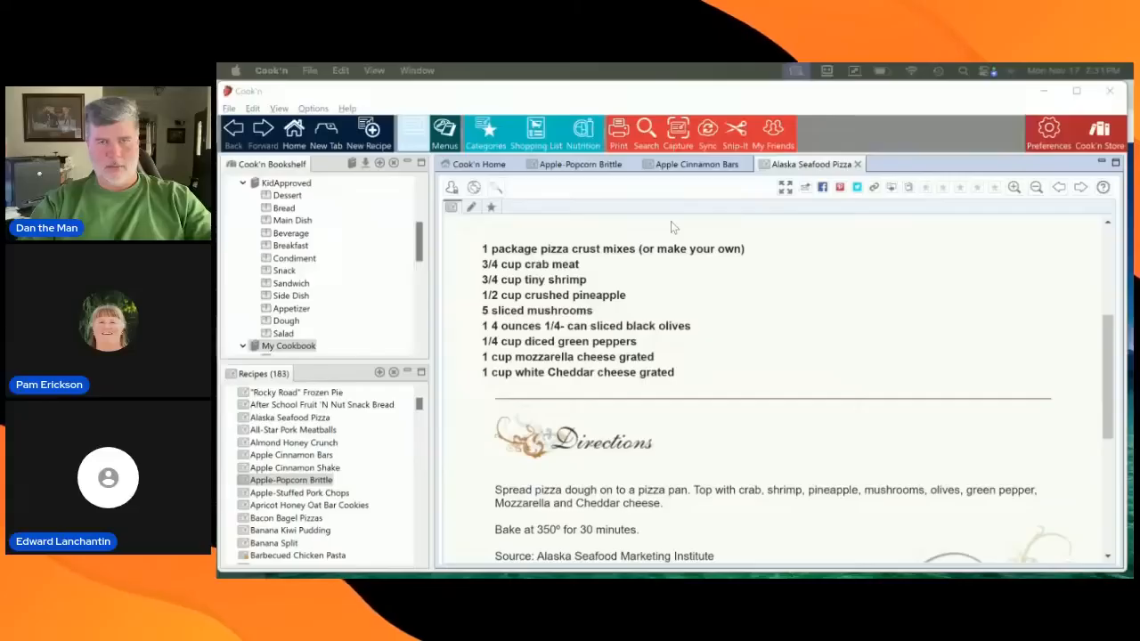
{"action": "key", "text": "super+Tab"}
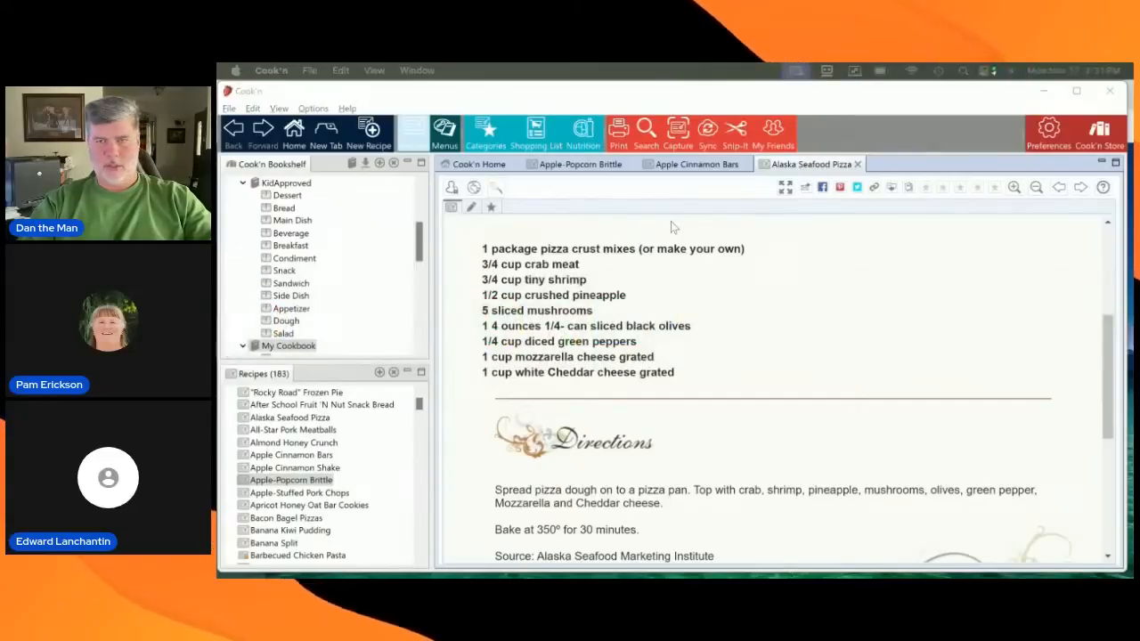
{"action": "key", "text": "super+Tab"}
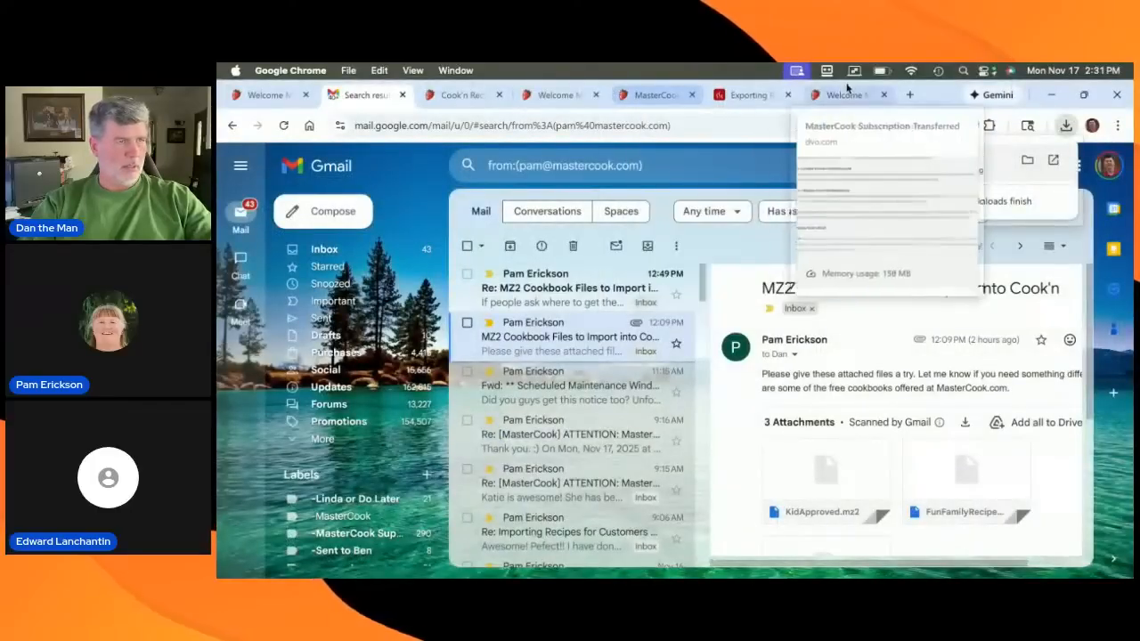
{"action": "left_click", "coordinate": [847, 87]}
Load the dvo.com Cook'n website in the new browser tab
{"action": "left_click", "coordinate": [909, 94]}
{"action": "type", "text": "d"}
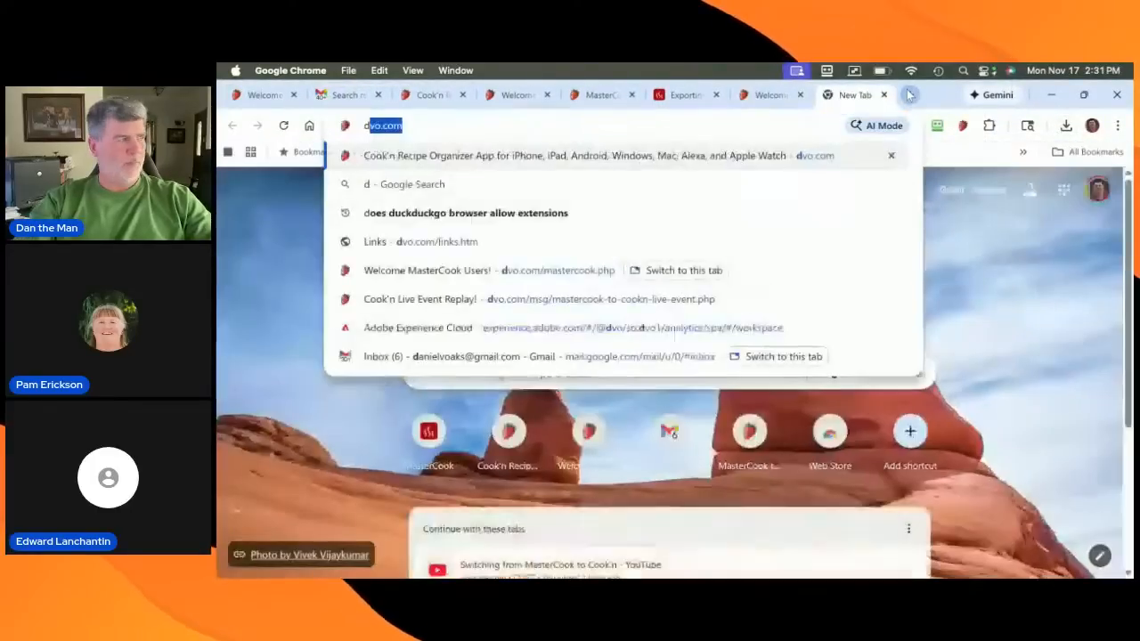
{"action": "type", "text": "vo"}
{"action": "key", "text": "Return"}
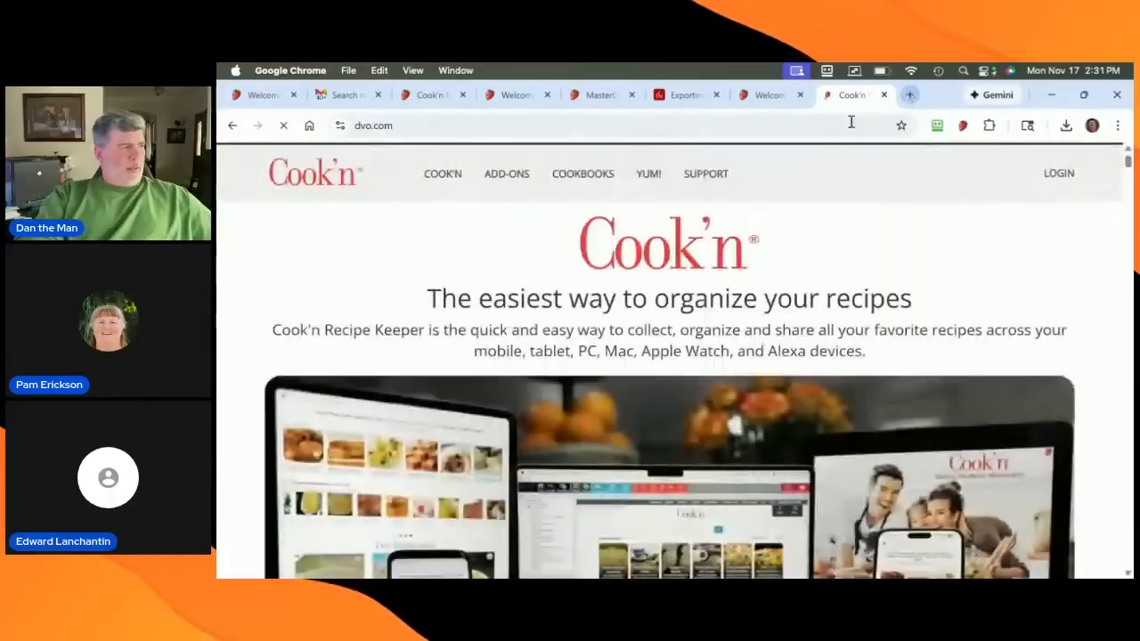
Go to COOK'N > Demo Videos and expand the Desktop App Demos list
{"action": "mouse_move", "coordinate": [449, 178]}
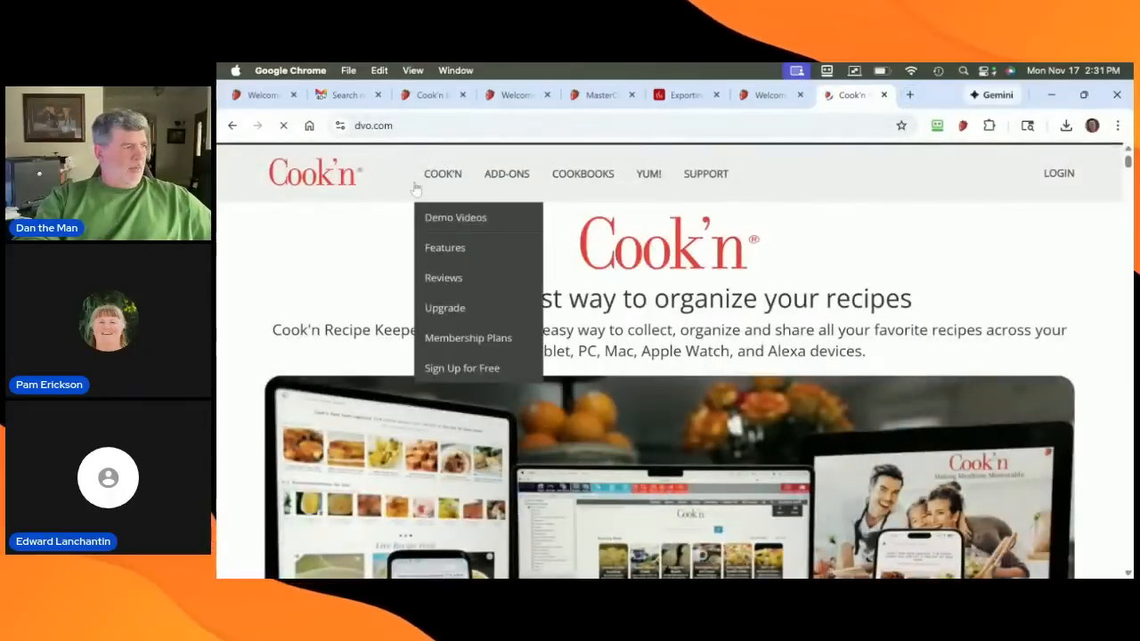
{"action": "left_click", "coordinate": [447, 223]}
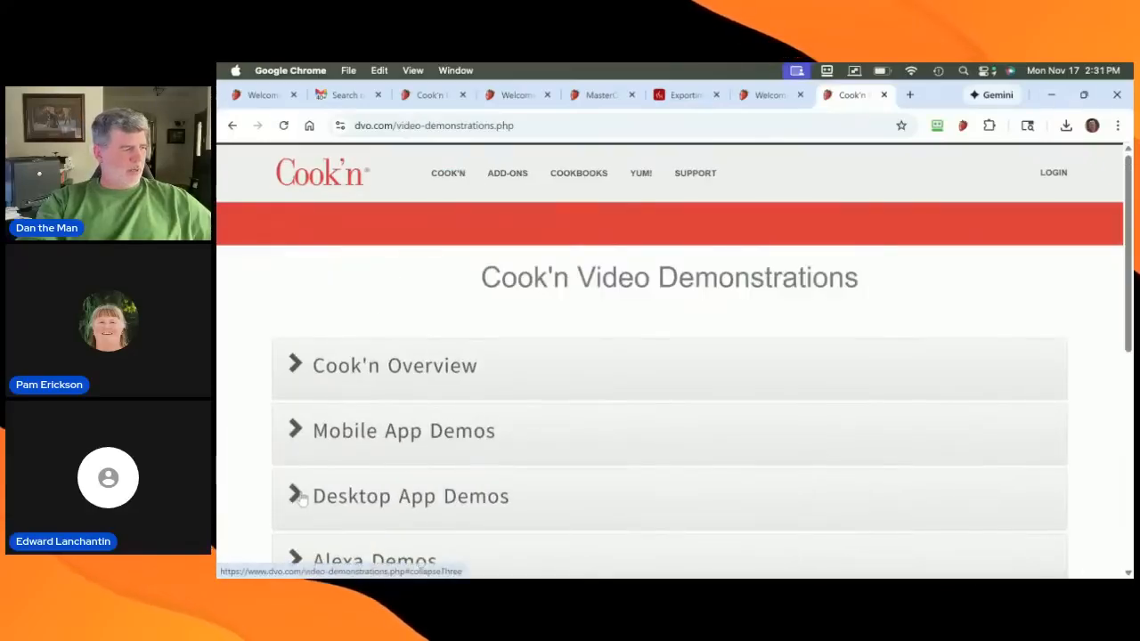
{"action": "left_click", "coordinate": [302, 497]}
{"action": "scroll", "coordinate": [618, 480], "scroll_direction": "down", "scroll_amount": 5}
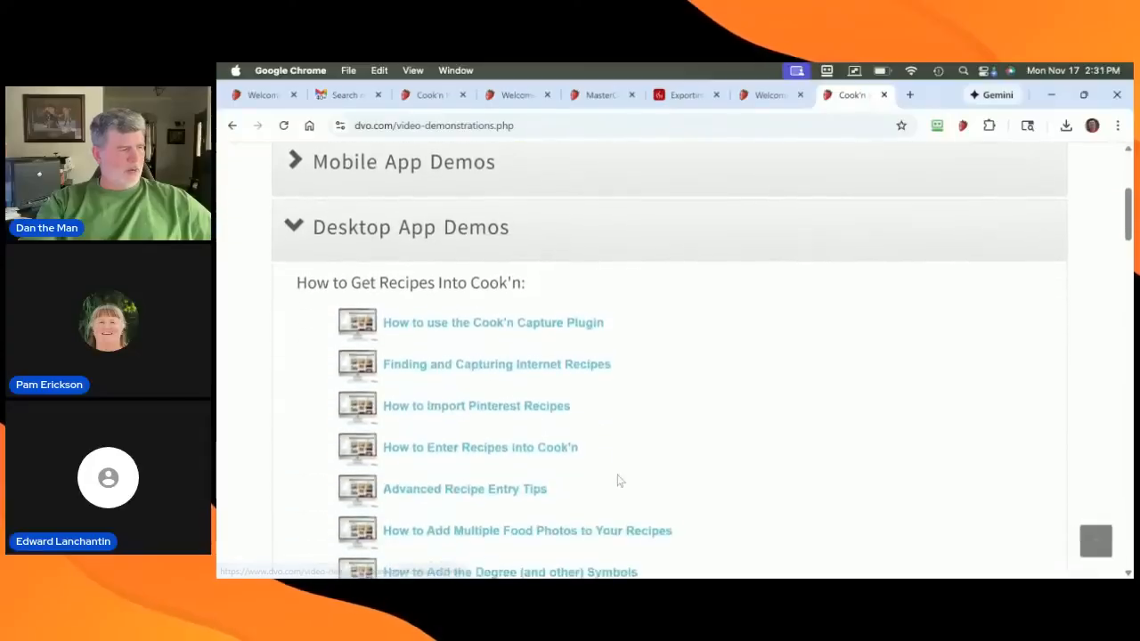
{"action": "scroll", "coordinate": [618, 480], "scroll_direction": "down", "scroll_amount": 2}
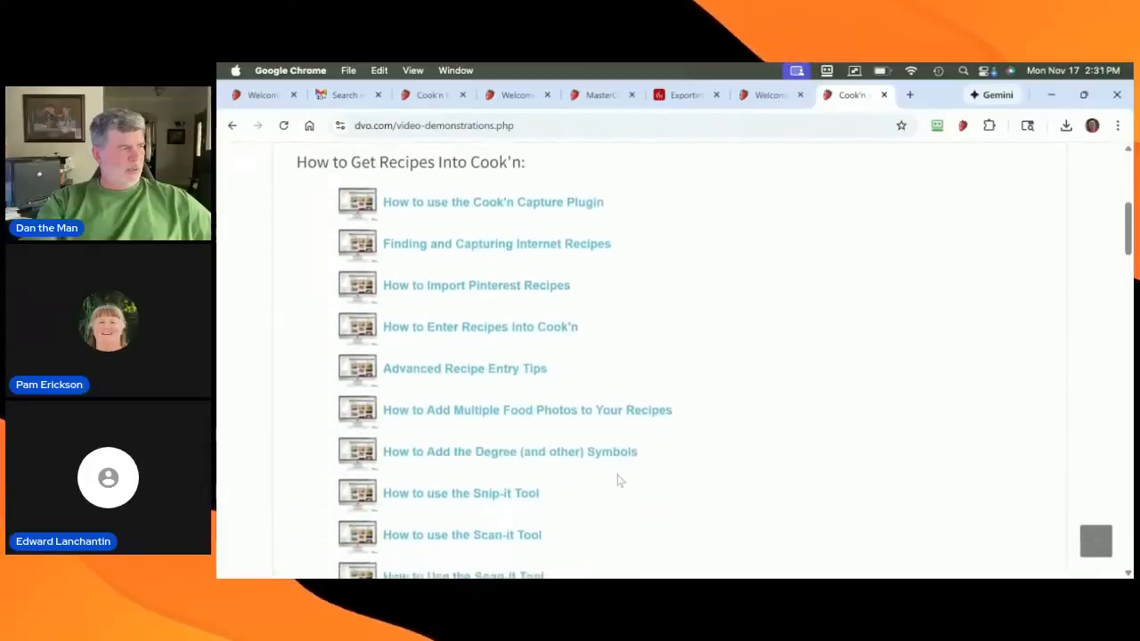
{"action": "scroll", "coordinate": [619, 481], "scroll_direction": "down", "scroll_amount": 4}
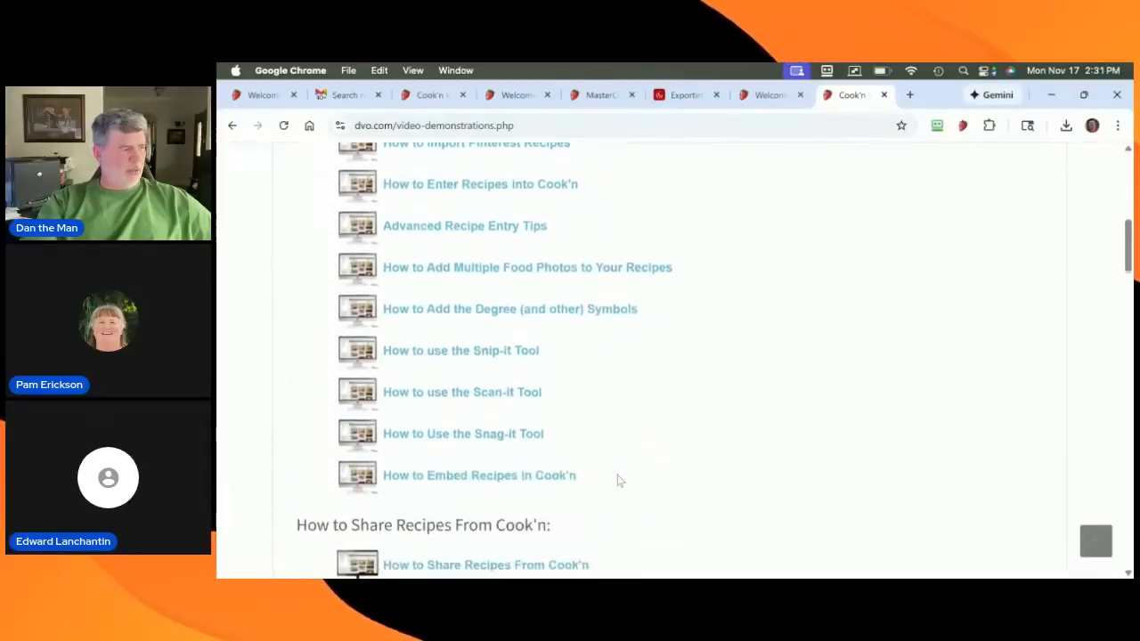
{"action": "scroll", "coordinate": [620, 481], "scroll_direction": "down", "scroll_amount": 5}
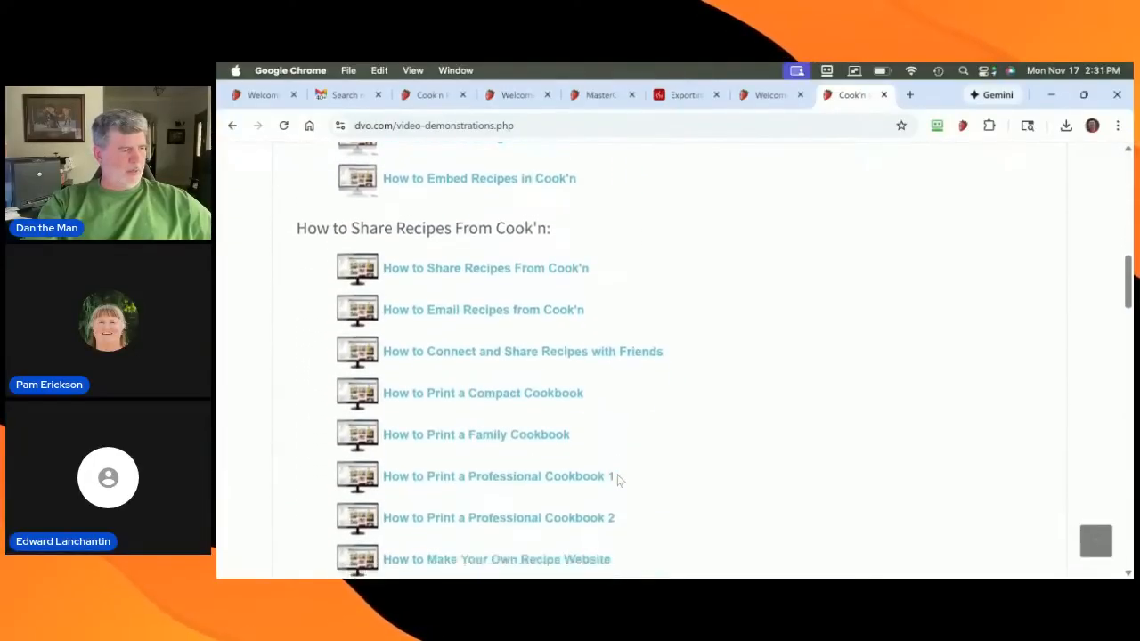
{"action": "scroll", "coordinate": [619, 480], "scroll_direction": "down", "scroll_amount": 5}
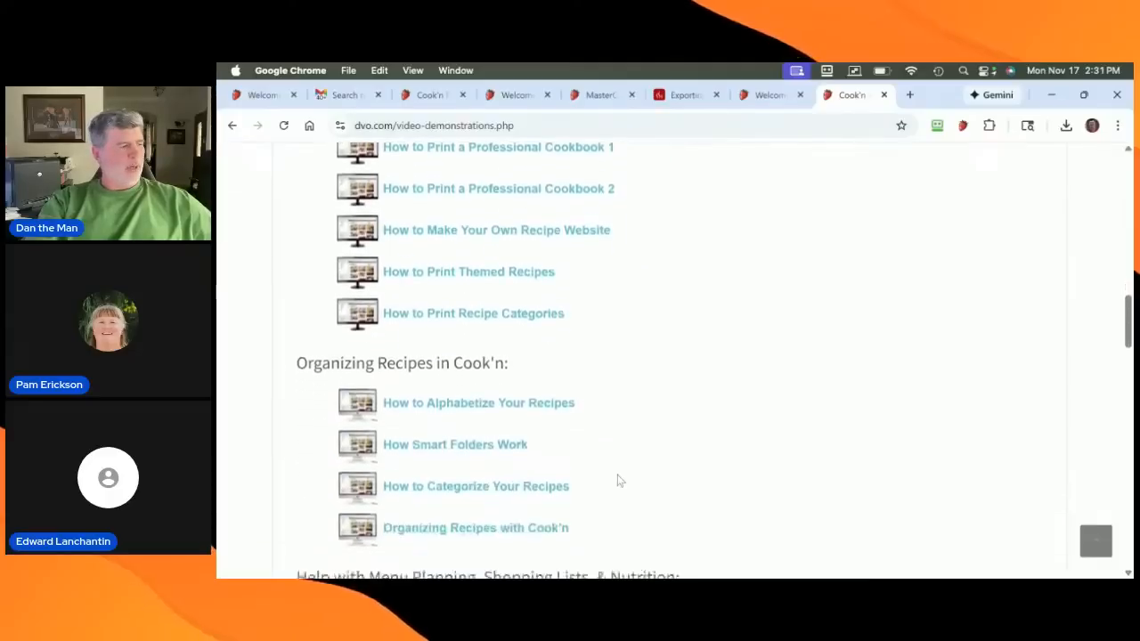
{"action": "scroll", "coordinate": [620, 481], "scroll_direction": "down", "scroll_amount": 2}
{"action": "scroll", "coordinate": [620, 481], "scroll_direction": "up", "scroll_amount": 20}
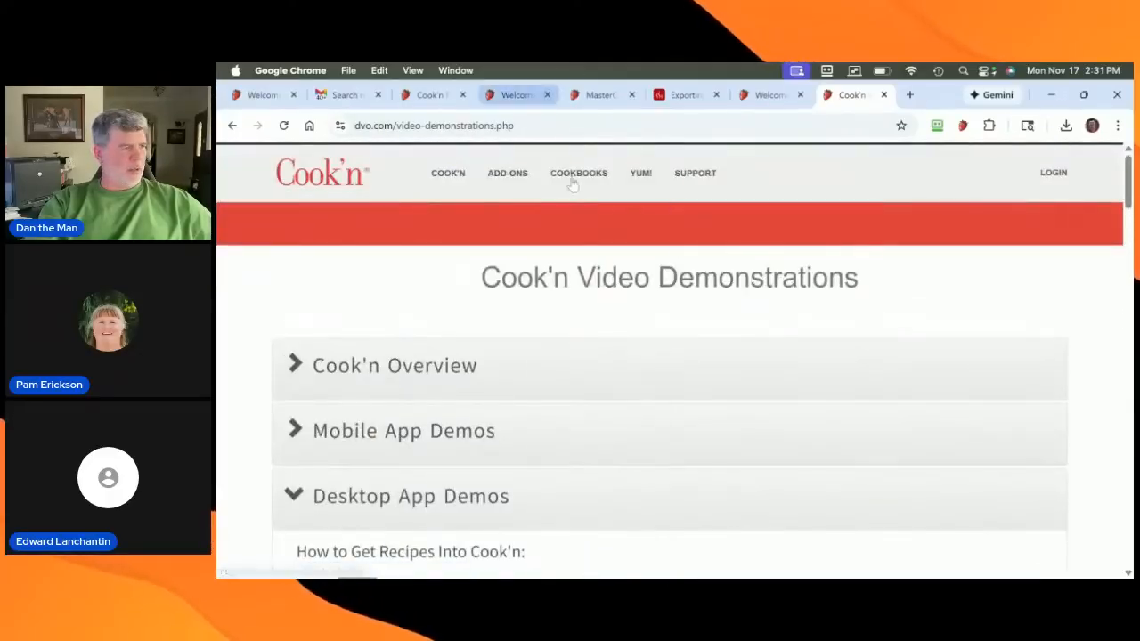
Go to SUPPORT > Contact Support and scroll through the empty DVO Support Team contact form
{"action": "left_click", "coordinate": [694, 172]}
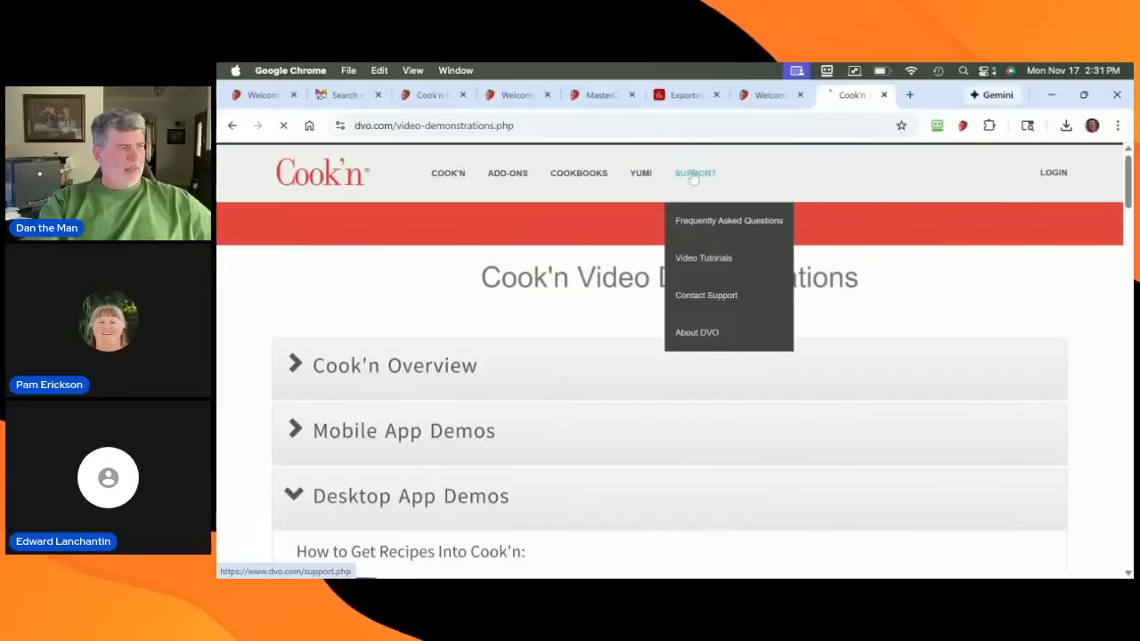
{"action": "mouse_move", "coordinate": [761, 185]}
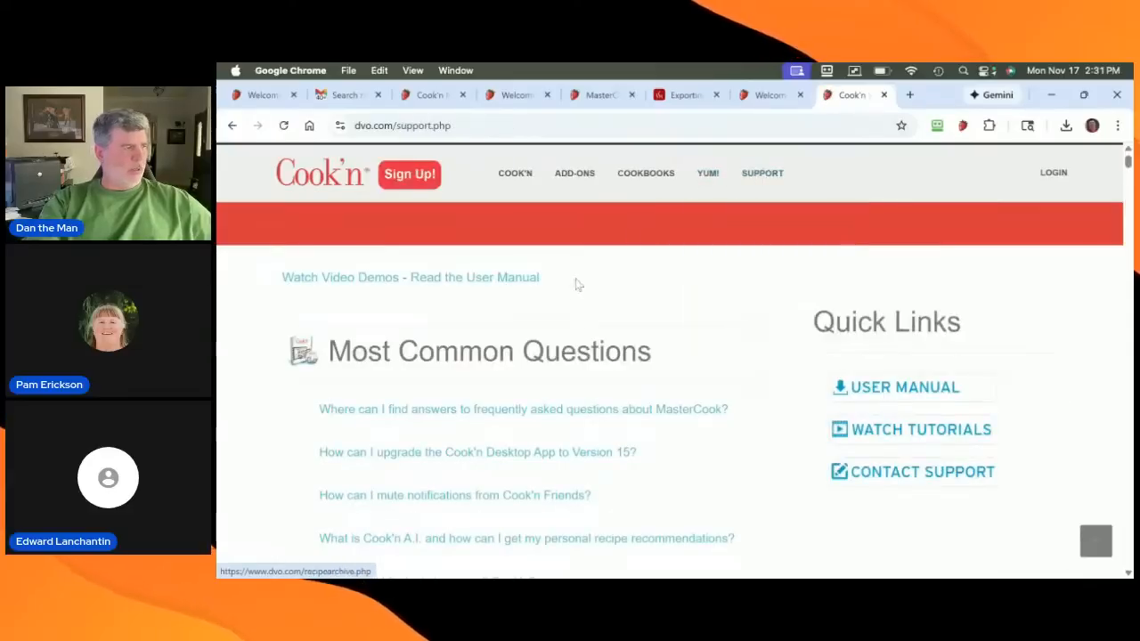
{"action": "scroll", "coordinate": [637, 350], "scroll_direction": "down", "scroll_amount": 3}
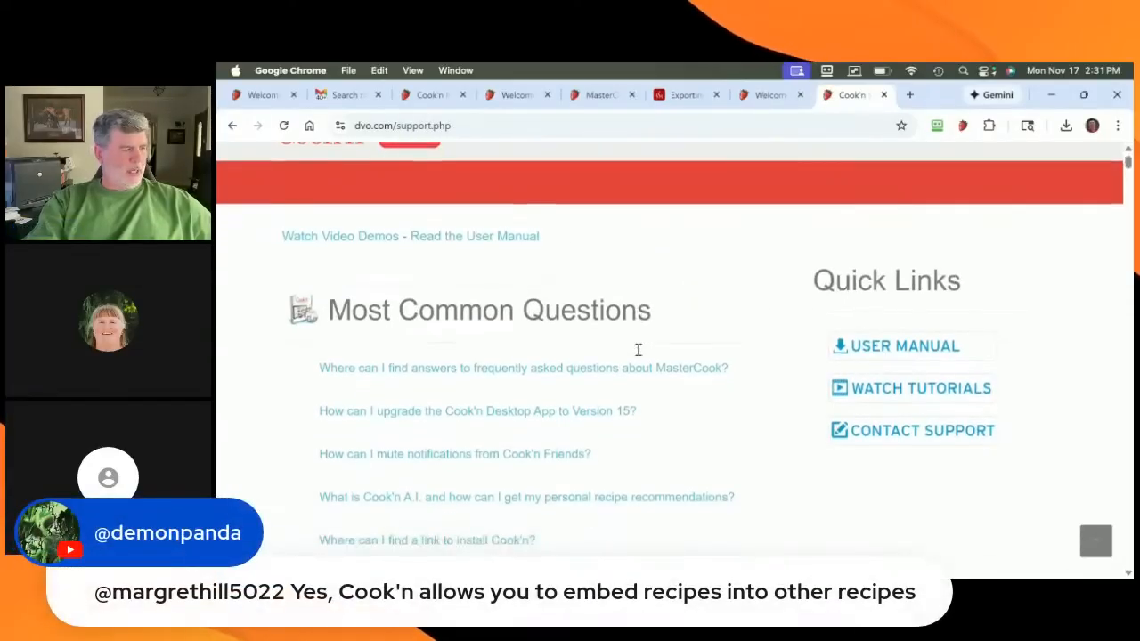
{"action": "scroll", "coordinate": [637, 350], "scroll_direction": "down", "scroll_amount": 1}
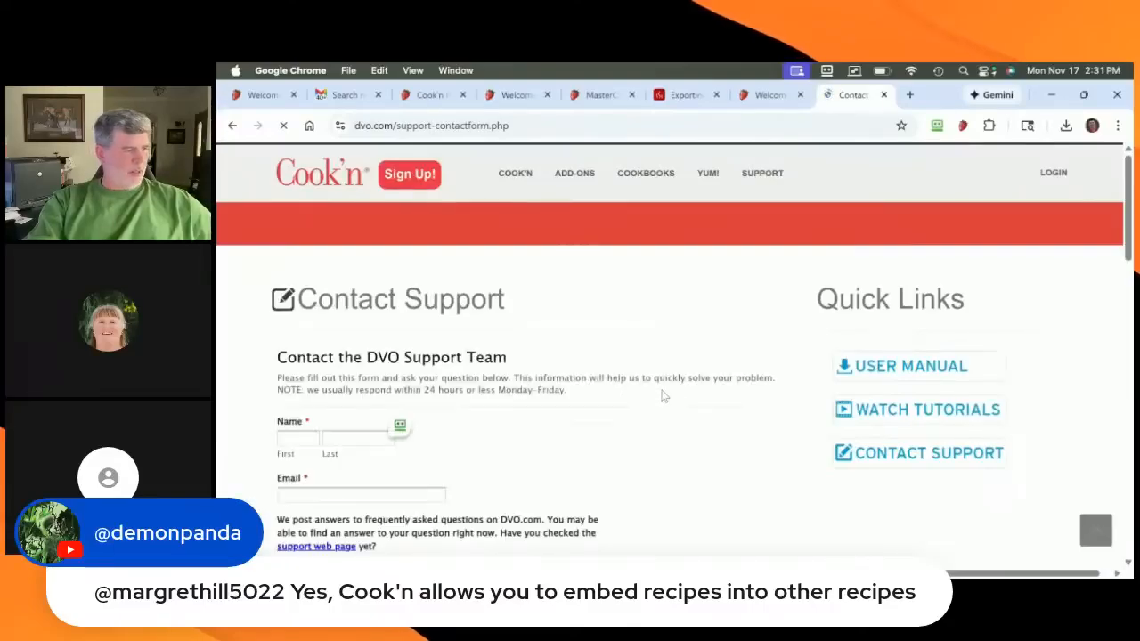
{"action": "scroll", "coordinate": [661, 396], "scroll_direction": "down", "scroll_amount": 10}
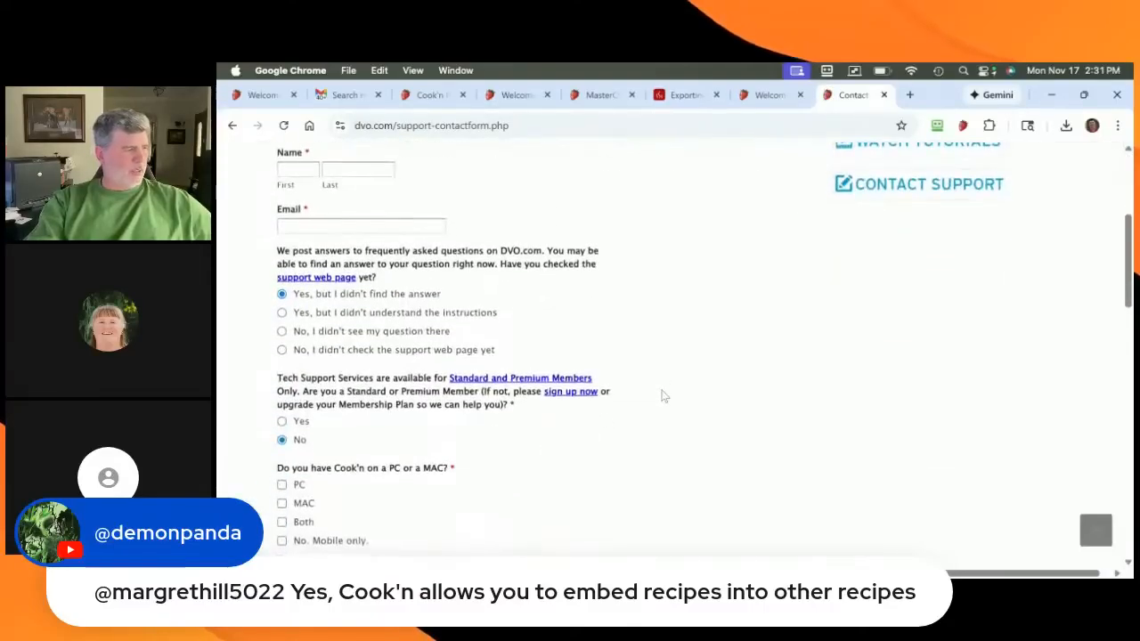
{"action": "scroll", "coordinate": [661, 396], "scroll_direction": "down", "scroll_amount": 5}
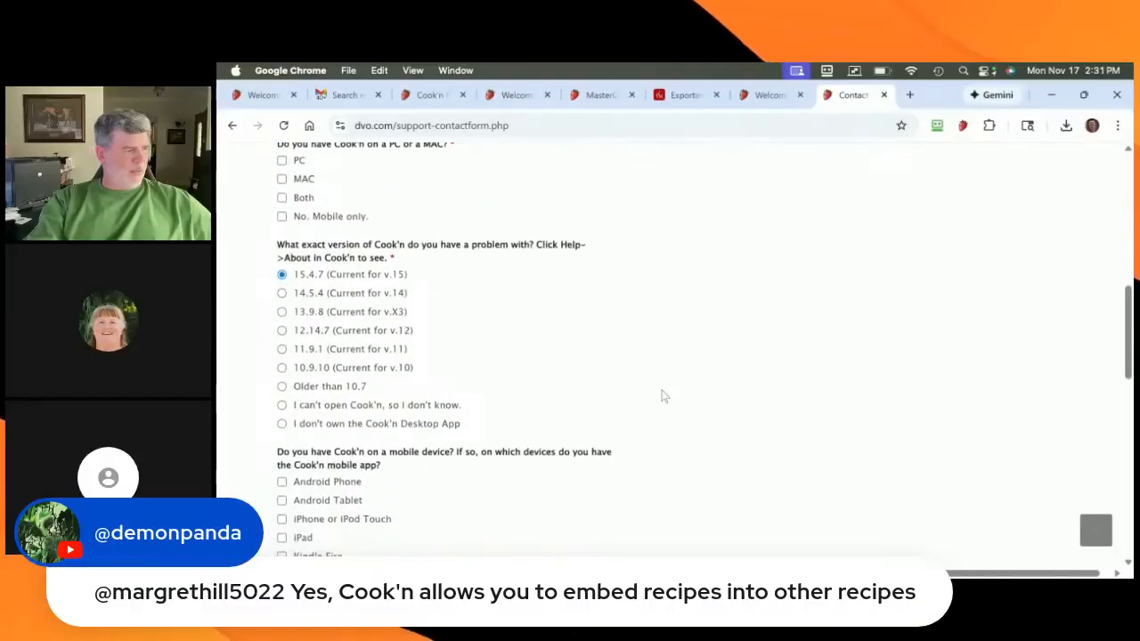
{"action": "scroll", "coordinate": [662, 396], "scroll_direction": "down", "scroll_amount": 4}
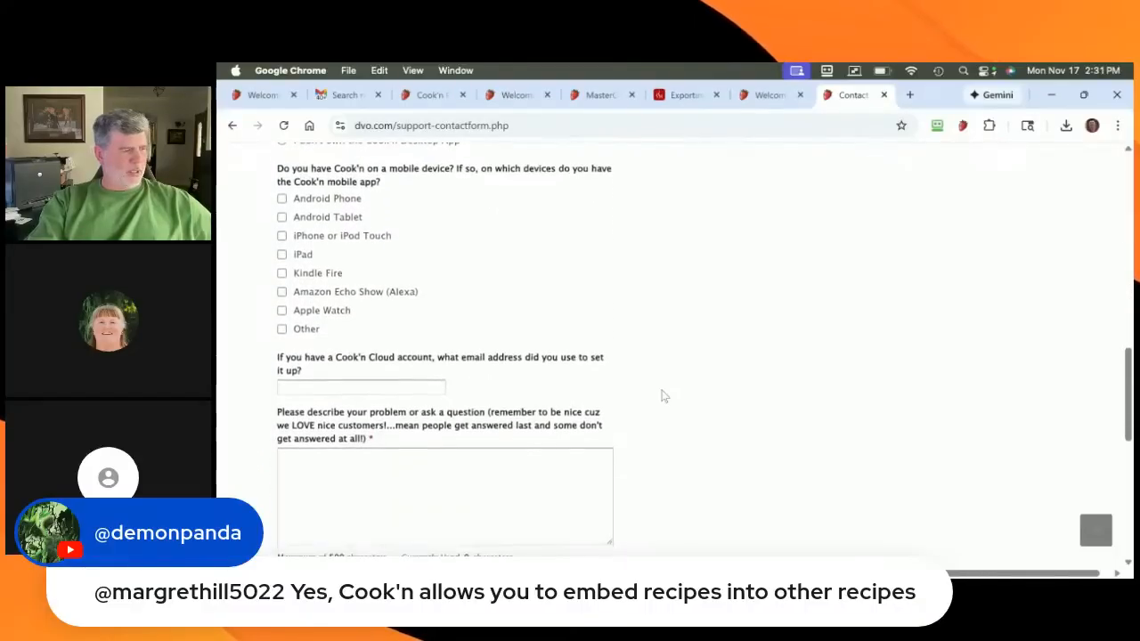
{"action": "scroll", "coordinate": [661, 396], "scroll_direction": "down", "scroll_amount": 2}
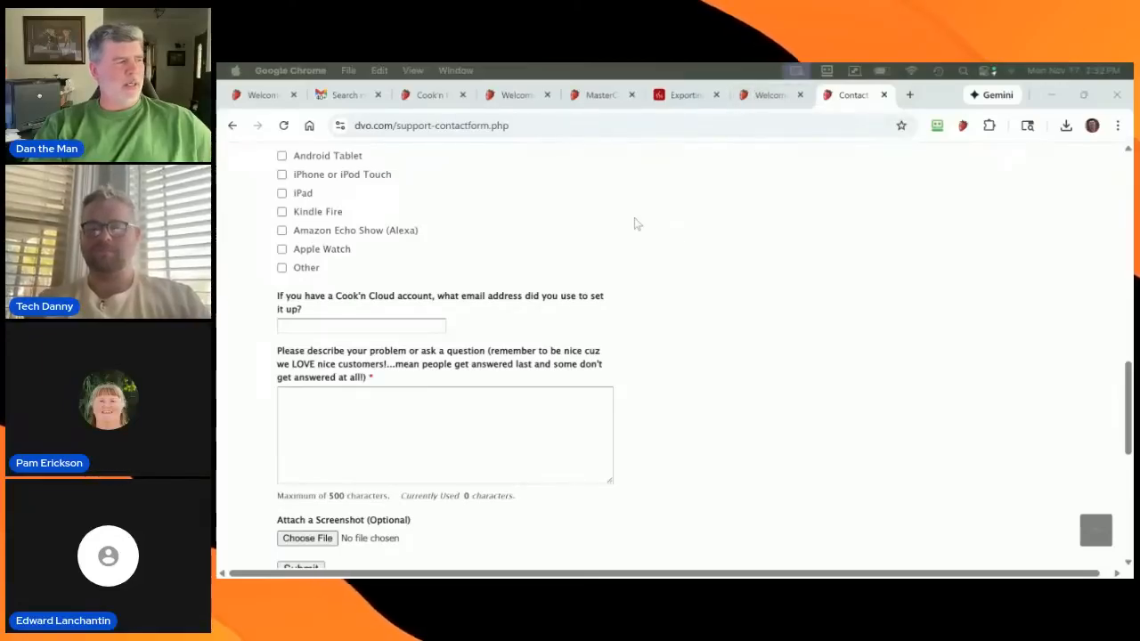
{"action": "scroll", "coordinate": [637, 225], "scroll_direction": "up", "scroll_amount": 1}
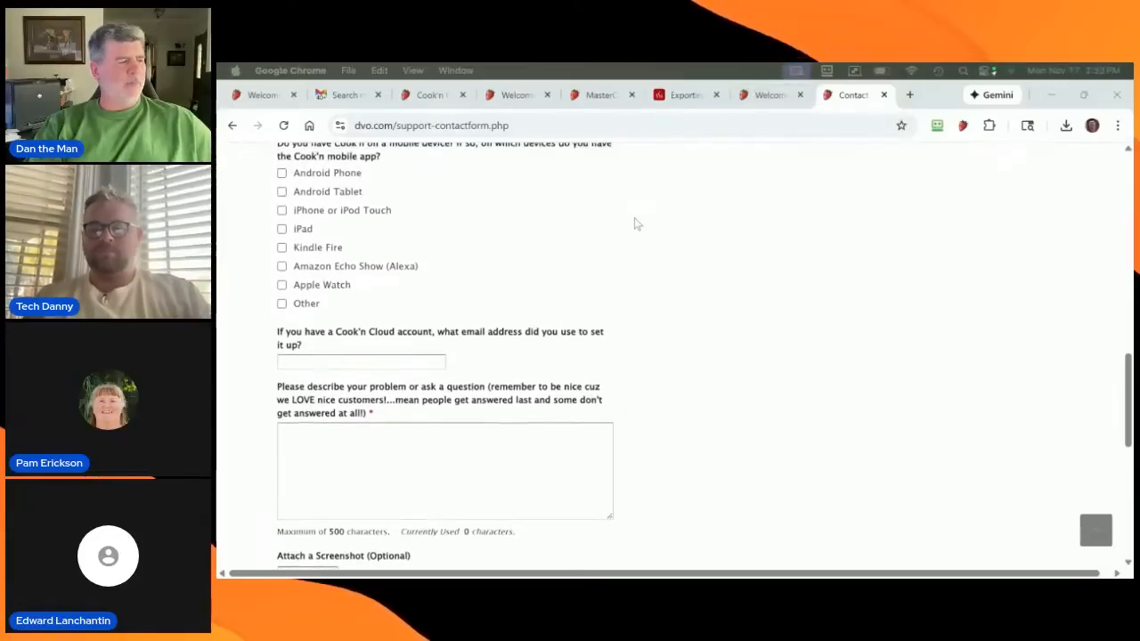
{"action": "scroll", "coordinate": [637, 225], "scroll_direction": "up", "scroll_amount": 10}
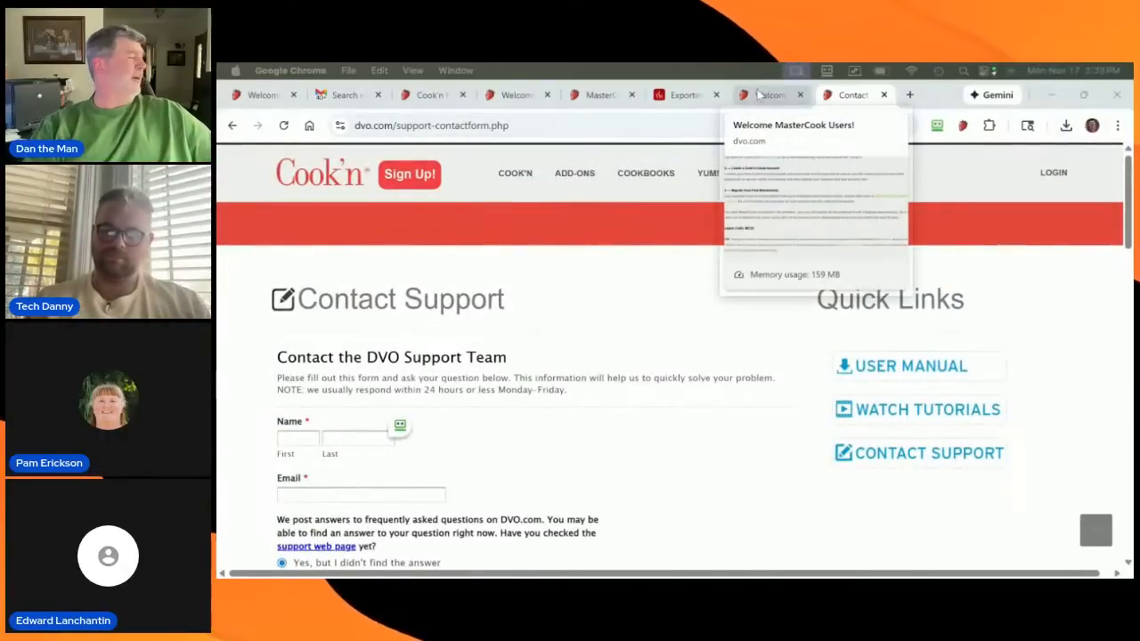
{"action": "left_click", "coordinate": [757, 94]}
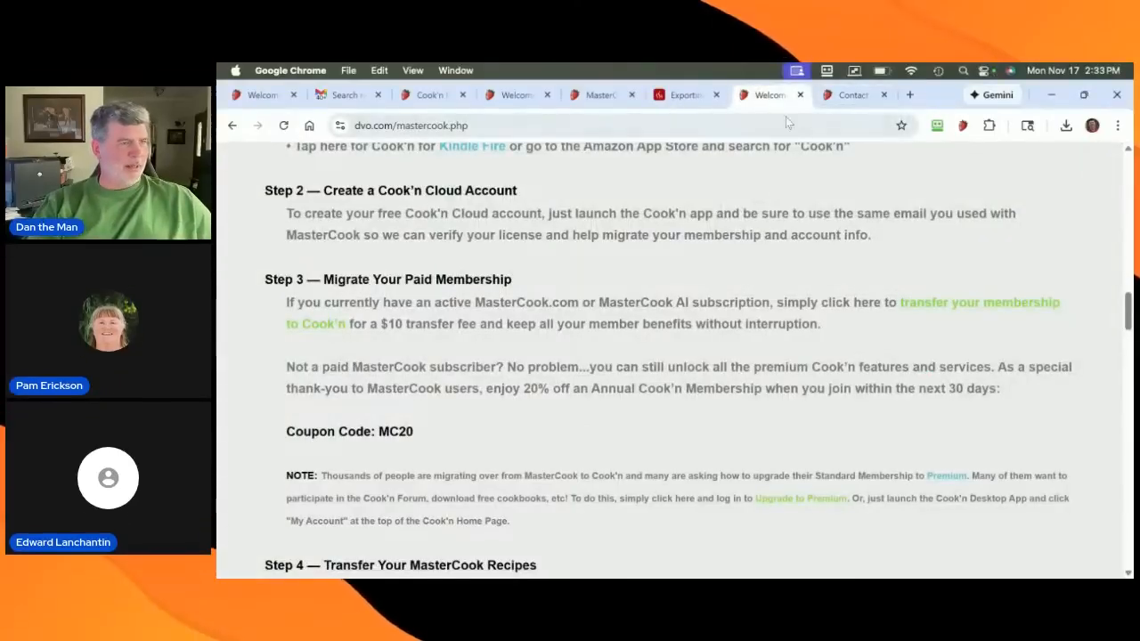
Look over the Cook'n support pages in Chrome, then return to the Alaska Seafood Pizza recipe in Cook'n
{"action": "left_click", "coordinate": [850, 95]}
{"action": "mouse_move", "coordinate": [493, 203]}
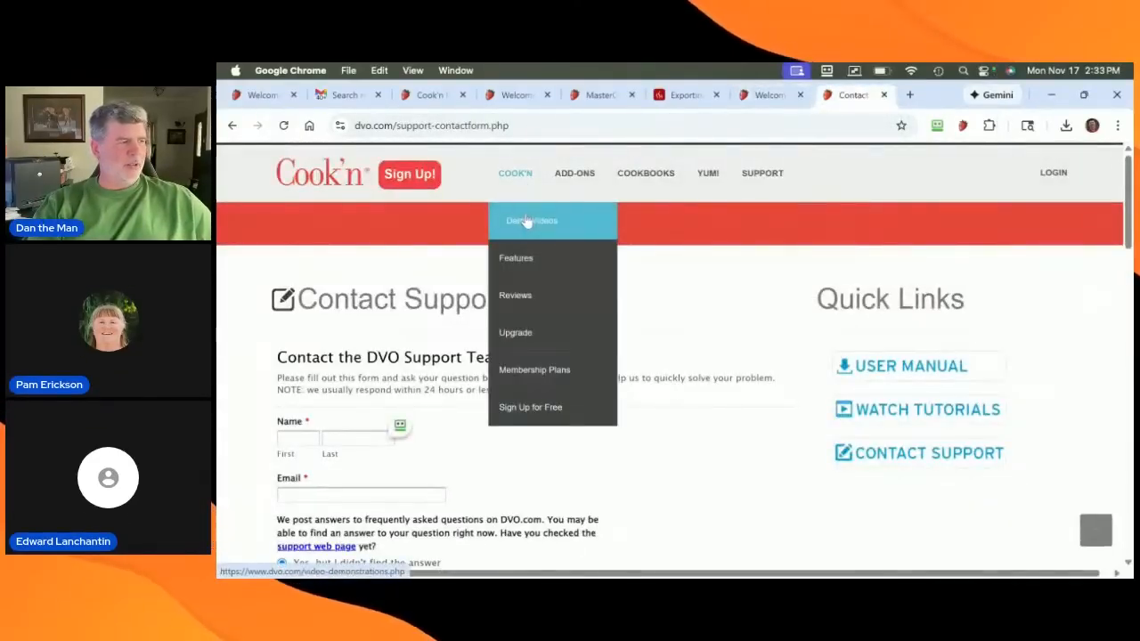
{"action": "left_click", "coordinate": [762, 177]}
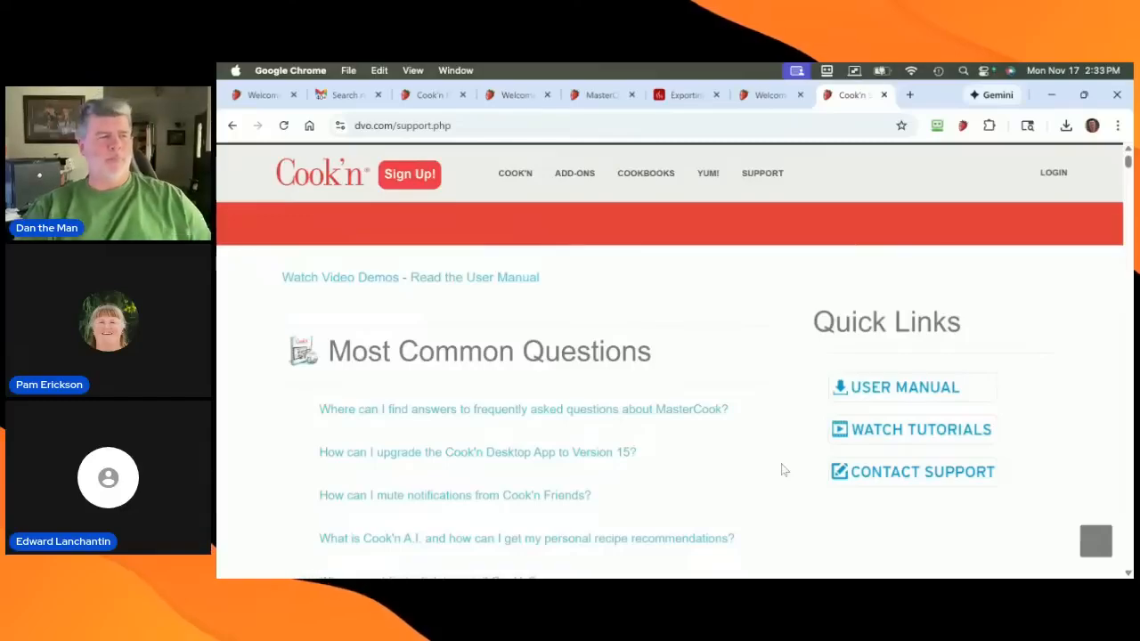
{"action": "key", "text": "super+Tab"}
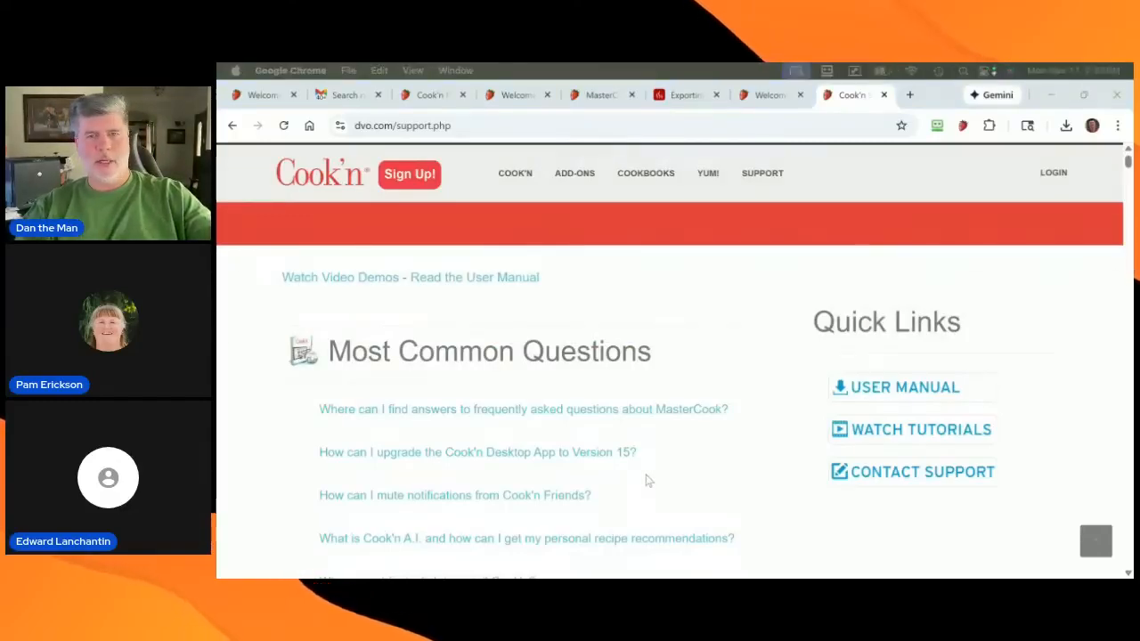
{"action": "key", "text": "super+Tab"}
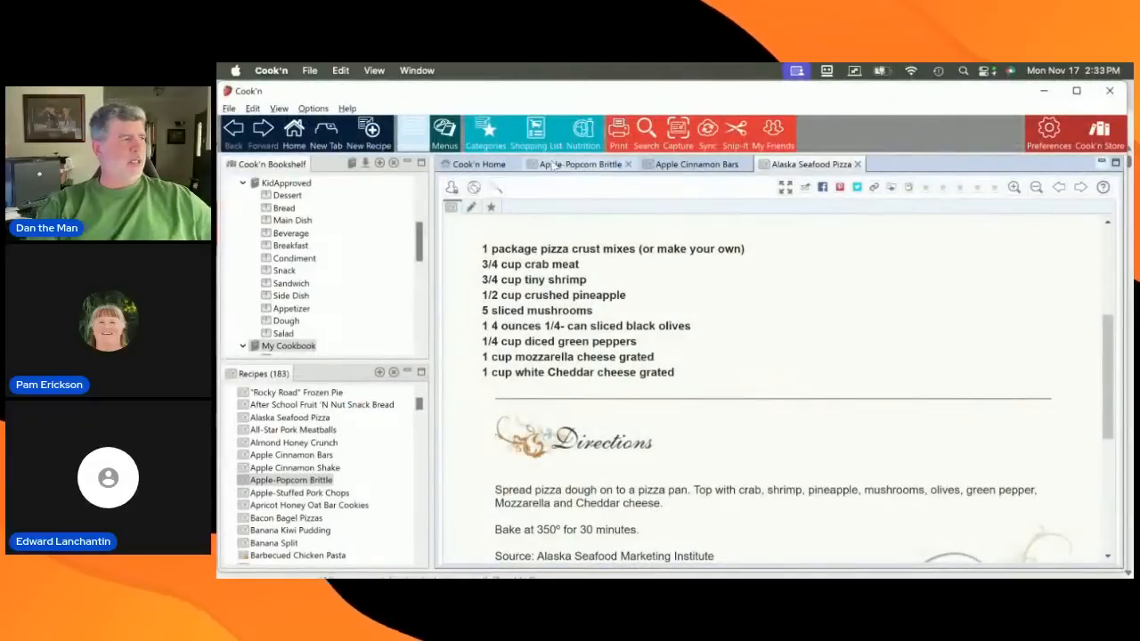
Close the Apple-Popcorn Brittle, Apple Cinnamon Bars and Alaska Seafood Pizza recipes
{"action": "left_click", "coordinate": [628, 164]}
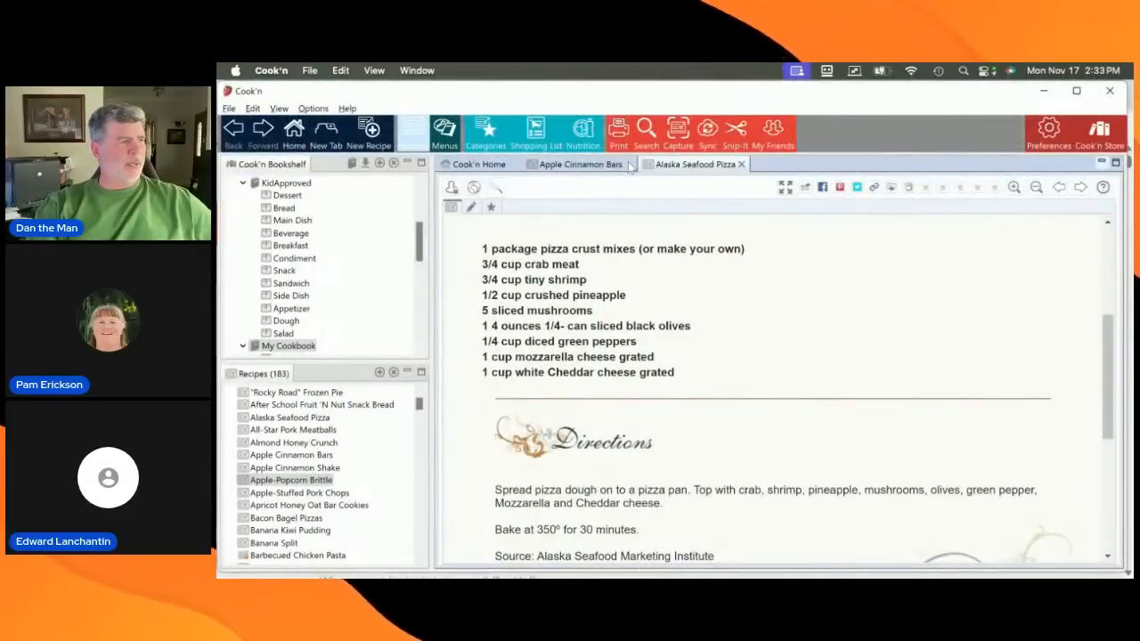
{"action": "left_click", "coordinate": [627, 164]}
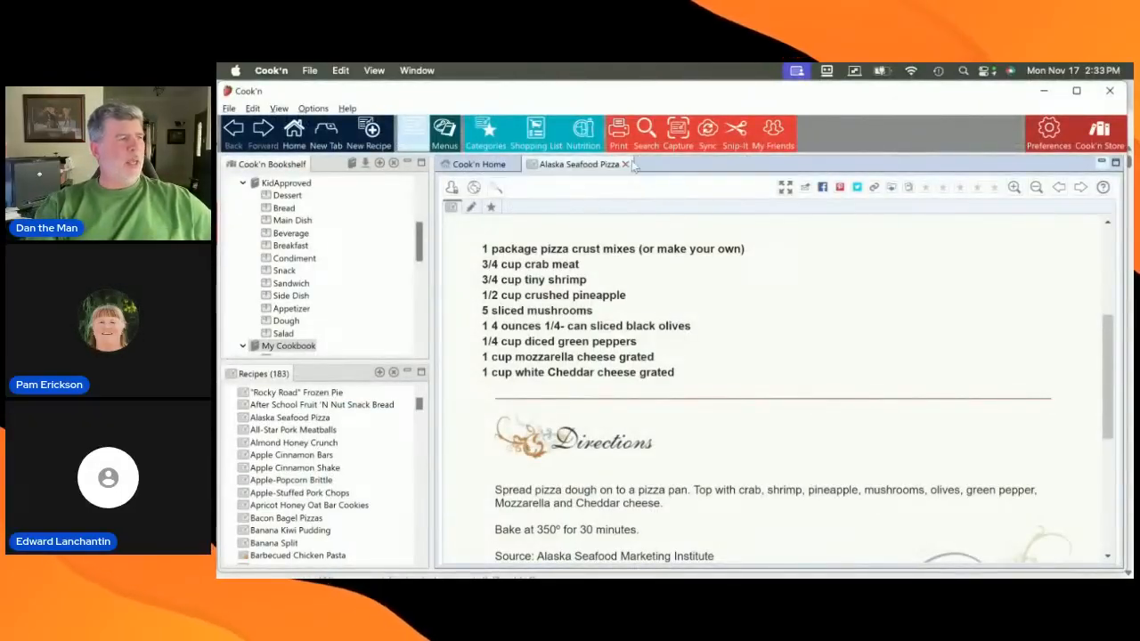
{"action": "left_click", "coordinate": [625, 164]}
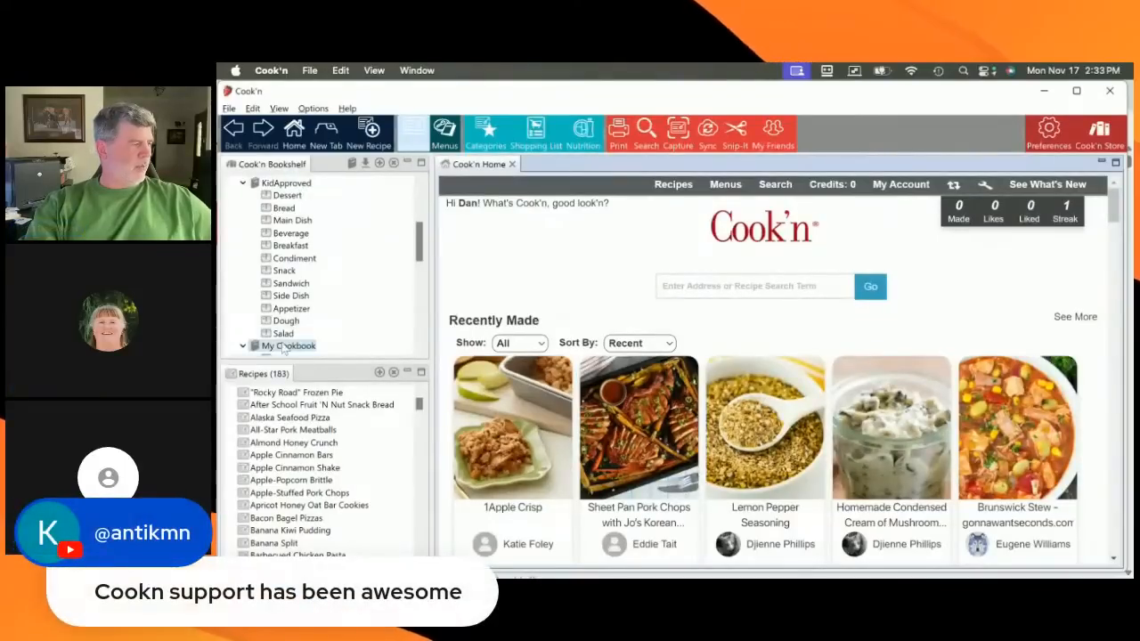
Open the US Potato Board Cookbook from the bookshelf
{"action": "scroll", "coordinate": [420, 343], "scroll_direction": "down", "scroll_amount": 4}
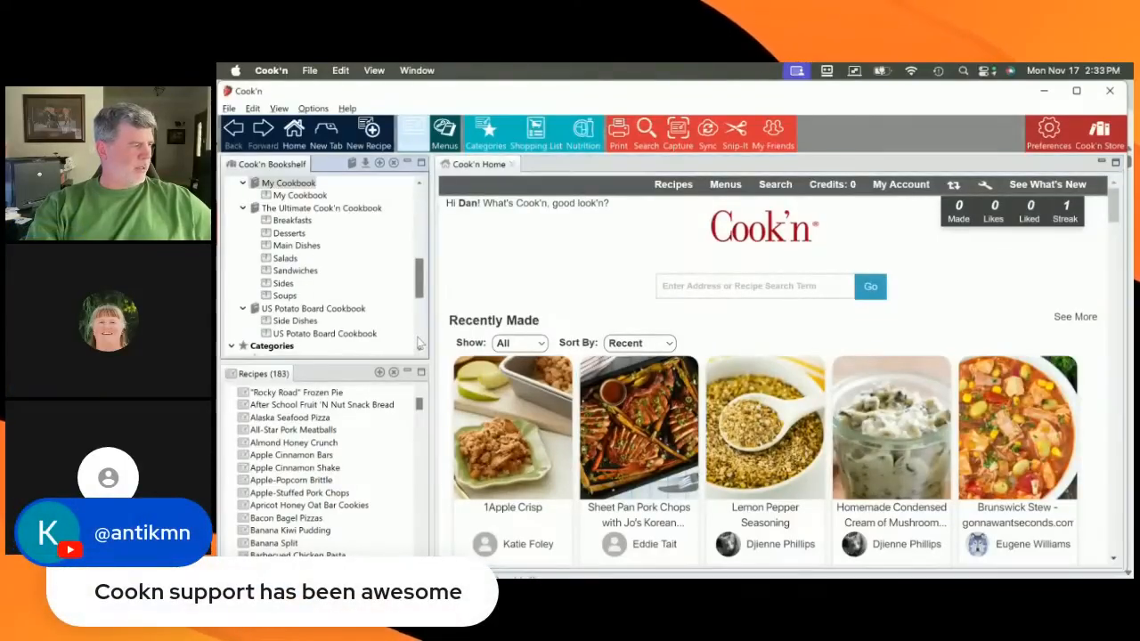
{"action": "left_click", "coordinate": [318, 308]}
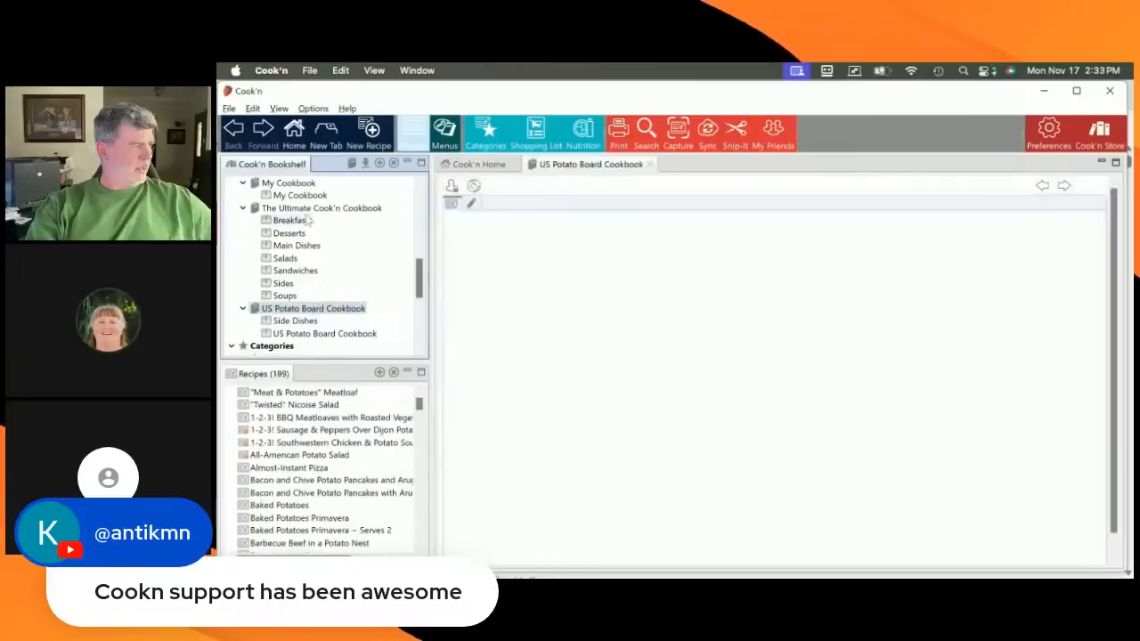
{"action": "left_click", "coordinate": [420, 250]}
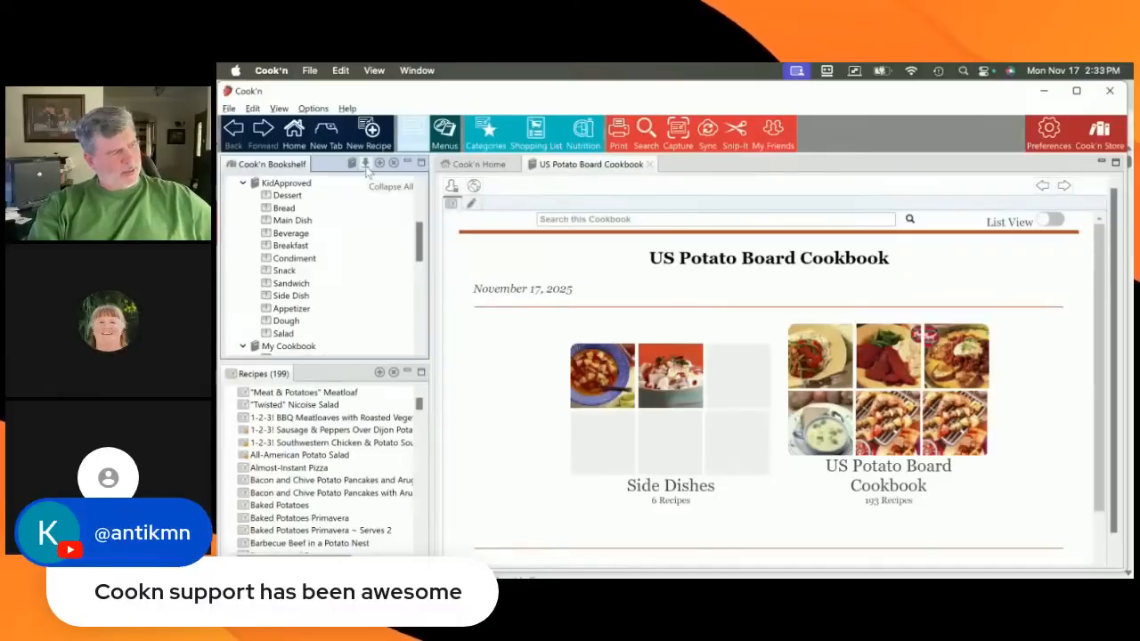
Collapse the bookshelf tree, leaving only Cookbook Library and Smart Folders expanded
{"action": "left_click", "coordinate": [365, 166]}
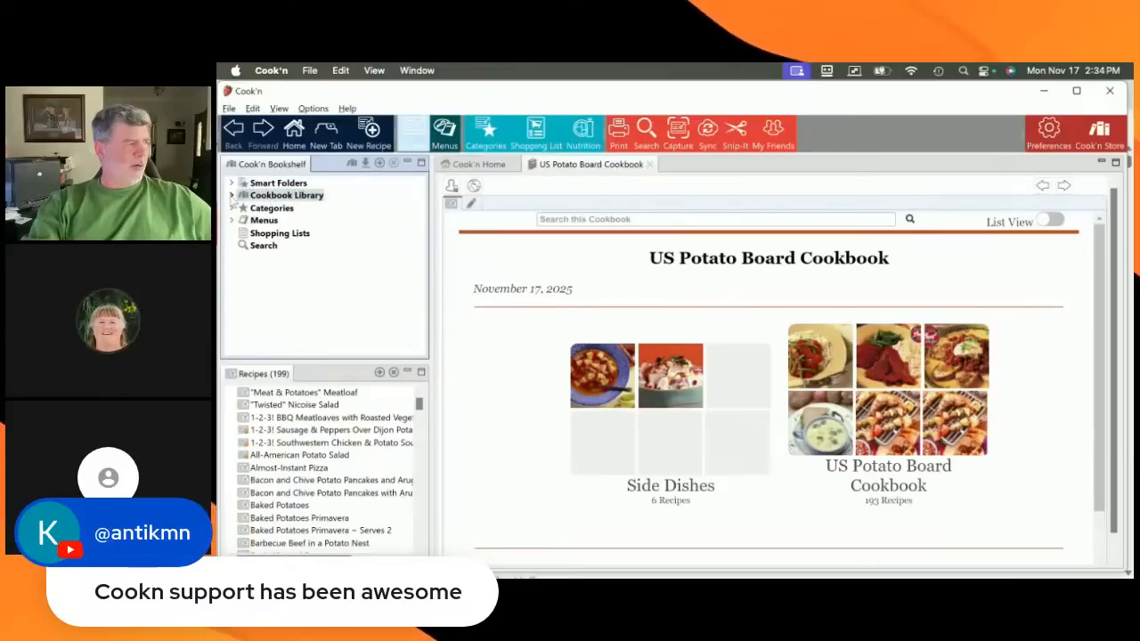
{"action": "left_click", "coordinate": [231, 199]}
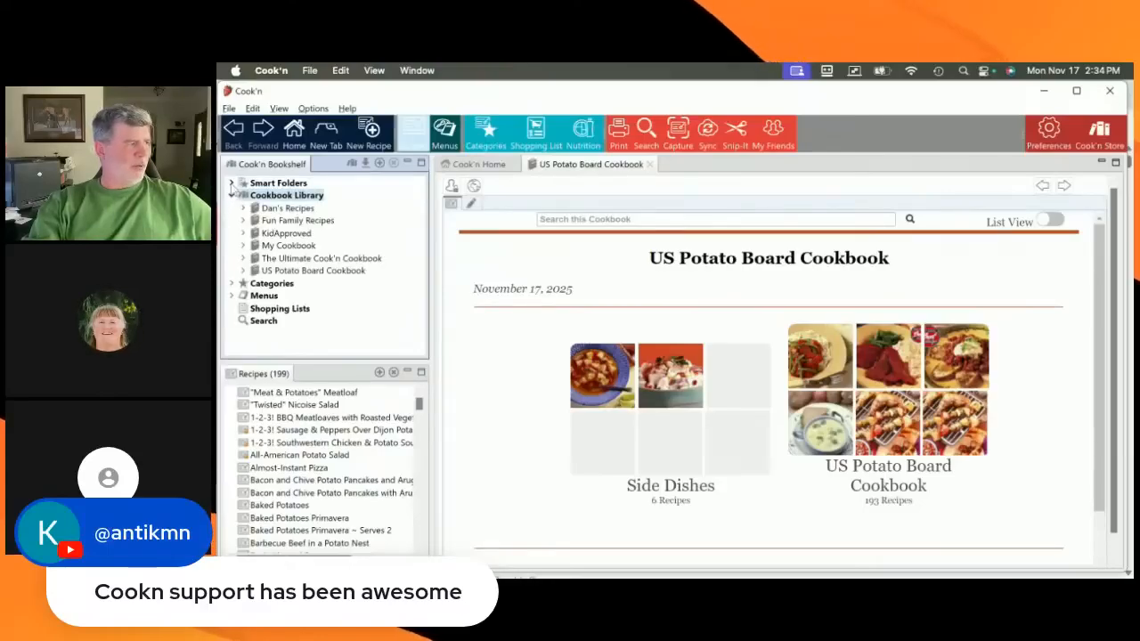
{"action": "left_click", "coordinate": [230, 184]}
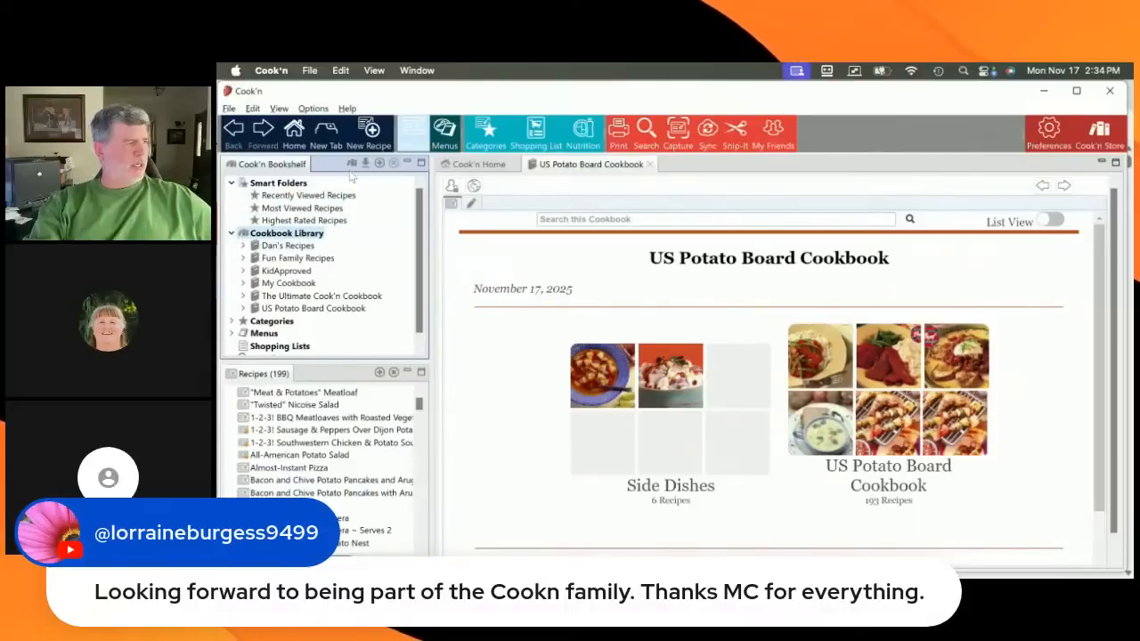
Open the KidApproved cookbook and start a Word-file export, cancelling at the save dialog
{"action": "left_click", "coordinate": [278, 271]}
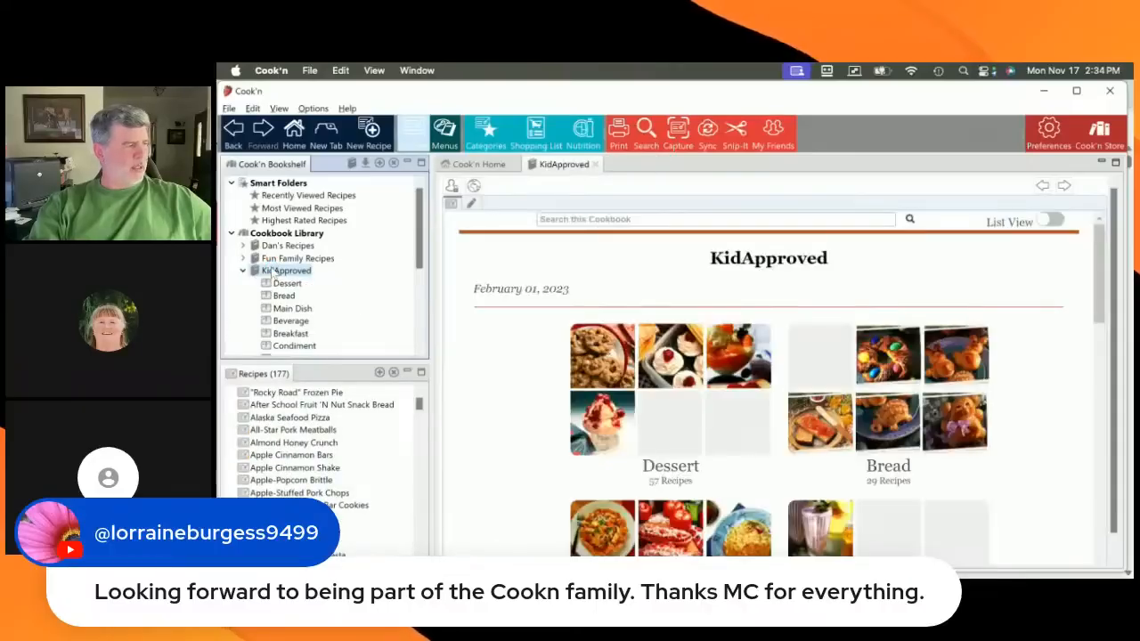
{"action": "right_click", "coordinate": [274, 272]}
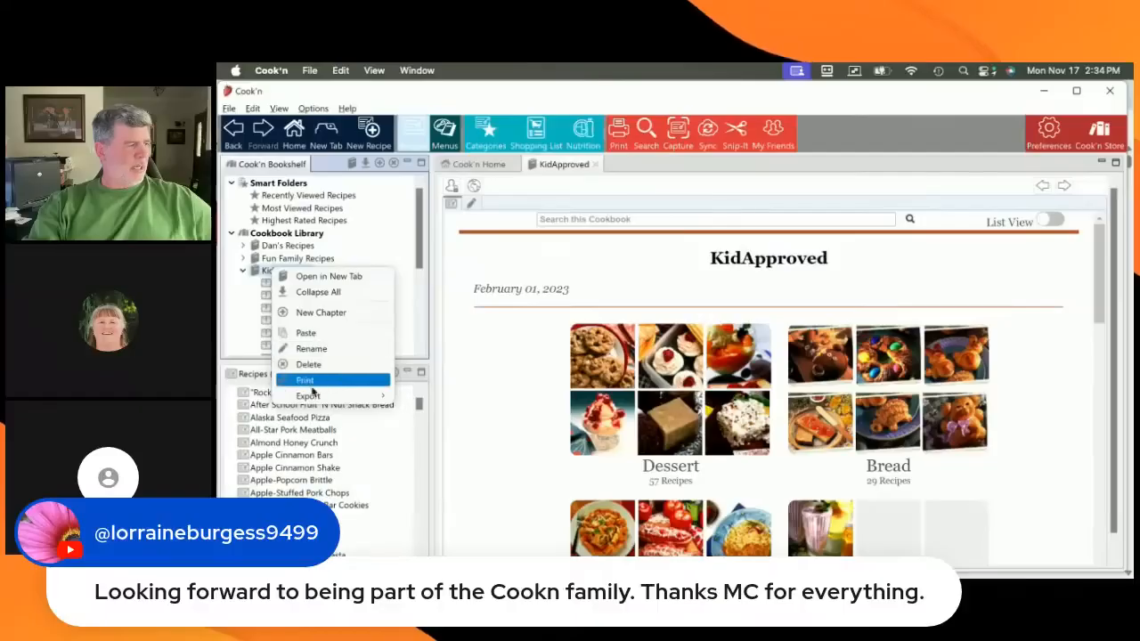
{"action": "mouse_move", "coordinate": [356, 396]}
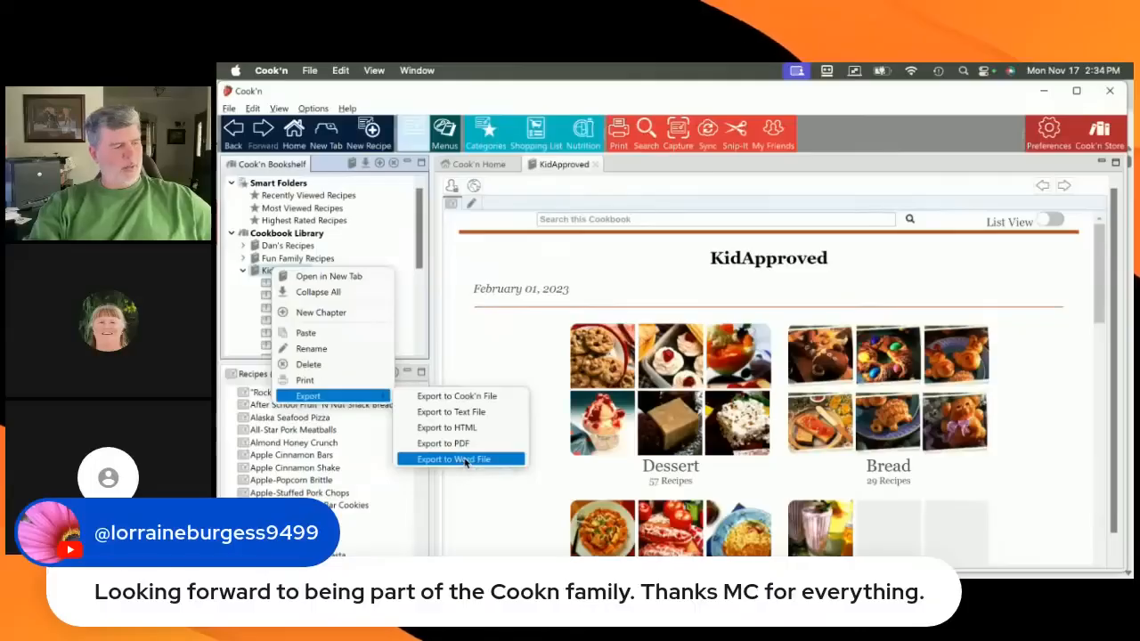
{"action": "left_click", "coordinate": [464, 459]}
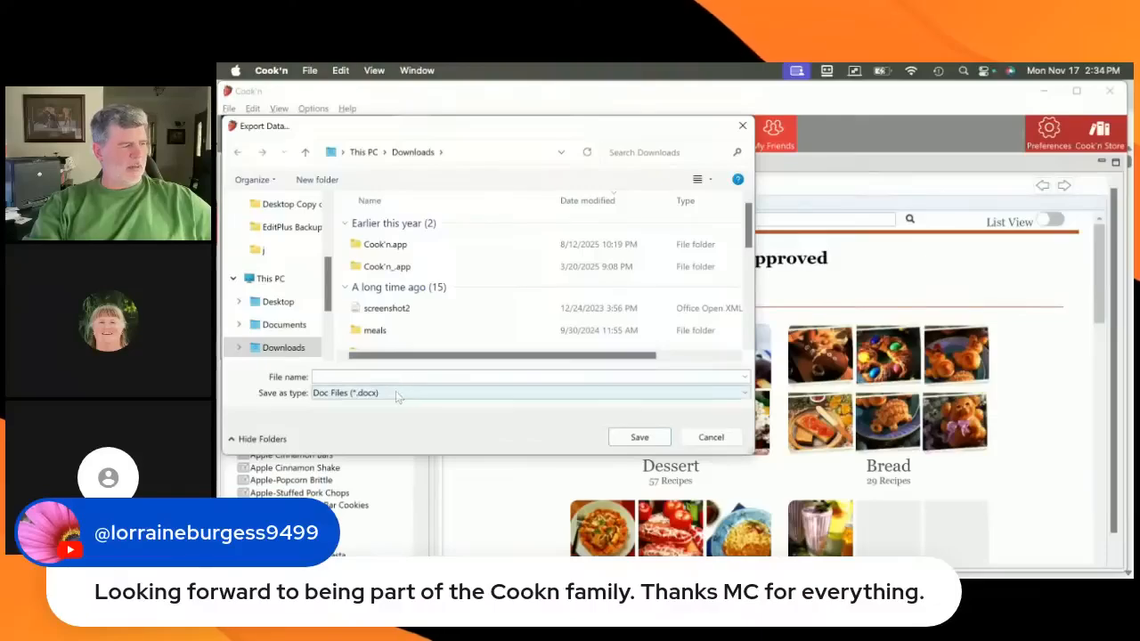
{"action": "left_click", "coordinate": [714, 436]}
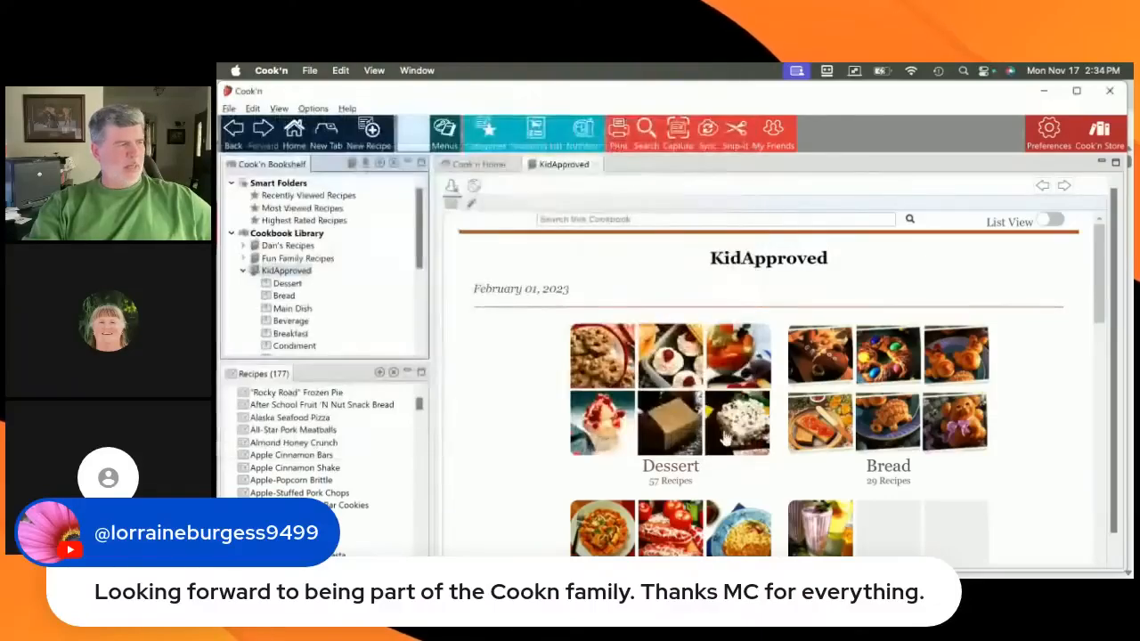
Print the KidApproved cookbook in Cookbook Format to get a 134-page preview
{"action": "right_click", "coordinate": [291, 276]}
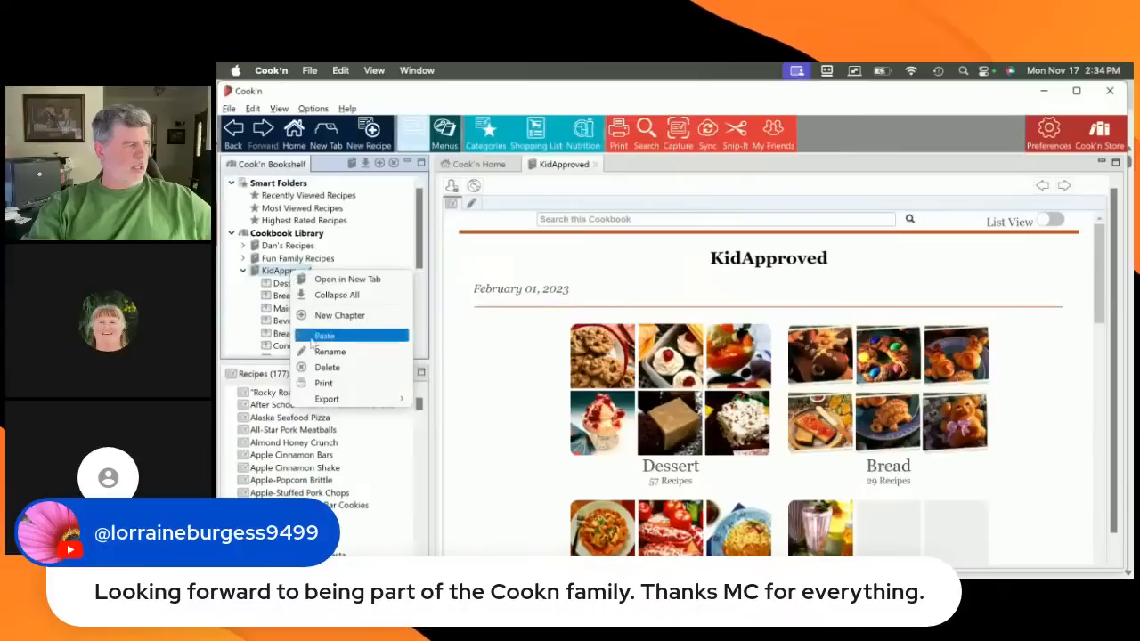
{"action": "left_click", "coordinate": [322, 382]}
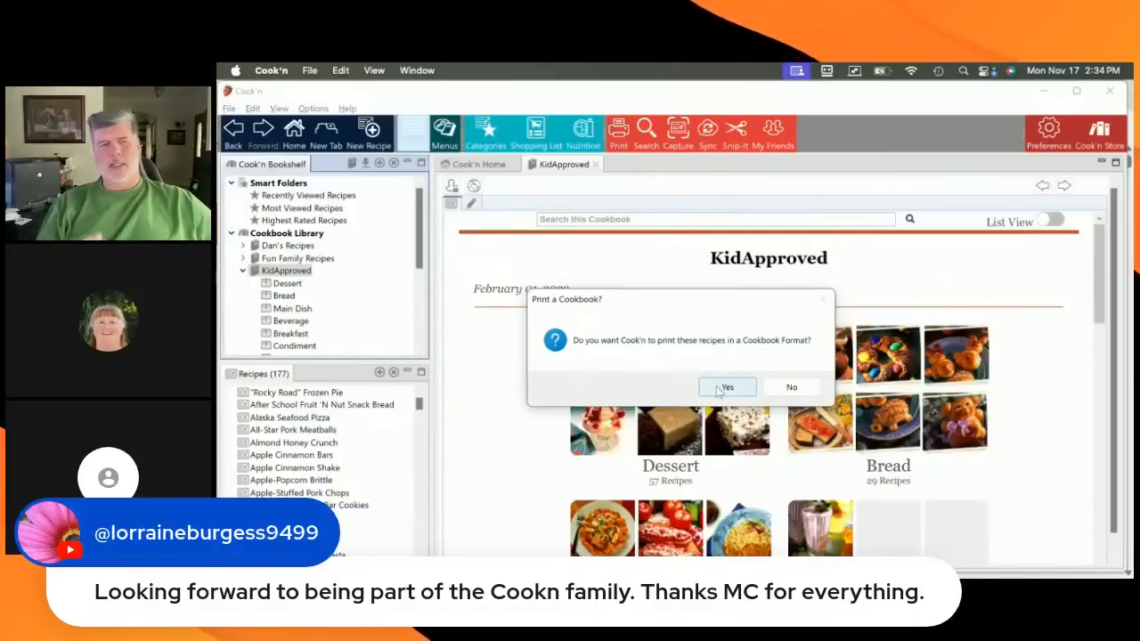
{"action": "left_click", "coordinate": [721, 388]}
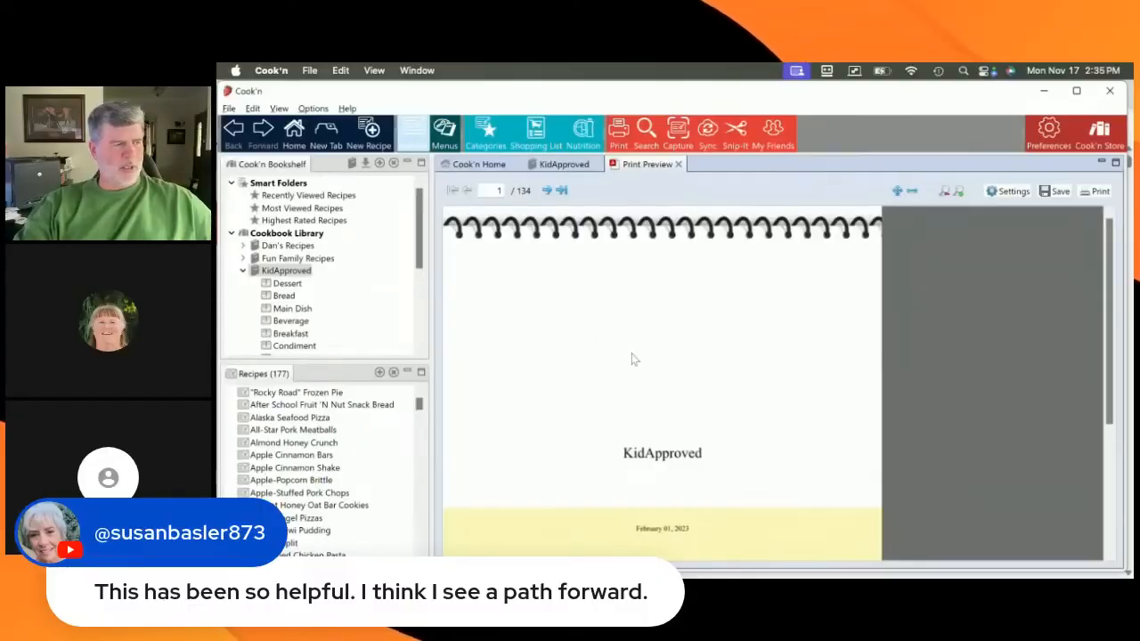
{"action": "left_click", "coordinate": [547, 191]}
Page the preview past the Table of Contents to page 9, then keep extra recipe details in Settings
{"action": "left_click", "coordinate": [547, 191]}
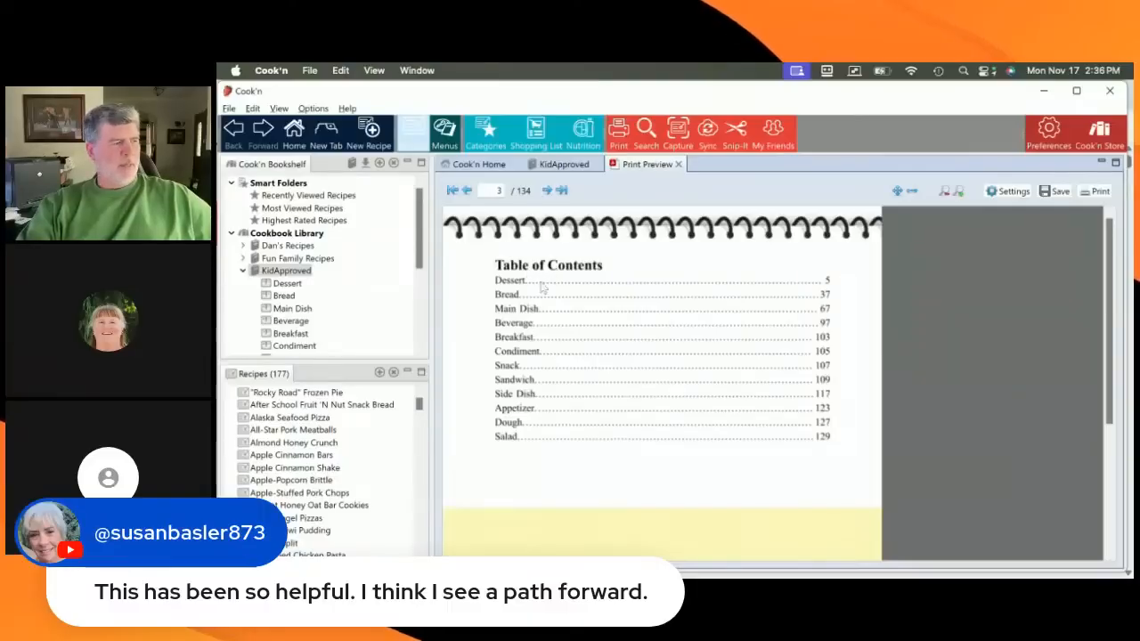
{"action": "left_click", "coordinate": [547, 194]}
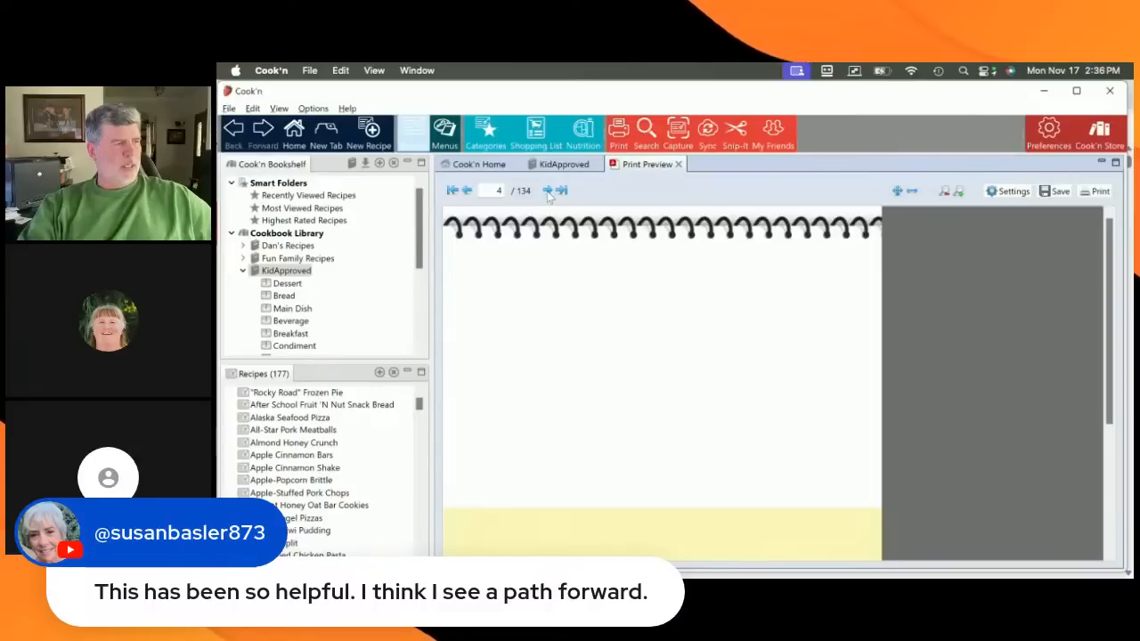
{"action": "left_click", "coordinate": [547, 193]}
{"action": "left_click", "coordinate": [548, 193]}
{"action": "left_click", "coordinate": [547, 192]}
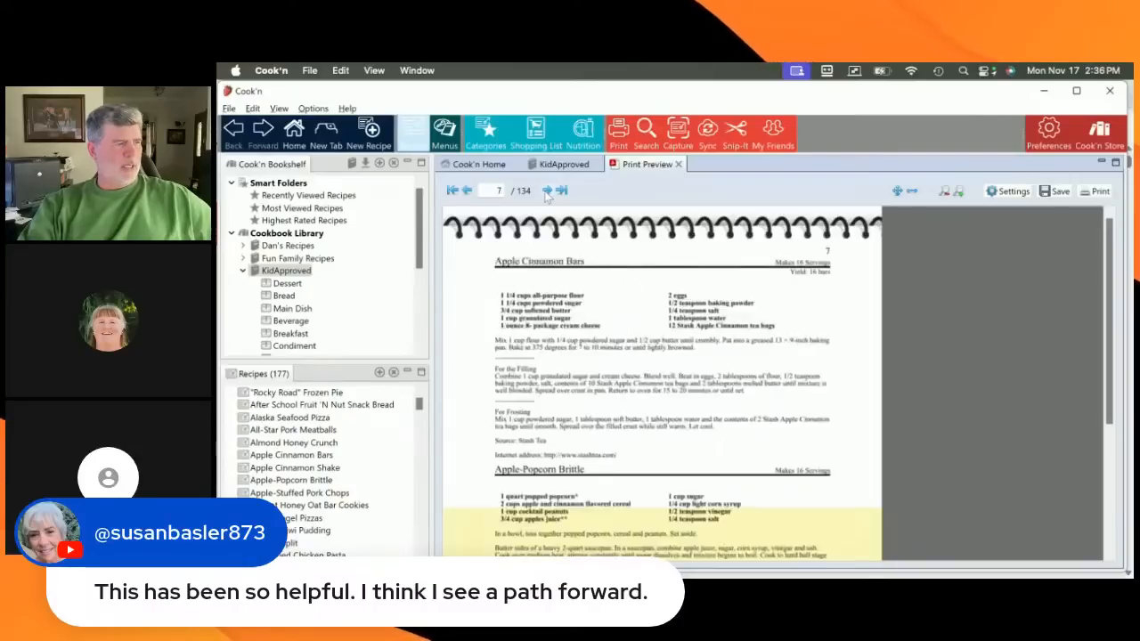
{"action": "left_click", "coordinate": [548, 191]}
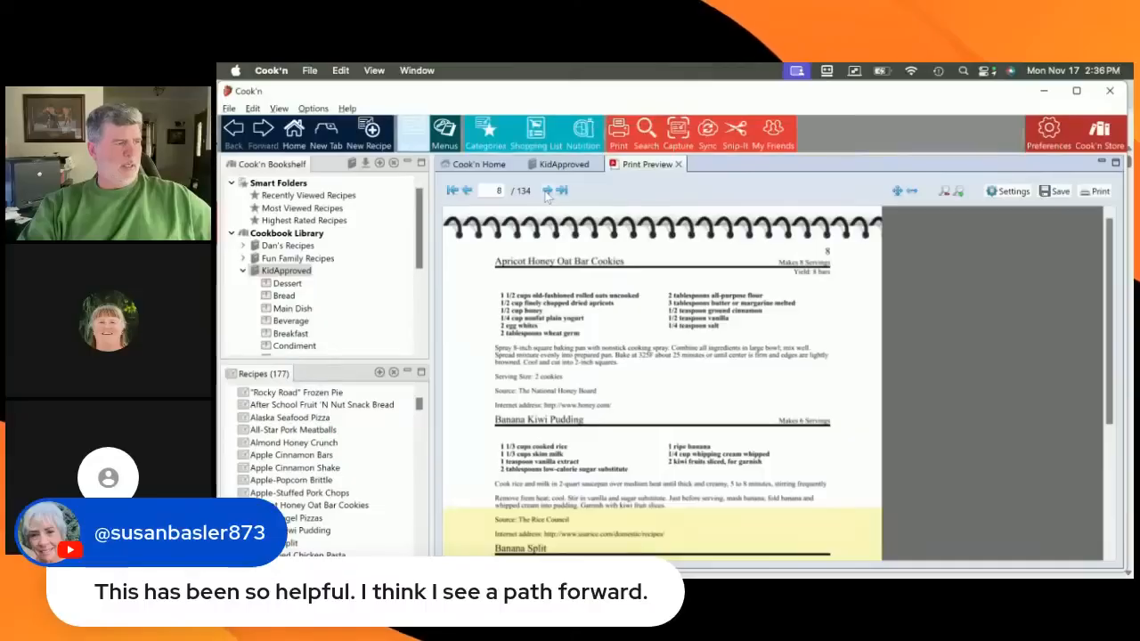
{"action": "left_click", "coordinate": [547, 191]}
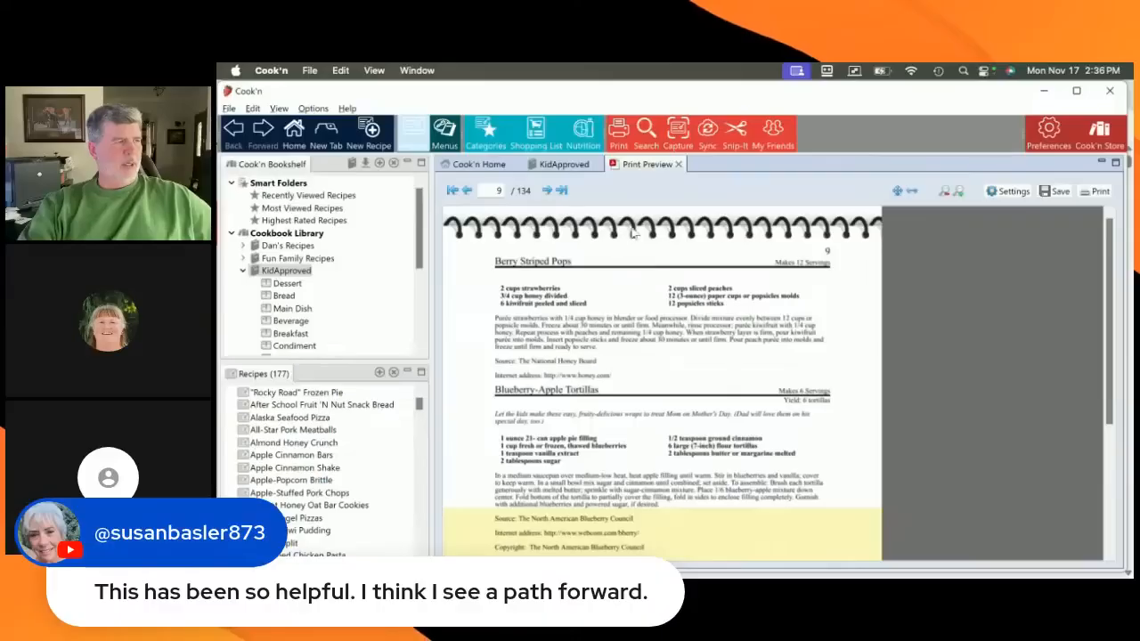
{"action": "left_click", "coordinate": [1006, 191]}
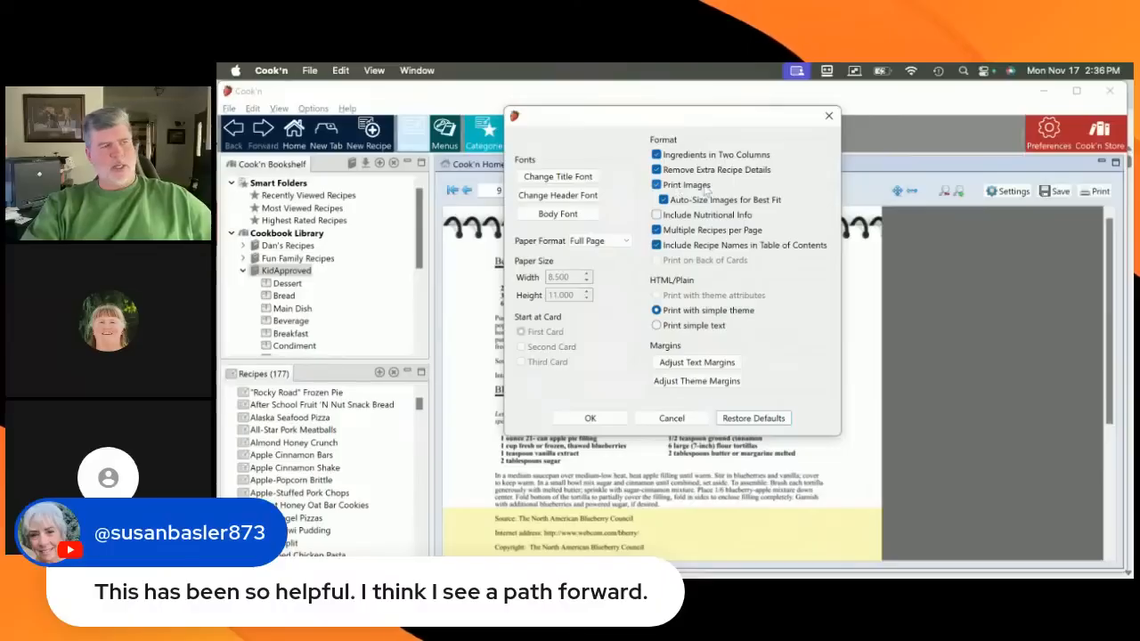
{"action": "left_click", "coordinate": [656, 169]}
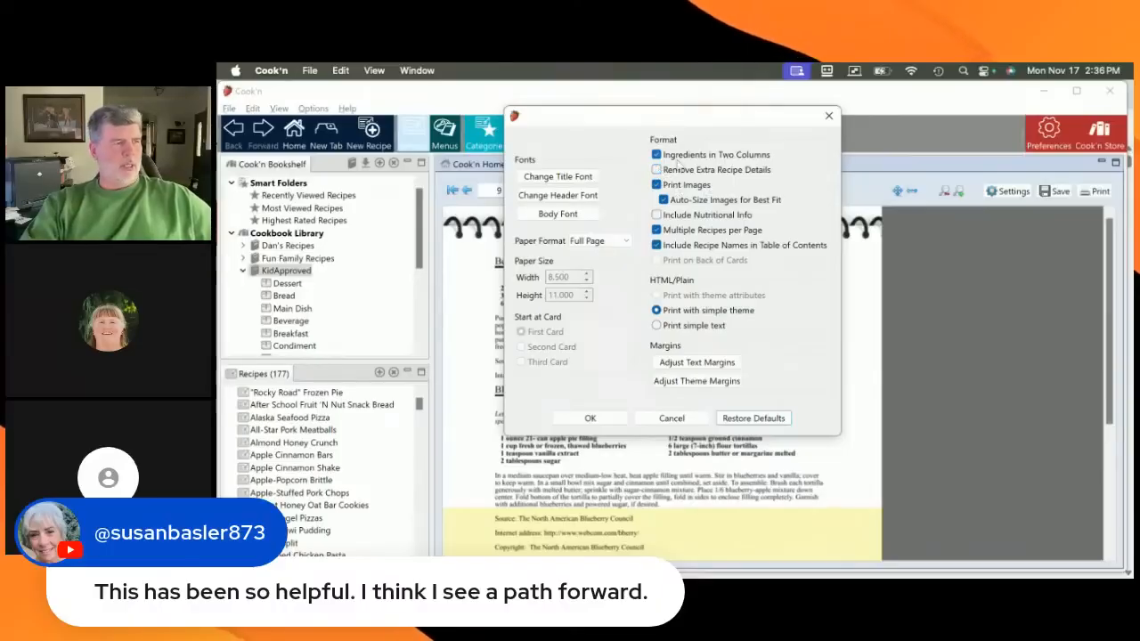
Apply the print settings so the preview rebuilds with extra recipe details at 148 pages
{"action": "left_click", "coordinate": [602, 426]}
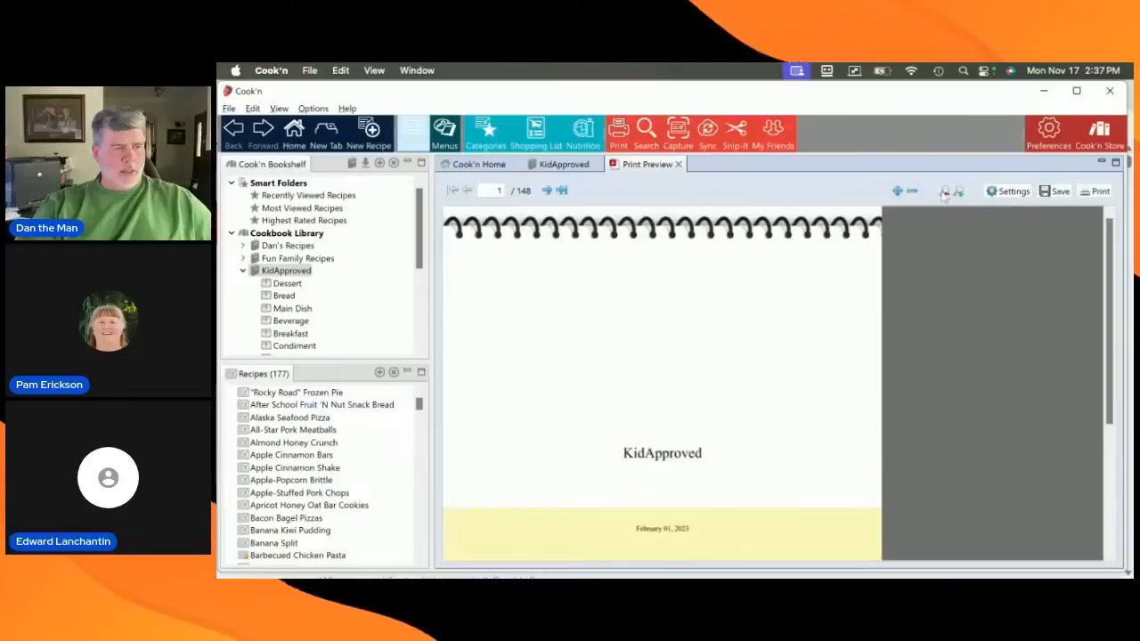
Zoom the preview out to a whole page, then reopen and cancel the print settings
{"action": "left_click", "coordinate": [943, 192]}
{"action": "left_click", "coordinate": [944, 192]}
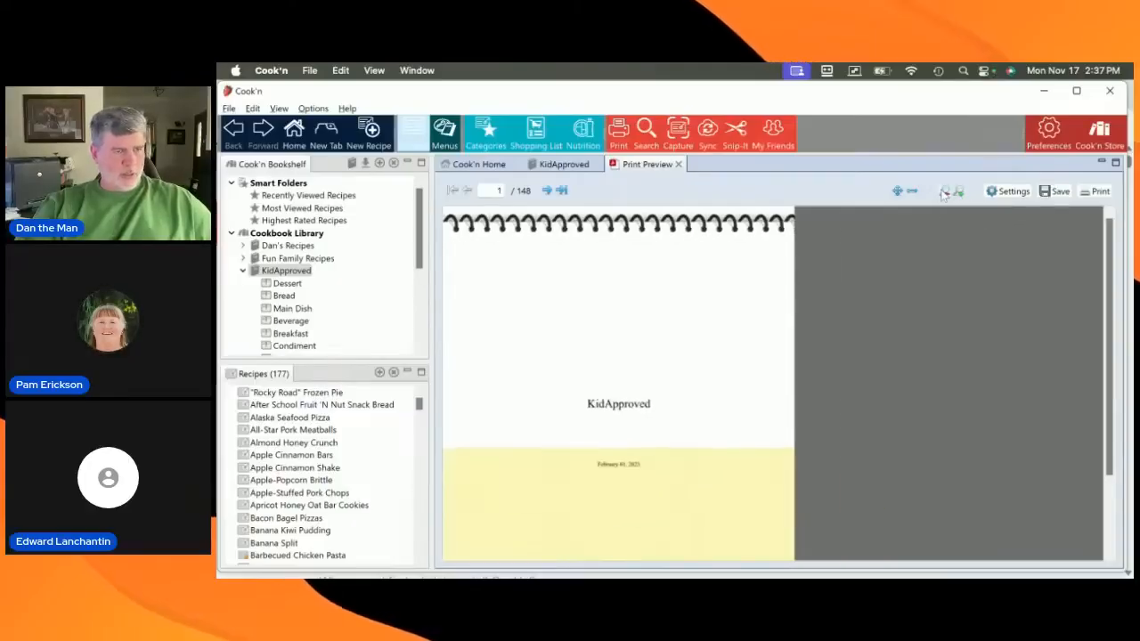
{"action": "left_click", "coordinate": [944, 192]}
{"action": "left_click", "coordinate": [944, 193]}
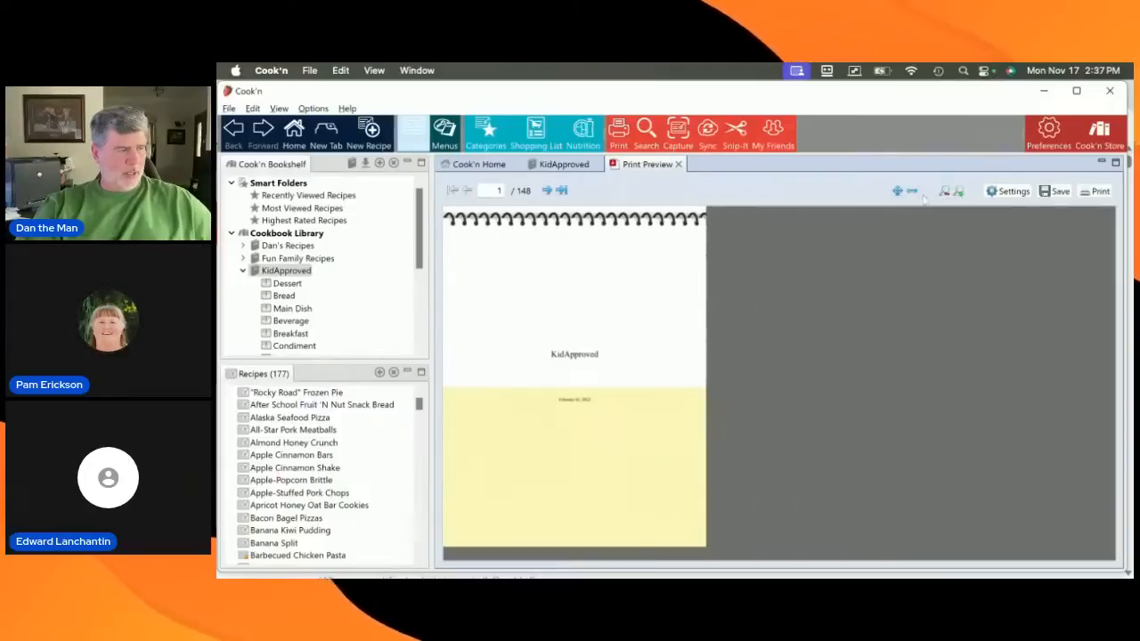
{"action": "left_click", "coordinate": [995, 192]}
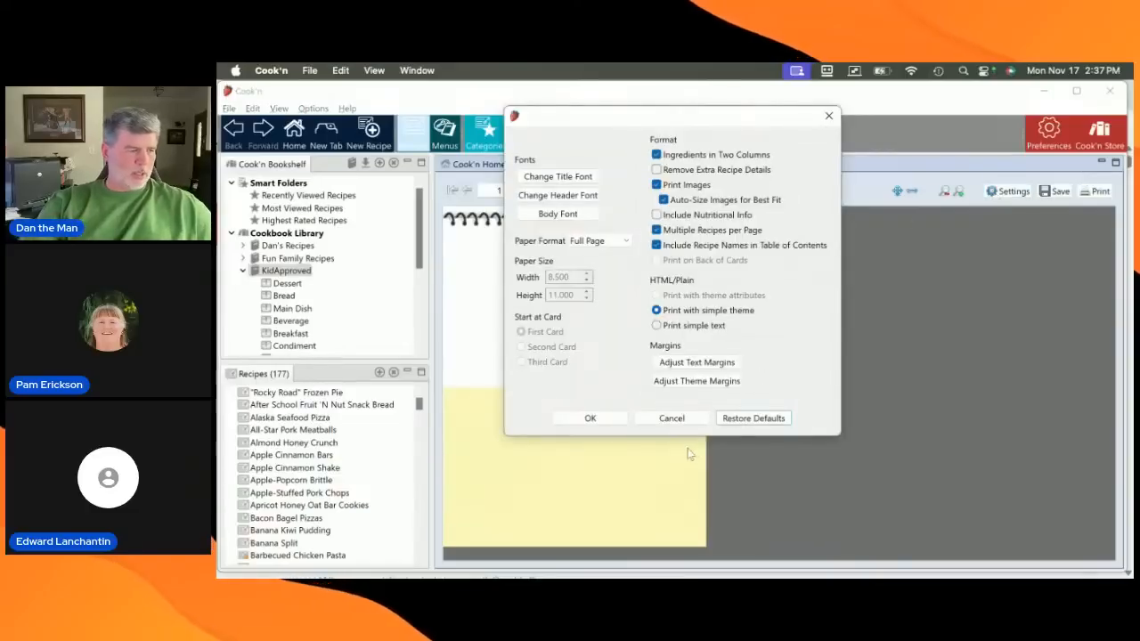
{"action": "left_click", "coordinate": [671, 418]}
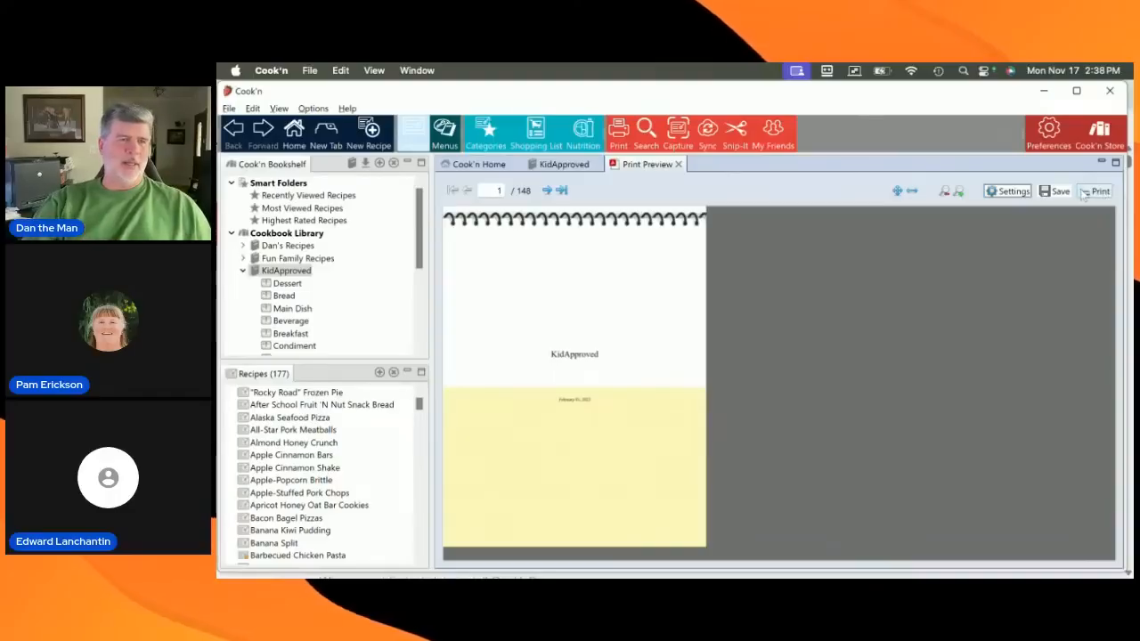
Jump to the last page, zoom in, and step back to the Index on page 146
{"action": "left_click", "coordinate": [561, 190]}
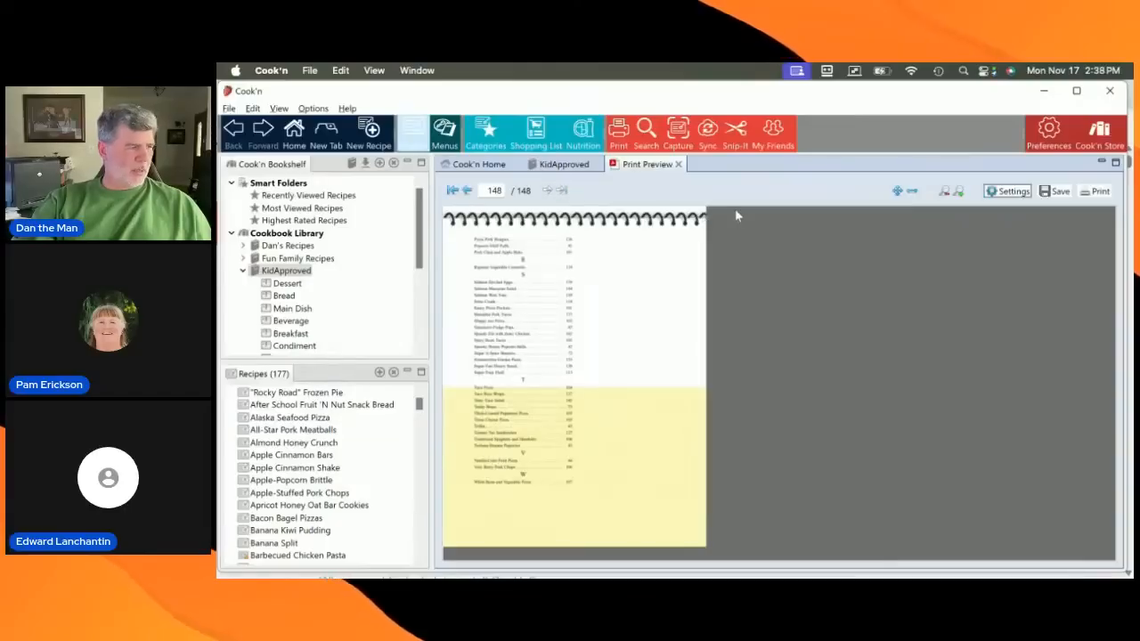
{"action": "left_click", "coordinate": [959, 192]}
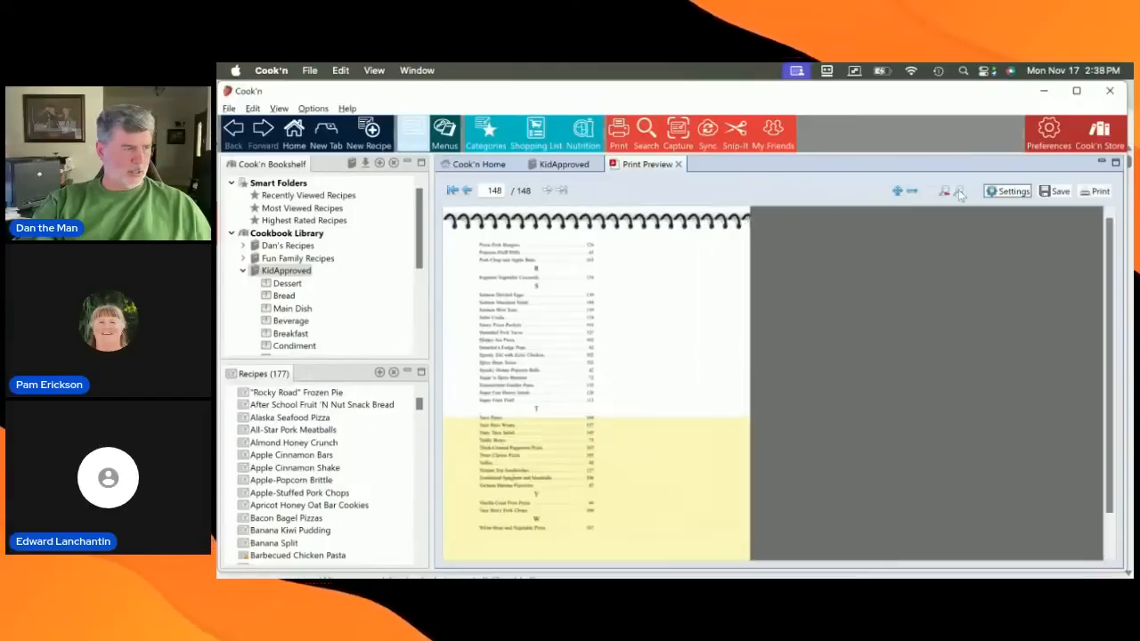
{"action": "left_click", "coordinate": [959, 192]}
{"action": "left_click", "coordinate": [959, 192]}
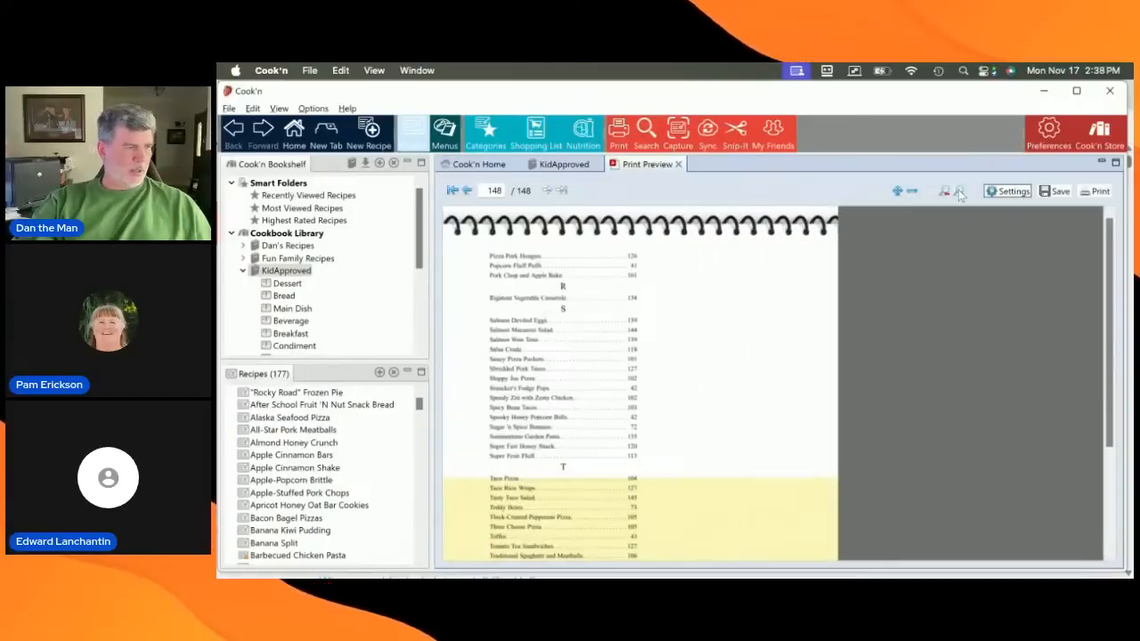
{"action": "left_click", "coordinate": [959, 192]}
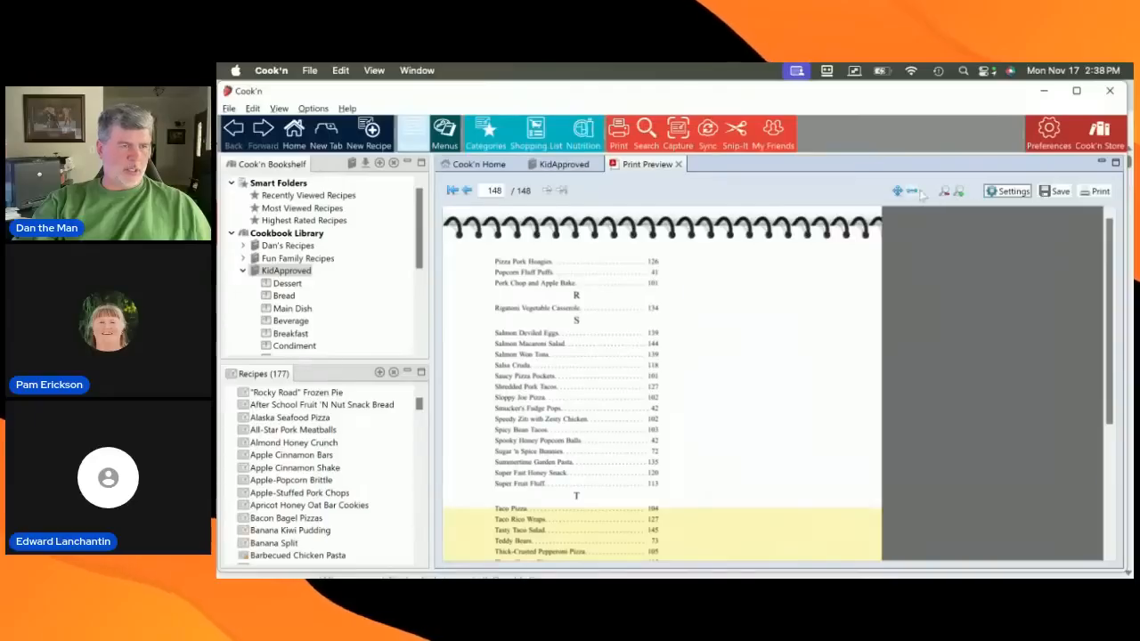
{"action": "left_click", "coordinate": [466, 190]}
{"action": "left_click", "coordinate": [466, 191]}
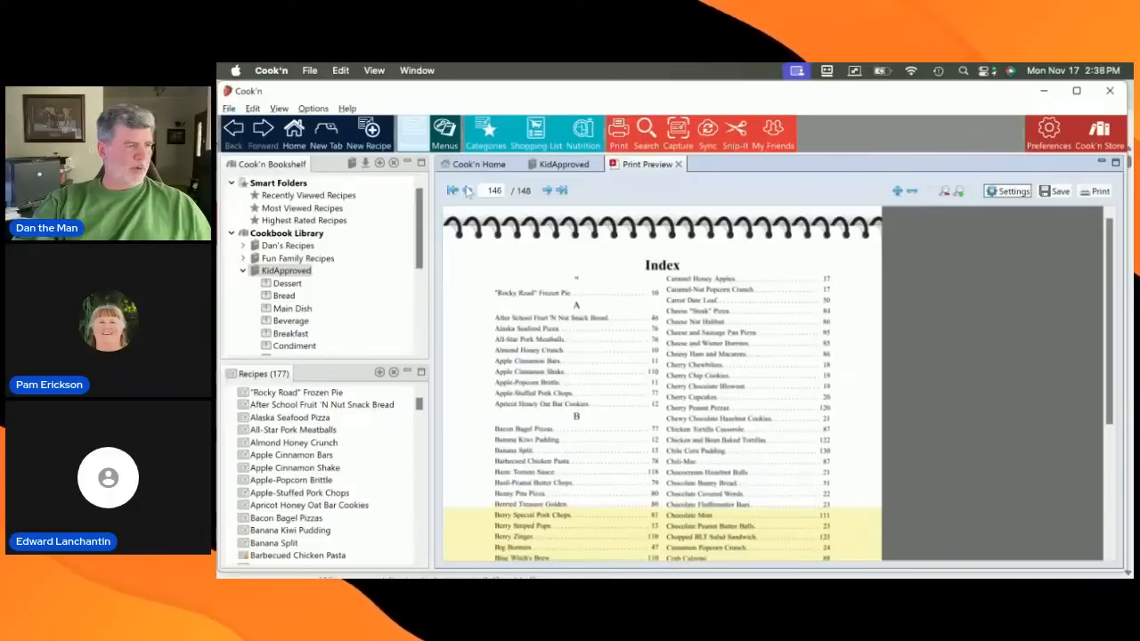
Order a professionally bound KidApproved cookbook with no cover photo, opening the $68.20 Soft Cover order form
{"action": "left_click", "coordinate": [1095, 191]}
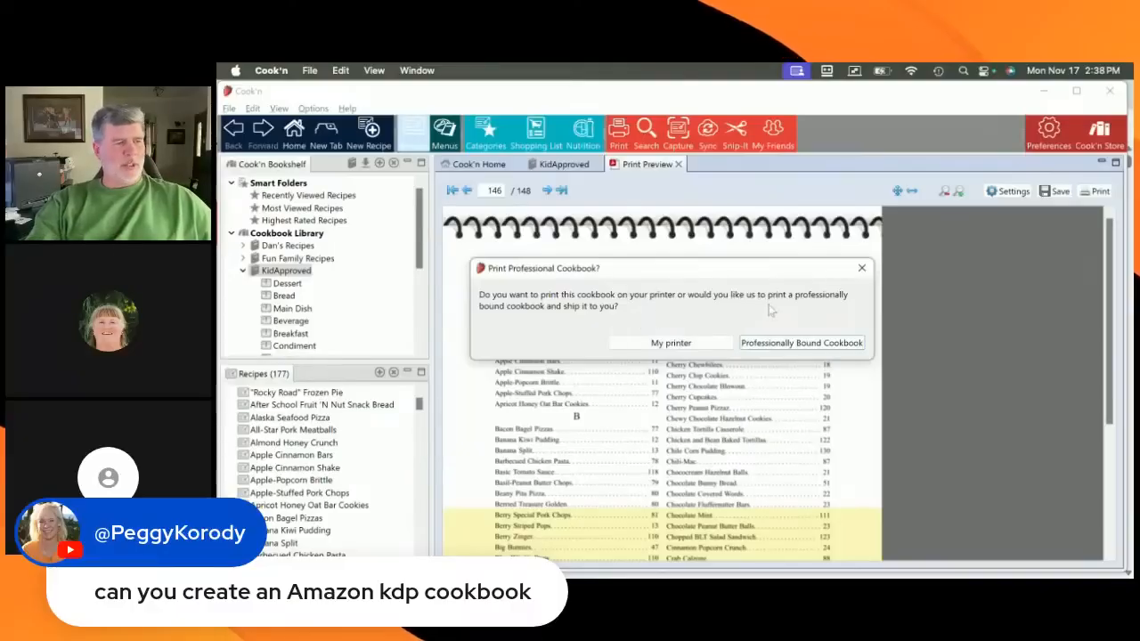
{"action": "left_click", "coordinate": [792, 344]}
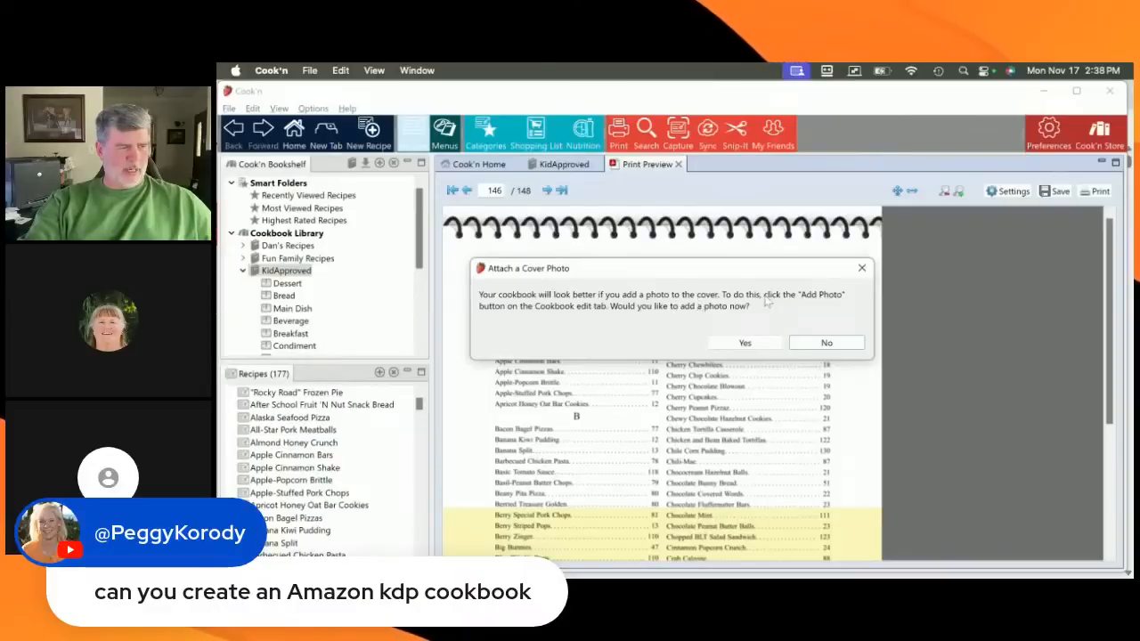
{"action": "left_click", "coordinate": [826, 342]}
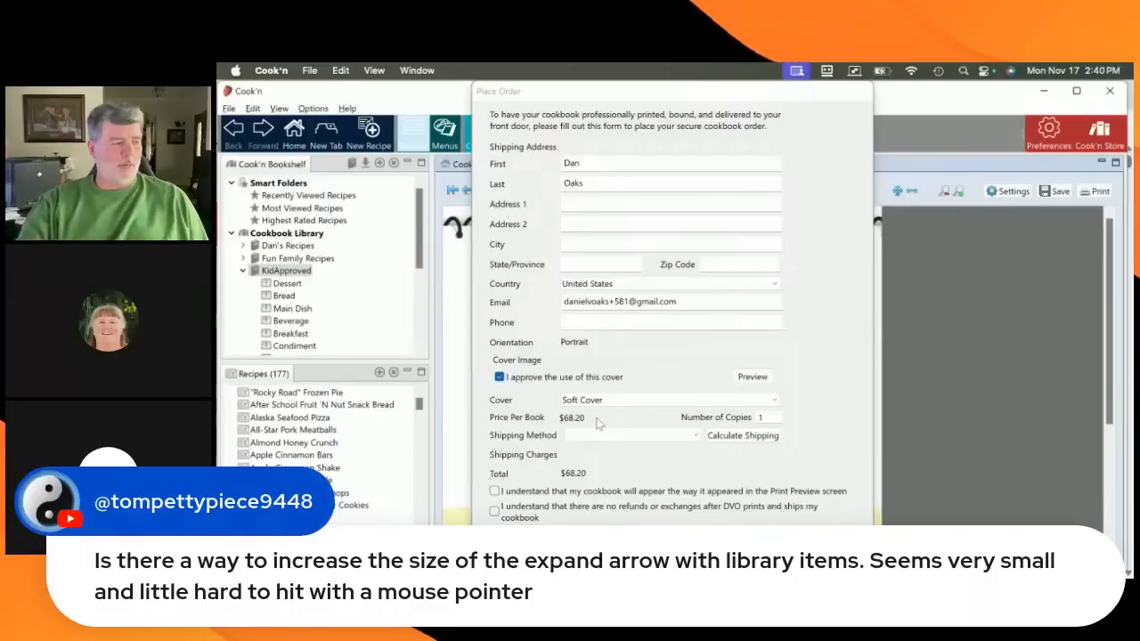
Try Hard Cover, then settle on Soft Cover for the book
{"action": "left_click", "coordinate": [587, 403]}
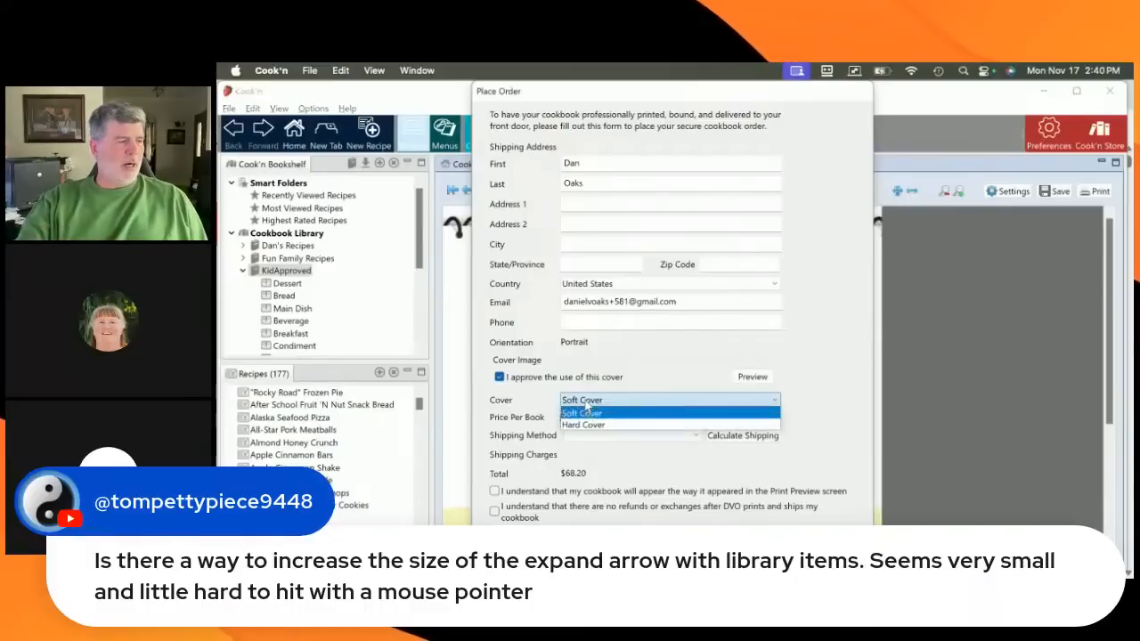
{"action": "left_click", "coordinate": [587, 424]}
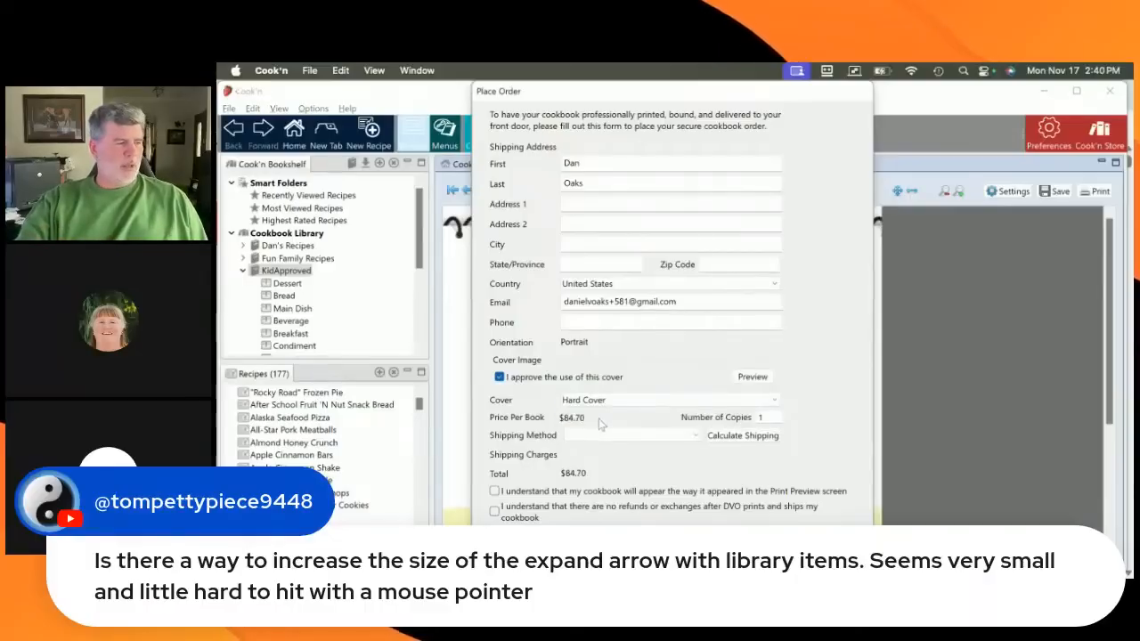
{"action": "left_click", "coordinate": [594, 402]}
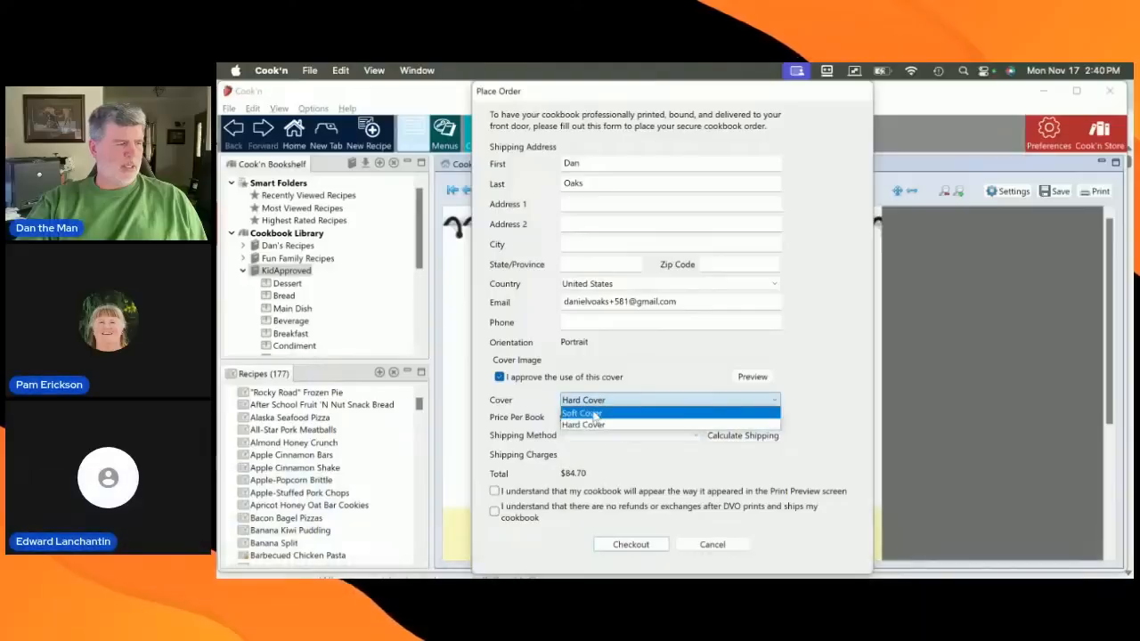
{"action": "left_click", "coordinate": [593, 413]}
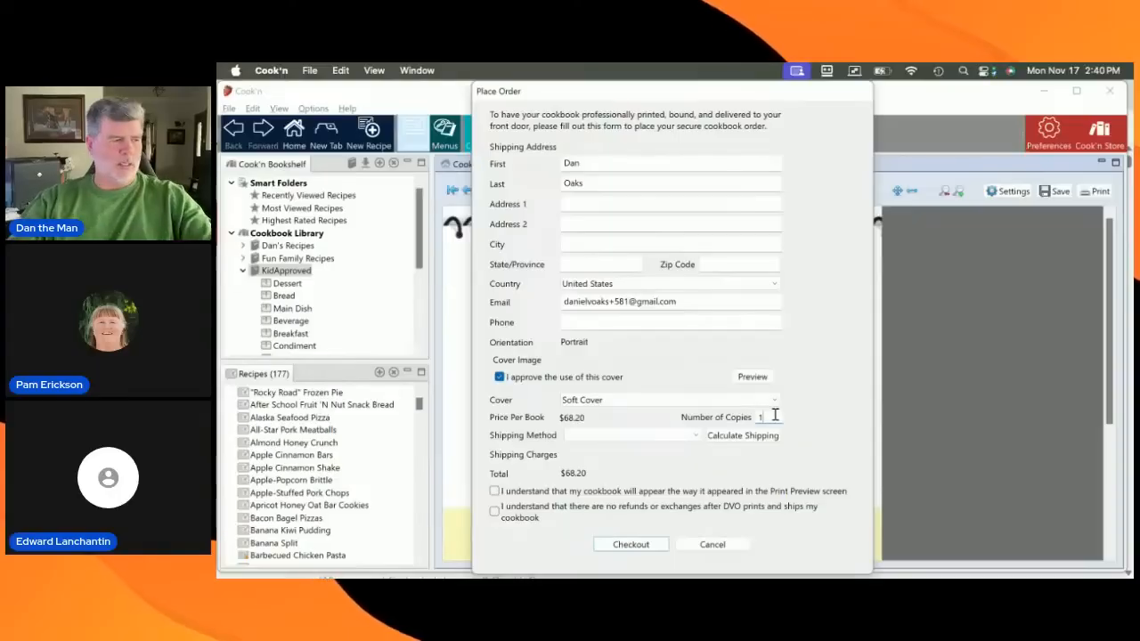
Set the number of copies to 10 after trying 20, 2 and 30, for $375.10 total
{"action": "double_click", "coordinate": [774, 415]}
{"action": "type", "text": "20"}
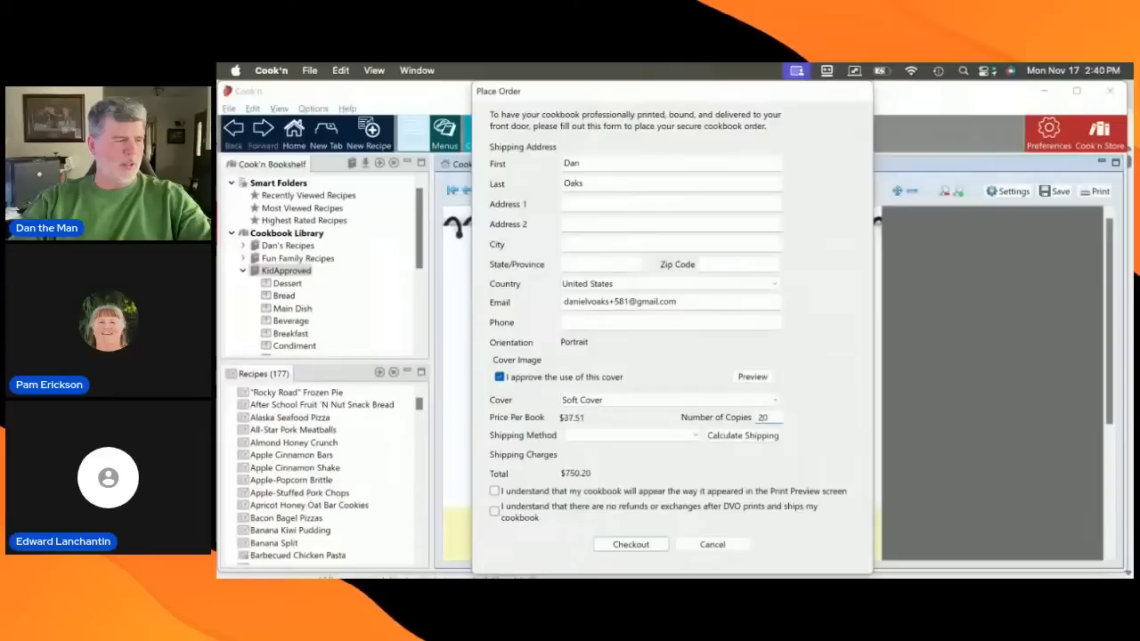
{"action": "key", "text": "BackSpace"}
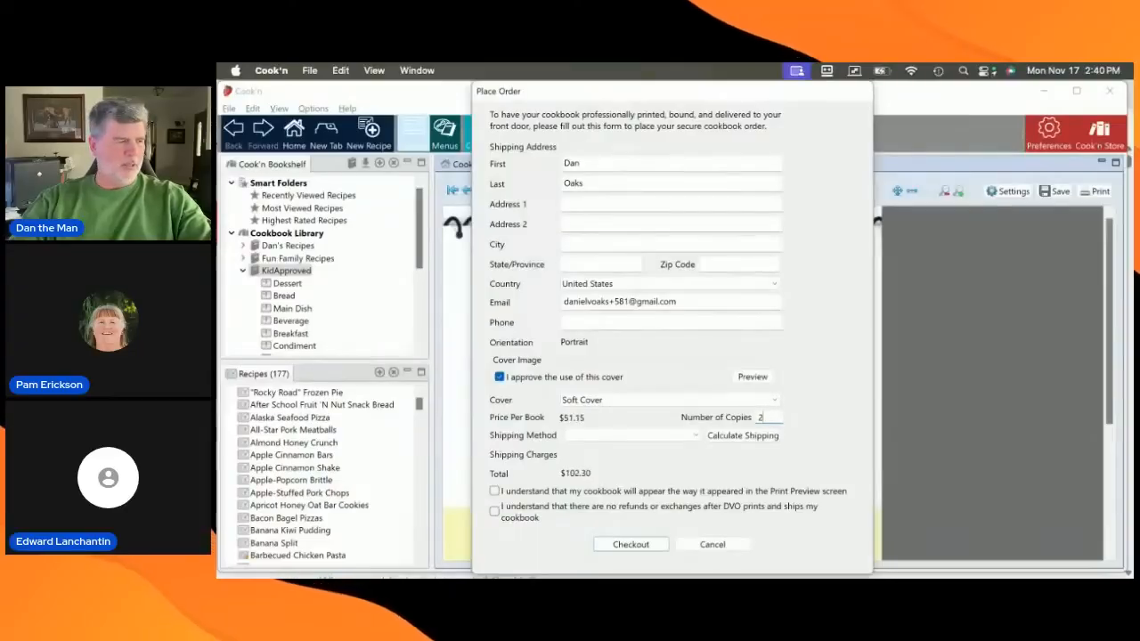
{"action": "key", "text": "BackSpace"}
{"action": "type", "text": "2"}
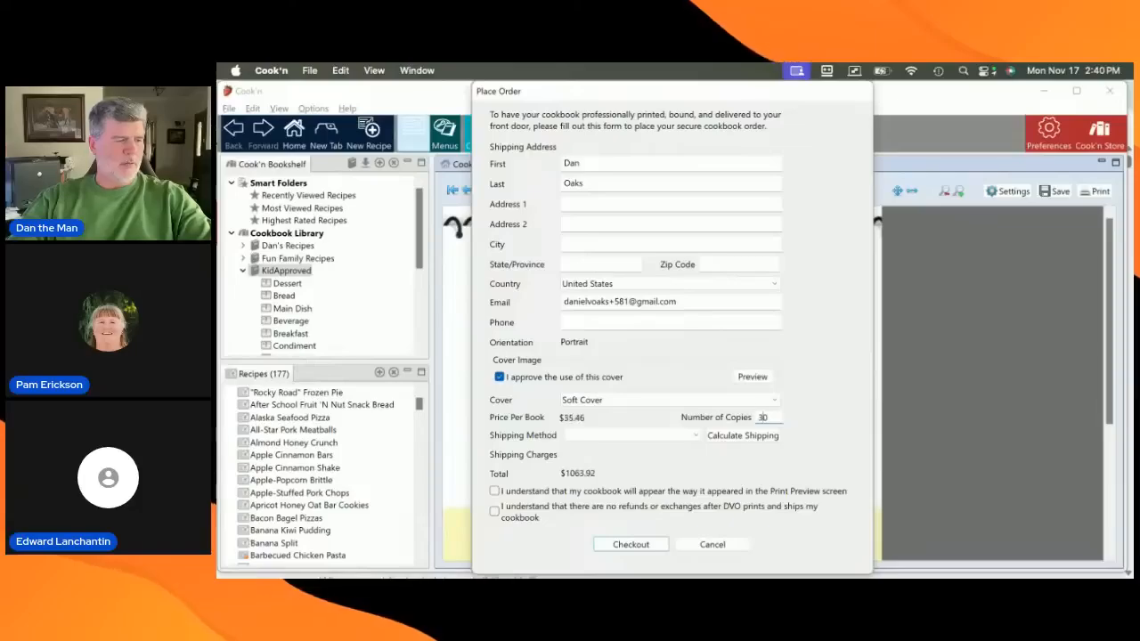
{"action": "key", "text": "BackSpace"}
{"action": "type", "text": "30"}
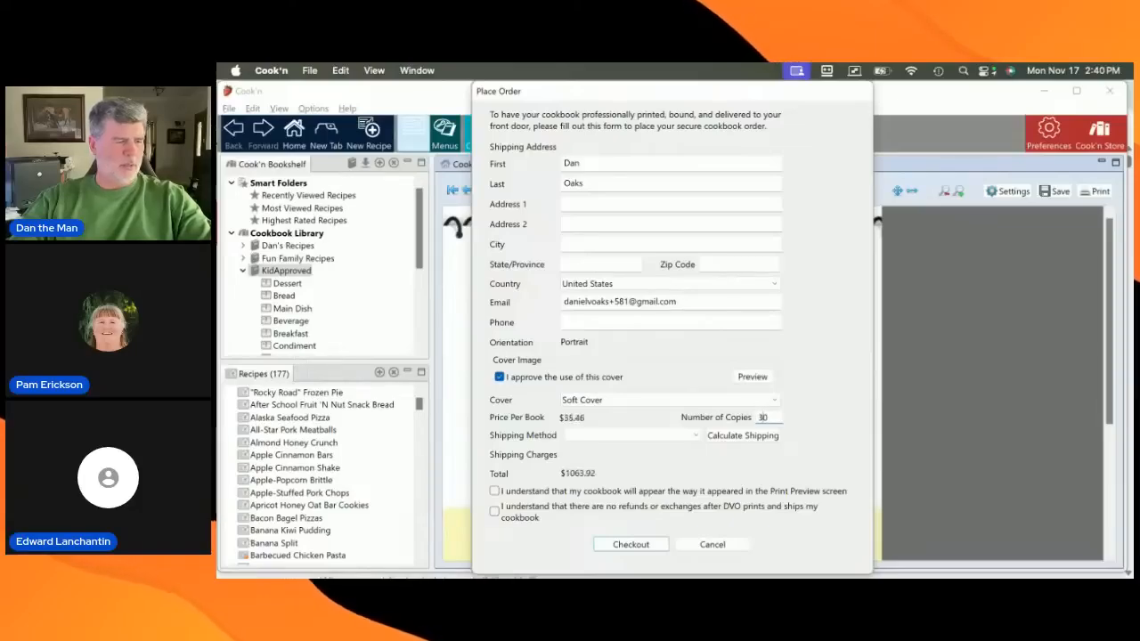
{"action": "key", "text": "BackSpace"}
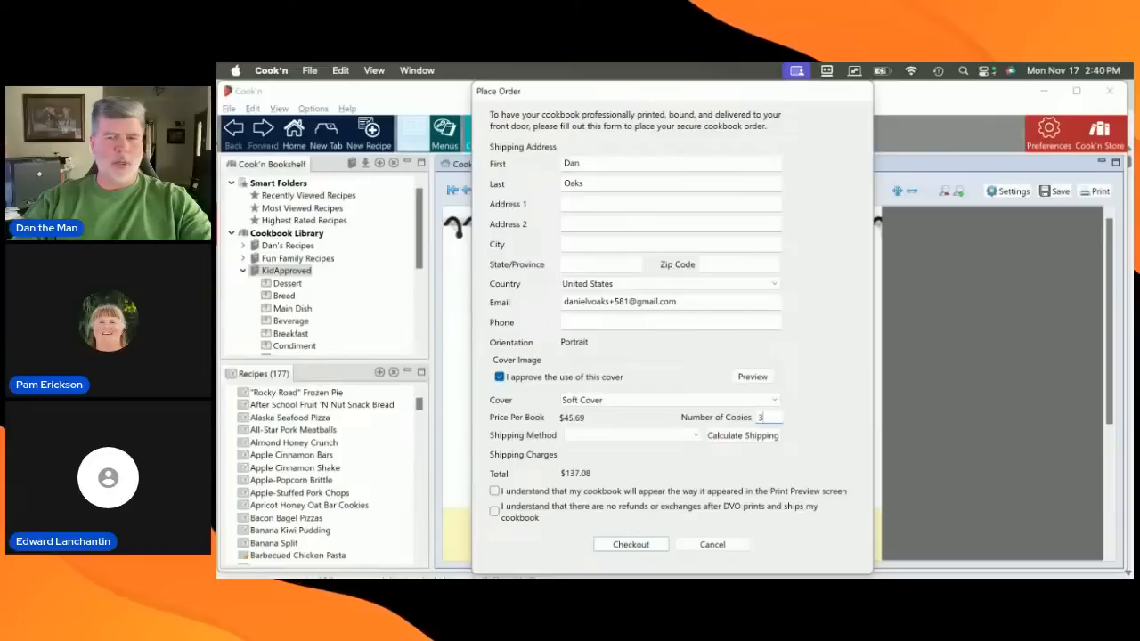
{"action": "key", "text": "BackSpace"}
{"action": "type", "text": "10"}
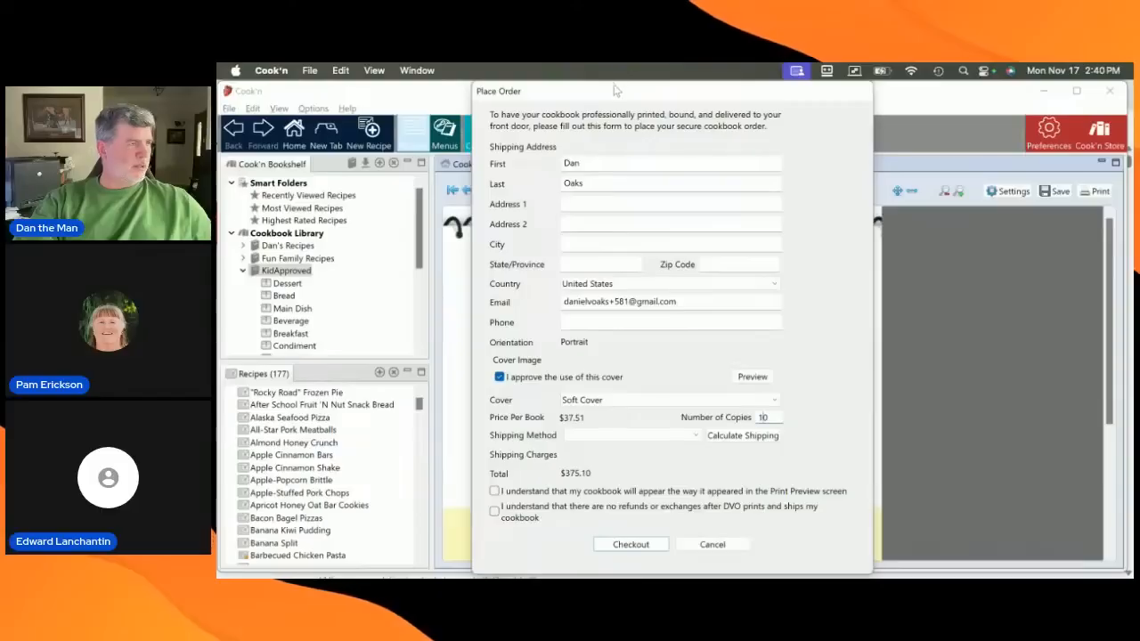
Move the order form aside and cancel the order, returning to the Index preview
{"action": "left_click_drag", "start_coordinate": [614, 90], "coordinate": [685, 93]}
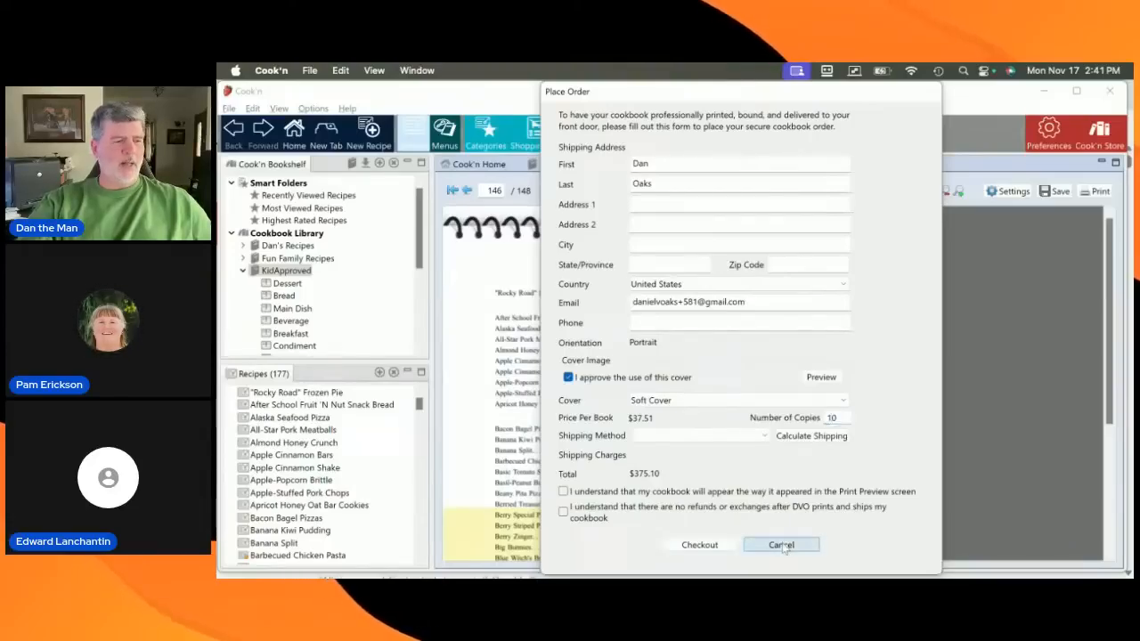
{"action": "left_click", "coordinate": [782, 544]}
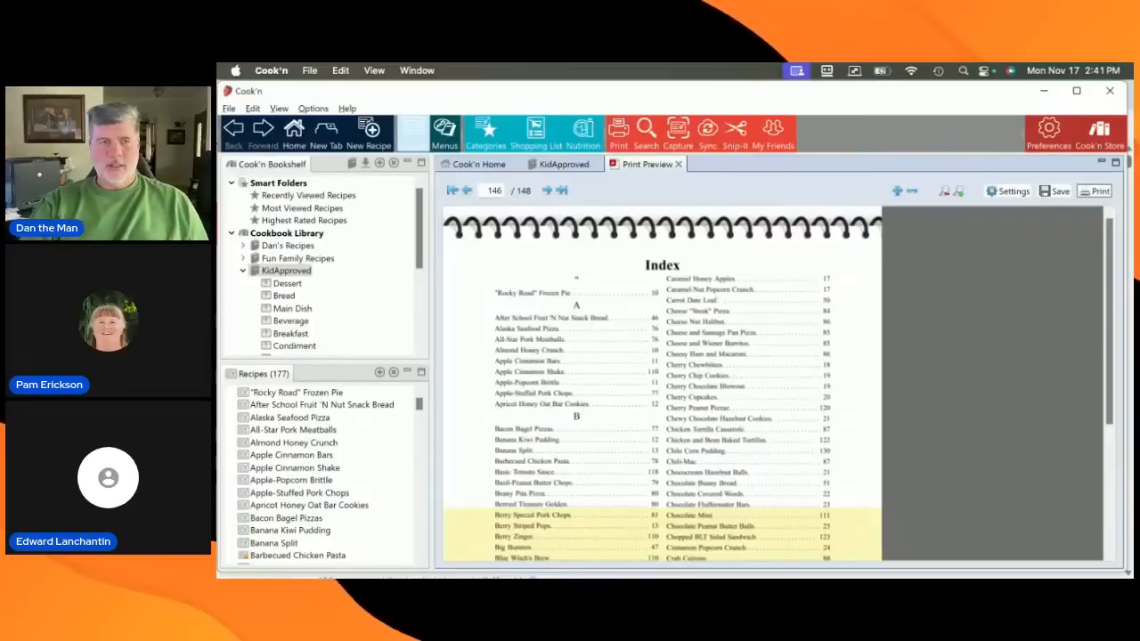
{"action": "left_click", "coordinate": [1095, 192]}
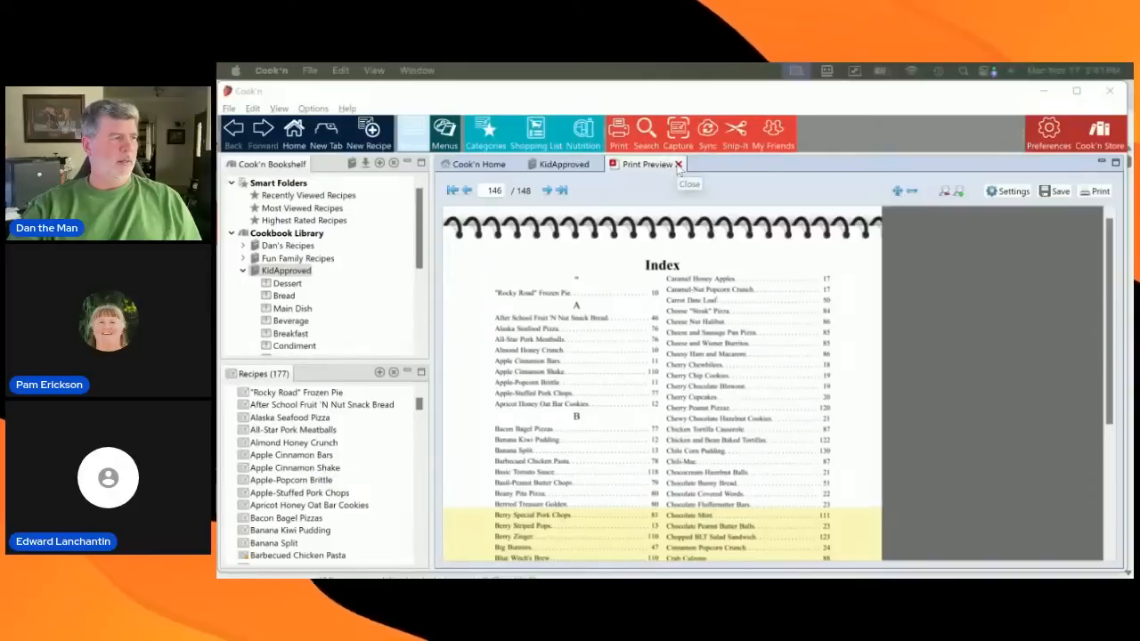
Close the Print Preview tab and then the KidApproved cookbook tab
{"action": "left_click", "coordinate": [678, 165]}
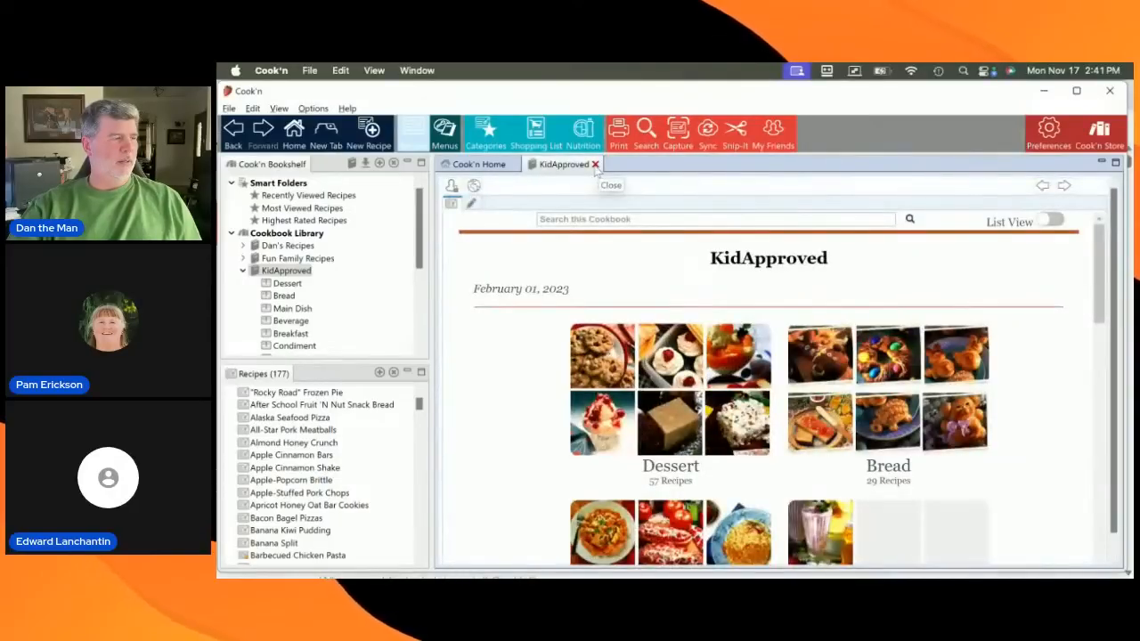
{"action": "left_click", "coordinate": [595, 165]}
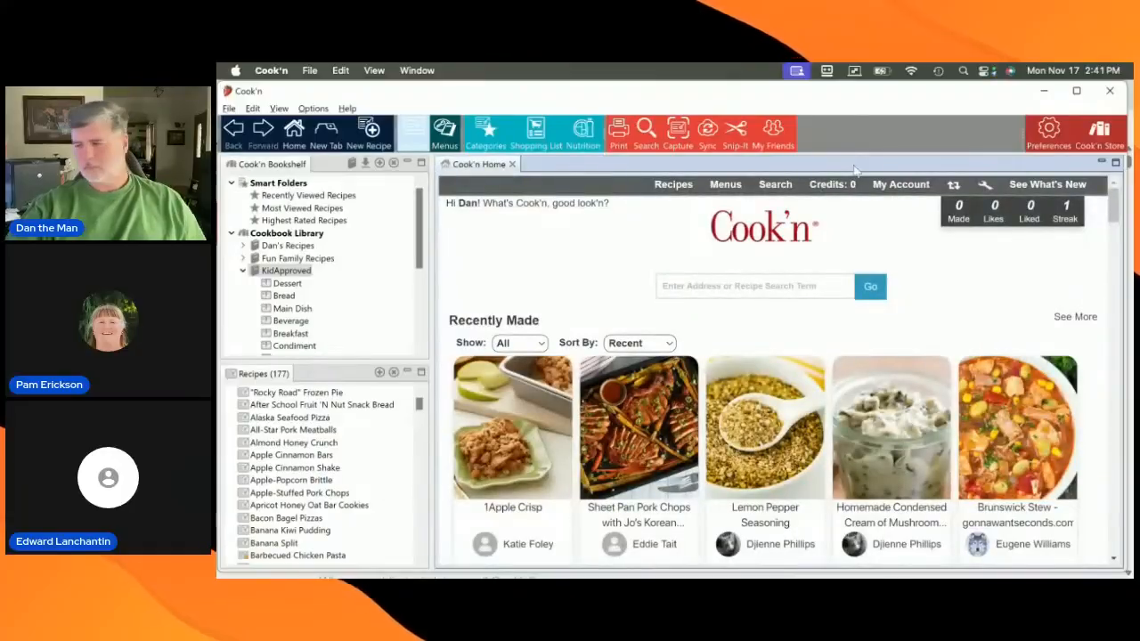
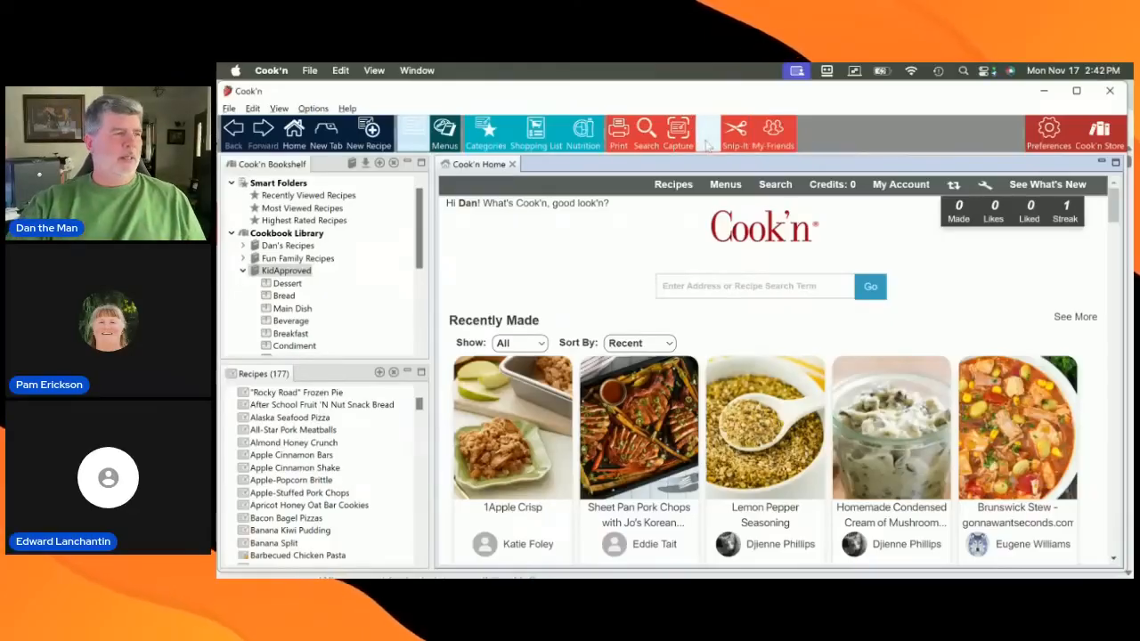
Open and close the Snip-It capture tool, then bring up Cook'n Preferences
{"action": "left_click", "coordinate": [739, 133]}
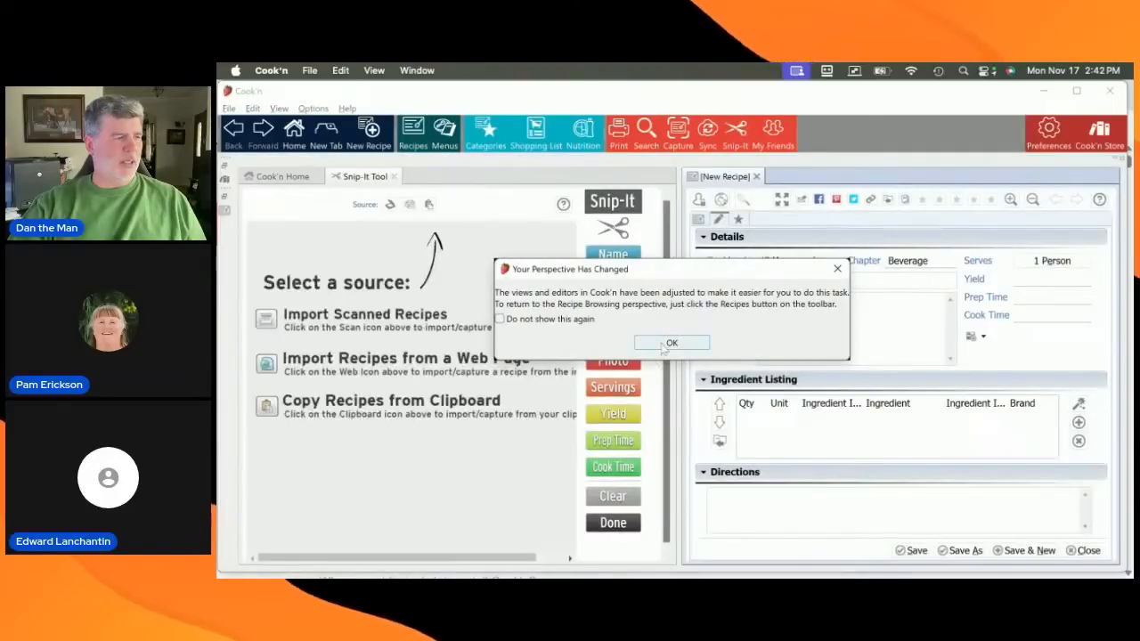
{"action": "left_click", "coordinate": [668, 345]}
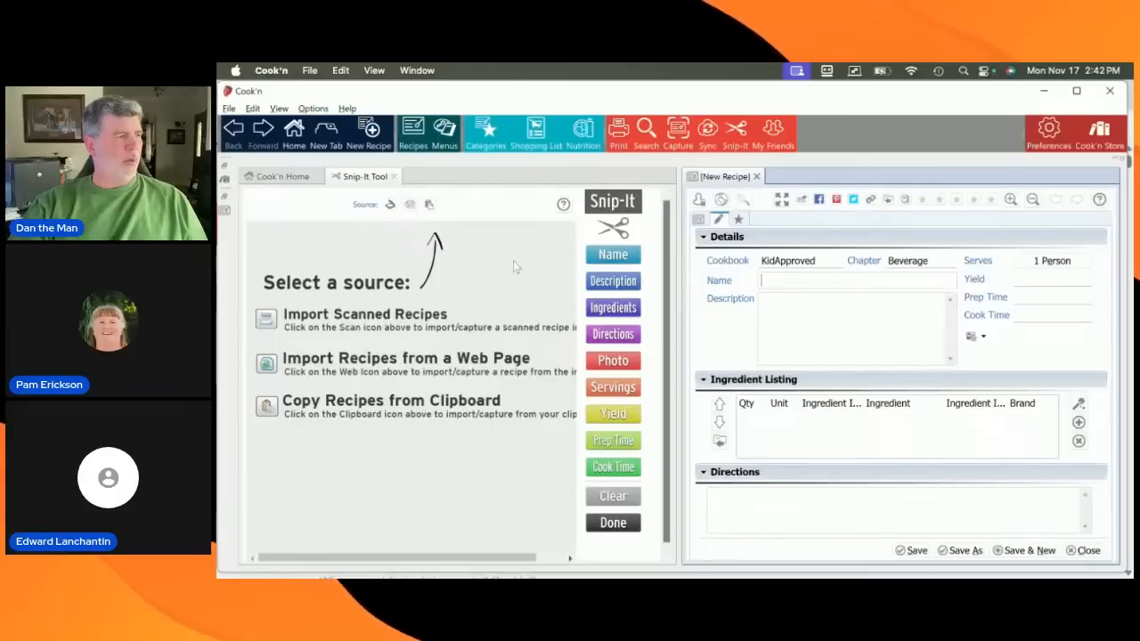
{"action": "left_click", "coordinate": [623, 523]}
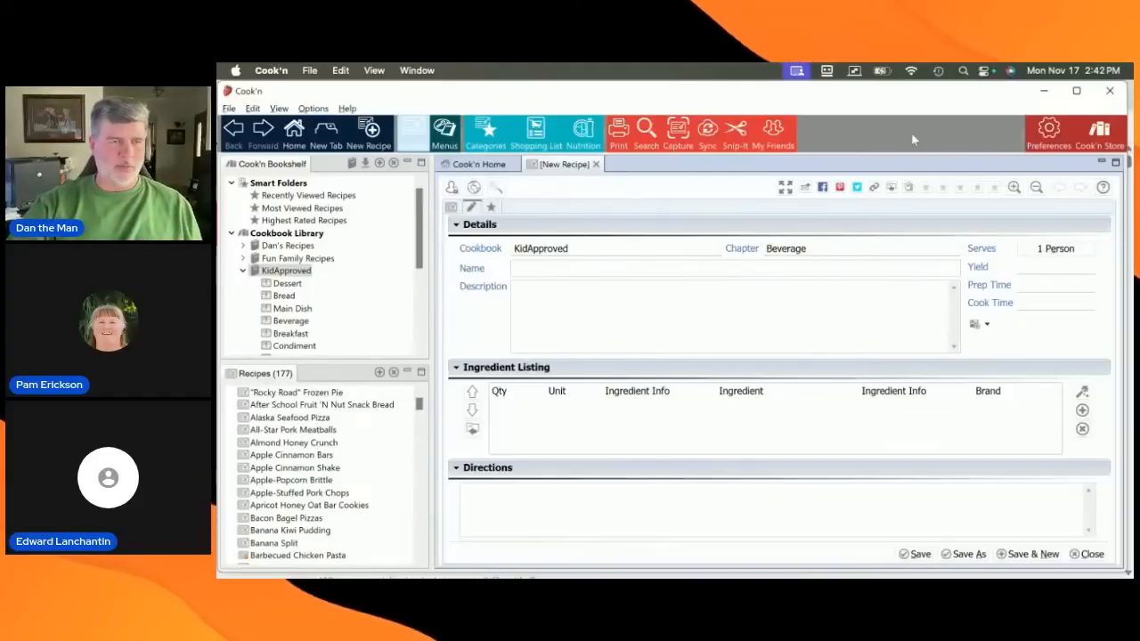
{"action": "left_click", "coordinate": [1057, 136]}
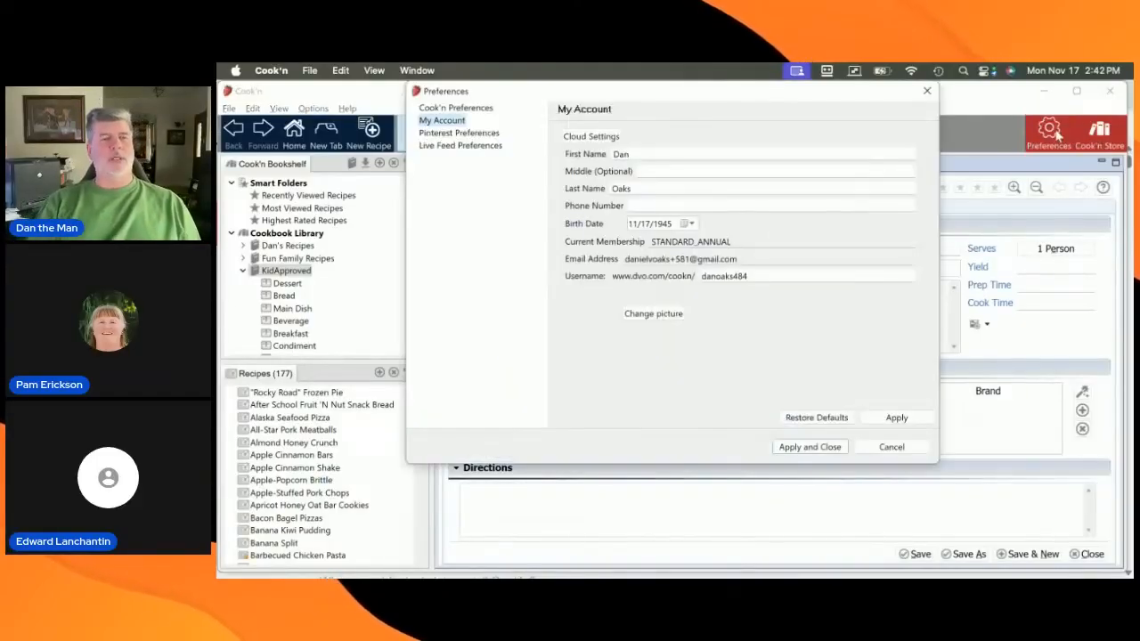
From the general Cook'n Preferences page, open the Capture Plugin Info link
{"action": "left_click", "coordinate": [456, 109]}
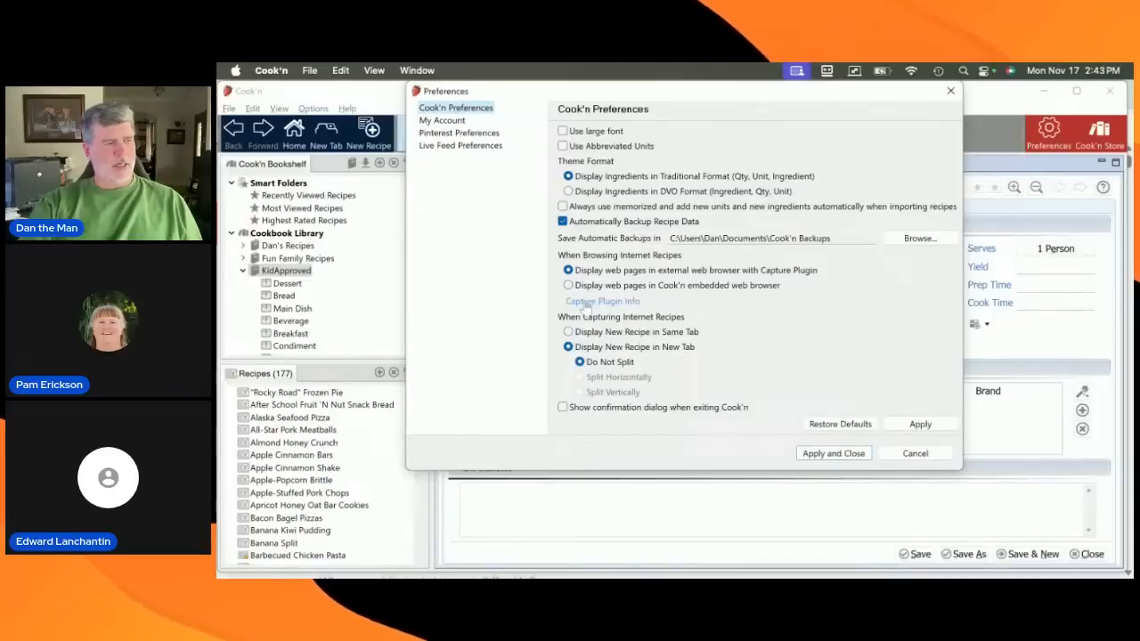
{"action": "left_click", "coordinate": [591, 303]}
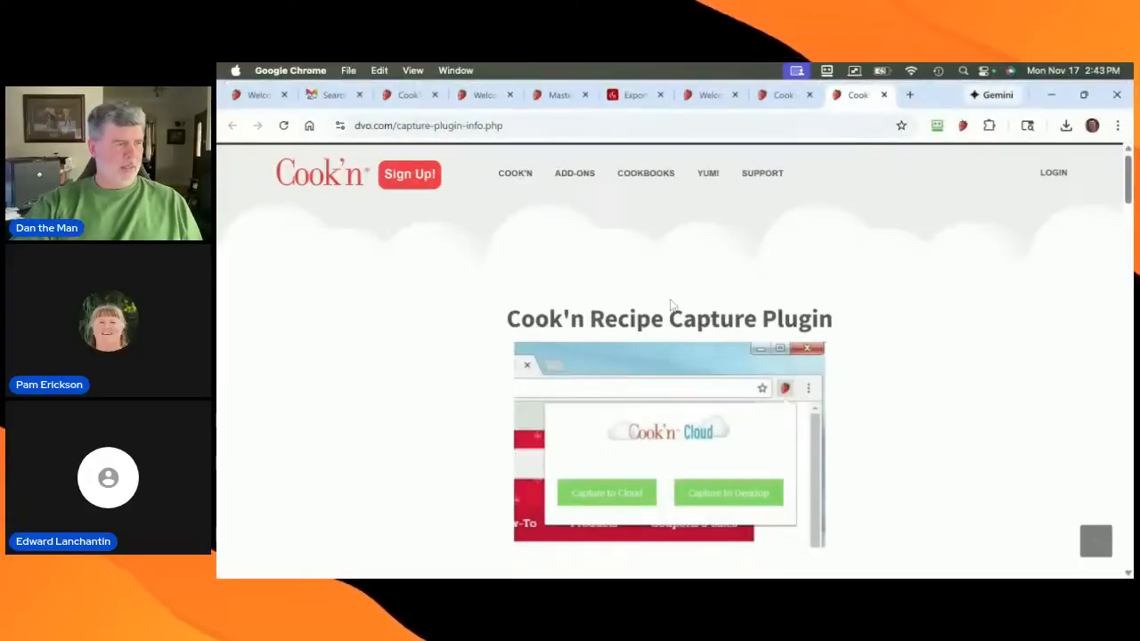
Scroll to 'How to Install in Google Chrome' and follow the Chrome Web Store link
{"action": "scroll", "coordinate": [672, 305], "scroll_direction": "down", "scroll_amount": 3}
{"action": "scroll", "coordinate": [672, 306], "scroll_direction": "down", "scroll_amount": 5}
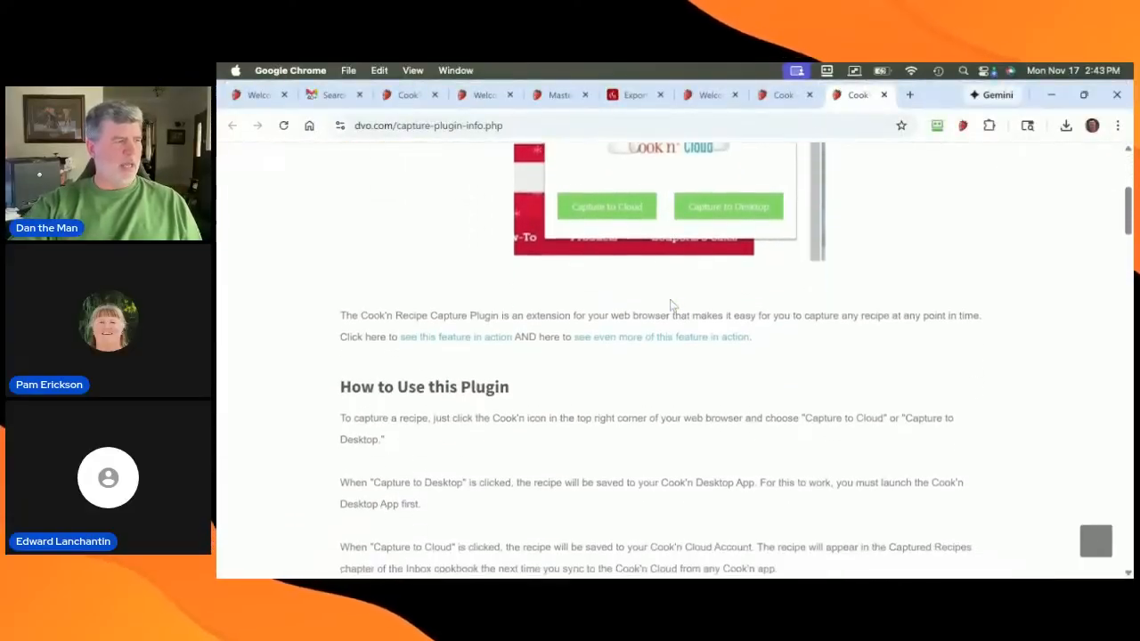
{"action": "scroll", "coordinate": [672, 305], "scroll_direction": "down", "scroll_amount": 1}
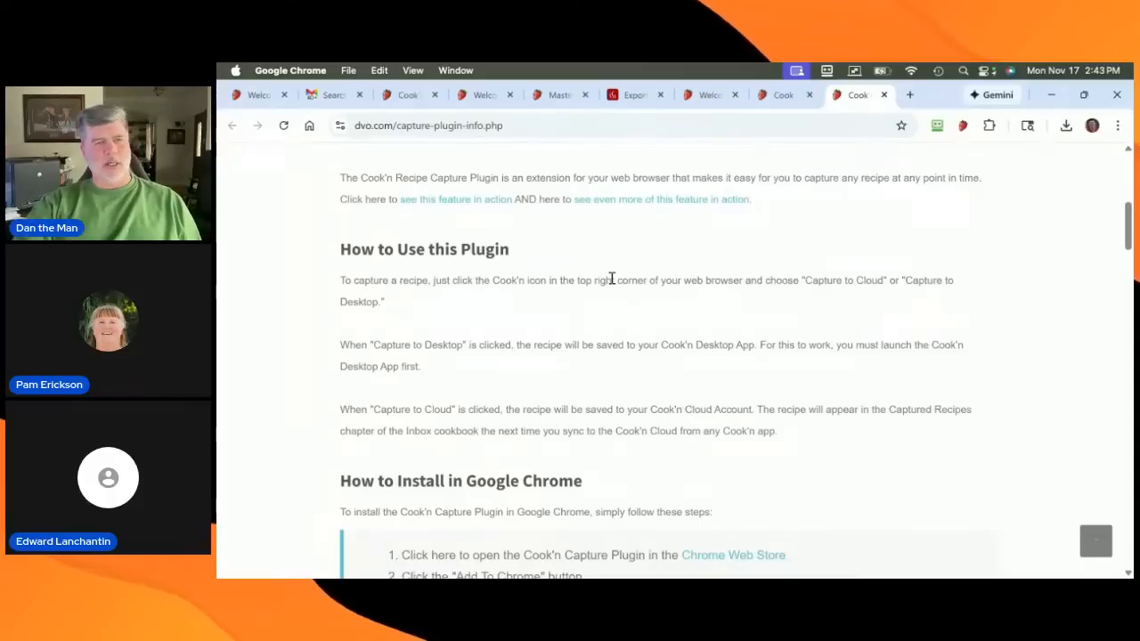
{"action": "scroll", "coordinate": [603, 278], "scroll_direction": "down", "scroll_amount": 5}
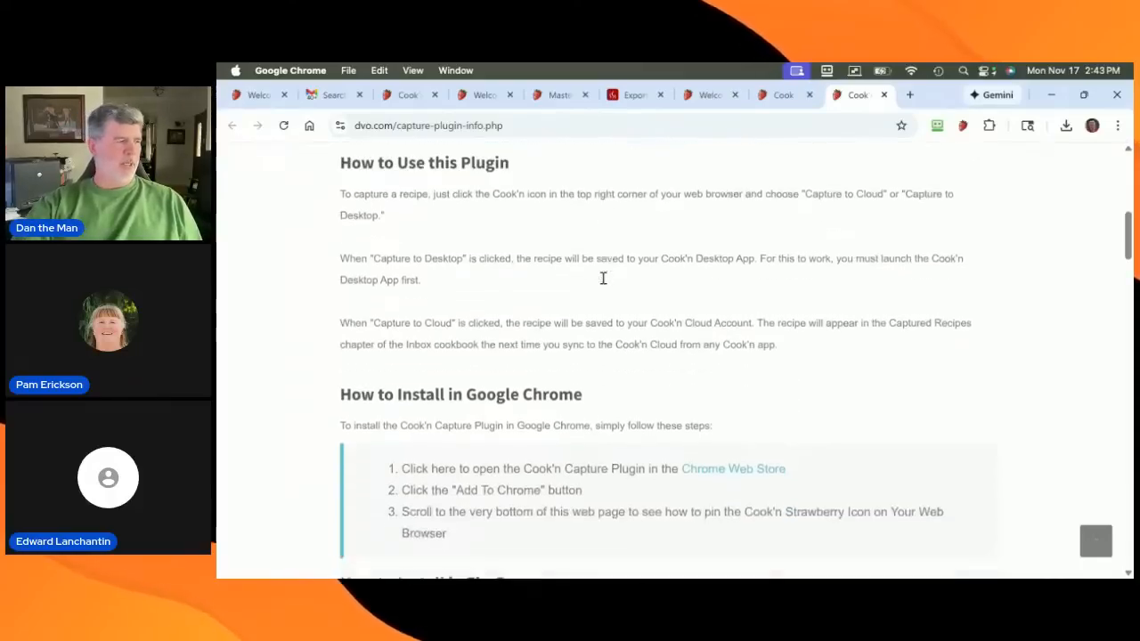
{"action": "scroll", "coordinate": [579, 267], "scroll_direction": "down", "scroll_amount": 1}
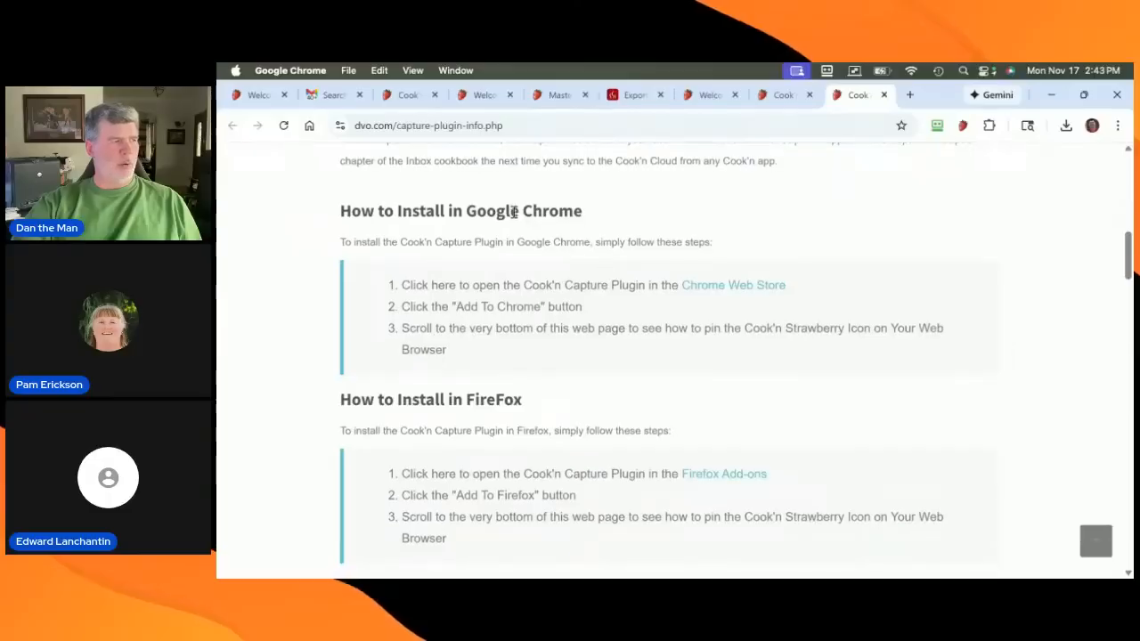
{"action": "left_click", "coordinate": [699, 291]}
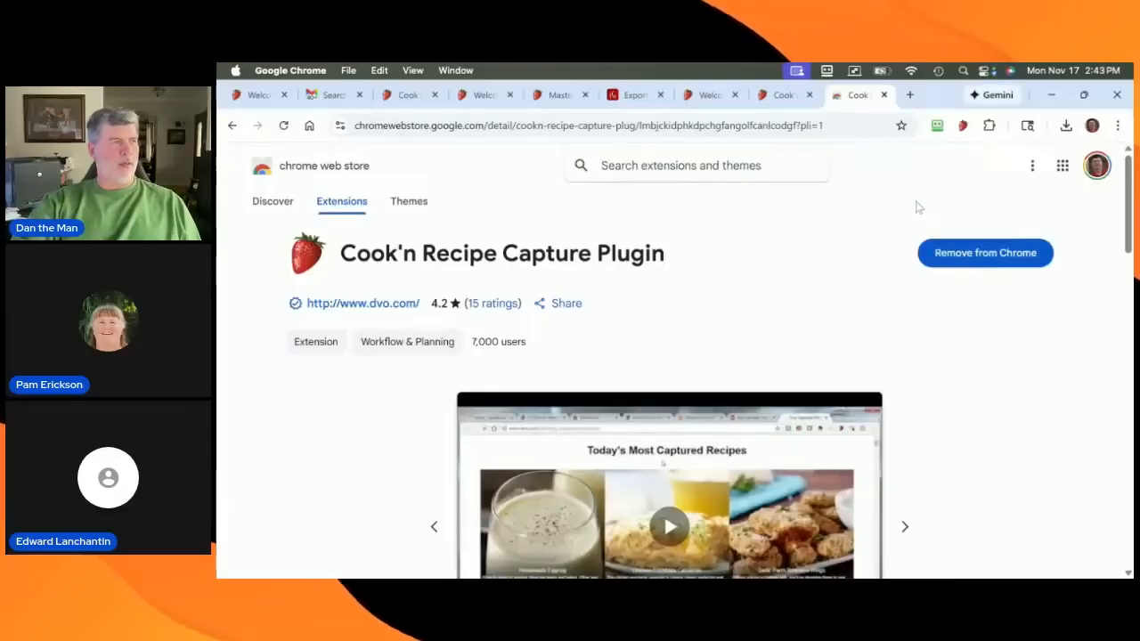
Remove the Cook'n Recipe Capture Plugin from Chrome and add it back
{"action": "left_click", "coordinate": [962, 256]}
{"action": "left_click", "coordinate": [856, 256]}
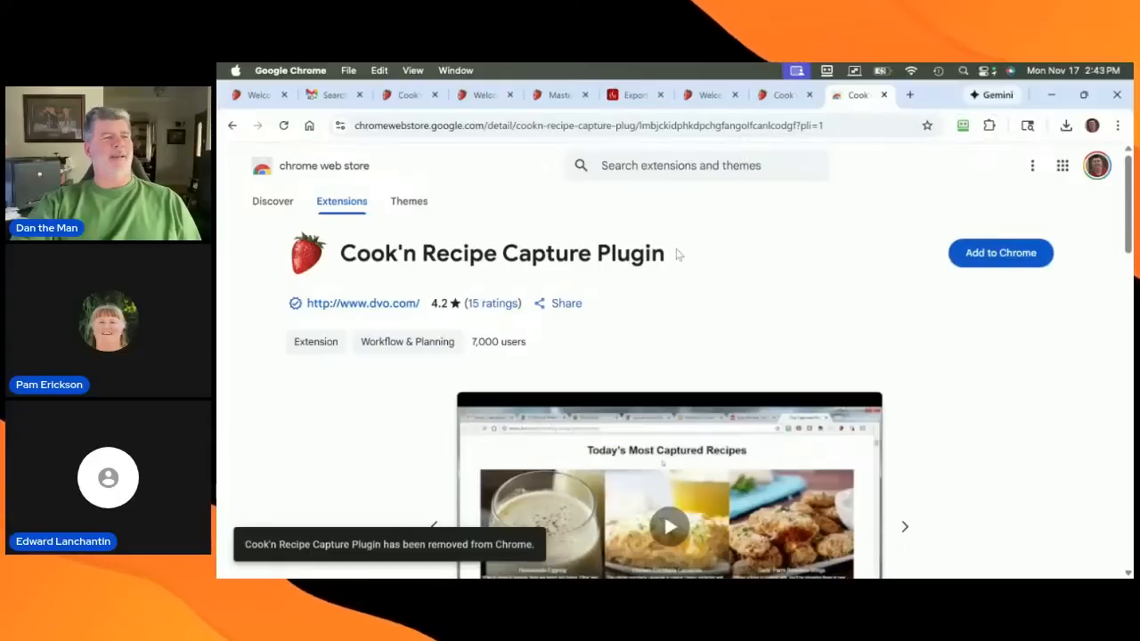
{"action": "left_click", "coordinate": [995, 254]}
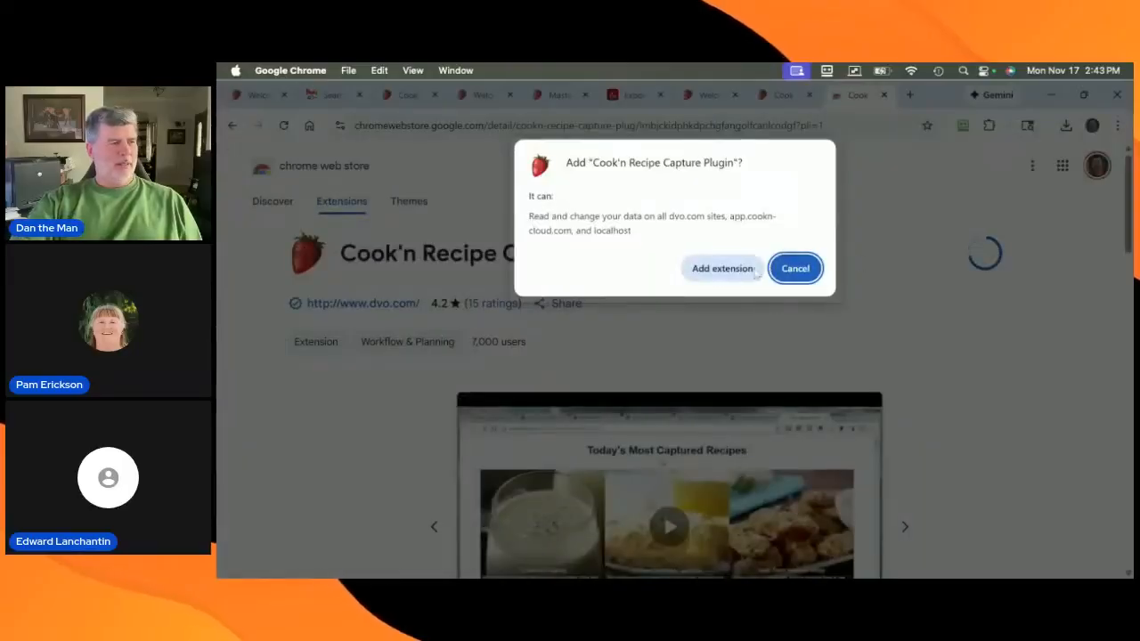
{"action": "left_click", "coordinate": [722, 275]}
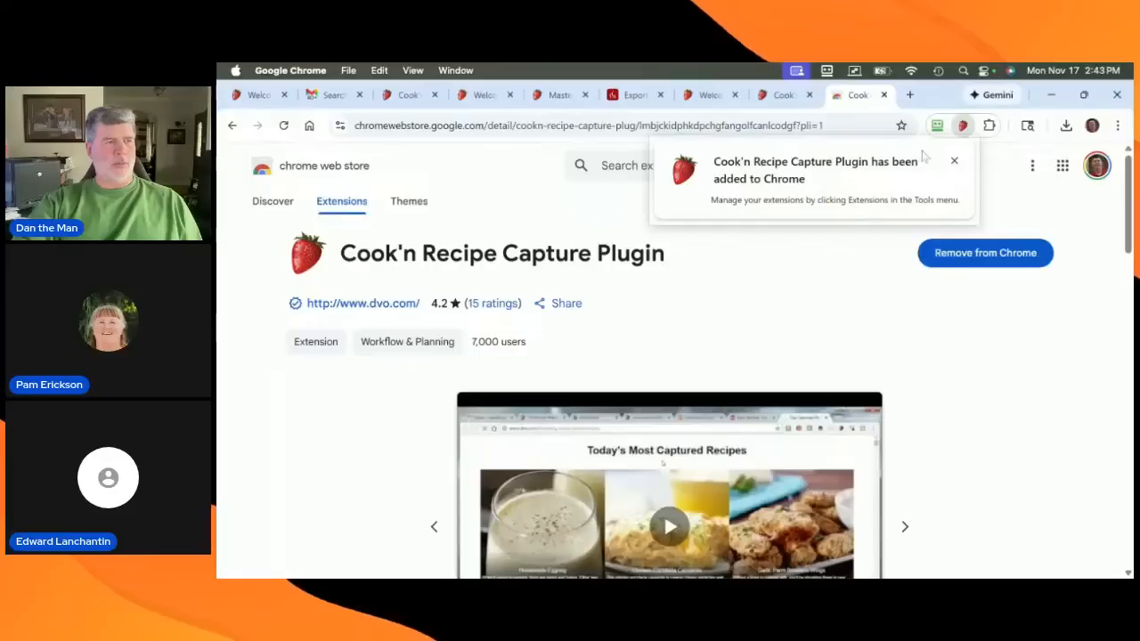
{"action": "left_click", "coordinate": [954, 163]}
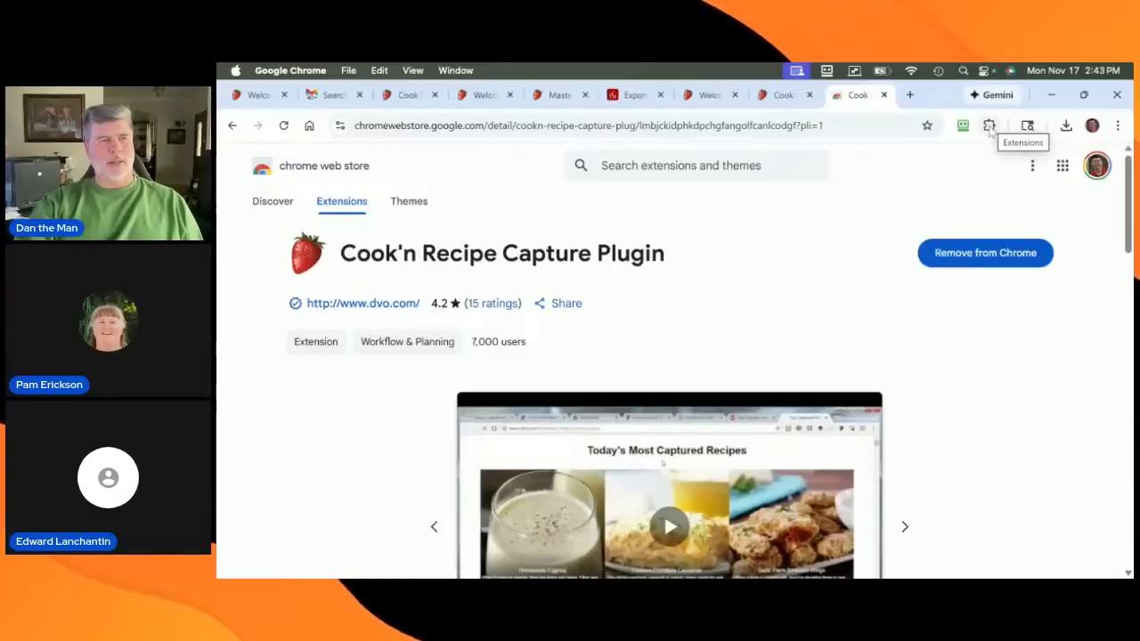
Pin the Cook'n Recipe Capture Plugin in Chrome's extensions list and open its panel
{"action": "left_click", "coordinate": [989, 127]}
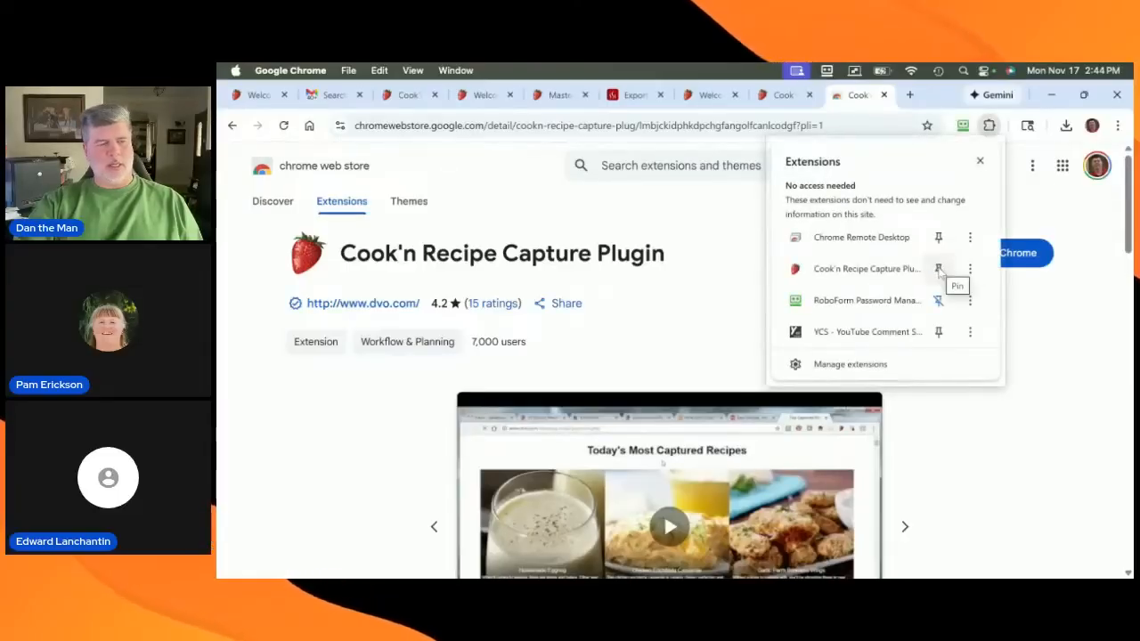
{"action": "left_click", "coordinate": [939, 269]}
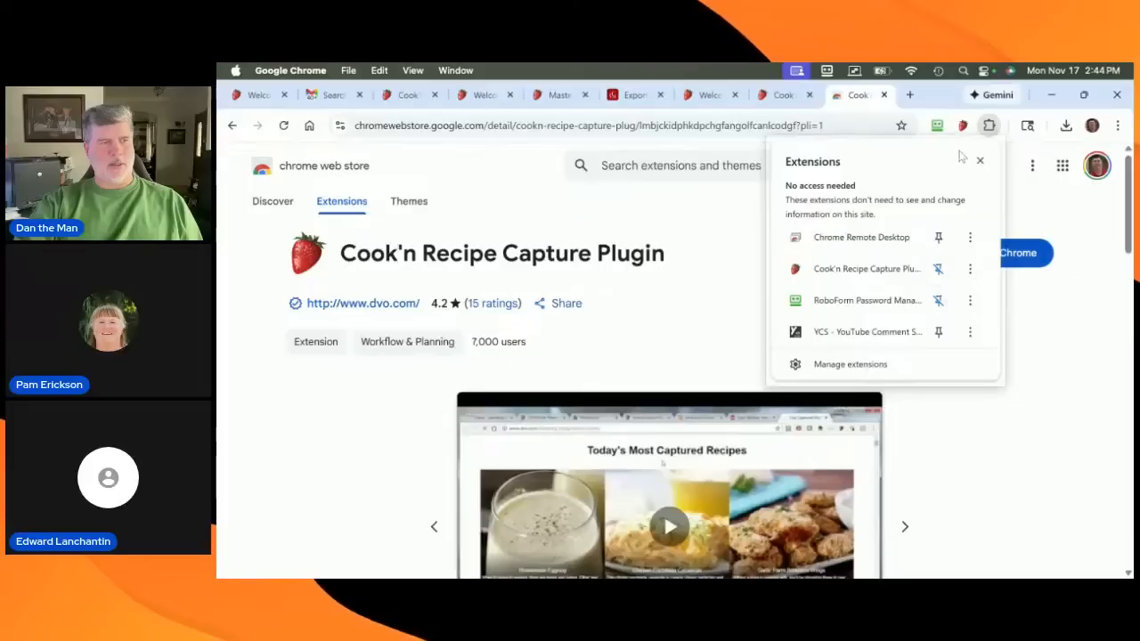
{"action": "left_click", "coordinate": [988, 126]}
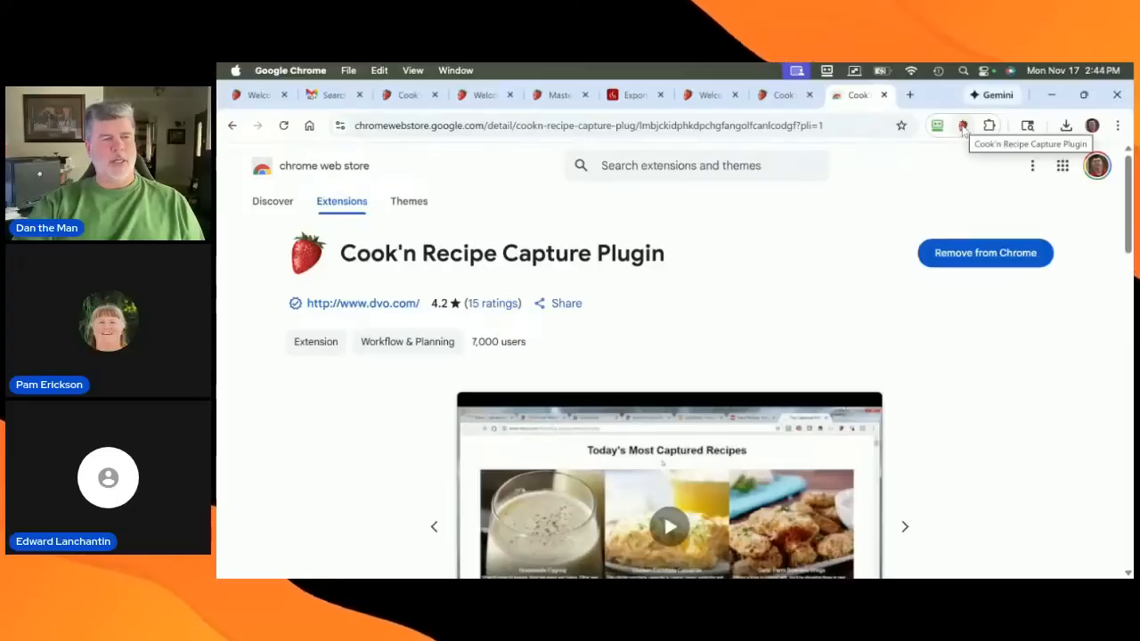
{"action": "left_click", "coordinate": [963, 126]}
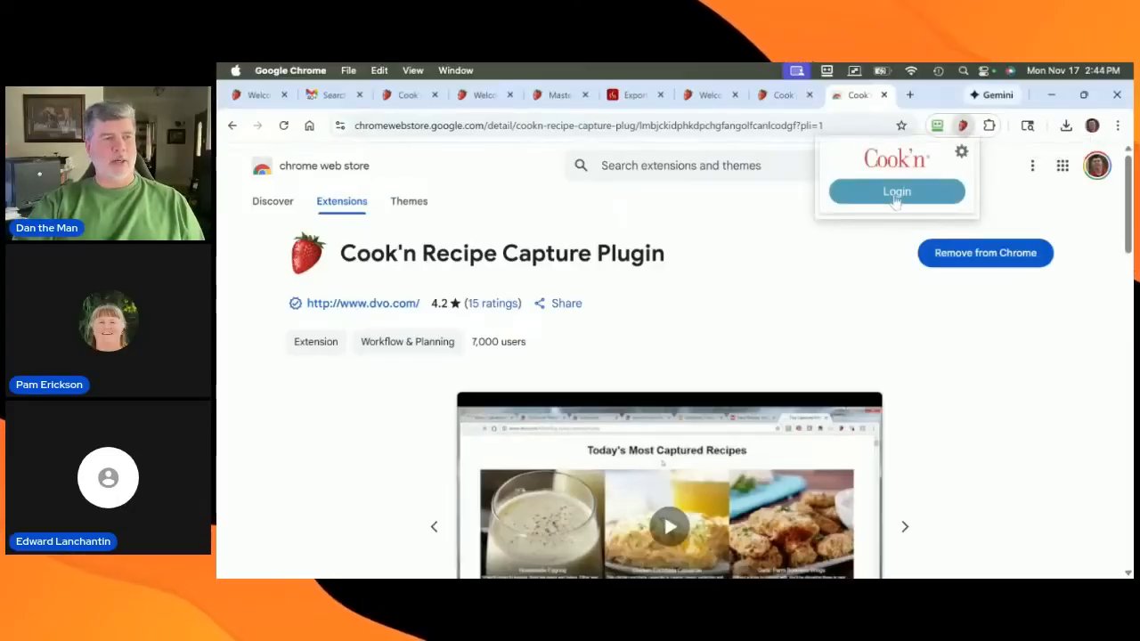
Sign into Cook'n Cloud with the account e-mail and password
{"action": "left_click", "coordinate": [895, 195]}
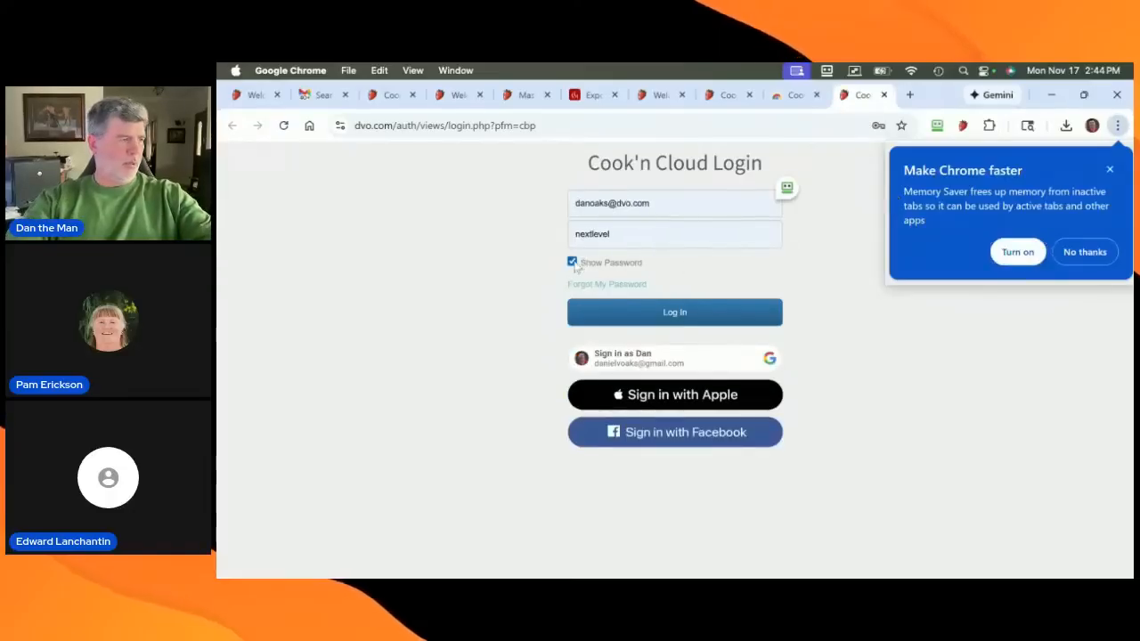
{"action": "left_click", "coordinate": [571, 262]}
{"action": "left_click", "coordinate": [672, 196]}
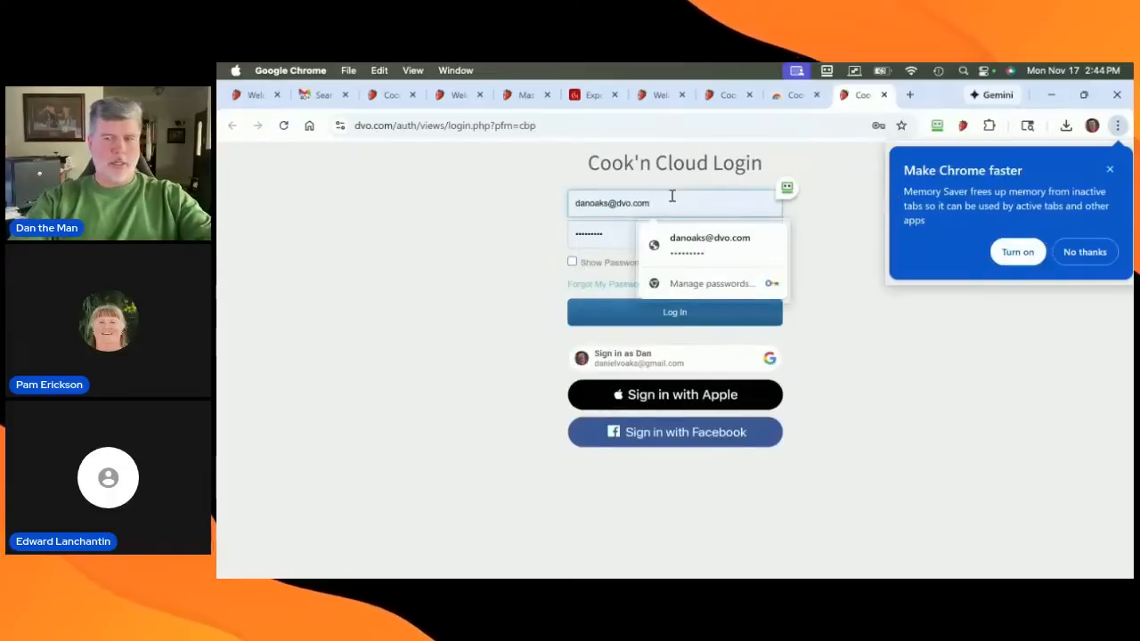
{"action": "key", "text": "BackSpace"}
{"action": "key", "text": "BackSpace"}
{"action": "key", "text": "BackSpace"}
{"action": "key", "text": "BackSpace"}
{"action": "key", "text": "BackSpace"}
{"action": "key", "text": "BackSpace"}
{"action": "key", "text": "BackSpace"}
{"action": "key", "text": "BackSpace"}
{"action": "key", "text": "BackSpace"}
{"action": "key", "text": "BackSpace"}
{"action": "key", "text": "BackSpace"}
{"action": "key", "text": "BackSpace"}
{"action": "key", "text": "BackSpace"}
{"action": "key", "text": "BackSpace"}
{"action": "key", "text": "BackSpace"}
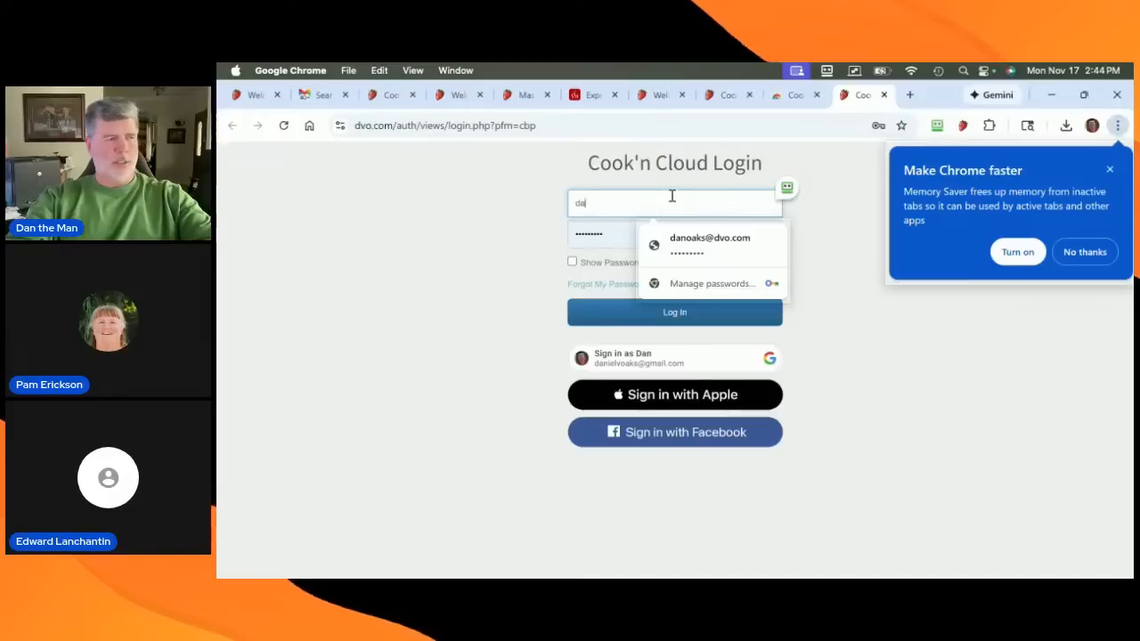
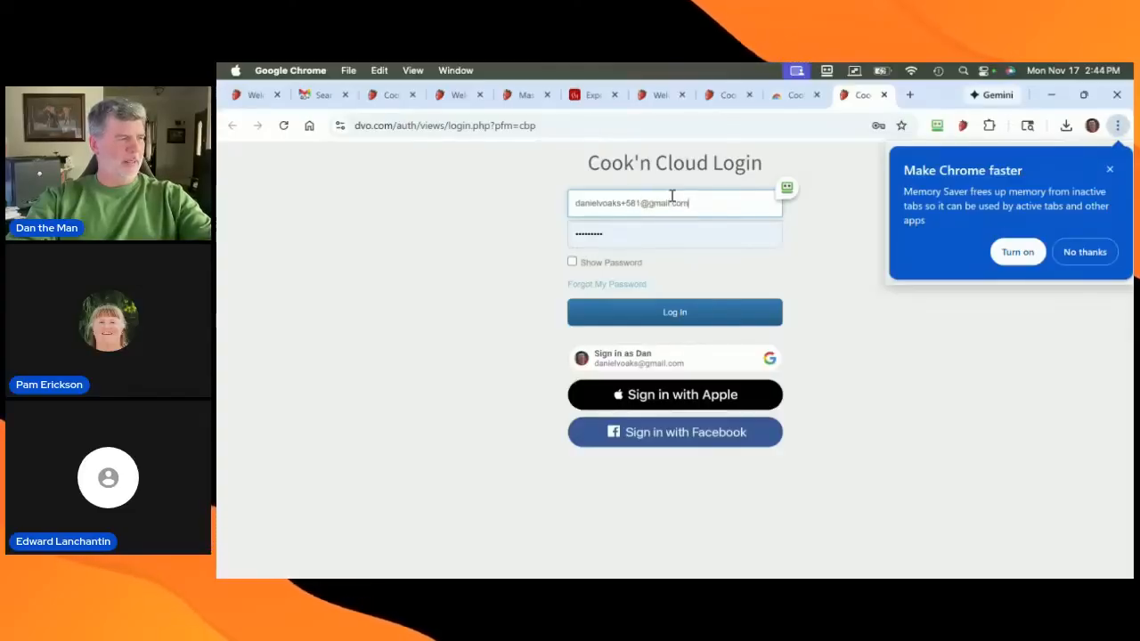
{"action": "key", "text": "Tab"}
{"action": "type", "text": "•••"}
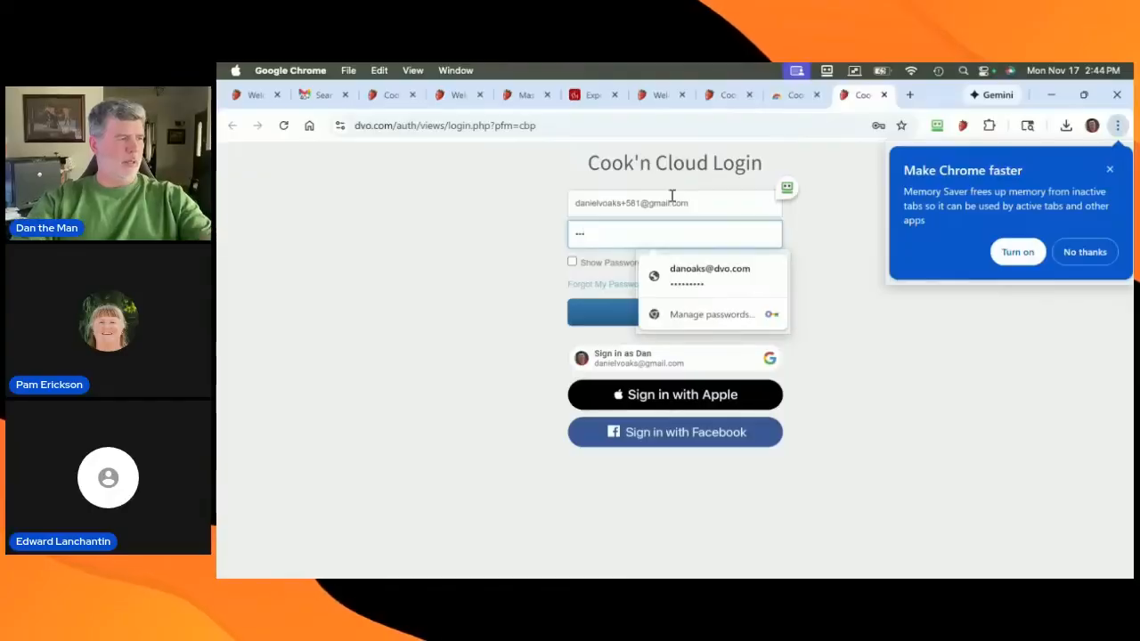
{"action": "left_click", "coordinate": [465, 359]}
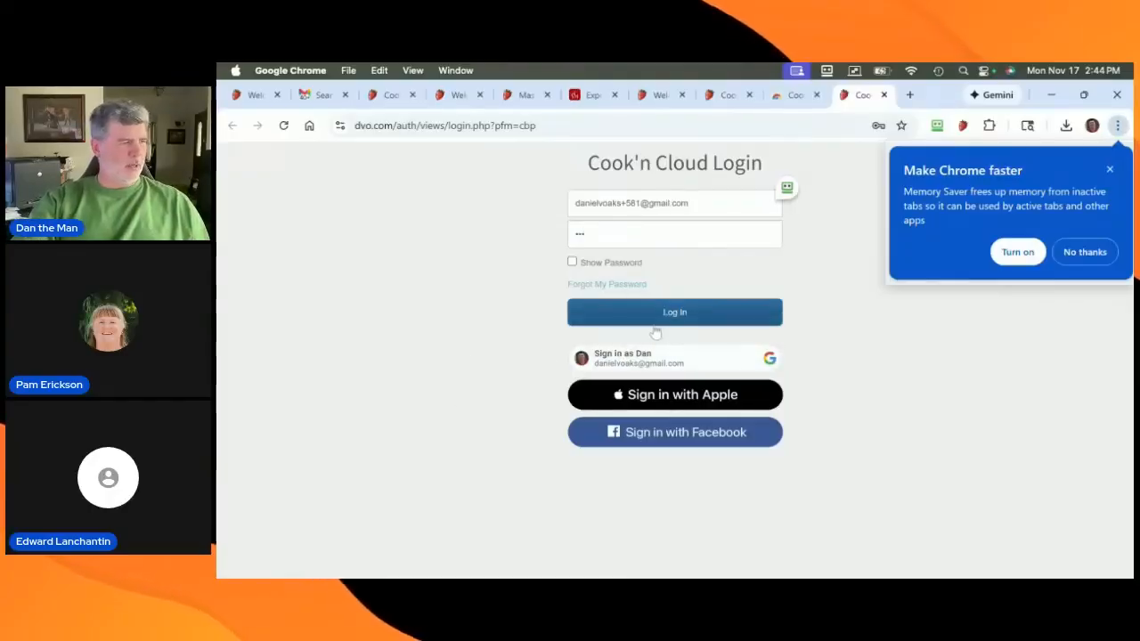
{"action": "left_click", "coordinate": [671, 319]}
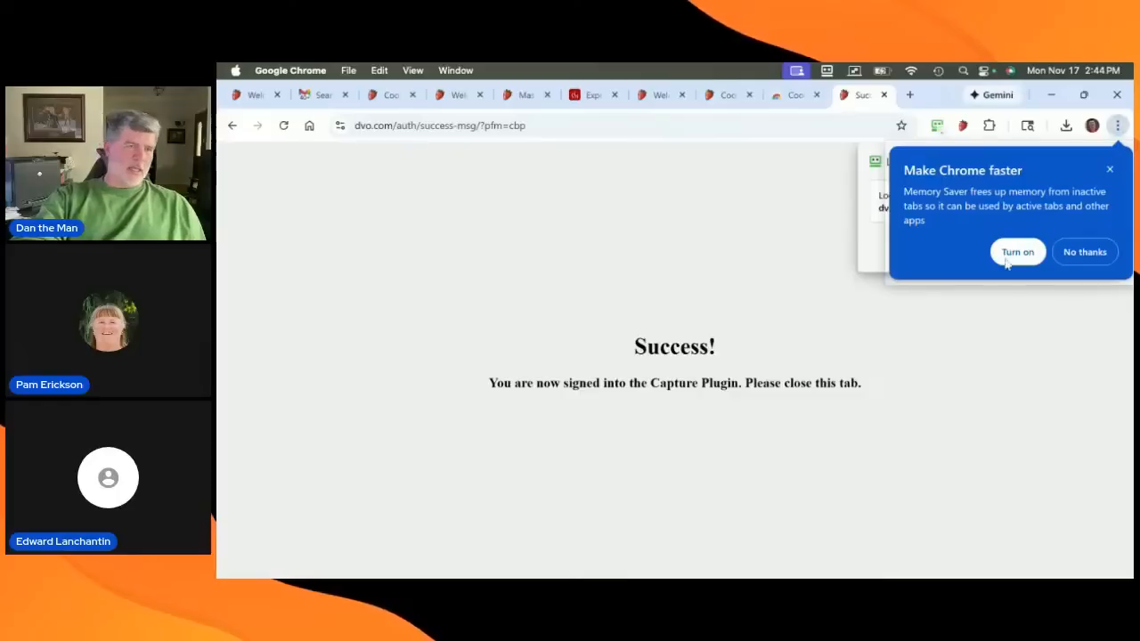
Dismiss the Chrome and RoboForm prompts, close the success tab, and return to Cook'n
{"action": "left_click", "coordinate": [1112, 170]}
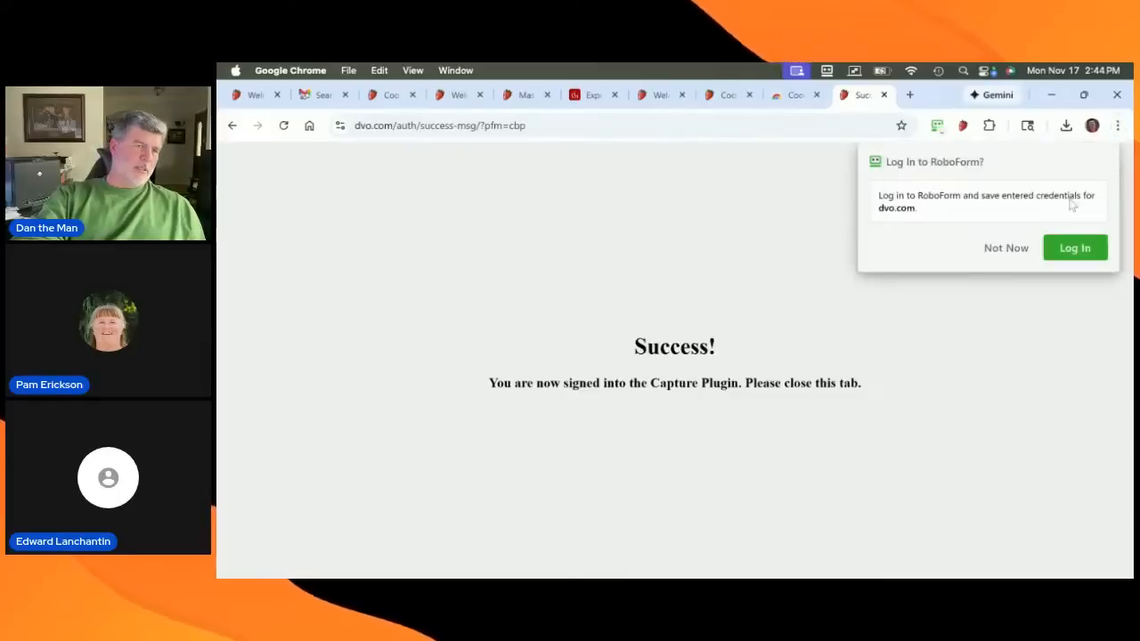
{"action": "left_click", "coordinate": [1014, 251]}
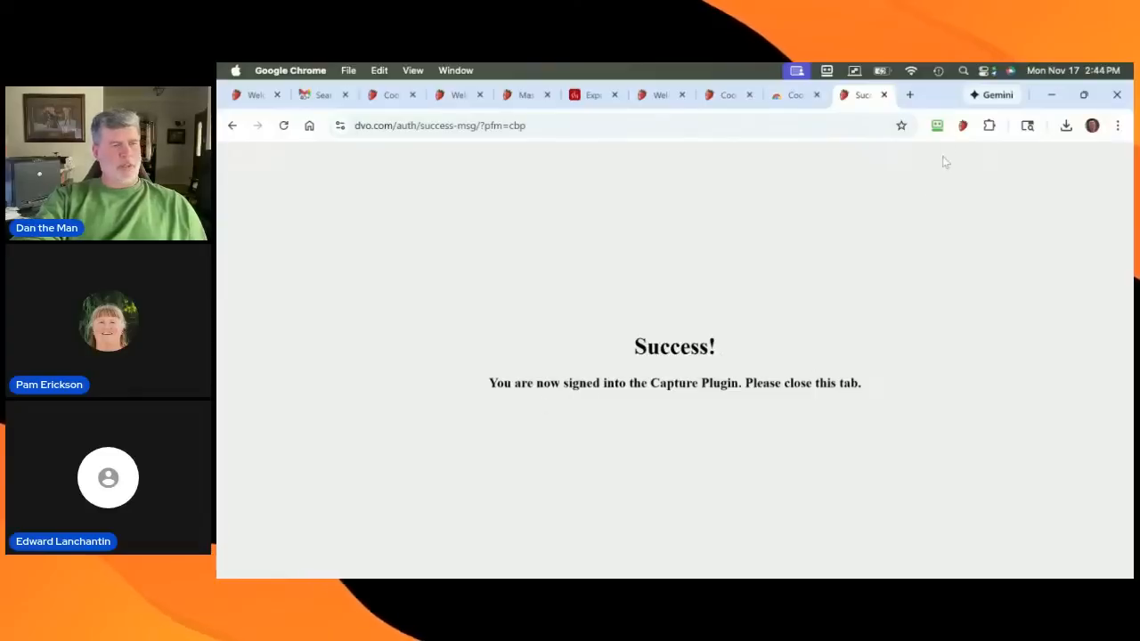
{"action": "left_click", "coordinate": [883, 94]}
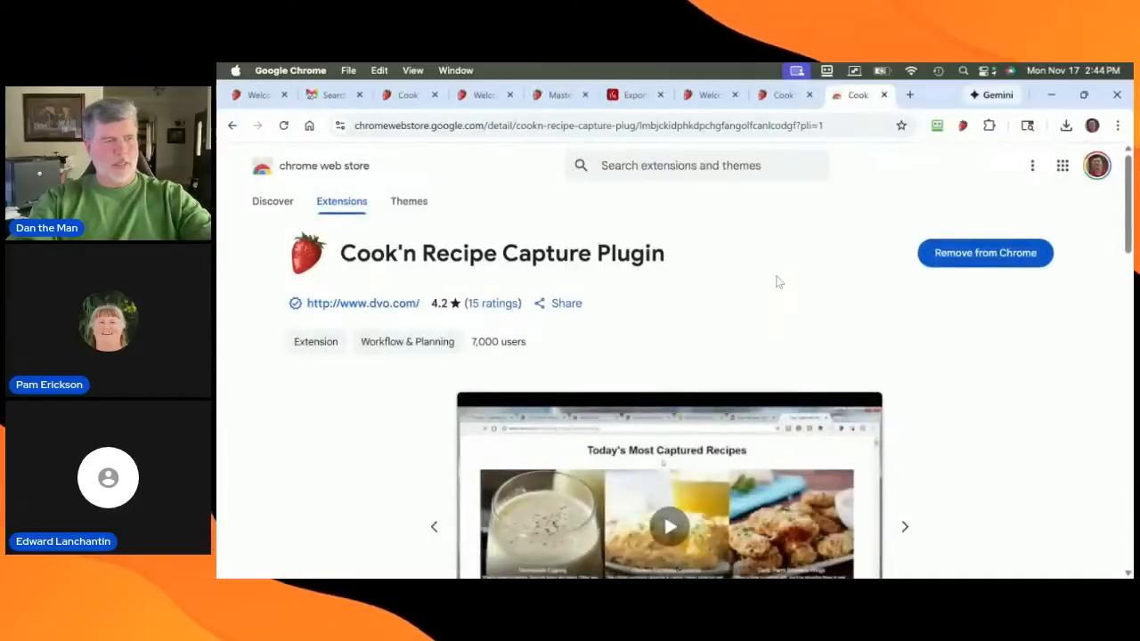
{"action": "key", "text": "super+Tab"}
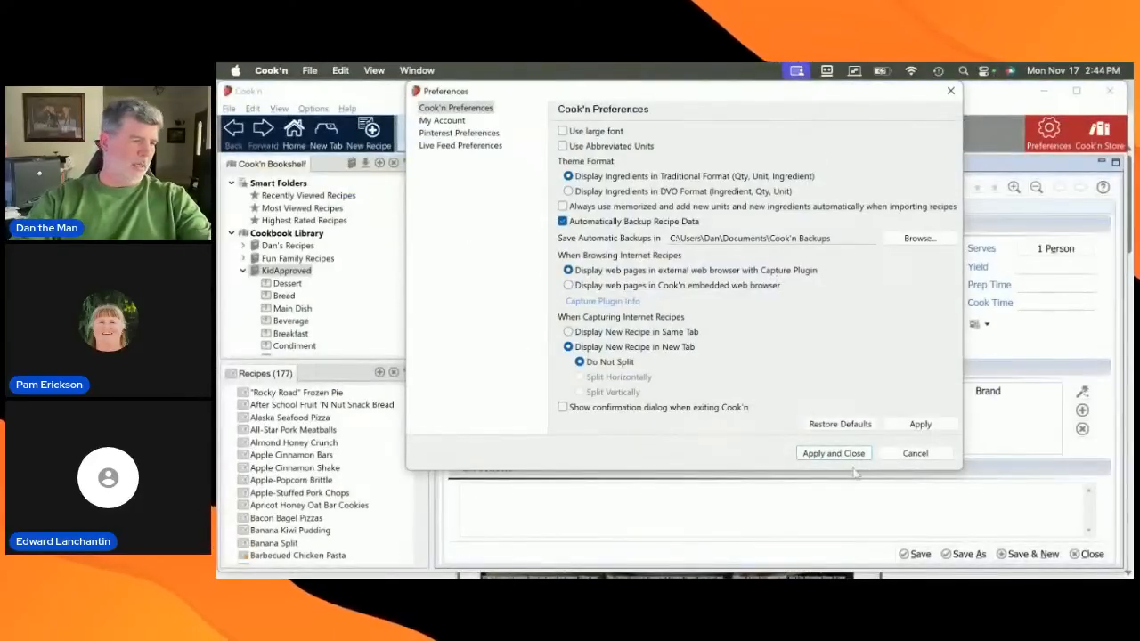
Cancel Preferences, close the blank recipe, and open the Barbecued Chicken Pasta recipe
{"action": "left_click", "coordinate": [912, 454]}
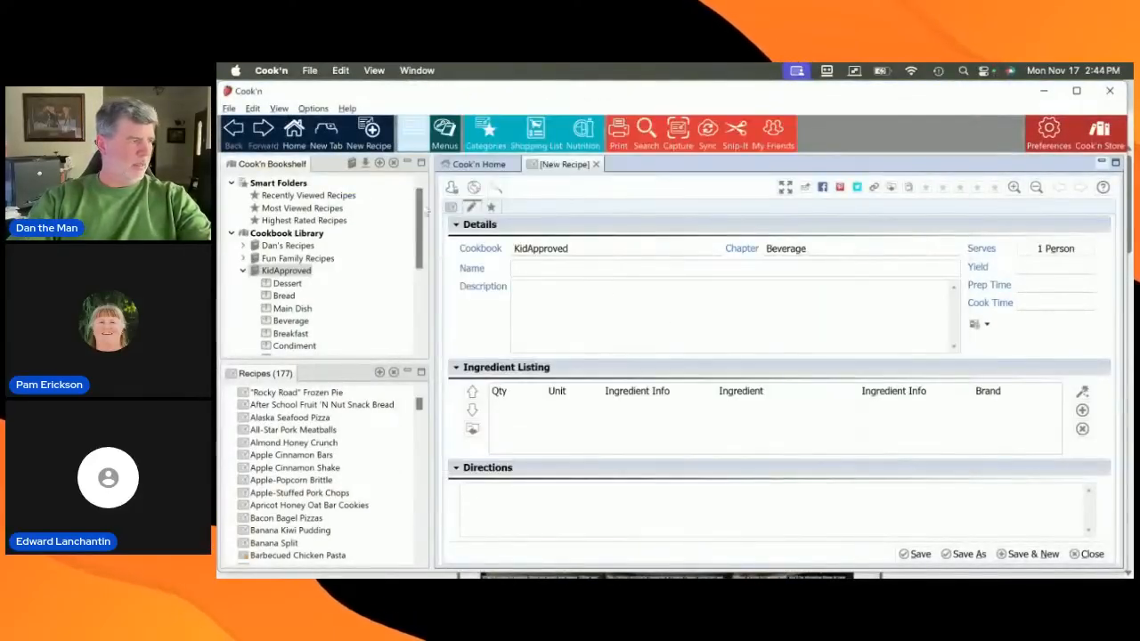
{"action": "left_click", "coordinate": [595, 165]}
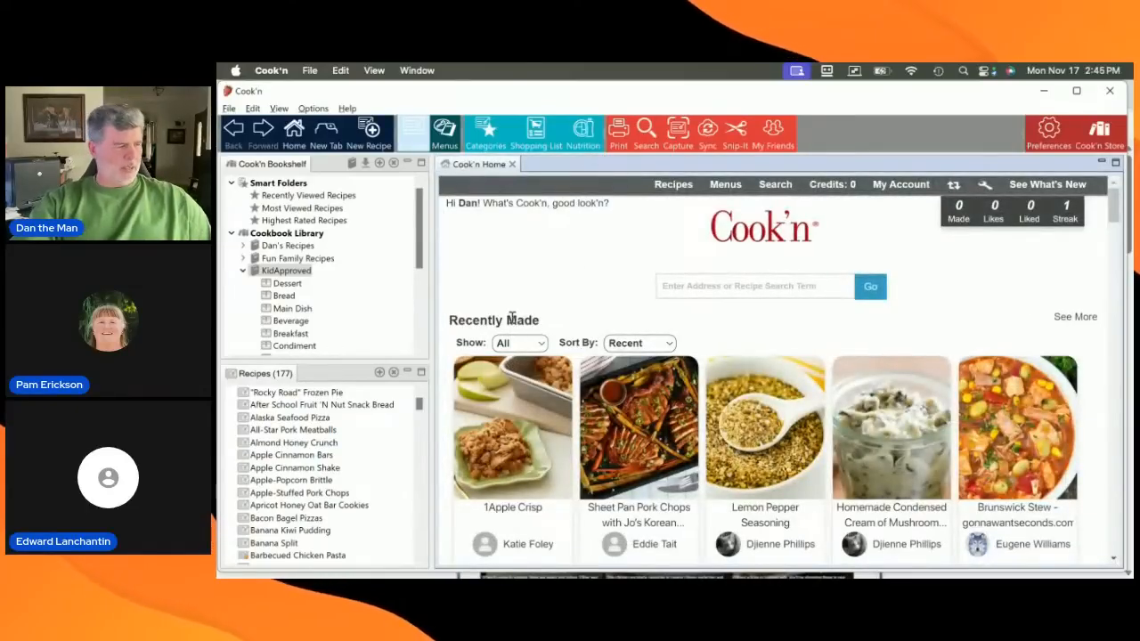
{"action": "scroll", "coordinate": [523, 406], "scroll_direction": "down", "scroll_amount": 3}
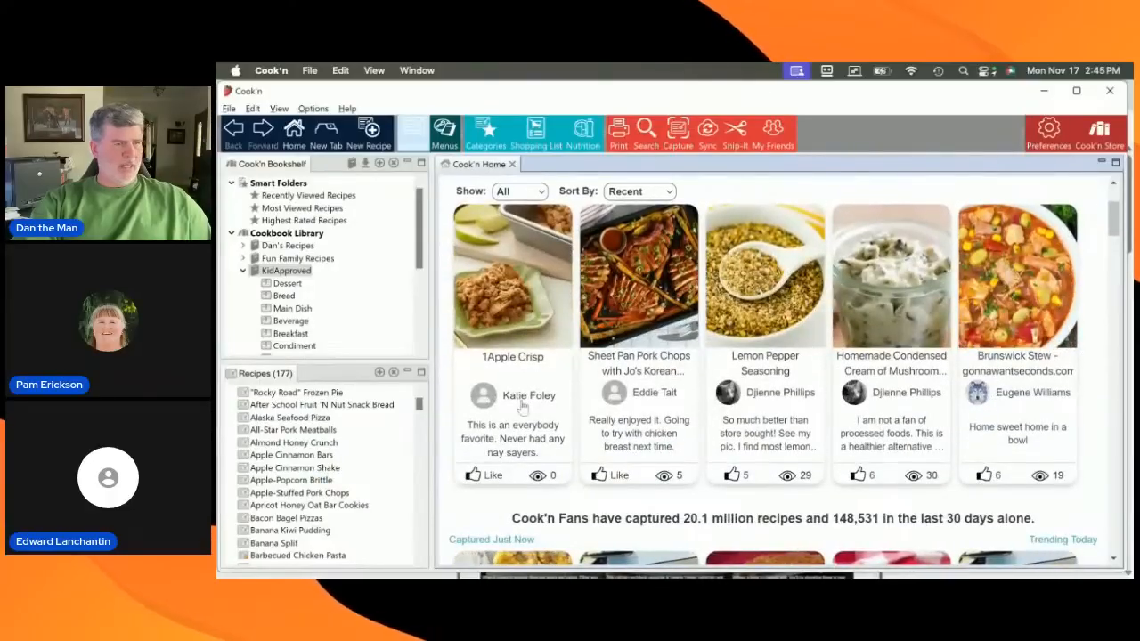
{"action": "left_click", "coordinate": [285, 554]}
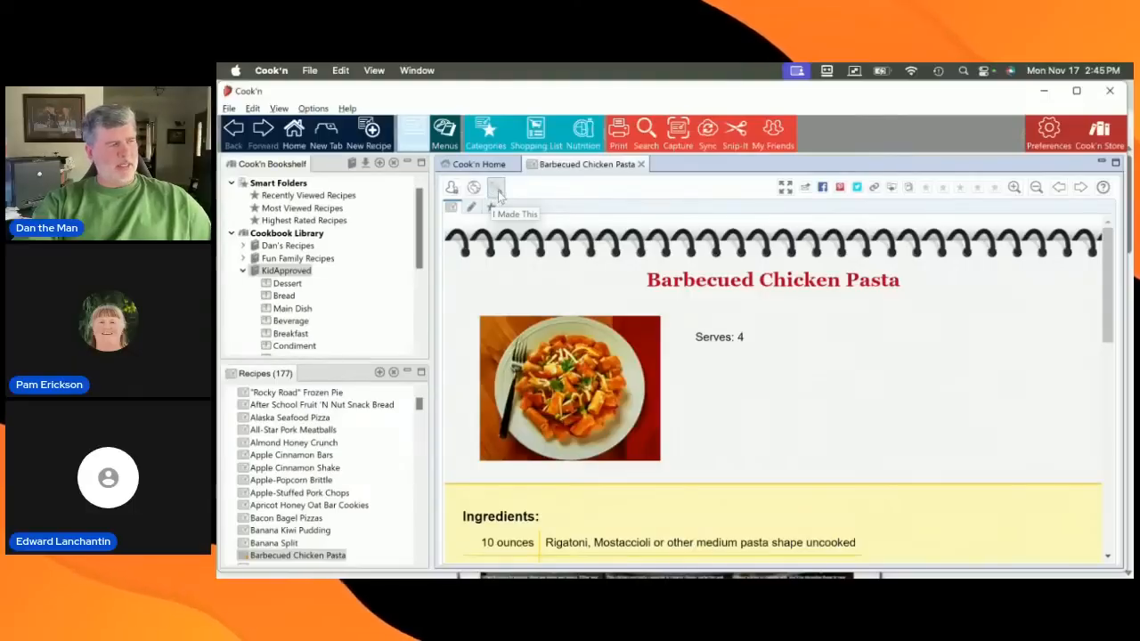
{"action": "left_click", "coordinate": [498, 191]}
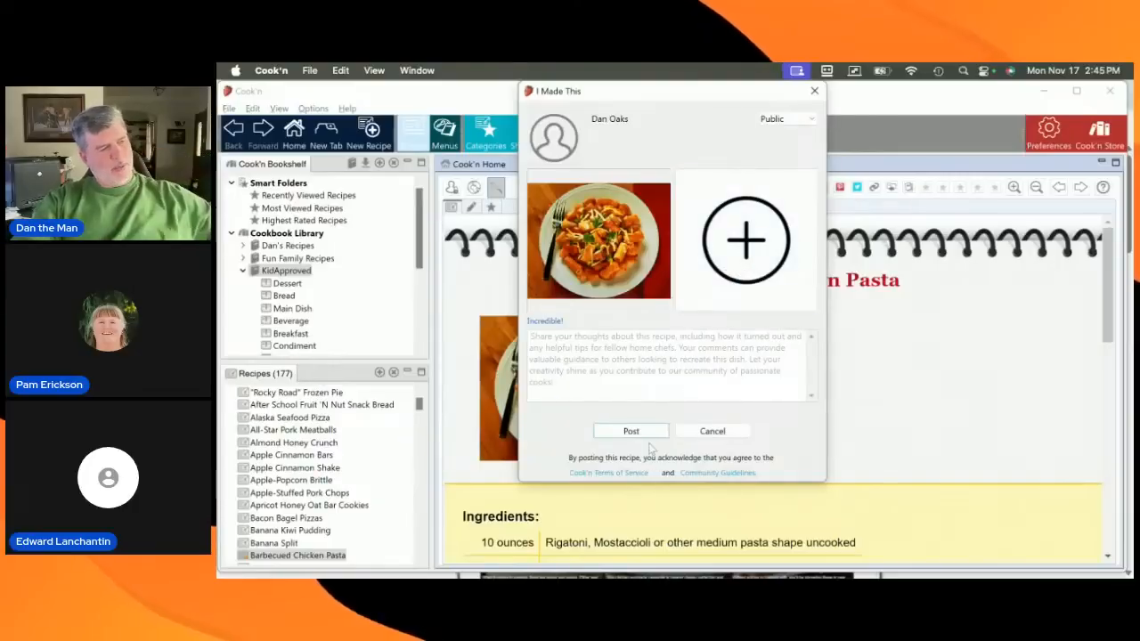
{"action": "left_click", "coordinate": [700, 431]}
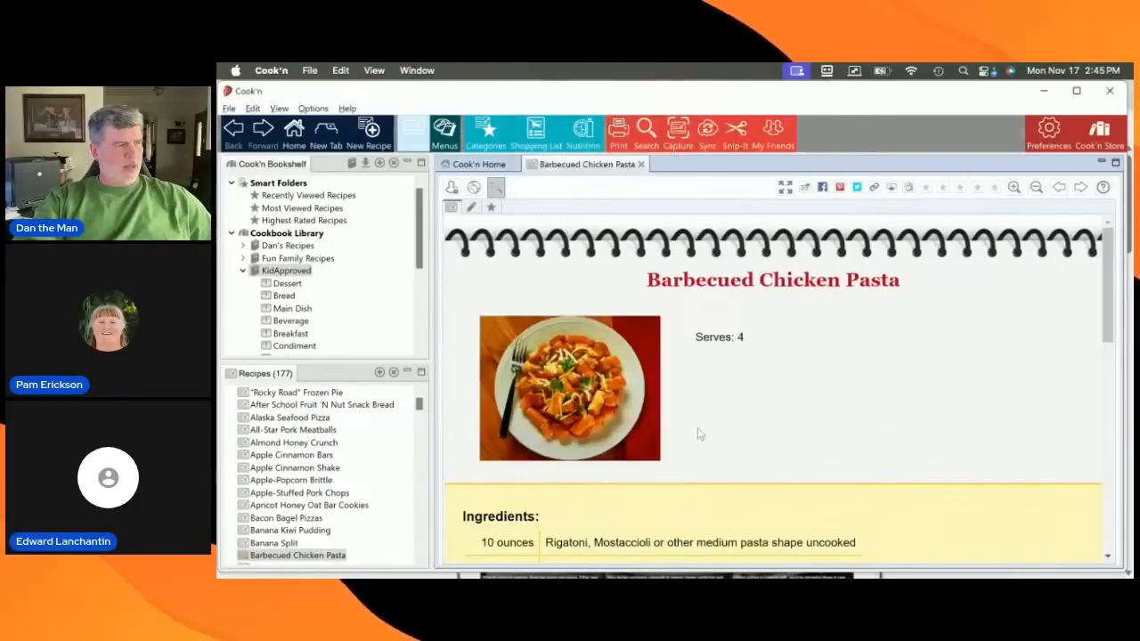
{"action": "left_click", "coordinate": [641, 165]}
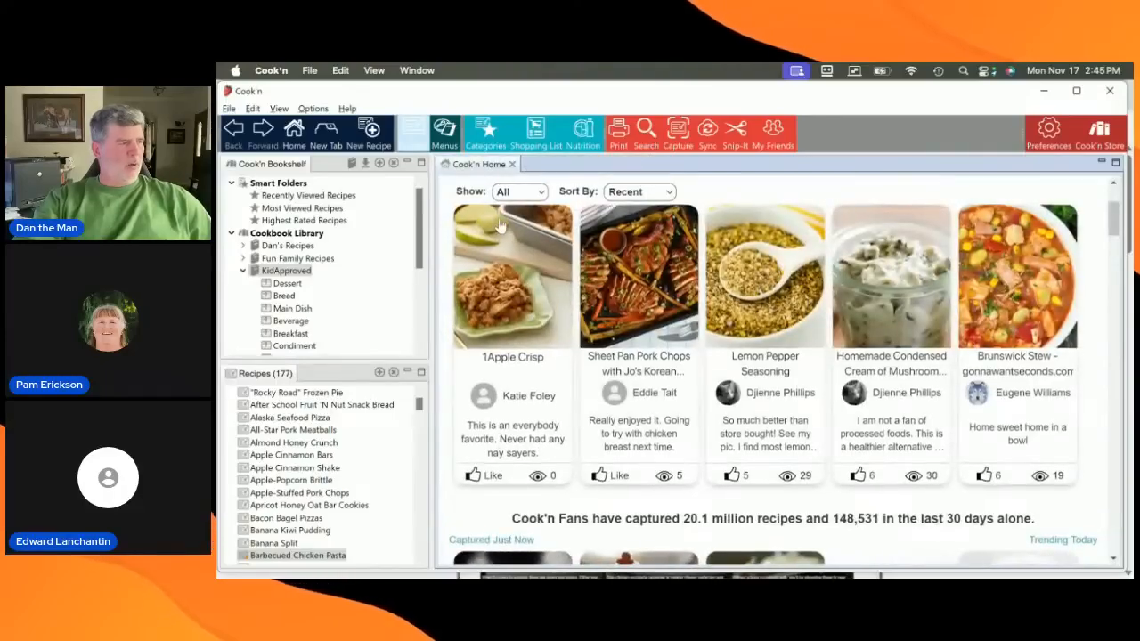
{"action": "scroll", "coordinate": [500, 223], "scroll_direction": "up", "scroll_amount": 2}
{"action": "scroll", "coordinate": [500, 223], "scroll_direction": "down", "scroll_amount": 2}
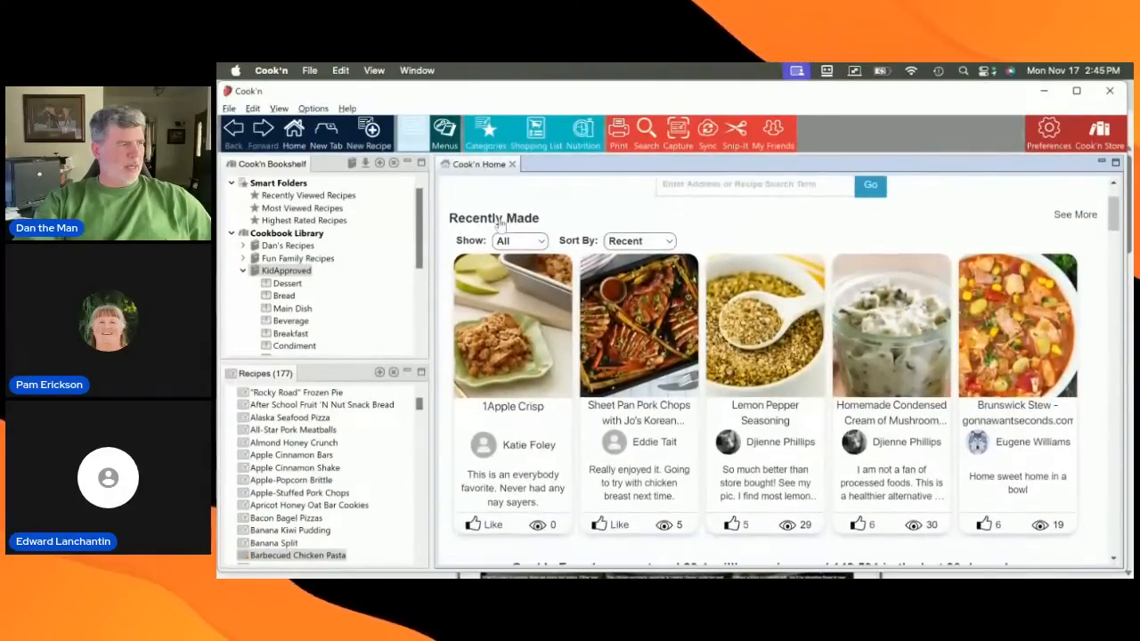
{"action": "scroll", "coordinate": [500, 223], "scroll_direction": "down", "scroll_amount": 1}
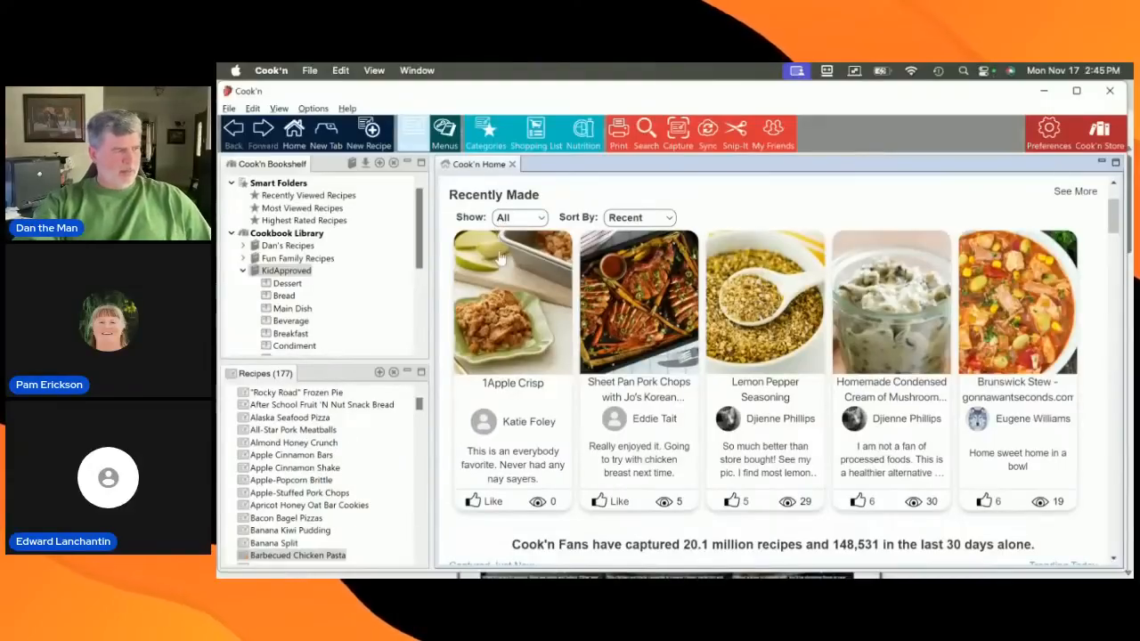
{"action": "left_click", "coordinate": [540, 223]}
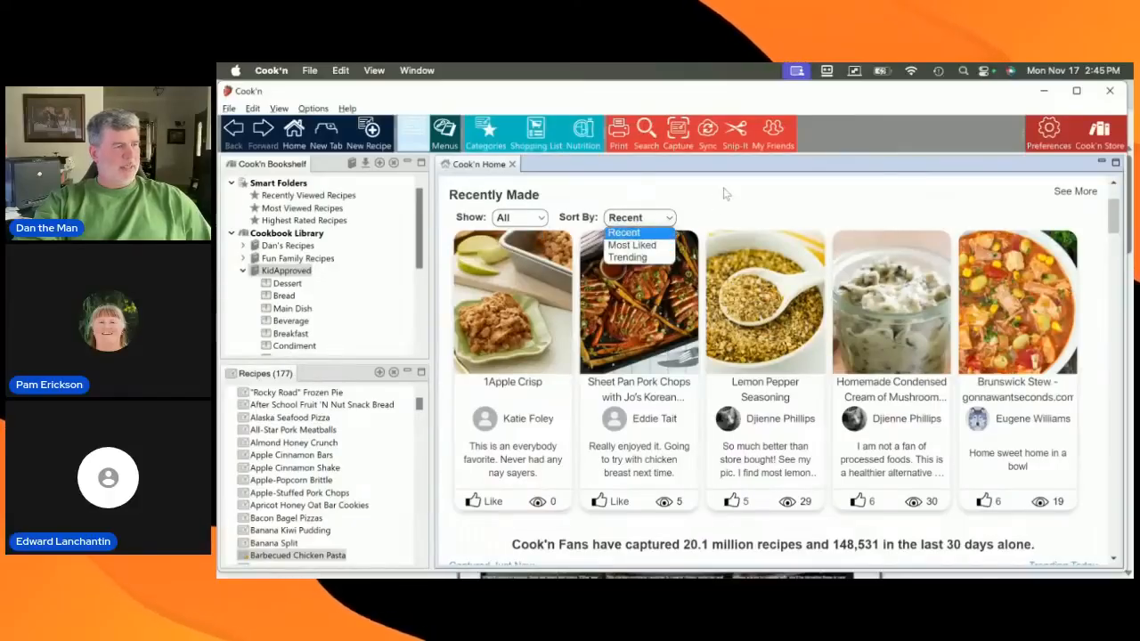
{"action": "scroll", "coordinate": [652, 327], "scroll_direction": "down", "scroll_amount": 5}
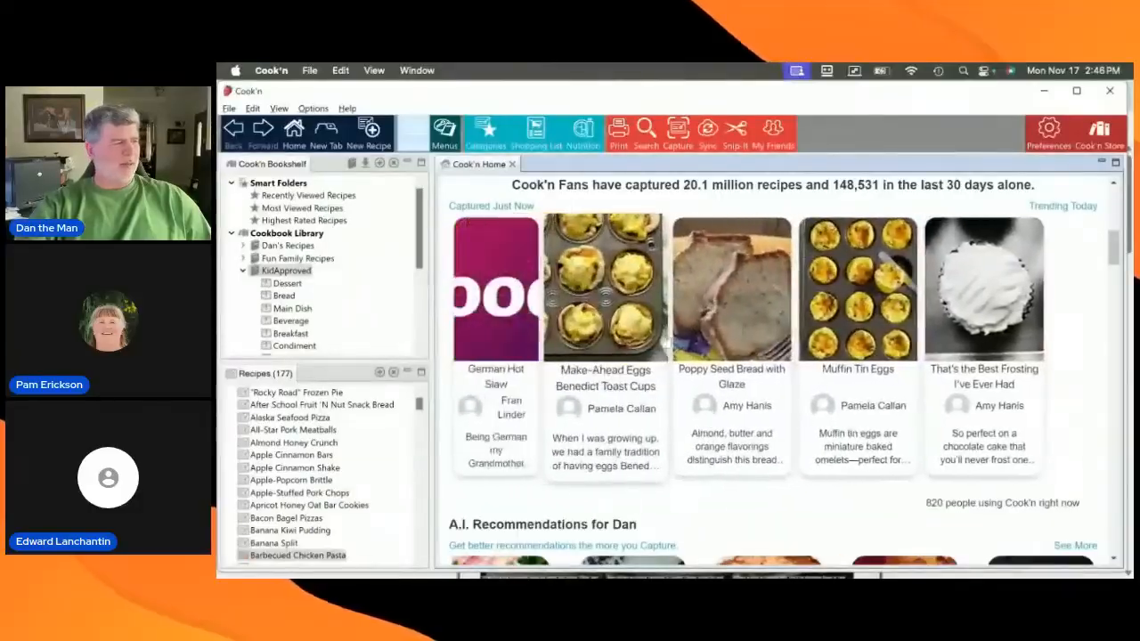
Scroll down to the Live Recipe Feed and open the Classic Pumpkin Pie recipe online
{"action": "scroll", "coordinate": [666, 341], "scroll_direction": "down", "scroll_amount": 1}
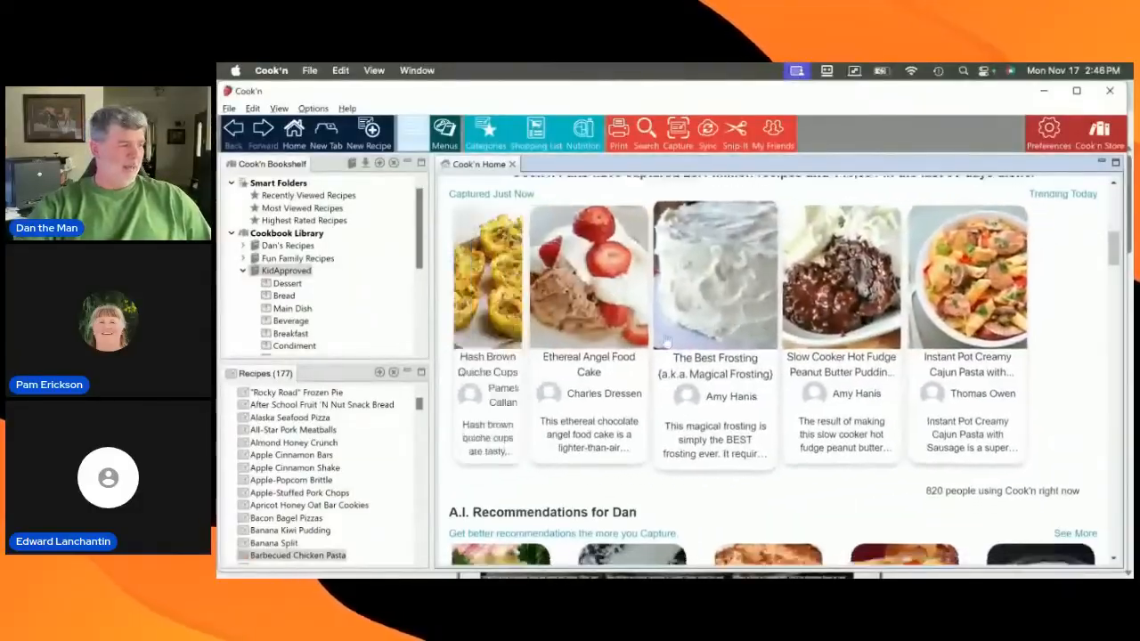
{"action": "scroll", "coordinate": [666, 341], "scroll_direction": "down", "scroll_amount": 1}
{"action": "scroll", "coordinate": [667, 342], "scroll_direction": "down", "scroll_amount": 3}
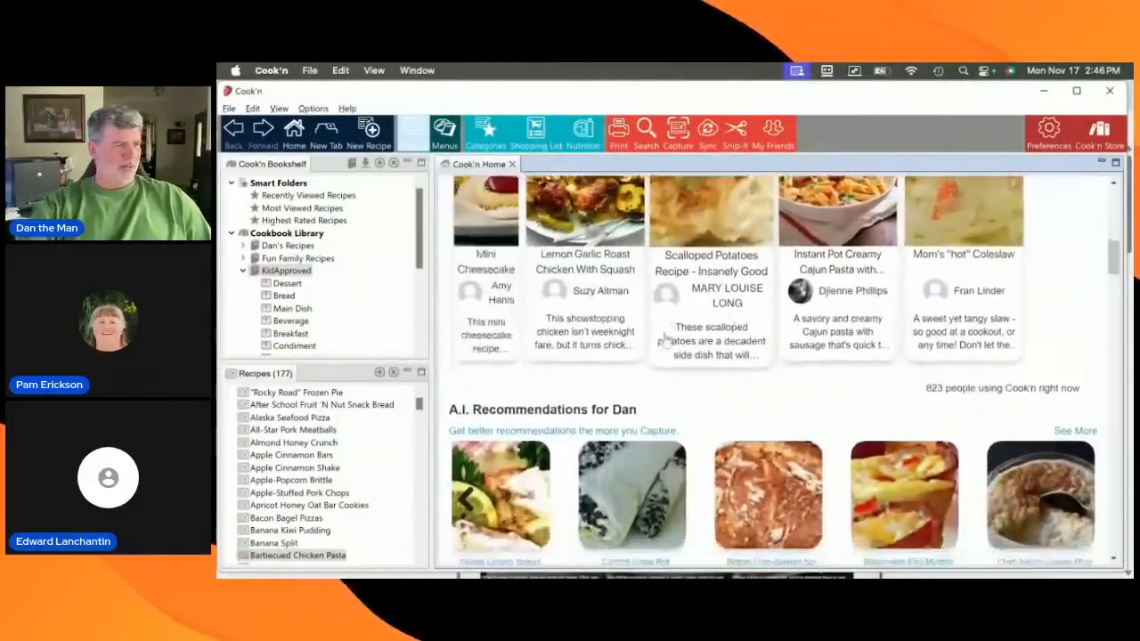
{"action": "scroll", "coordinate": [667, 333], "scroll_direction": "up", "scroll_amount": 4}
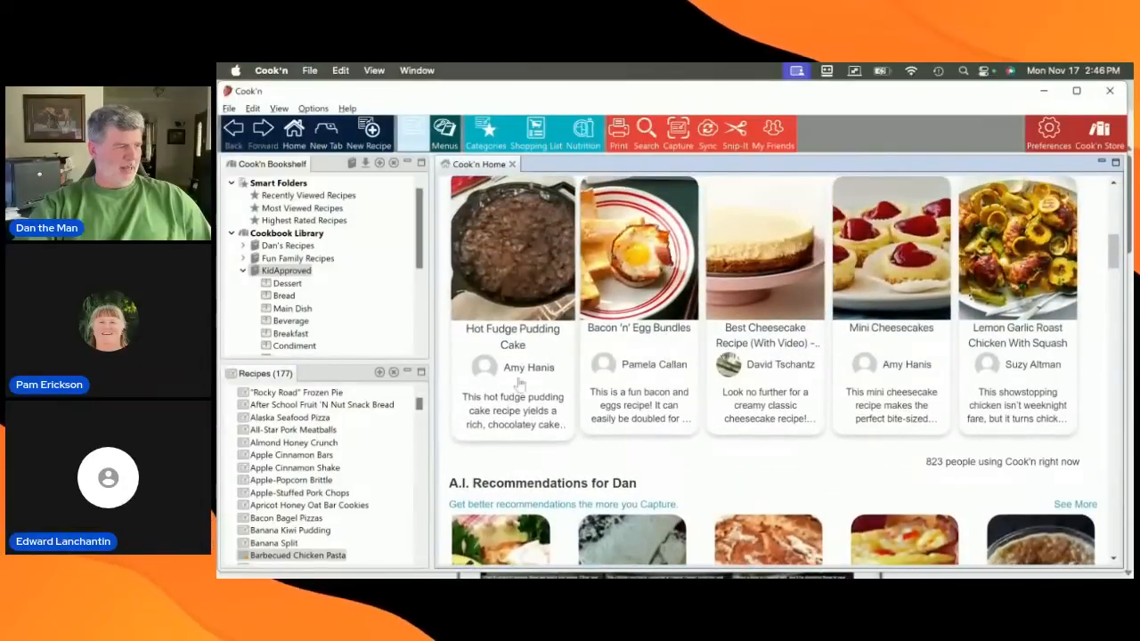
{"action": "scroll", "coordinate": [810, 396], "scroll_direction": "down", "scroll_amount": 1}
{"action": "scroll", "coordinate": [810, 396], "scroll_direction": "down", "scroll_amount": 6}
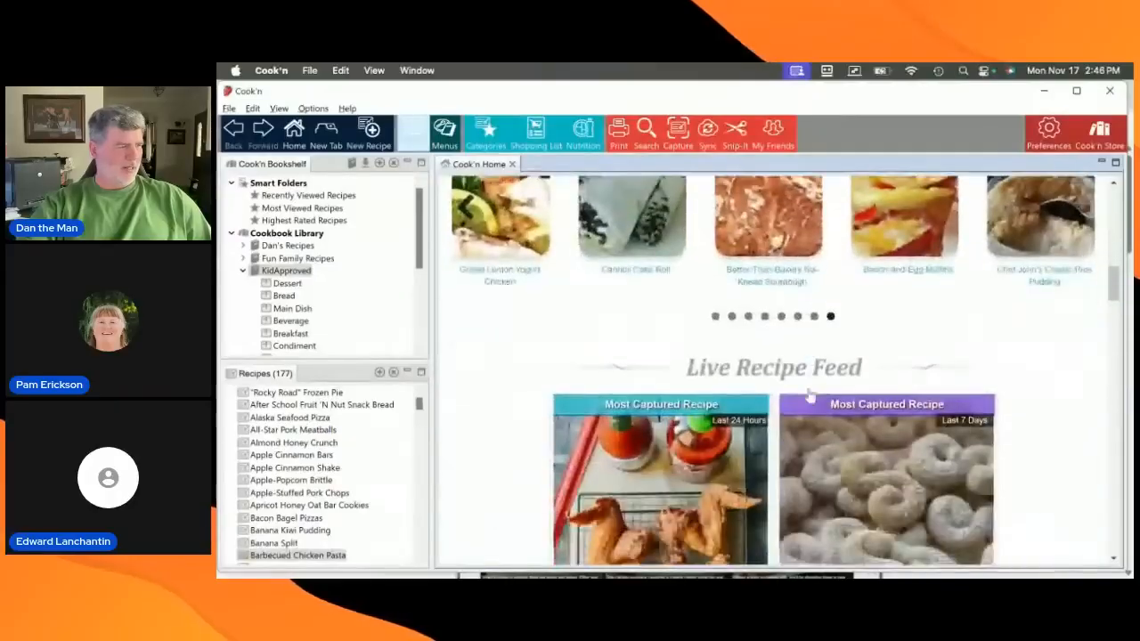
{"action": "scroll", "coordinate": [811, 394], "scroll_direction": "up", "scroll_amount": 1}
{"action": "scroll", "coordinate": [810, 395], "scroll_direction": "up", "scroll_amount": 1}
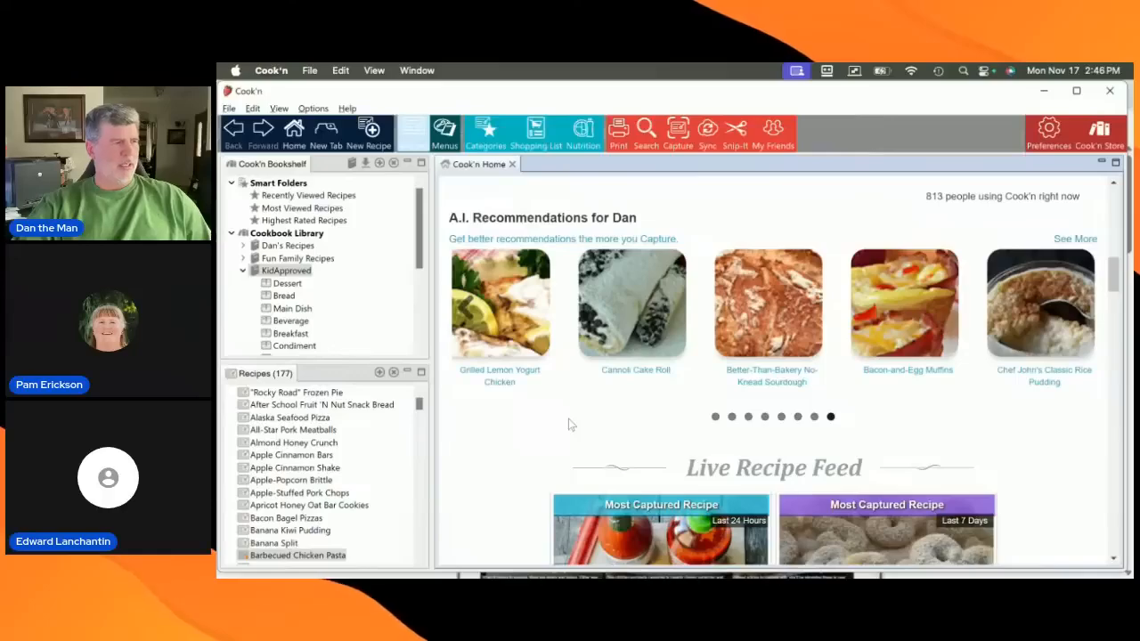
{"action": "scroll", "coordinate": [571, 426], "scroll_direction": "down", "scroll_amount": 1}
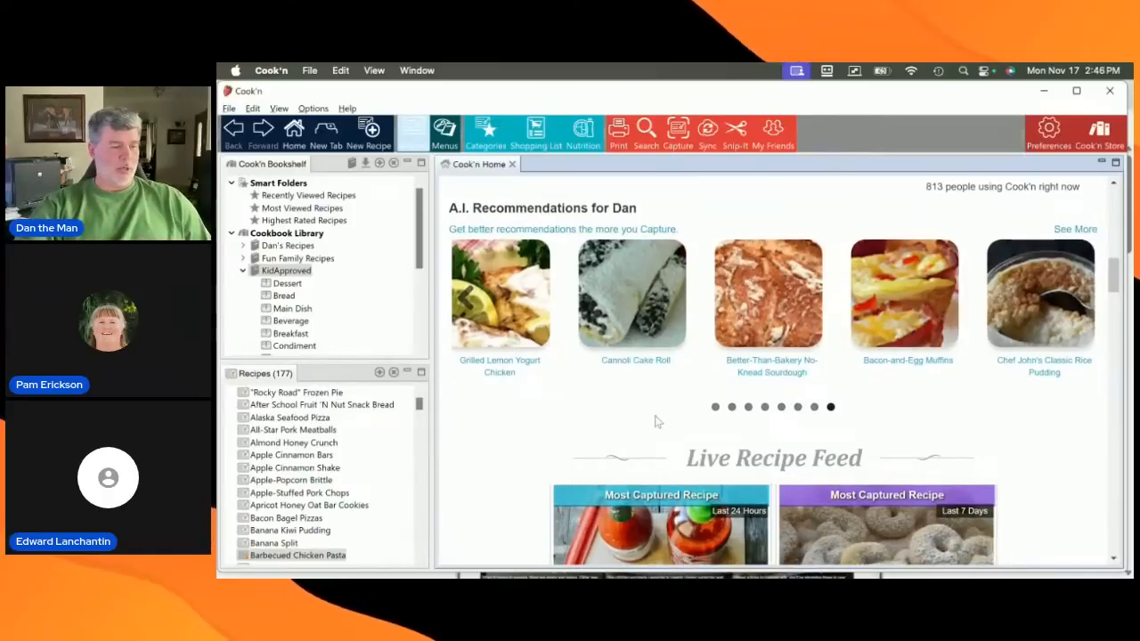
{"action": "scroll", "coordinate": [656, 422], "scroll_direction": "down", "scroll_amount": 5}
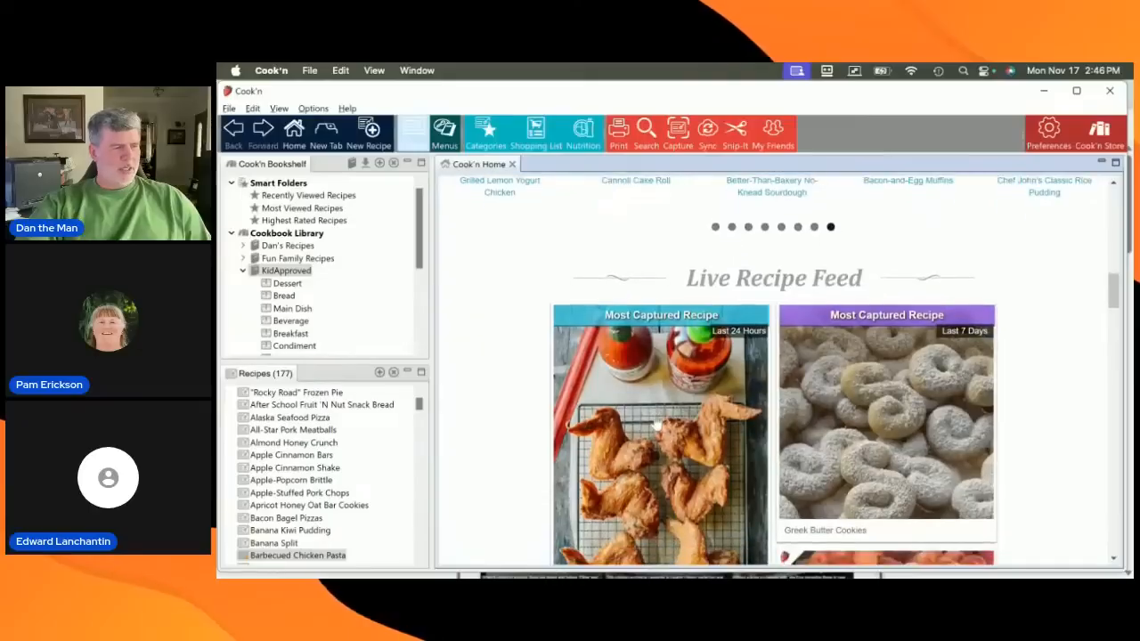
{"action": "scroll", "coordinate": [656, 424], "scroll_direction": "down", "scroll_amount": 3}
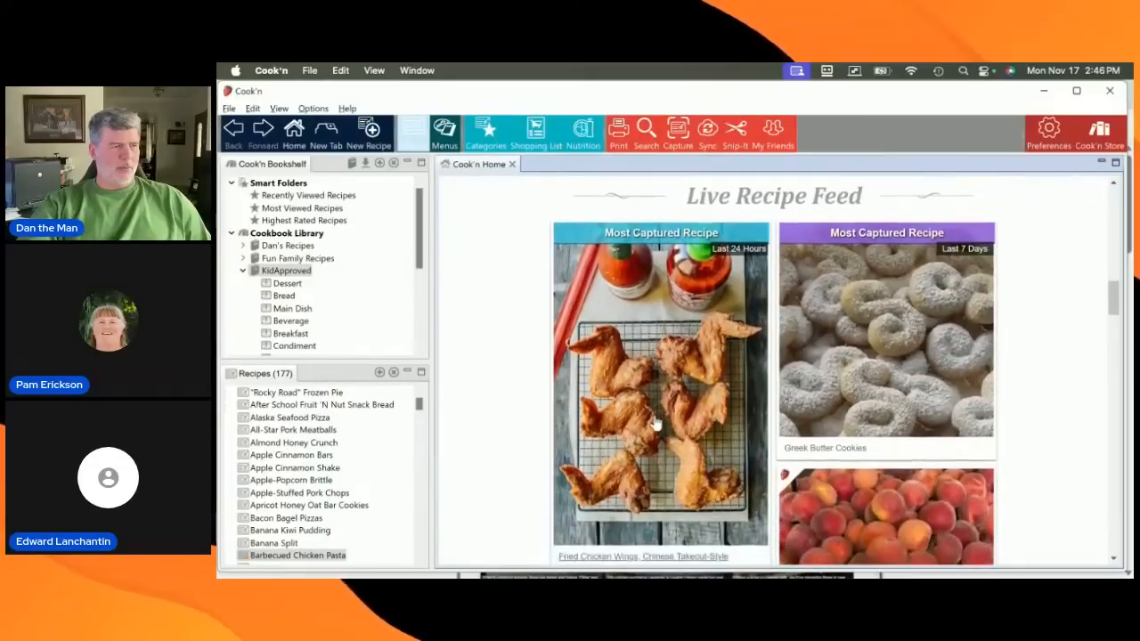
{"action": "scroll", "coordinate": [656, 425], "scroll_direction": "down", "scroll_amount": 2}
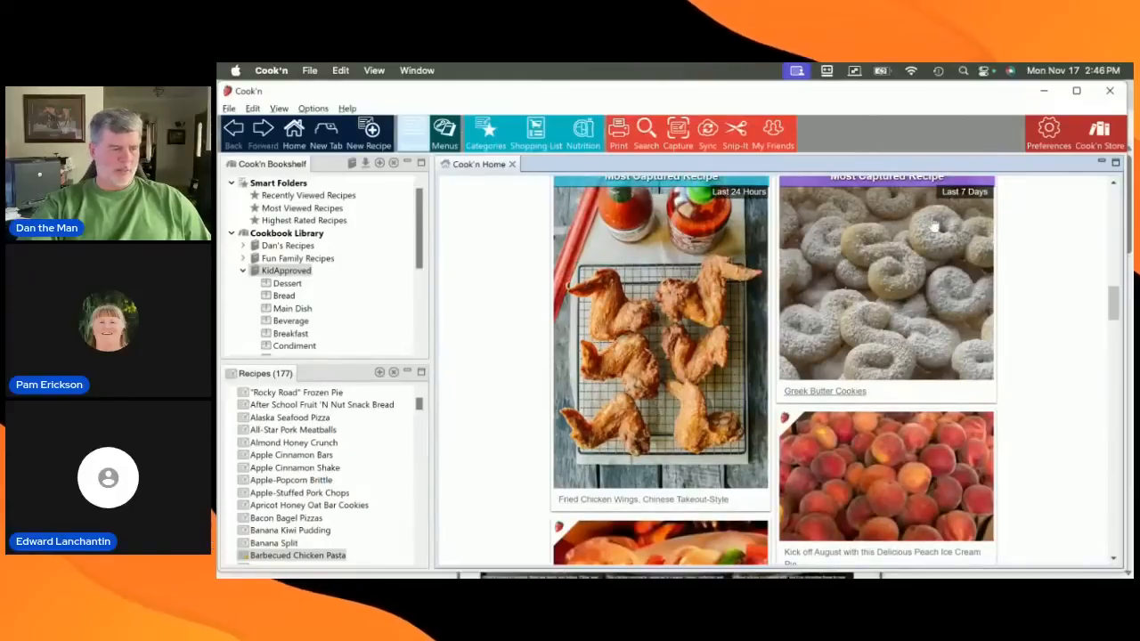
{"action": "scroll", "coordinate": [899, 256], "scroll_direction": "down", "scroll_amount": 5}
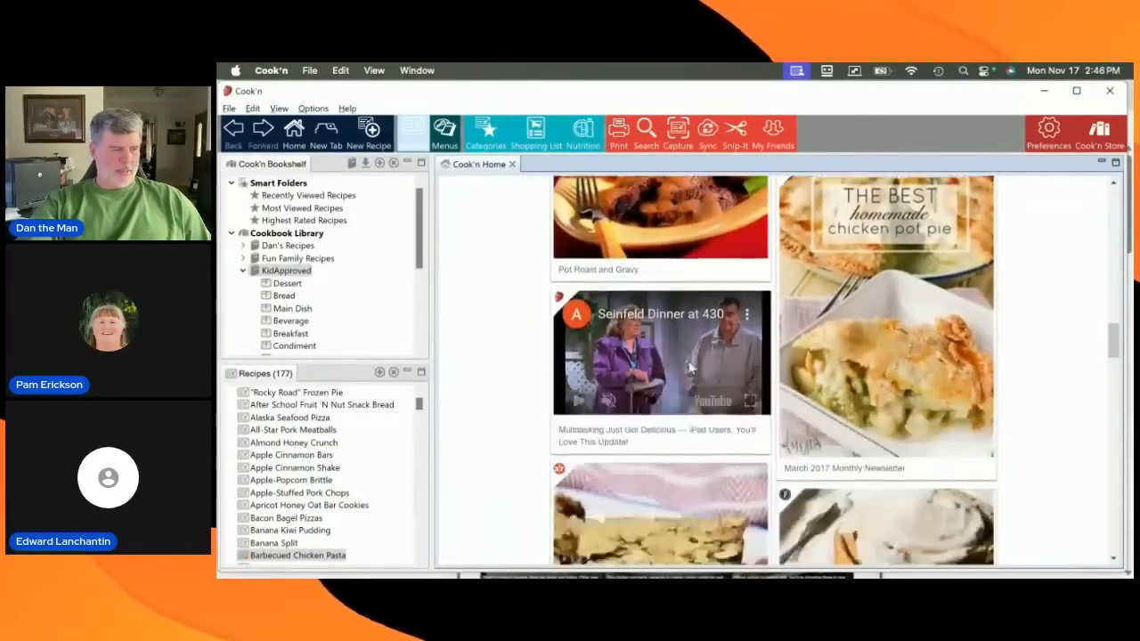
{"action": "scroll", "coordinate": [689, 367], "scroll_direction": "down", "scroll_amount": 5}
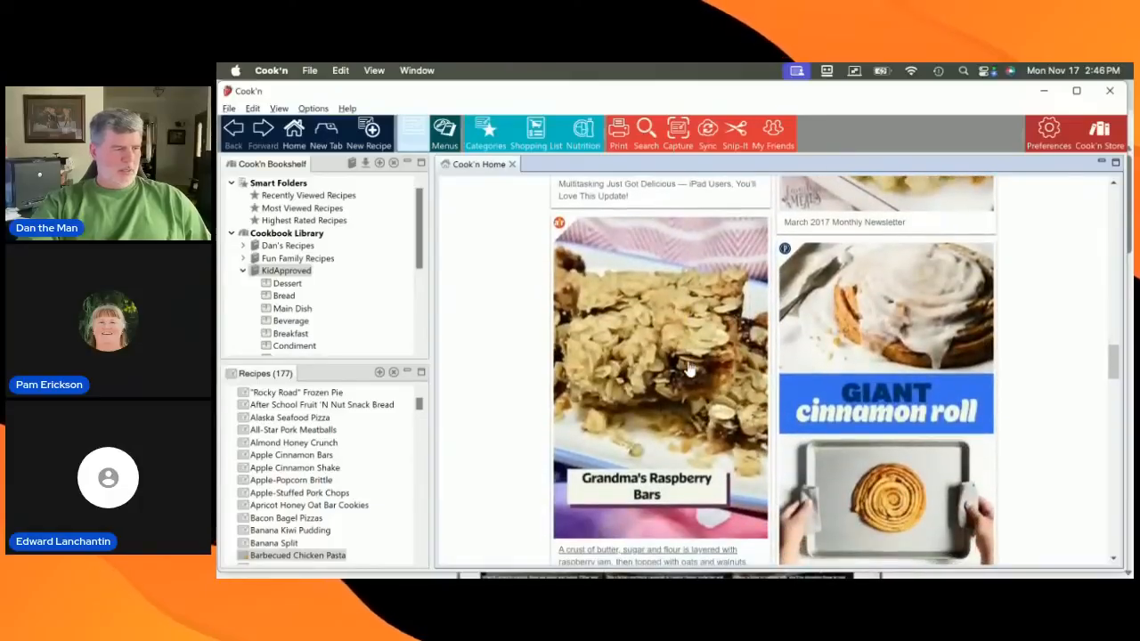
{"action": "scroll", "coordinate": [689, 367], "scroll_direction": "down", "scroll_amount": 10}
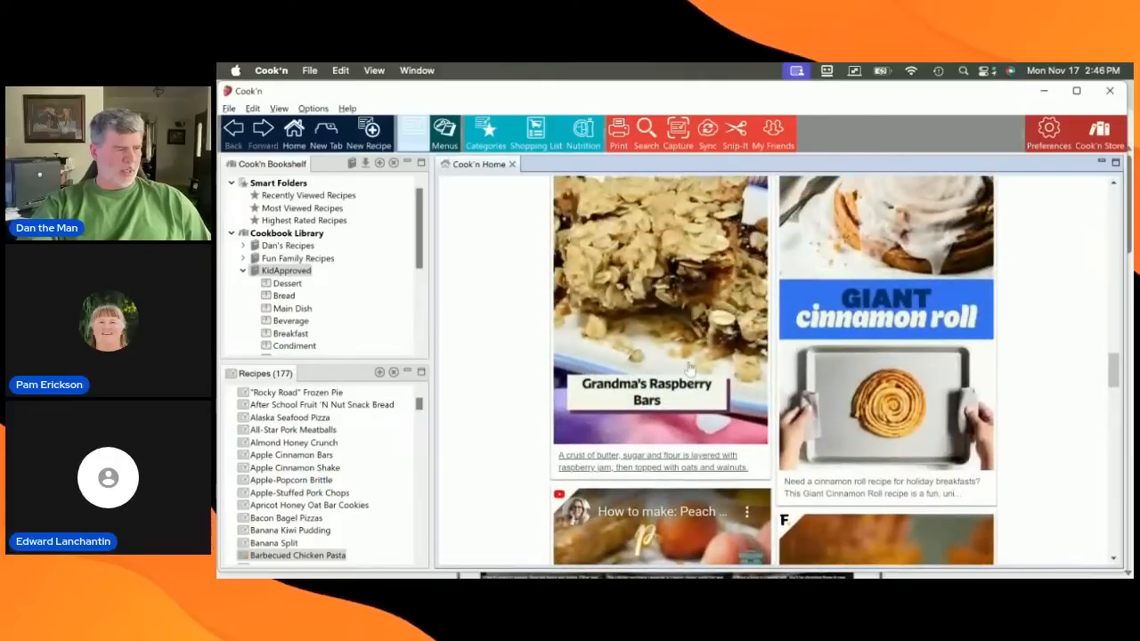
{"action": "scroll", "coordinate": [669, 389], "scroll_direction": "down", "scroll_amount": 12}
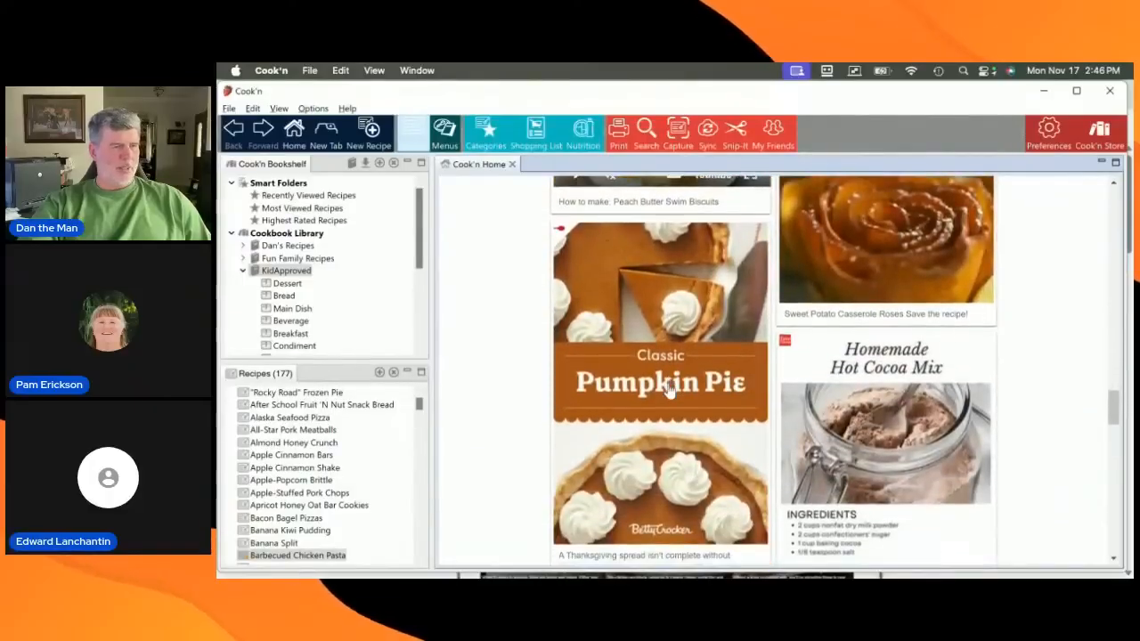
{"action": "scroll", "coordinate": [669, 389], "scroll_direction": "up", "scroll_amount": 1}
{"action": "scroll", "coordinate": [670, 389], "scroll_direction": "down", "scroll_amount": 3}
{"action": "scroll", "coordinate": [670, 389], "scroll_direction": "down", "scroll_amount": 2}
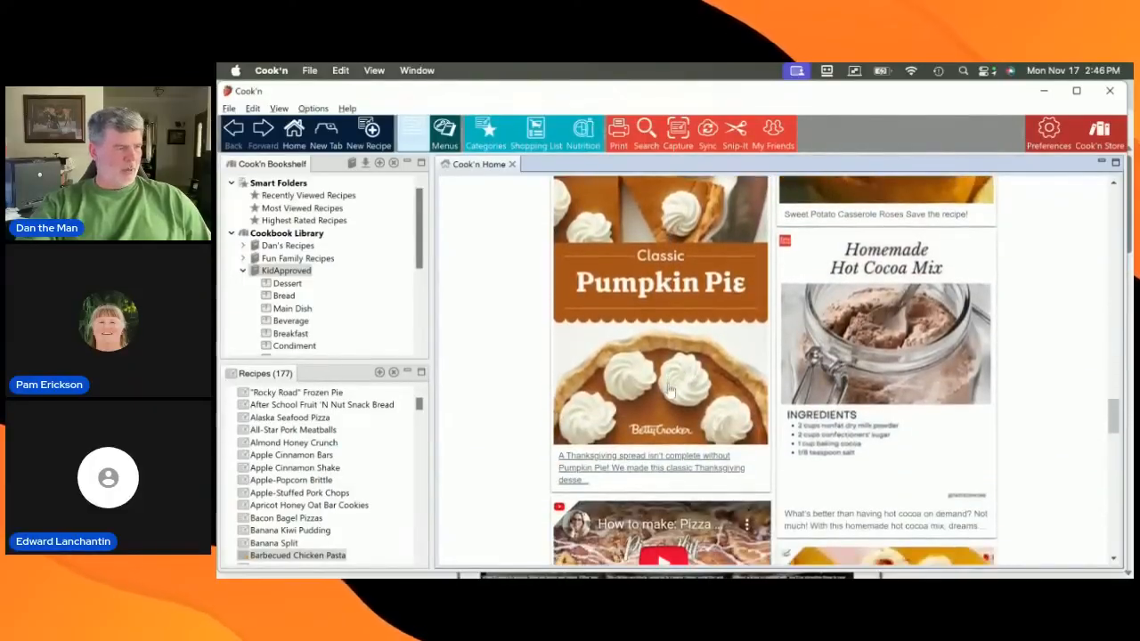
{"action": "scroll", "coordinate": [669, 389], "scroll_direction": "up", "scroll_amount": 4}
{"action": "scroll", "coordinate": [669, 389], "scroll_direction": "down", "scroll_amount": 1}
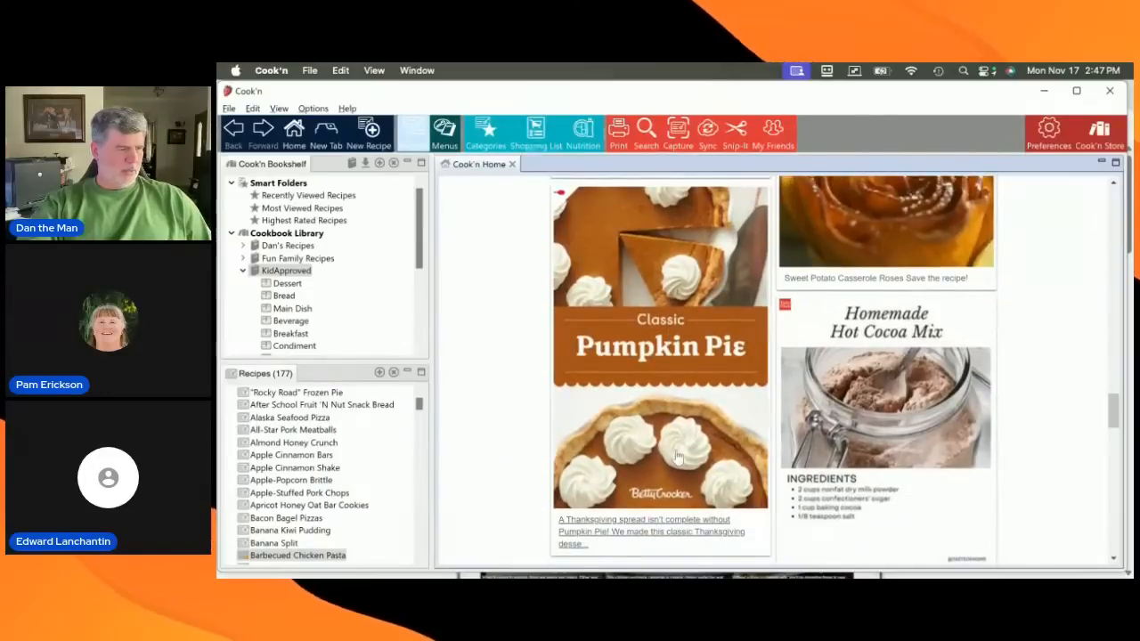
{"action": "left_click", "coordinate": [677, 298]}
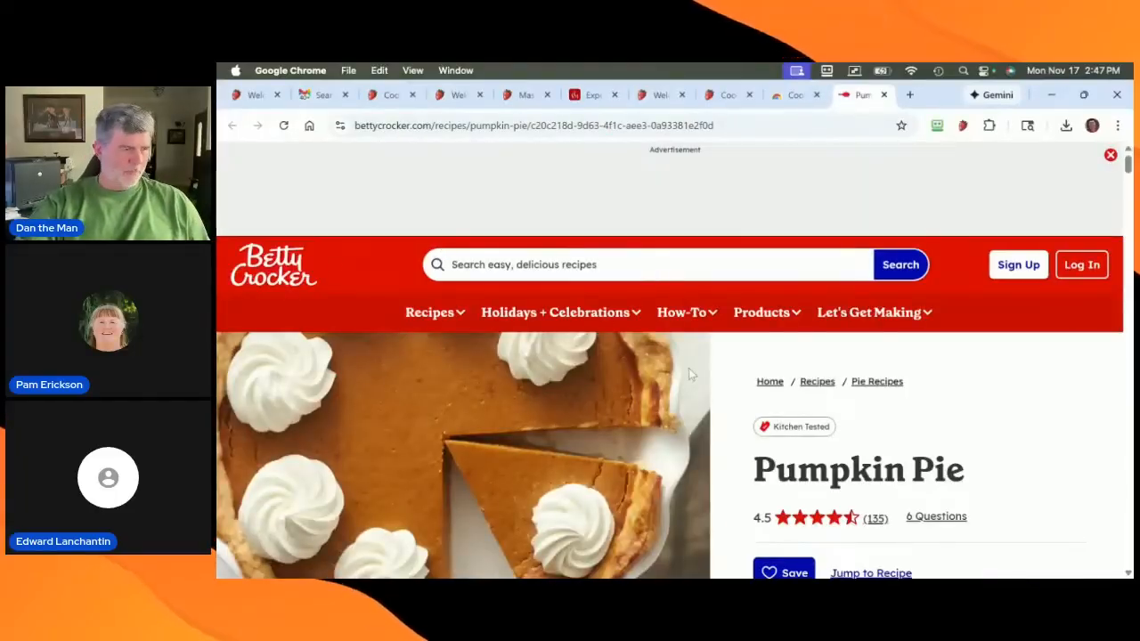
{"action": "scroll", "coordinate": [688, 372], "scroll_direction": "down", "scroll_amount": 3}
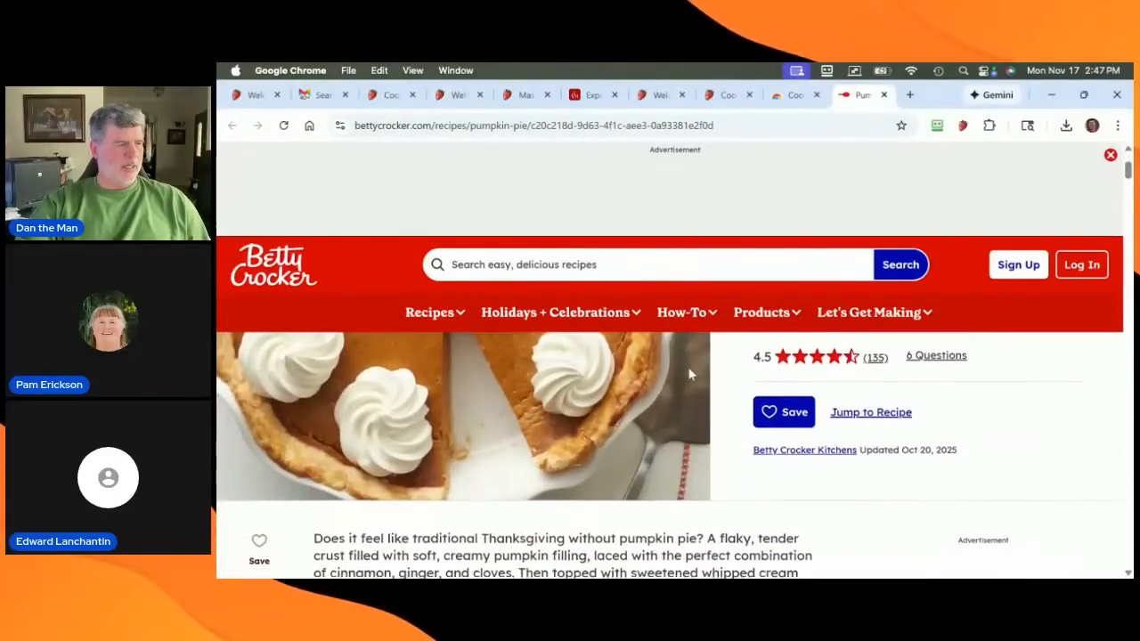
{"action": "scroll", "coordinate": [688, 372], "scroll_direction": "down", "scroll_amount": 5}
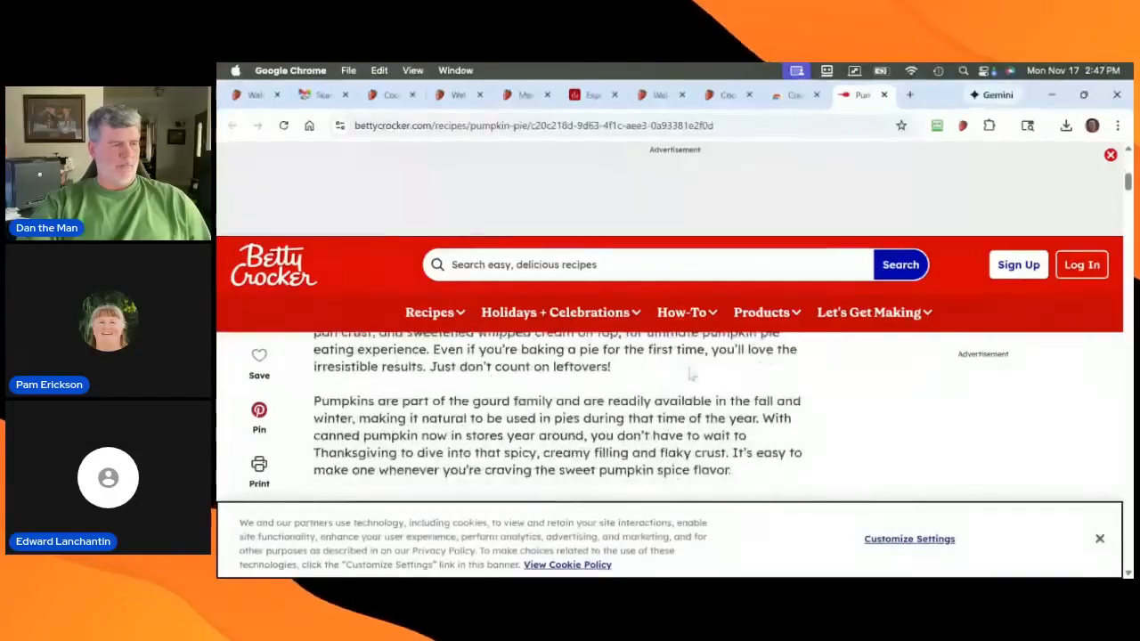
{"action": "scroll", "coordinate": [688, 374], "scroll_direction": "down", "scroll_amount": 10}
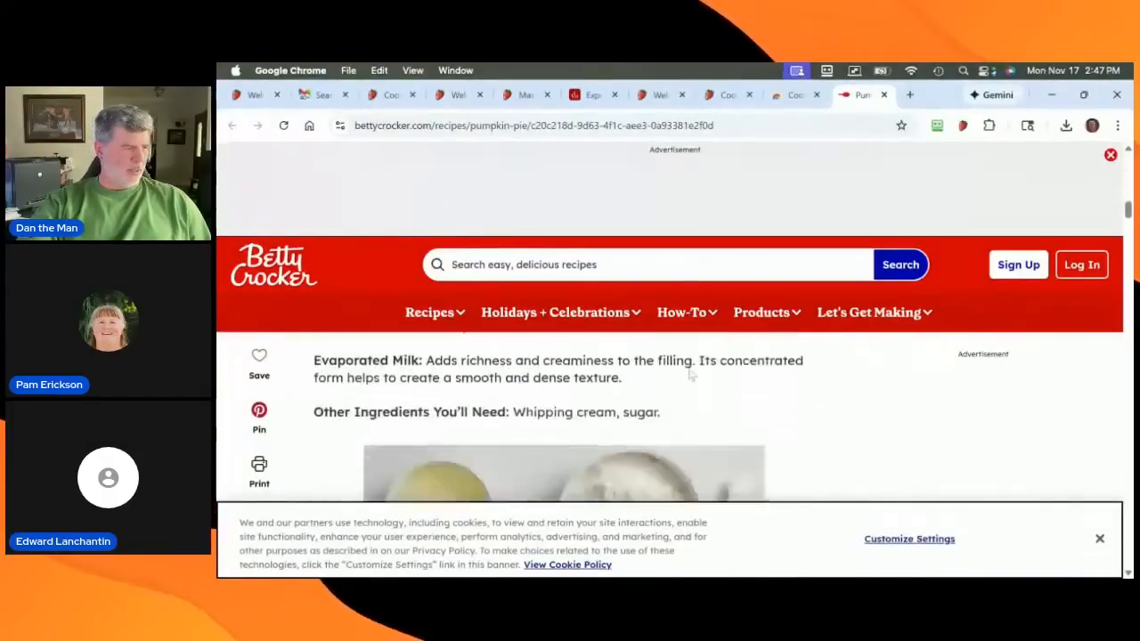
{"action": "scroll", "coordinate": [690, 375], "scroll_direction": "down", "scroll_amount": 10}
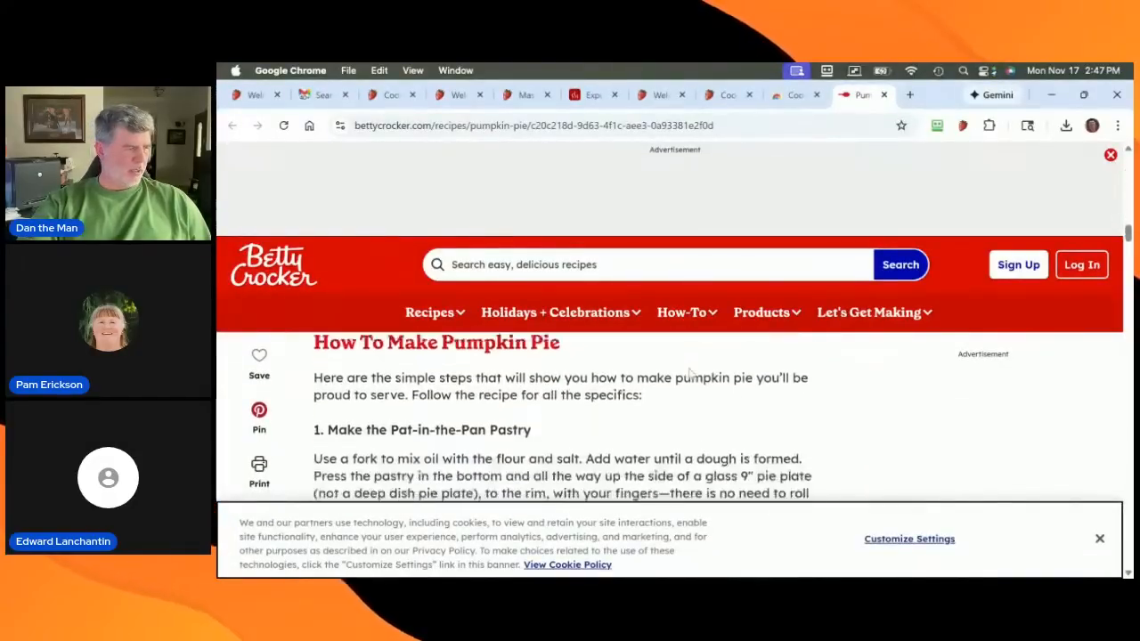
{"action": "scroll", "coordinate": [688, 374], "scroll_direction": "down", "scroll_amount": 10}
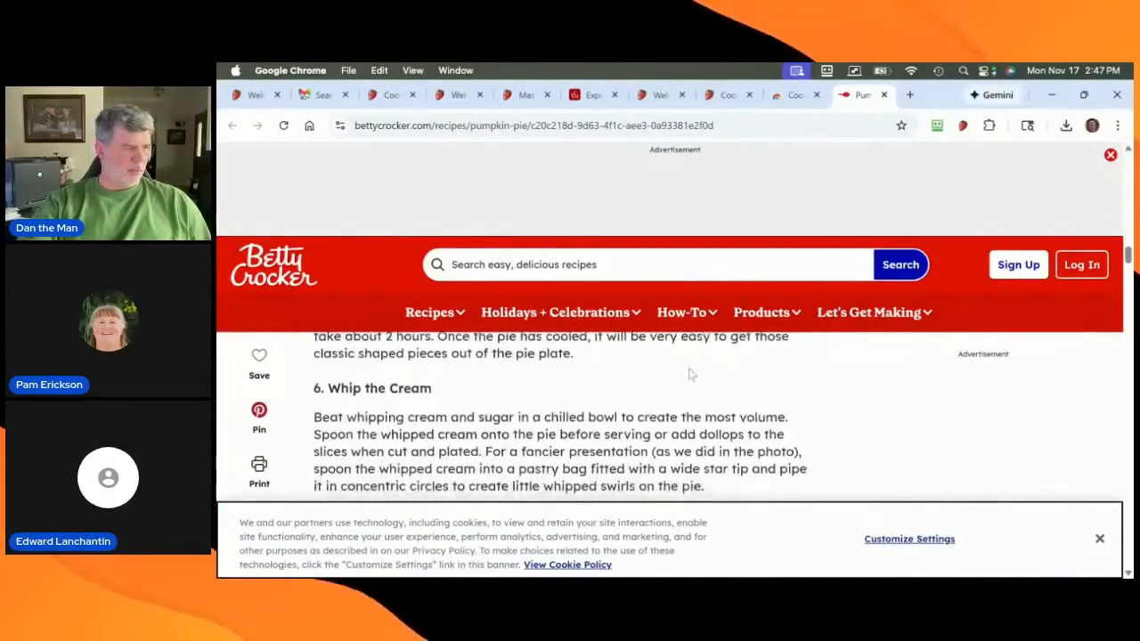
{"action": "scroll", "coordinate": [688, 374], "scroll_direction": "down", "scroll_amount": 10}
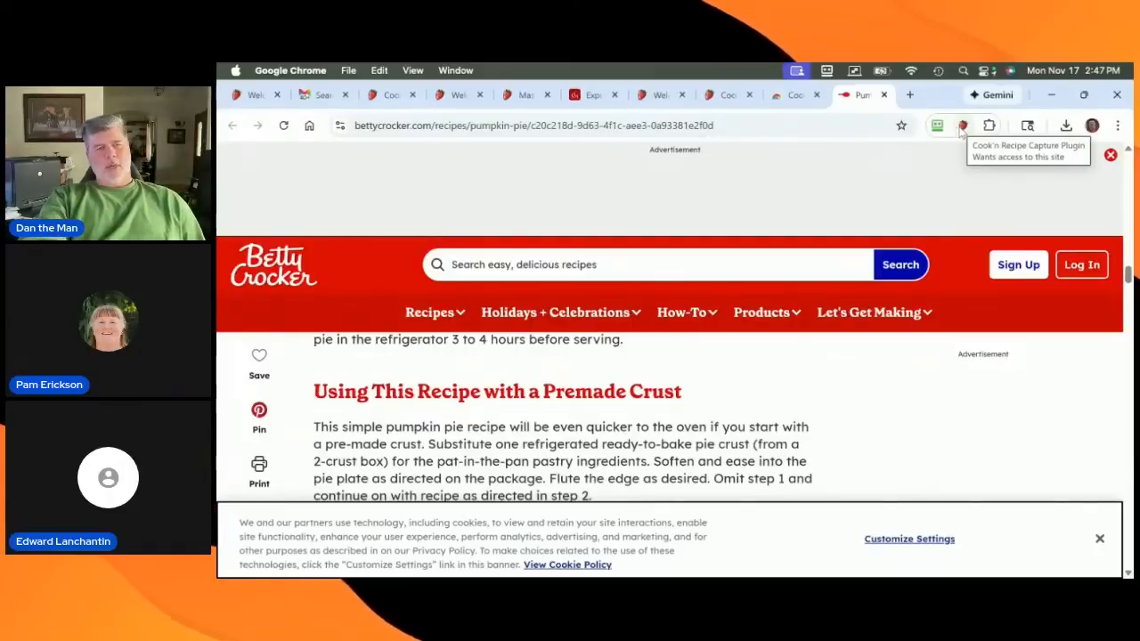
Capture the Betty Crocker Pumpkin Pie page to Cook'n and dismiss the formatting warning
{"action": "left_click", "coordinate": [962, 127]}
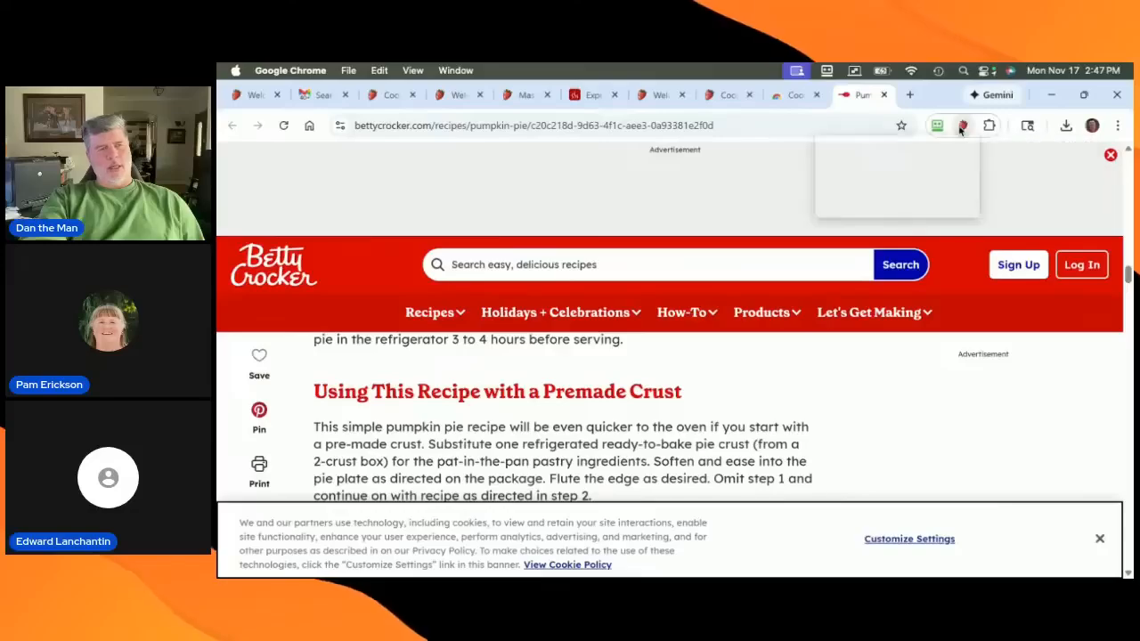
{"action": "left_click", "coordinate": [916, 193]}
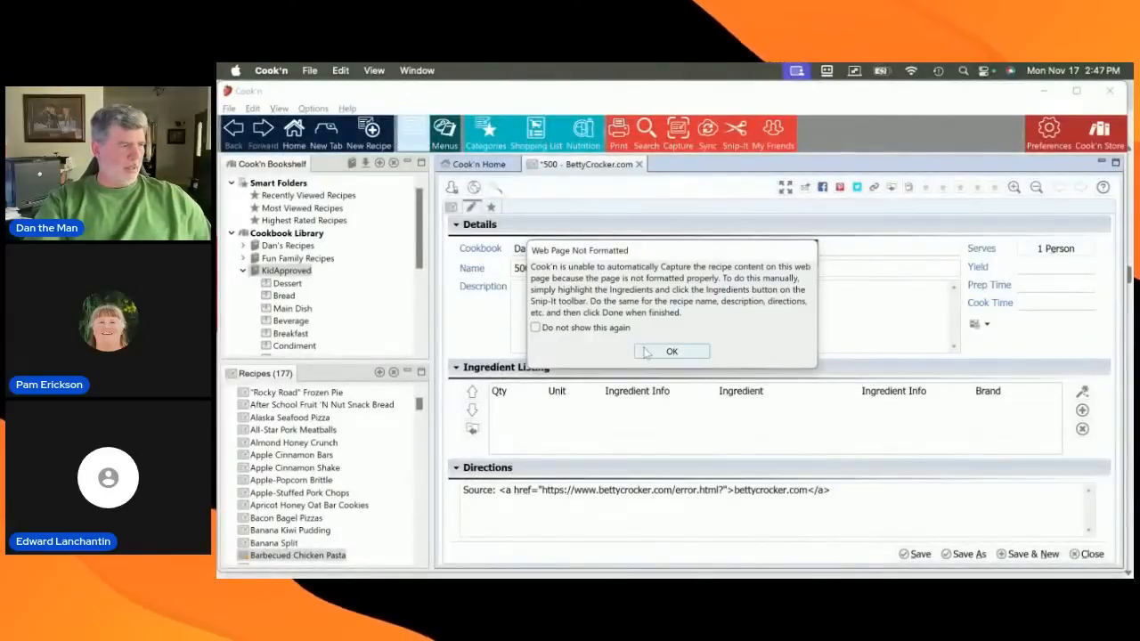
{"action": "left_click", "coordinate": [699, 351]}
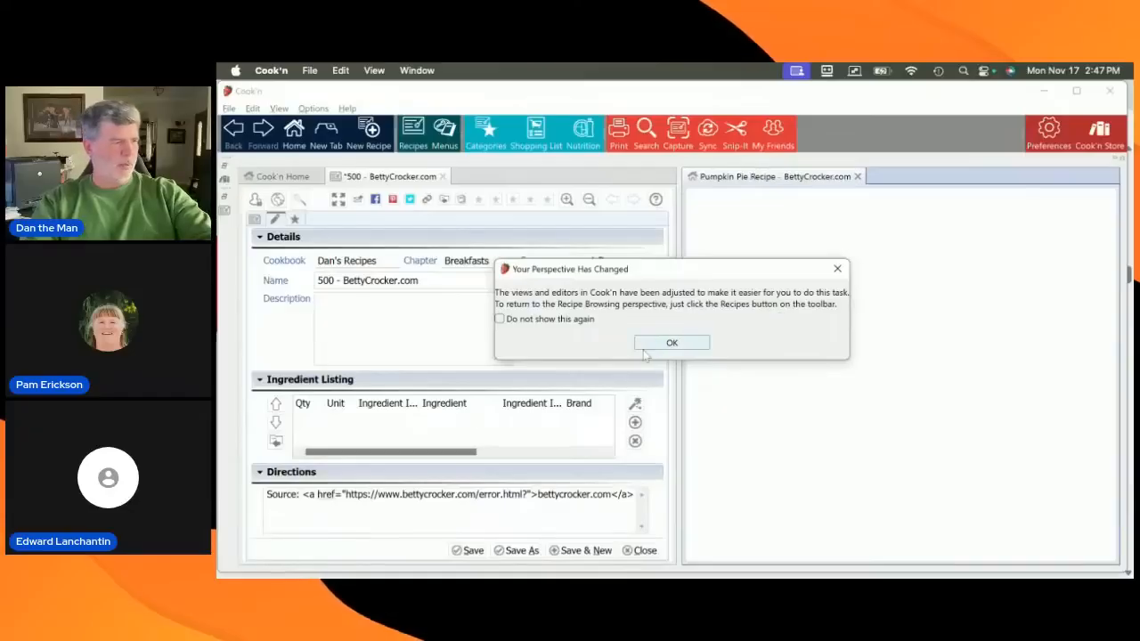
Snip the 'Pumpkin Pie' title into the name, giving '500 - BettyCrocker.com Pumpkin Pie'
{"action": "left_click", "coordinate": [638, 354]}
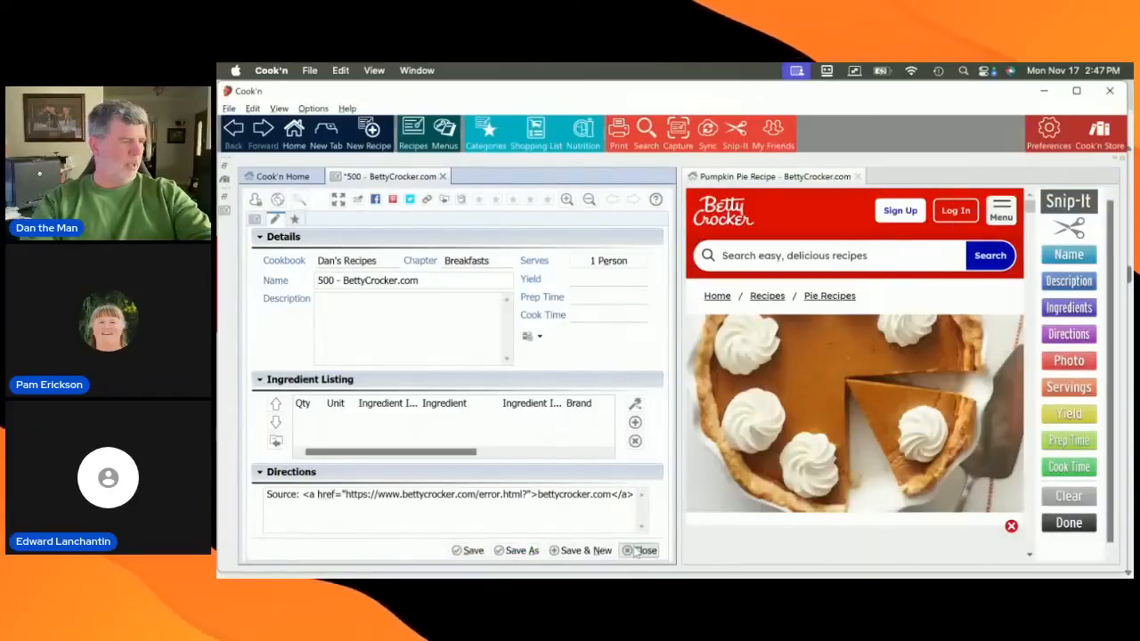
{"action": "scroll", "coordinate": [835, 357], "scroll_direction": "down", "scroll_amount": 5}
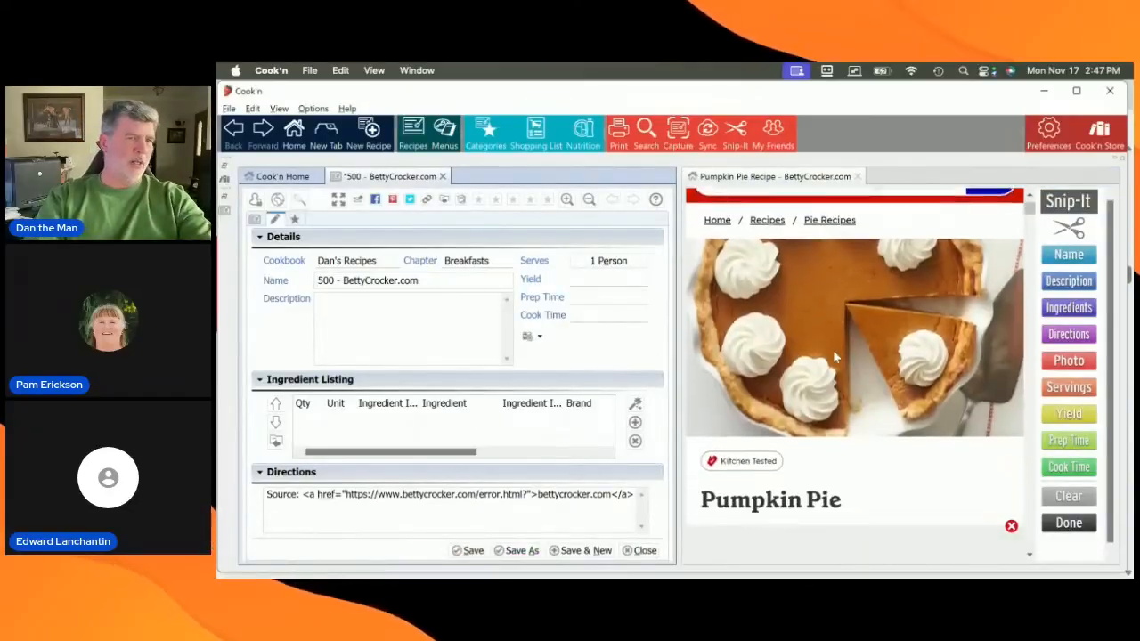
{"action": "scroll", "coordinate": [834, 357], "scroll_direction": "down", "scroll_amount": 2}
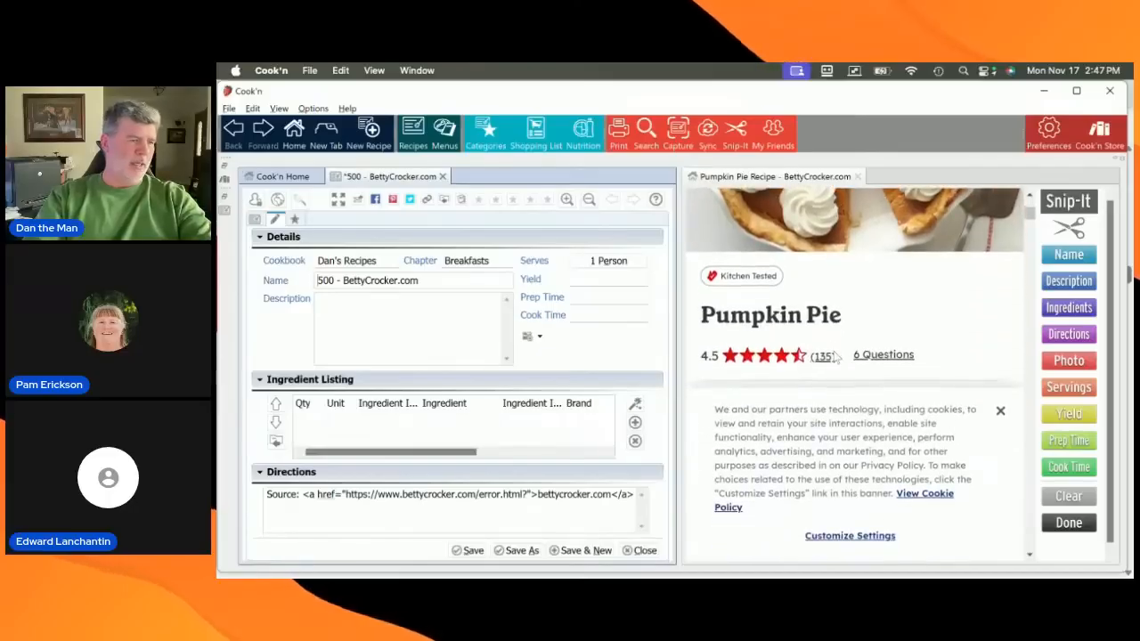
{"action": "left_click_drag", "start_coordinate": [841, 317], "coordinate": [700, 327]}
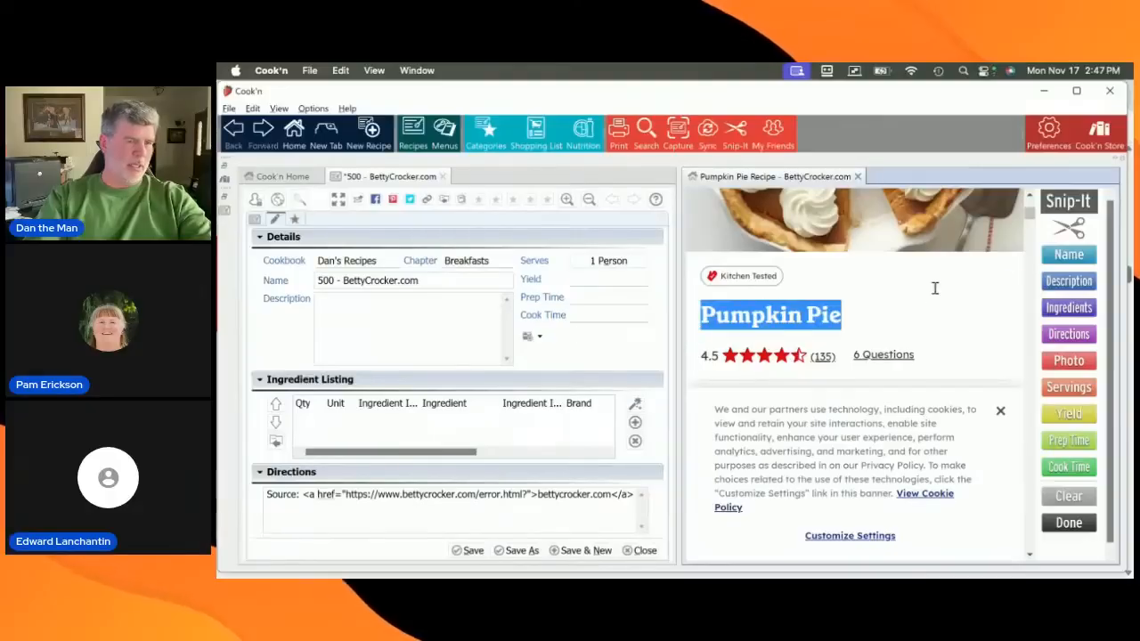
{"action": "left_click", "coordinate": [1070, 258]}
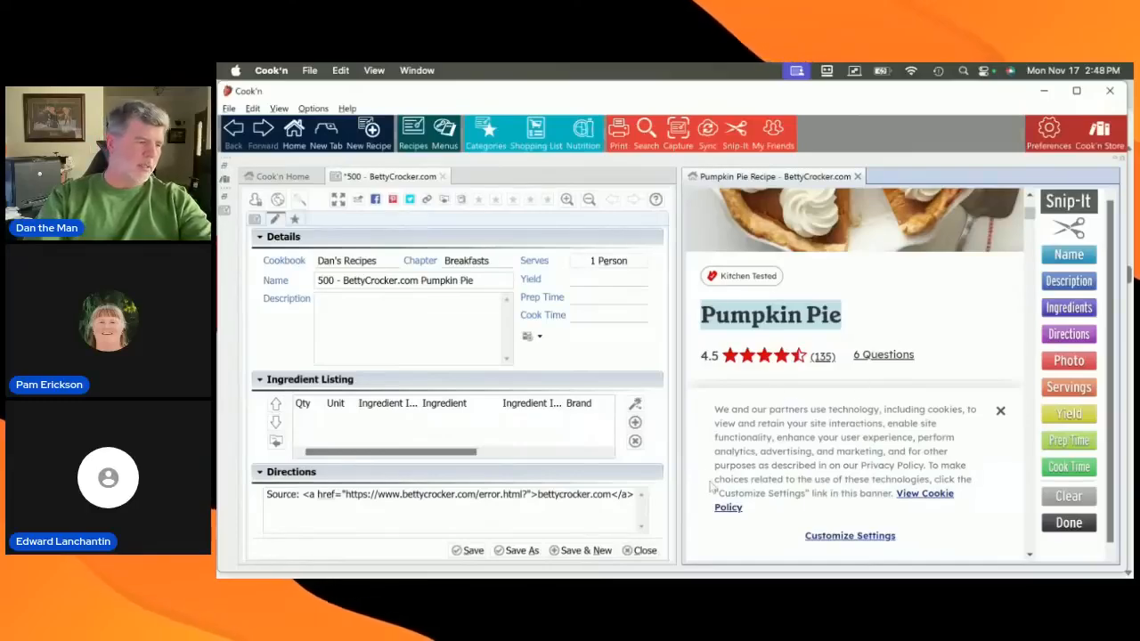
{"action": "scroll", "coordinate": [775, 451], "scroll_direction": "down", "scroll_amount": 10}
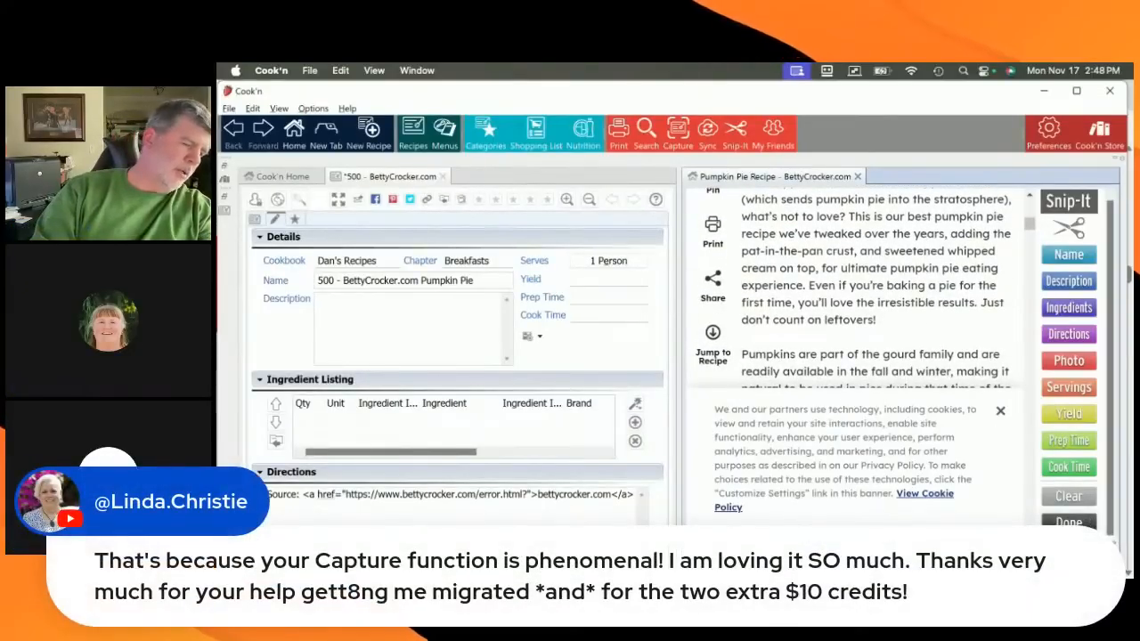
{"action": "left_click", "coordinate": [1072, 521]}
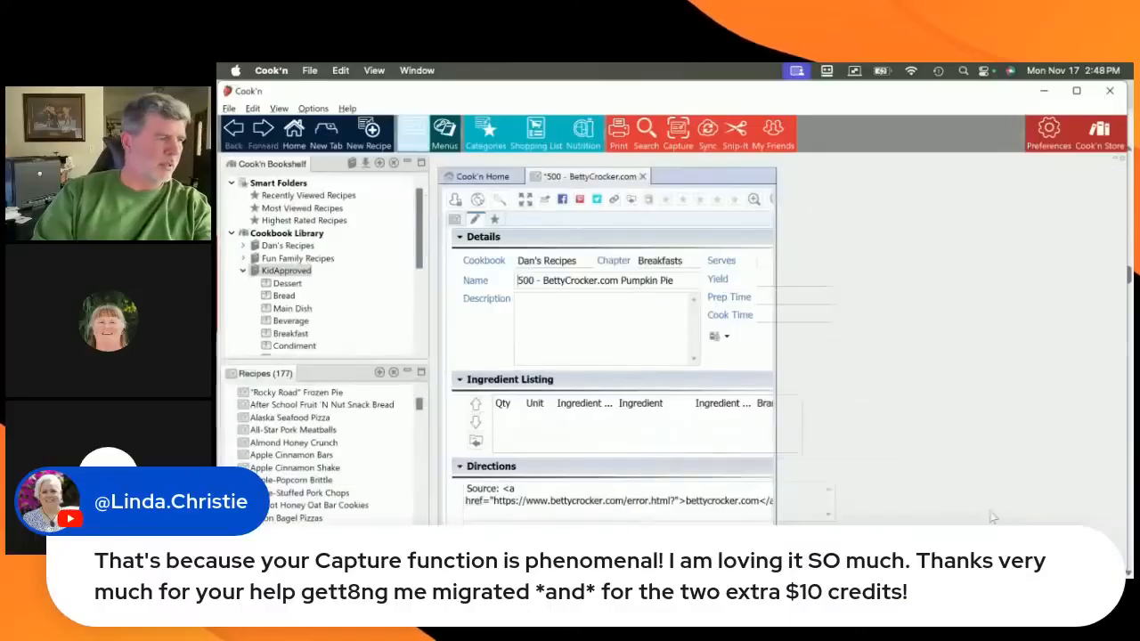
Back in Chrome, dismiss the cookie banner and open Impossibly Easy Mini Pumpkin Pies
{"action": "left_click", "coordinate": [481, 164]}
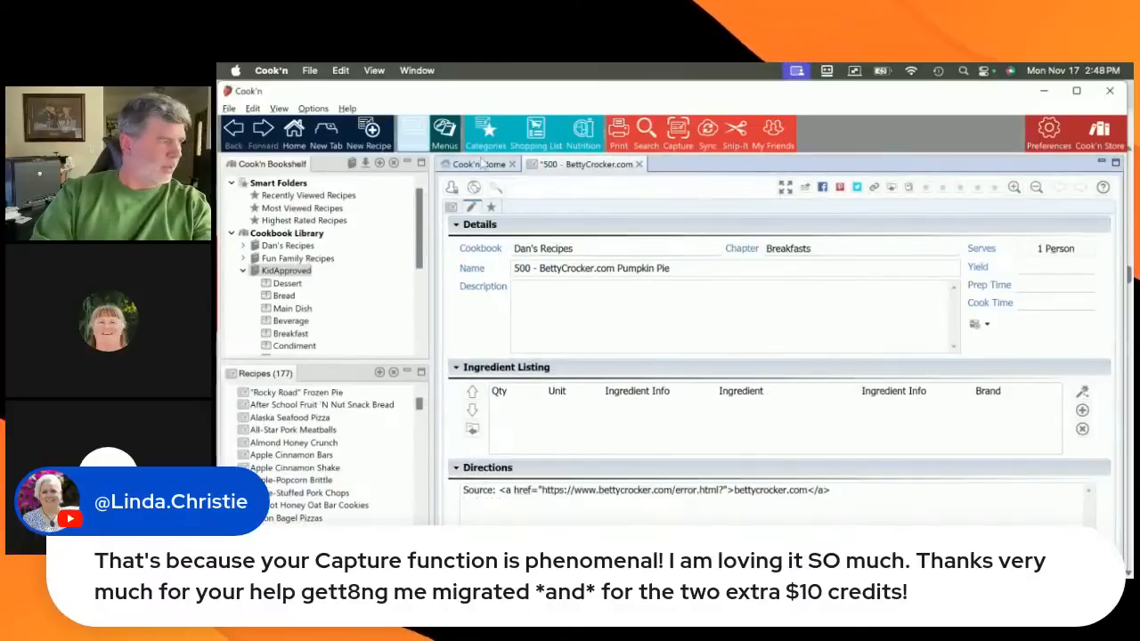
{"action": "key", "text": "super+Tab"}
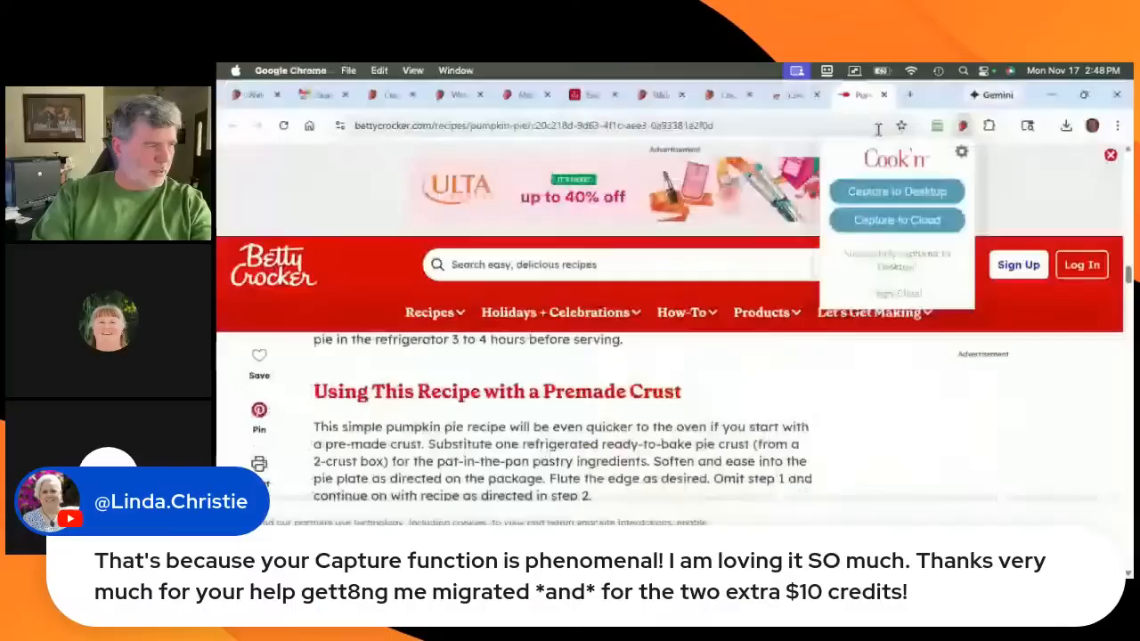
{"action": "scroll", "coordinate": [672, 375], "scroll_direction": "down", "scroll_amount": 10}
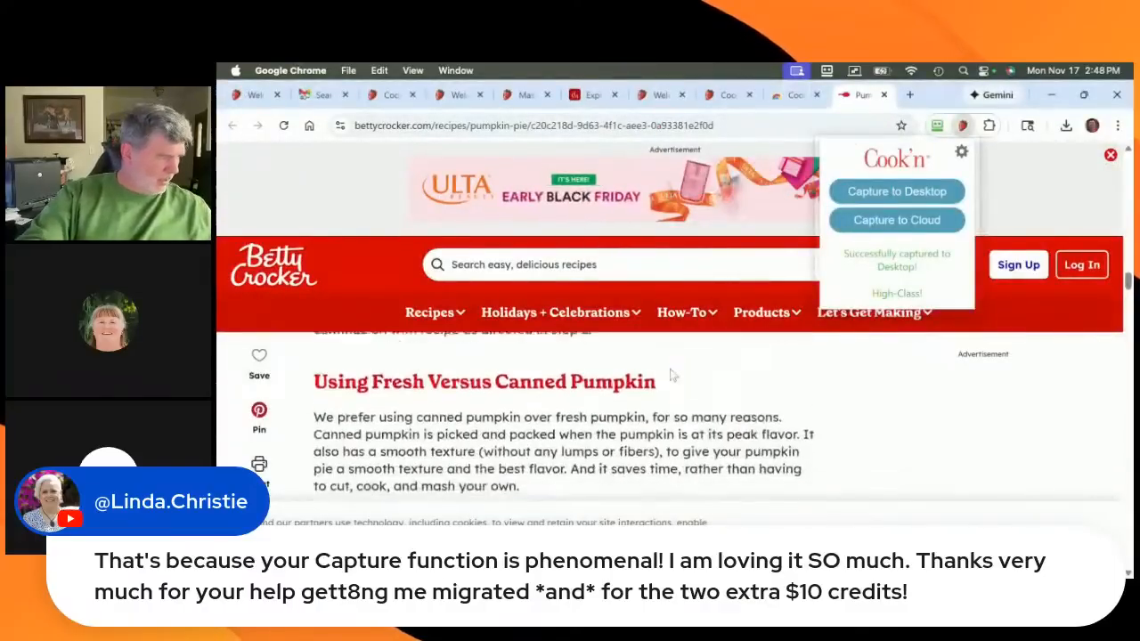
{"action": "scroll", "coordinate": [672, 375], "scroll_direction": "down", "scroll_amount": 10}
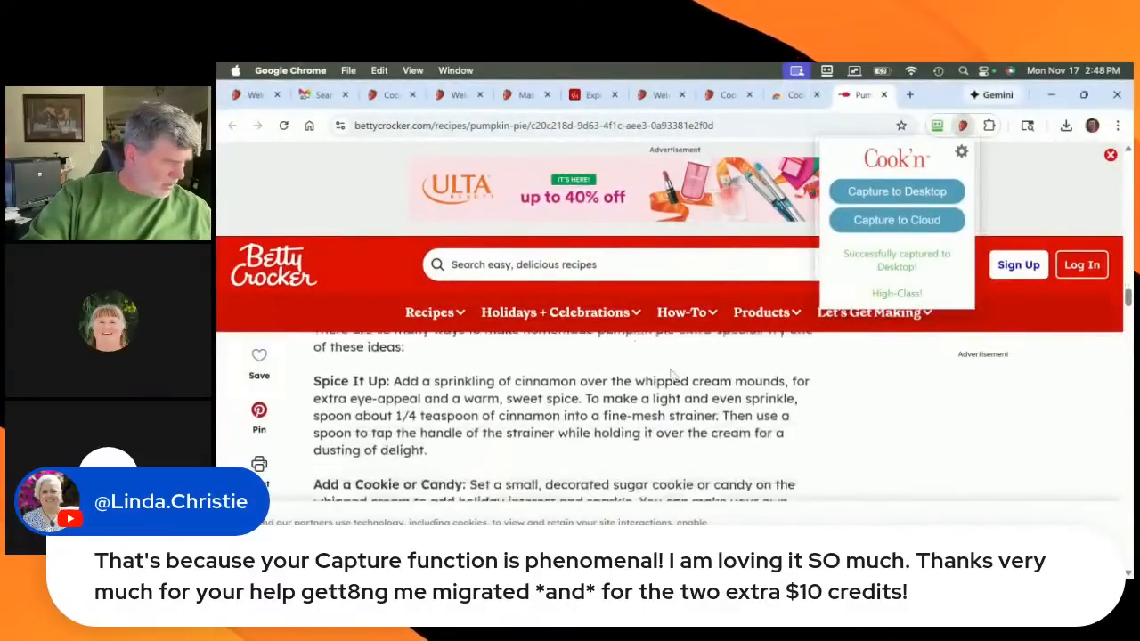
{"action": "scroll", "coordinate": [673, 375], "scroll_direction": "down", "scroll_amount": 10}
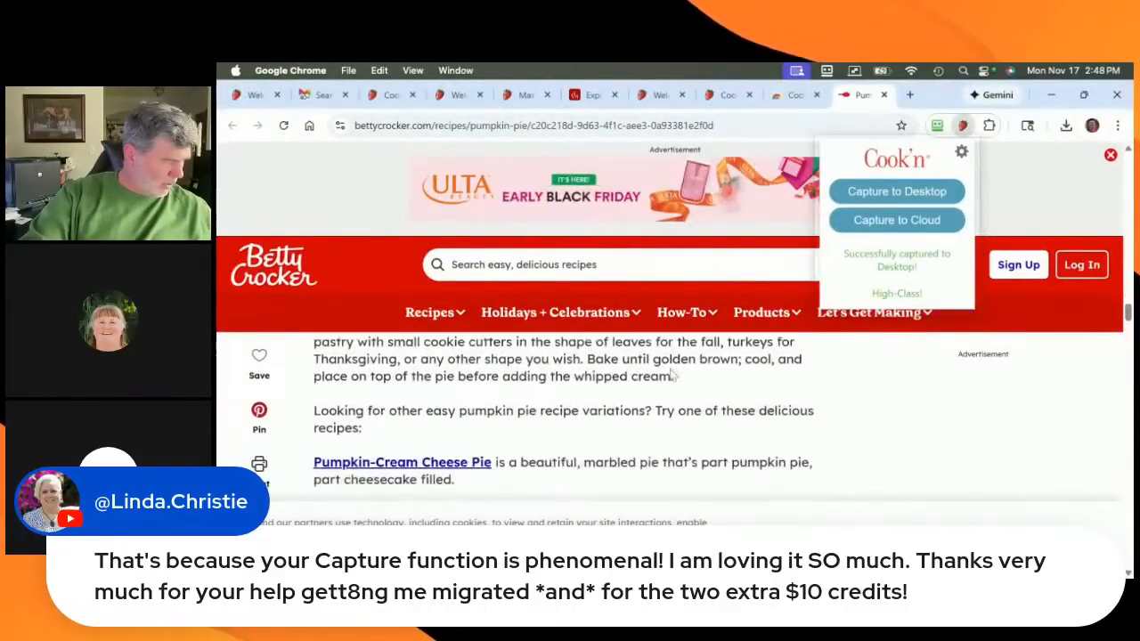
{"action": "scroll", "coordinate": [672, 375], "scroll_direction": "down", "scroll_amount": 3}
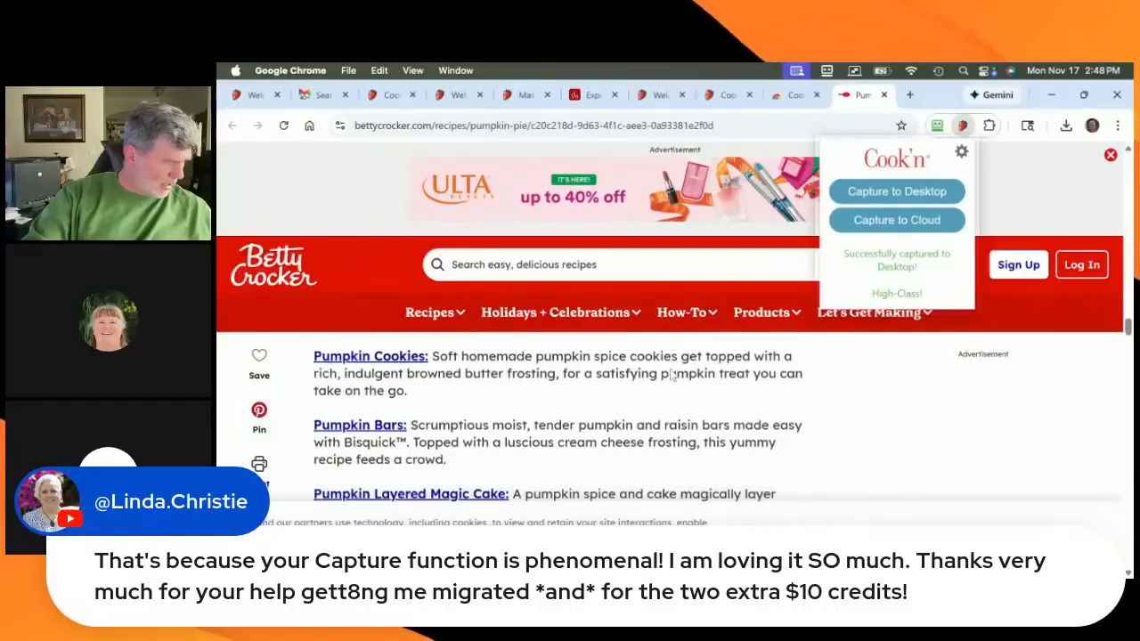
{"action": "scroll", "coordinate": [672, 375], "scroll_direction": "up", "scroll_amount": 3}
{"action": "scroll", "coordinate": [672, 375], "scroll_direction": "up", "scroll_amount": 5}
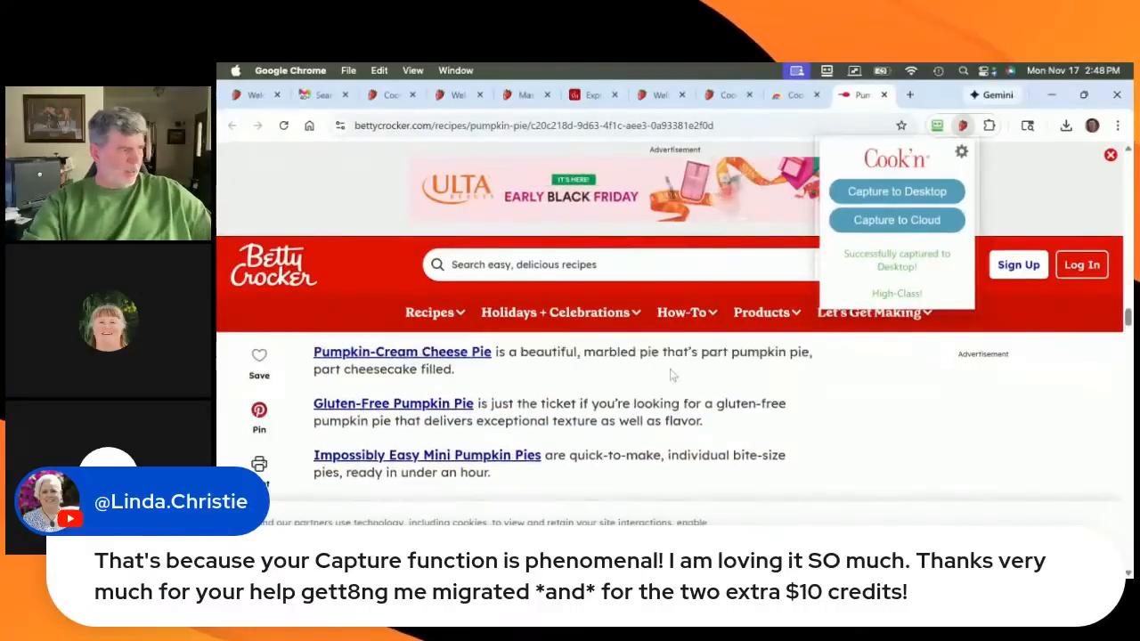
{"action": "scroll", "coordinate": [672, 375], "scroll_direction": "down", "scroll_amount": 1}
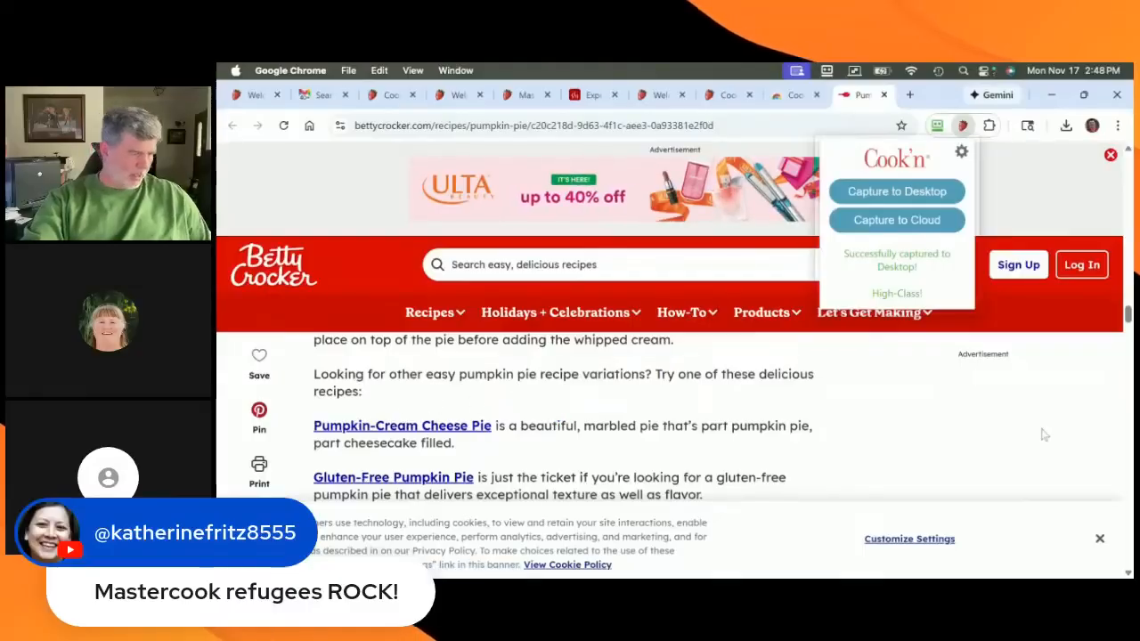
{"action": "left_click", "coordinate": [1099, 538]}
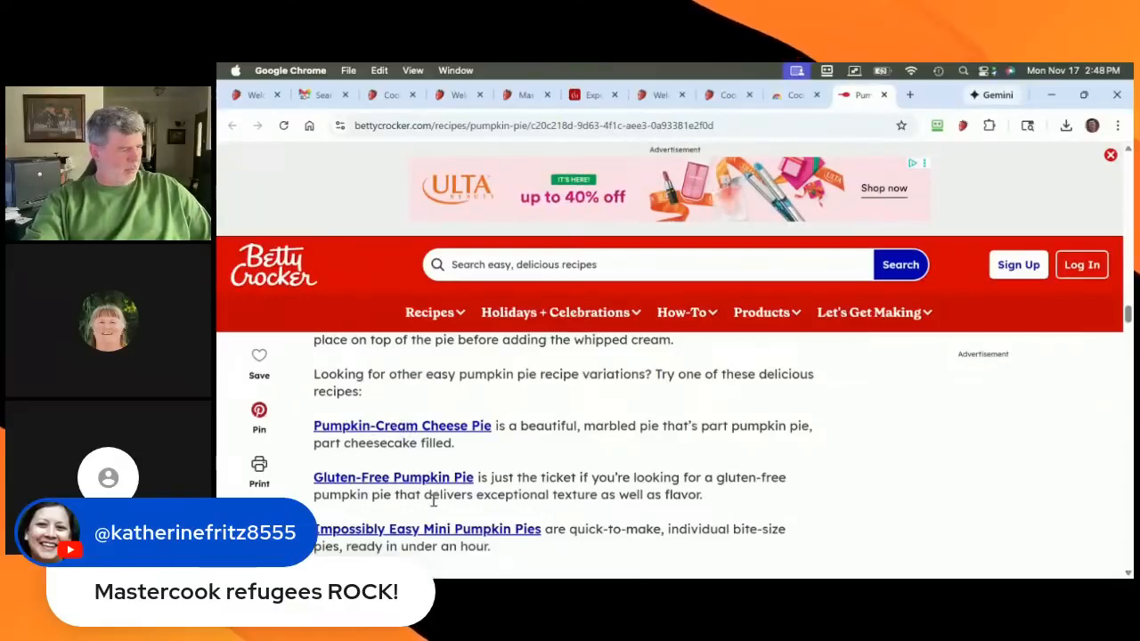
{"action": "left_click", "coordinate": [419, 532]}
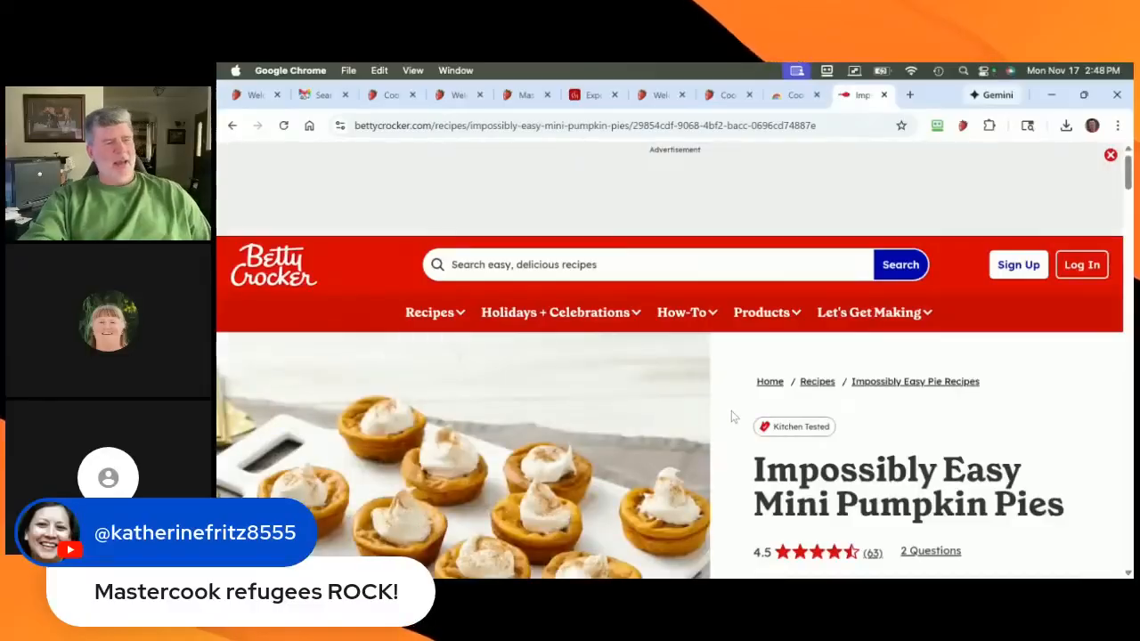
Dismiss the email sign-up pop-up and send the Mini Pumpkin Pies page to the Cook'n desktop app
{"action": "scroll", "coordinate": [731, 412], "scroll_direction": "down", "scroll_amount": 2}
{"action": "scroll", "coordinate": [731, 414], "scroll_direction": "down", "scroll_amount": 5}
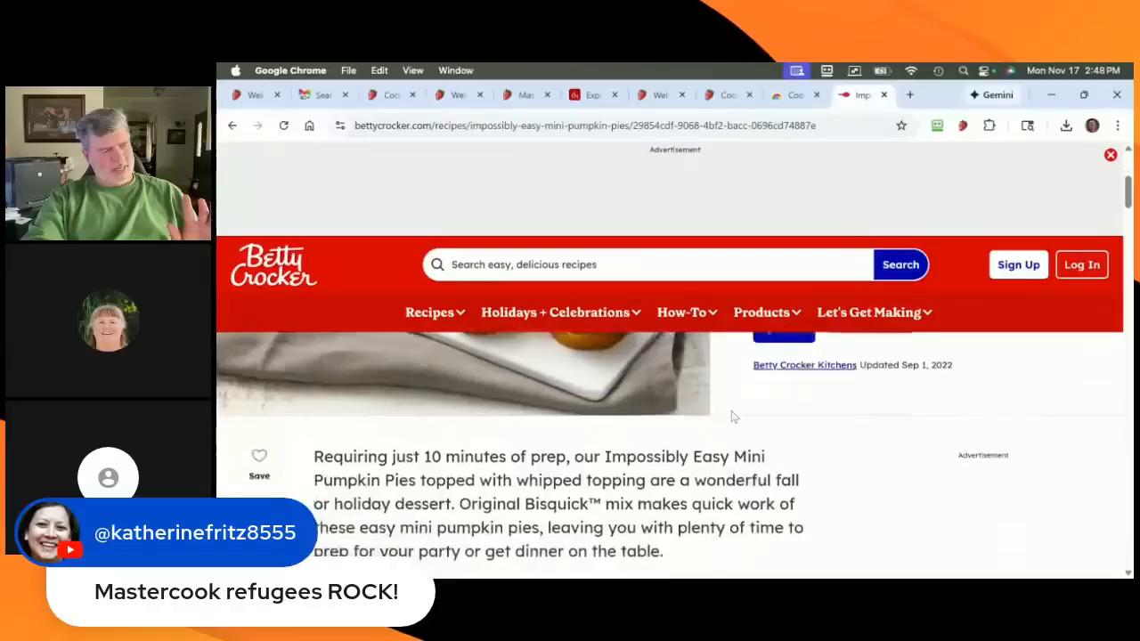
{"action": "scroll", "coordinate": [731, 414], "scroll_direction": "down", "scroll_amount": 5}
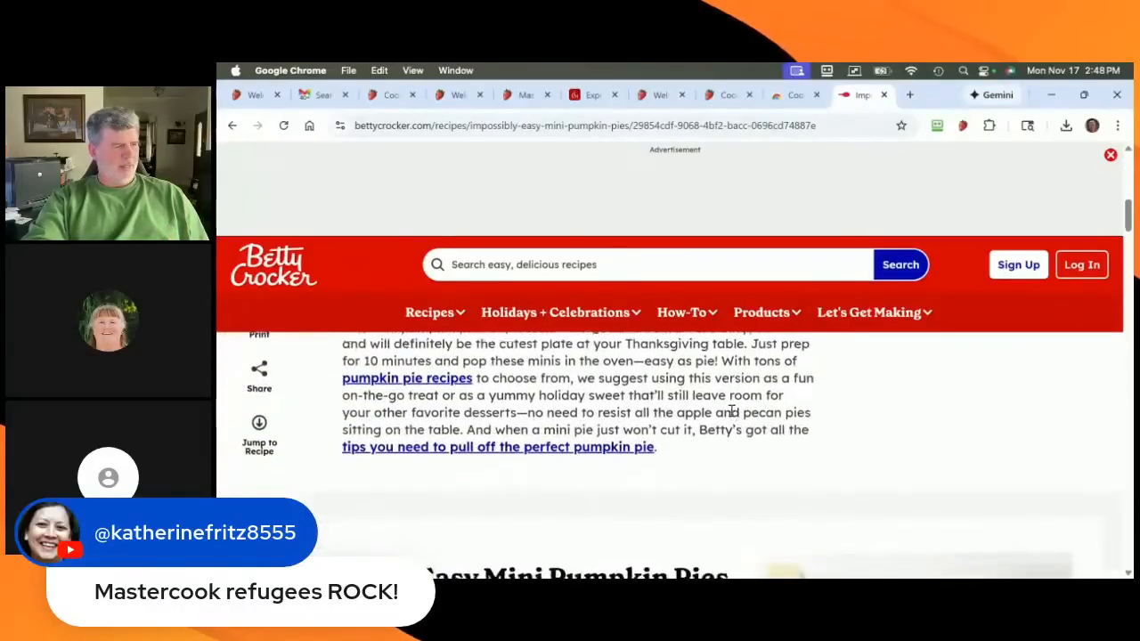
{"action": "scroll", "coordinate": [731, 415], "scroll_direction": "down", "scroll_amount": 2}
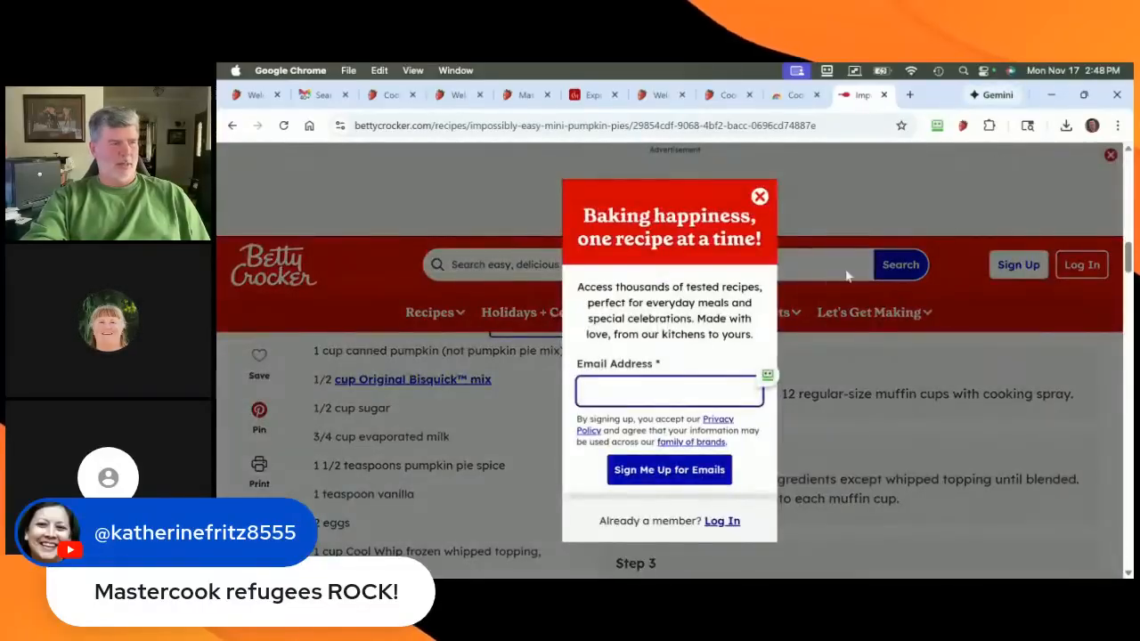
{"action": "left_click", "coordinate": [760, 196]}
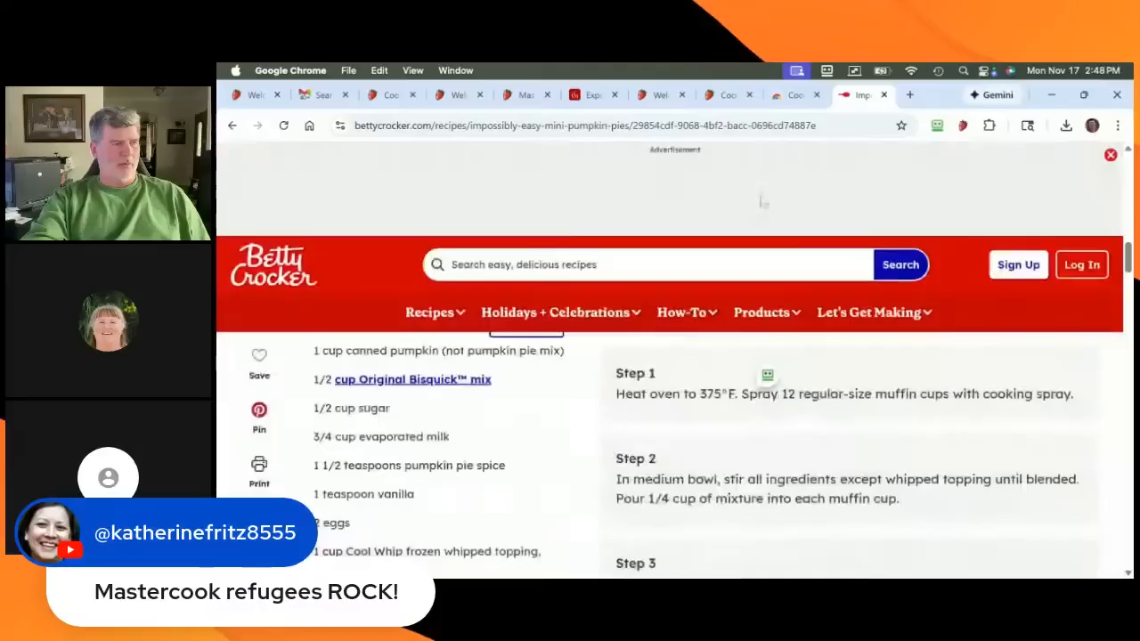
{"action": "left_click", "coordinate": [966, 126]}
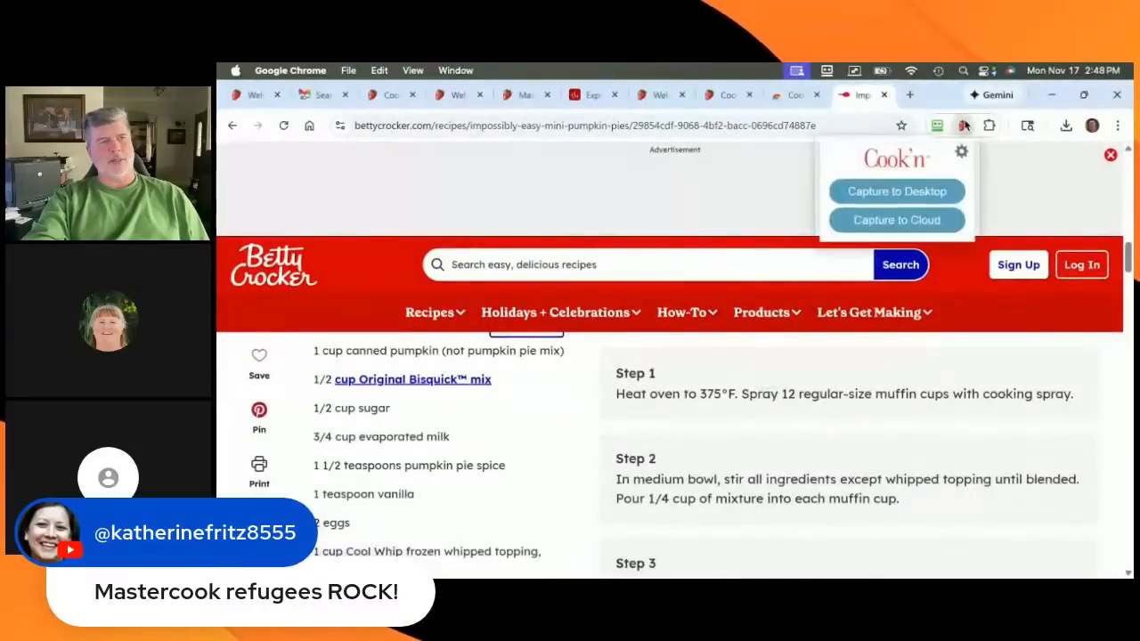
{"action": "left_click", "coordinate": [912, 196]}
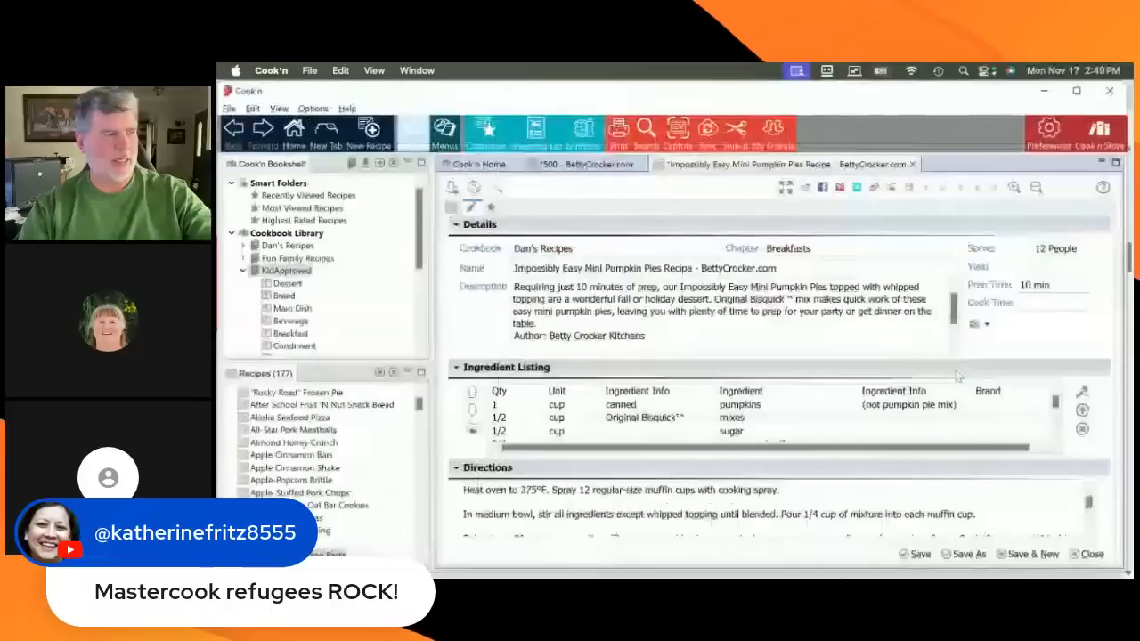
Change the Mini Pumpkin Pies chapter from Breakfasts to Desserts, save, and decline sharing
{"action": "left_click", "coordinate": [451, 207]}
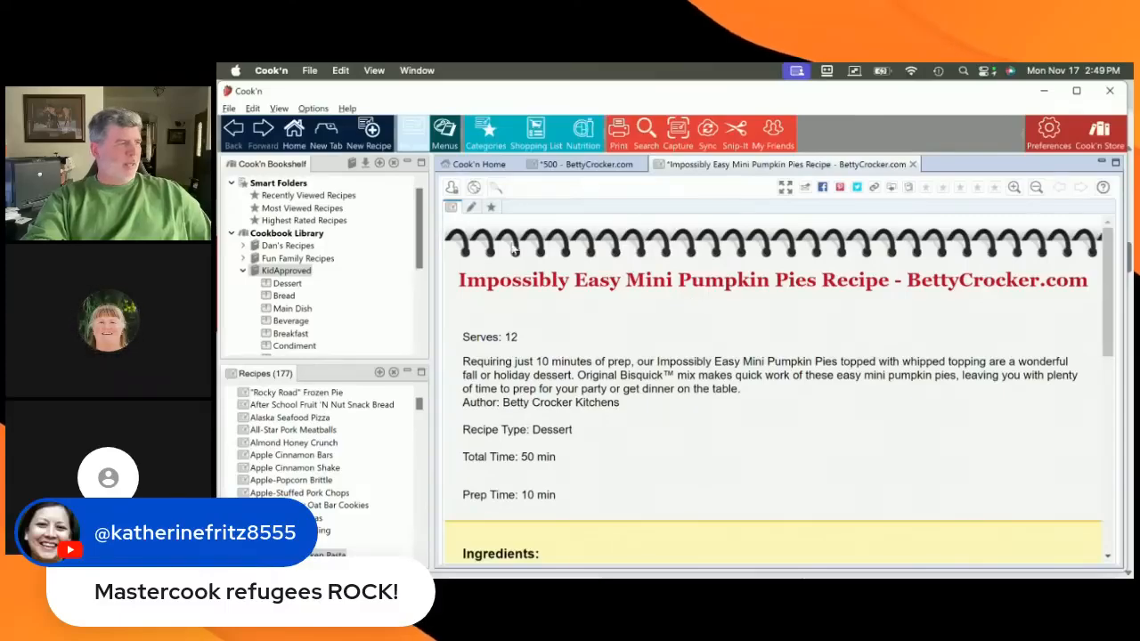
{"action": "left_click", "coordinate": [471, 207]}
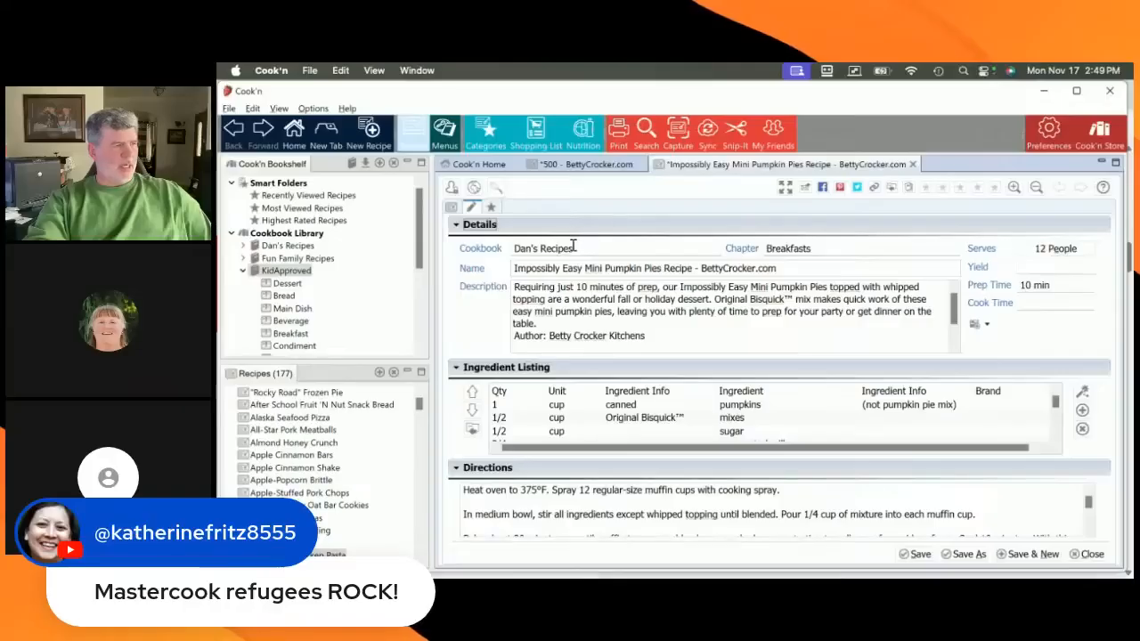
{"action": "left_click", "coordinate": [832, 245]}
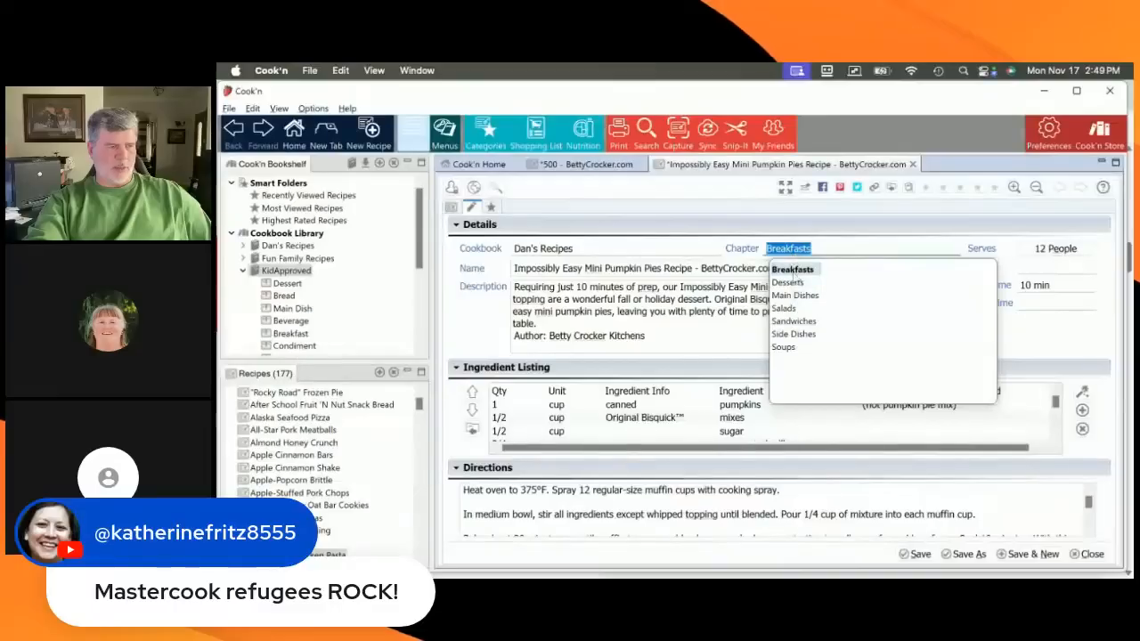
{"action": "left_click", "coordinate": [788, 282]}
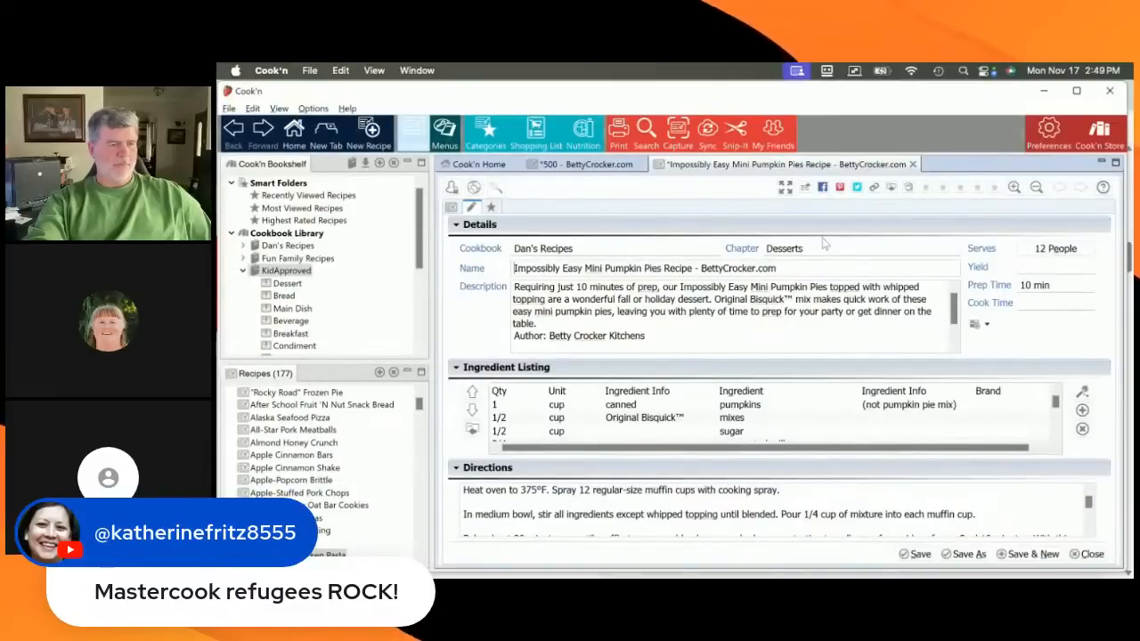
{"action": "left_click", "coordinate": [920, 555]}
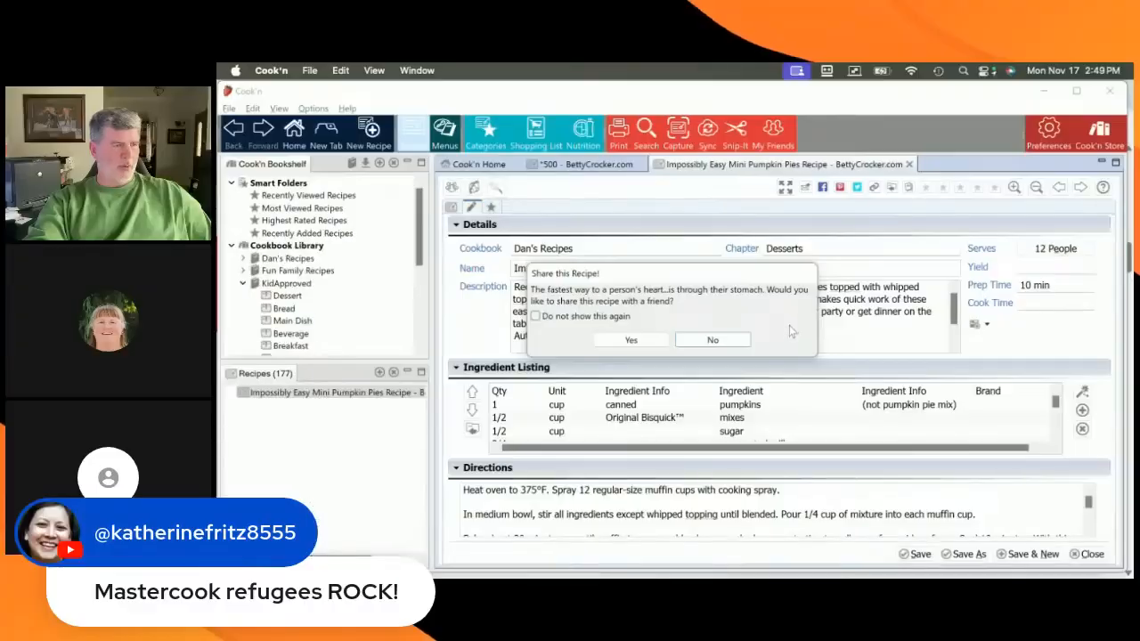
{"action": "left_click", "coordinate": [712, 340]}
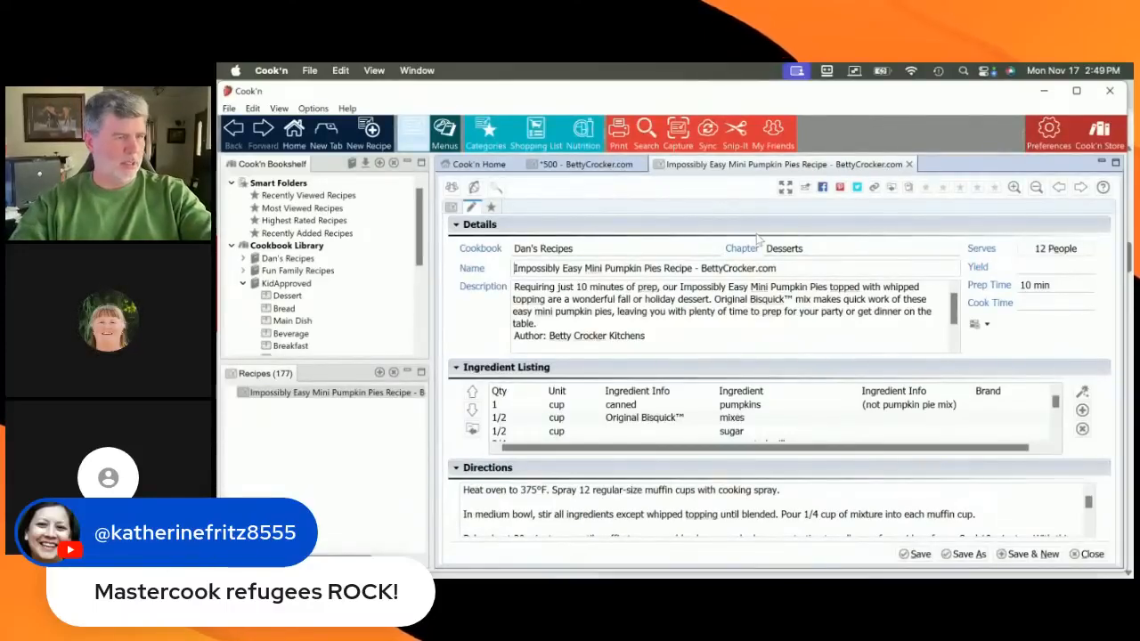
Search the web for 'chicken pot pie' and open Sally's Double Crust Chicken Pot Pie recipe
{"action": "key", "text": "super+Tab"}
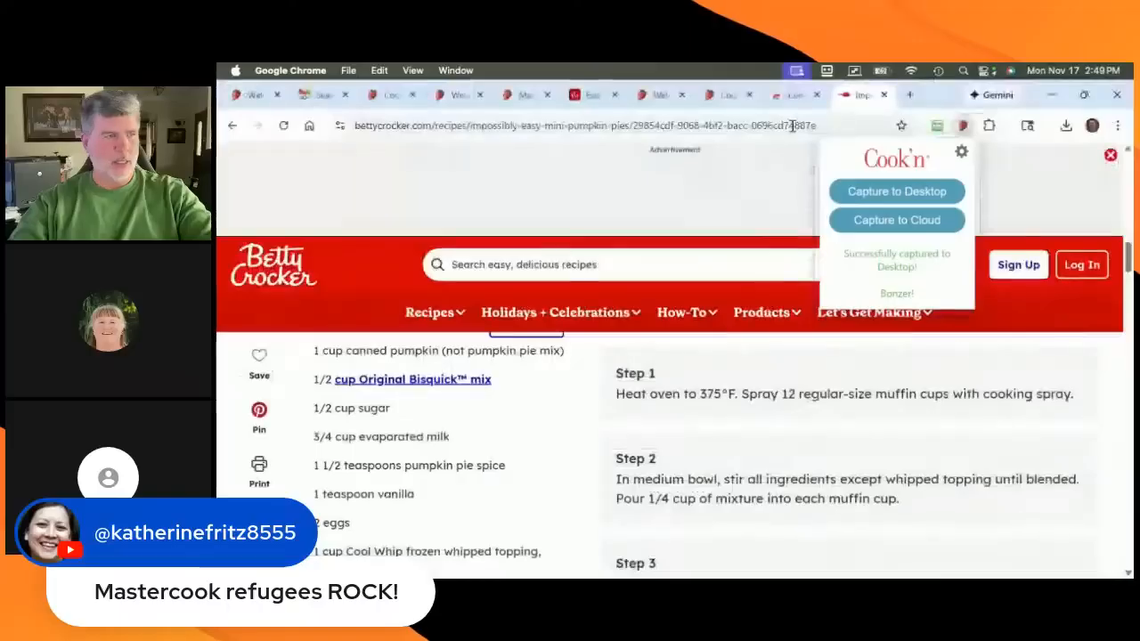
{"action": "left_click", "coordinate": [909, 94]}
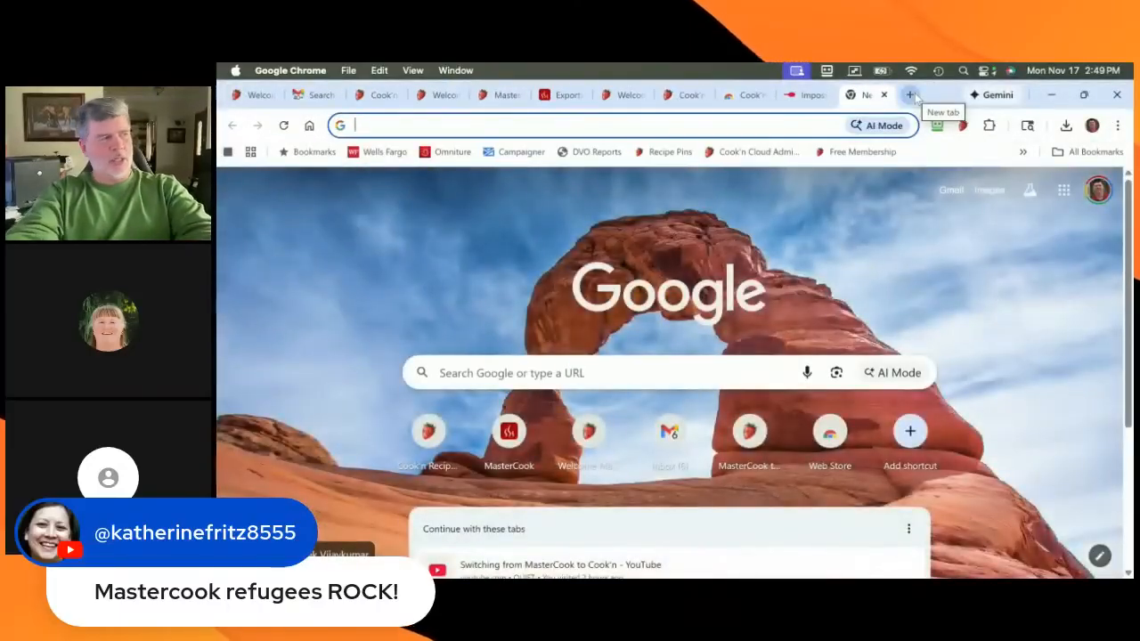
{"action": "type", "text": "po"}
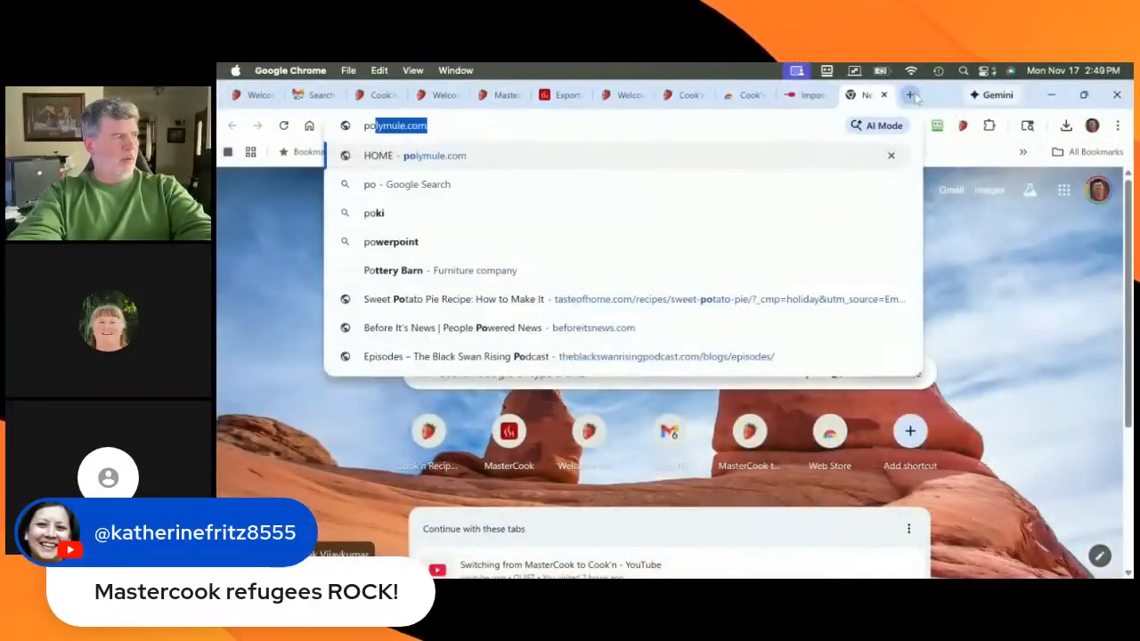
{"action": "key", "text": "BackSpace"}
{"action": "key", "text": "BackSpace"}
{"action": "key", "text": "BackSpace"}
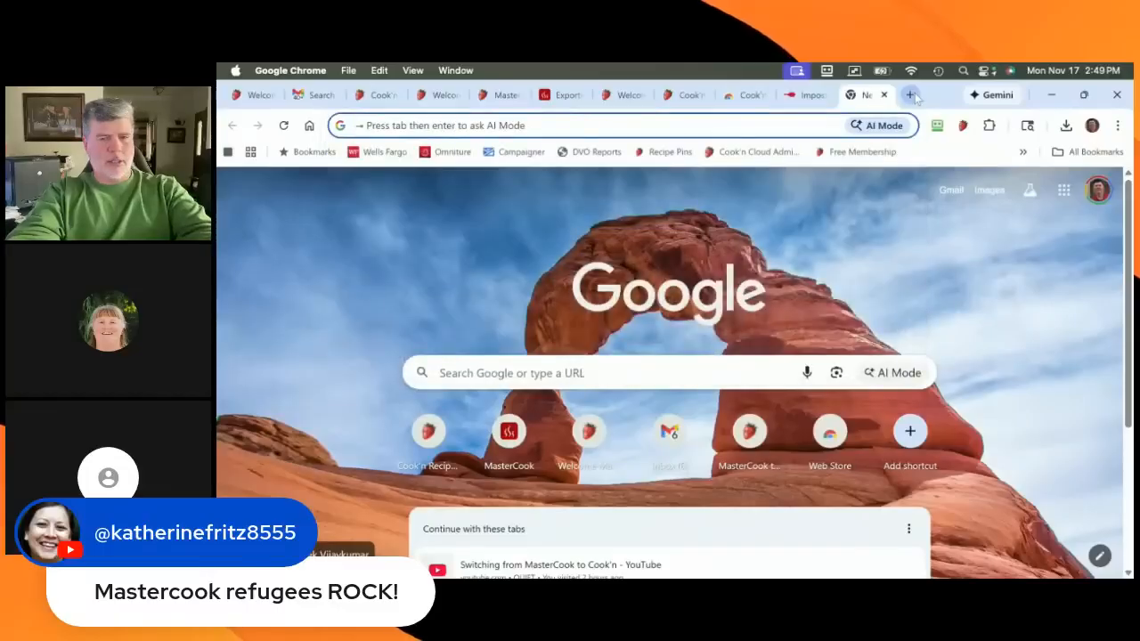
{"action": "type", "text": "chicken pot p"}
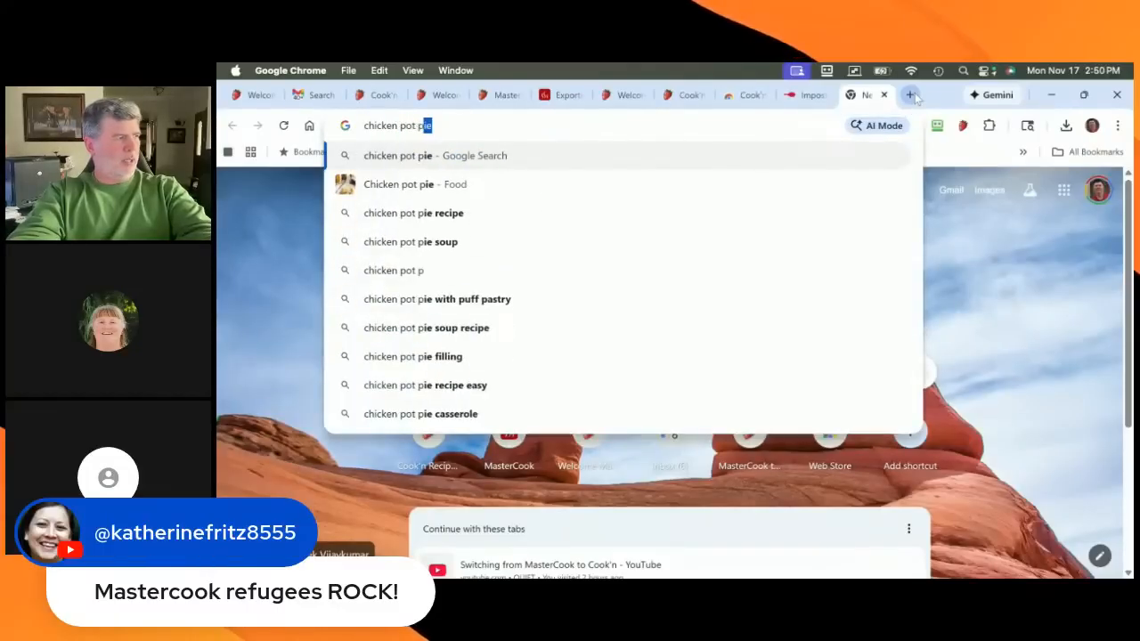
{"action": "key", "text": "Return"}
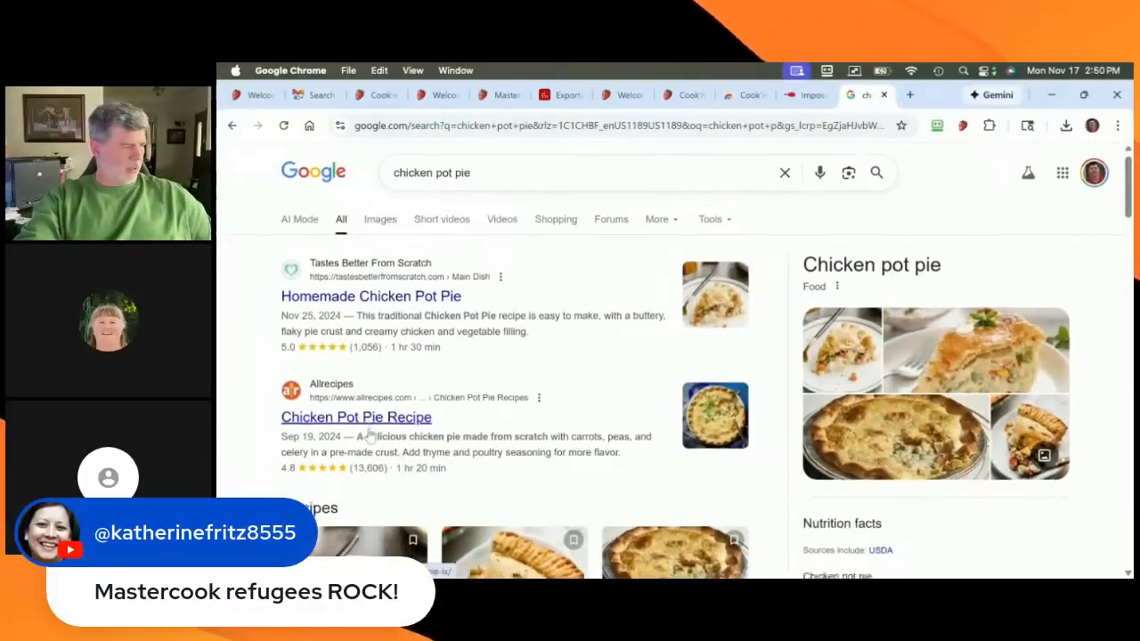
{"action": "scroll", "coordinate": [370, 432], "scroll_direction": "down", "scroll_amount": 5}
{"action": "scroll", "coordinate": [369, 433], "scroll_direction": "up", "scroll_amount": 1}
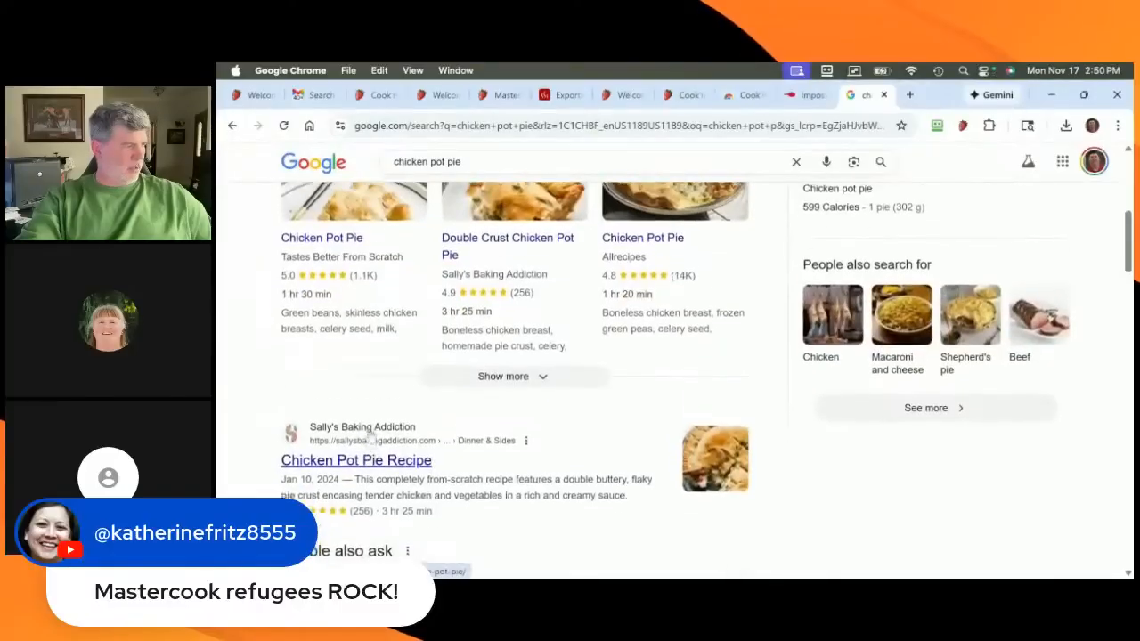
{"action": "left_click", "coordinate": [551, 258]}
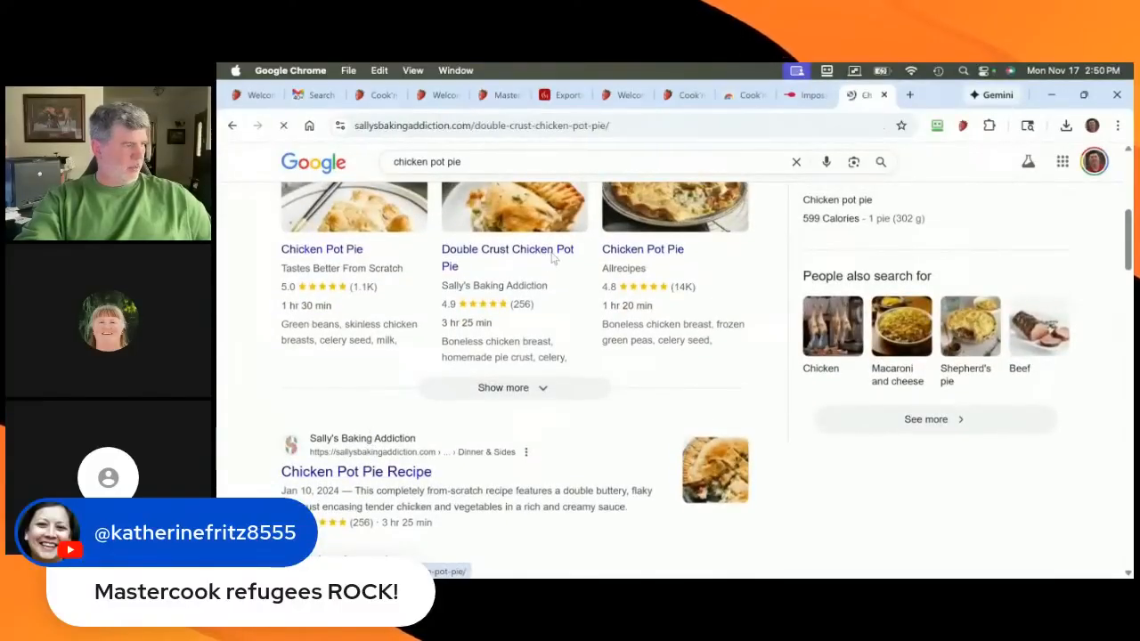
Capture Sally's chicken pot pie recipe to the Cook'n desktop app
{"action": "scroll", "coordinate": [723, 366], "scroll_direction": "down", "scroll_amount": 10}
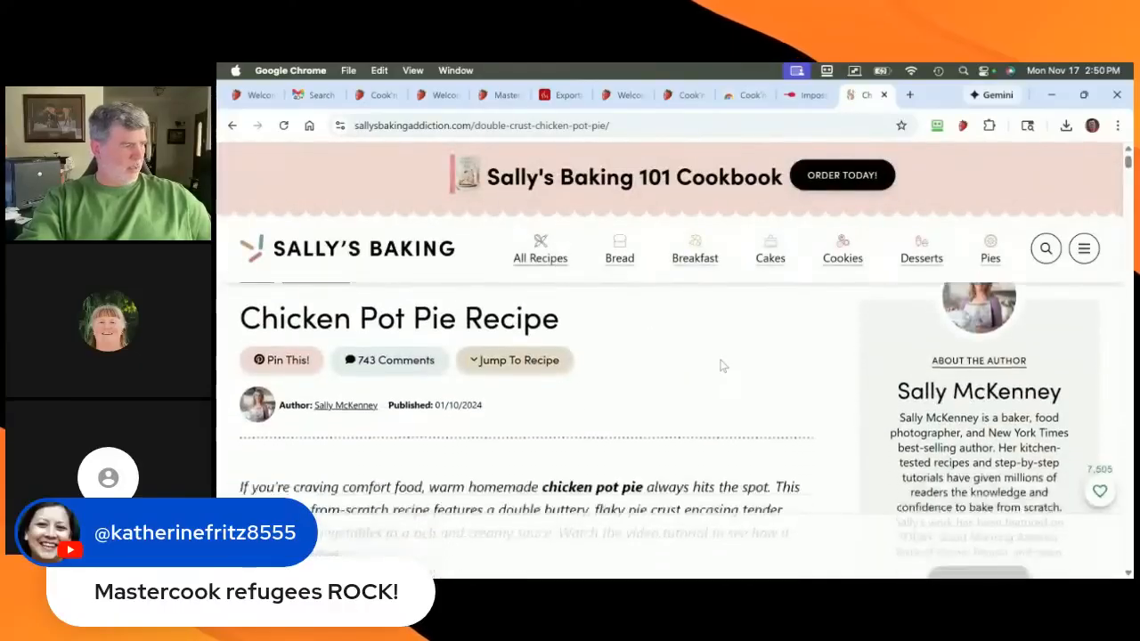
{"action": "scroll", "coordinate": [723, 366], "scroll_direction": "down", "scroll_amount": 5}
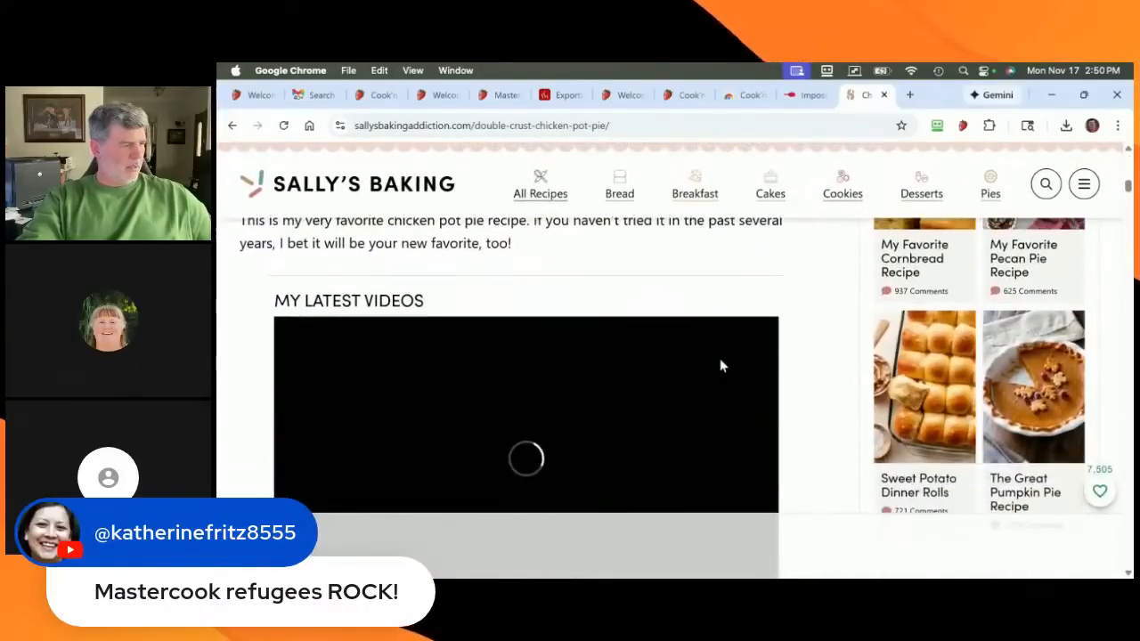
{"action": "scroll", "coordinate": [723, 366], "scroll_direction": "down", "scroll_amount": 5}
{"action": "scroll", "coordinate": [723, 366], "scroll_direction": "down", "scroll_amount": 5}
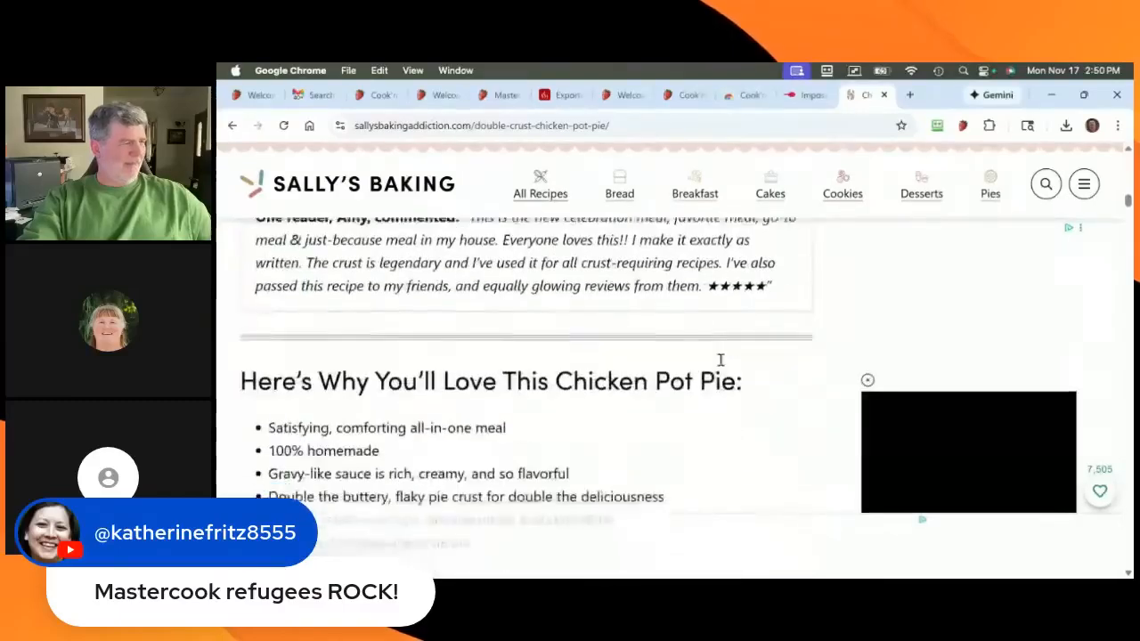
{"action": "scroll", "coordinate": [723, 366], "scroll_direction": "down", "scroll_amount": 6}
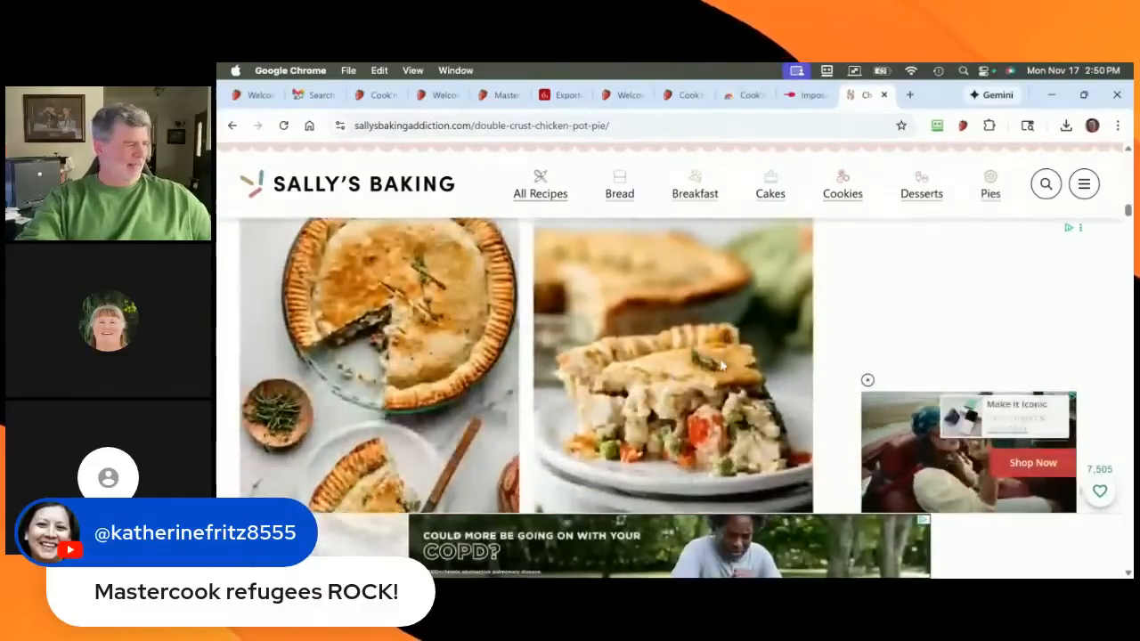
{"action": "scroll", "coordinate": [723, 366], "scroll_direction": "down", "scroll_amount": 6}
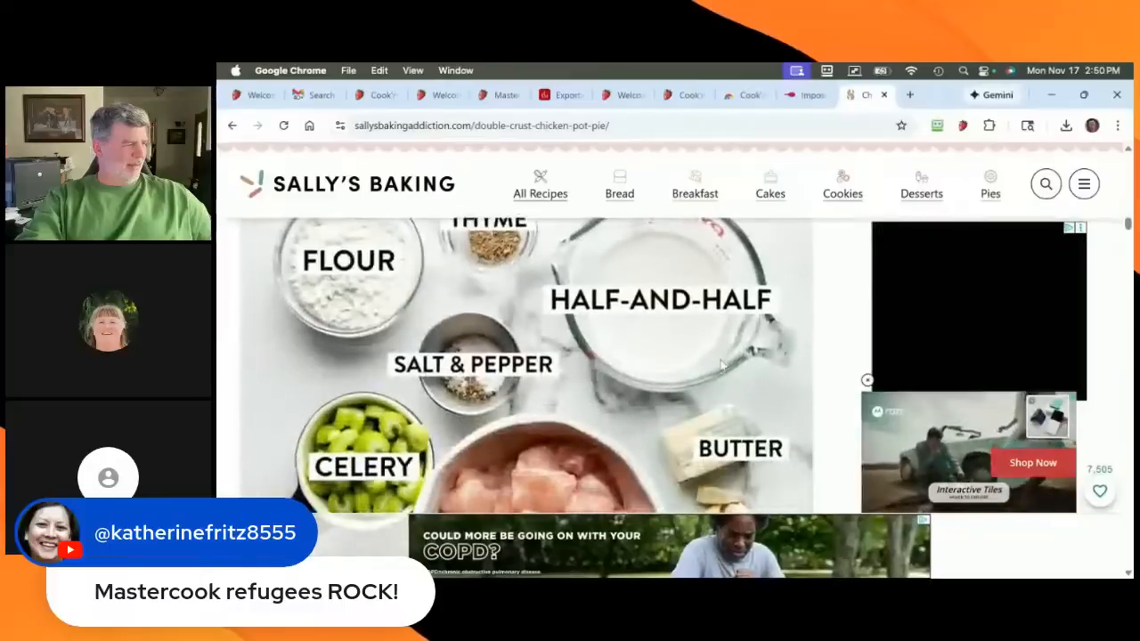
{"action": "scroll", "coordinate": [723, 366], "scroll_direction": "down", "scroll_amount": 6}
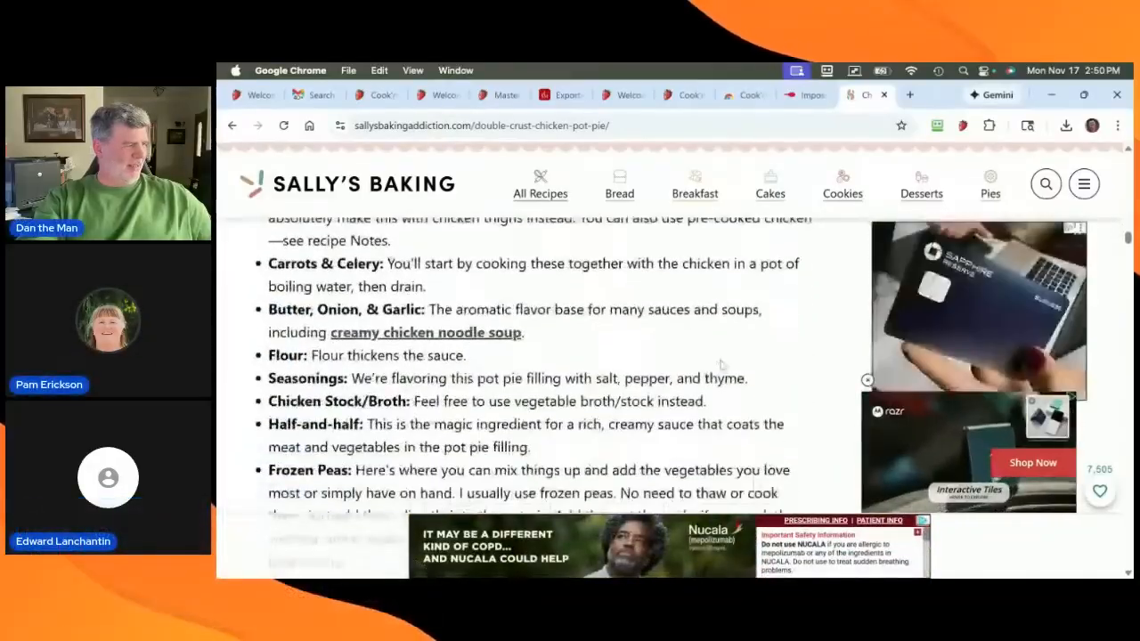
{"action": "scroll", "coordinate": [723, 366], "scroll_direction": "down", "scroll_amount": 6}
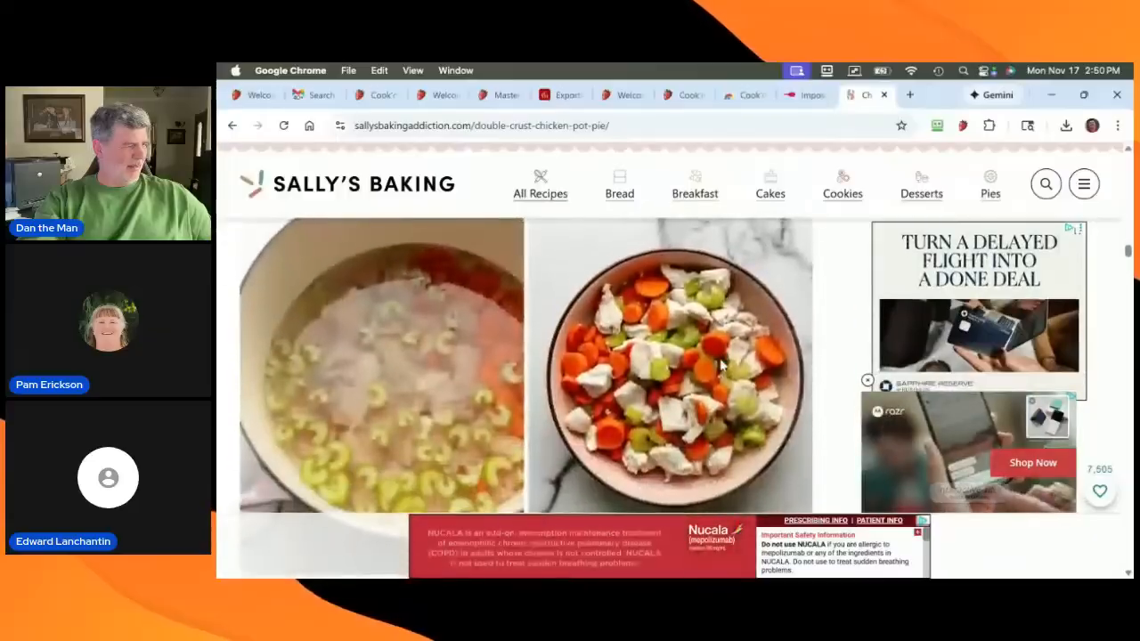
{"action": "scroll", "coordinate": [723, 363], "scroll_direction": "down", "scroll_amount": 2}
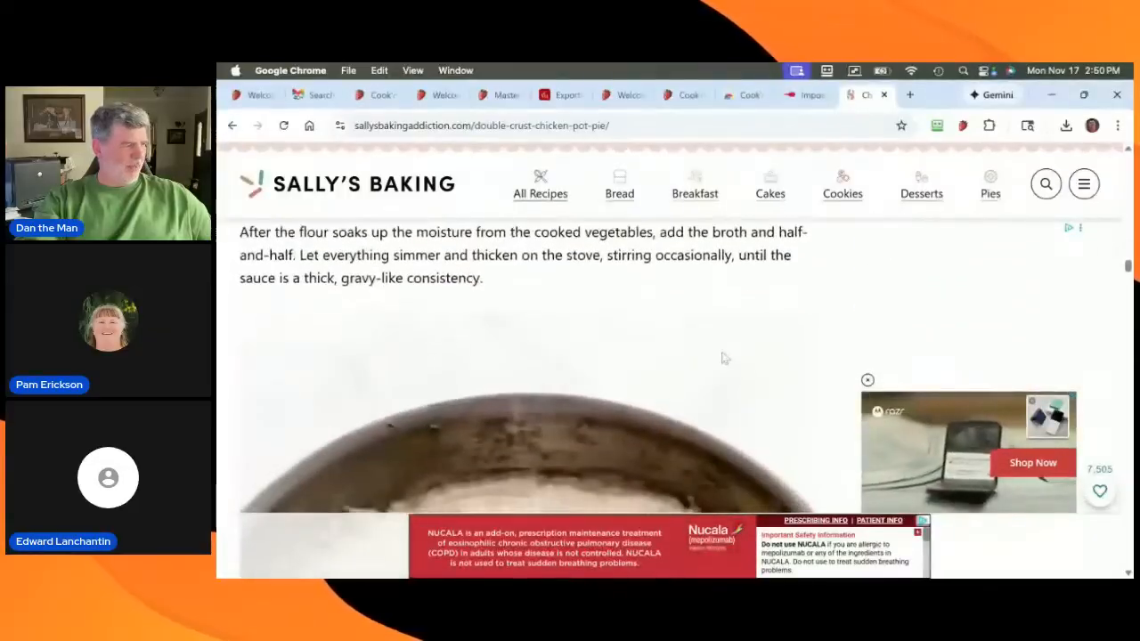
{"action": "left_click", "coordinate": [962, 126]}
{"action": "left_click", "coordinate": [910, 194]}
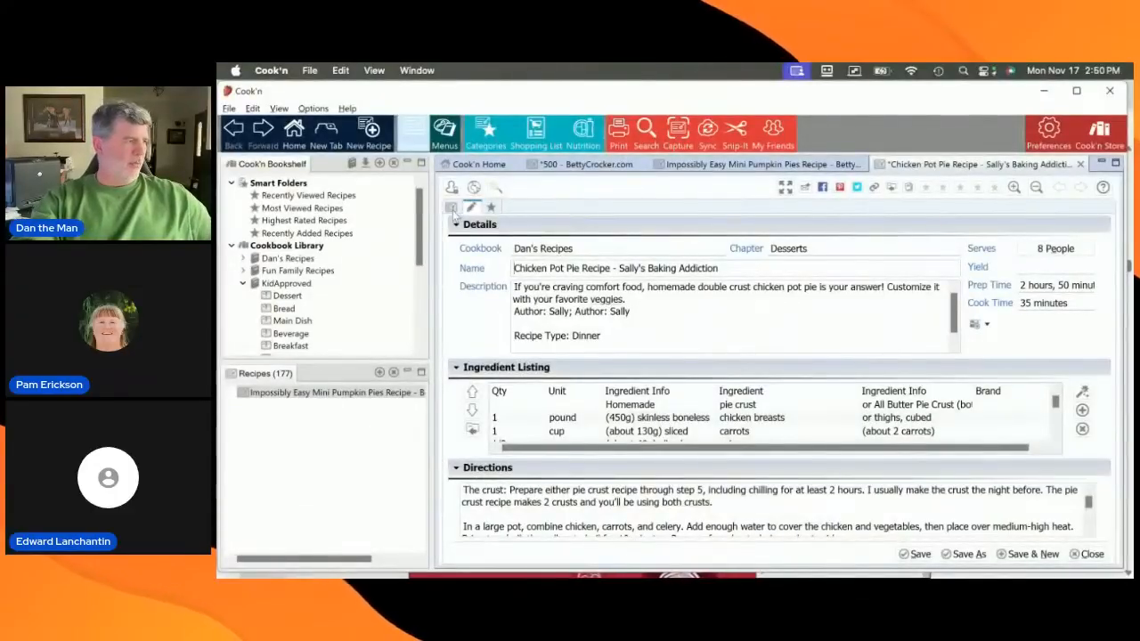
Change the Chicken Pot Pie chapter from Desserts to Main Dishes, save, and decline sharing
{"action": "left_click", "coordinate": [452, 208]}
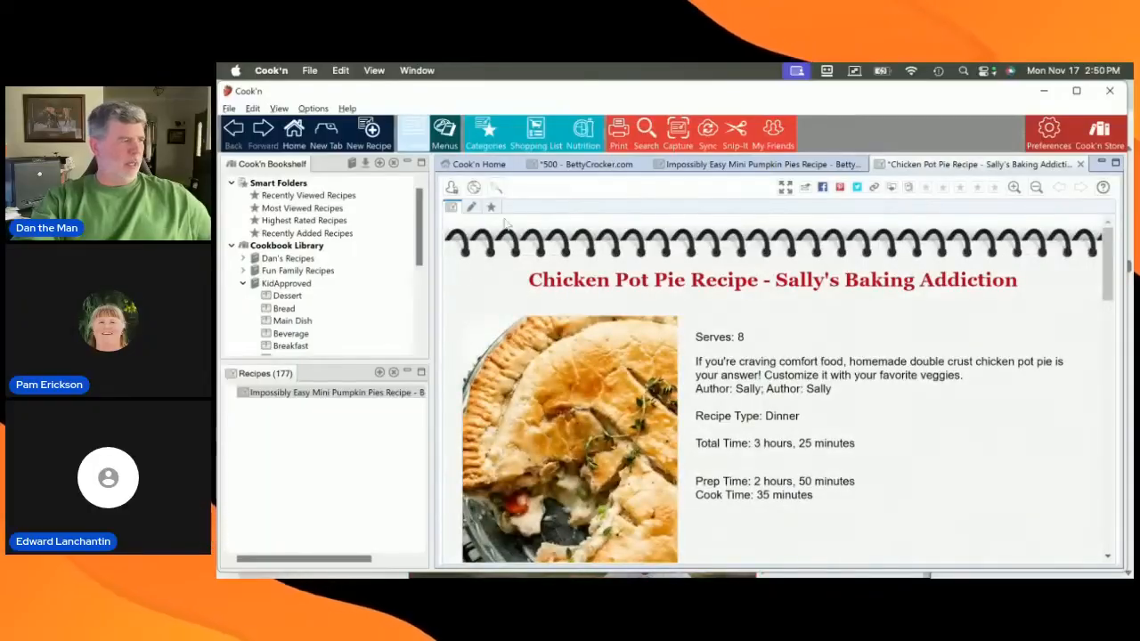
{"action": "left_click", "coordinate": [471, 207]}
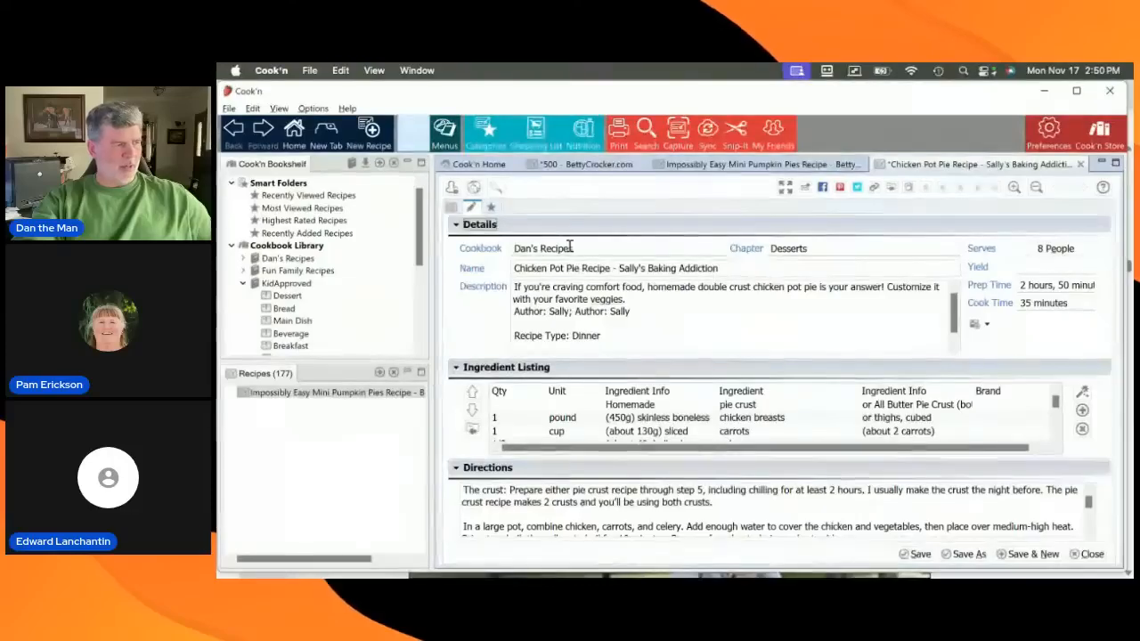
{"action": "left_click", "coordinate": [839, 247]}
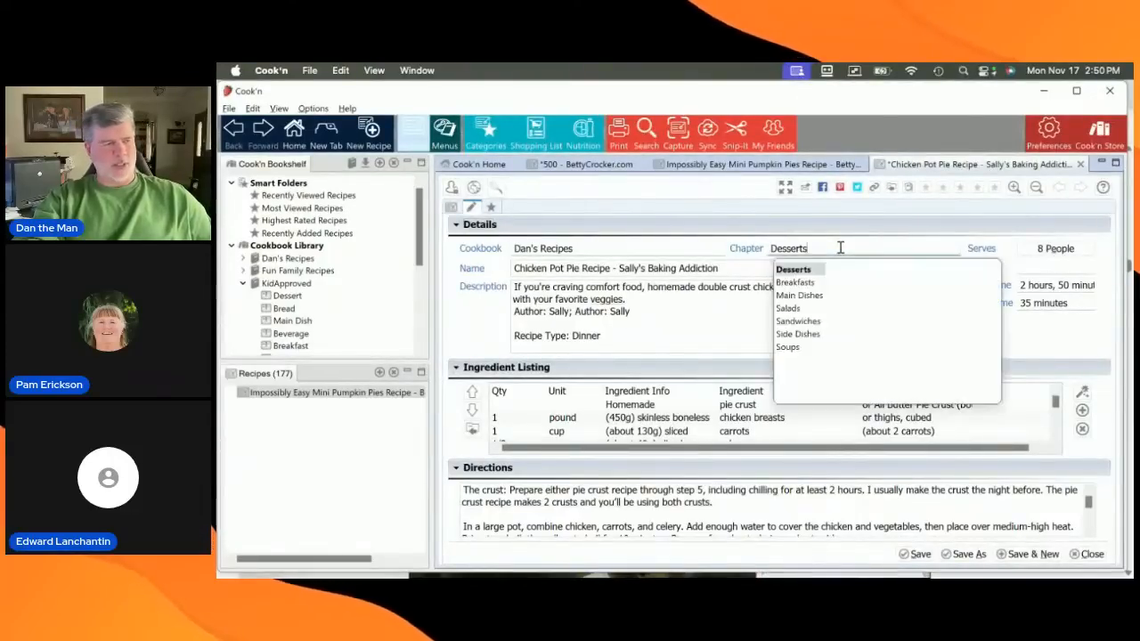
{"action": "left_click", "coordinate": [797, 295]}
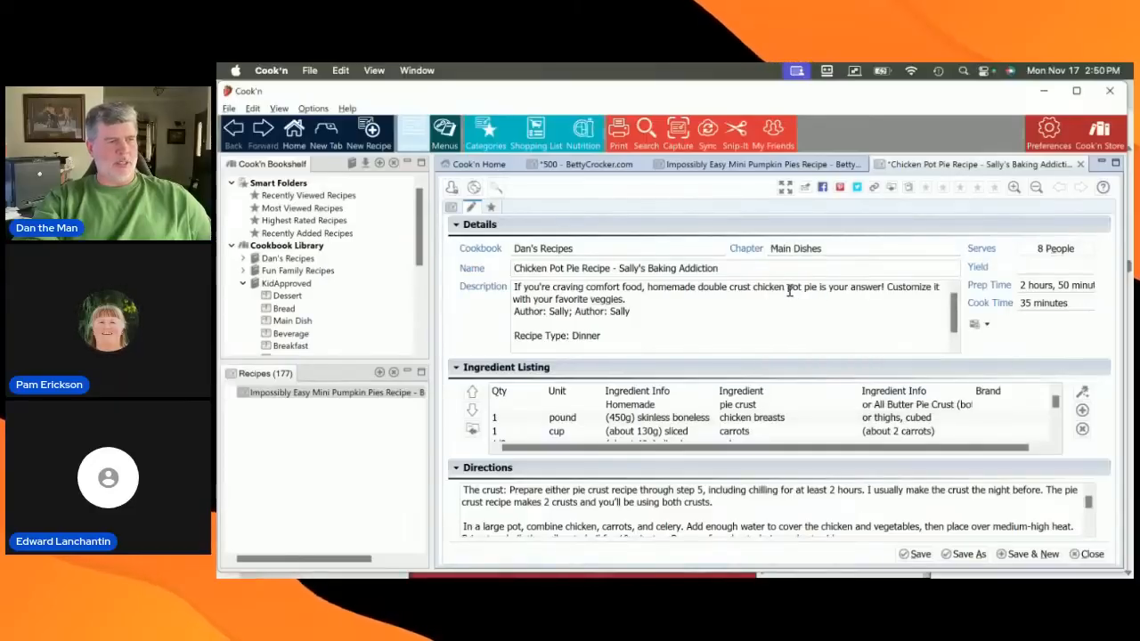
{"action": "left_click", "coordinate": [910, 554]}
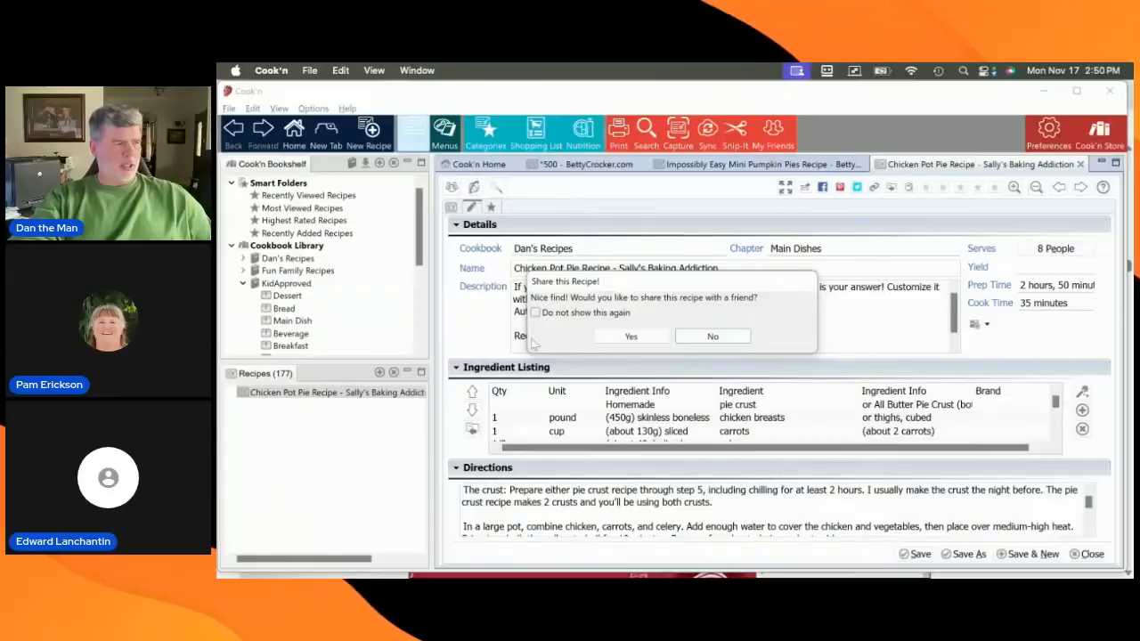
{"action": "left_click", "coordinate": [714, 338]}
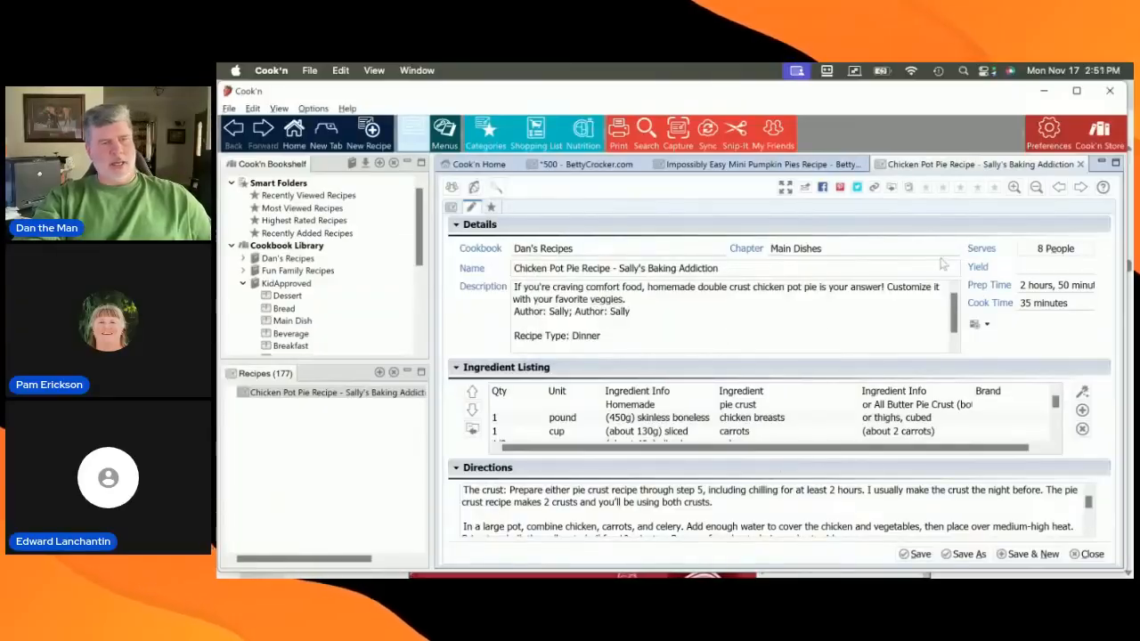
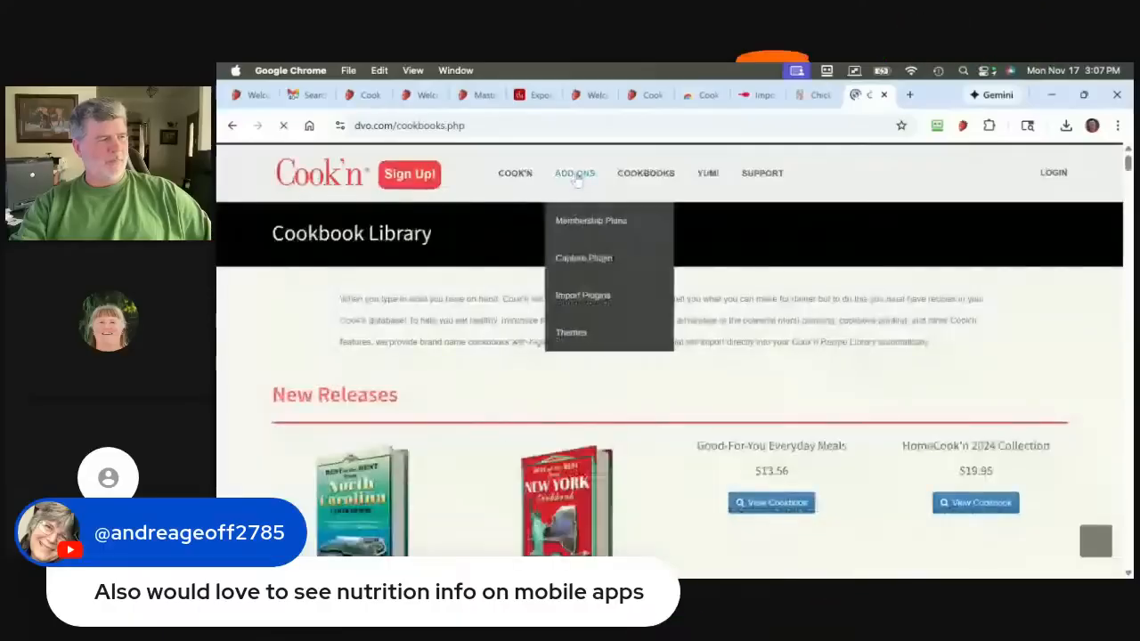
{"action": "scroll", "coordinate": [529, 381], "scroll_direction": "down", "scroll_amount": 10}
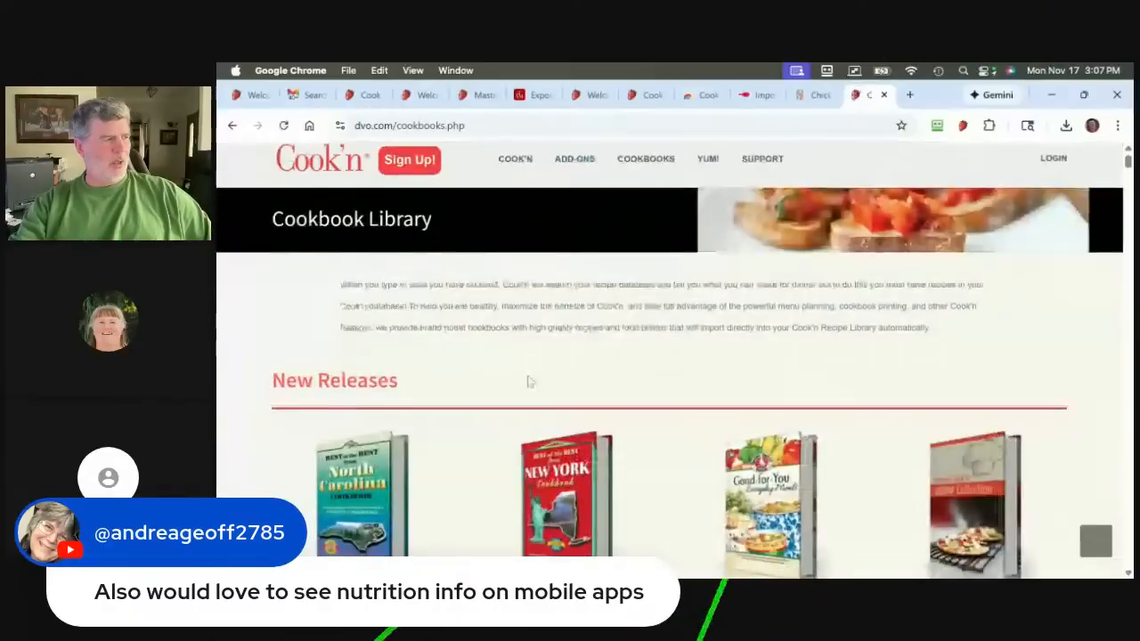
{"action": "scroll", "coordinate": [528, 381], "scroll_direction": "down", "scroll_amount": 10}
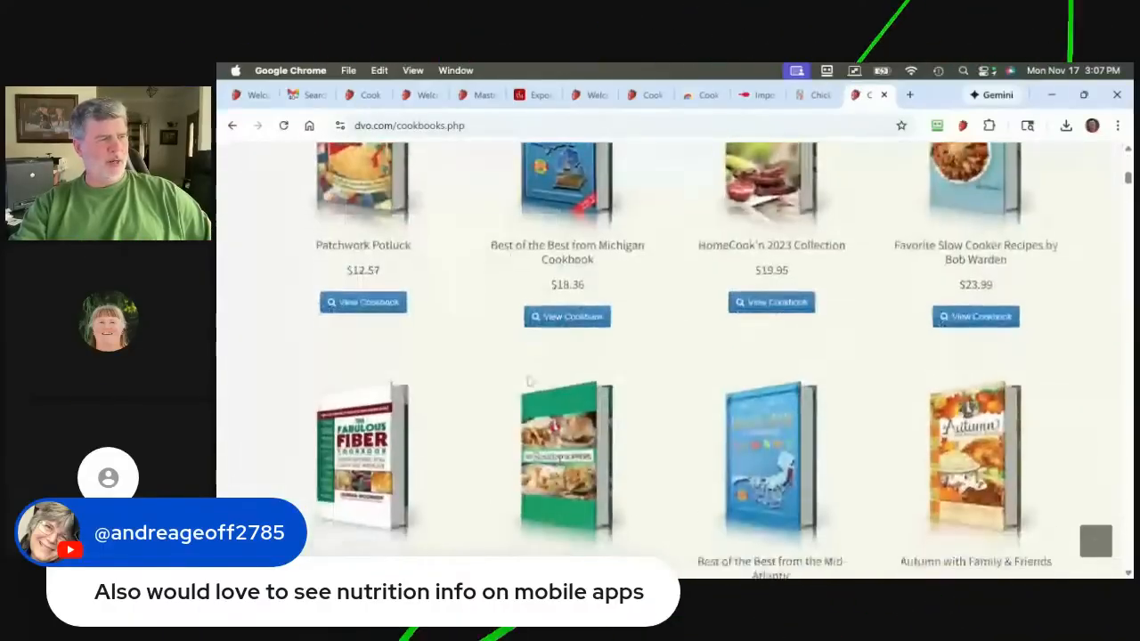
{"action": "scroll", "coordinate": [529, 381], "scroll_direction": "down", "scroll_amount": 10}
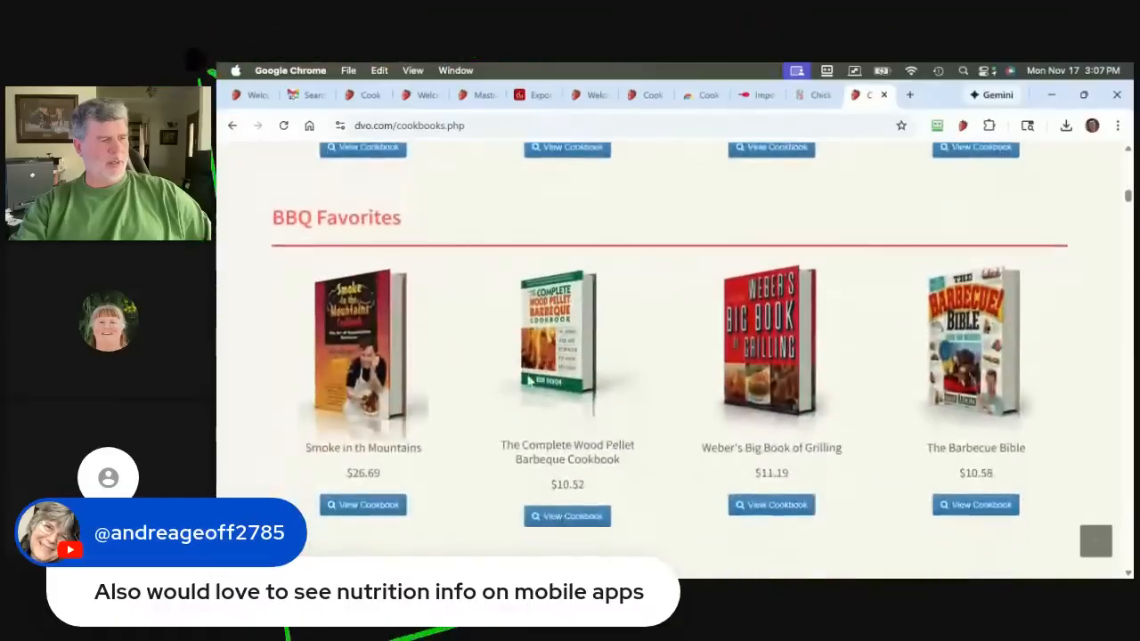
{"action": "scroll", "coordinate": [529, 381], "scroll_direction": "up", "scroll_amount": 20}
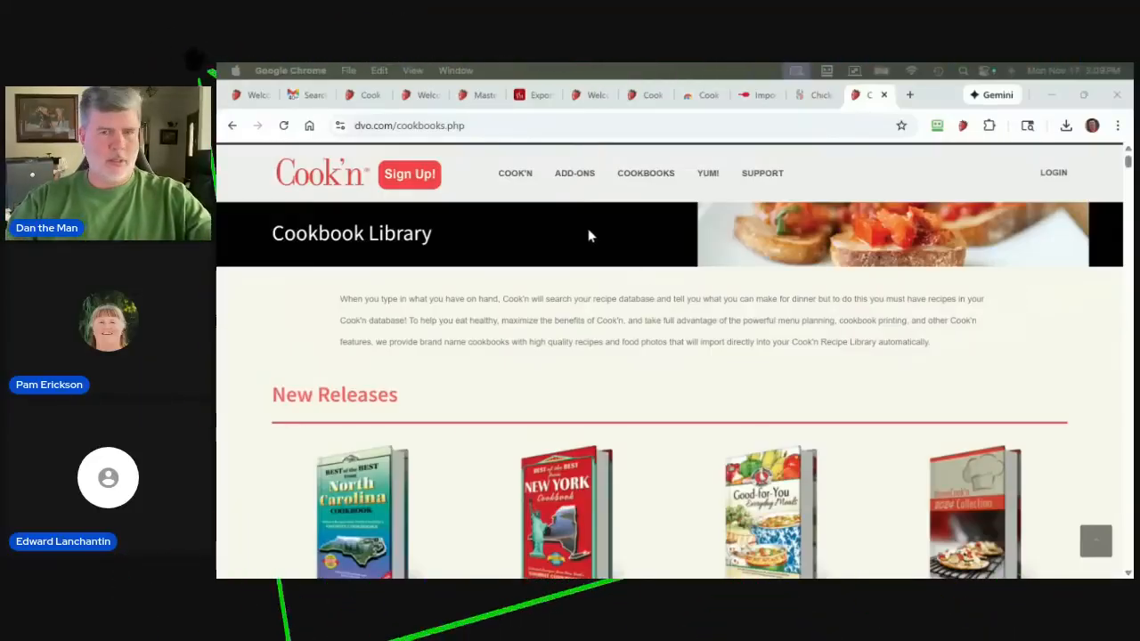
{"action": "mouse_move", "coordinate": [597, 193]}
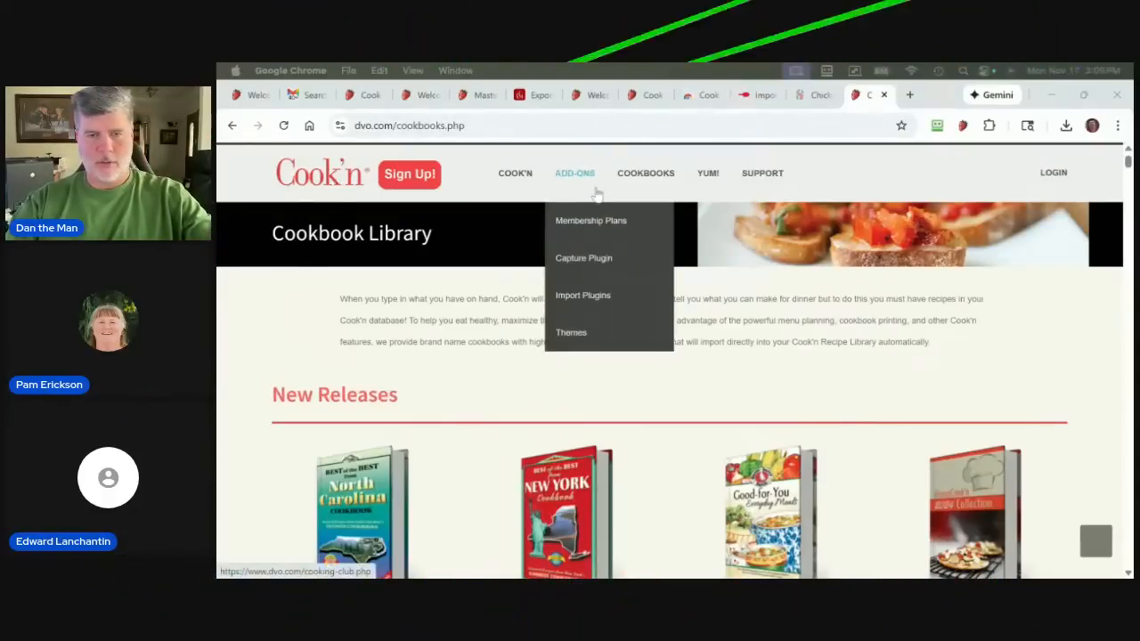
{"action": "mouse_move", "coordinate": [514, 206]}
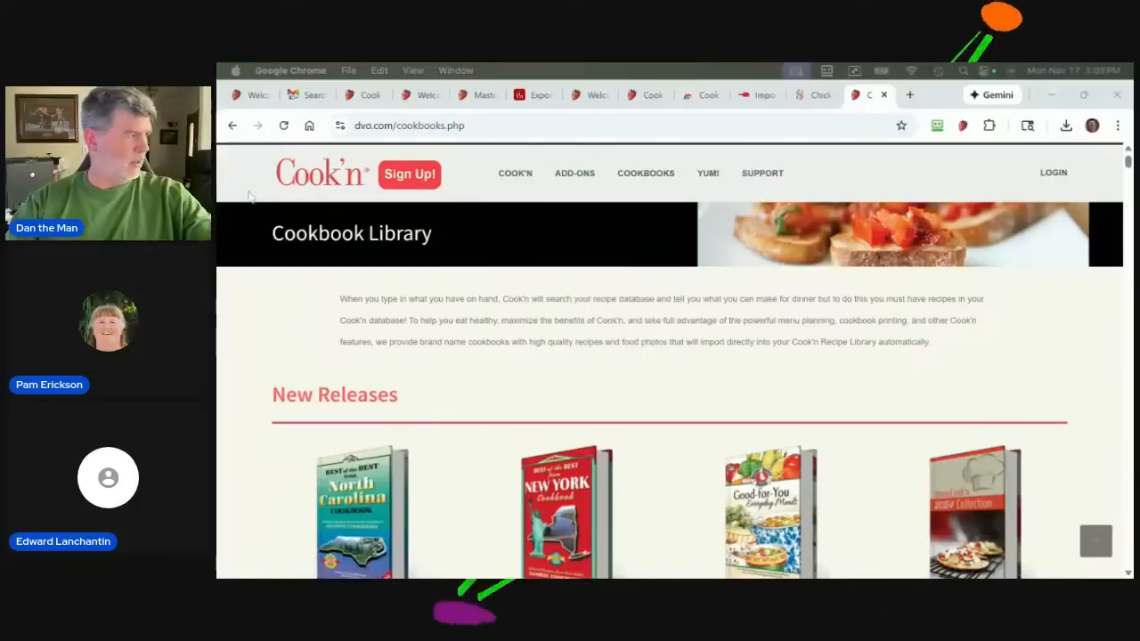
Back in Cook'n, search the ingredient list for 'butter' and load its brands
{"action": "key", "text": "super+Tab"}
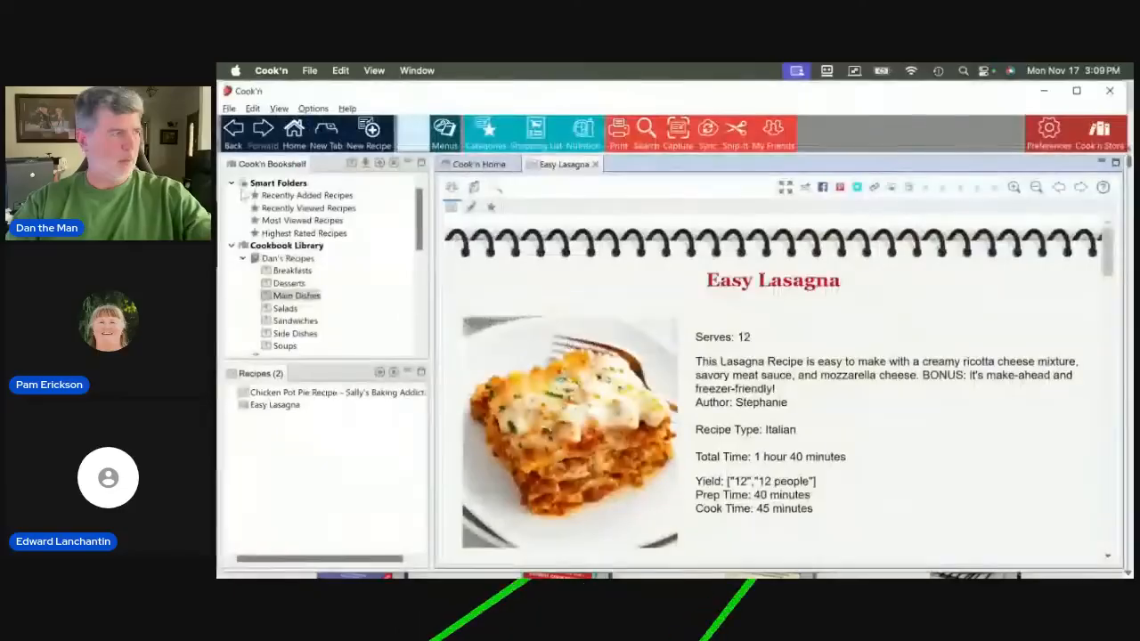
{"action": "left_click", "coordinate": [279, 109]}
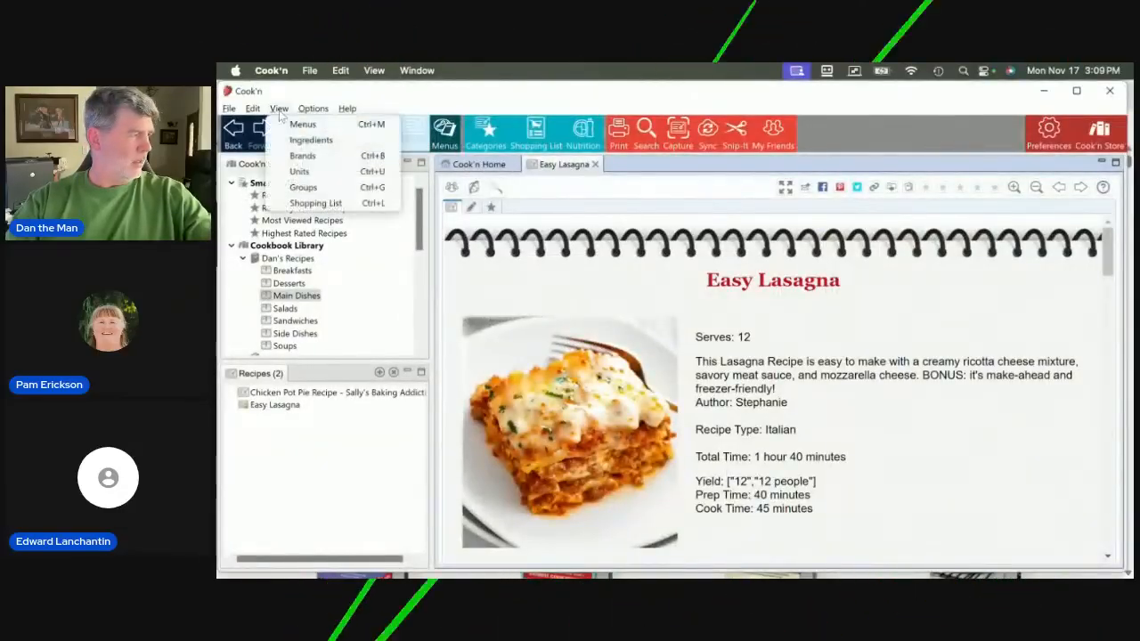
{"action": "left_click", "coordinate": [304, 143]}
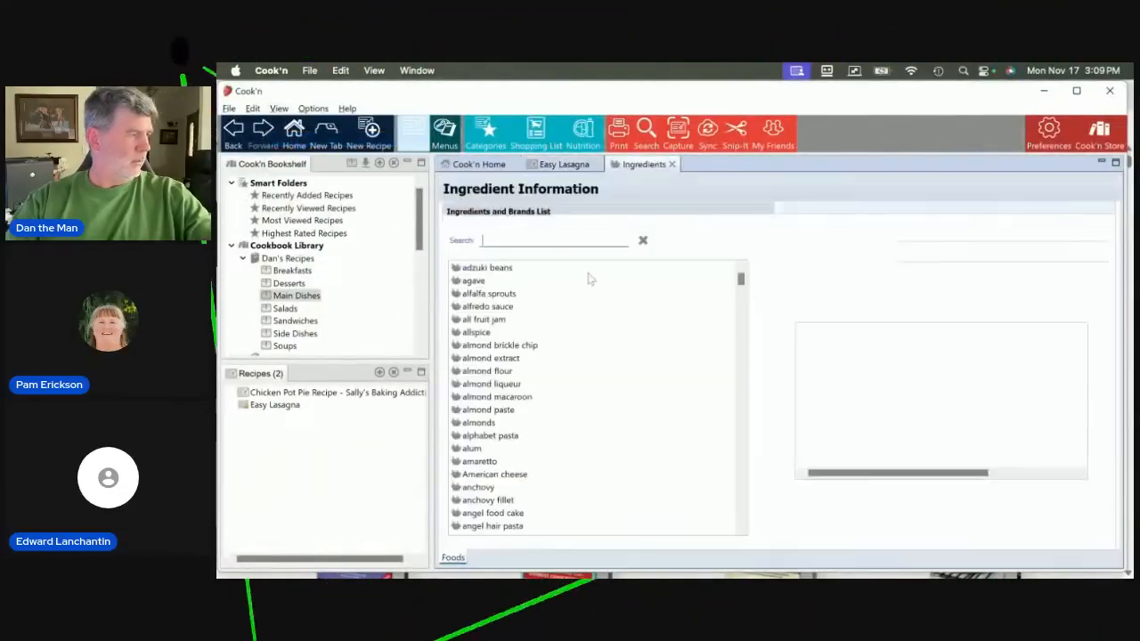
{"action": "left_click", "coordinate": [576, 240]}
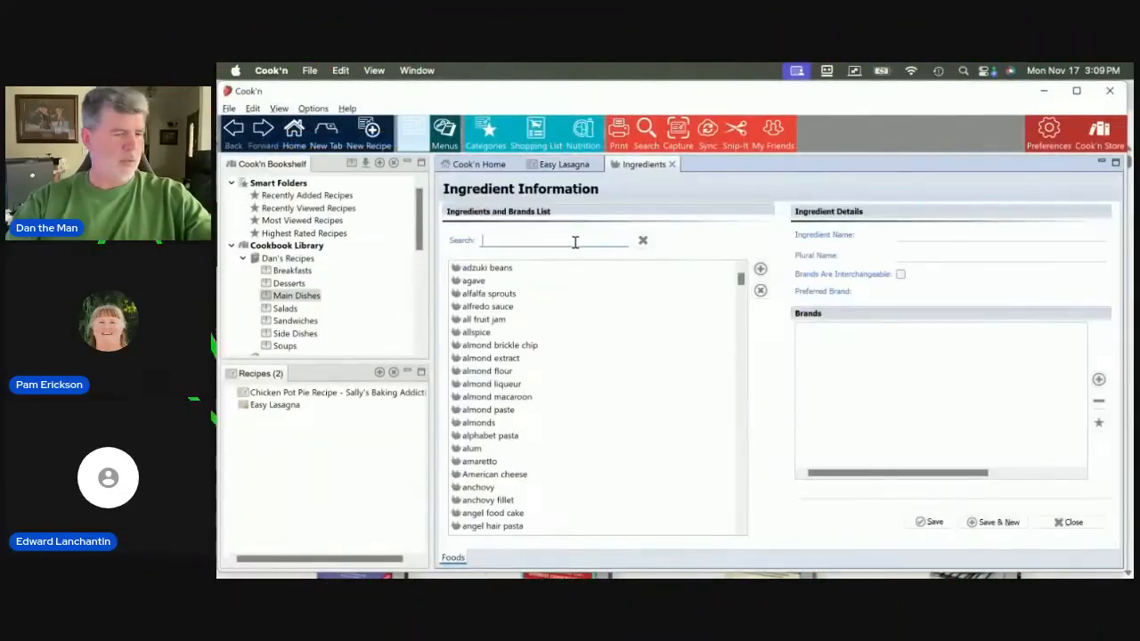
{"action": "type", "text": "butter"}
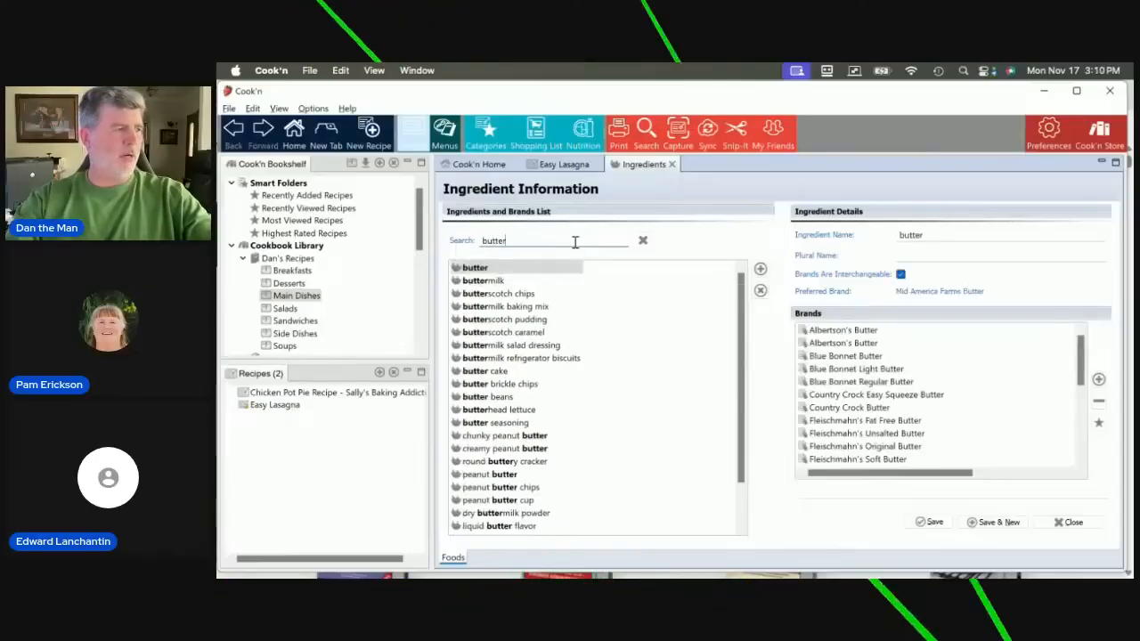
{"action": "left_click", "coordinate": [488, 268]}
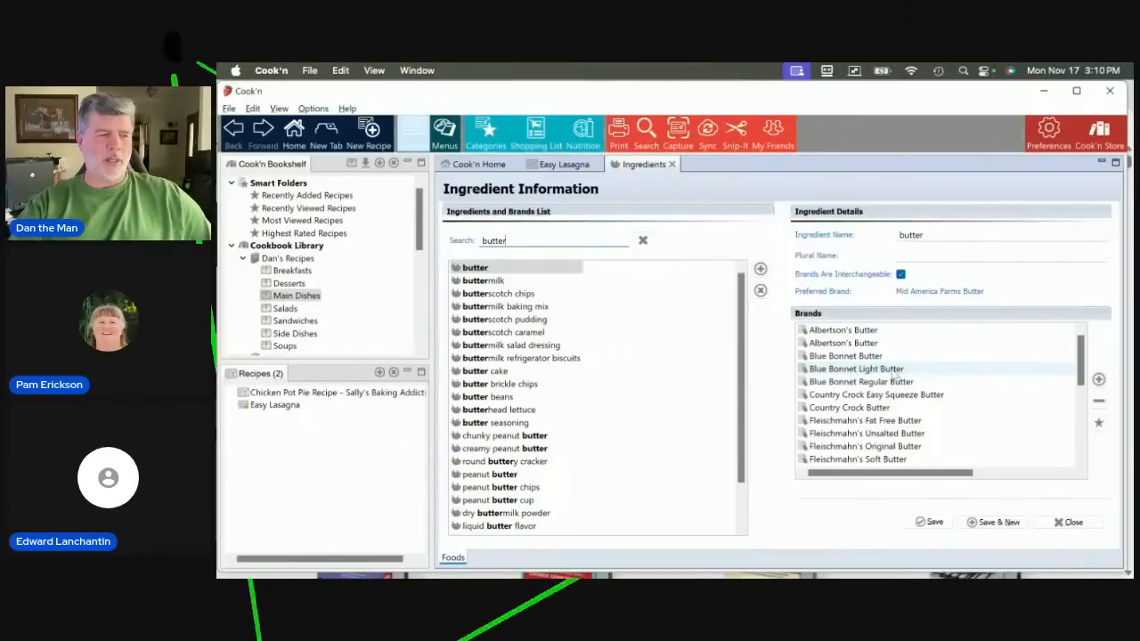
Star Land O Lakes Light Butter as butter's preferred brand, then return to Easy Lasagna
{"action": "left_click", "coordinate": [883, 432]}
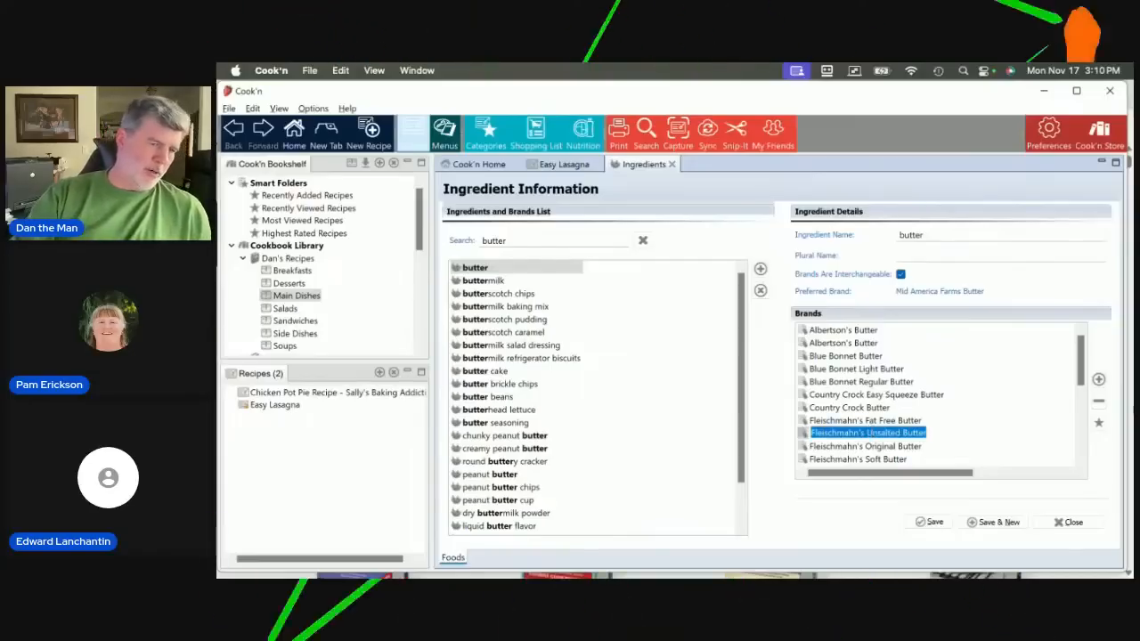
{"action": "left_click", "coordinate": [1099, 424]}
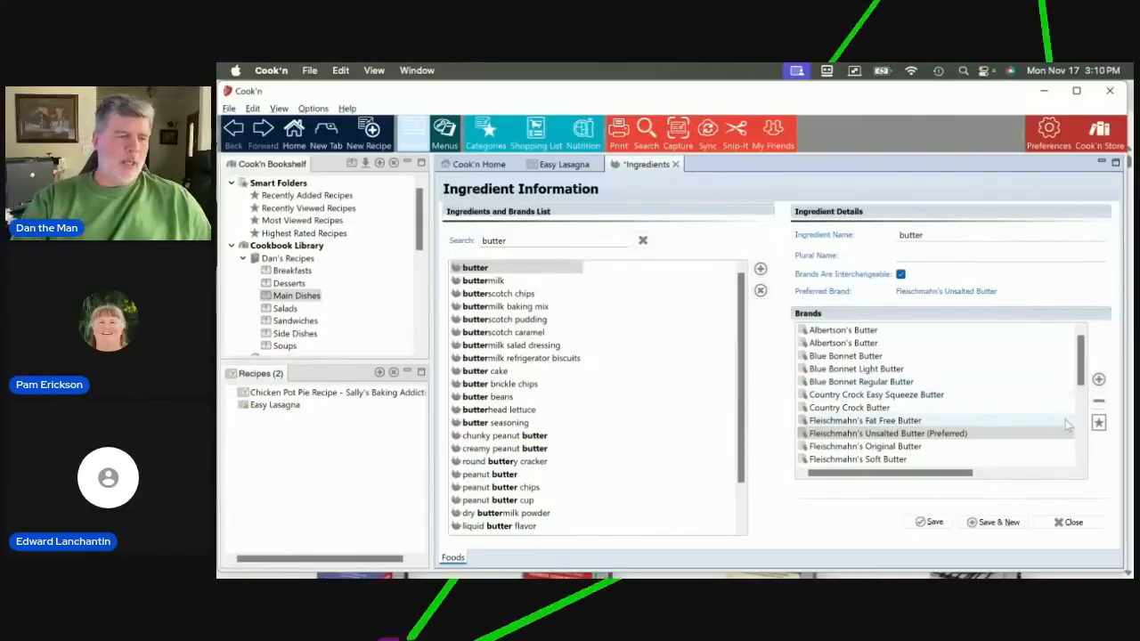
{"action": "scroll", "coordinate": [1023, 422], "scroll_direction": "down", "scroll_amount": 3}
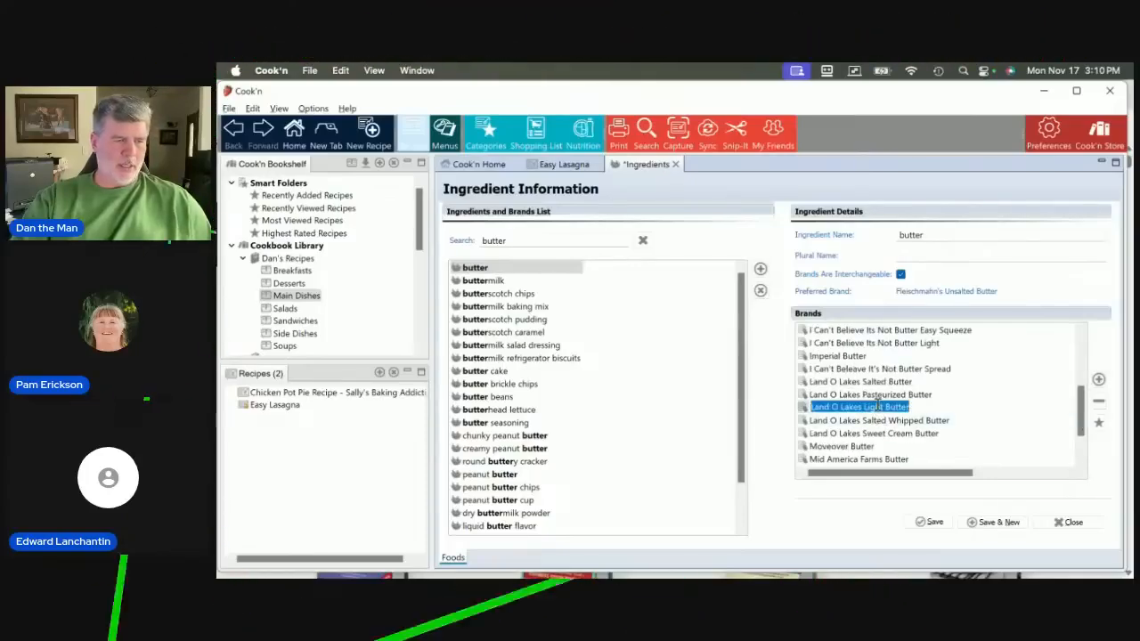
{"action": "left_click", "coordinate": [1098, 423]}
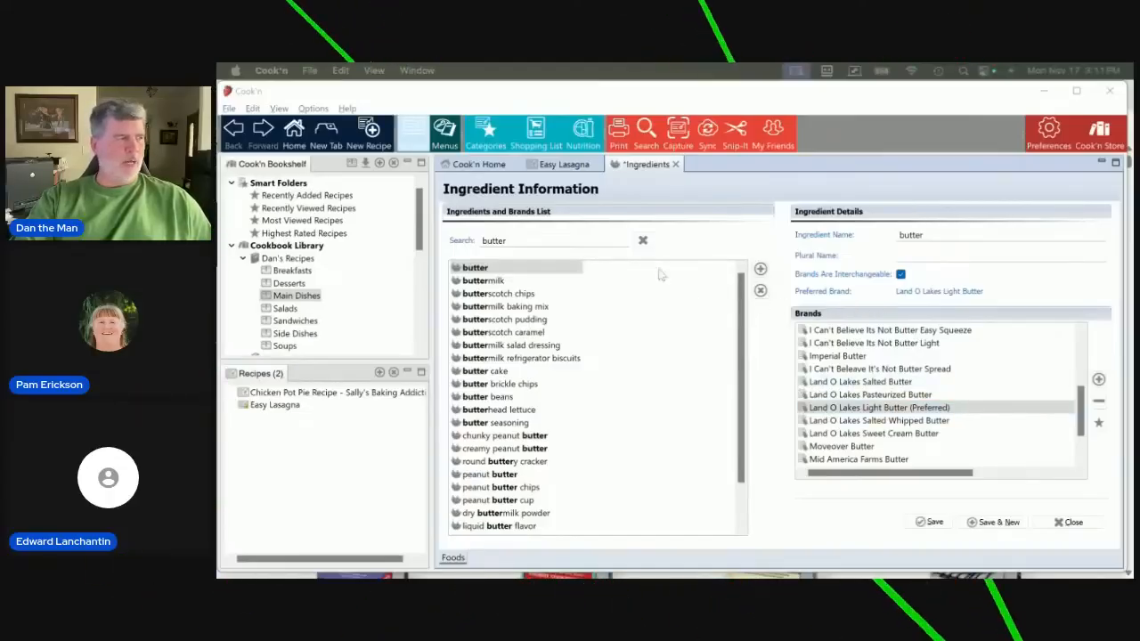
{"action": "left_click", "coordinate": [561, 164]}
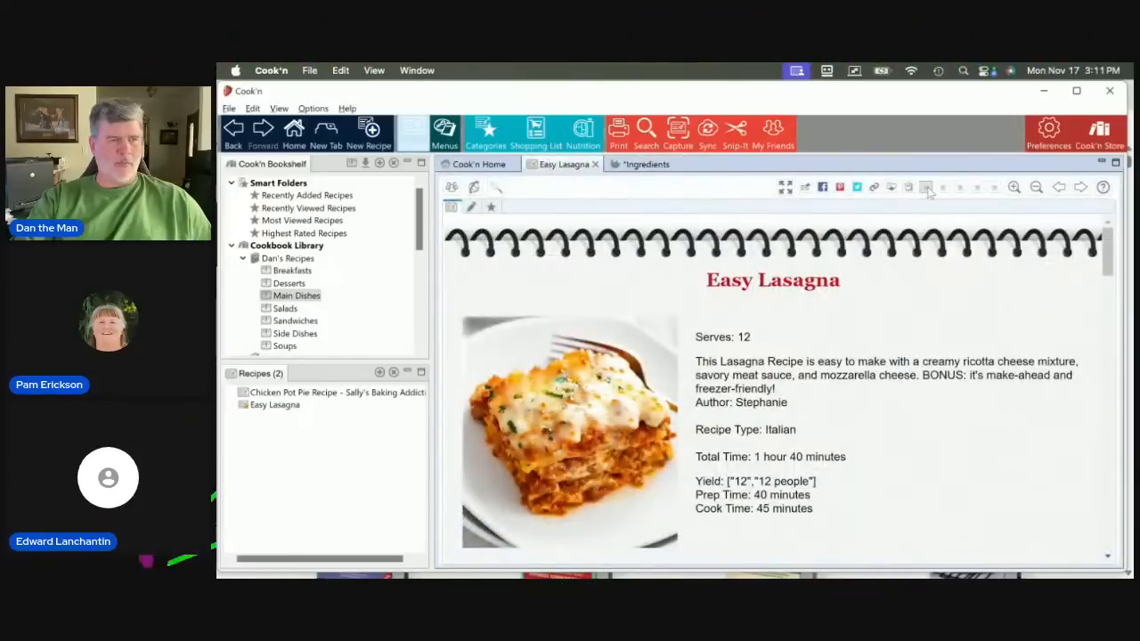
View Easy Lasagna's nutrition details (728 calories per serving), scroll the table sideways, then return
{"action": "left_click", "coordinate": [582, 131]}
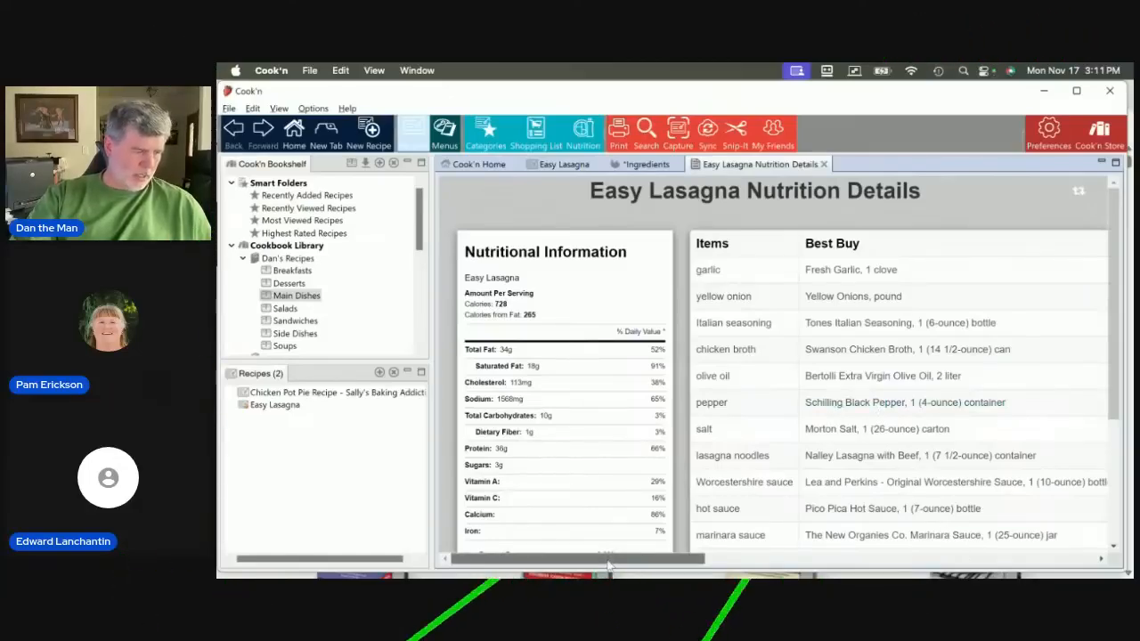
{"action": "left_click_drag", "start_coordinate": [608, 565], "coordinate": [774, 561]}
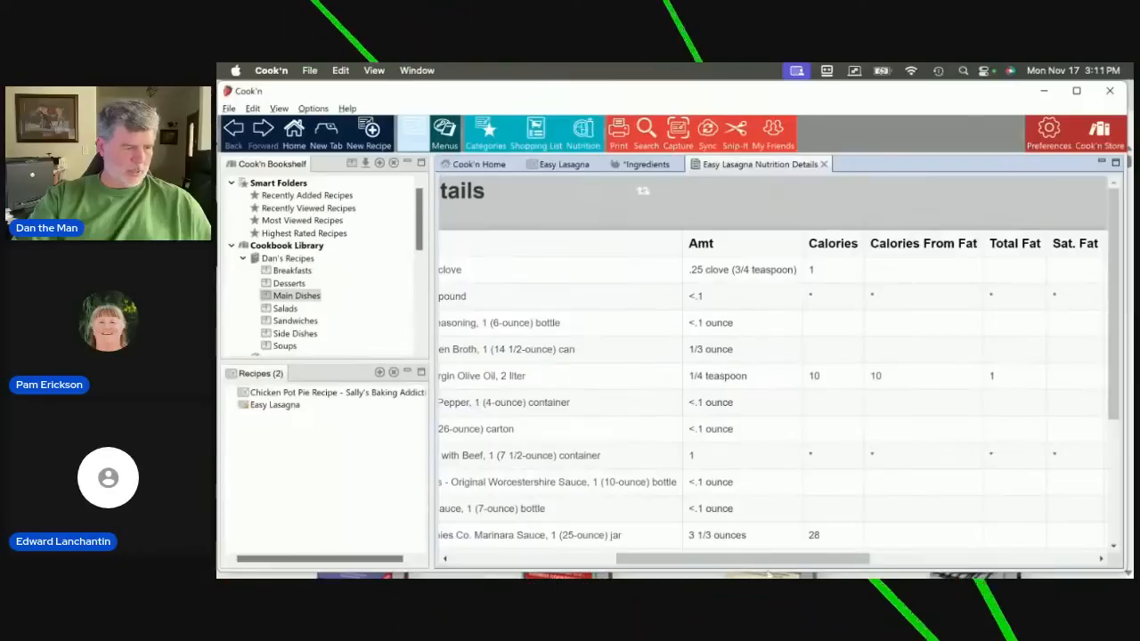
{"action": "mouse_move", "coordinate": [771, 563]}
{"action": "left_mouse_down"}
{"action": "mouse_move", "coordinate": [687, 563]}
{"action": "mouse_move", "coordinate": [783, 563]}
{"action": "left_mouse_up"}
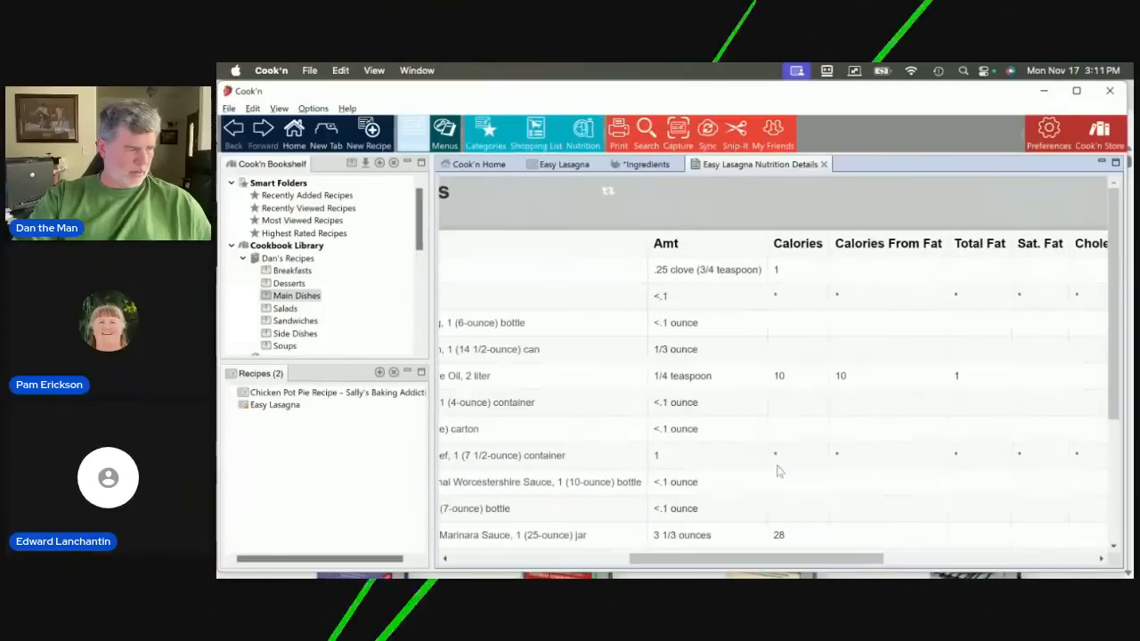
{"action": "left_click_drag", "start_coordinate": [716, 561], "coordinate": [465, 560]}
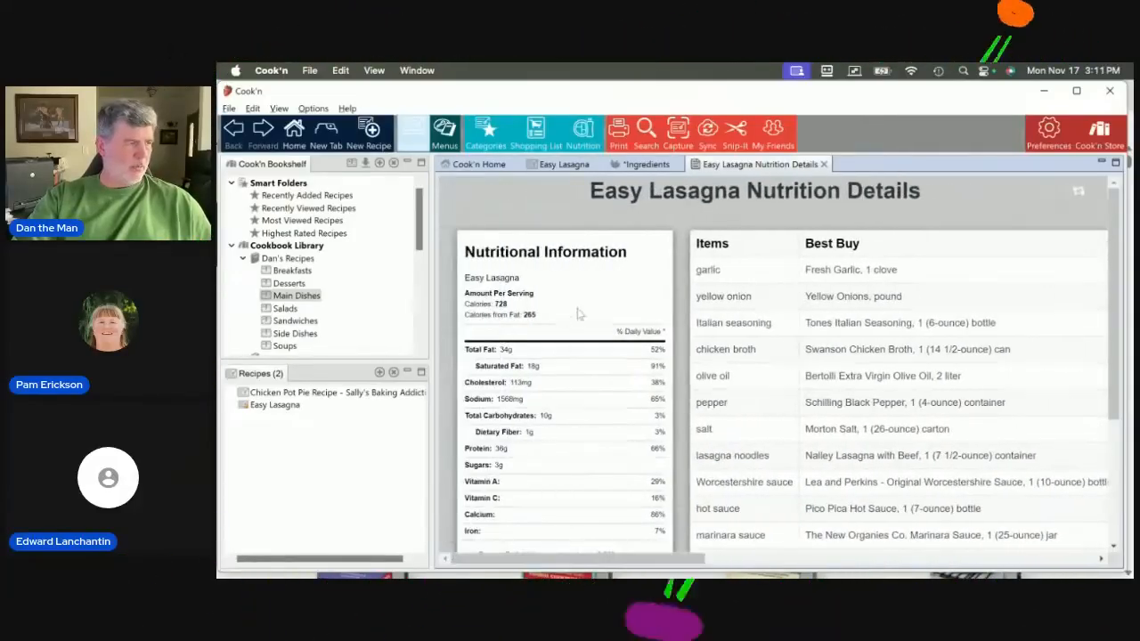
{"action": "left_click", "coordinate": [556, 165]}
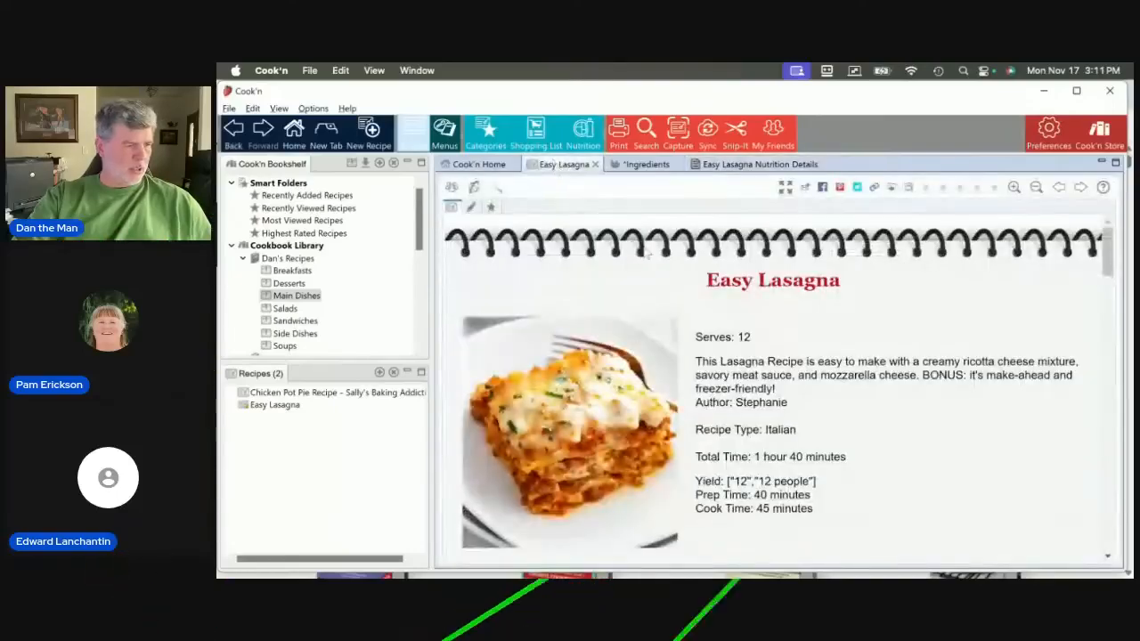
Edit Easy Lasagna, collapse Details, and scroll the ingredient listing down to the mozzarella cheese
{"action": "left_click", "coordinate": [469, 206]}
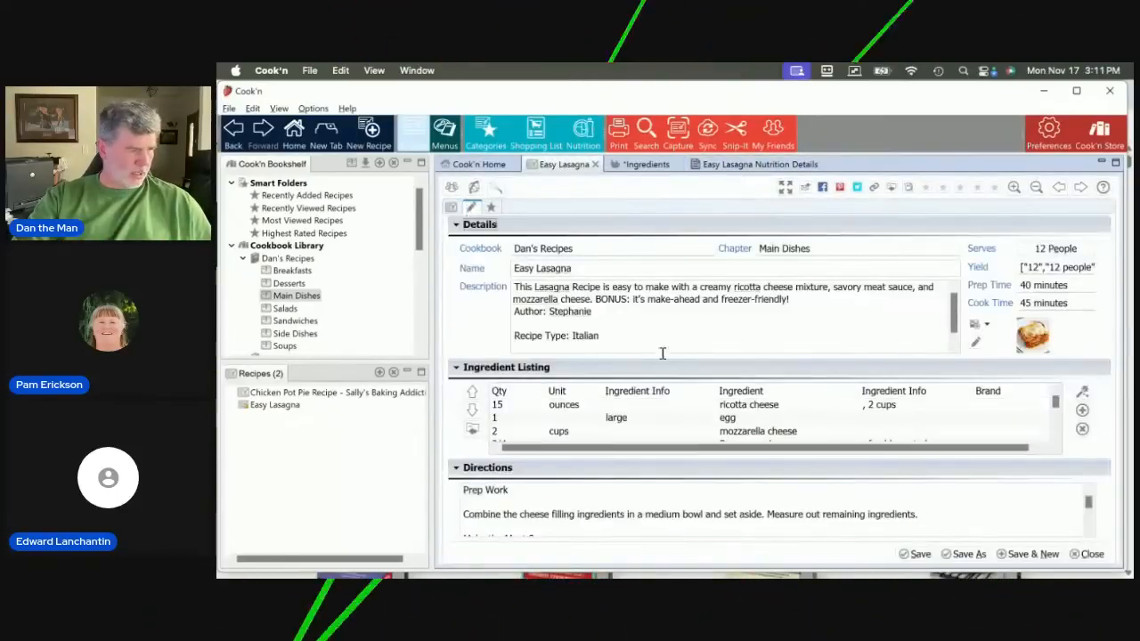
{"action": "left_click", "coordinate": [454, 225]}
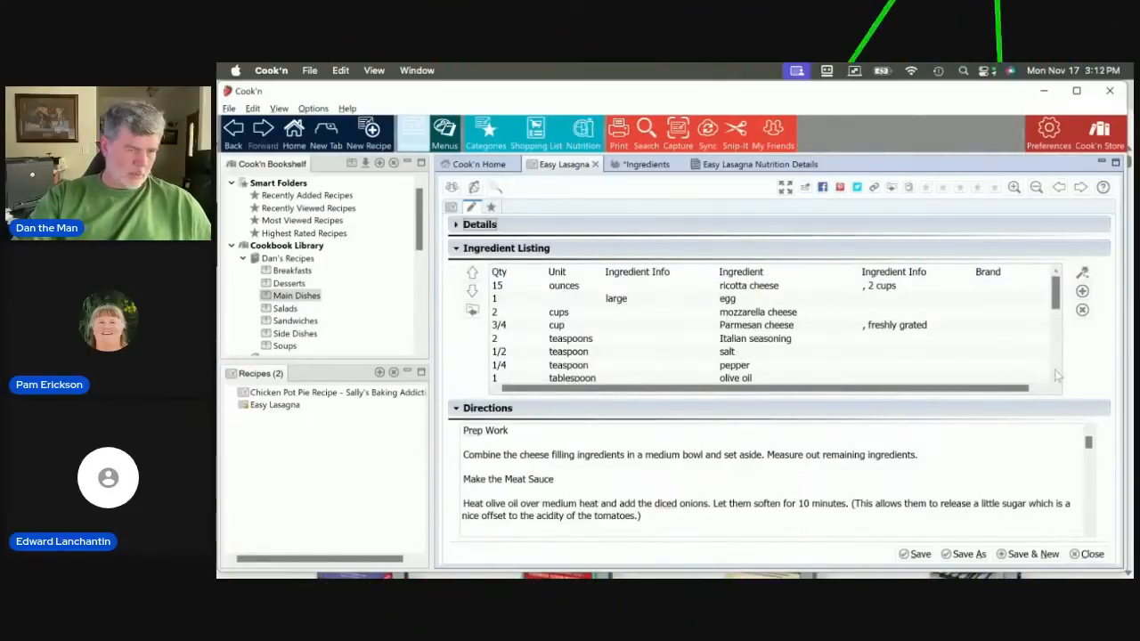
{"action": "scroll", "coordinate": [1059, 379], "scroll_direction": "down", "scroll_amount": 3}
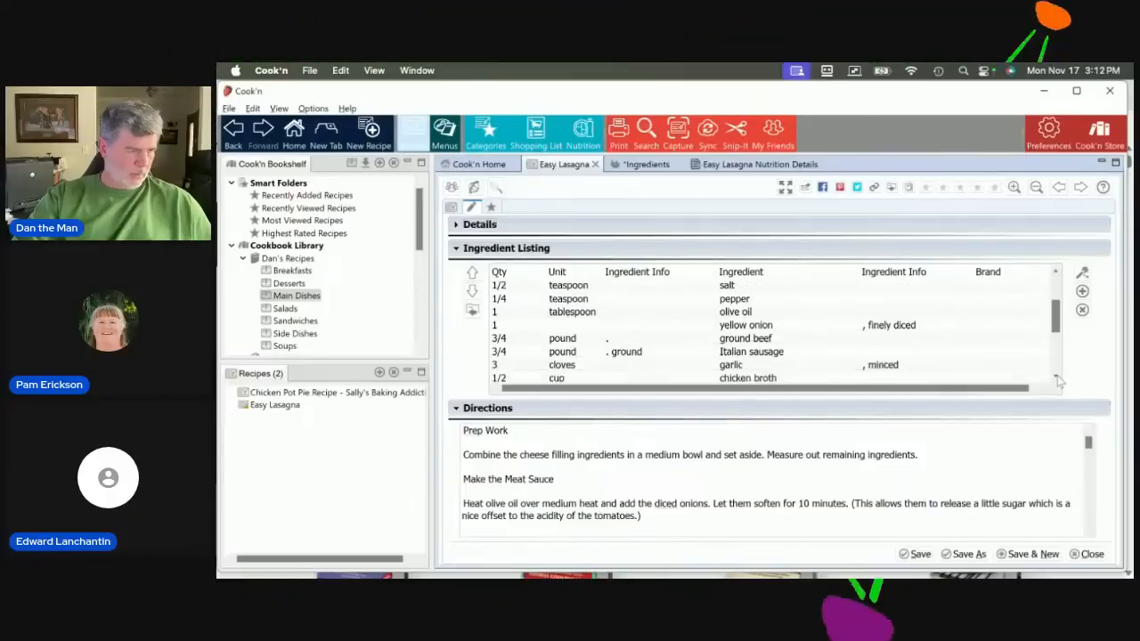
{"action": "scroll", "coordinate": [1059, 379], "scroll_direction": "down", "scroll_amount": 2}
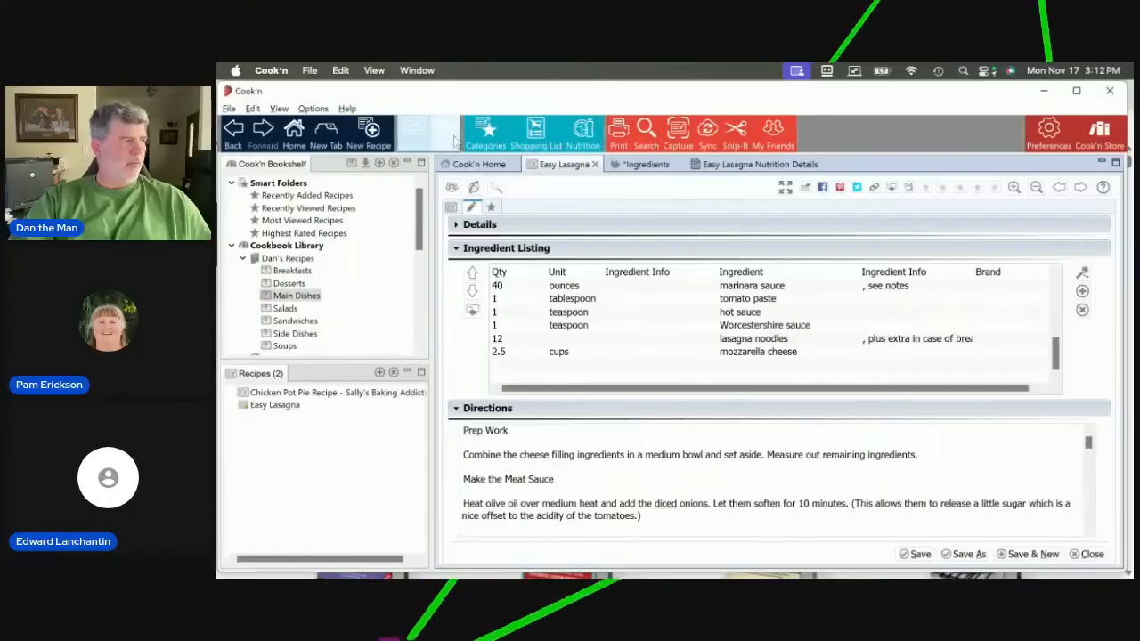
{"action": "left_click", "coordinate": [282, 108]}
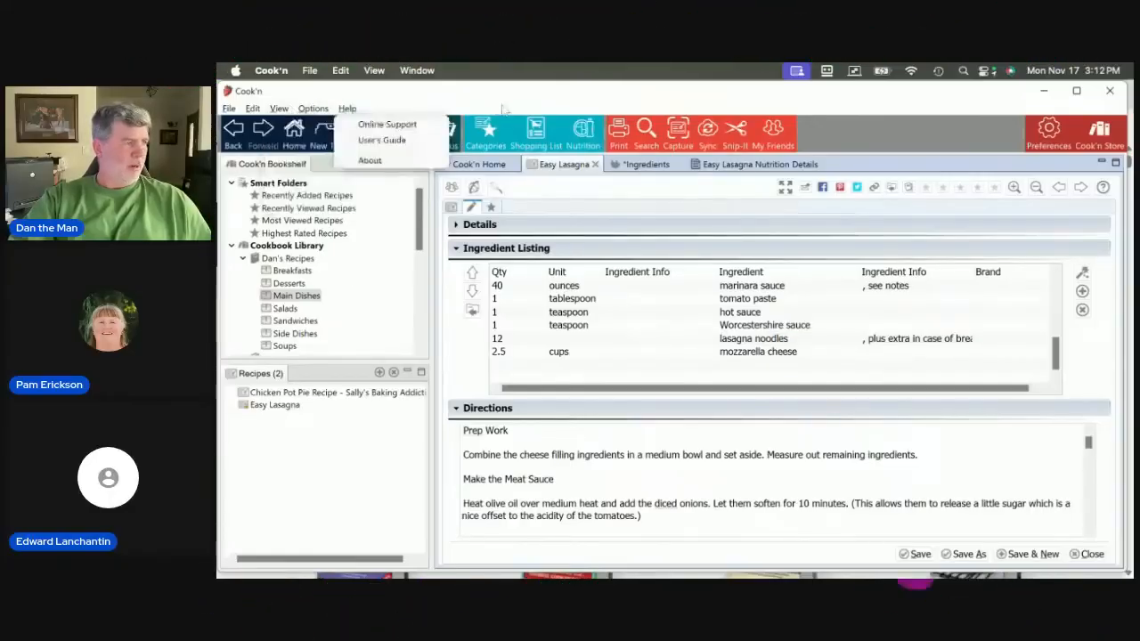
{"action": "left_click", "coordinate": [939, 153]}
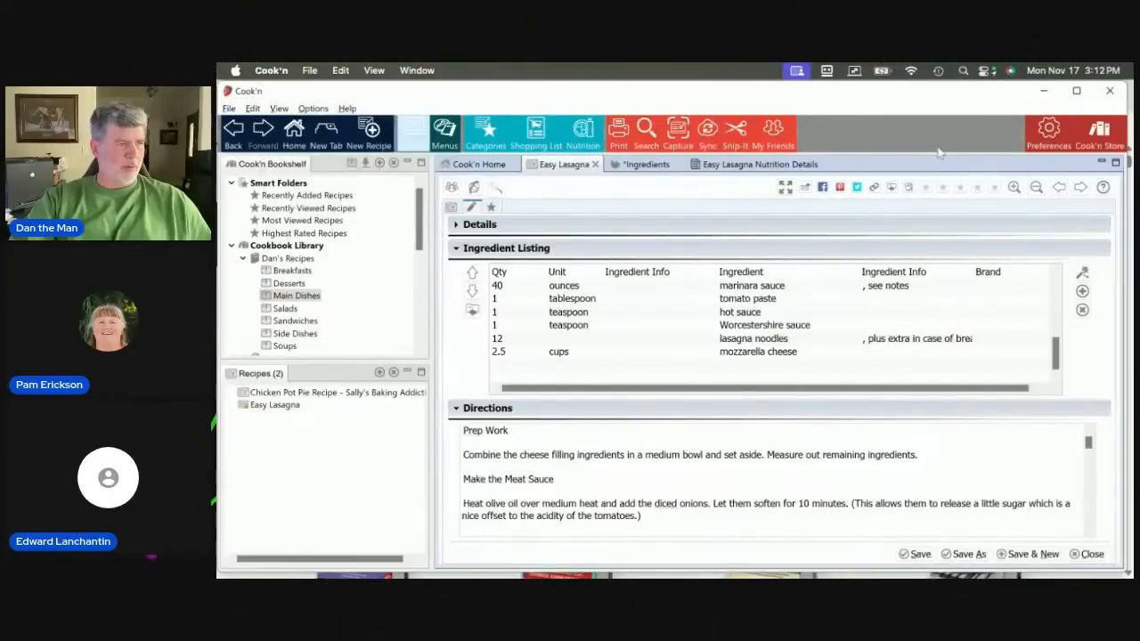
From the Easy Lasagna Nutrition Details, open the Nalley Lasagna with Beef brand information
{"action": "left_click", "coordinate": [726, 166]}
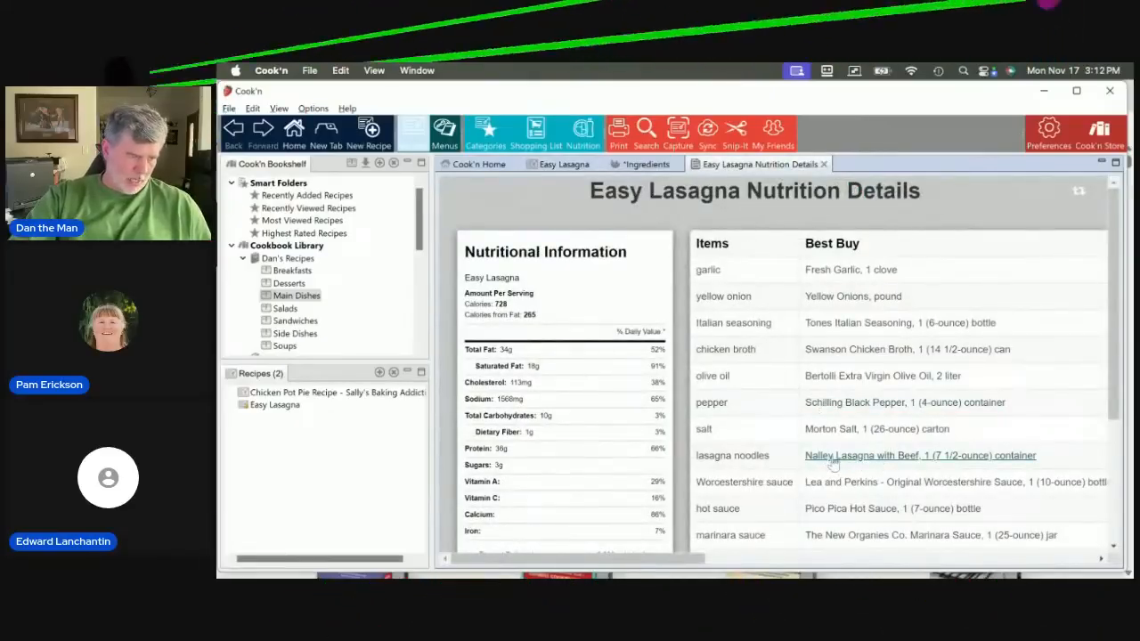
{"action": "left_click", "coordinate": [882, 452]}
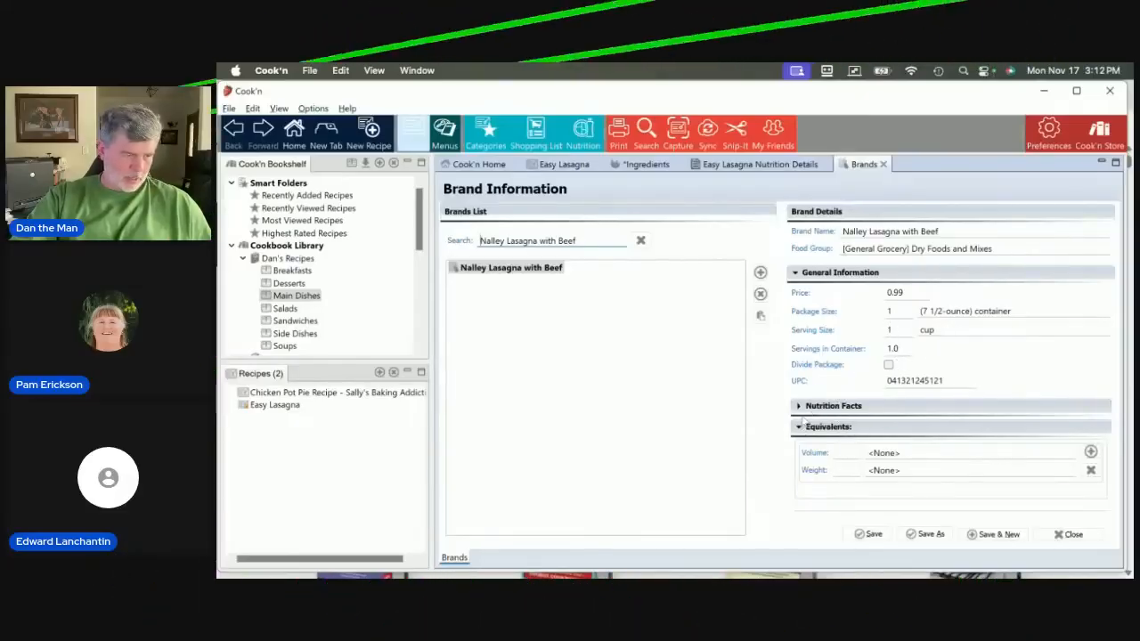
Expand the Nalley brand's Nutrition Facts, then go back through Nutrition Details to the recipe editor
{"action": "left_click", "coordinate": [798, 408]}
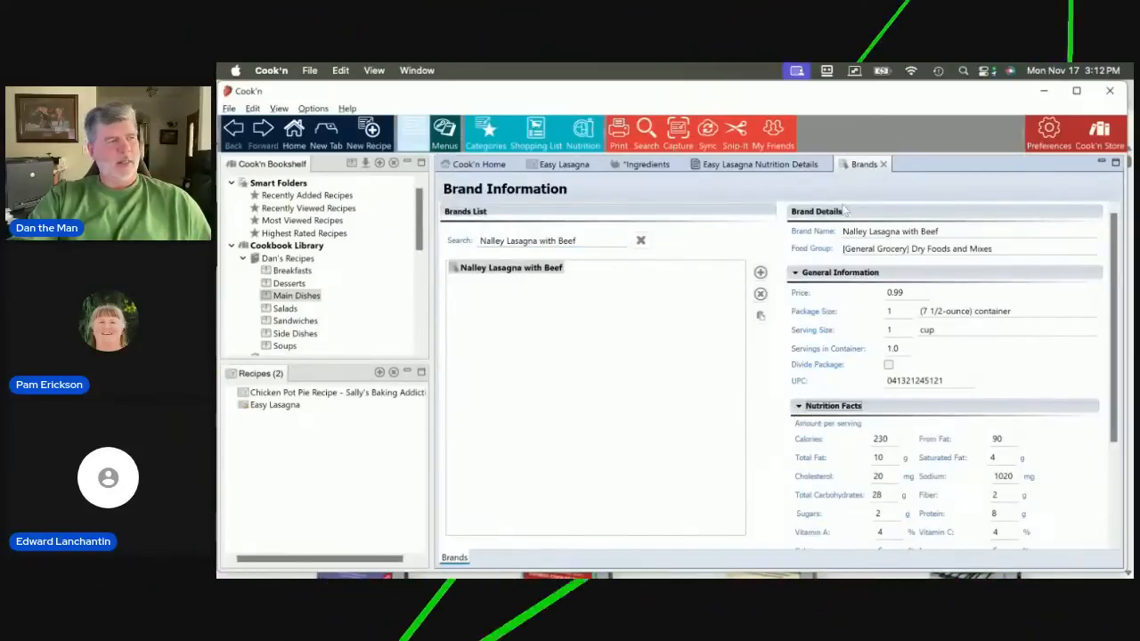
{"action": "left_click", "coordinate": [767, 167]}
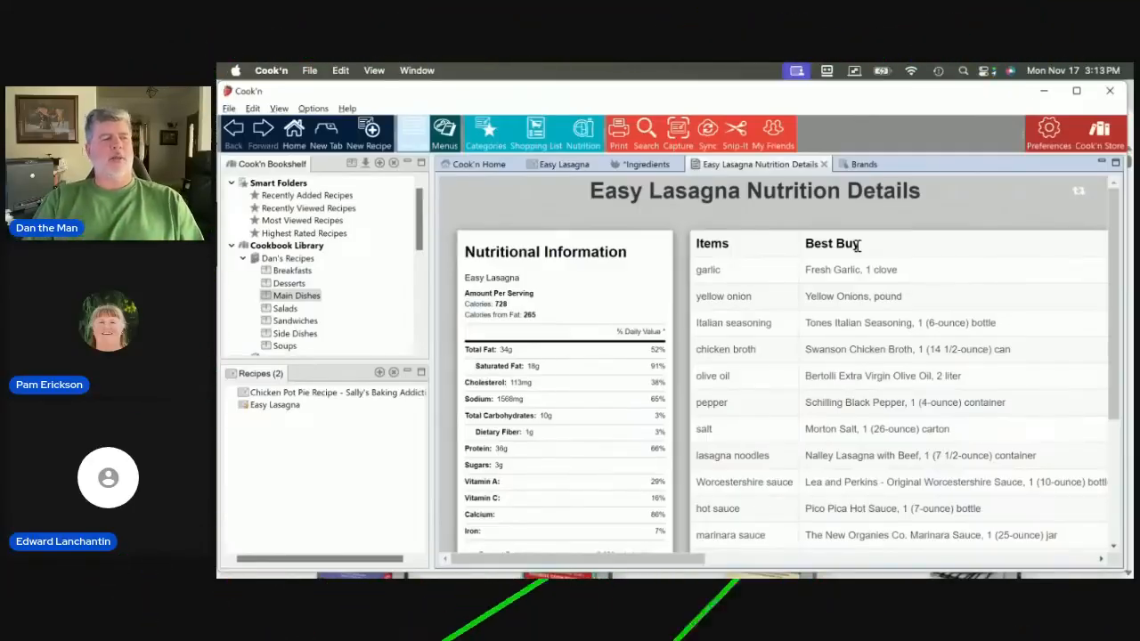
{"action": "left_click", "coordinate": [539, 165]}
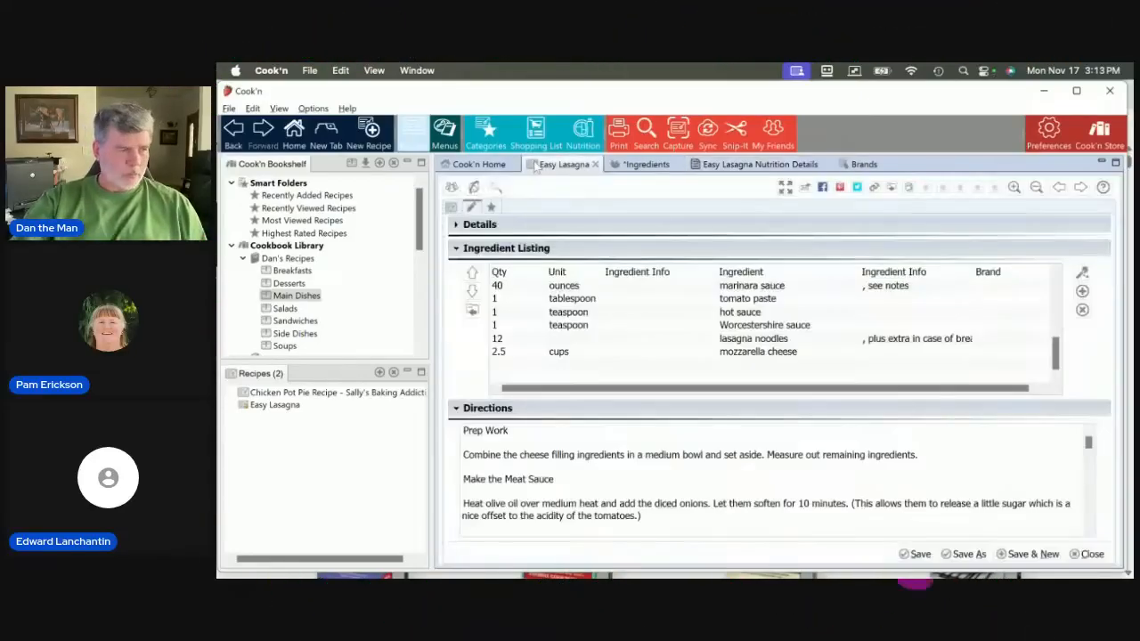
Set the tomato paste's brand to Hunt's Italian Style Tomato Paste
{"action": "left_click", "coordinate": [991, 302]}
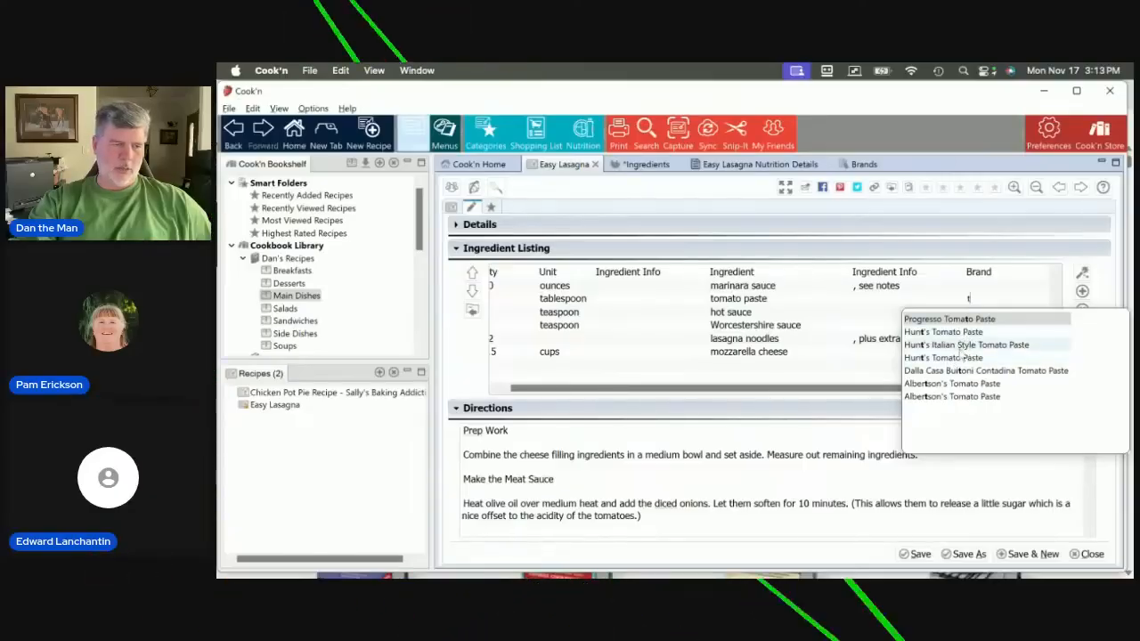
{"action": "left_click", "coordinate": [962, 347]}
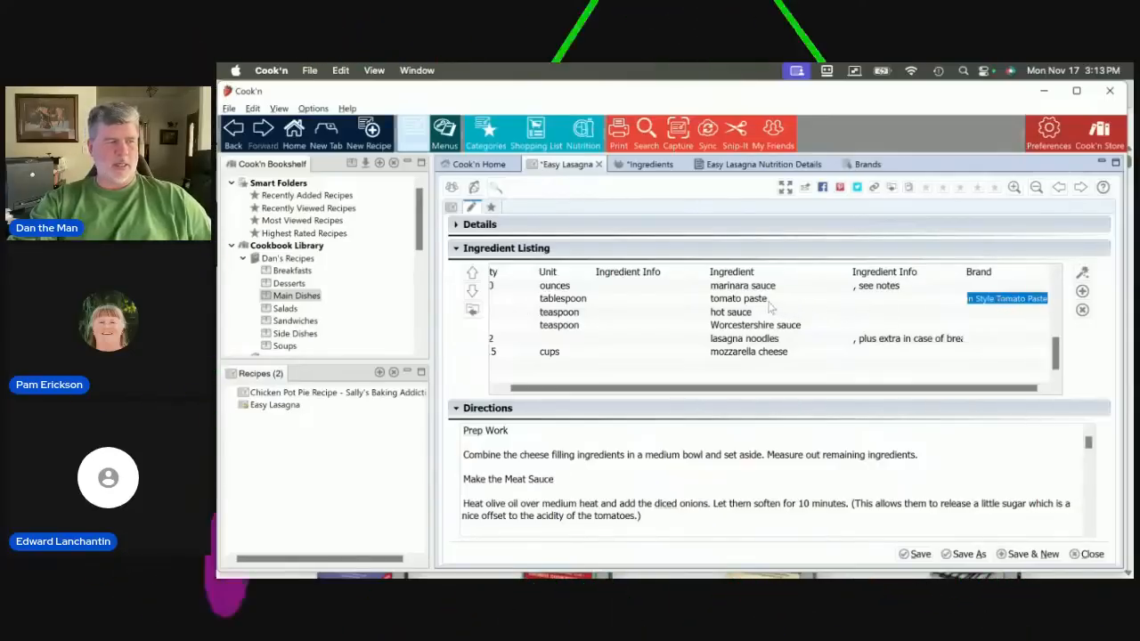
{"action": "left_click", "coordinate": [451, 207]}
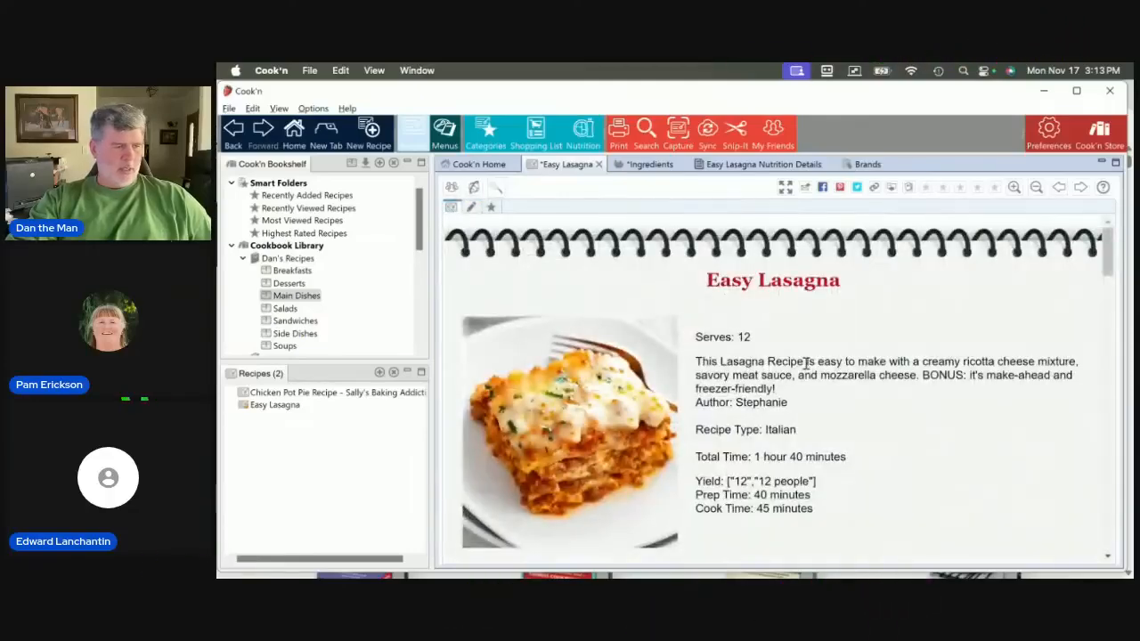
{"action": "scroll", "coordinate": [806, 363], "scroll_direction": "down", "scroll_amount": 10}
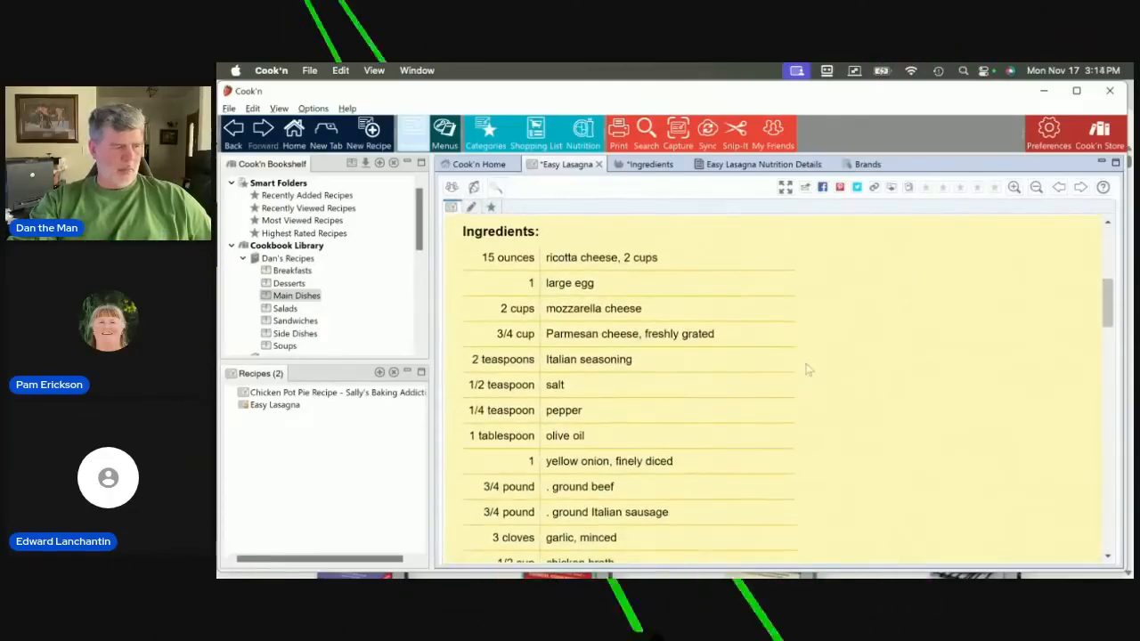
{"action": "scroll", "coordinate": [807, 369], "scroll_direction": "down", "scroll_amount": 1}
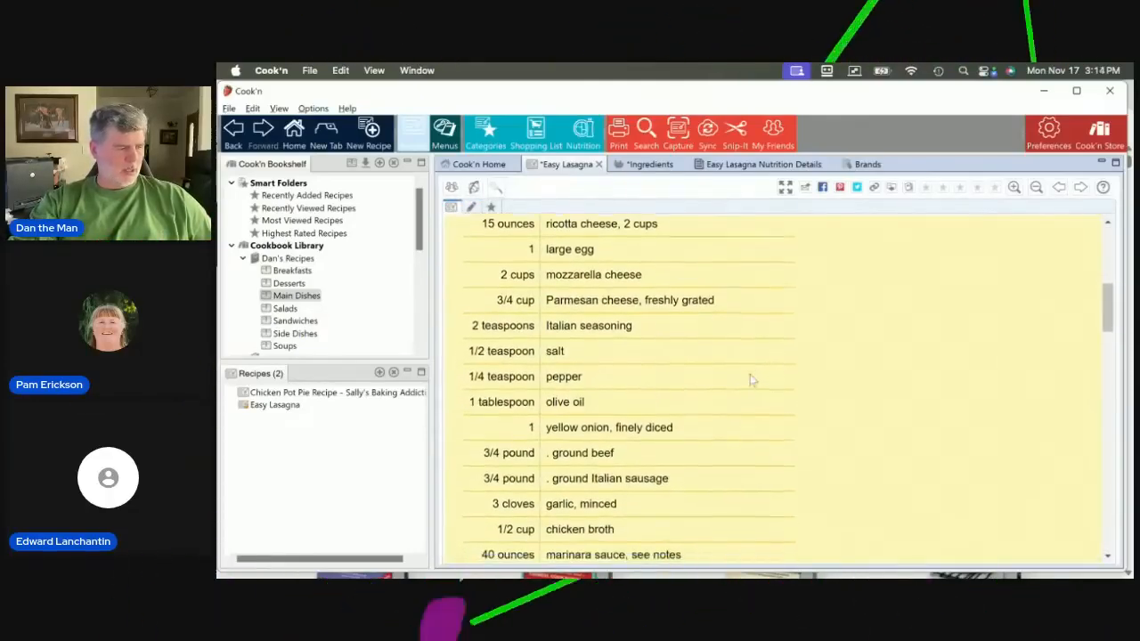
{"action": "scroll", "coordinate": [750, 380], "scroll_direction": "down", "scroll_amount": 4}
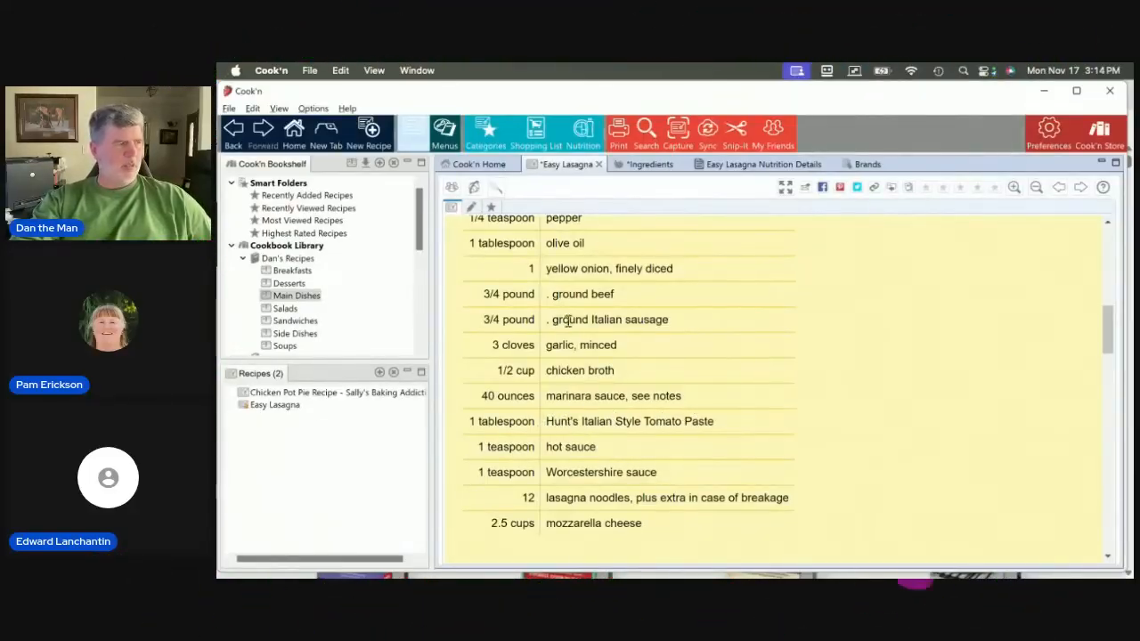
{"action": "left_click", "coordinate": [472, 207]}
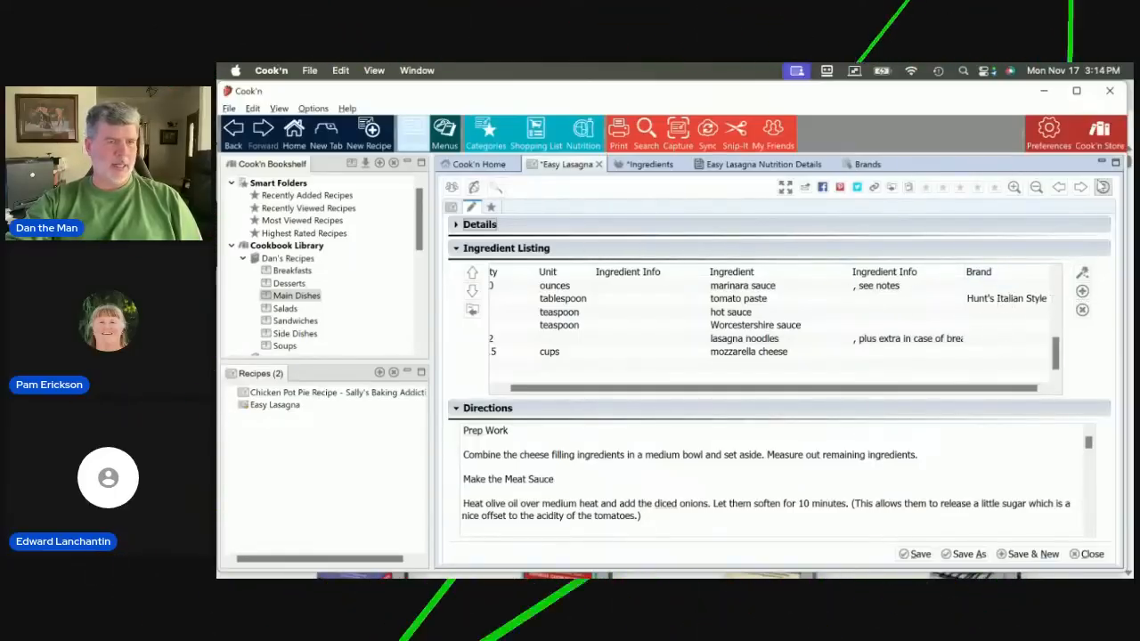
Close Easy Lasagna without saving and open the Chocolate Chip Muffin Tops recipe
{"action": "left_click", "coordinate": [1103, 188]}
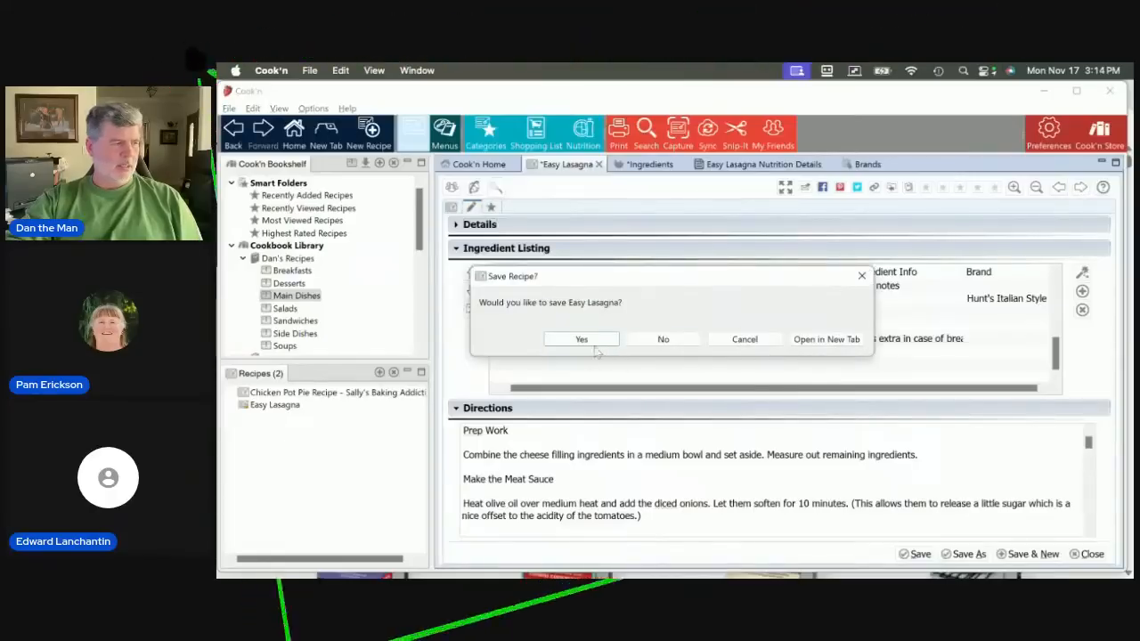
{"action": "left_click", "coordinate": [663, 339]}
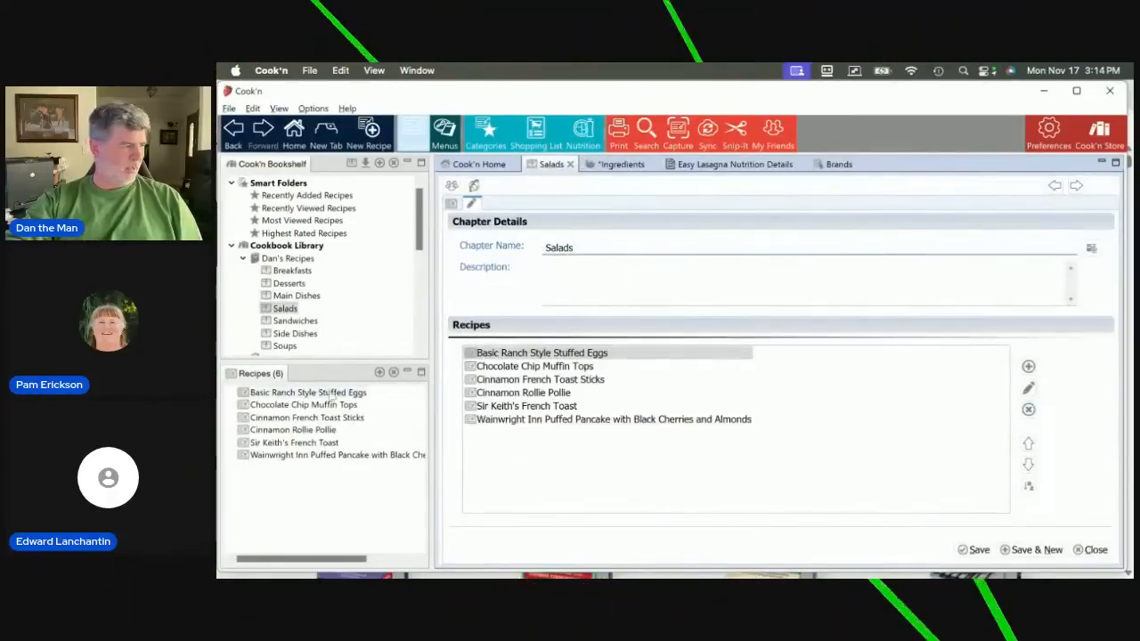
{"action": "left_click", "coordinate": [304, 404]}
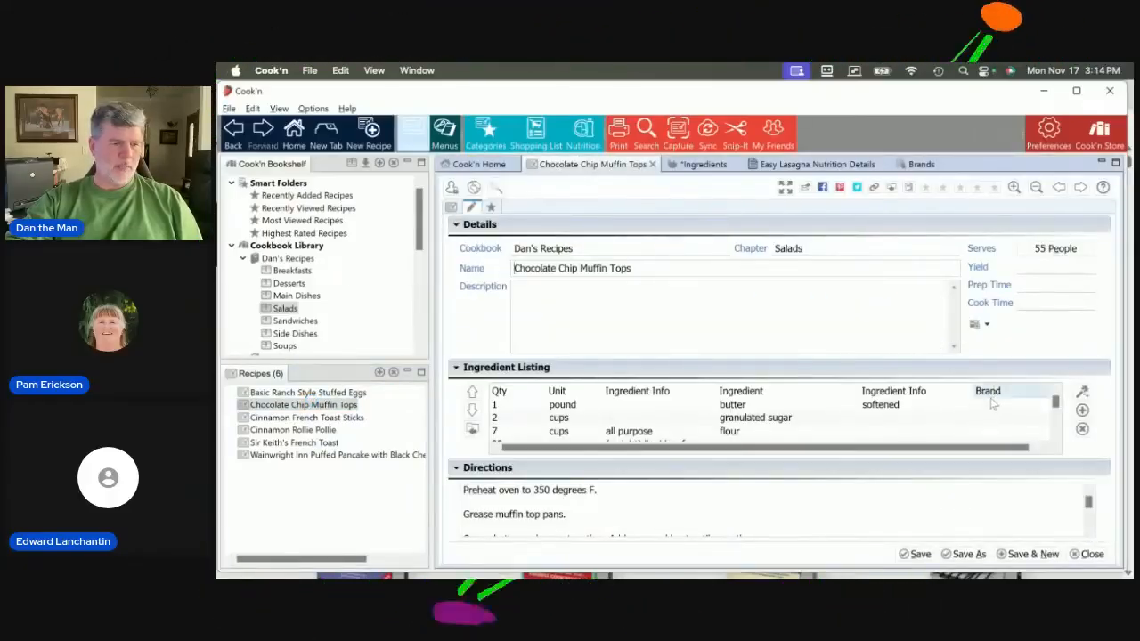
{"action": "left_click", "coordinate": [455, 225]}
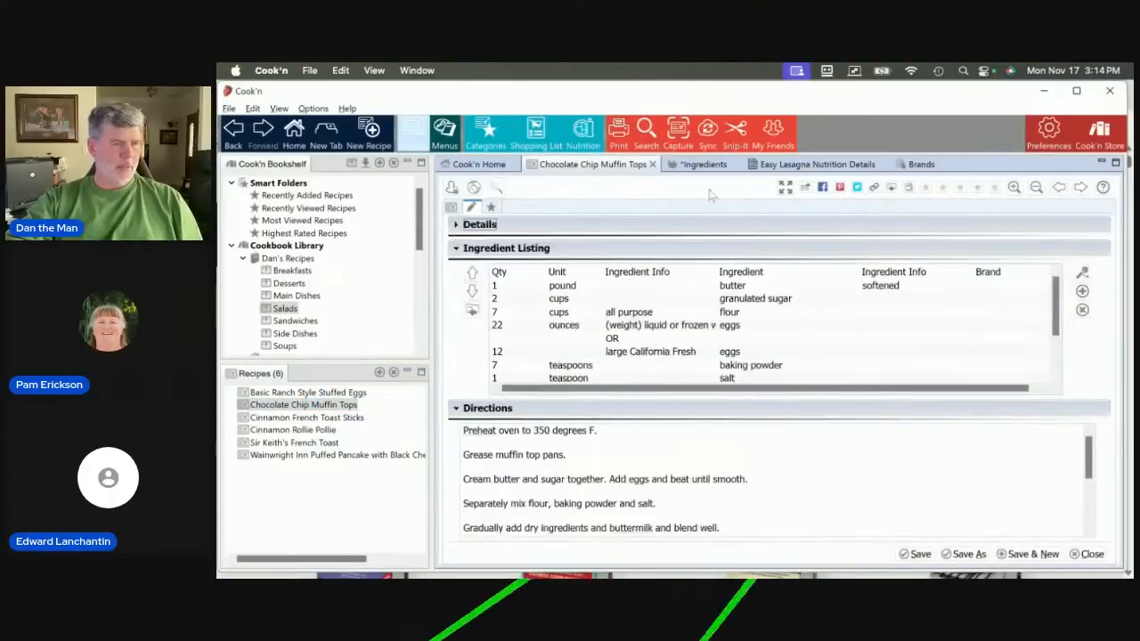
Page through the recipes to the empty Side Dishes chapter and start a new blank recipe
{"action": "left_click", "coordinate": [1080, 188]}
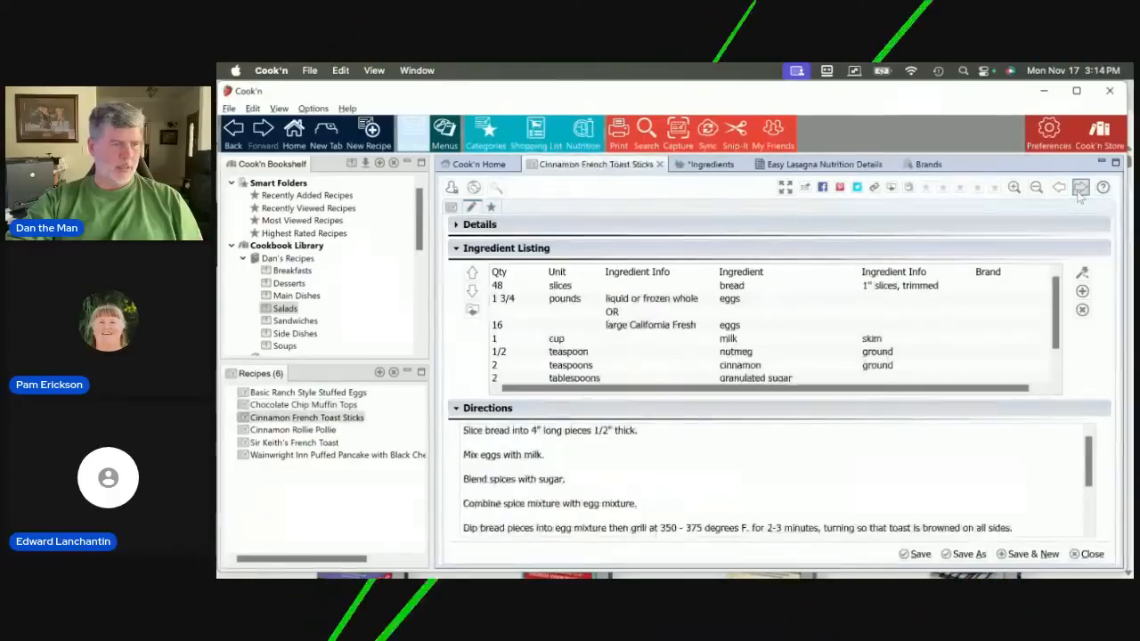
{"action": "left_click", "coordinate": [1080, 188]}
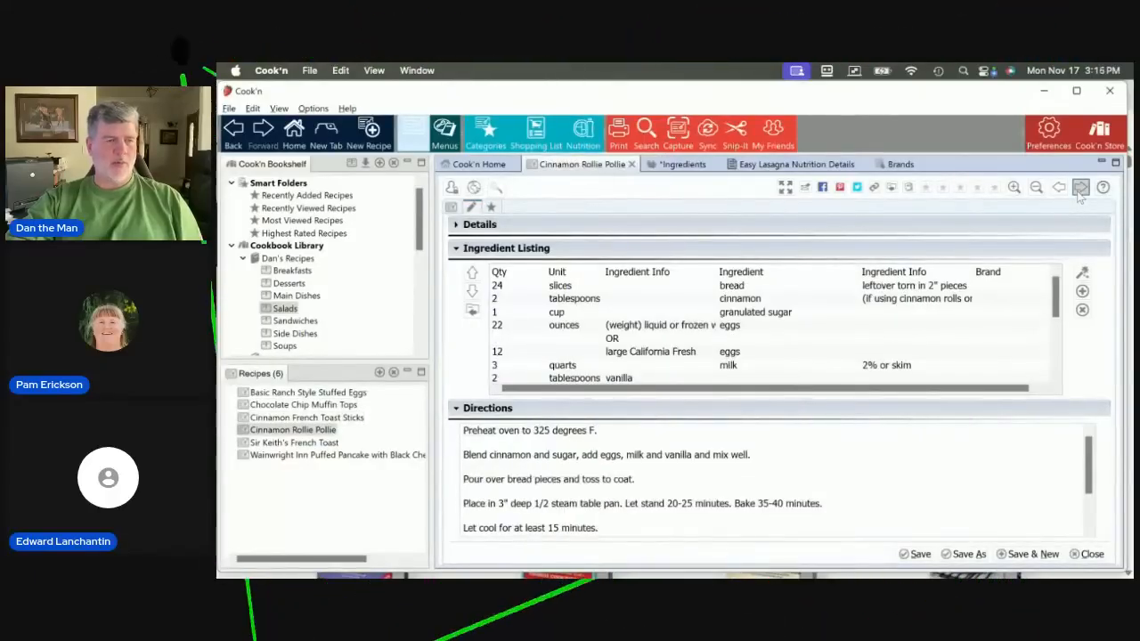
{"action": "left_click", "coordinate": [1080, 188]}
{"action": "left_click", "coordinate": [1080, 188]}
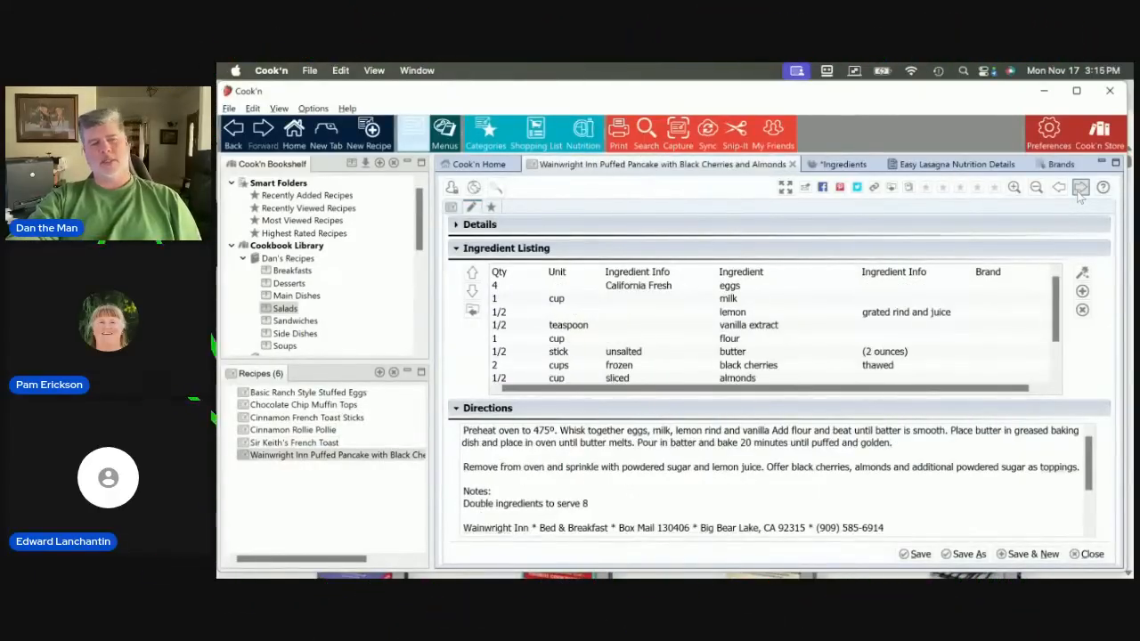
{"action": "left_click", "coordinate": [1080, 188]}
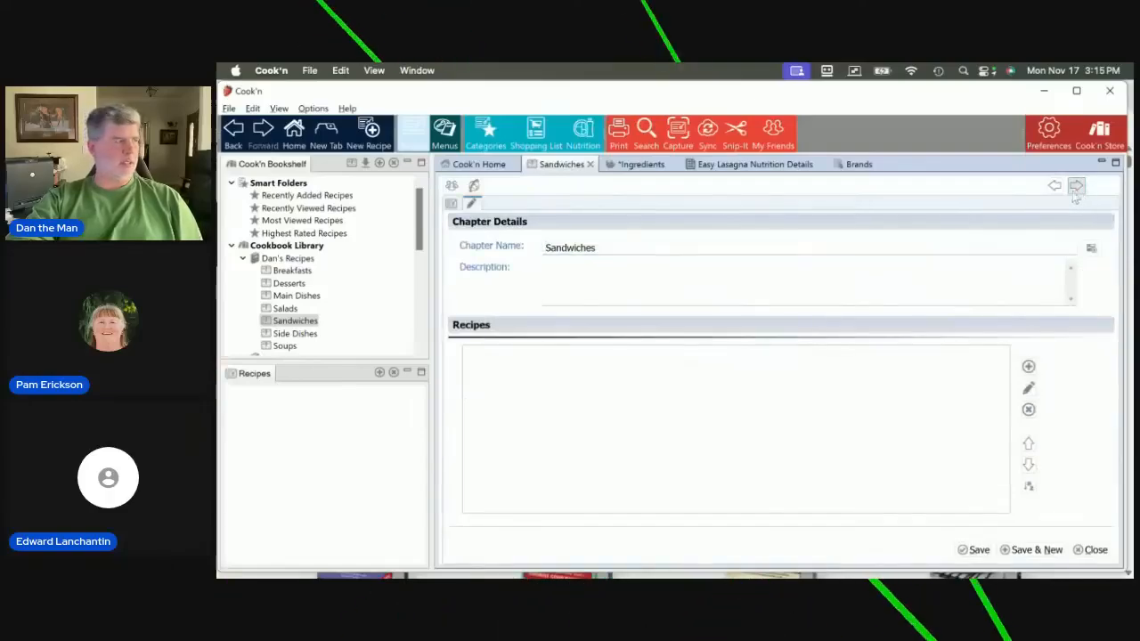
{"action": "left_click", "coordinate": [1076, 185]}
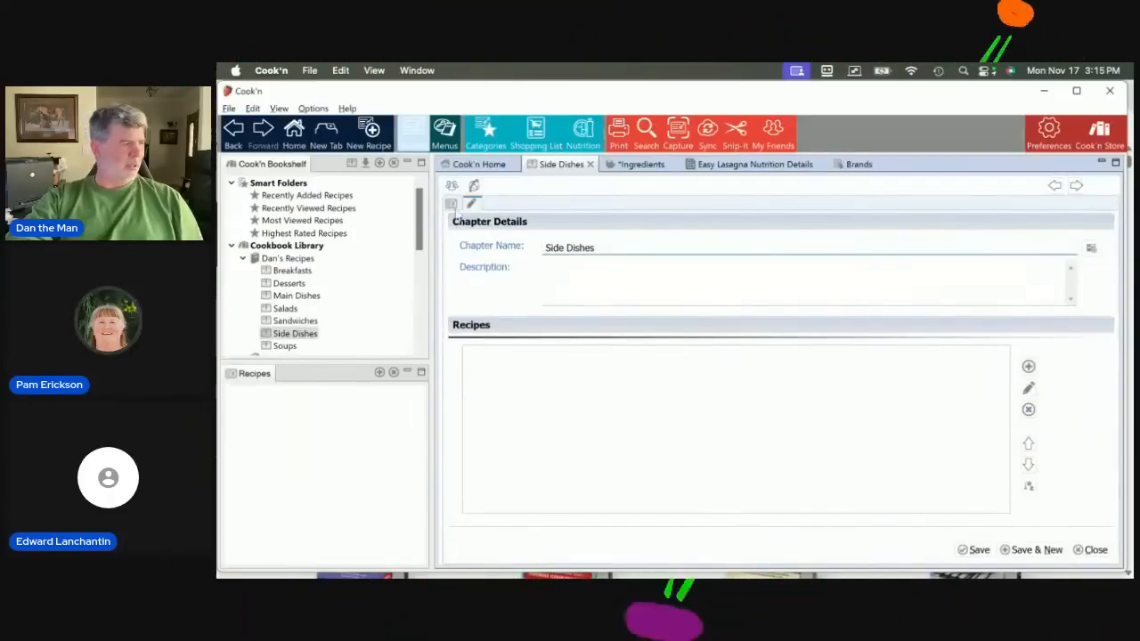
{"action": "left_click", "coordinate": [365, 135]}
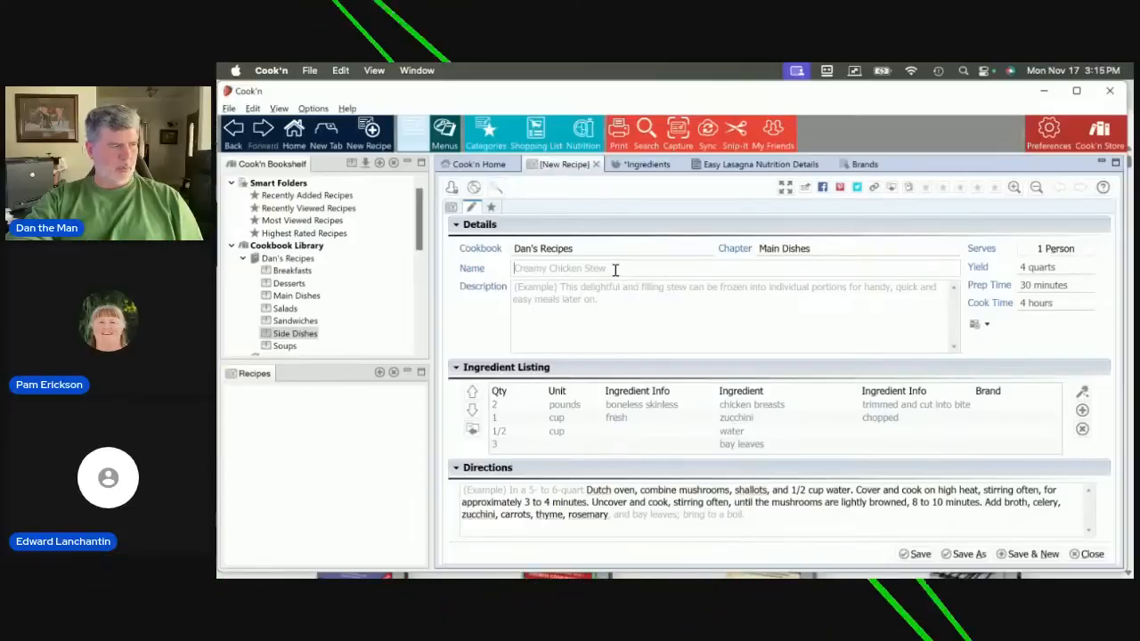
Enter '3 tablespoons whatchamacallit' as the new recipe's first ingredient line
{"action": "left_click", "coordinate": [596, 307]}
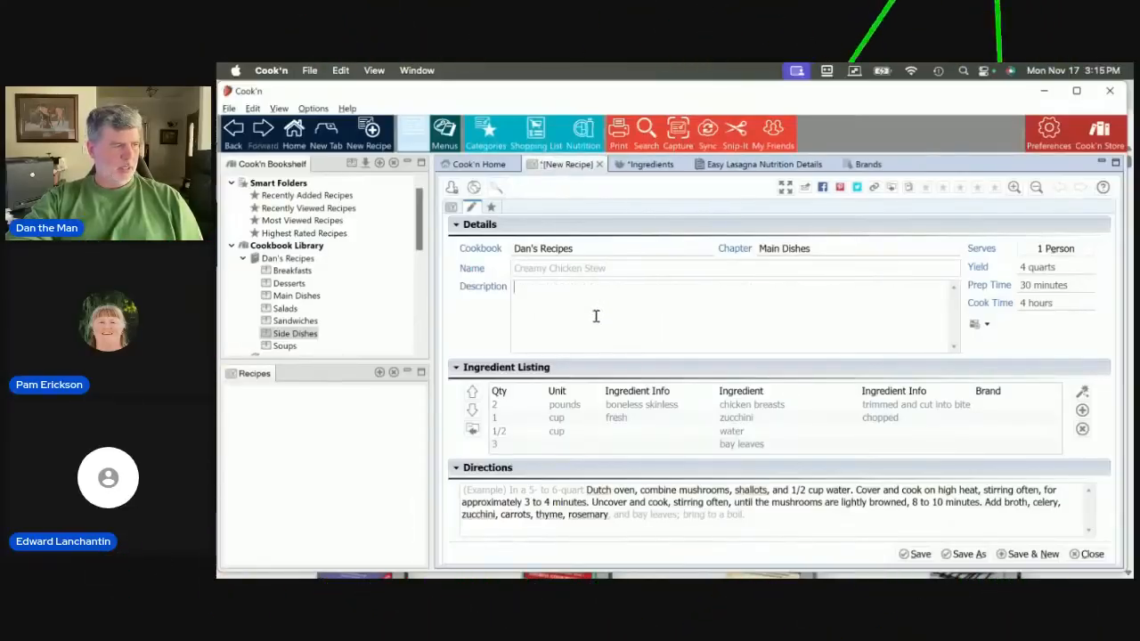
{"action": "left_click", "coordinate": [512, 405]}
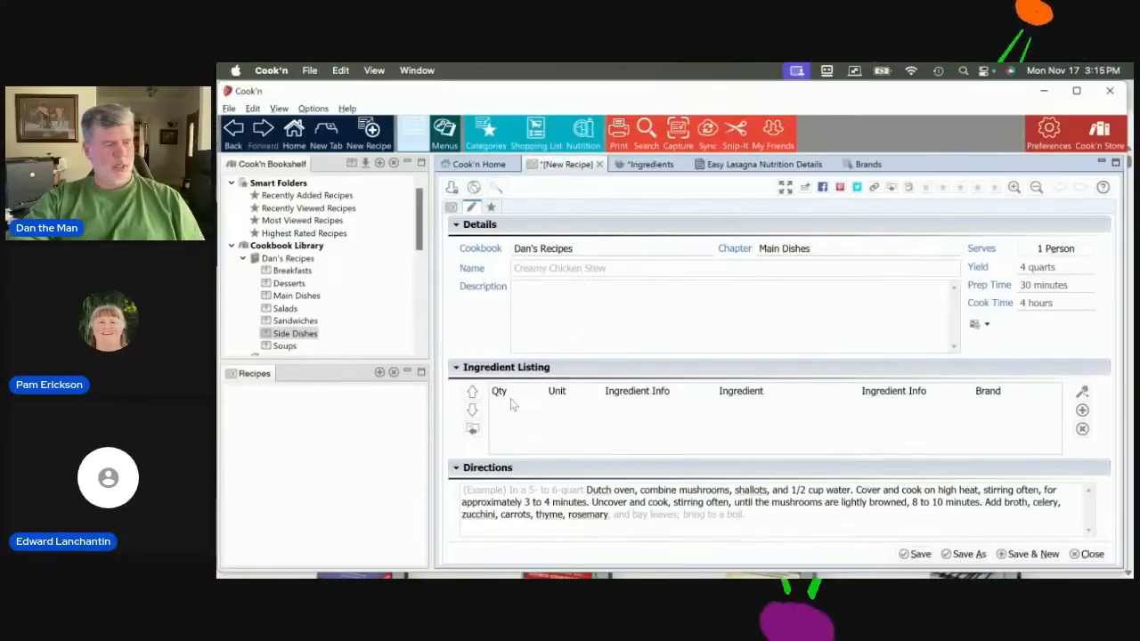
{"action": "type", "text": "3"}
{"action": "key", "text": "Tab"}
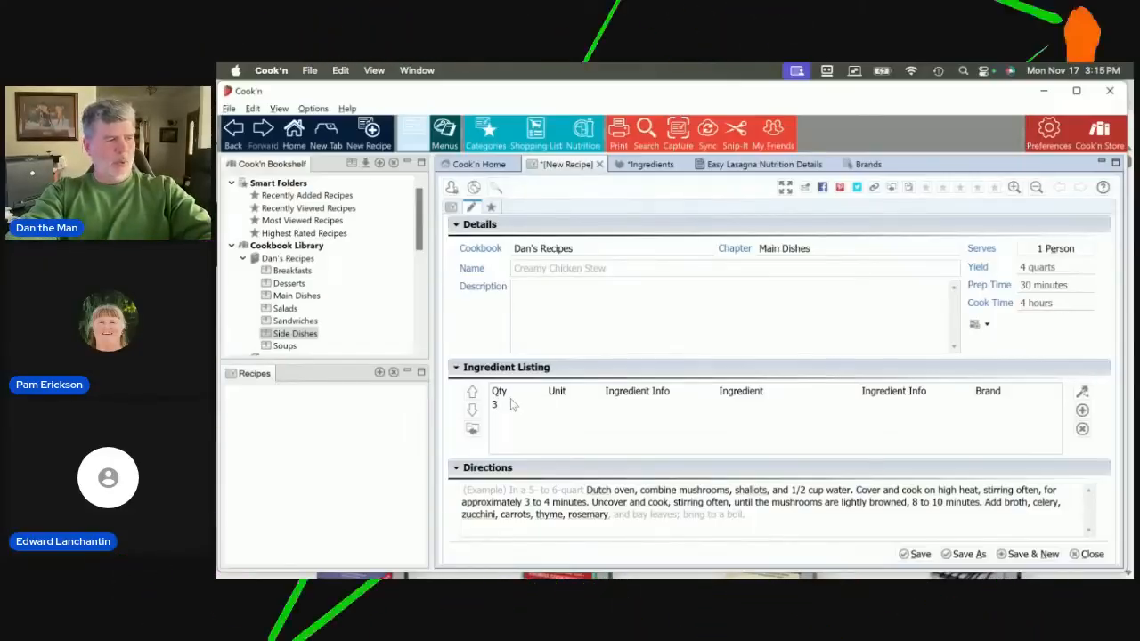
{"action": "type", "text": "large"}
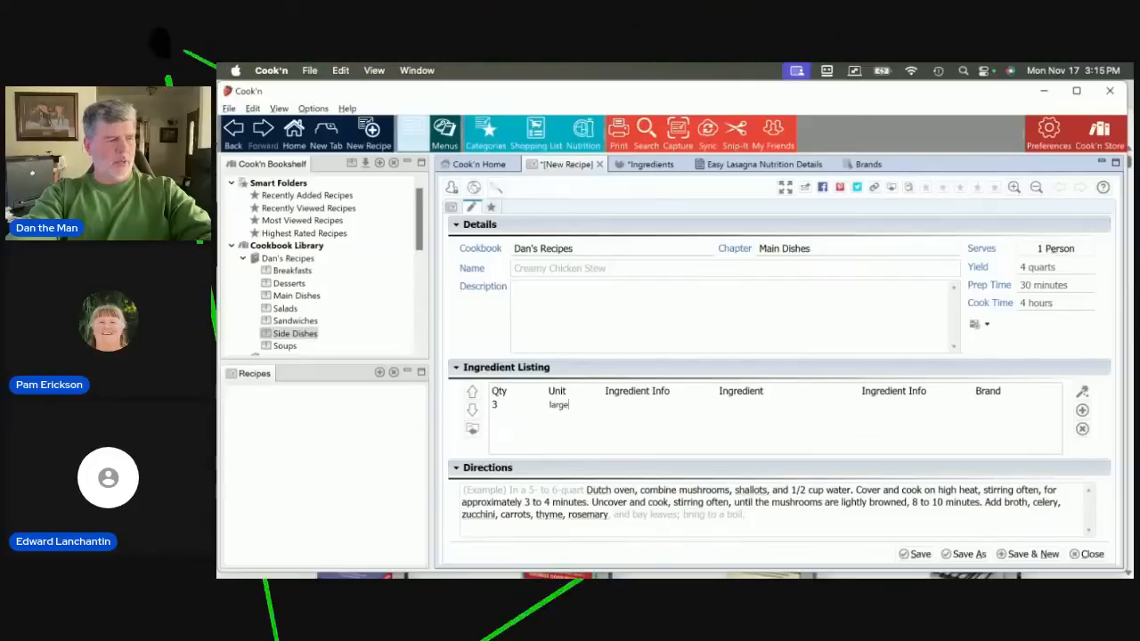
{"action": "key", "text": "BackSpace"}
{"action": "key", "text": "BackSpace"}
{"action": "key", "text": "BackSpace"}
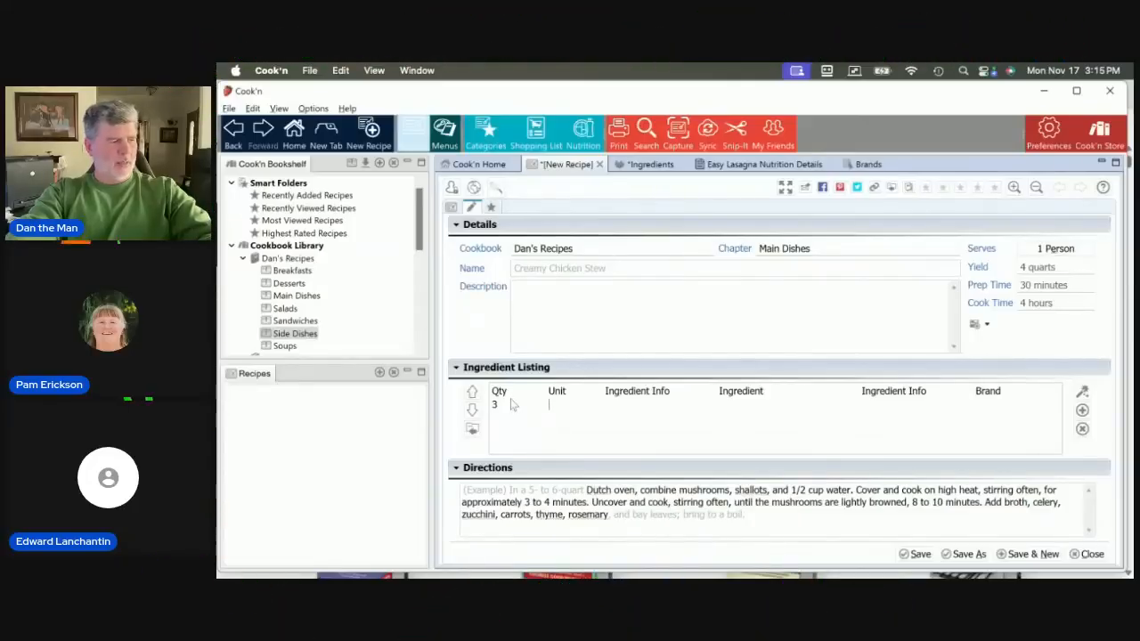
{"action": "type", "text": "tablespoons"}
{"action": "key", "text": "Tab"}
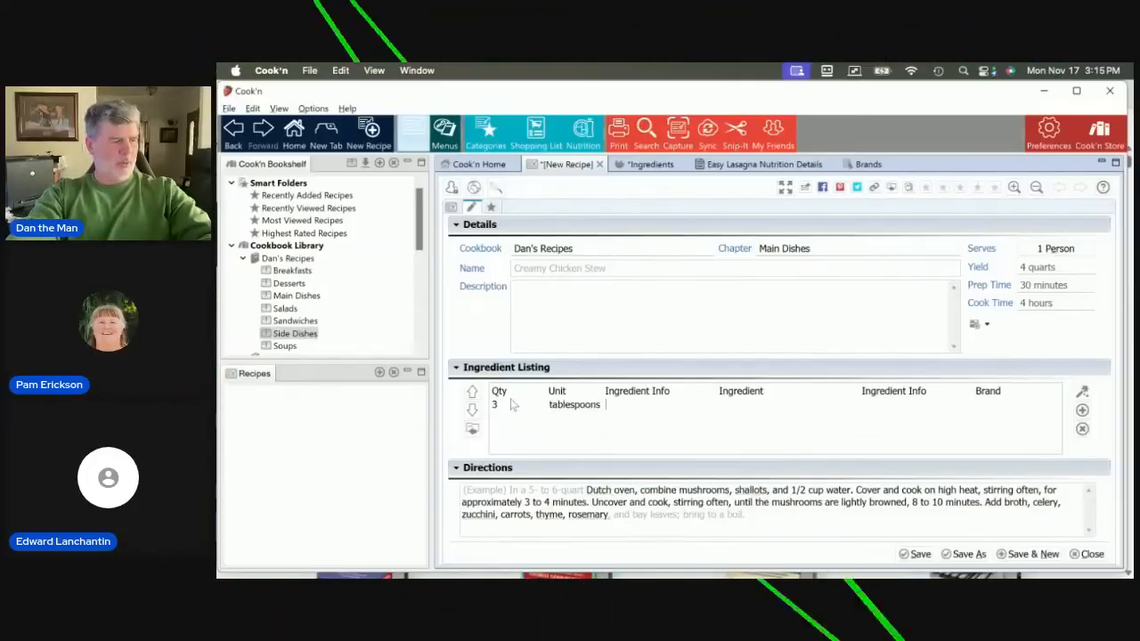
{"action": "type", "text": "what"}
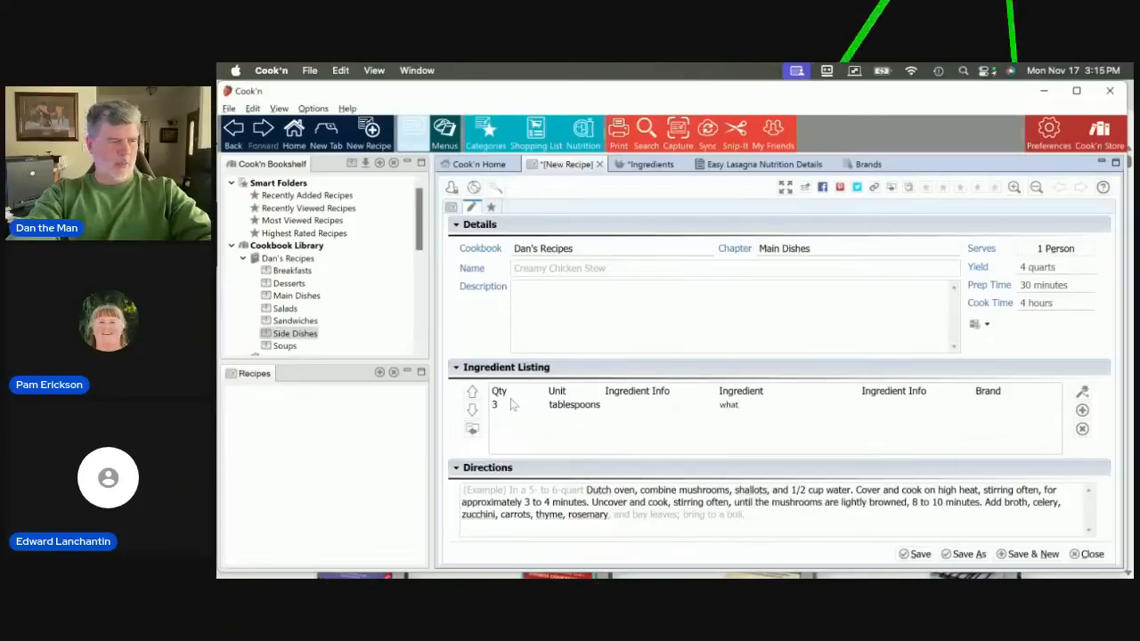
{"action": "type", "text": "chamacallit"}
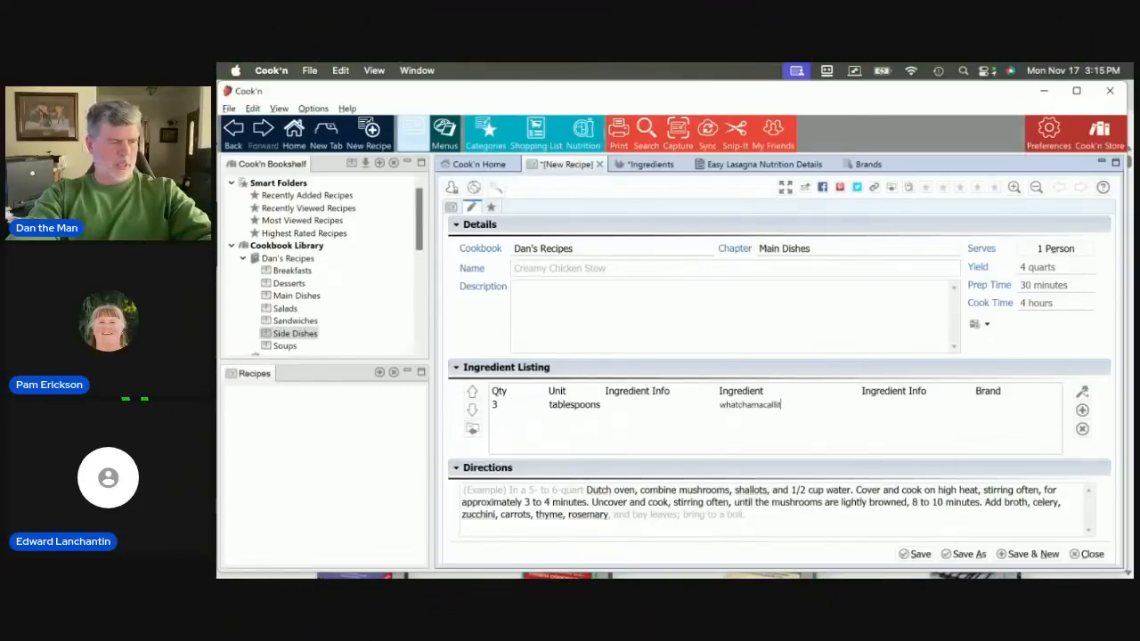
{"action": "key", "text": "Tab"}
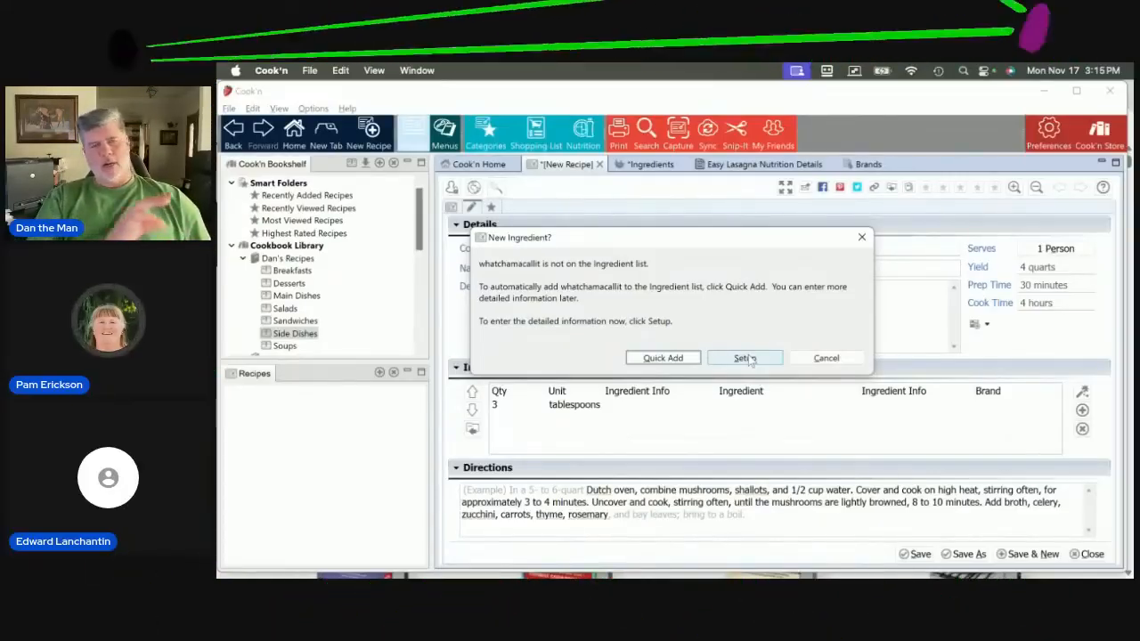
Choose Setup for whatchamacallit, skip saving butter, and enter the plural name 'whatchamacallits'
{"action": "left_click", "coordinate": [744, 358]}
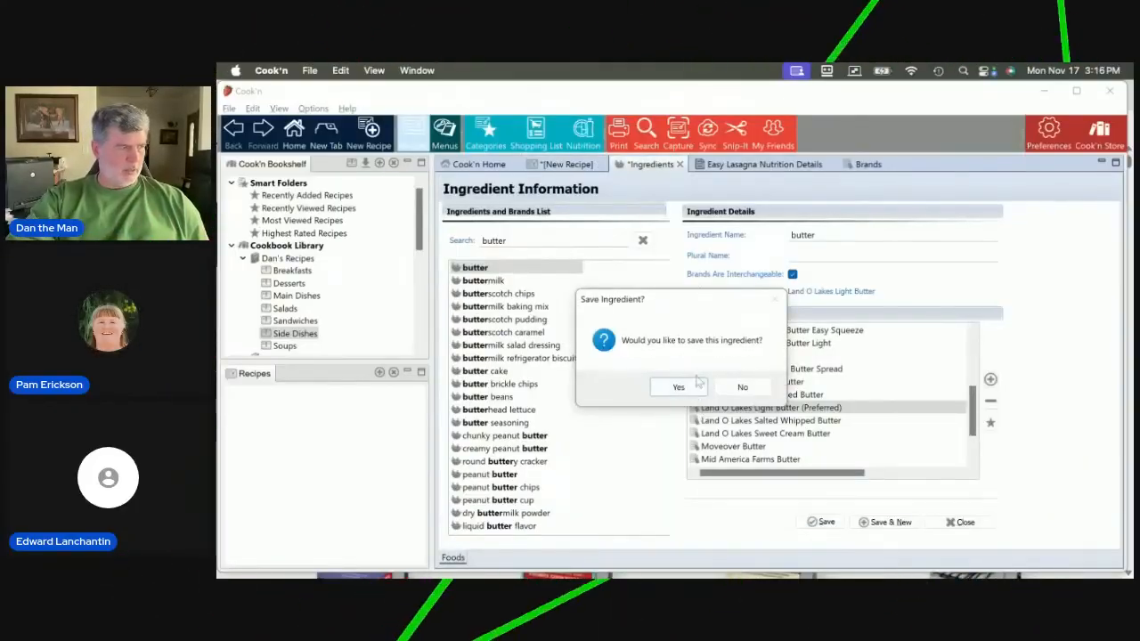
{"action": "left_click", "coordinate": [741, 388]}
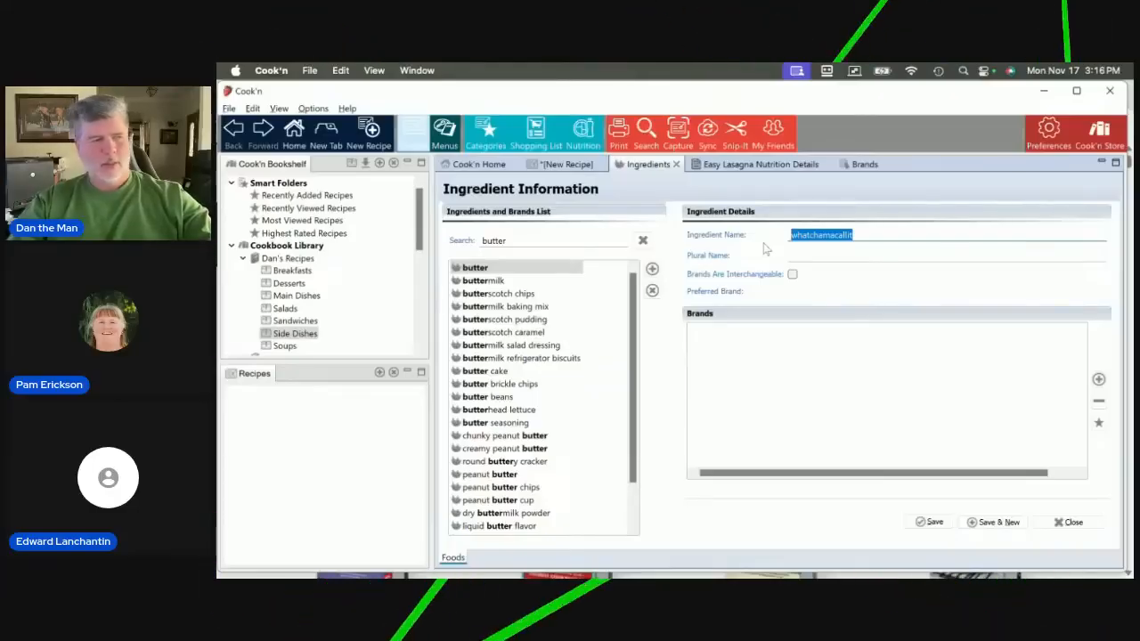
{"action": "left_click", "coordinate": [827, 255]}
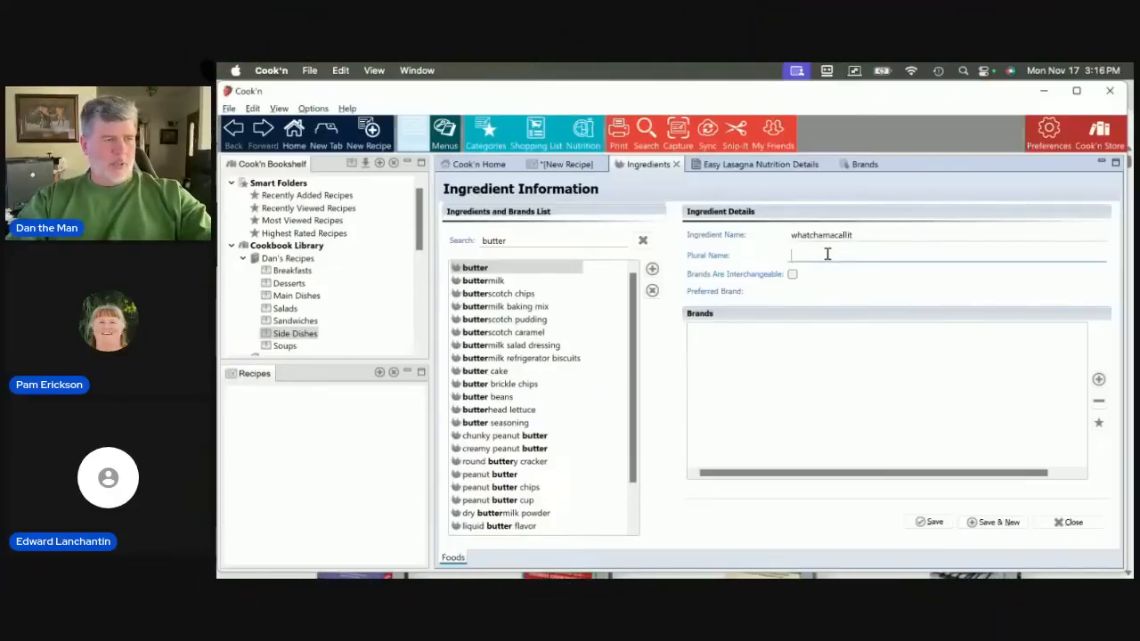
{"action": "type", "text": "whatchamacallit"}
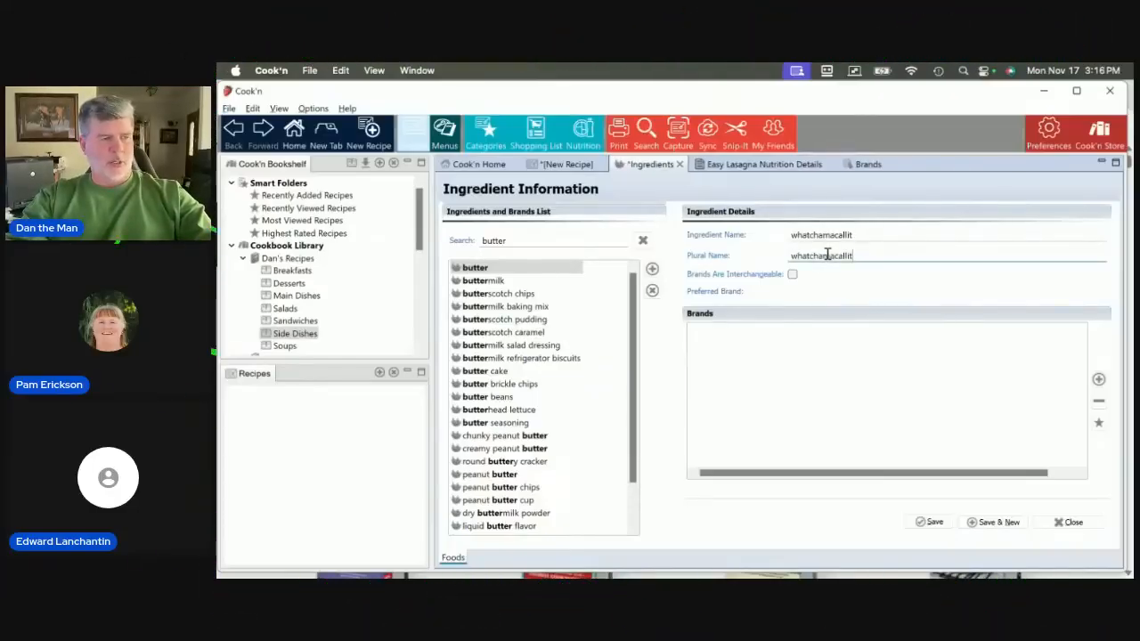
{"action": "type", "text": "s"}
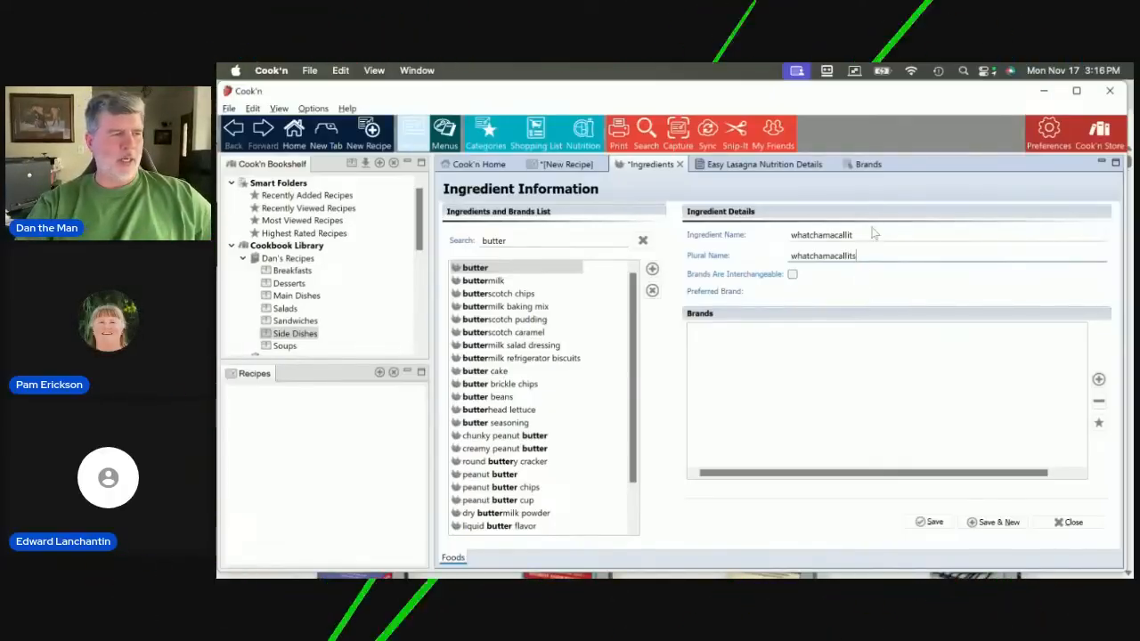
Add 'Pillsbury Whatchamacallits' as a new brand for the whatchamacallit ingredient
{"action": "left_click", "coordinate": [1099, 381]}
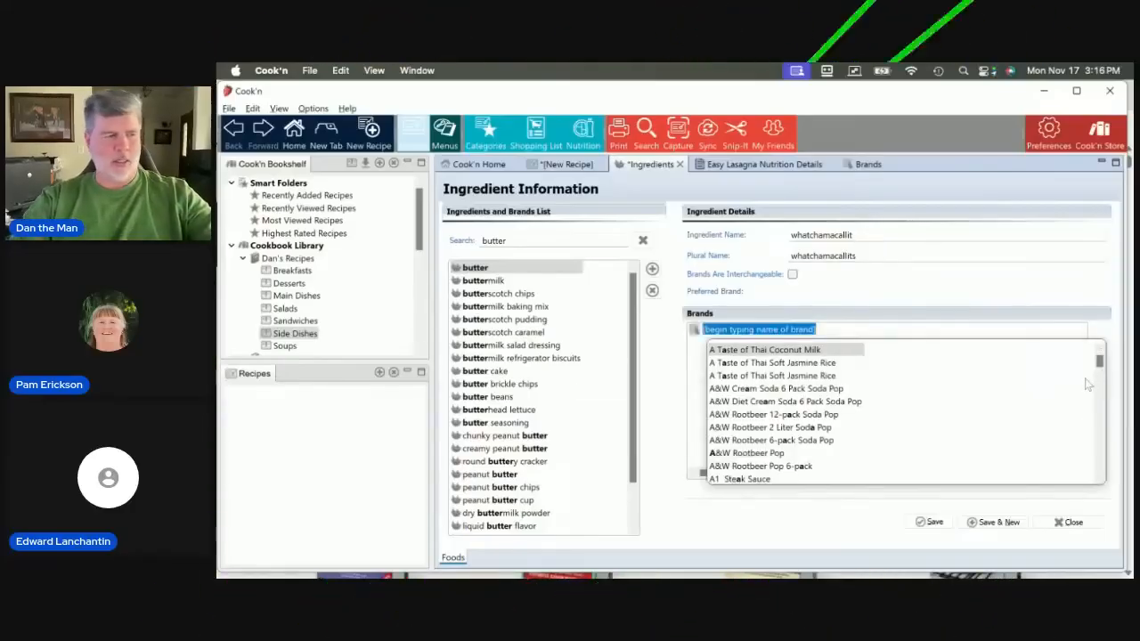
{"action": "type", "text": "Pillsub"}
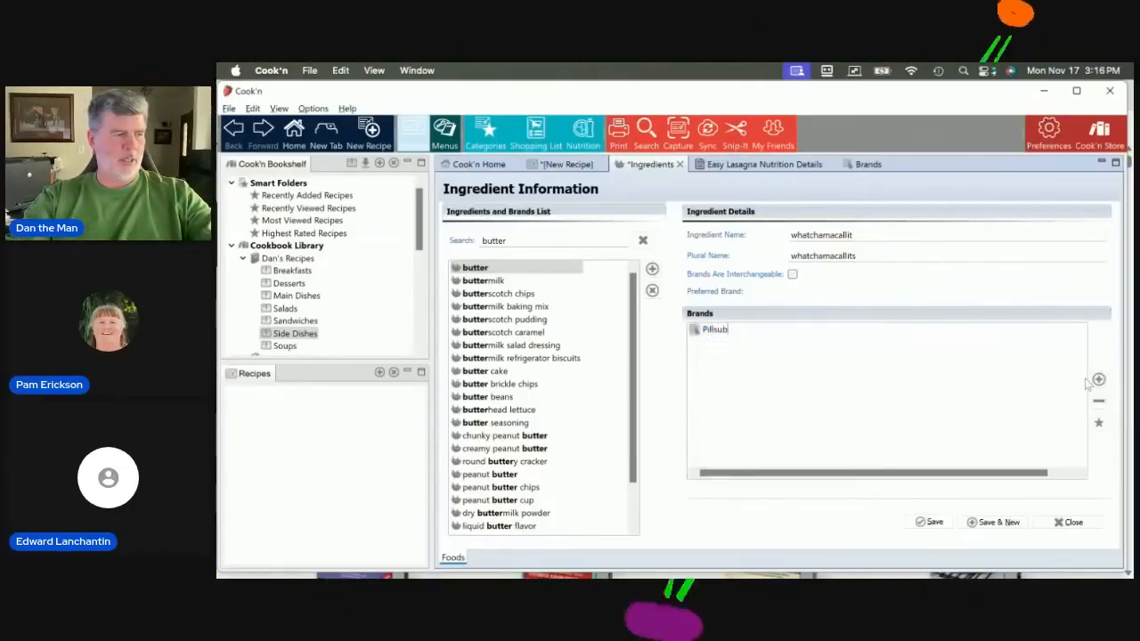
{"action": "key", "text": "BackSpace"}
{"action": "key", "text": "BackSpace"}
{"action": "type", "text": "bury"}
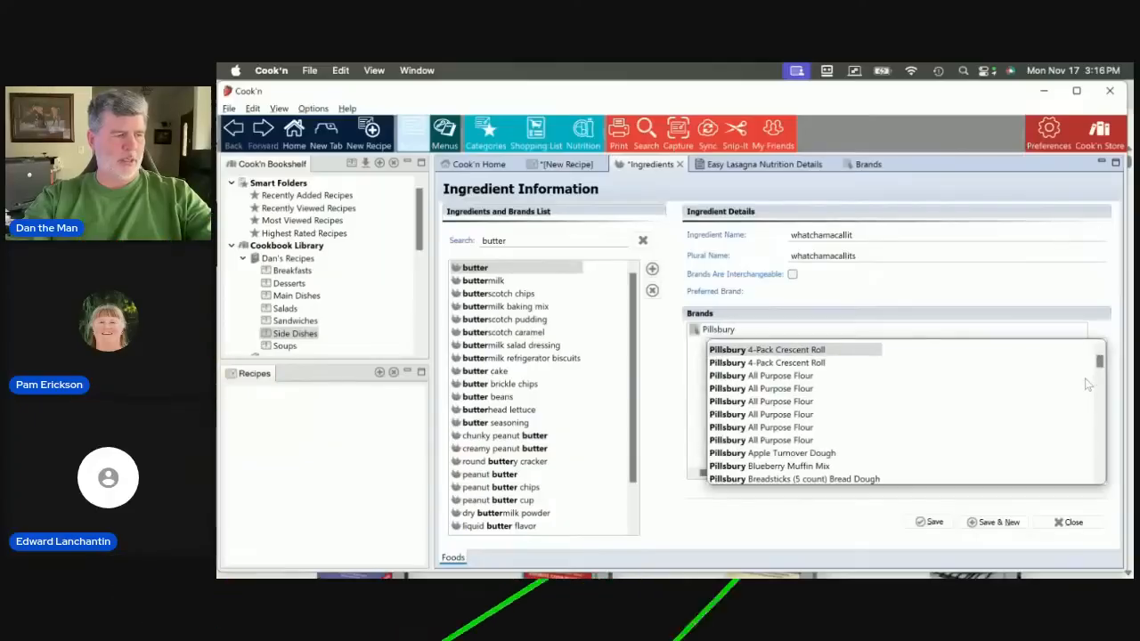
{"action": "type", "text": " What"}
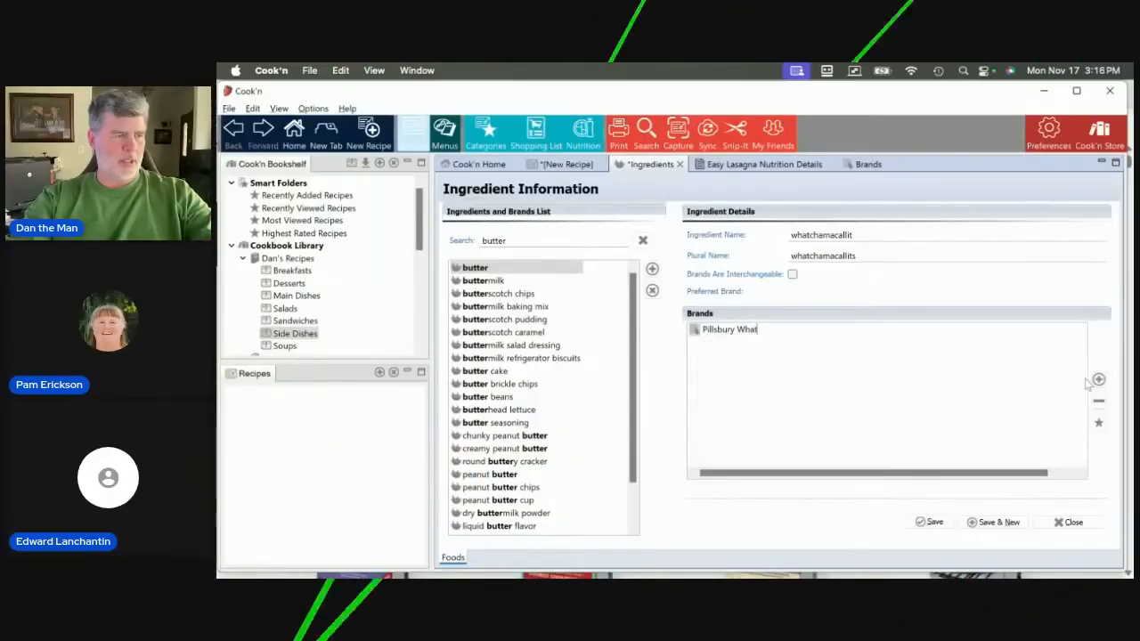
{"action": "type", "text": "chamacal"}
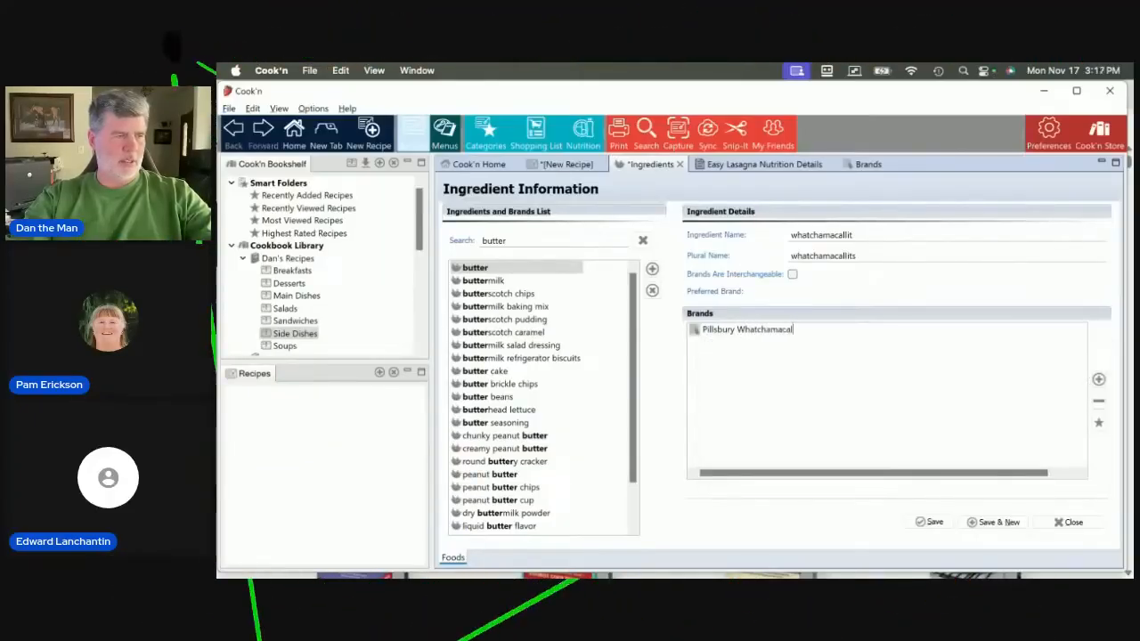
{"action": "type", "text": "lits"}
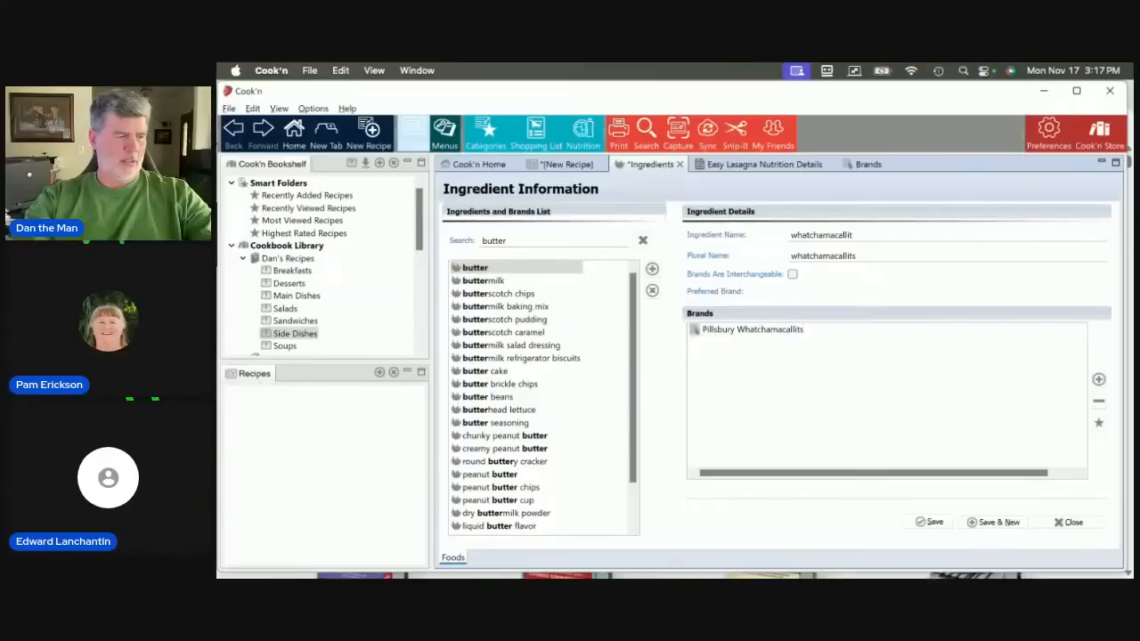
{"action": "key", "text": "Return"}
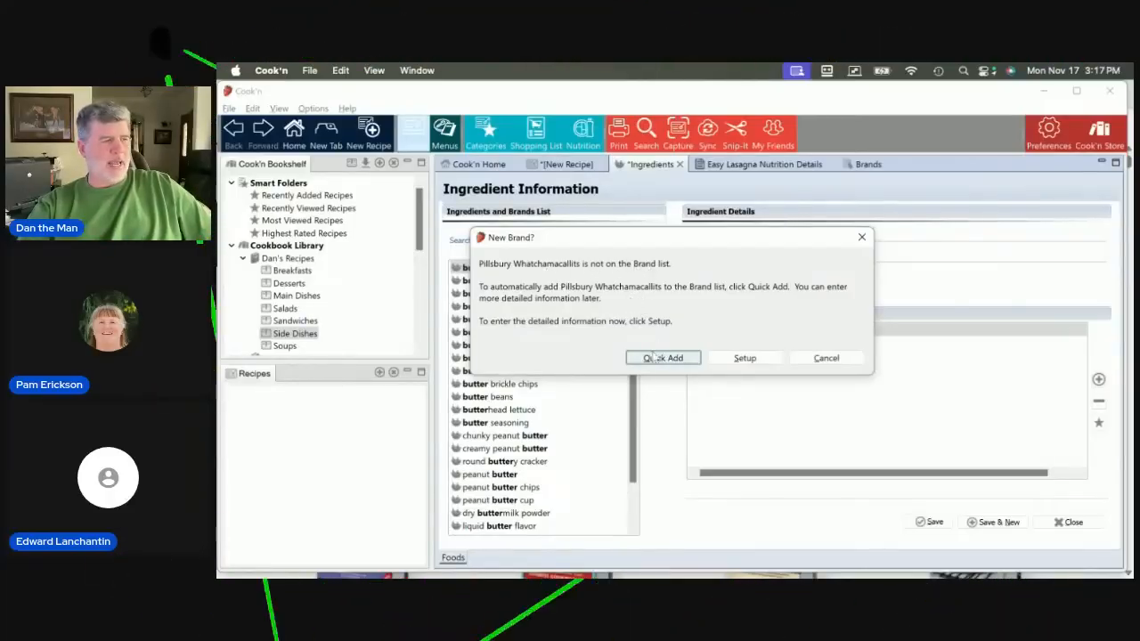
Give the new brand a 3.99 price and a package size of one 15-ounce package
{"action": "left_click", "coordinate": [745, 359]}
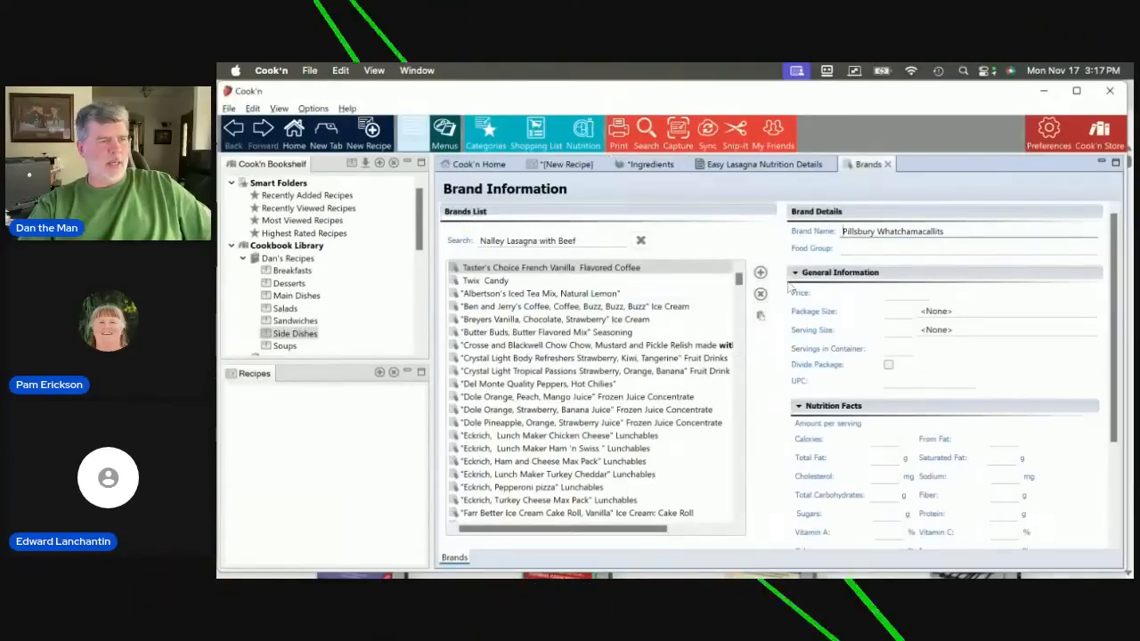
{"action": "left_click", "coordinate": [895, 290]}
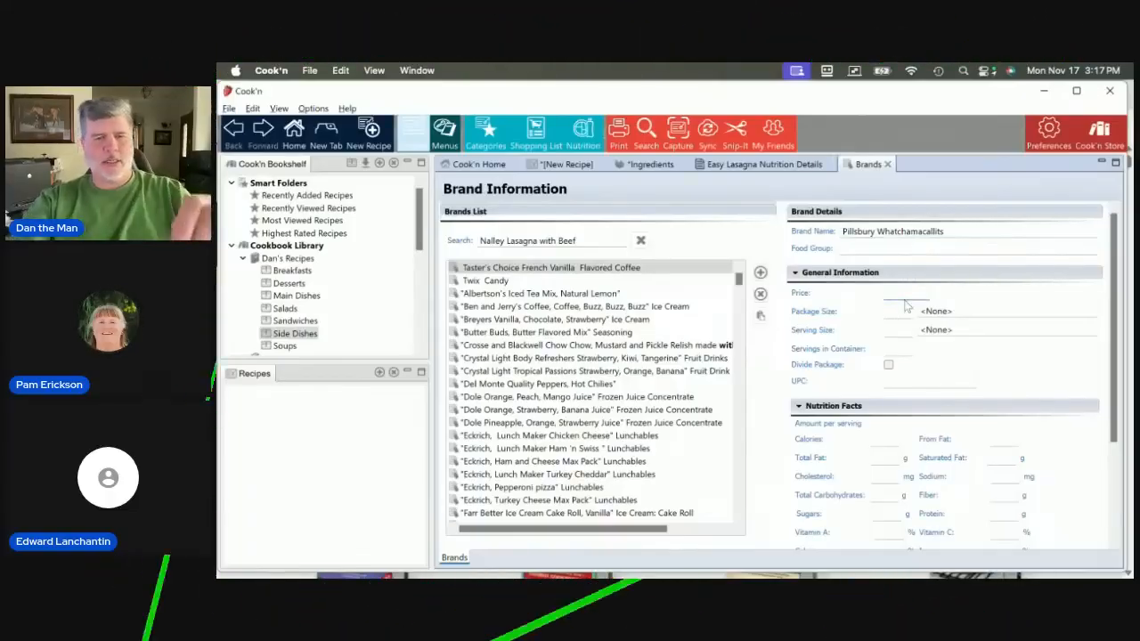
{"action": "type", "text": "3.99"}
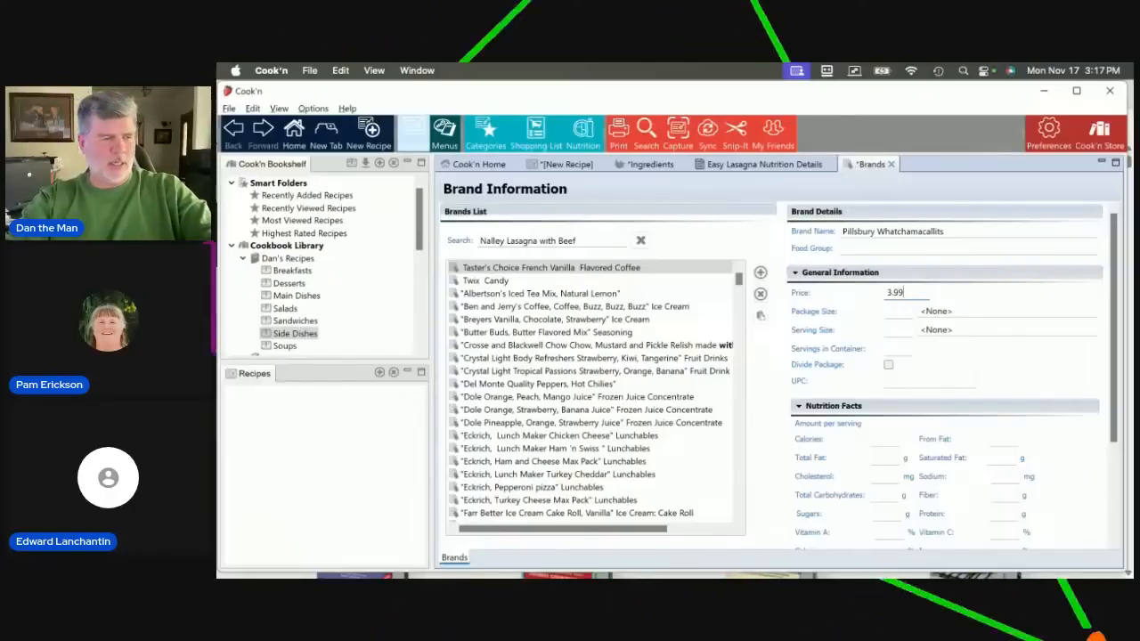
{"action": "key", "text": "Tab"}
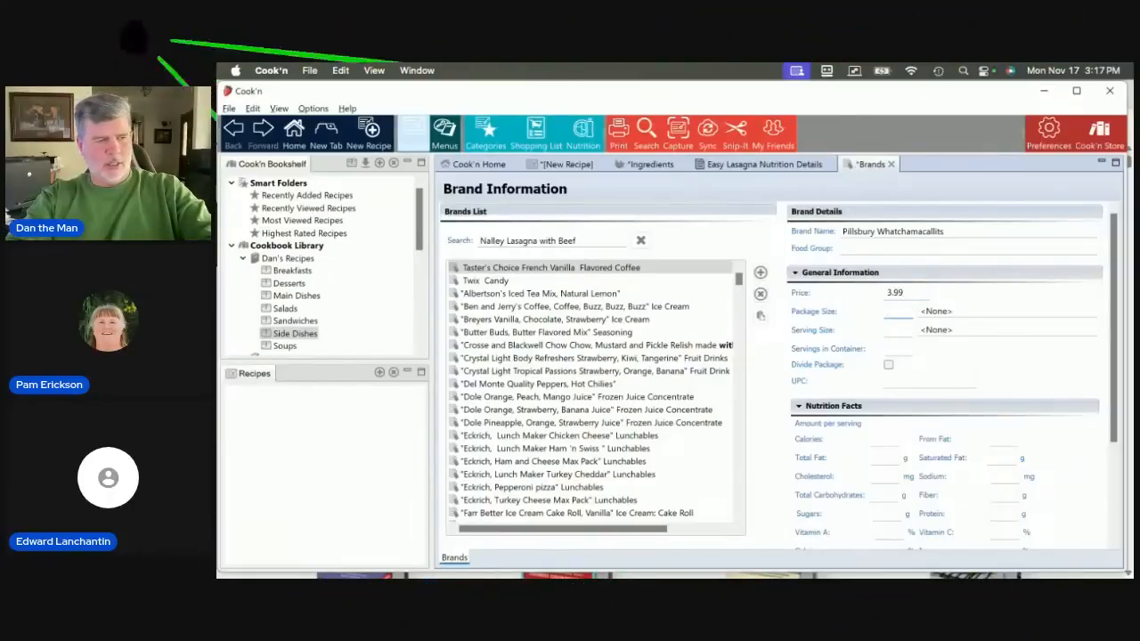
{"action": "type", "text": "1"}
{"action": "key", "text": "Tab"}
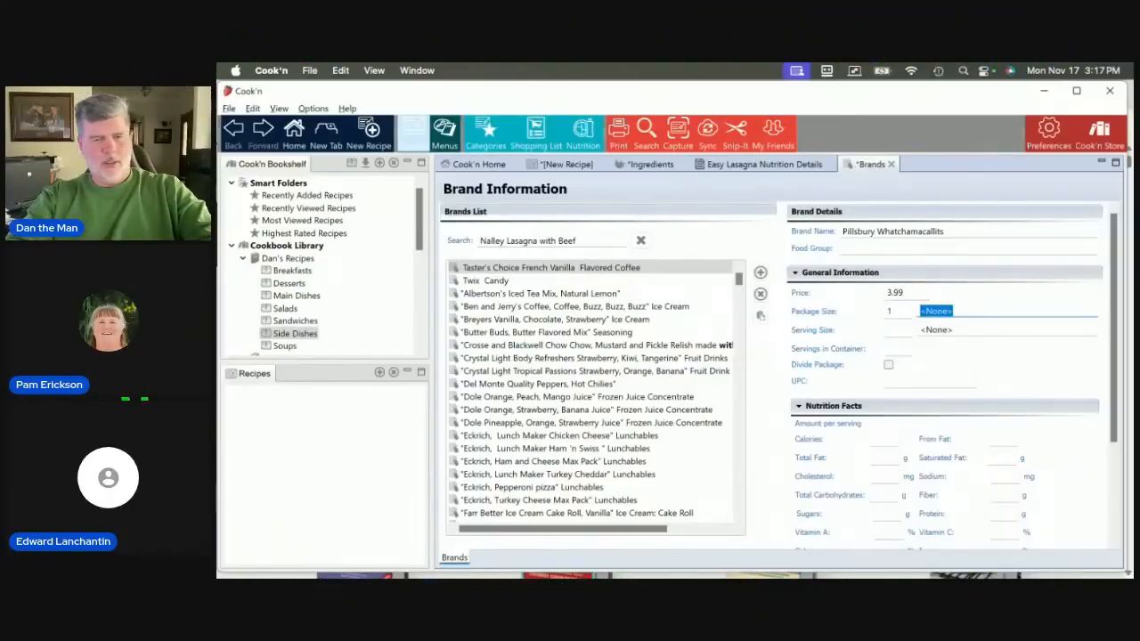
{"action": "type", "text": "15"}
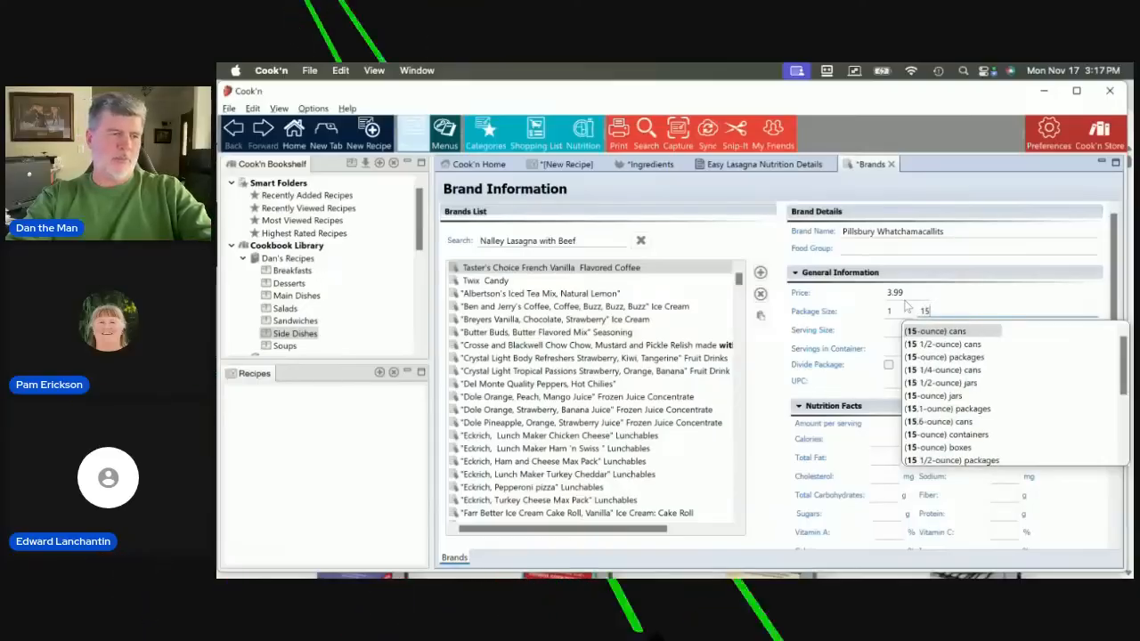
{"action": "type", "text": " pa"}
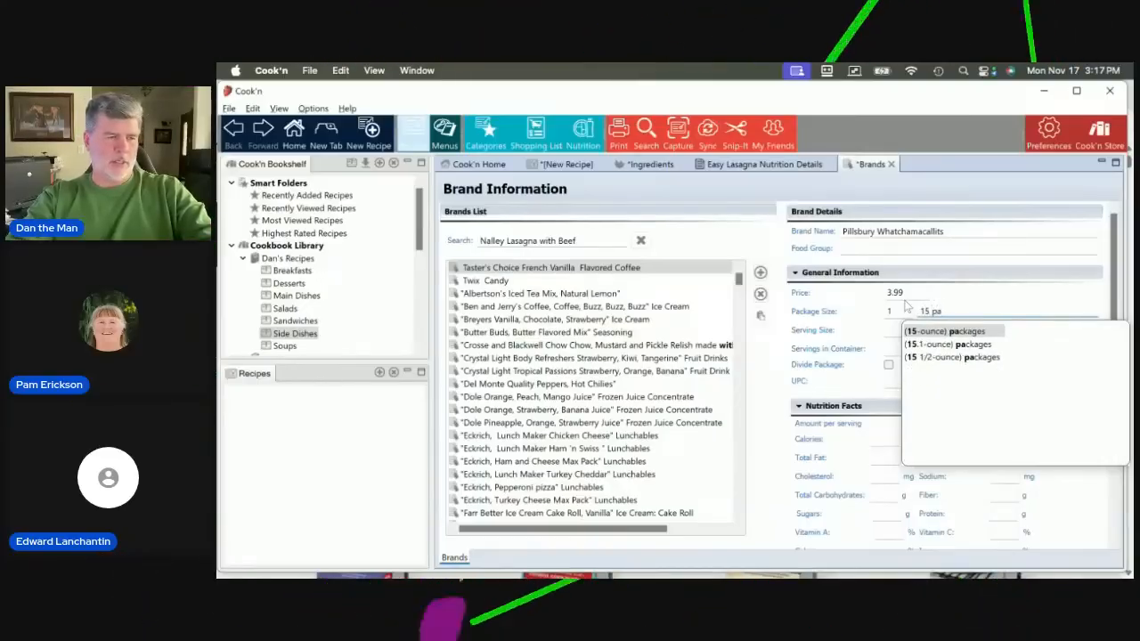
{"action": "key", "text": "BackSpace"}
{"action": "key", "text": "BackSpace"}
{"action": "key", "text": "BackSpace"}
{"action": "key", "text": "BackSpace"}
{"action": "key", "text": "BackSpace"}
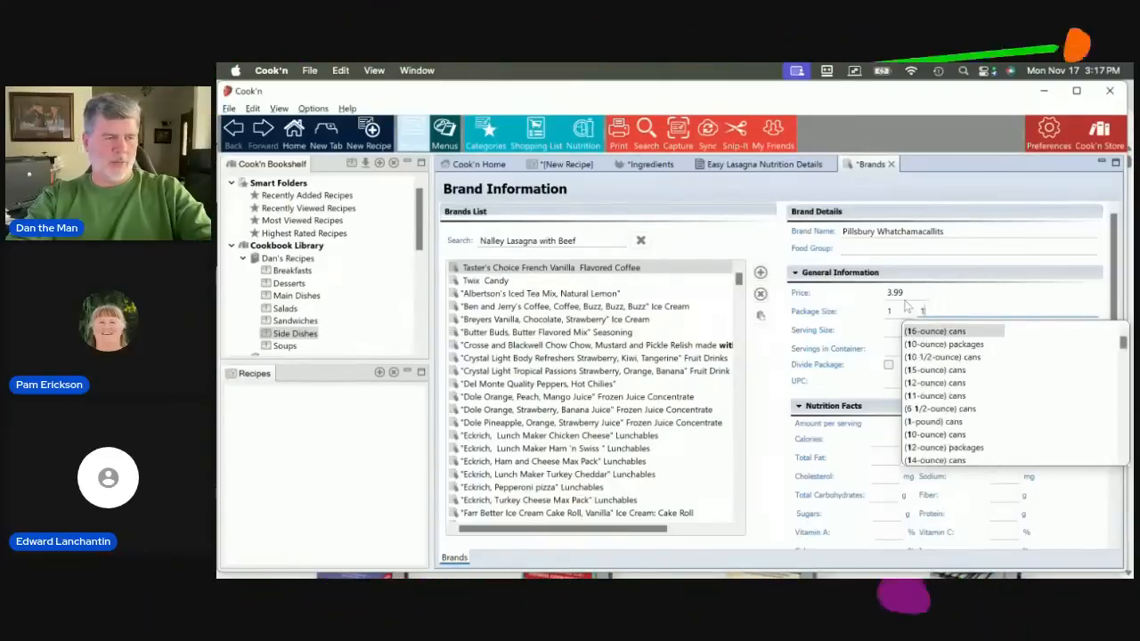
{"action": "type", "text": "15"}
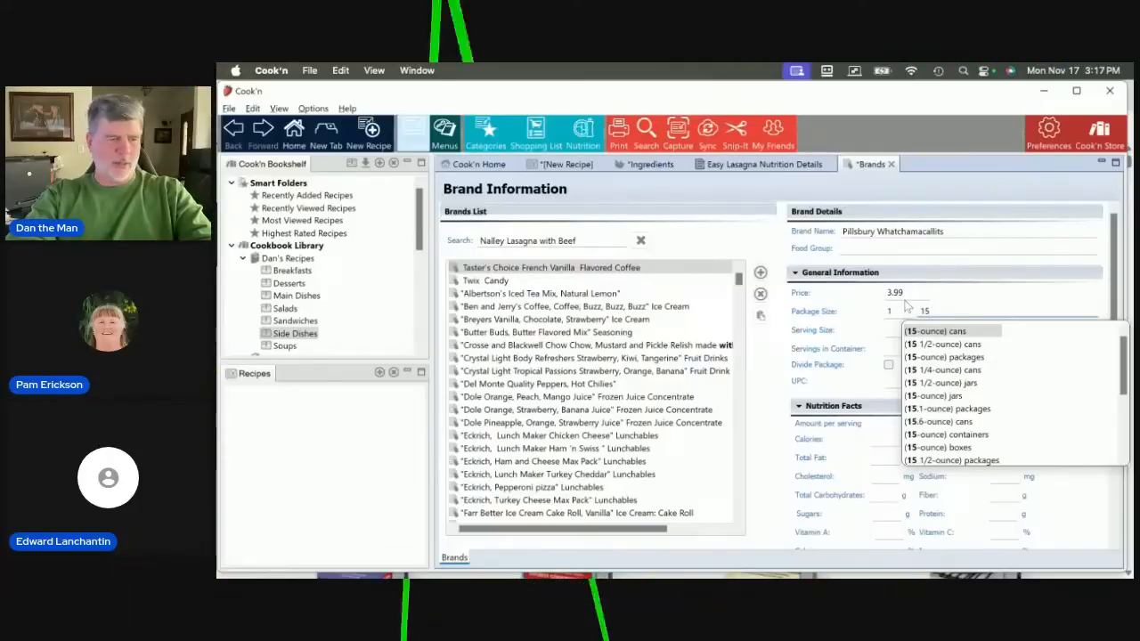
{"action": "type", "text": "pa"}
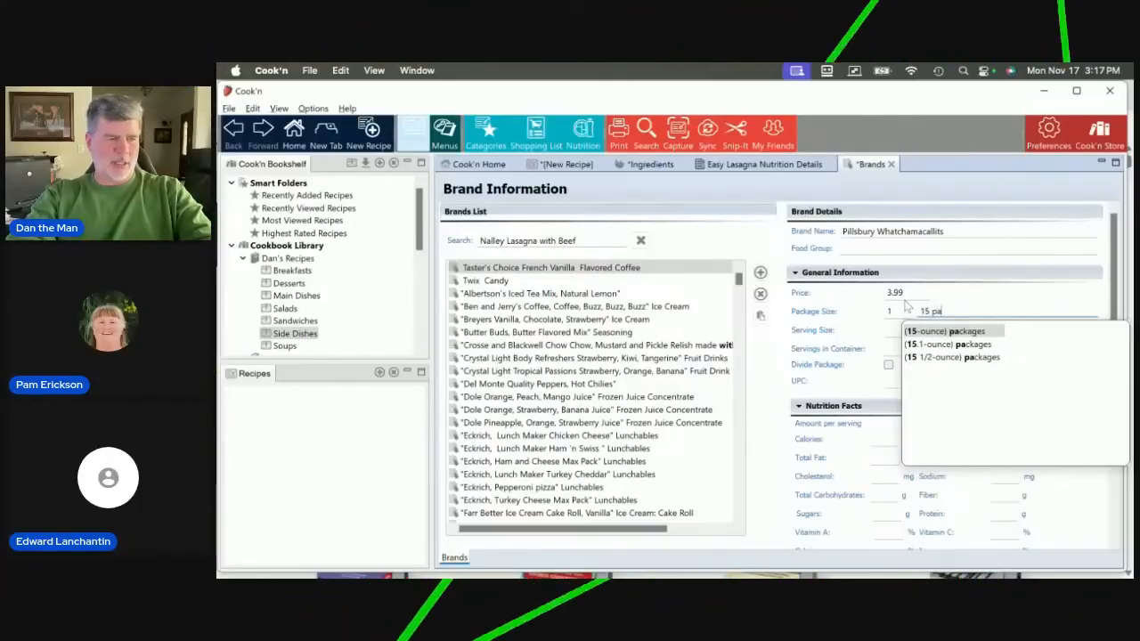
{"action": "key", "text": "Return"}
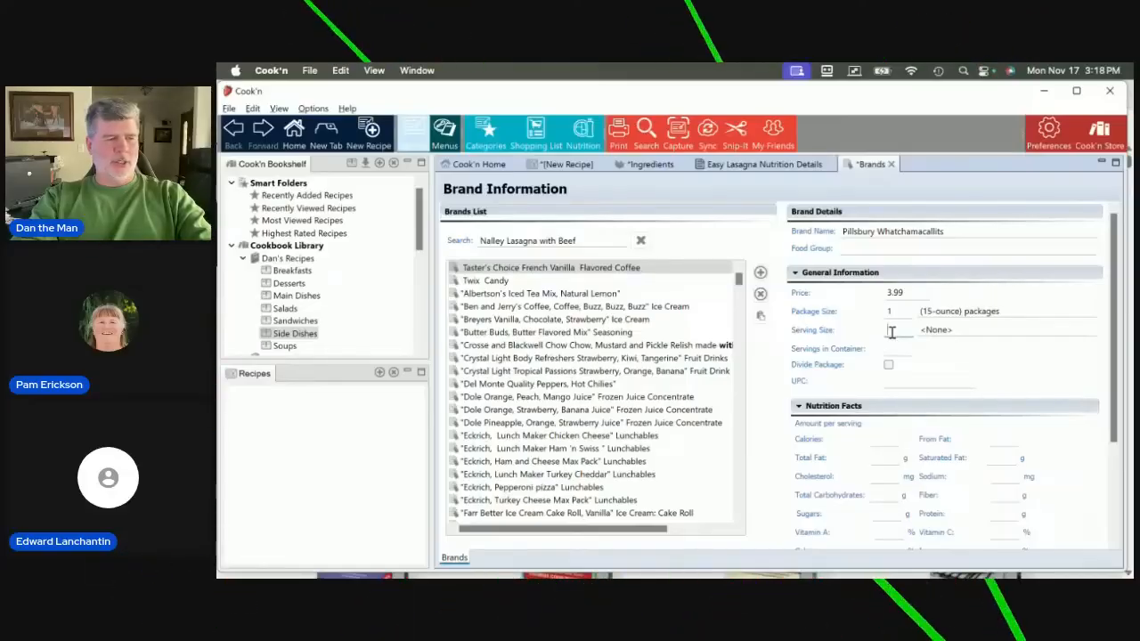
Set the brand's serving size to 2 tablespoons
{"action": "type", "text": "2"}
{"action": "key", "text": "Tab"}
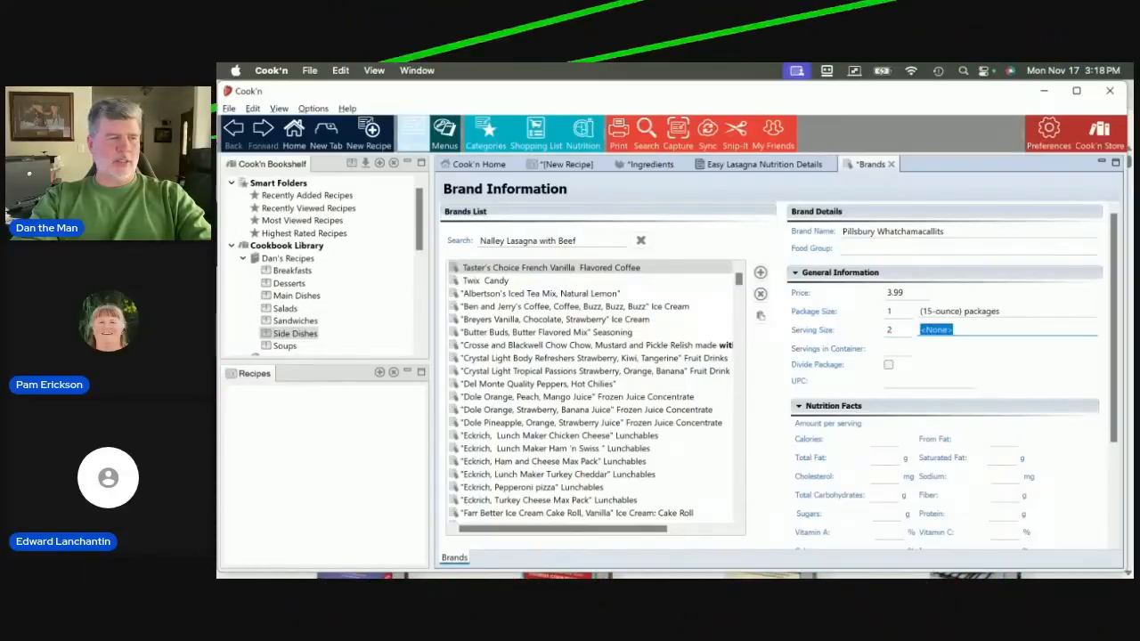
{"action": "type", "text": "tablespoons"}
{"action": "key", "text": "Tab"}
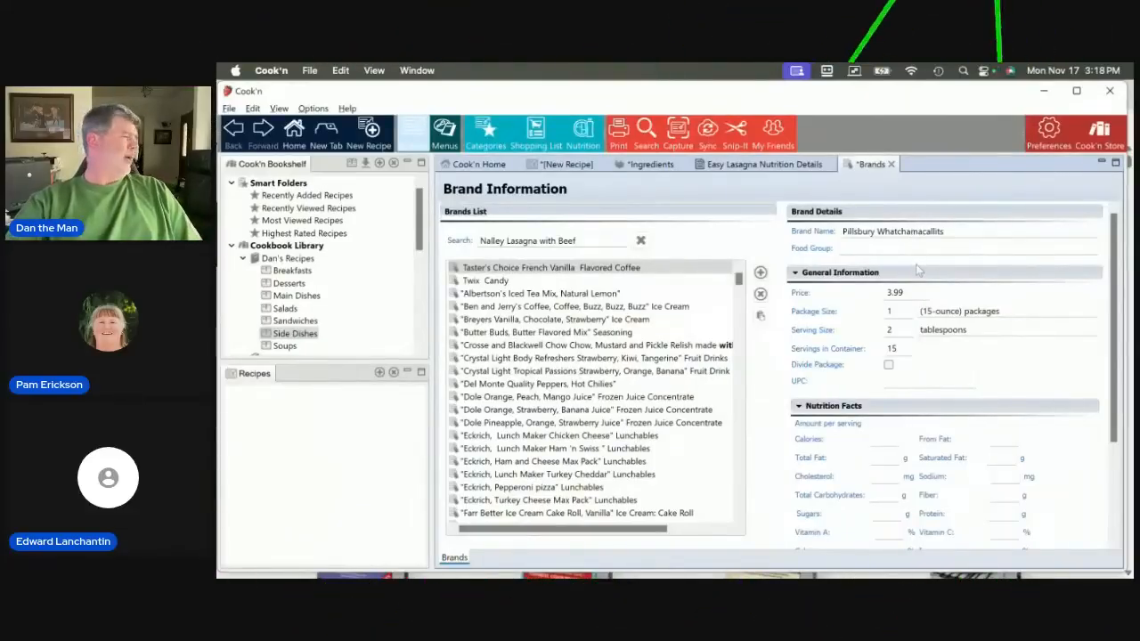
Assign the '[General Grocery] Canned and Bottled' food group to Pillsbury Whatchamacallits
{"action": "left_click", "coordinate": [868, 248]}
{"action": "type", "text": "c"}
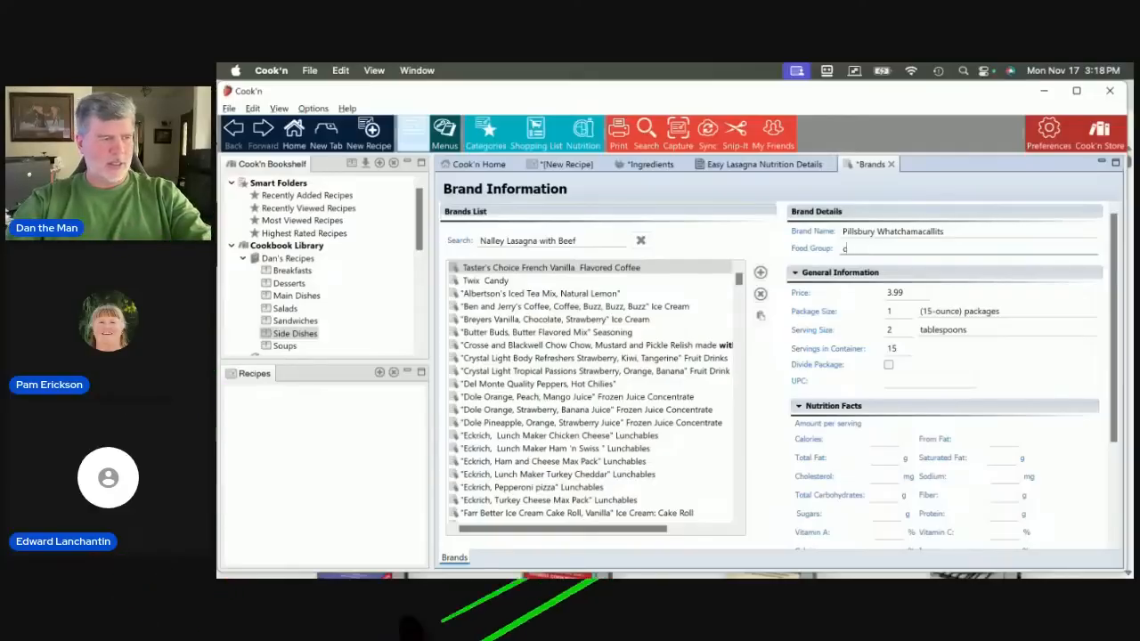
{"action": "type", "text": "ann"}
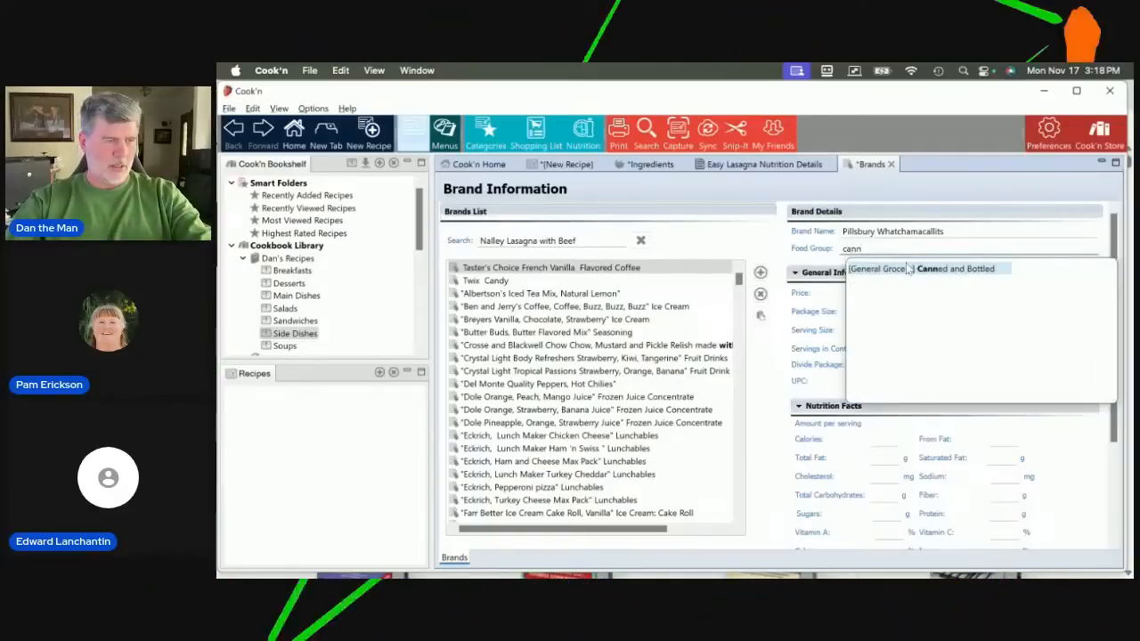
{"action": "left_click", "coordinate": [906, 268]}
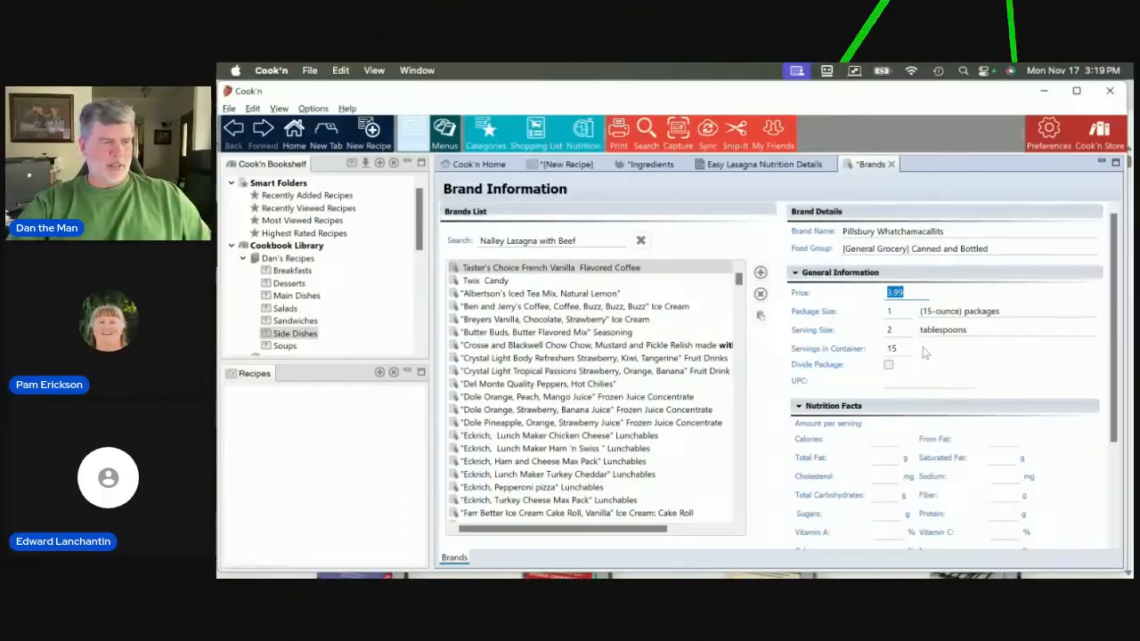
{"action": "scroll", "coordinate": [923, 353], "scroll_direction": "down", "scroll_amount": 3}
{"action": "scroll", "coordinate": [923, 352], "scroll_direction": "down", "scroll_amount": 2}
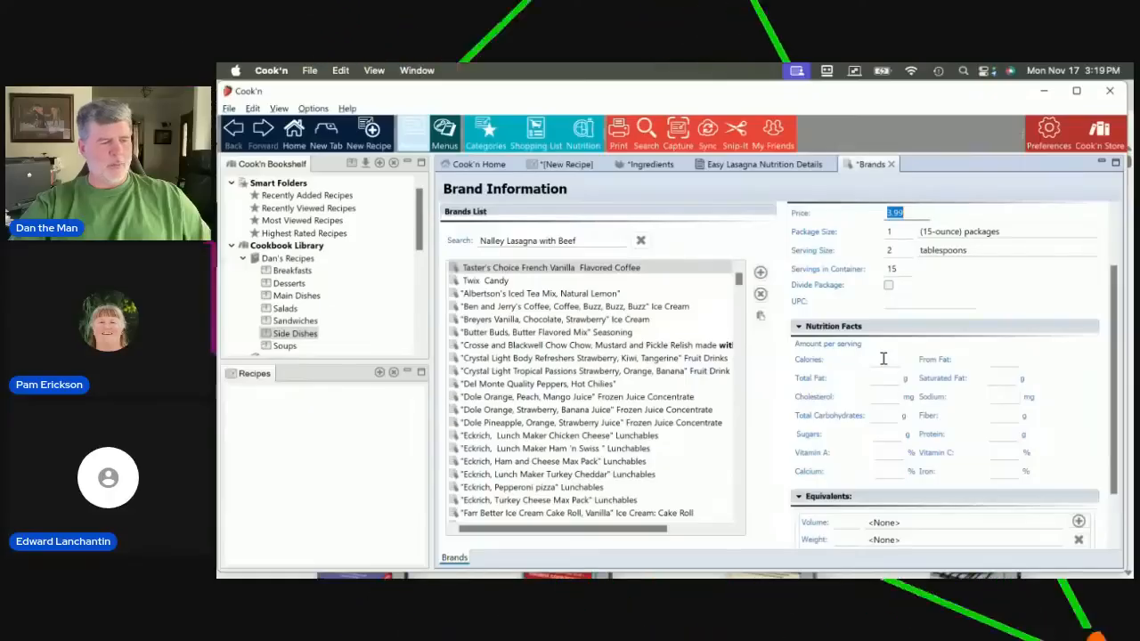
{"action": "scroll", "coordinate": [883, 359], "scroll_direction": "down", "scroll_amount": 3}
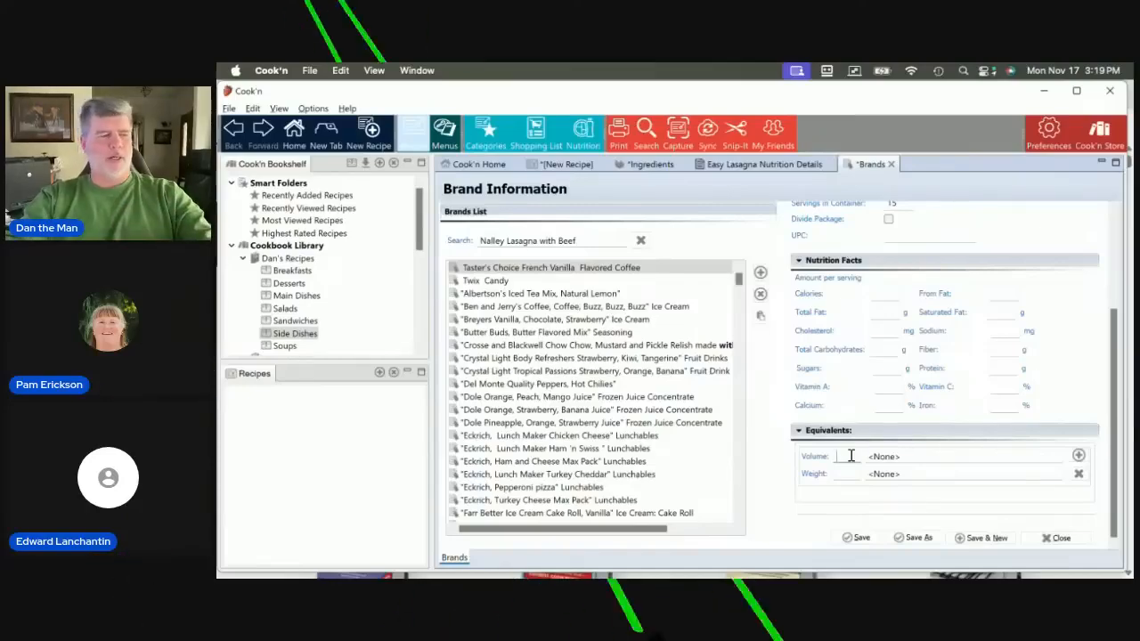
Enter a volume equivalent of 1 and a weight equivalent of 1/2 pound
{"action": "type", "text": "1"}
{"action": "key", "text": "Tab"}
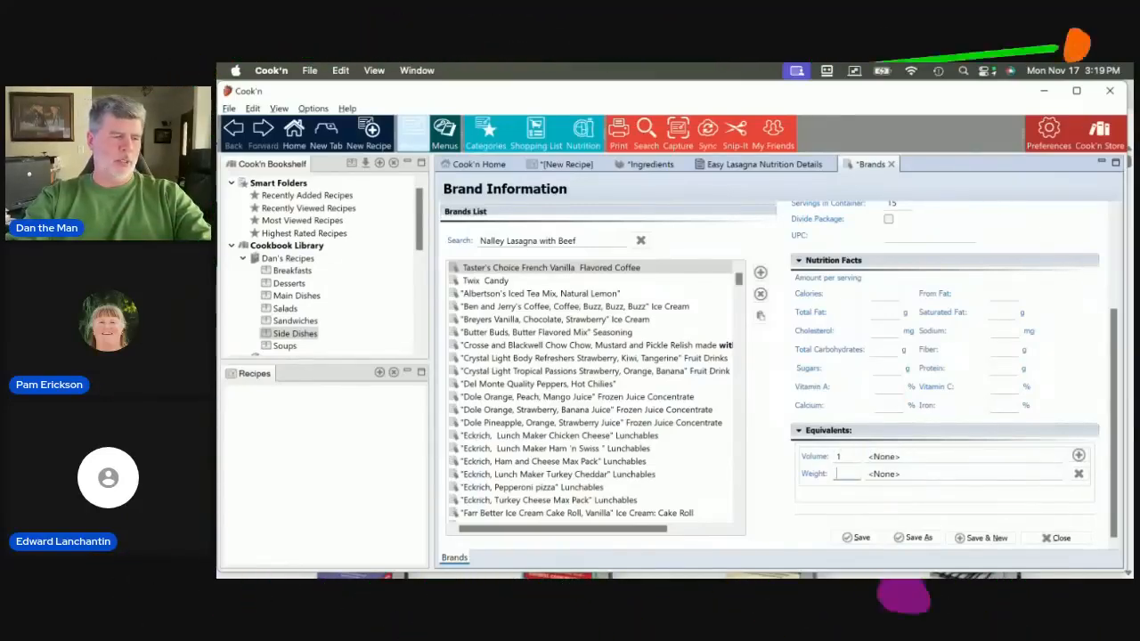
{"action": "type", "text": "p"}
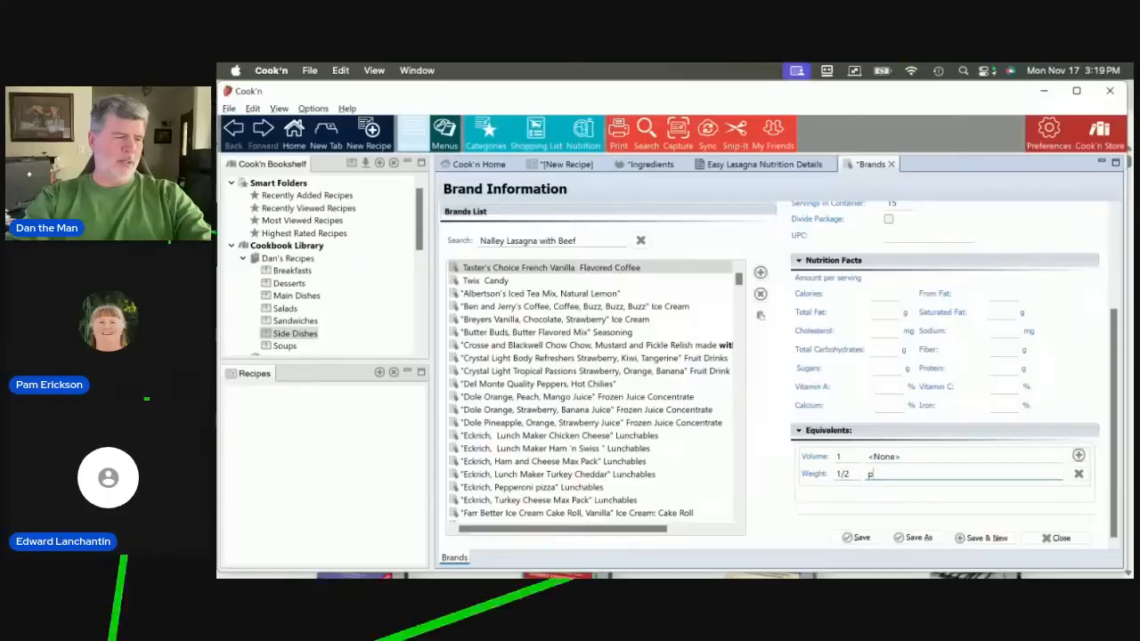
{"action": "type", "text": "ound"}
{"action": "key", "text": "Tab"}
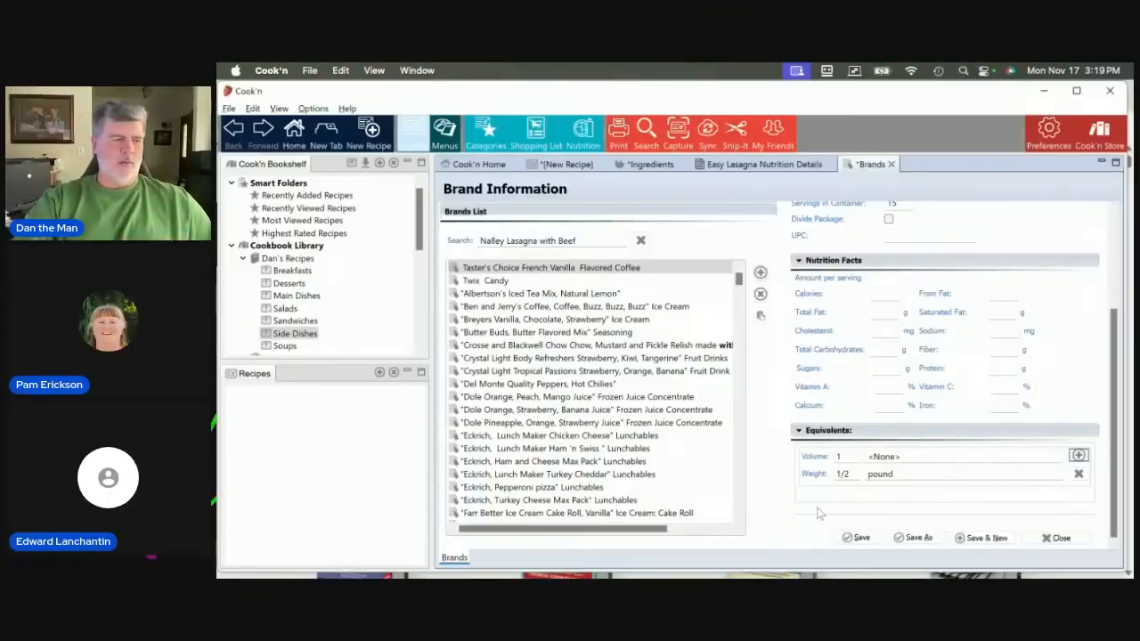
{"action": "scroll", "coordinate": [811, 354], "scroll_direction": "up", "scroll_amount": 2}
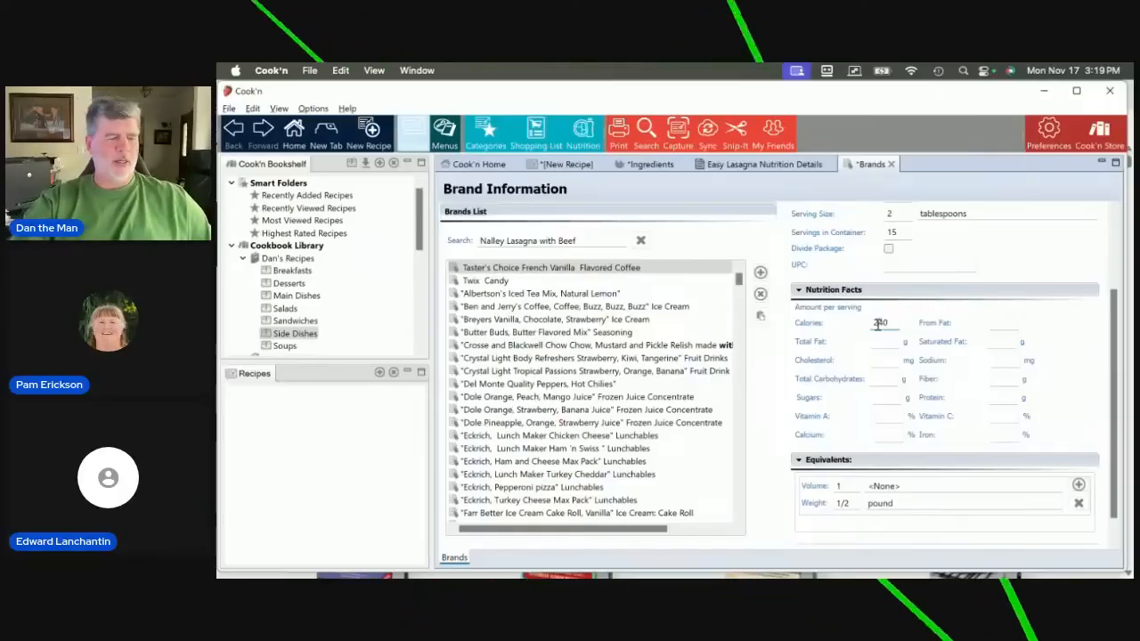
{"action": "scroll", "coordinate": [840, 335], "scroll_direction": "up", "scroll_amount": 1}
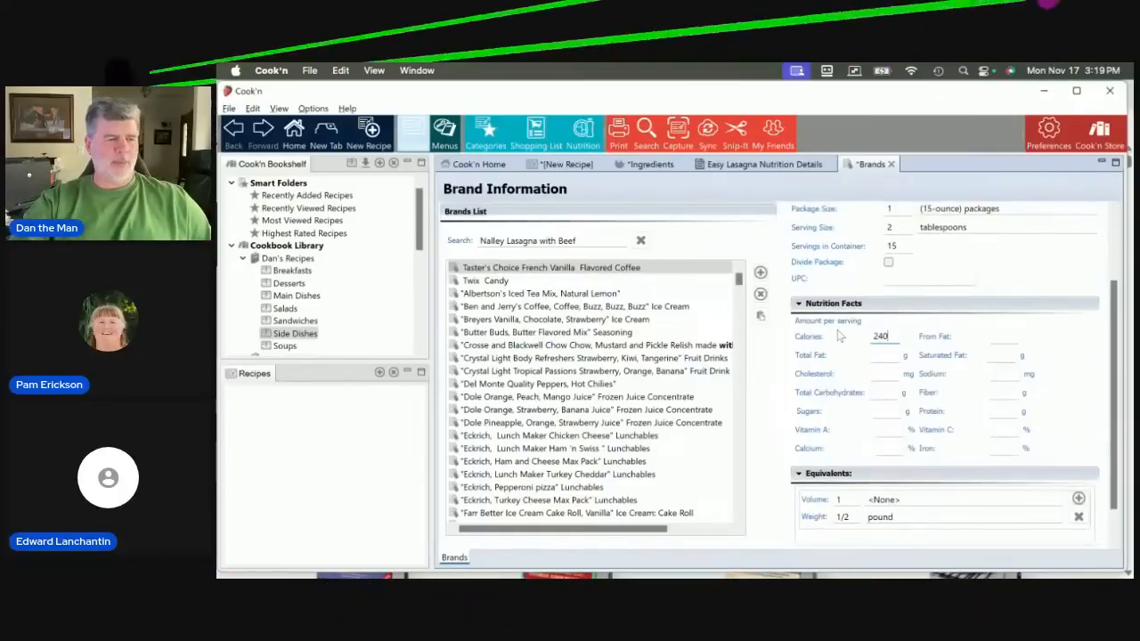
{"action": "scroll", "coordinate": [839, 336], "scroll_direction": "down", "scroll_amount": 1}
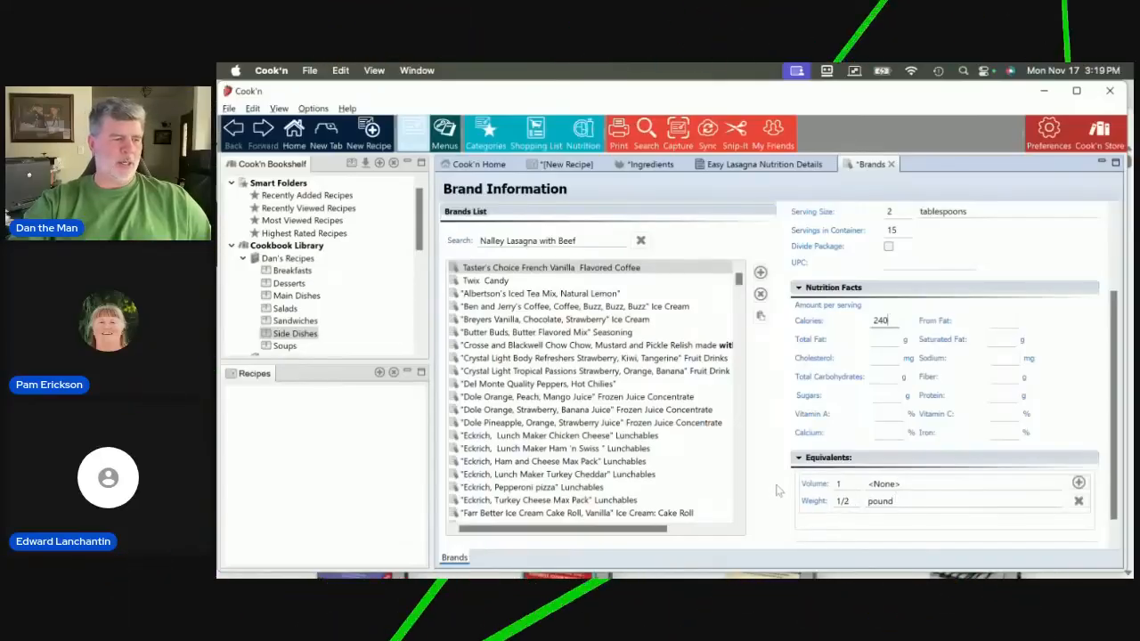
{"action": "scroll", "coordinate": [812, 455], "scroll_direction": "down", "scroll_amount": 1}
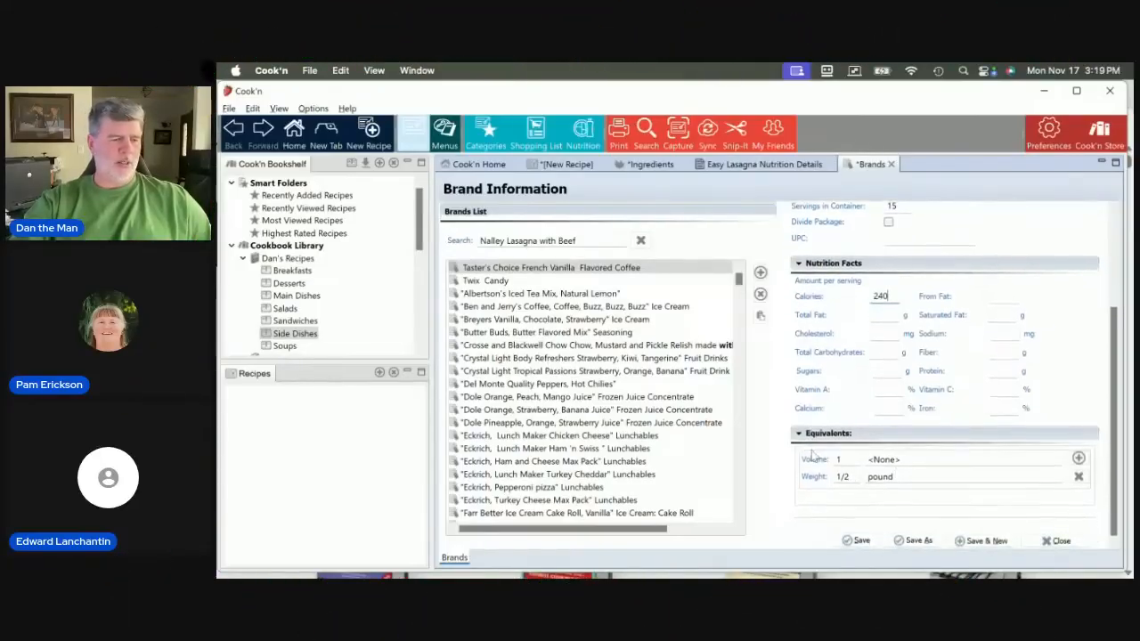
Save the brand, star Pillsbury Whatchamacallits as preferred, then save and close the ingredient
{"action": "left_click", "coordinate": [860, 541]}
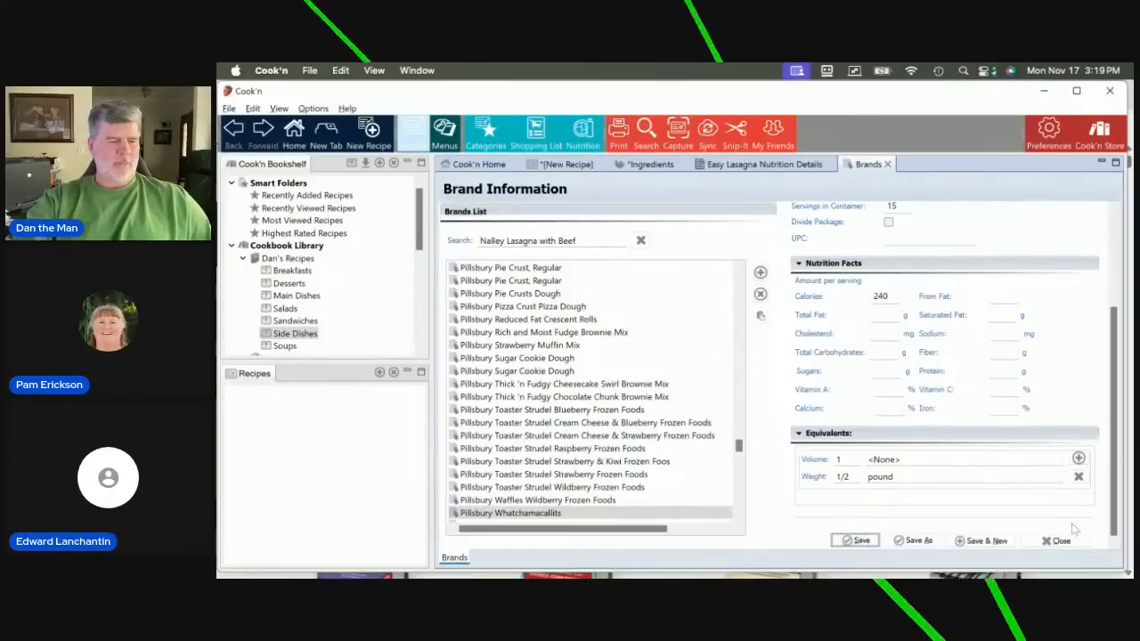
{"action": "left_click", "coordinate": [1054, 540]}
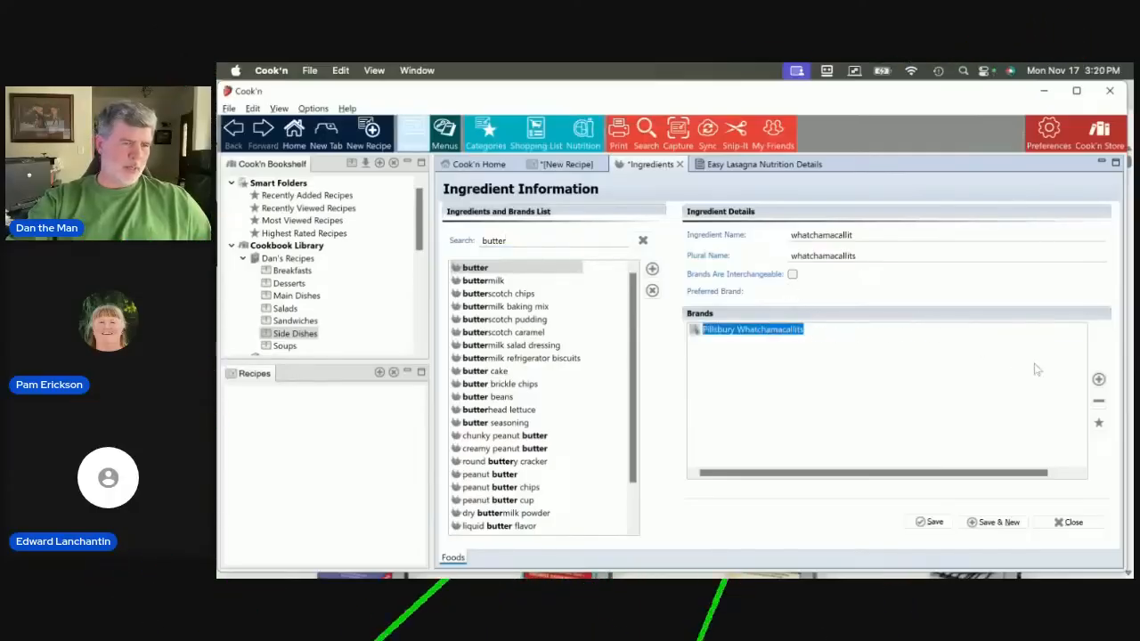
{"action": "left_click", "coordinate": [1098, 423]}
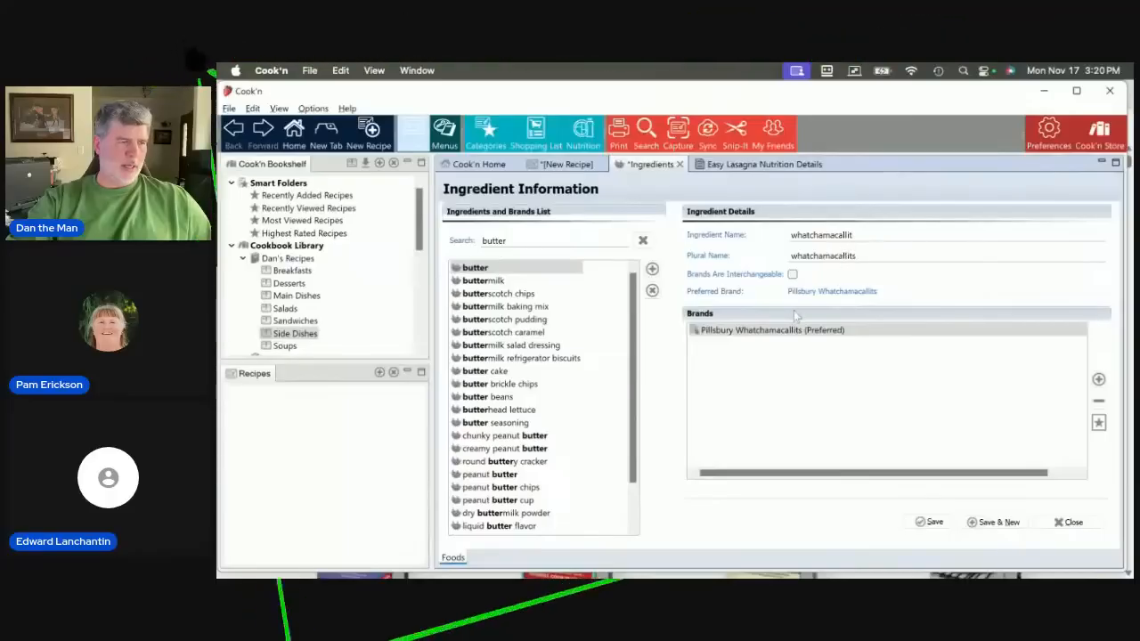
{"action": "left_click", "coordinate": [922, 518]}
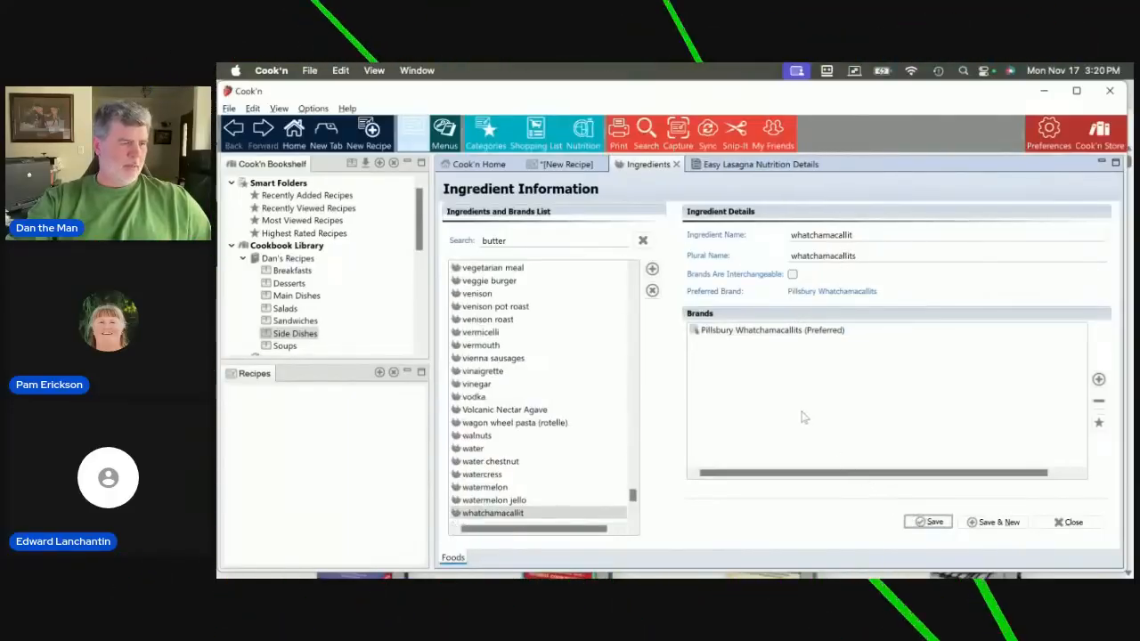
{"action": "left_click", "coordinate": [1068, 523]}
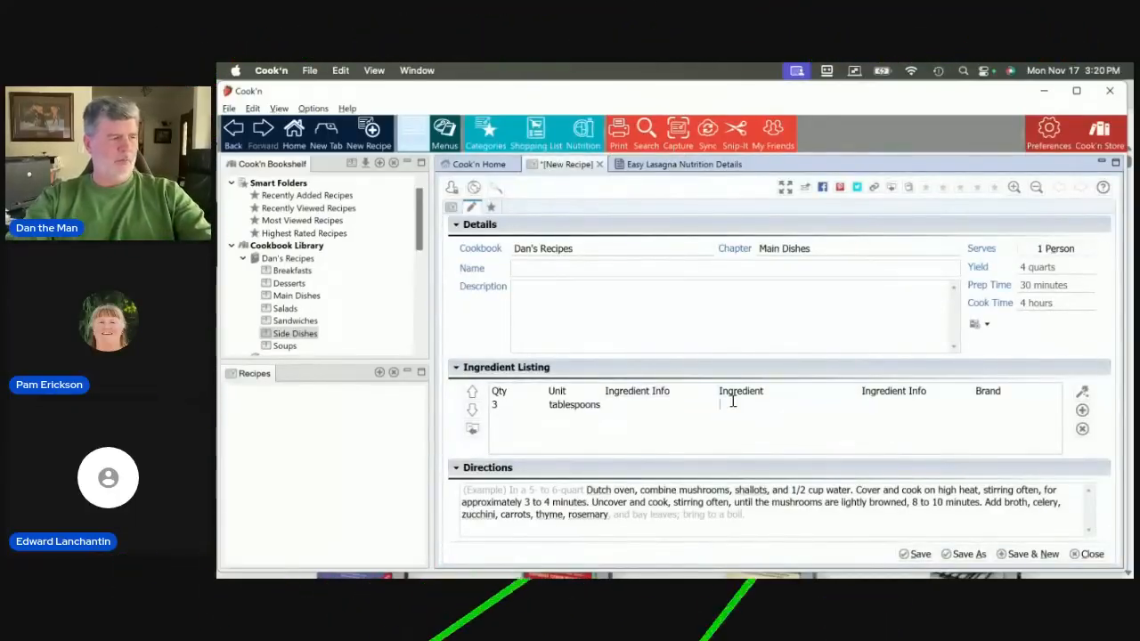
Enter 'whatchamacallits' on the 3-tablespoon line and save the recipe as 'Whatchmacallit Stew'
{"action": "left_click", "coordinate": [732, 402]}
{"action": "type", "text": "w"}
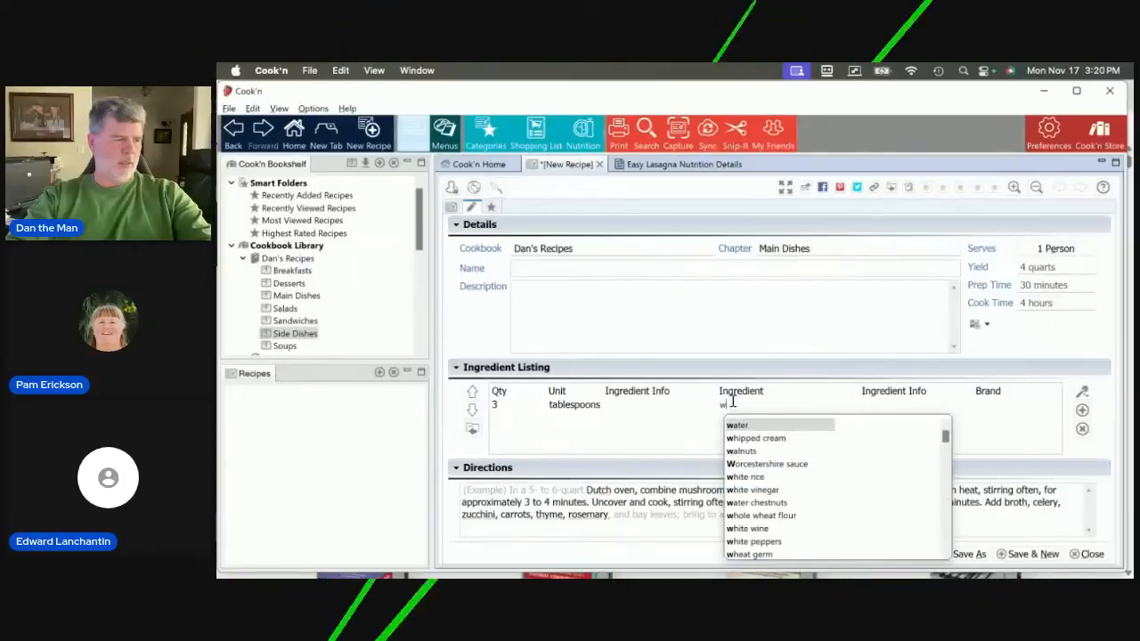
{"action": "type", "text": "hatchamacallits"}
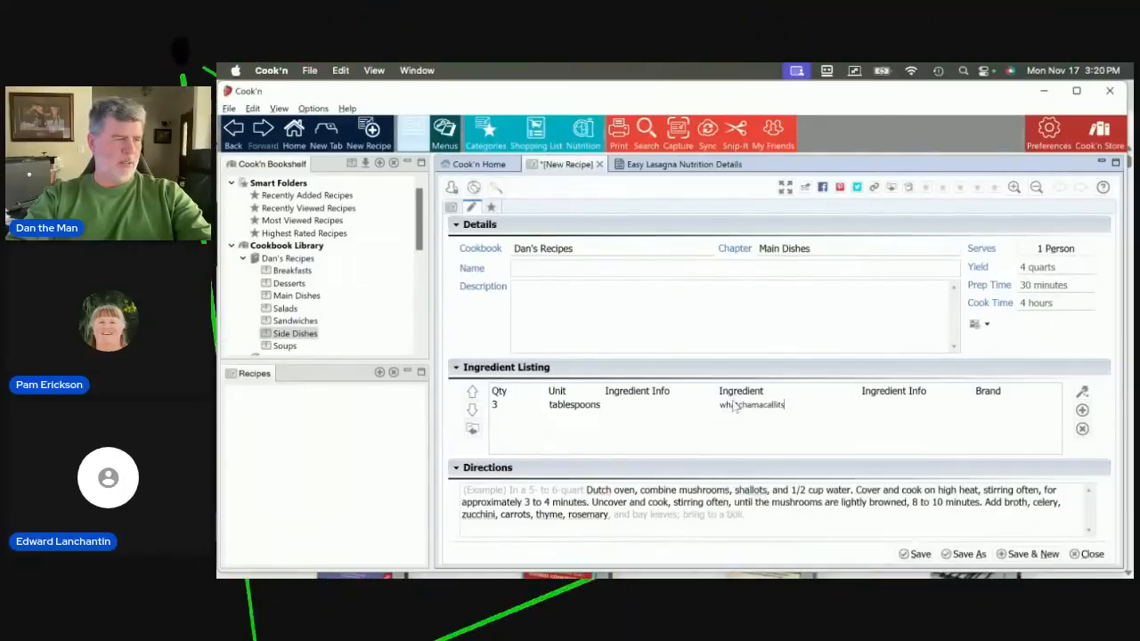
{"action": "left_click", "coordinate": [917, 553]}
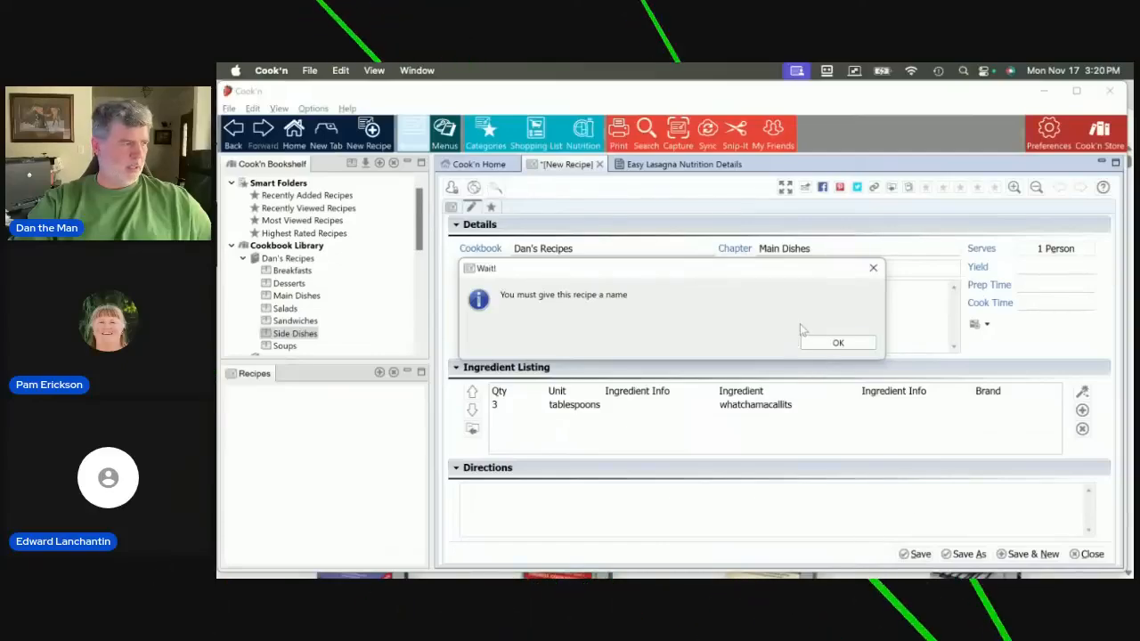
{"action": "left_click", "coordinate": [837, 342]}
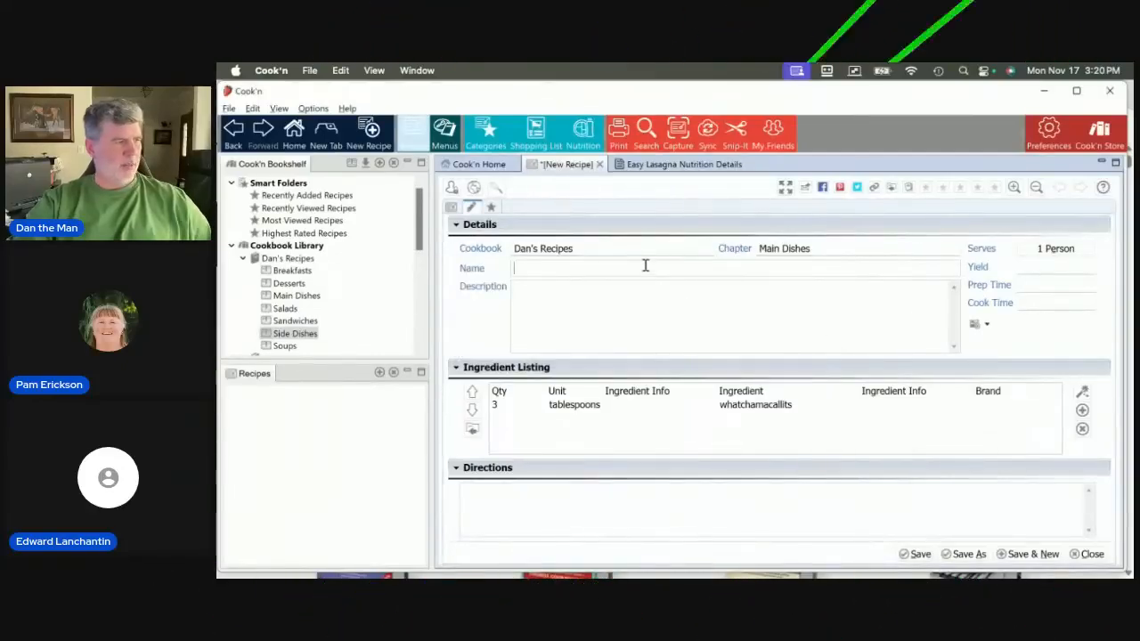
{"action": "type", "text": "Whatchmaca"}
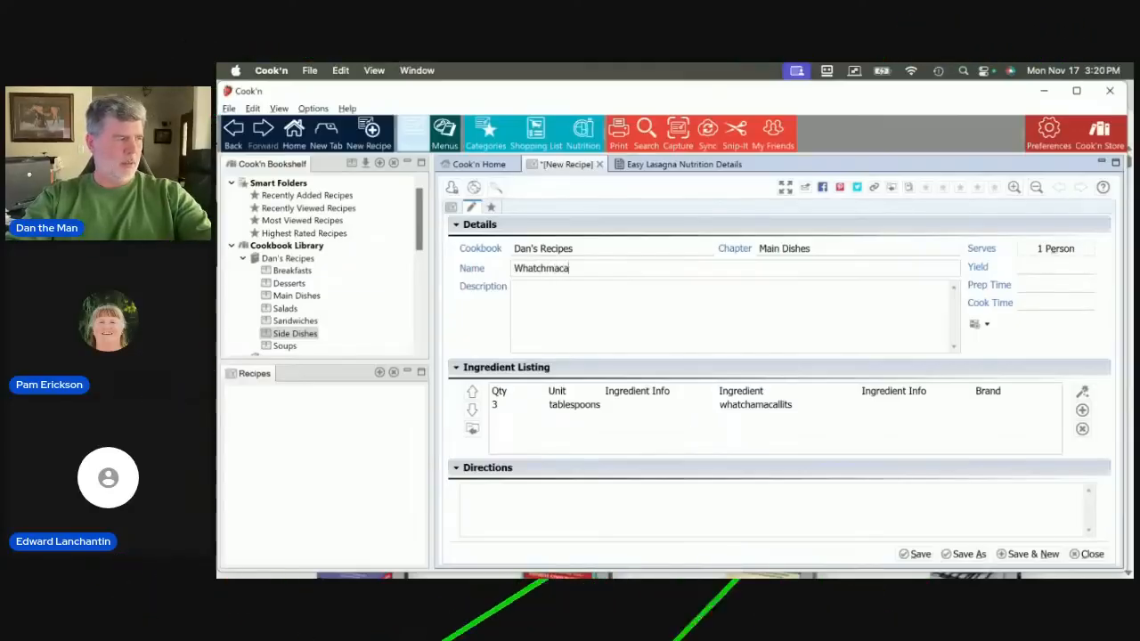
{"action": "type", "text": "llit Stew"}
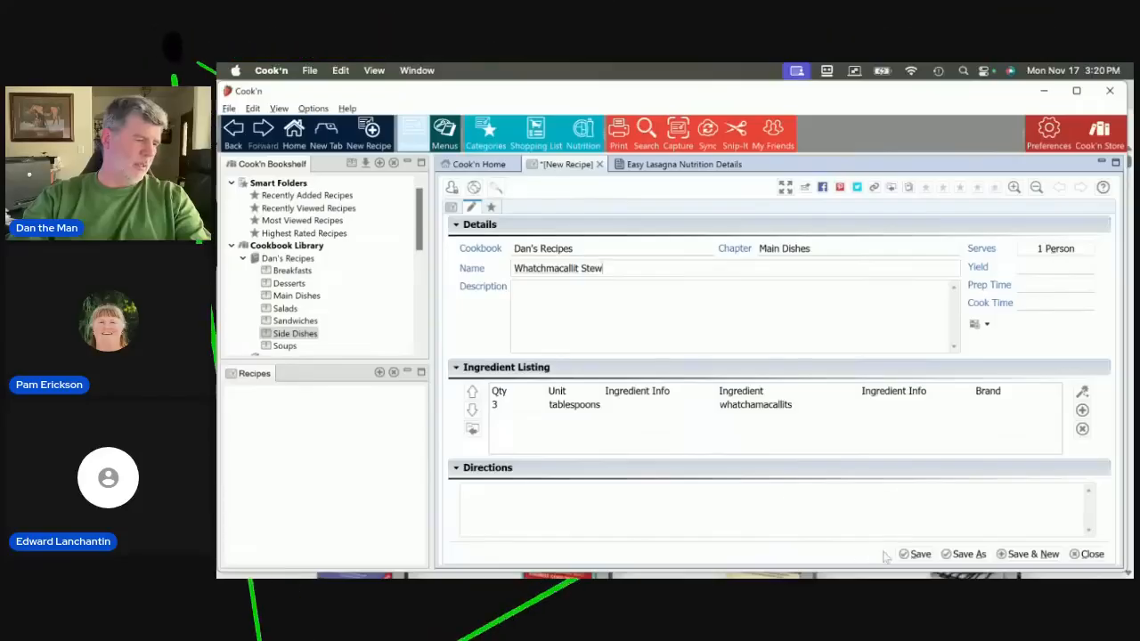
{"action": "left_click", "coordinate": [917, 554]}
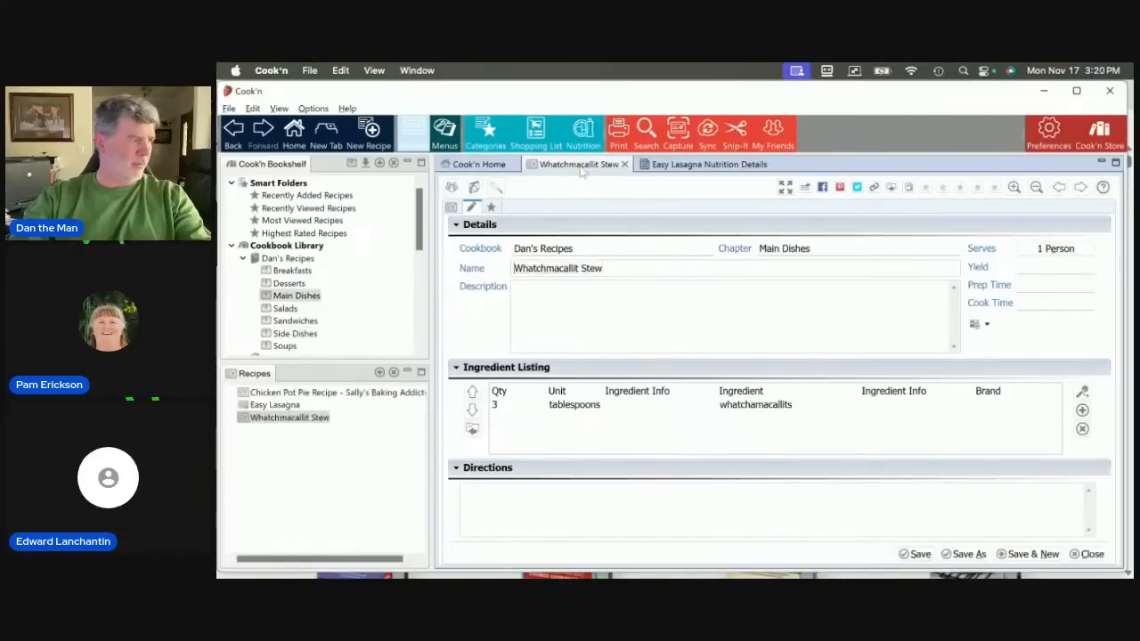
View the stew's nutrition details, confirming 360 calories per serving, then close them
{"action": "left_click", "coordinate": [584, 135]}
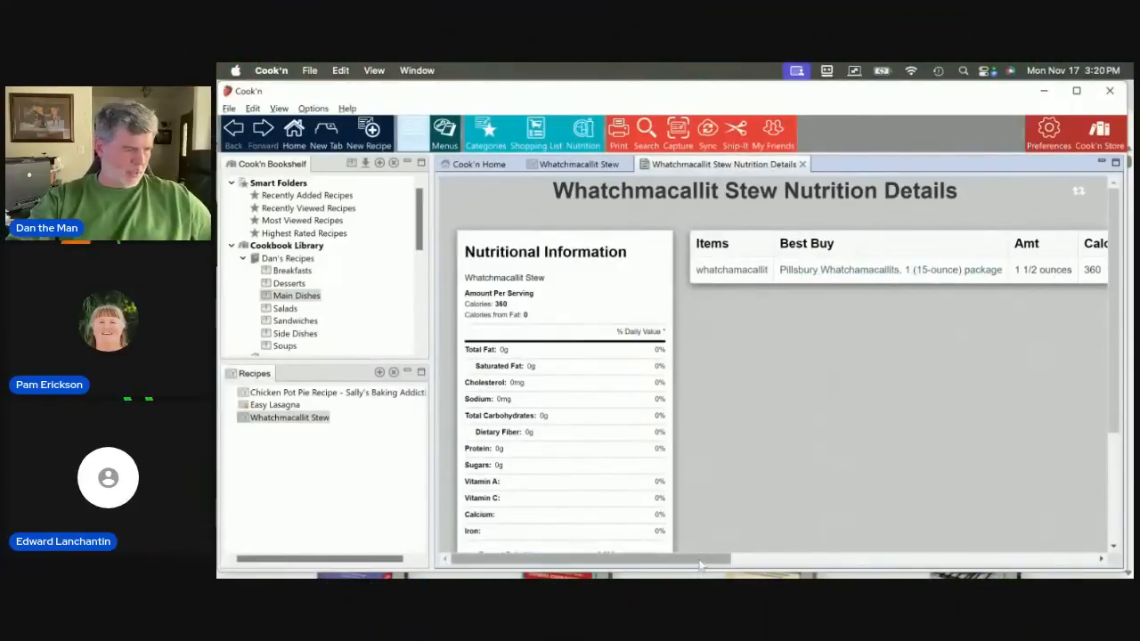
{"action": "mouse_move", "coordinate": [700, 563]}
{"action": "left_mouse_down"}
{"action": "mouse_move", "coordinate": [1067, 531]}
{"action": "mouse_move", "coordinate": [705, 549]}
{"action": "left_mouse_up"}
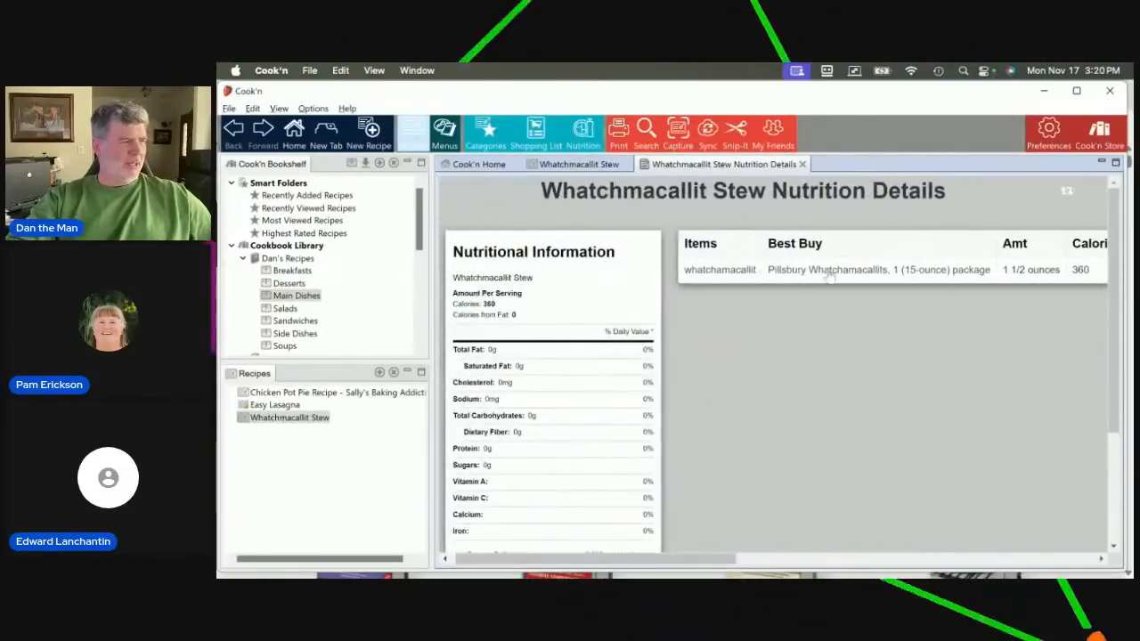
{"action": "left_click", "coordinate": [801, 164]}
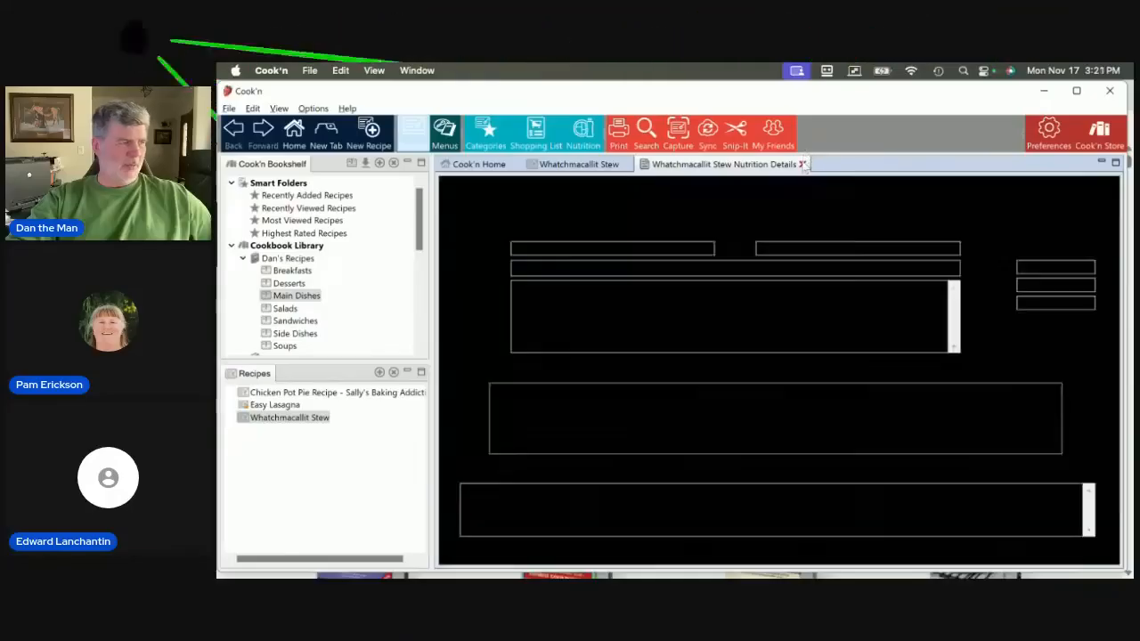